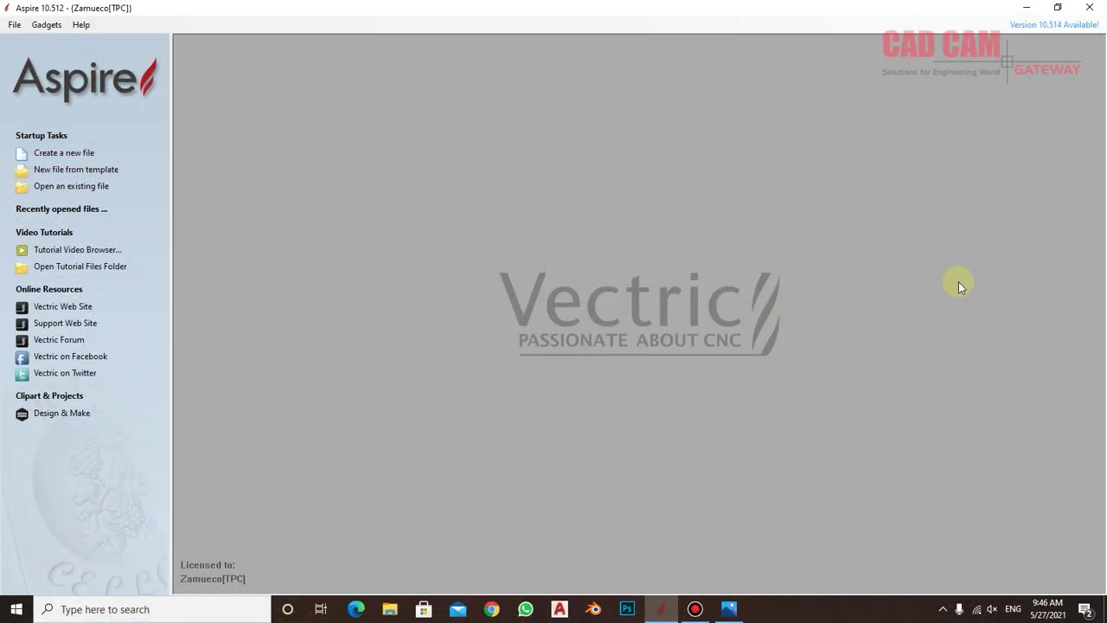
- Rotate the Greek-key panel reference photo to landscape, then start a new blank Aspire job
left_click(728, 609)
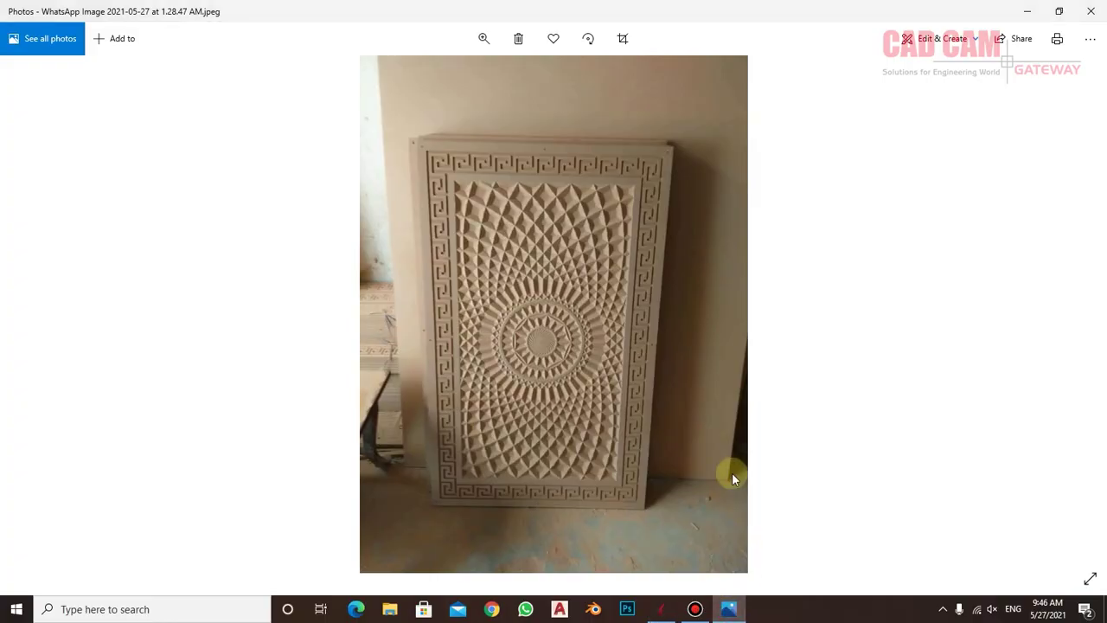
left_click(587, 40)
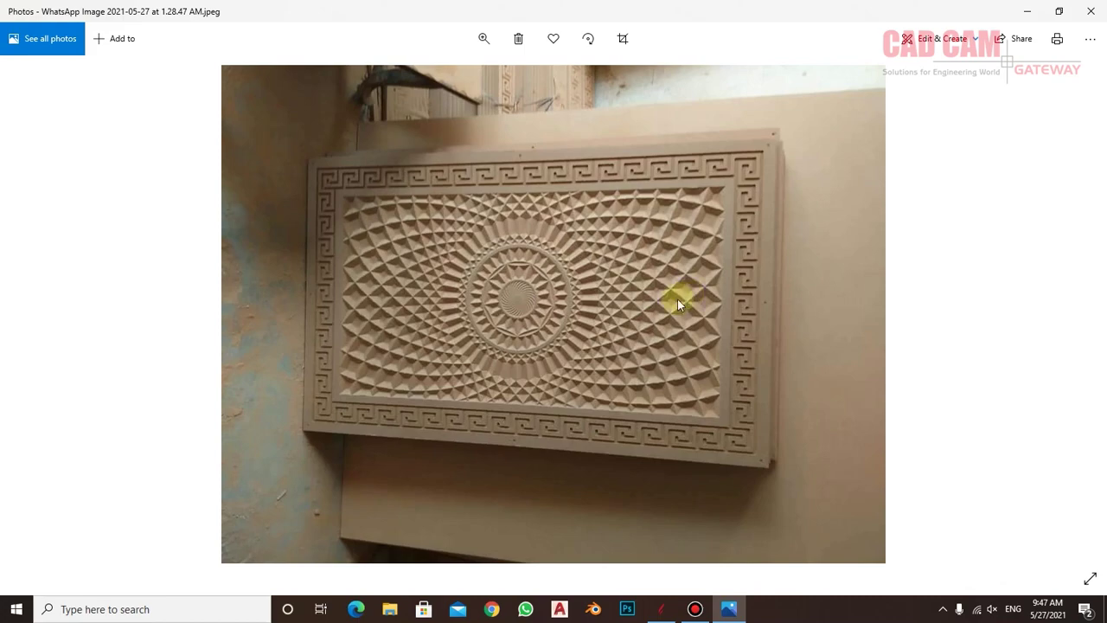
left_click(661, 609)
left_click(65, 153)
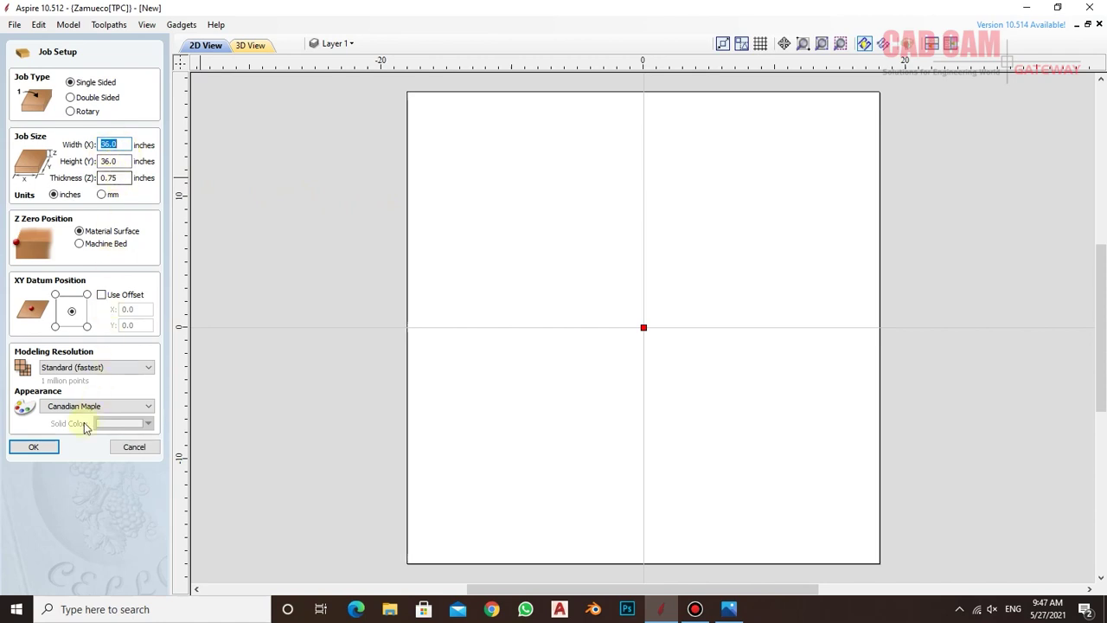
- Accept the 36 × 36 in job setup with 0.75 in material thickness
left_click(33, 447)
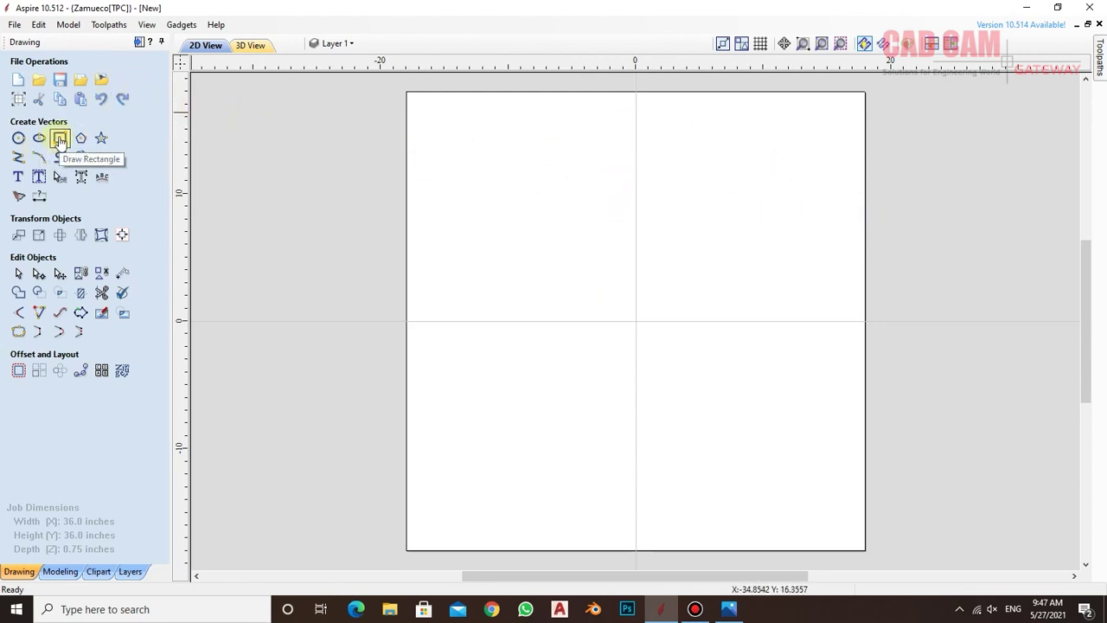
- Draw a centred 34 × 34 in square
left_click(59, 141)
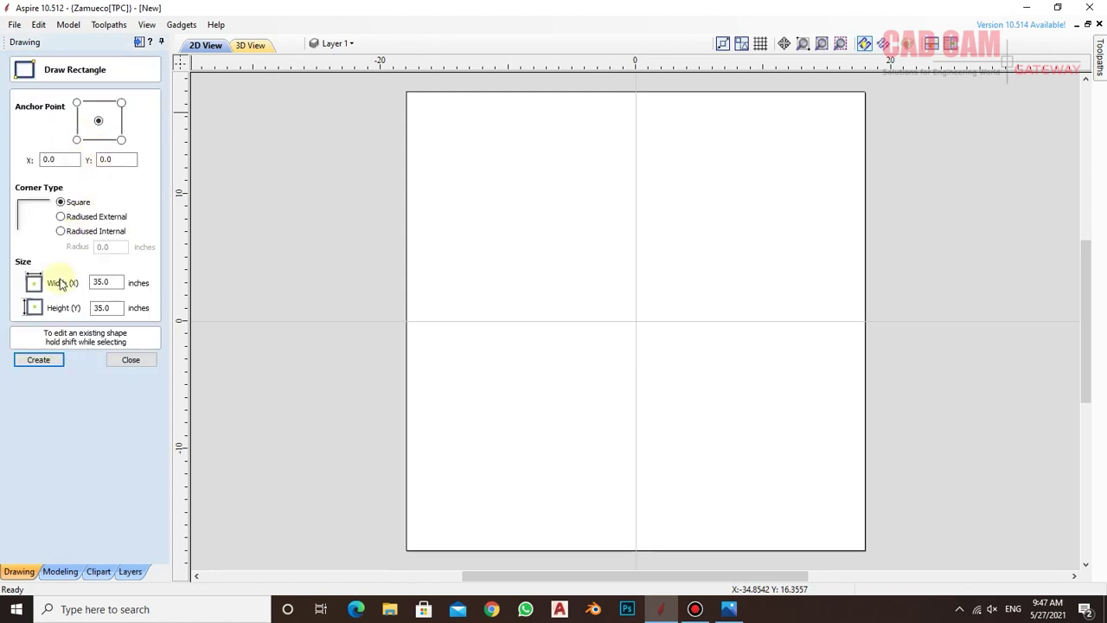
left_click(44, 364)
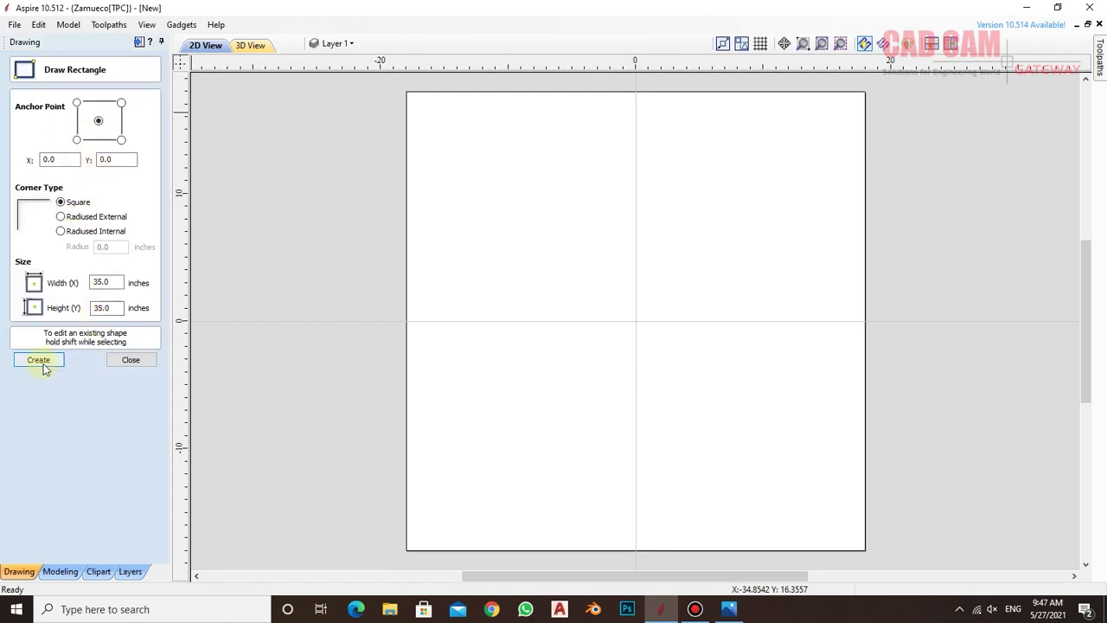
double_click(110, 282)
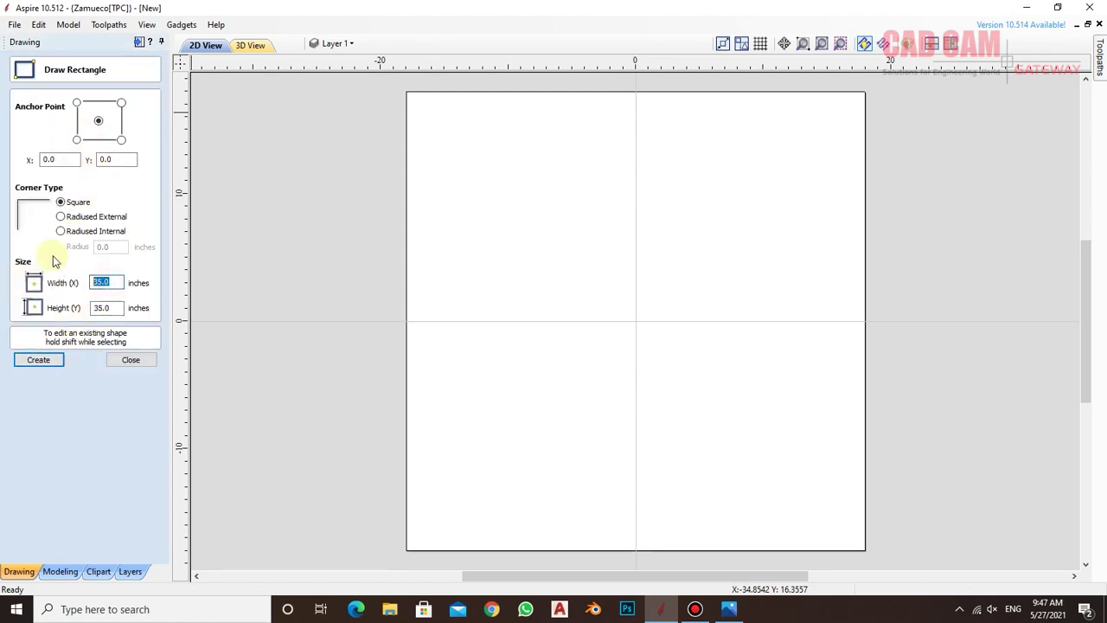
type("34")
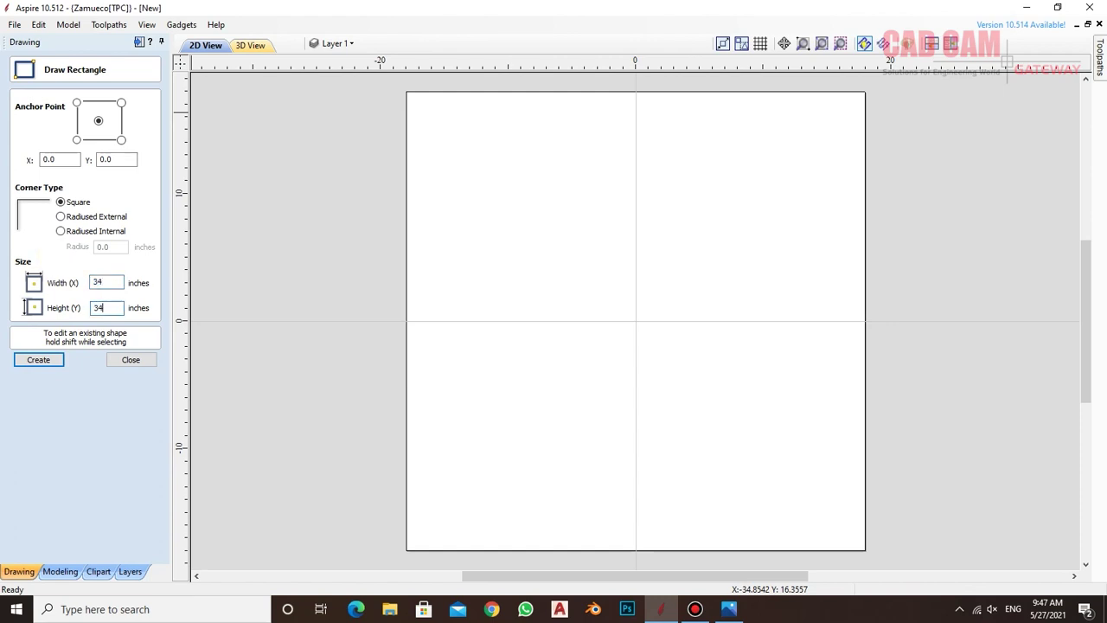
key("Return")
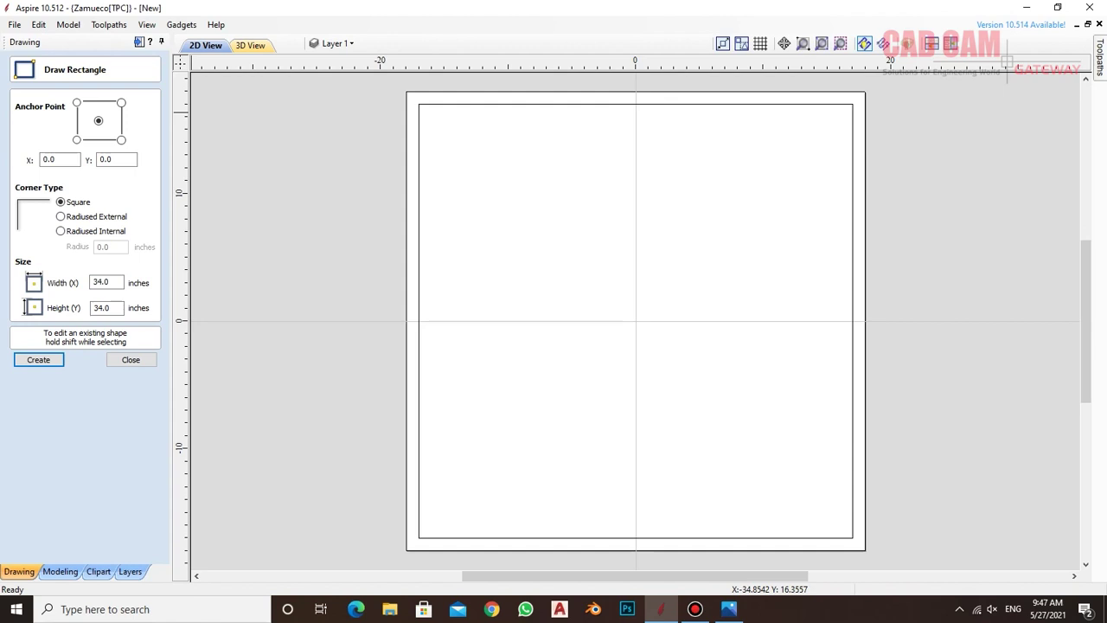
left_click(132, 360)
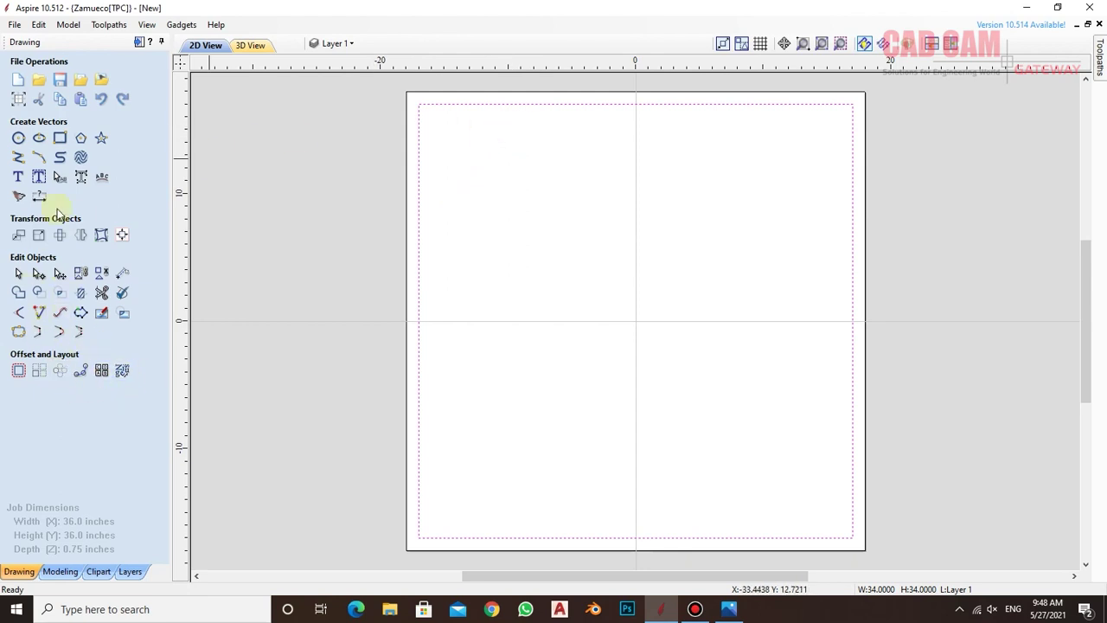
- Offset the square 2.25 in inward to create the inner square
left_click(19, 372)
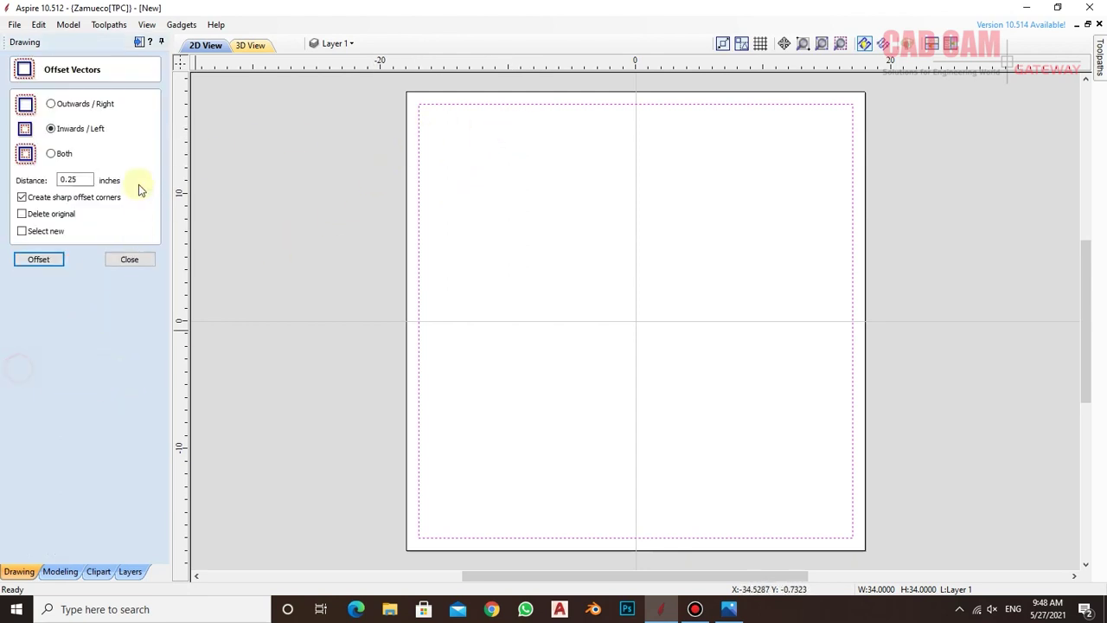
double_click(76, 181)
type("2.25")
key("Return")
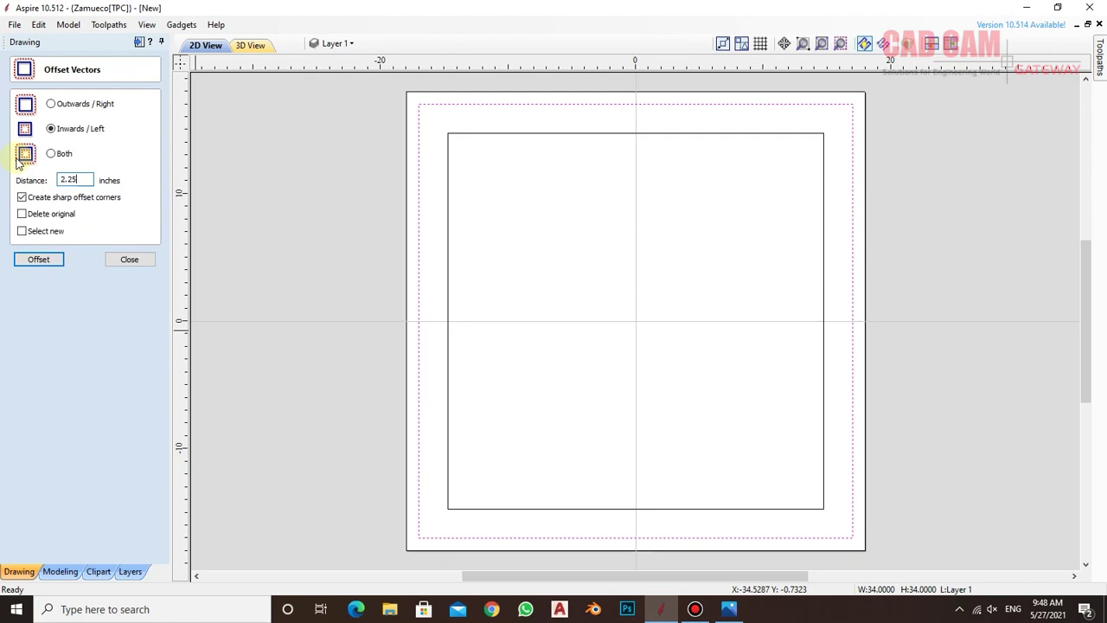
left_click(503, 170)
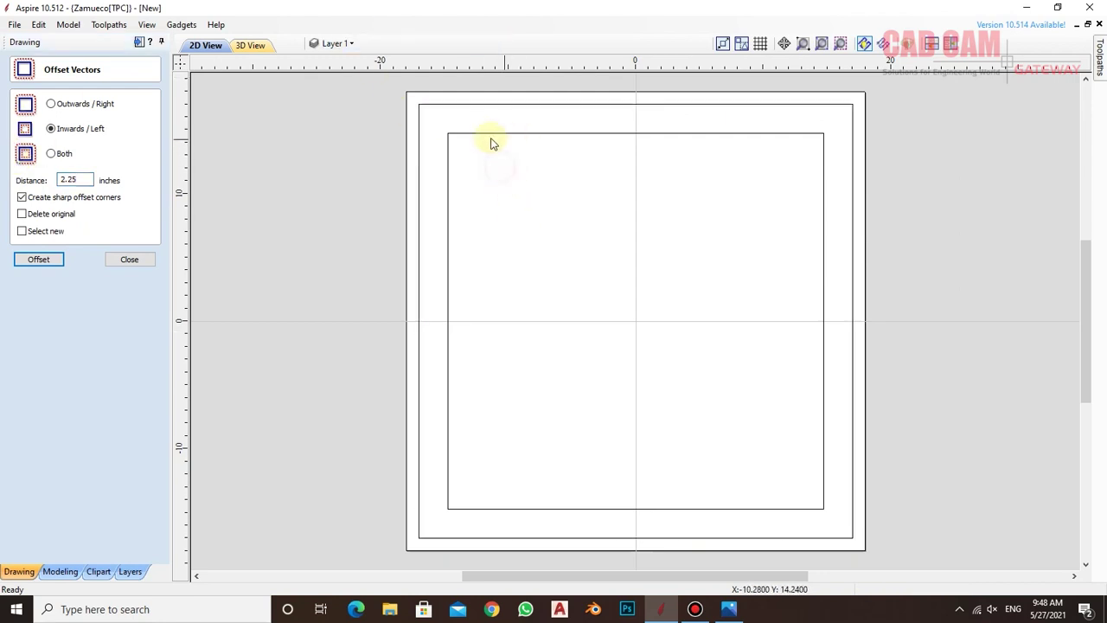
- Import the ver1.dxf Greek-key spiral vectors into the job
left_click(130, 259)
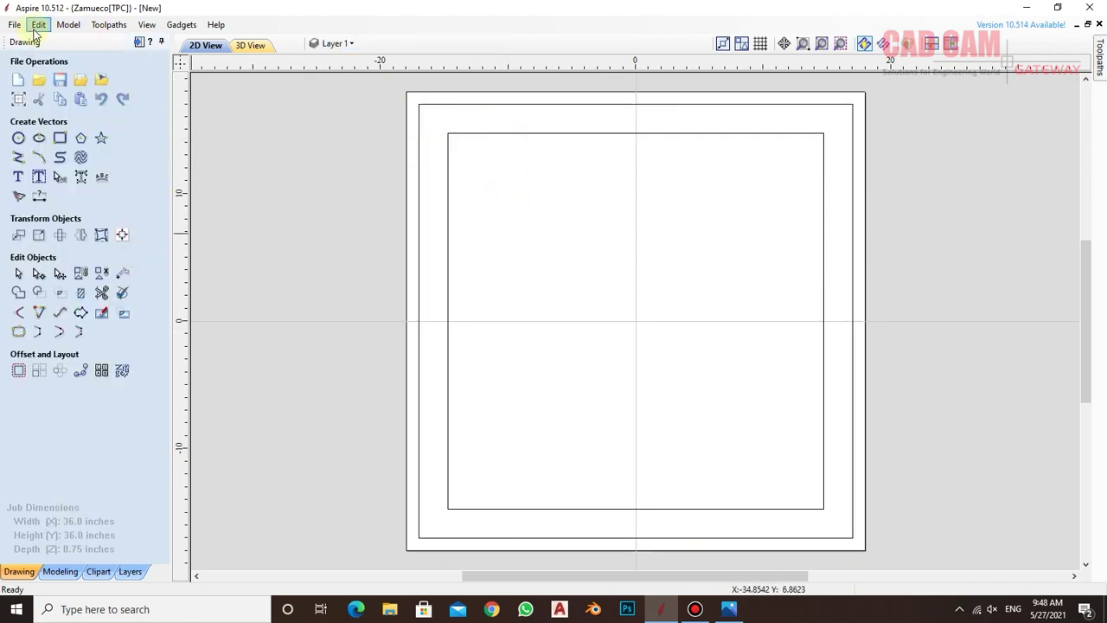
left_click(16, 24)
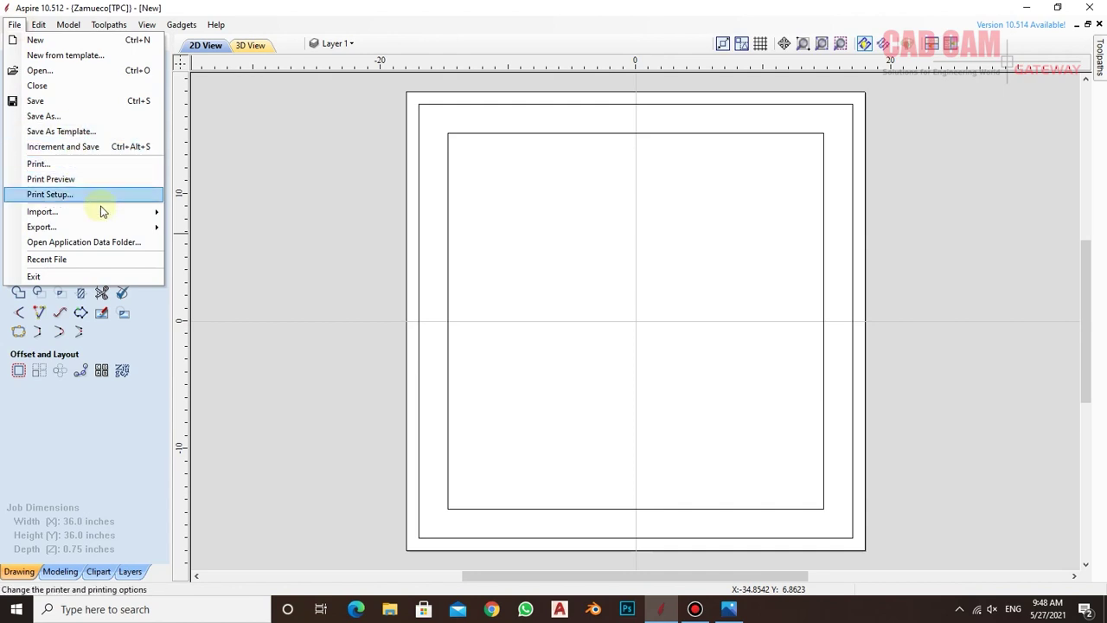
left_click(102, 217)
left_click(262, 217)
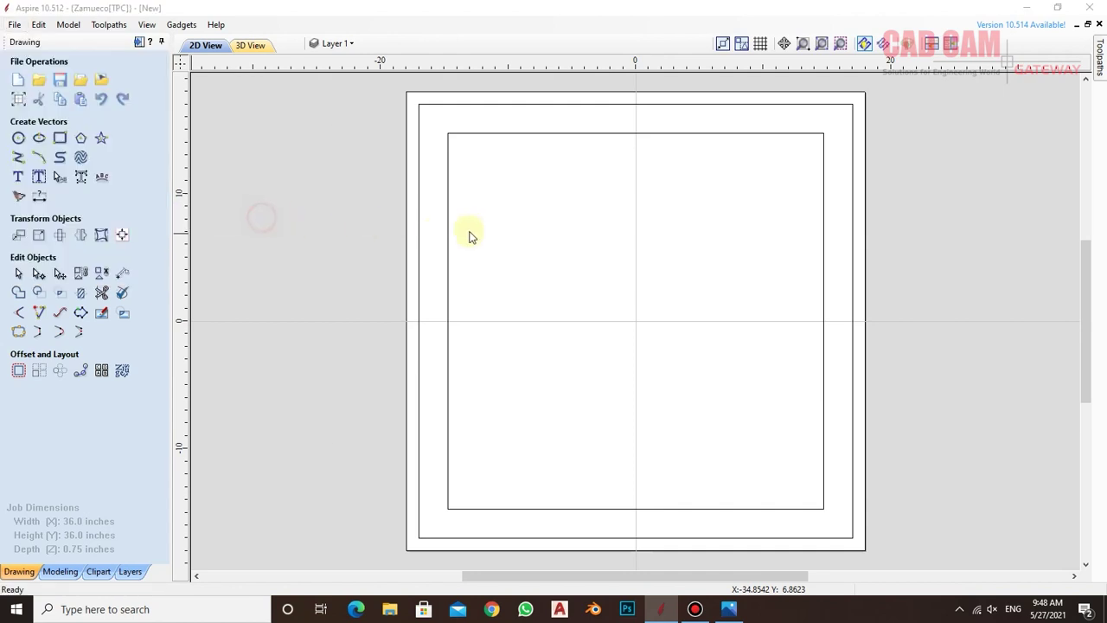
type("ver")
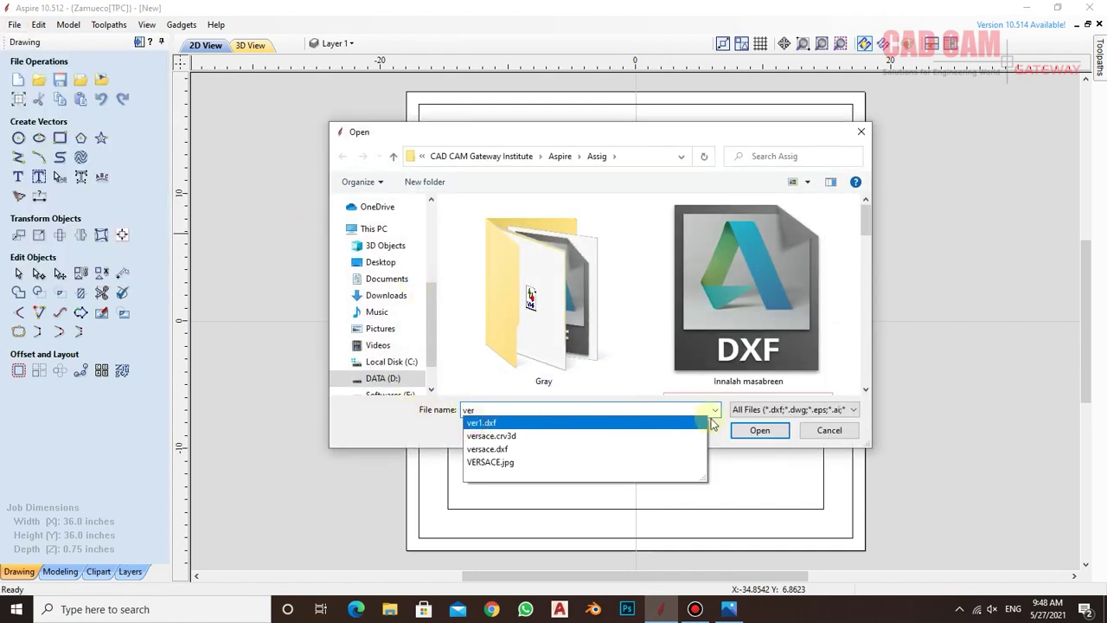
left_click(705, 420)
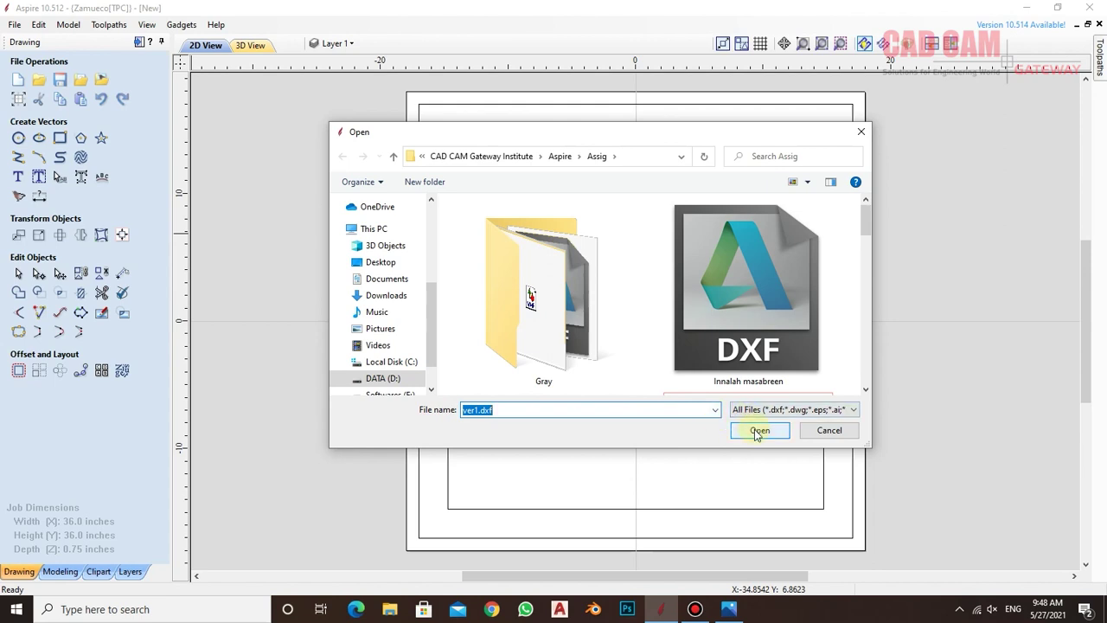
left_click(758, 431)
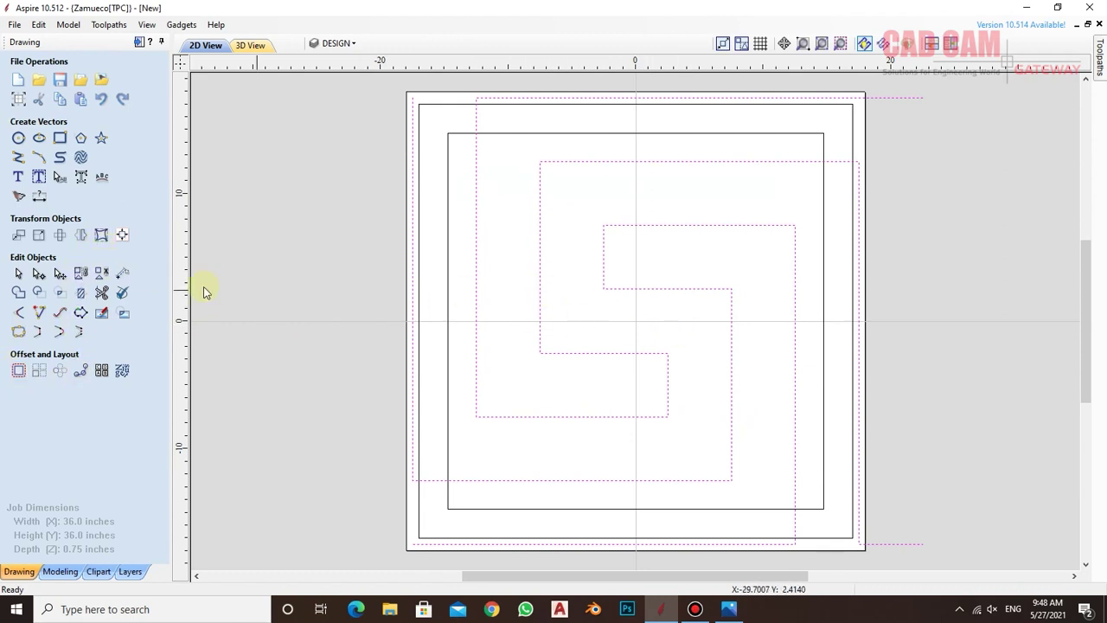
- Resize the spiral with linked XY to 2.25 in tall (2.0 × 2.25 in)
left_click(39, 235)
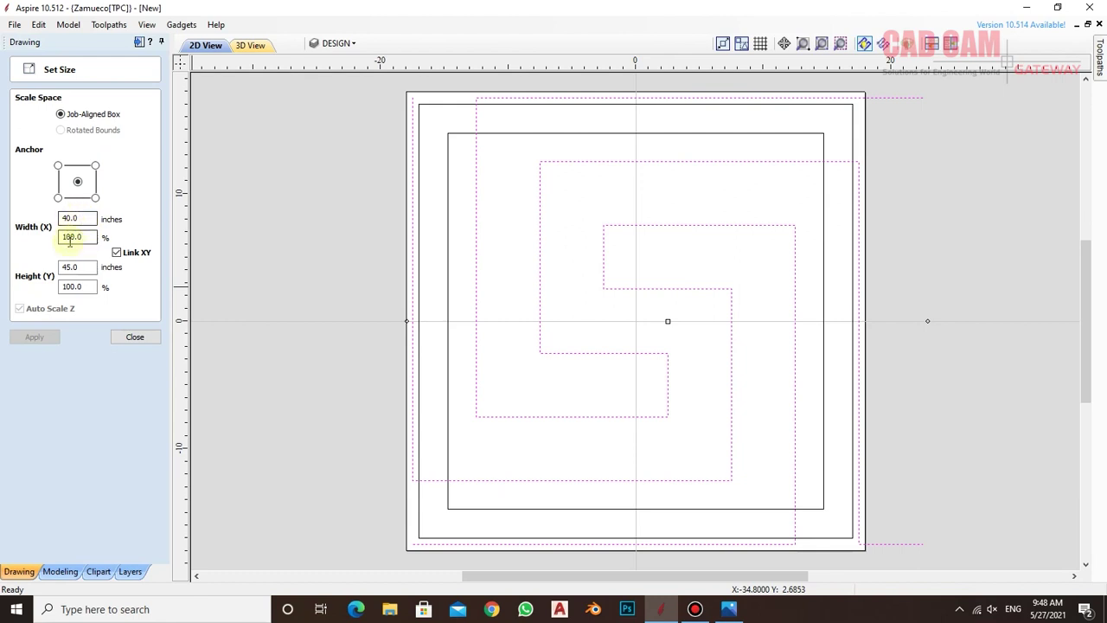
left_click_drag(92, 272, 58, 268)
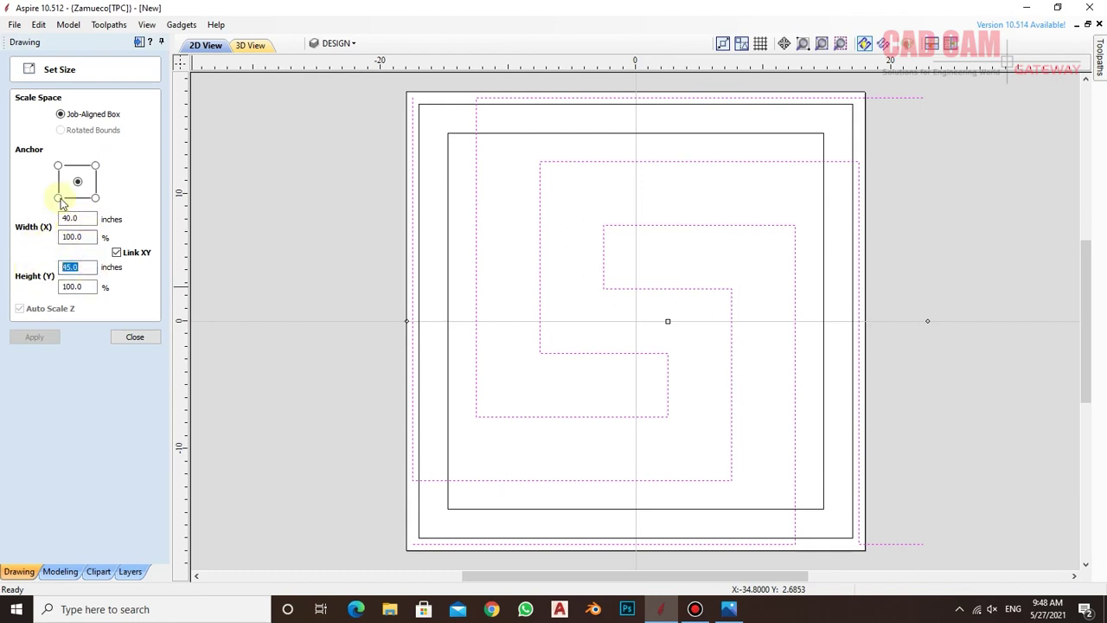
type("2.25")
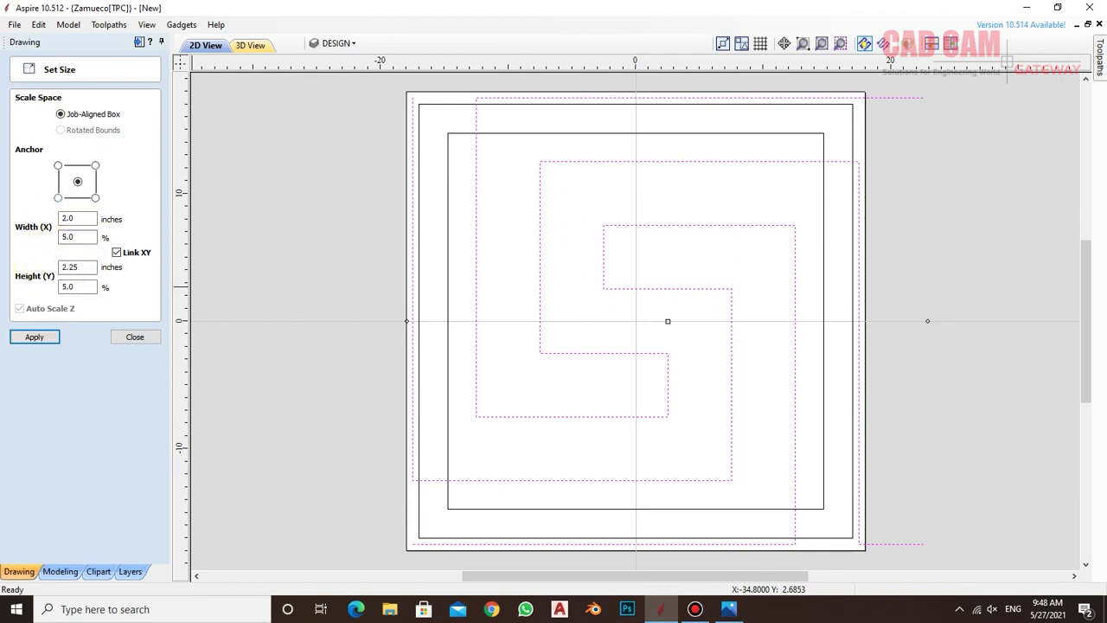
key("Return")
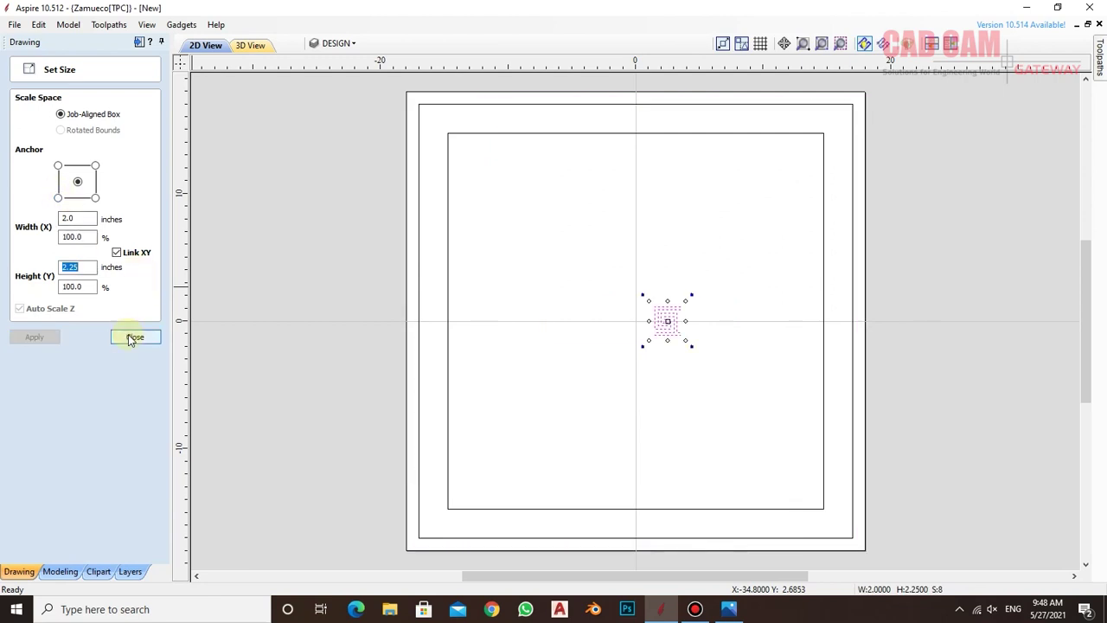
left_click(135, 336)
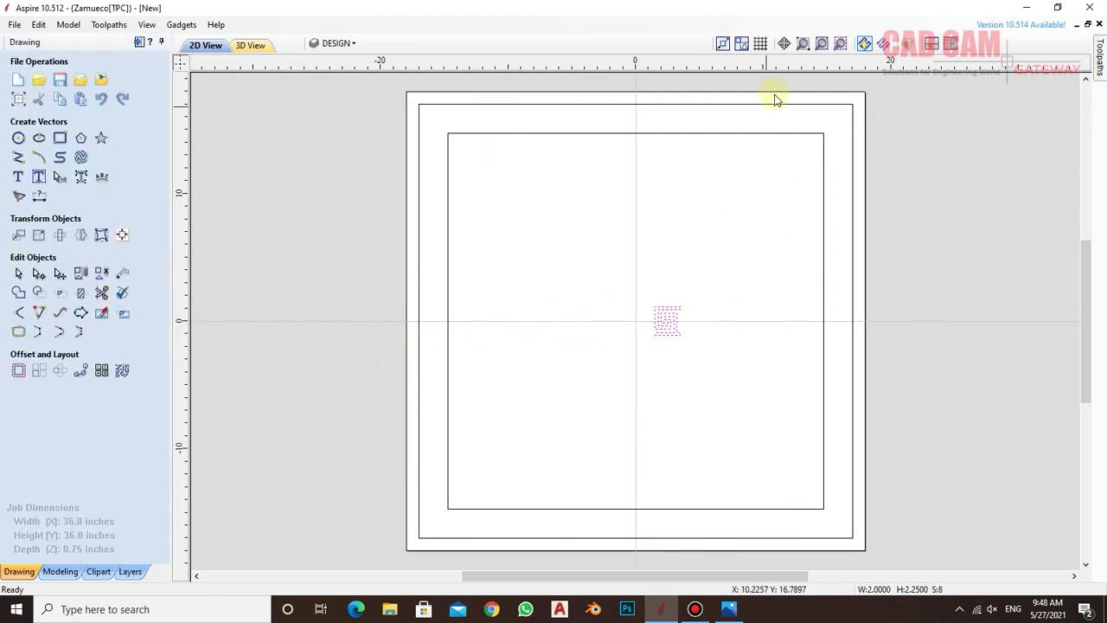
- Move the spiral into the top border band, aligning its top with the border line
left_click(803, 43)
left_click_drag(606, 87, 706, 340)
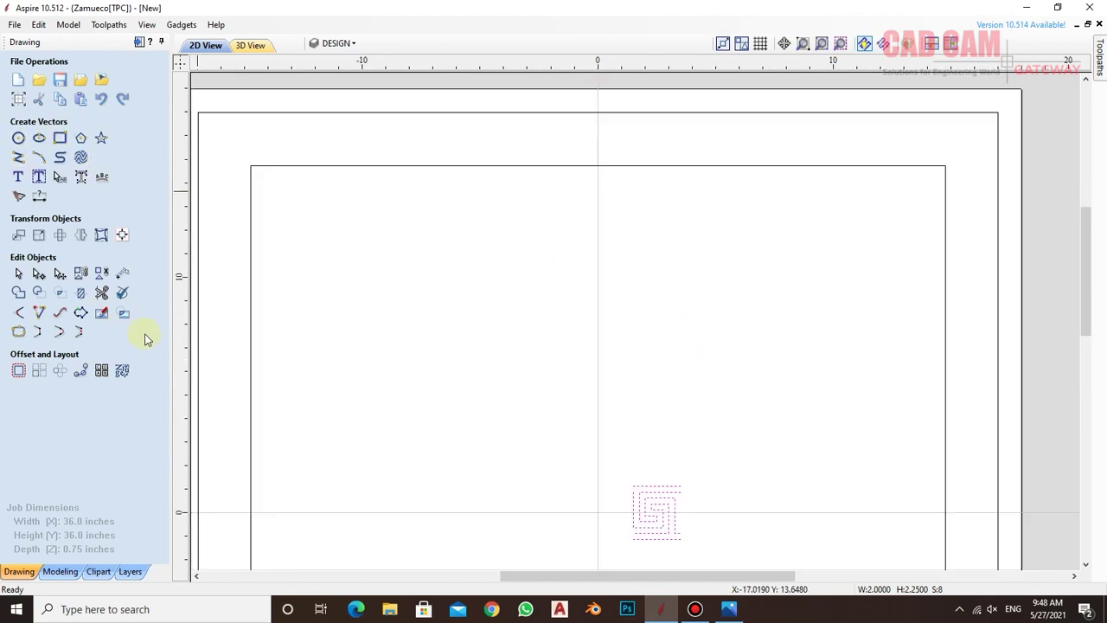
left_click(60, 273)
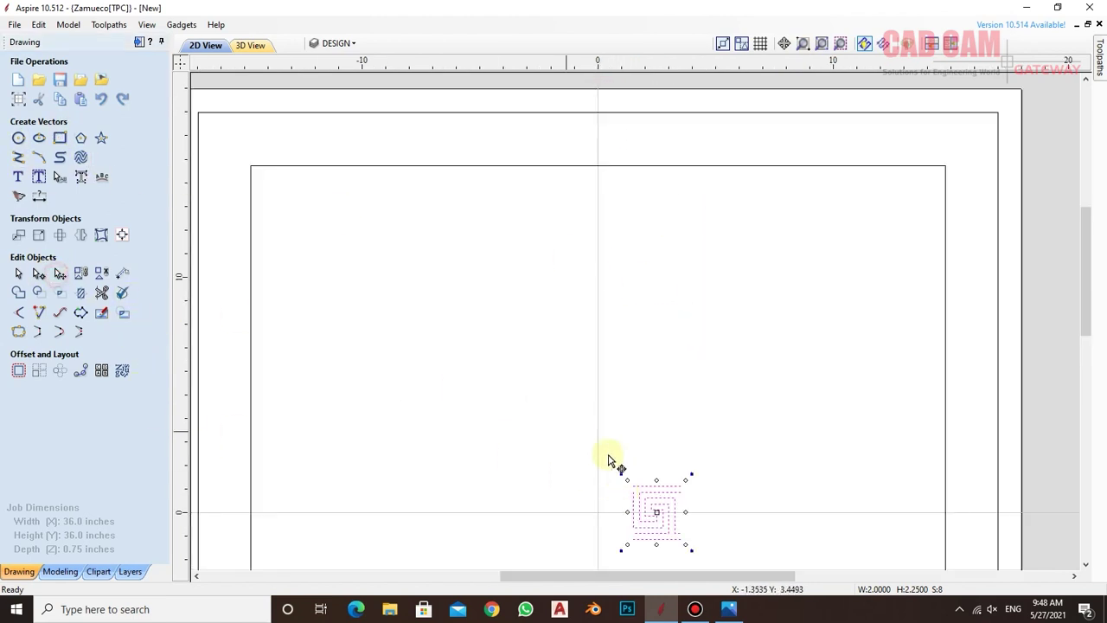
left_click_drag(660, 493, 600, 123)
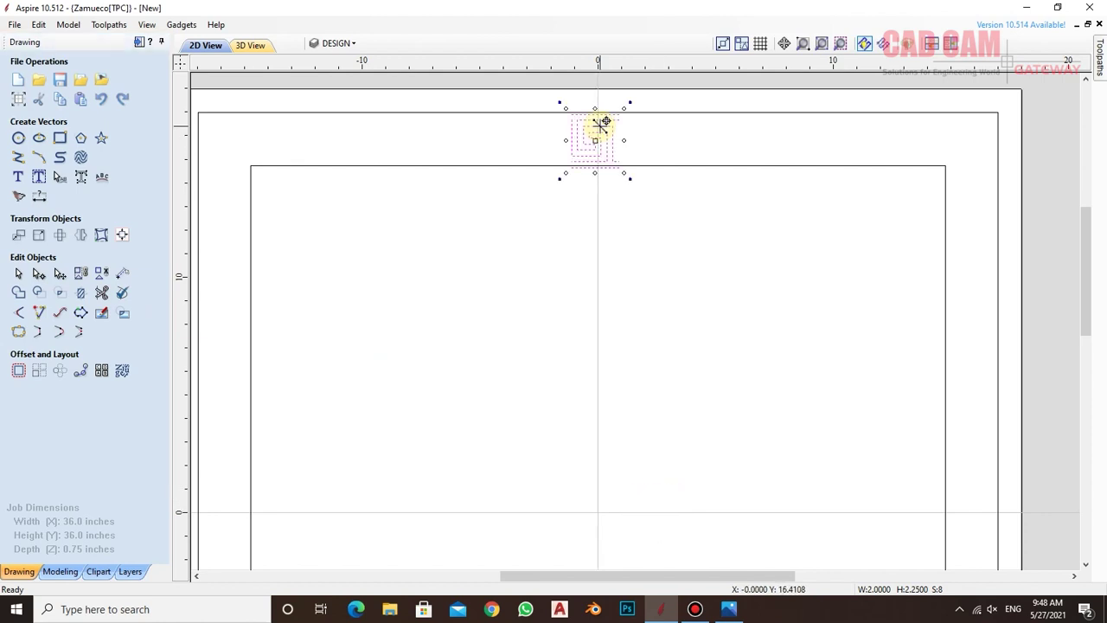
scroll(598, 119, "up", 1)
scroll(597, 112, "up", 1)
scroll(595, 110, "up", 1)
scroll(598, 112, "up", 1)
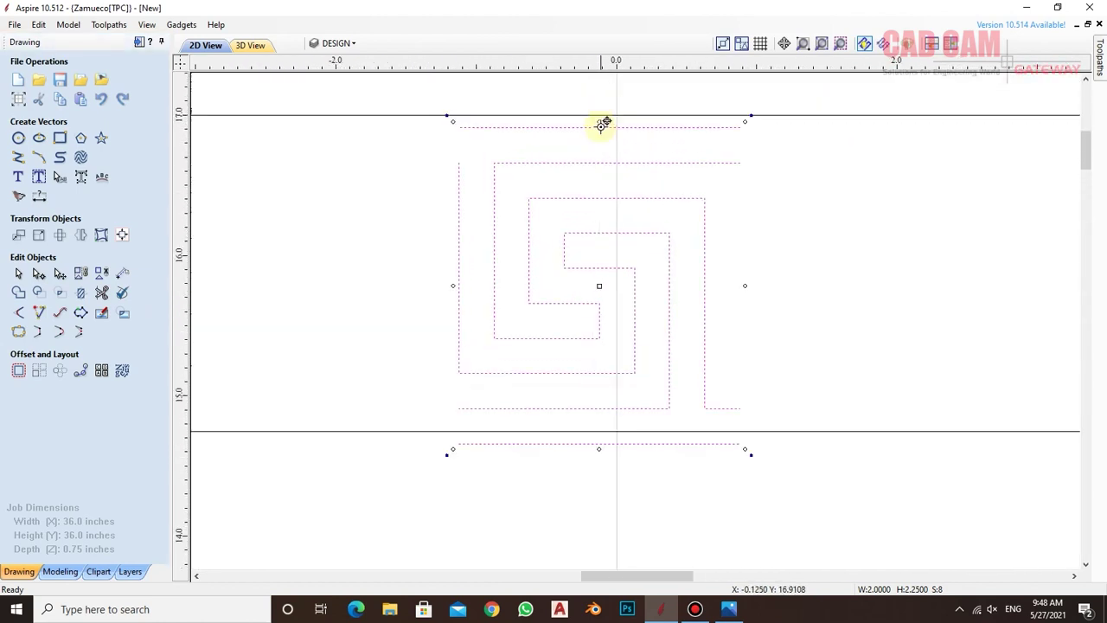
left_click_drag(603, 118, 606, 106)
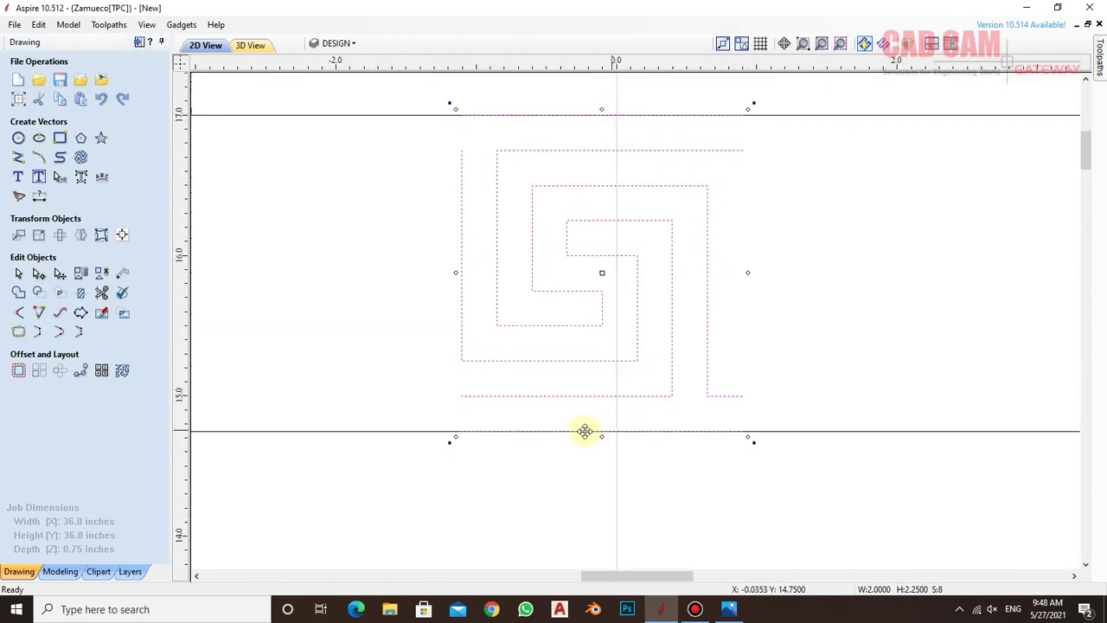
- Bring the spiral and top border into view and box-select the spiral
scroll(673, 450, "down", 1)
scroll(657, 355, "down", 1)
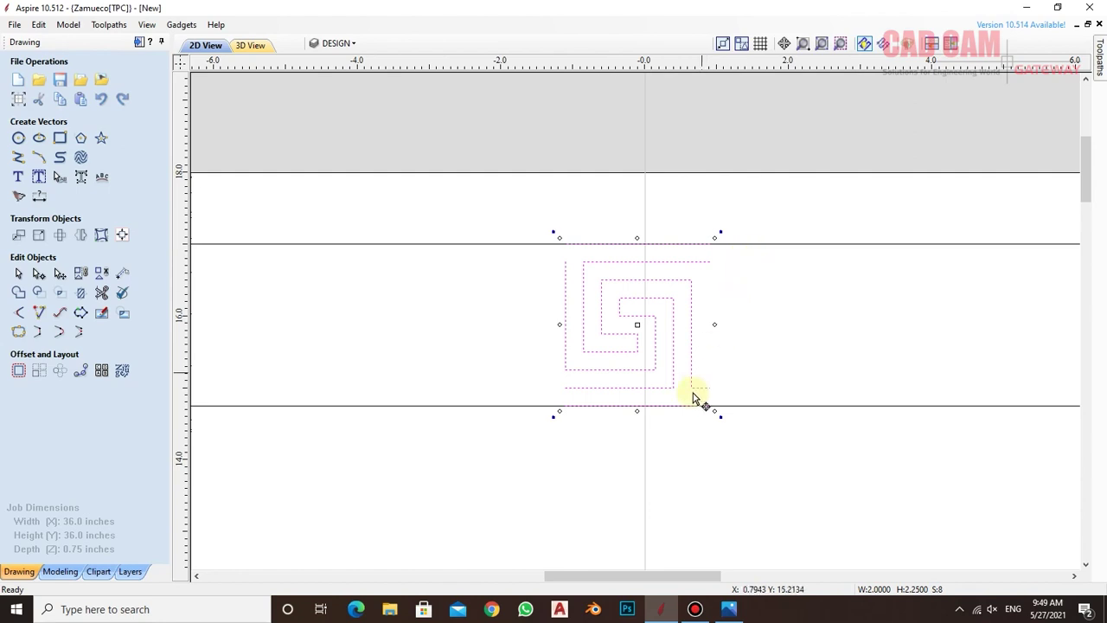
scroll(684, 432, "down", 1)
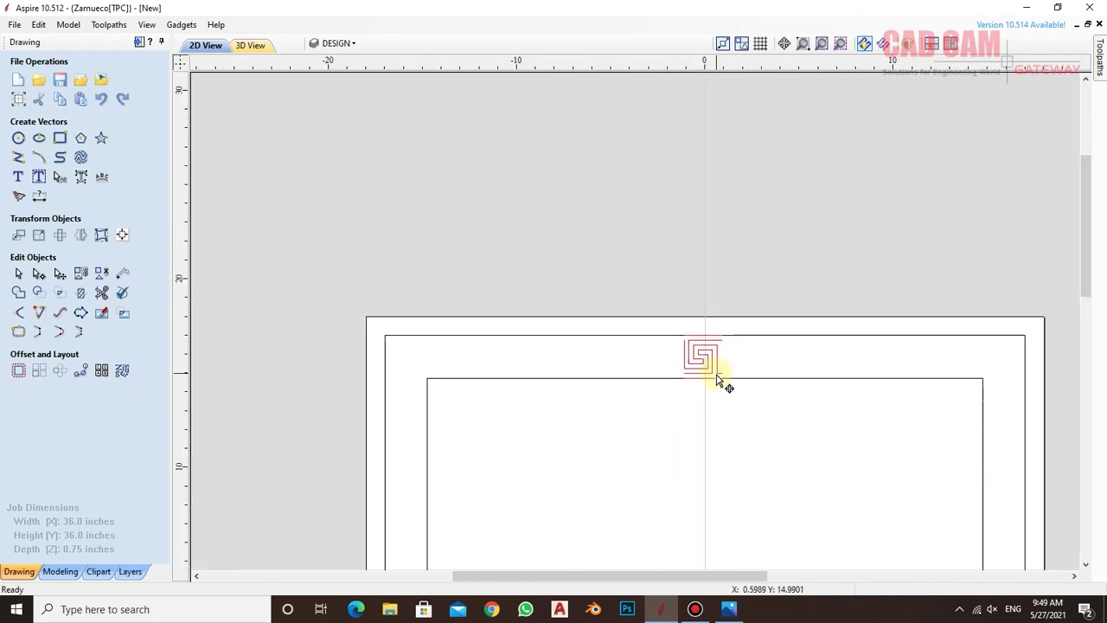
scroll(727, 386, "down", 1)
middle_click_drag(771, 402, 672, 368)
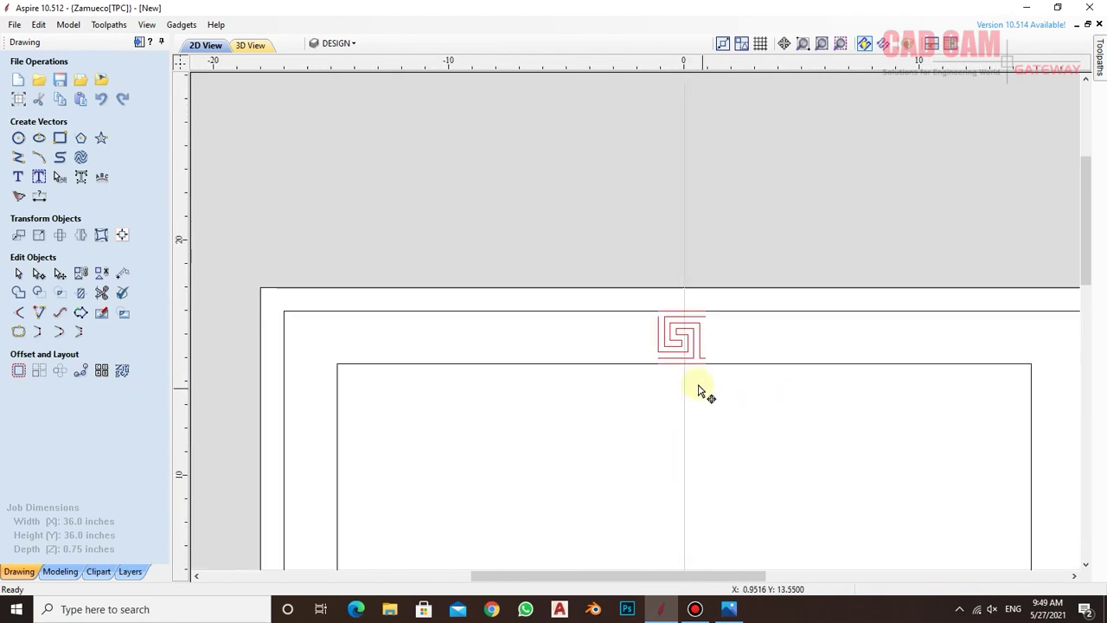
left_click_drag(581, 270, 692, 340)
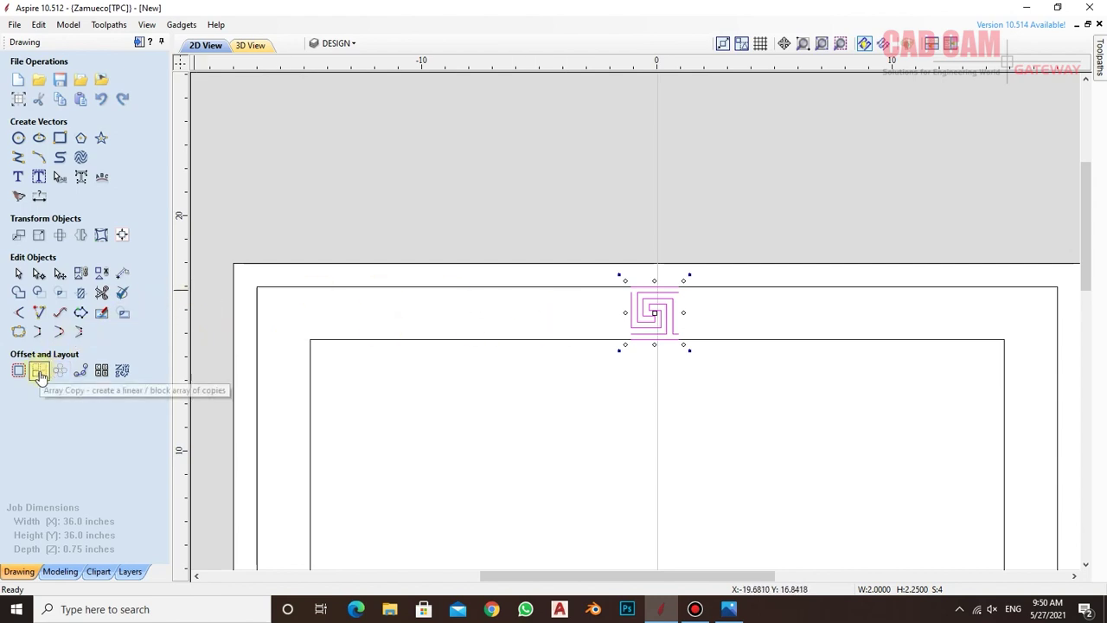
left_click(39, 370)
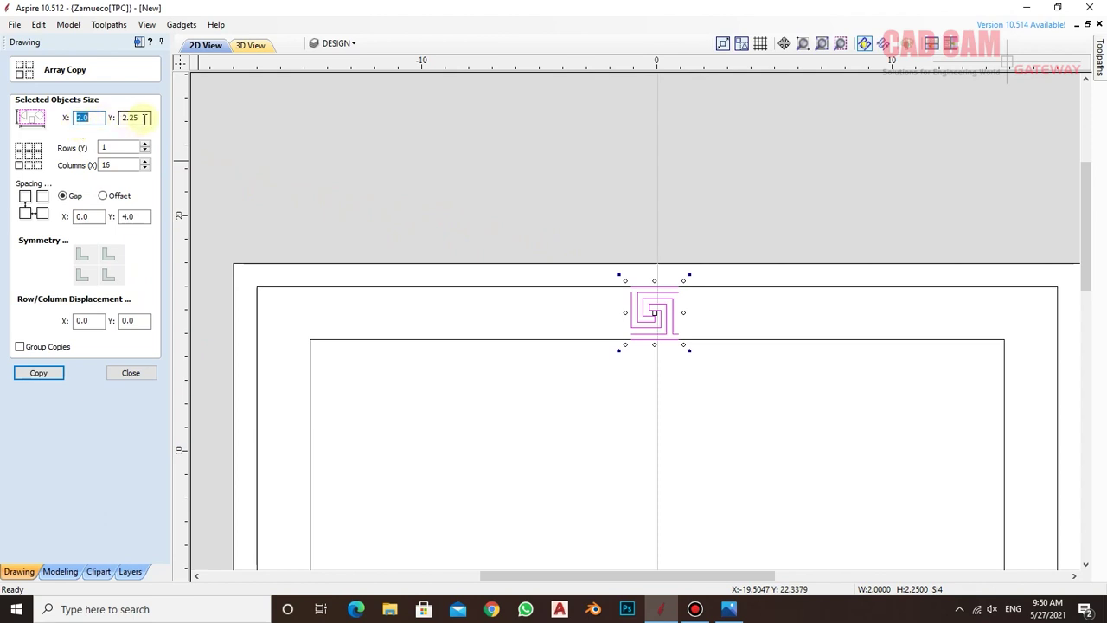
left_click(143, 373)
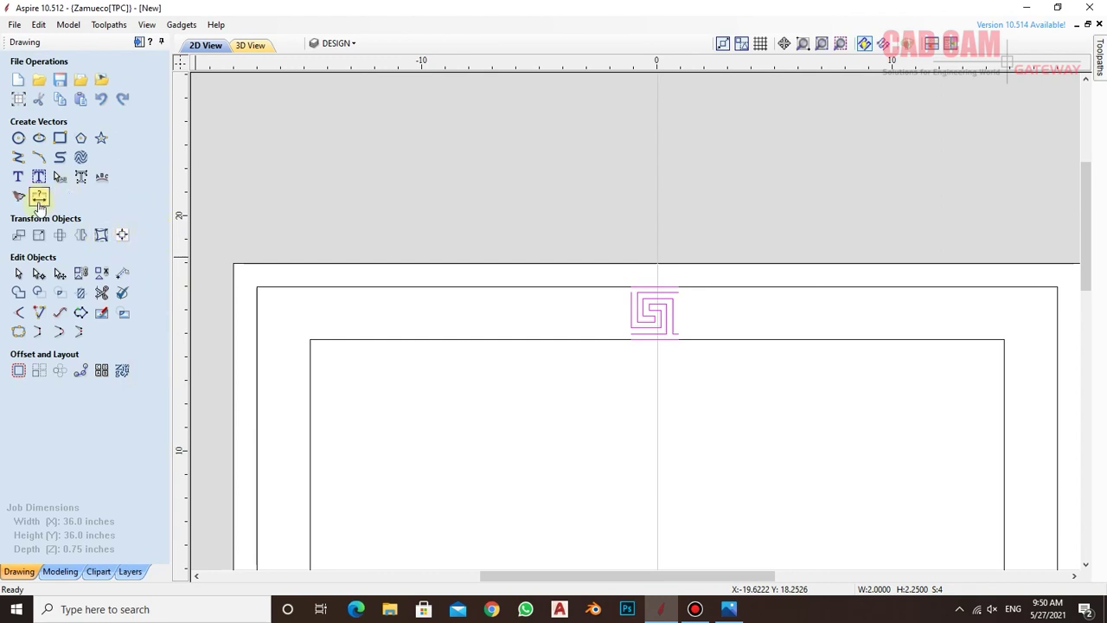
left_click(39, 197)
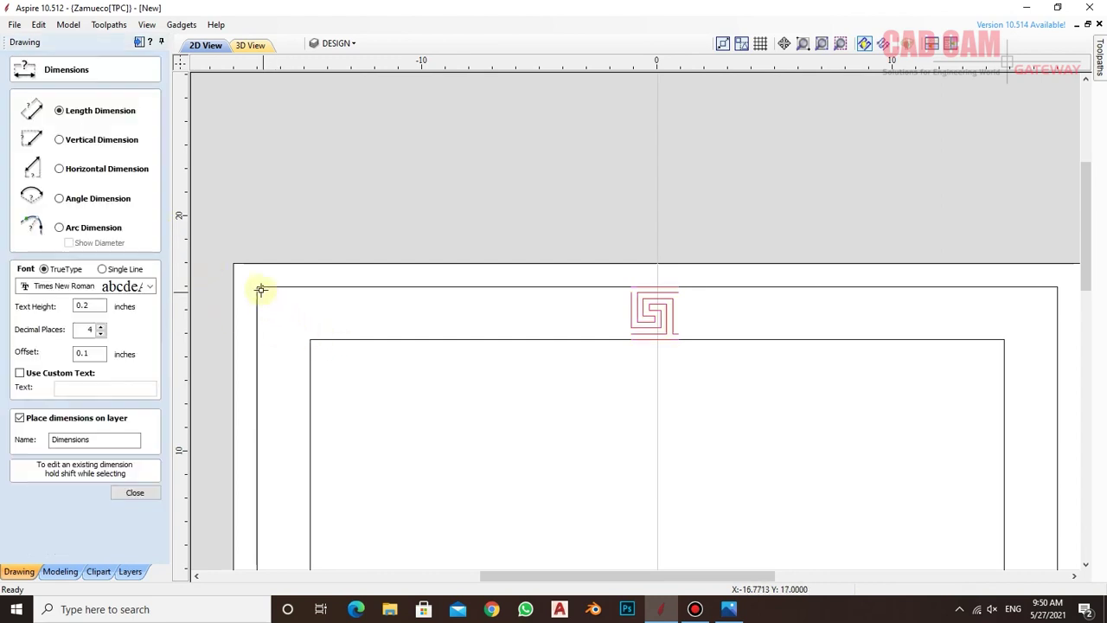
left_click(258, 288)
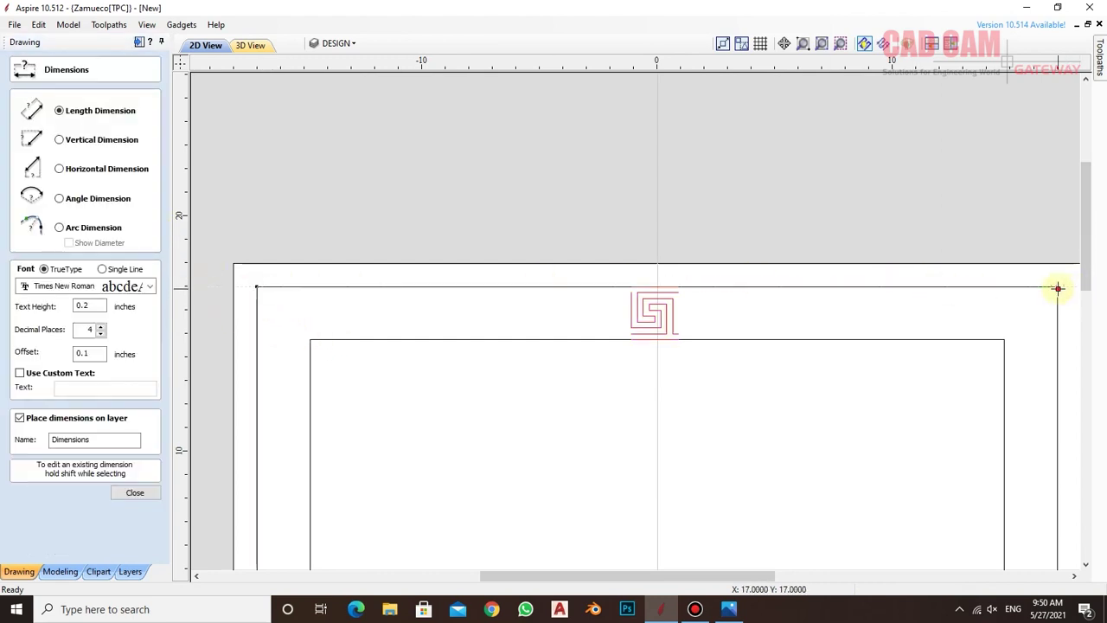
left_click(1057, 289)
left_click(741, 243)
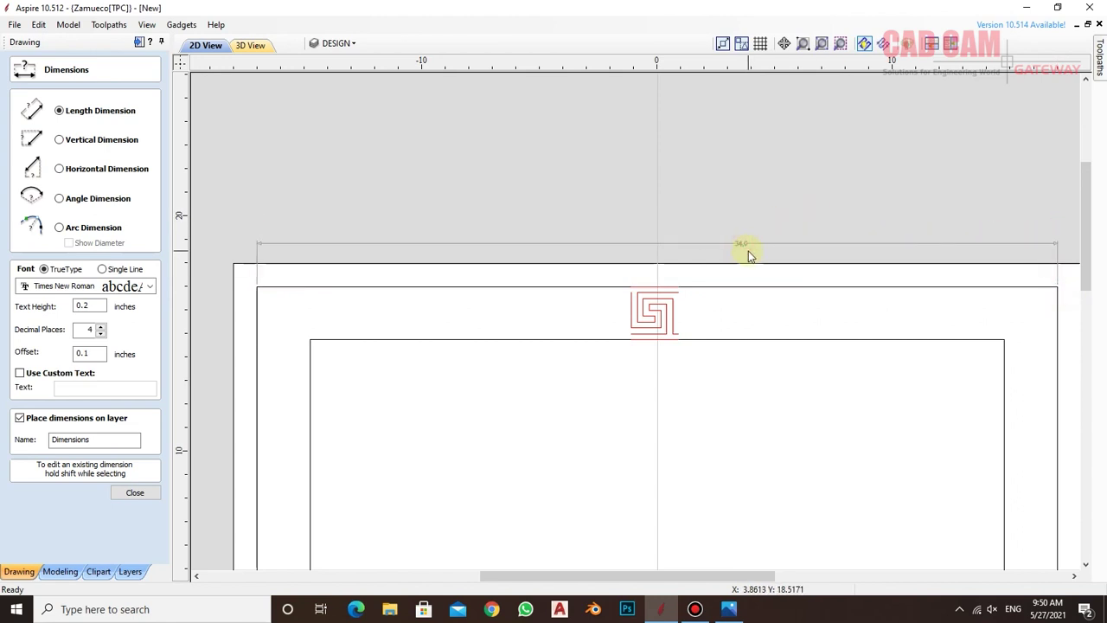
left_click(135, 492)
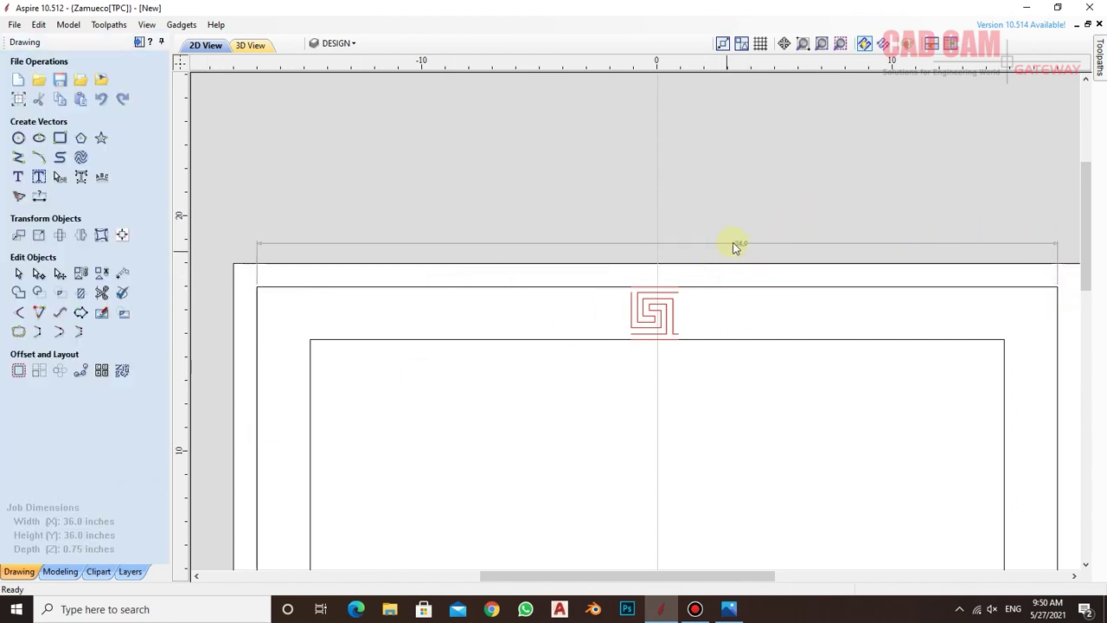
left_click(737, 244)
key("Delete")
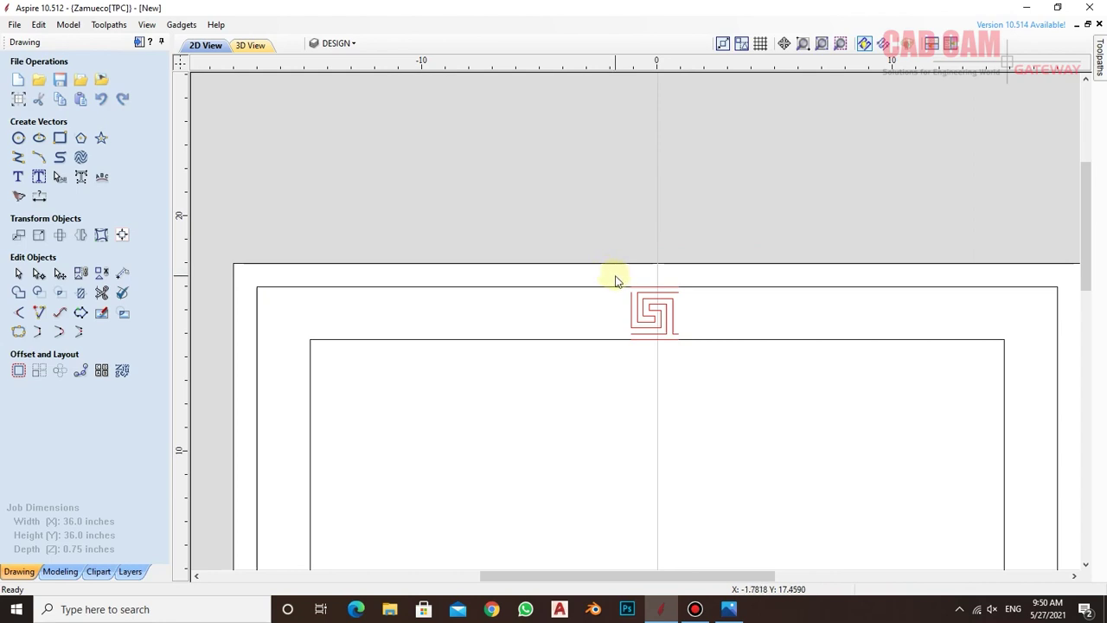
left_click_drag(618, 279, 719, 378)
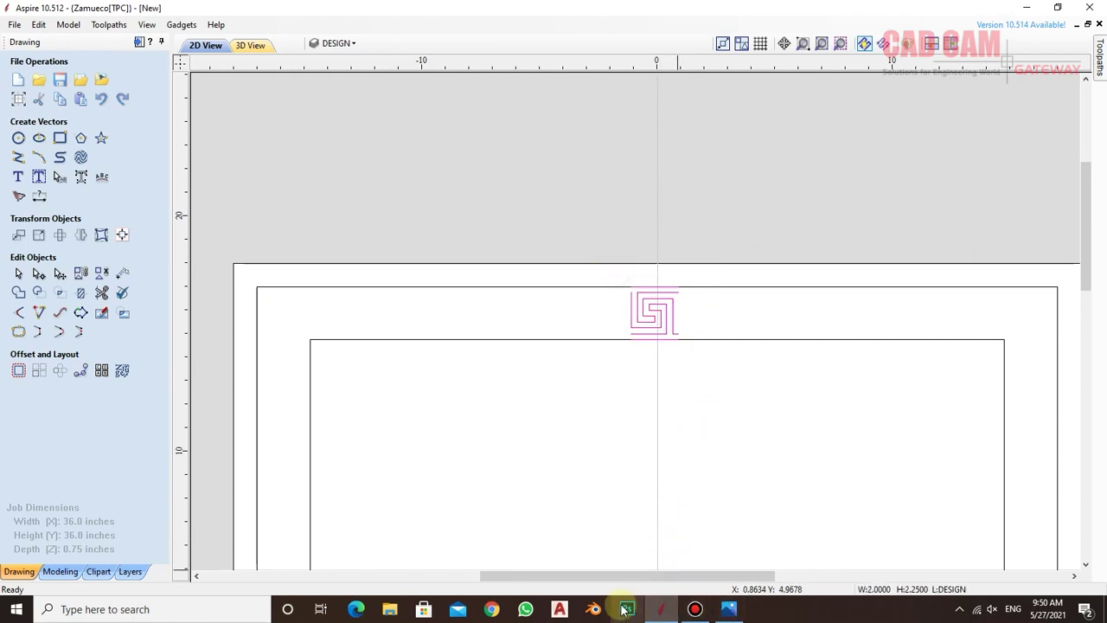
- Calculate 34 ÷ 2 = 17 in Calculator, then minimize it
key("super+r")
key("Return")
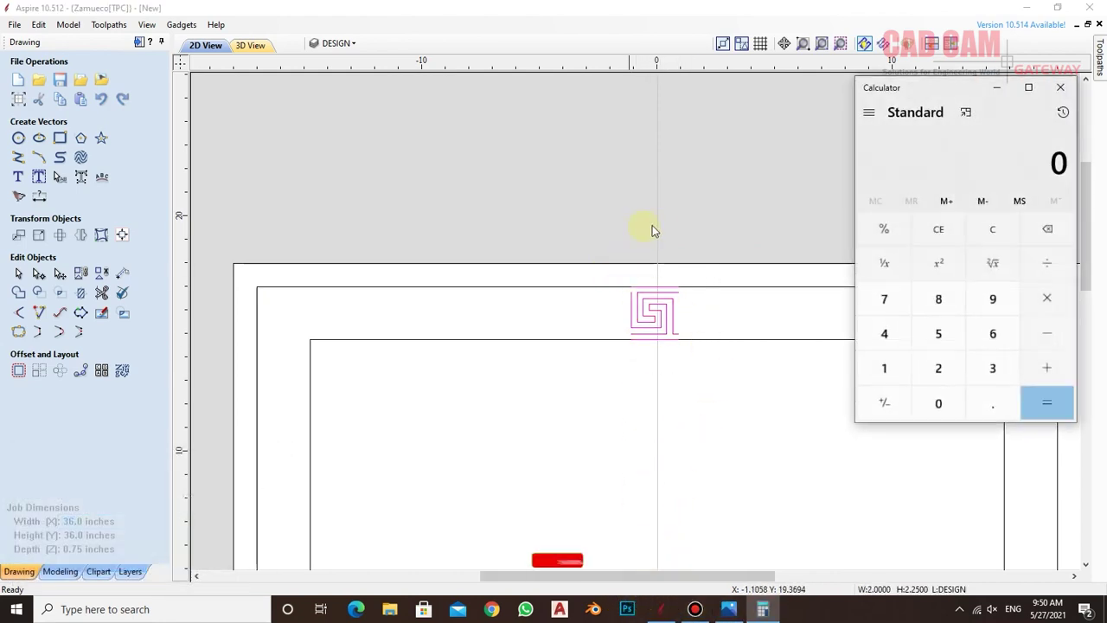
left_click(990, 367)
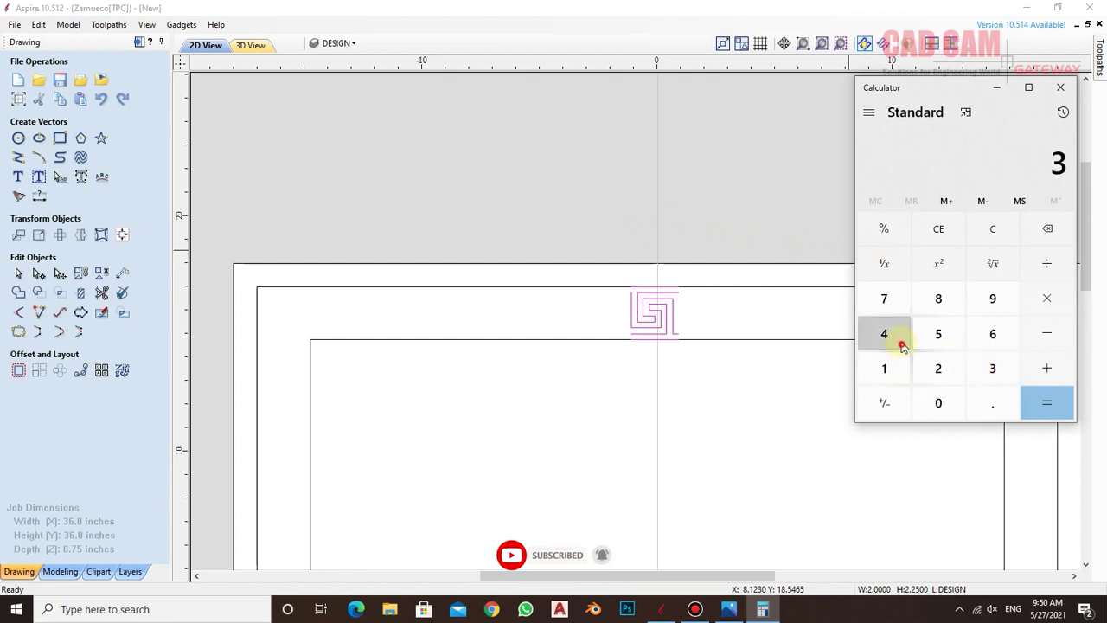
left_click(891, 336)
left_click(938, 370)
left_click(1046, 403)
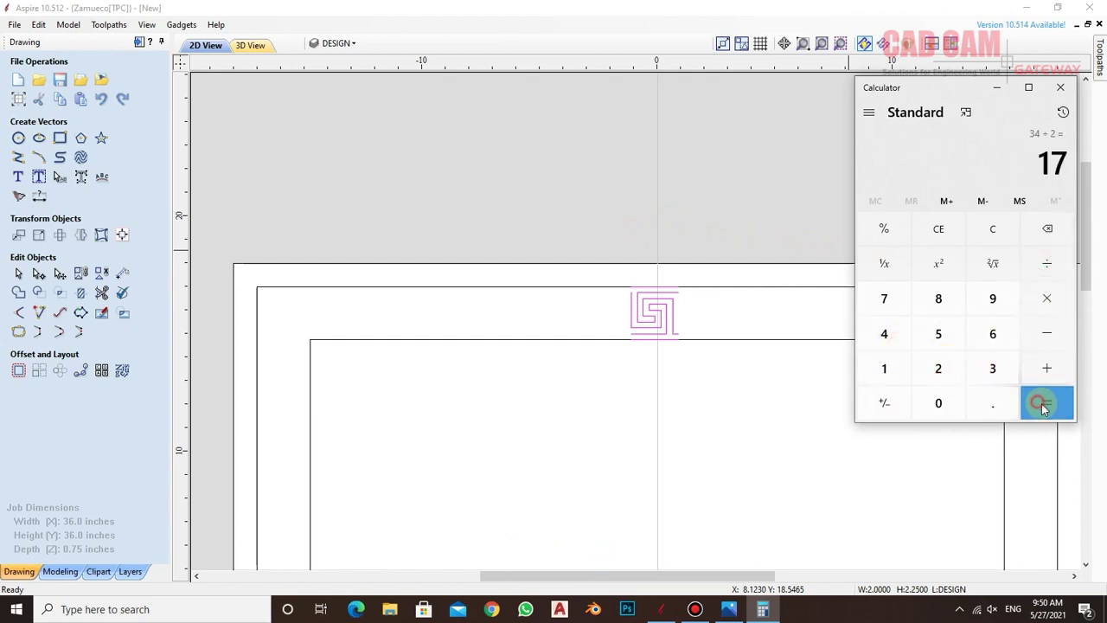
left_click(996, 88)
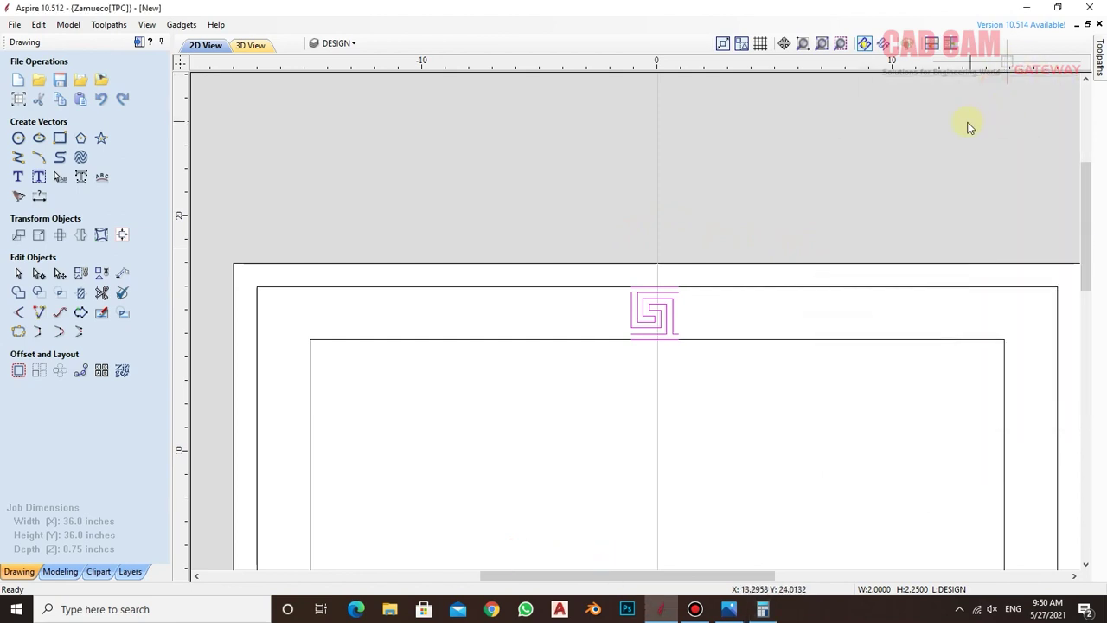
- Array-copy the spiral into 1 row of 17 grouped copies
left_click_drag(583, 235, 746, 394)
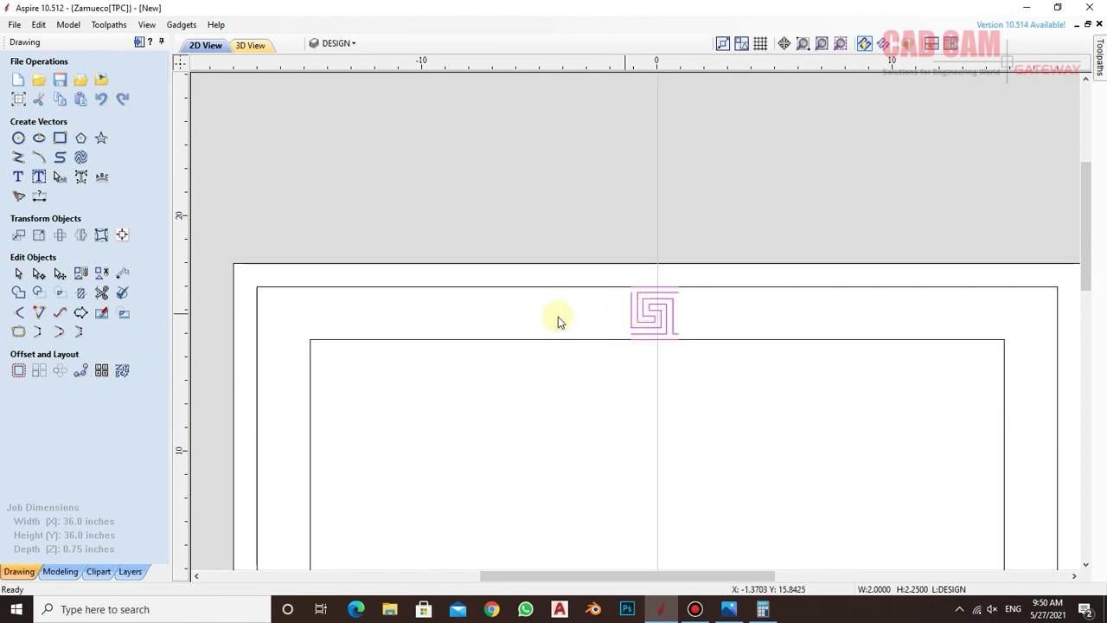
left_click(40, 371)
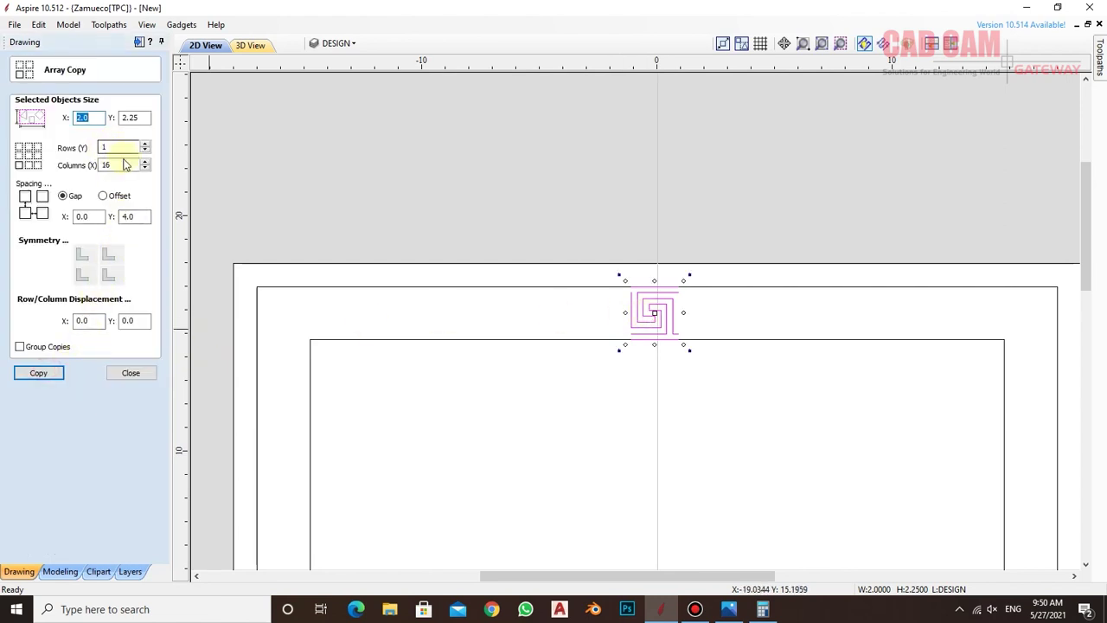
left_click(145, 162)
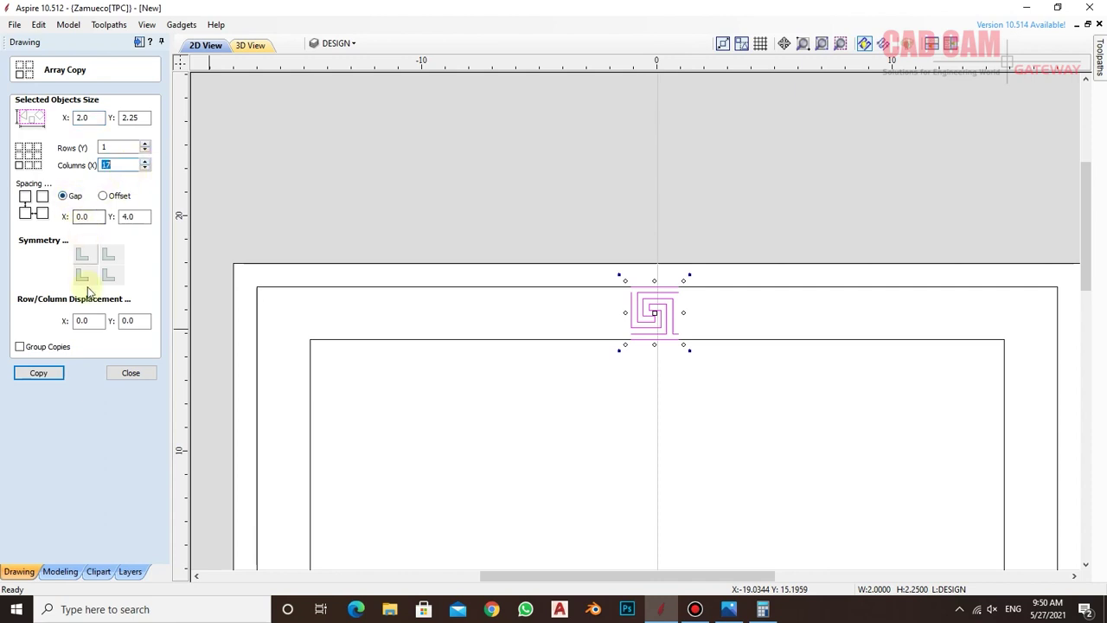
left_click(38, 373)
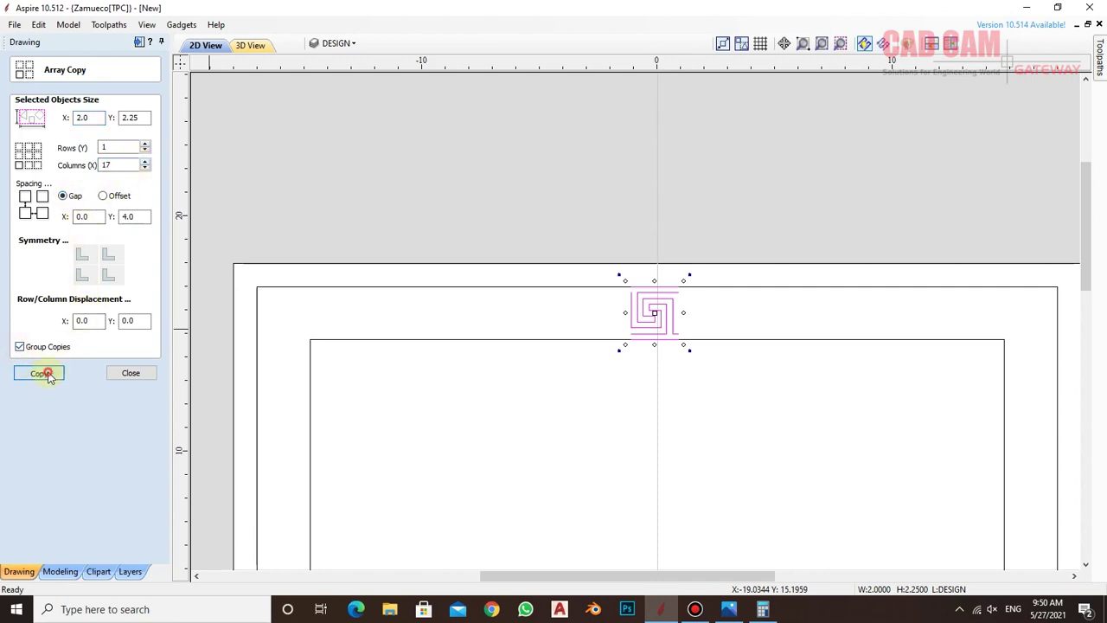
- Slide the 17-copy row into the top border band and select the full row
scroll(506, 290, "down", 2)
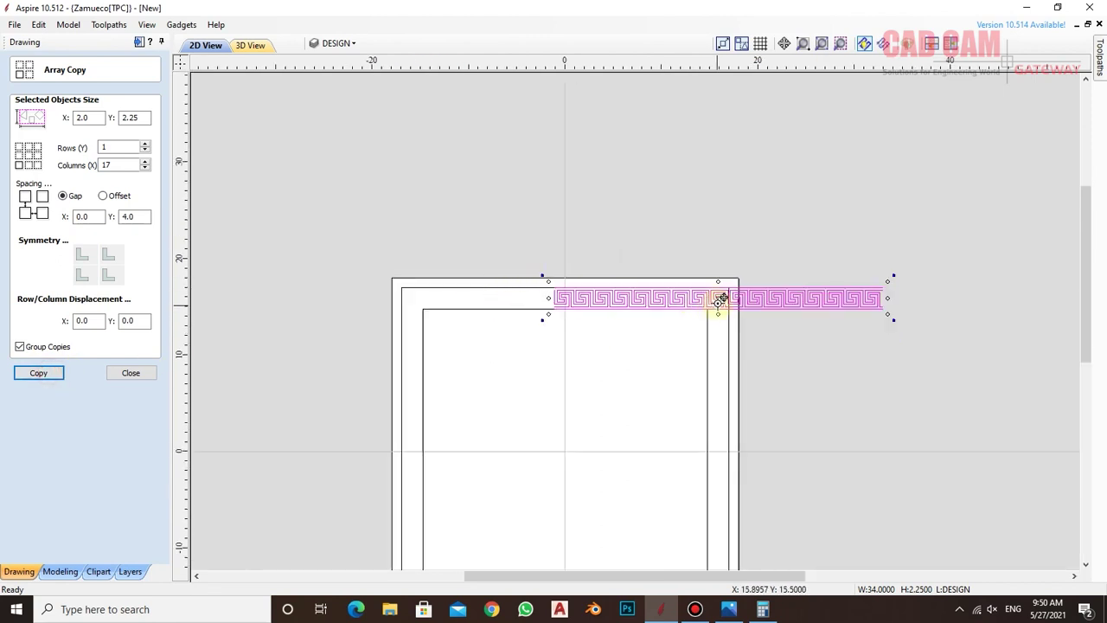
left_click_drag(719, 299, 565, 300)
left_click_drag(378, 274, 733, 350)
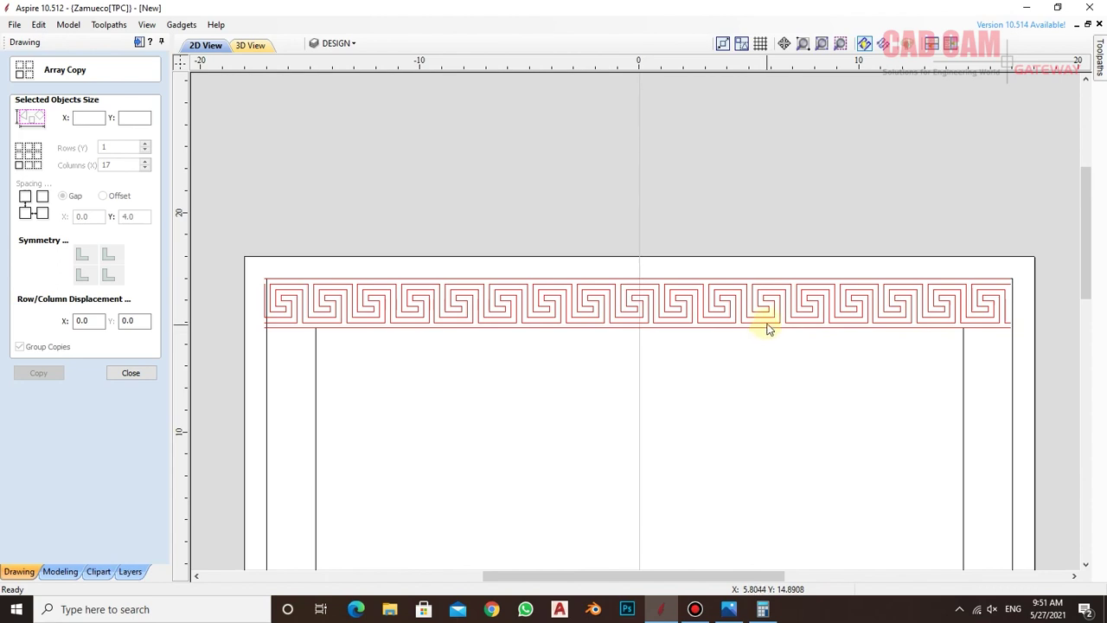
scroll(765, 337, "down", 3)
left_click_drag(468, 233, 923, 313)
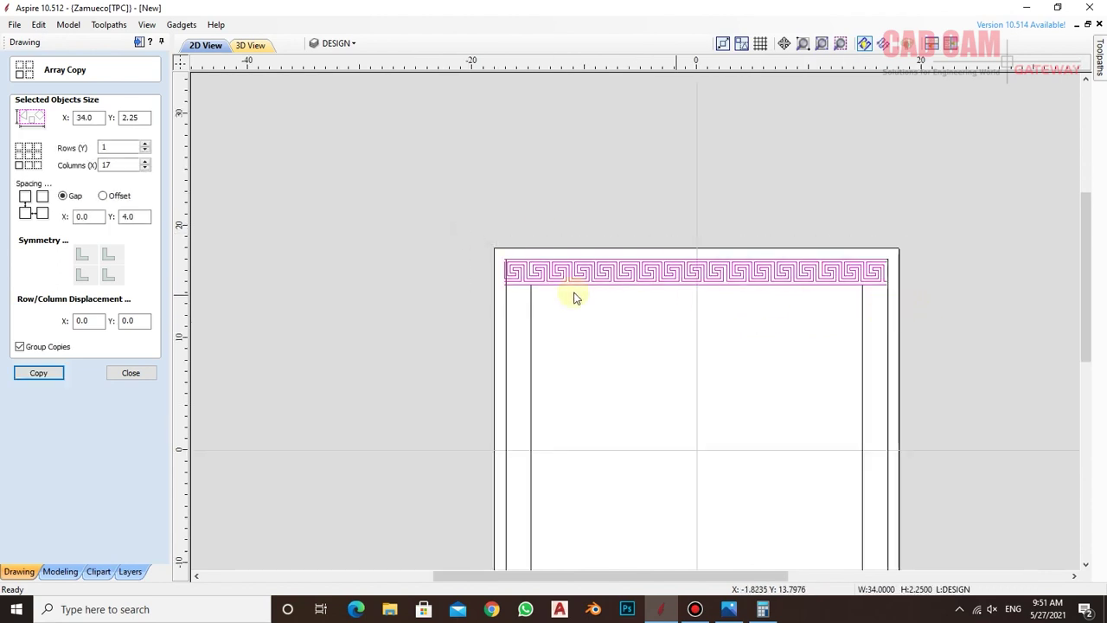
left_click(133, 372)
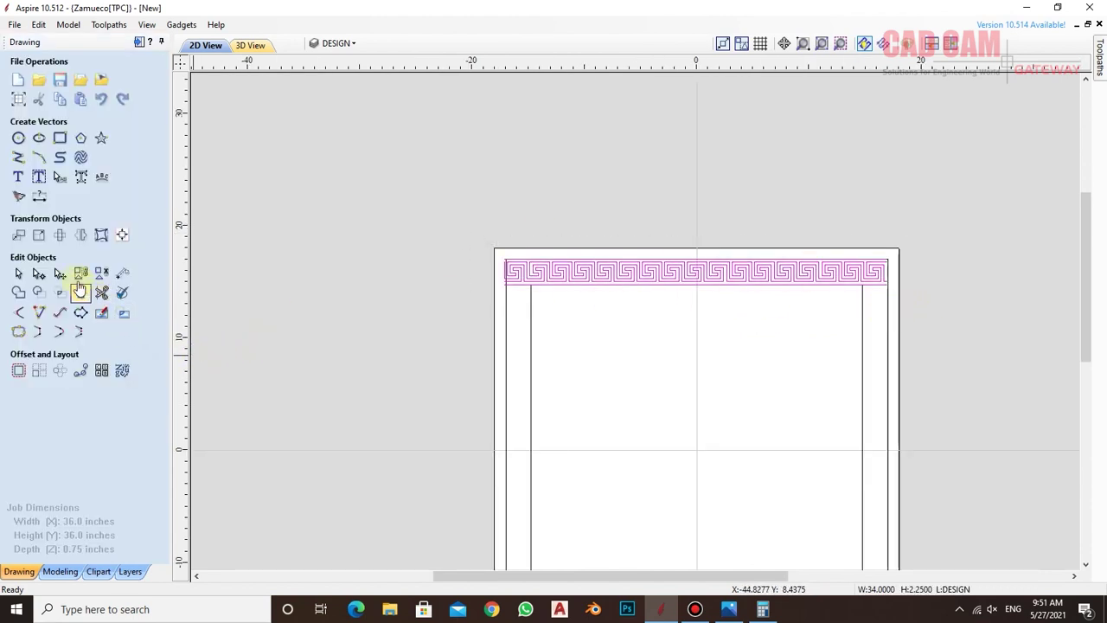
- Create a mirrored copy of the top border and move it into the bottom band
left_click(80, 235)
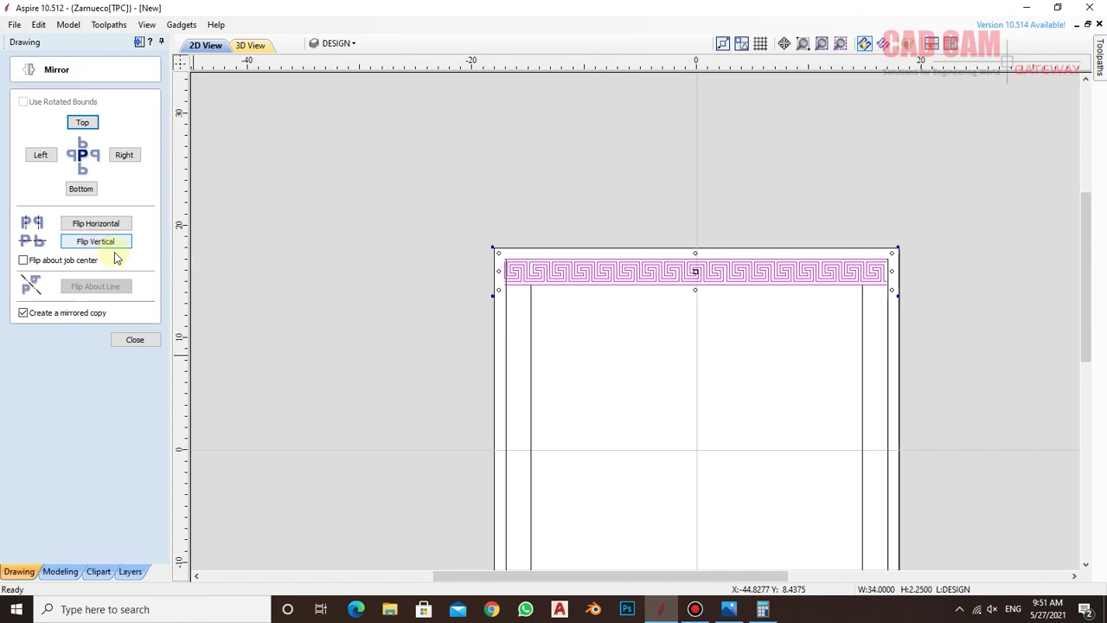
left_click(80, 189)
left_click_drag(697, 298, 704, 563)
scroll(789, 409, "down", 2)
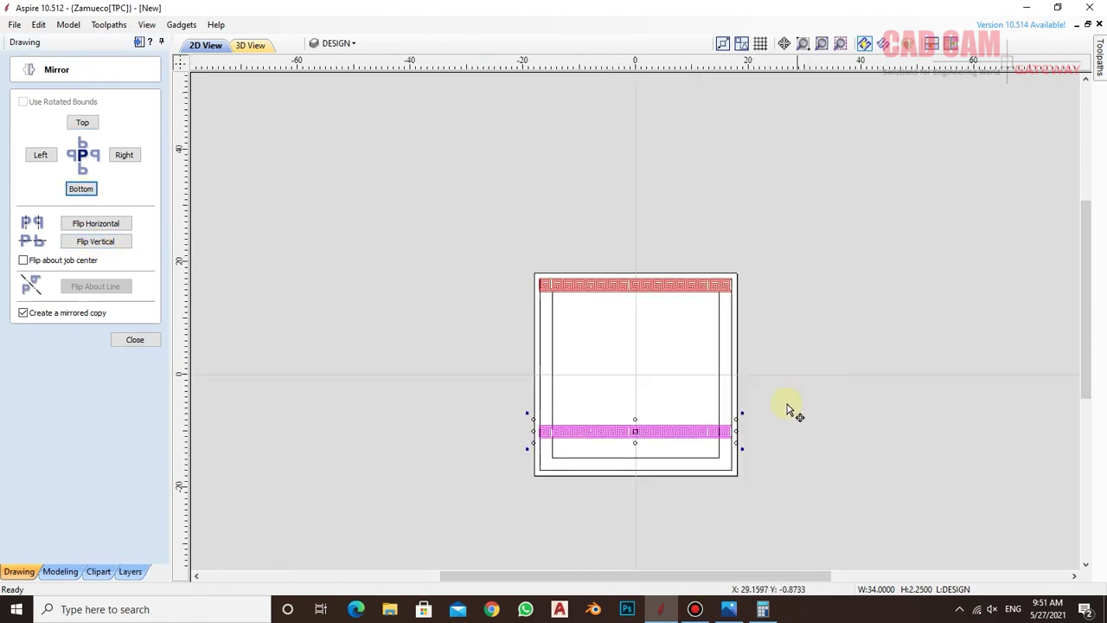
scroll(677, 437, "up", 2)
left_click_drag(576, 407, 577, 492)
scroll(796, 485, "up", 1)
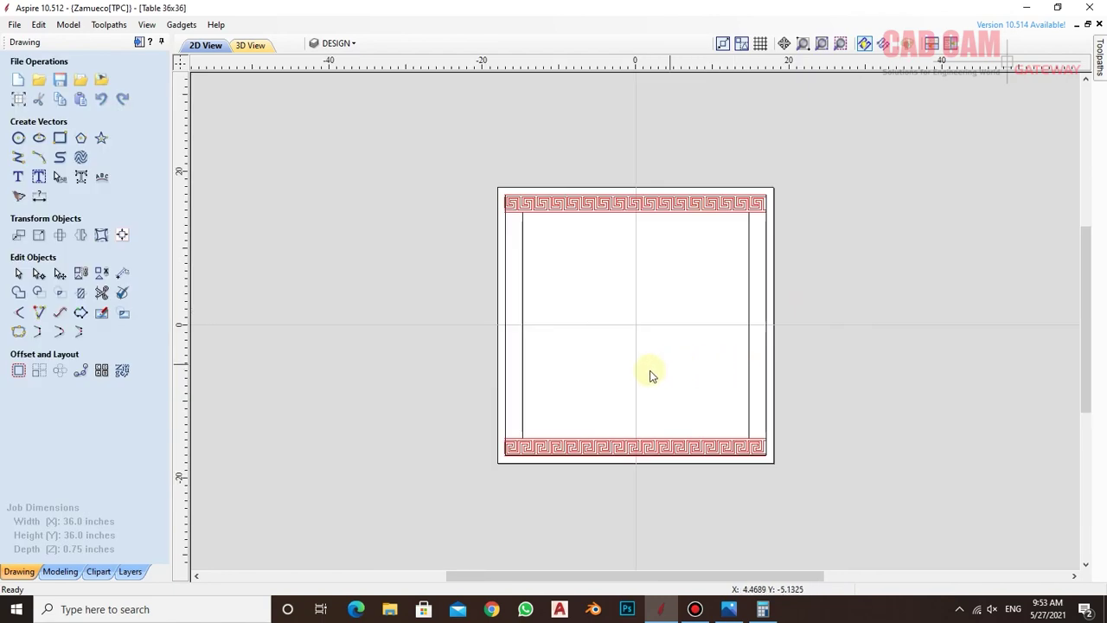
scroll(514, 470, "up", 1)
scroll(475, 469, "up", 2)
scroll(444, 440, "up", 2)
scroll(360, 481, "up", 3)
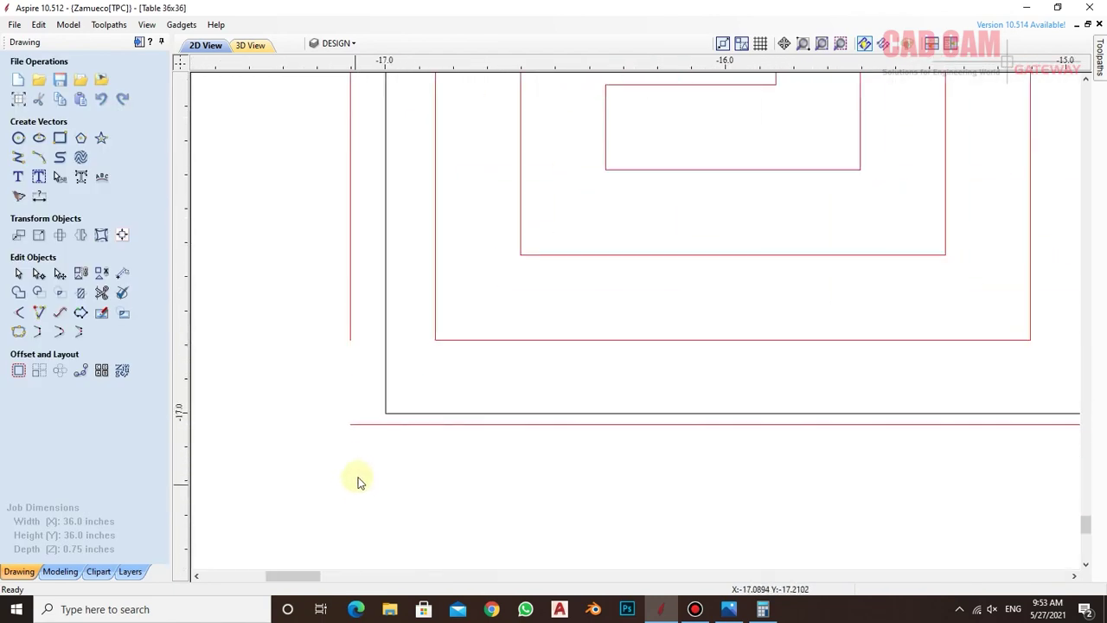
- Snap the bottom border's corner to X -17, Y -17 and the top's to X -17, Y 17
left_click(355, 424)
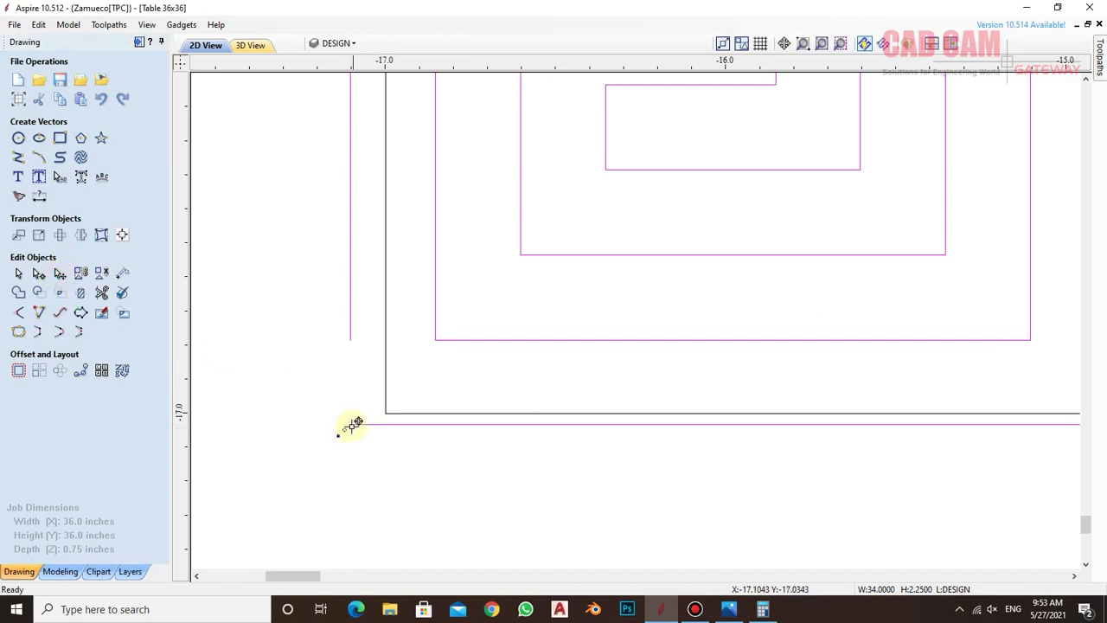
left_click_drag(351, 424, 388, 410)
scroll(361, 437, "down", 1)
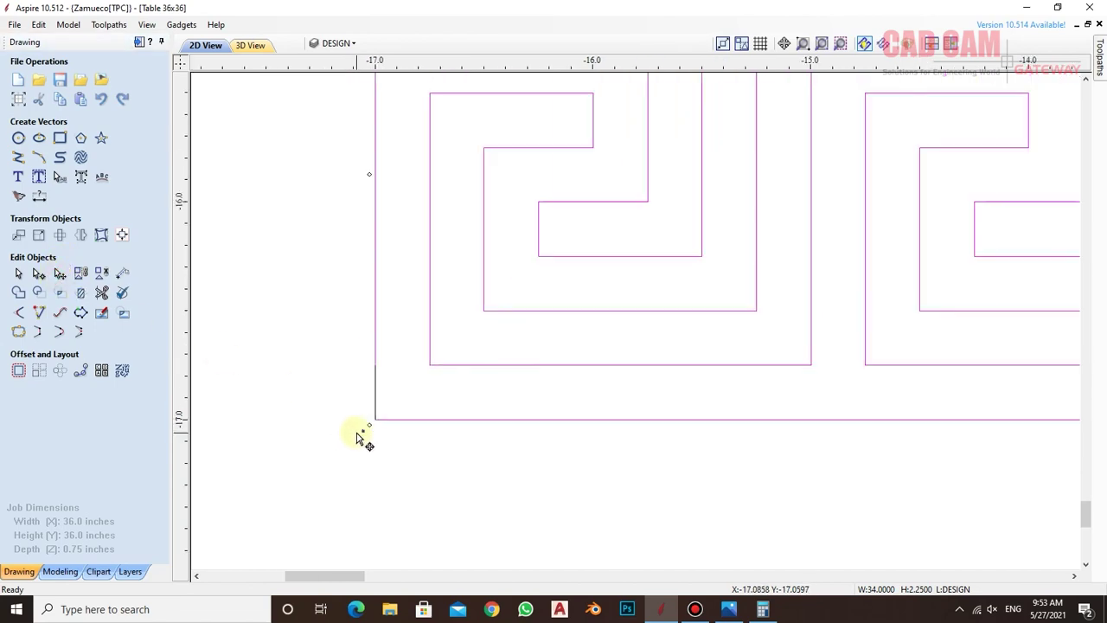
scroll(360, 440, "down", 2)
scroll(357, 433, "down", 2)
scroll(357, 433, "down", 3)
scroll(487, 230, "up", 3)
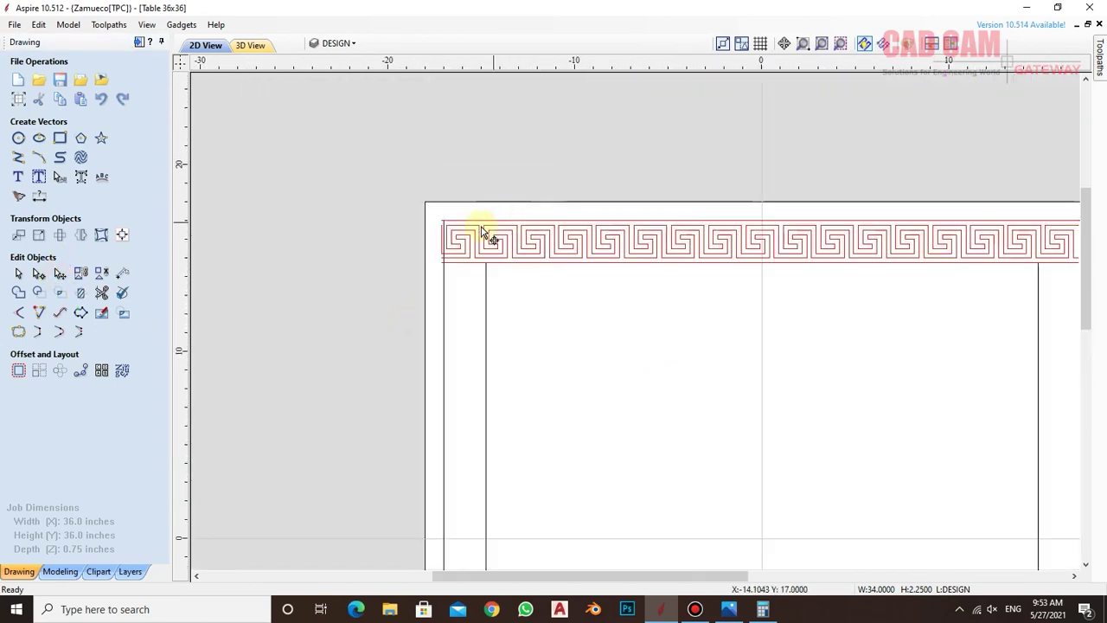
scroll(395, 210, "up", 3)
scroll(363, 192, "up", 2)
left_click_drag(363, 192, 376, 189)
scroll(334, 239, "down", 2)
scroll(334, 247, "down", 2)
scroll(712, 247, "up", 3)
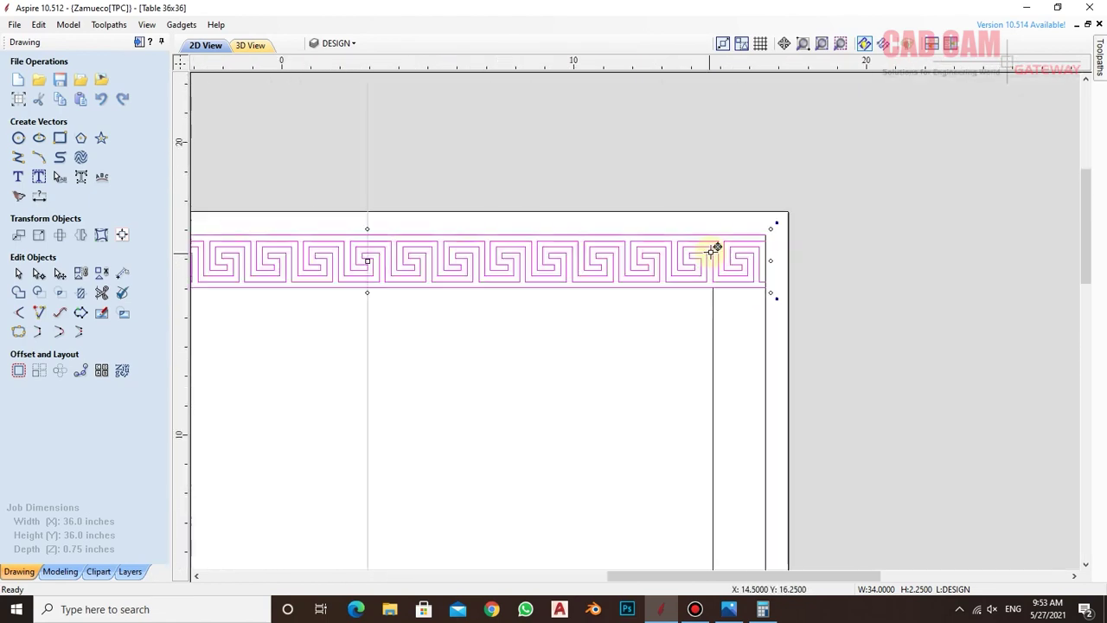
scroll(805, 253, "up", 2)
scroll(817, 225, "down", 4)
scroll(833, 207, "down", 2)
scroll(833, 213, "down", 1)
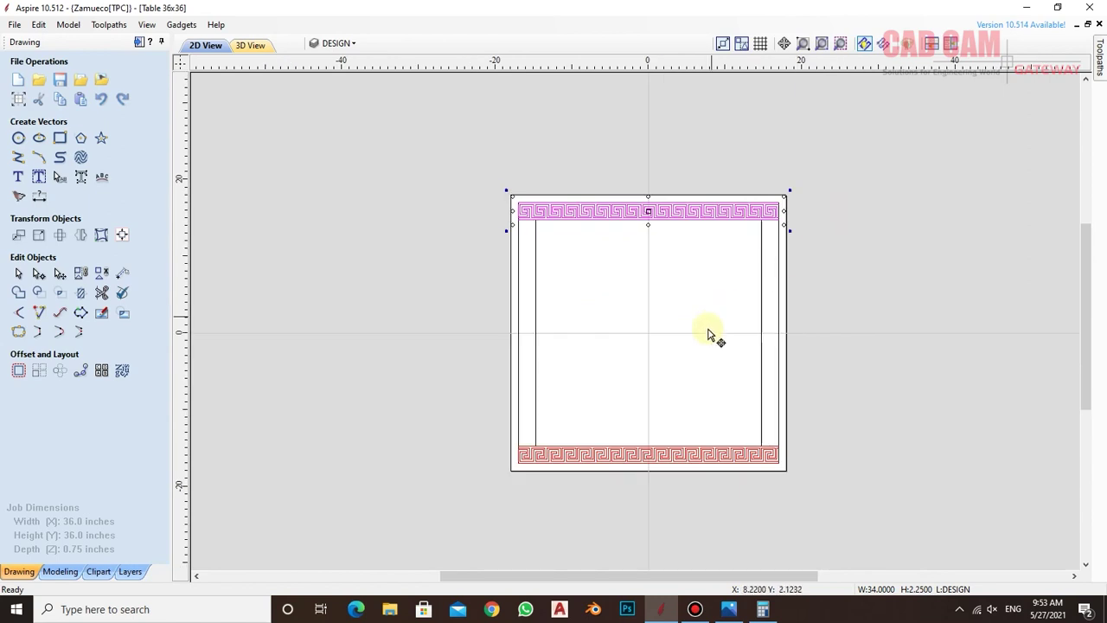
scroll(683, 406, "up", 2)
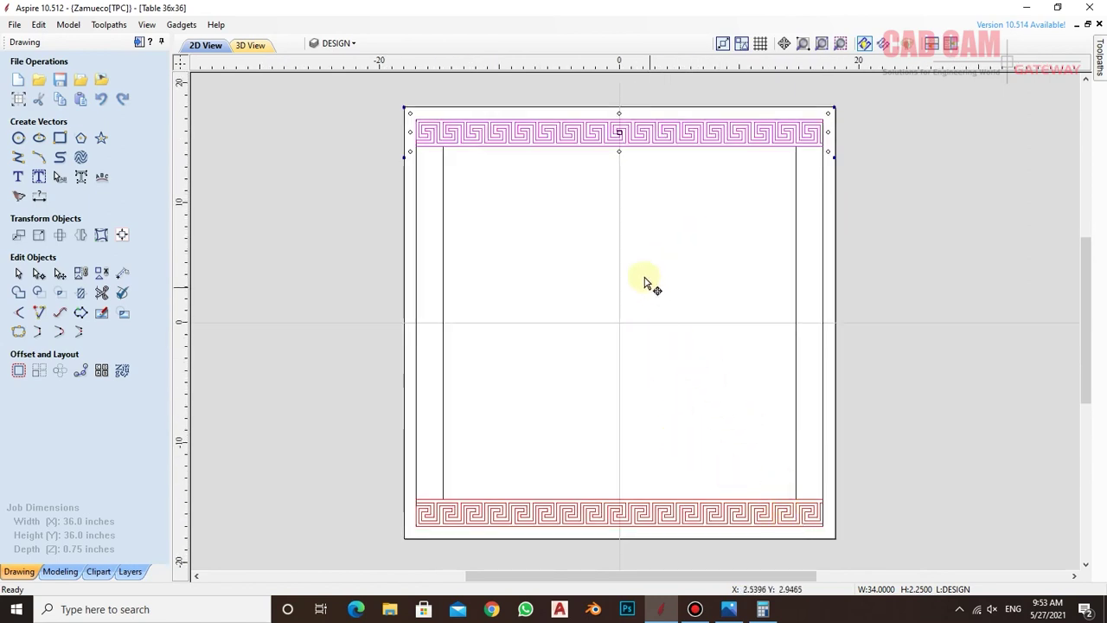
- Select both borders and add a 90° rotated copy for the left and right sides
left_click(677, 513, "shift")
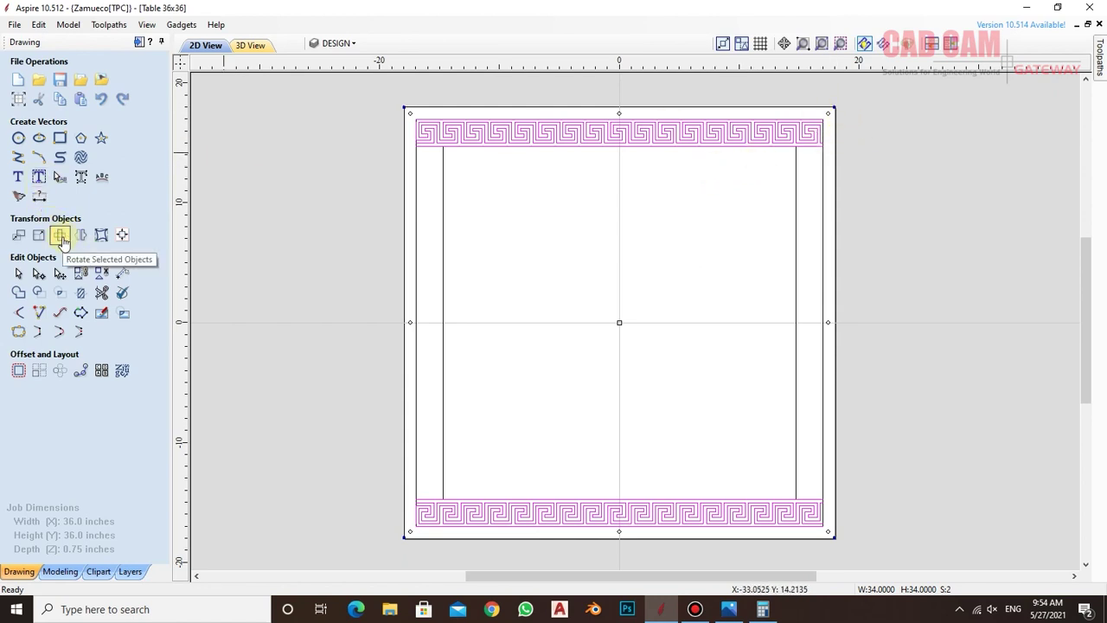
left_click(59, 235)
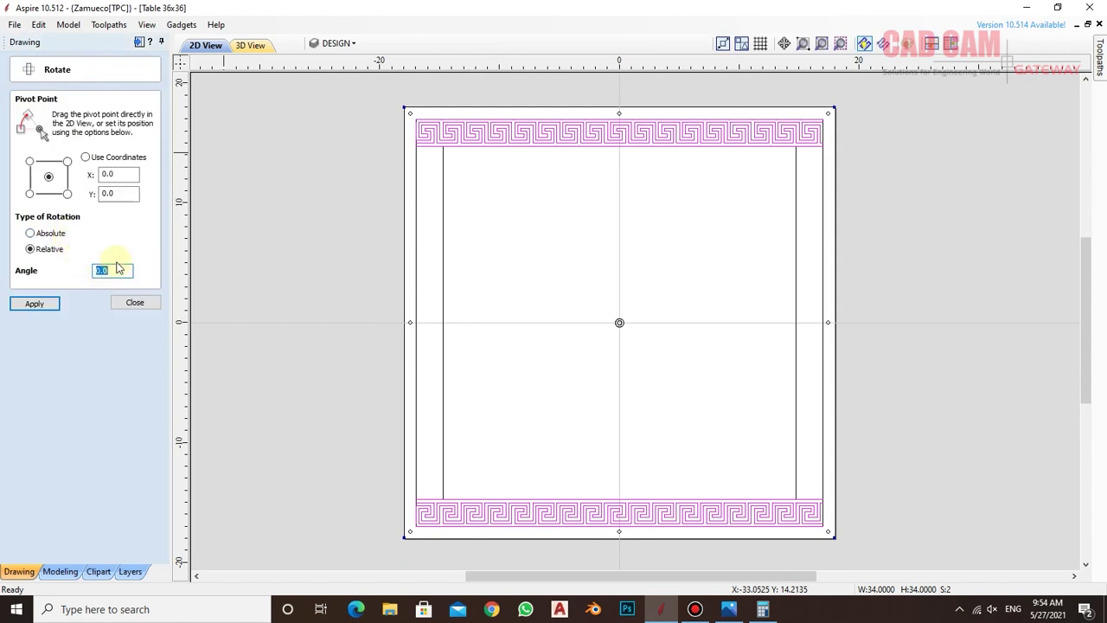
key("Return")
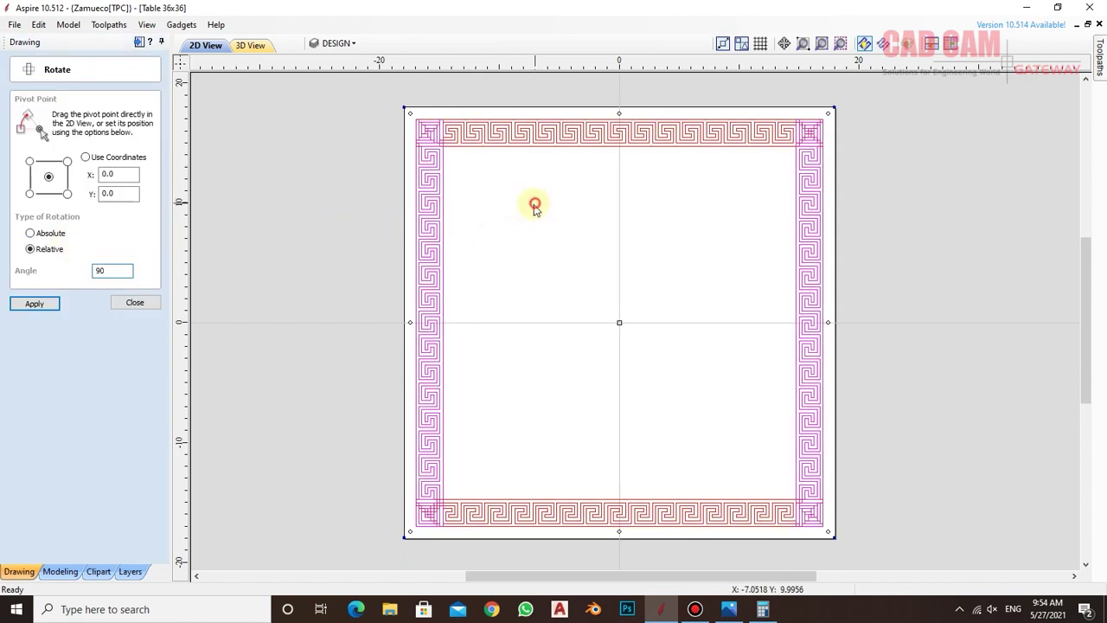
left_click(531, 203)
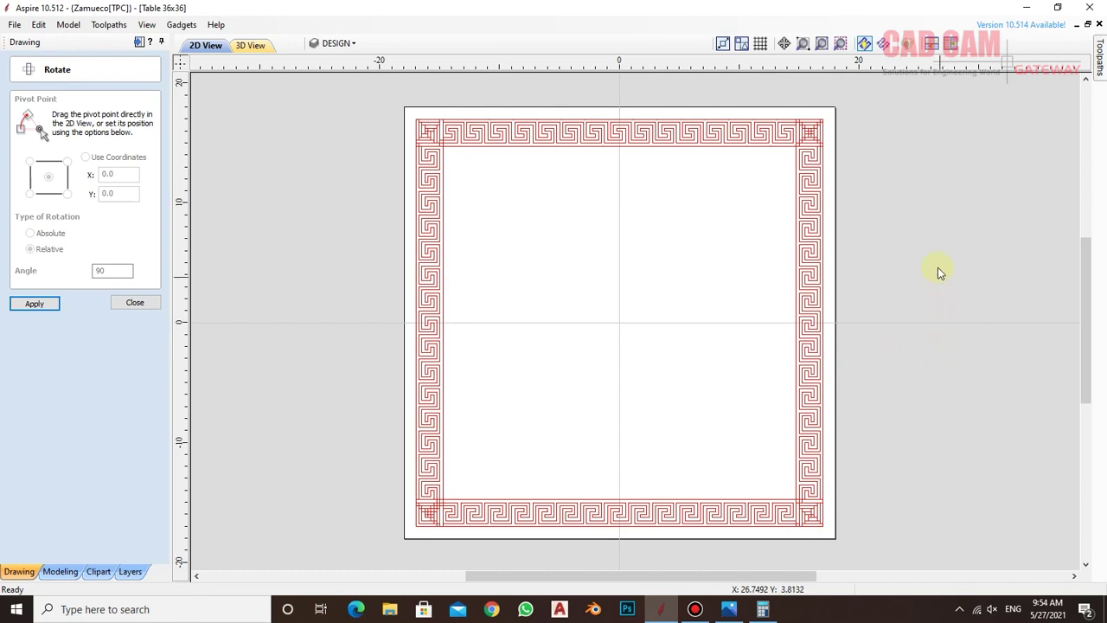
left_click(918, 223)
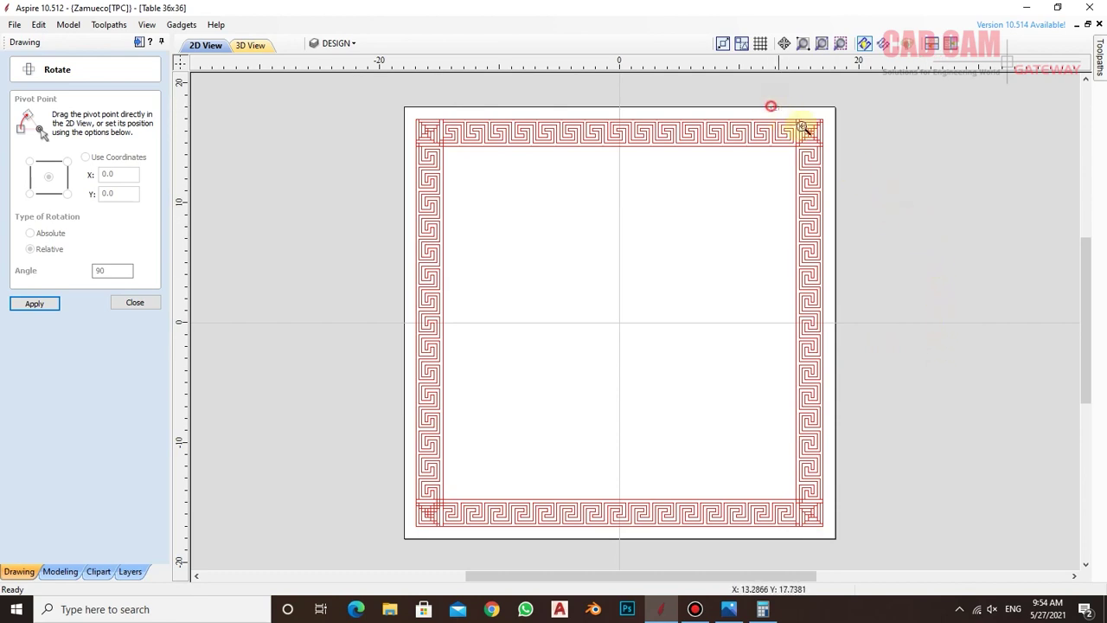
left_click_drag(771, 105, 802, 127)
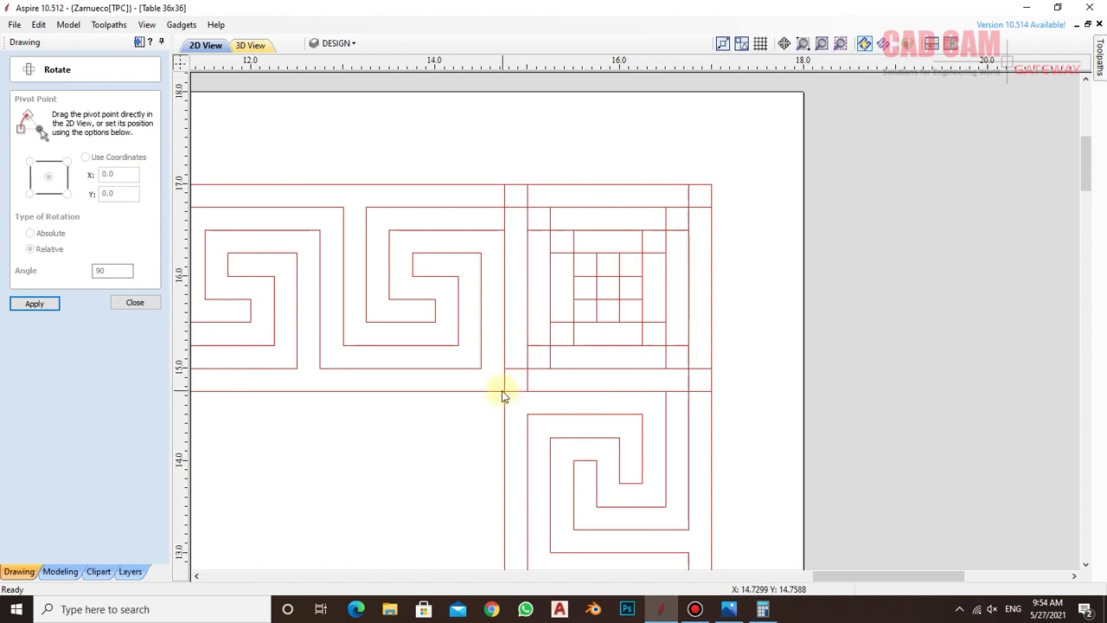
left_click(129, 303)
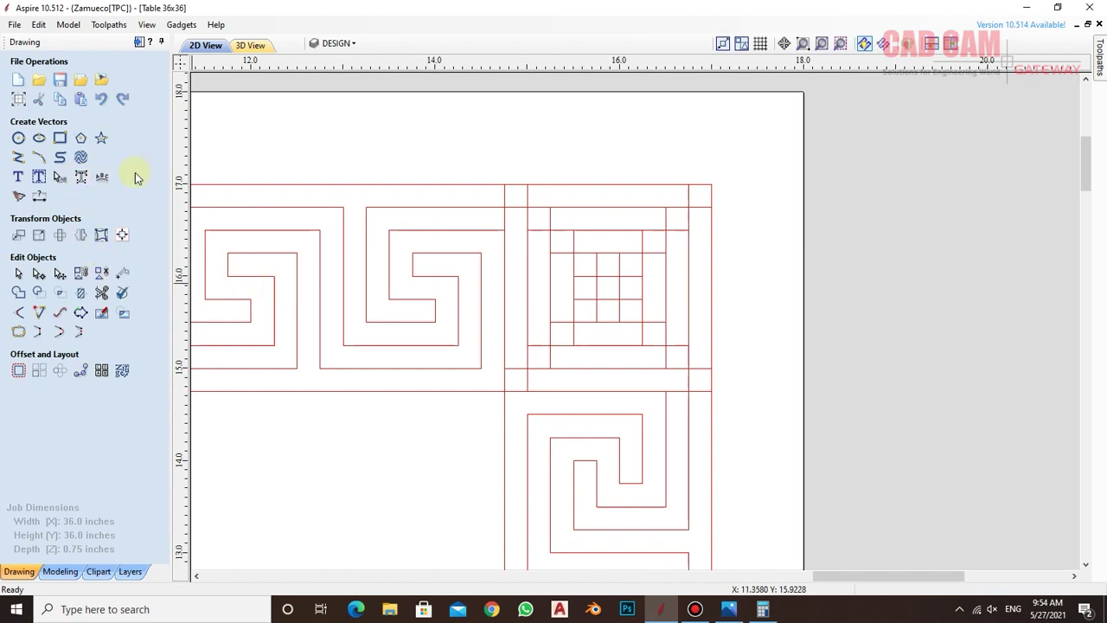
- Draw a trial polyline triangle at the top-right corner, then delete it
left_click(18, 157)
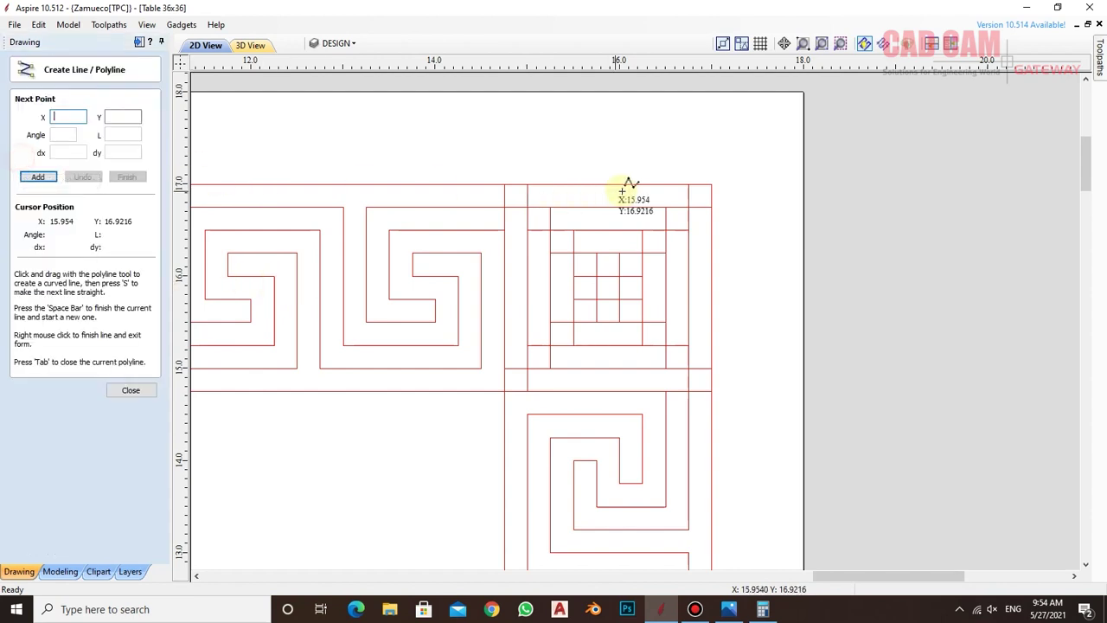
left_click(712, 185)
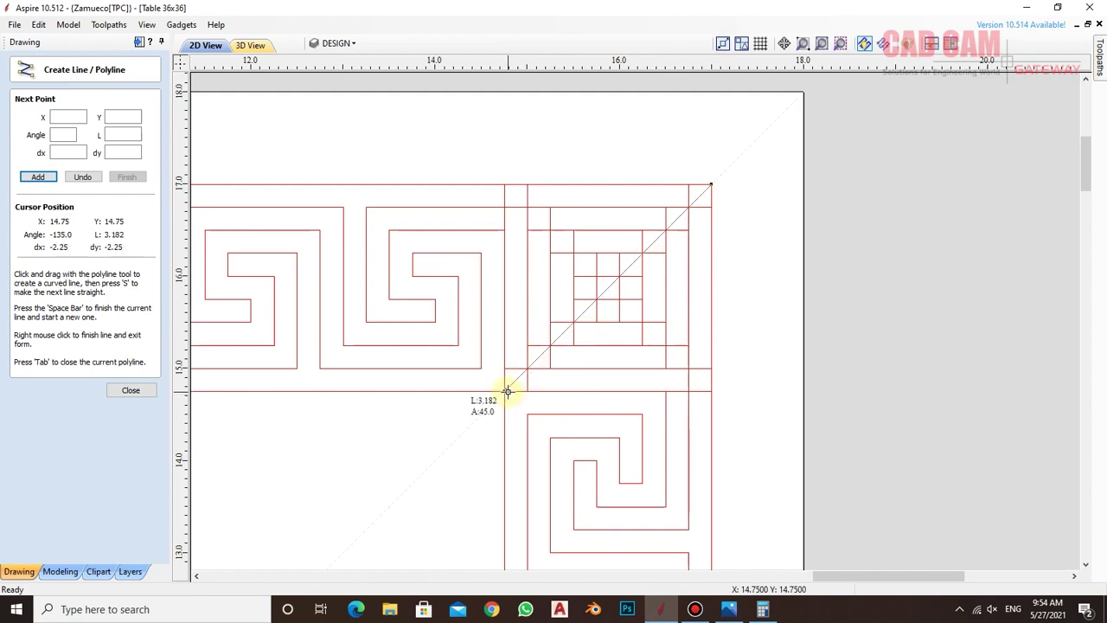
left_click(505, 393)
left_click(440, 426)
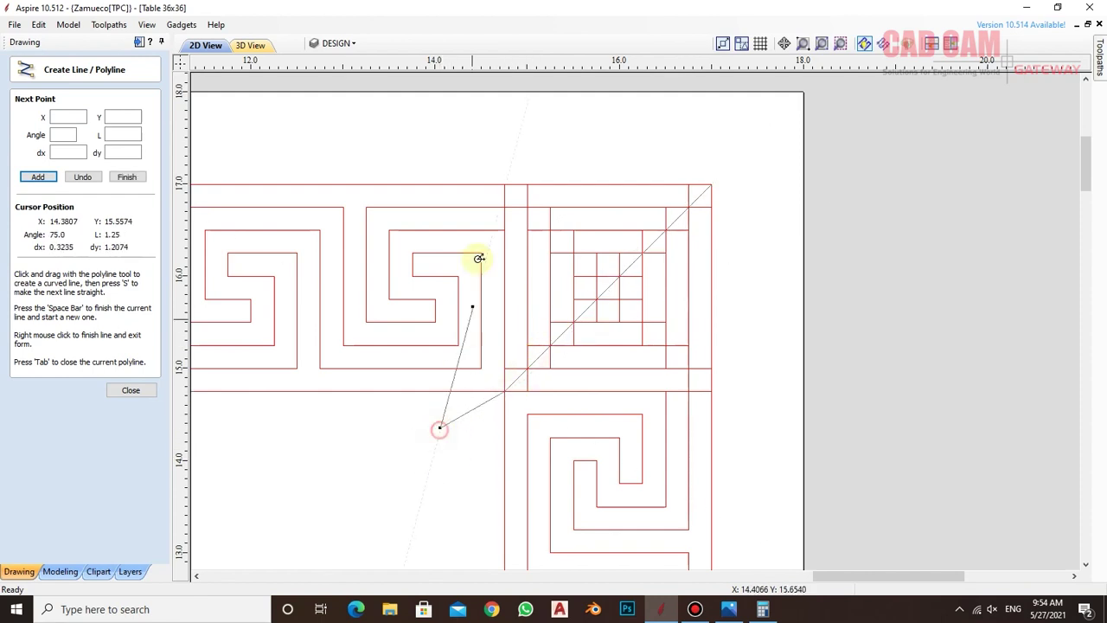
left_click(441, 142)
left_click(753, 143)
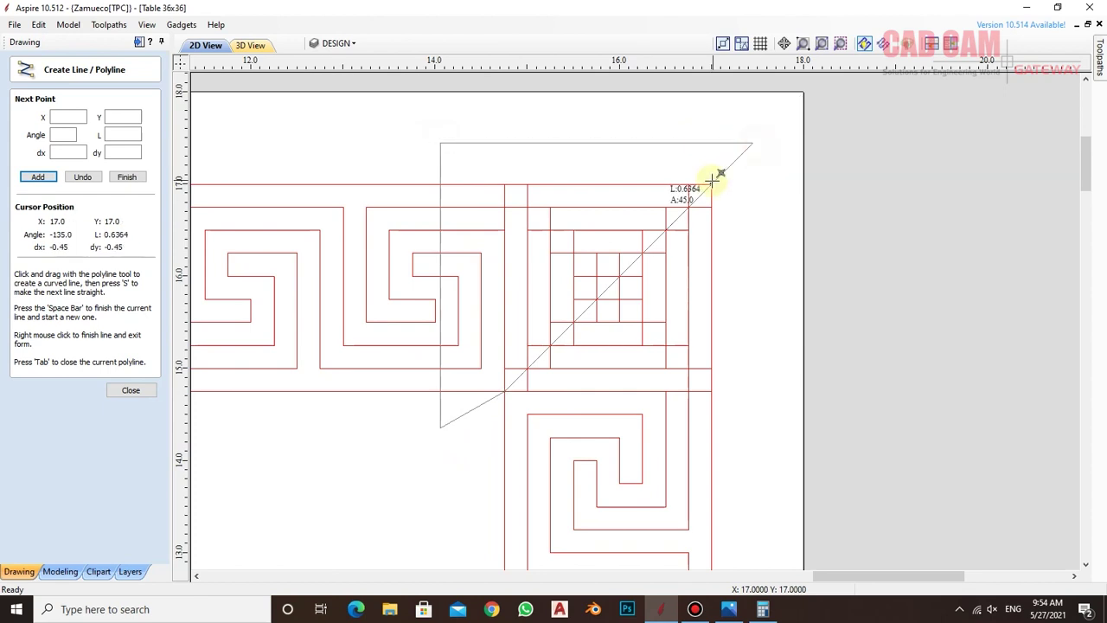
left_click(712, 184)
right_click(744, 173)
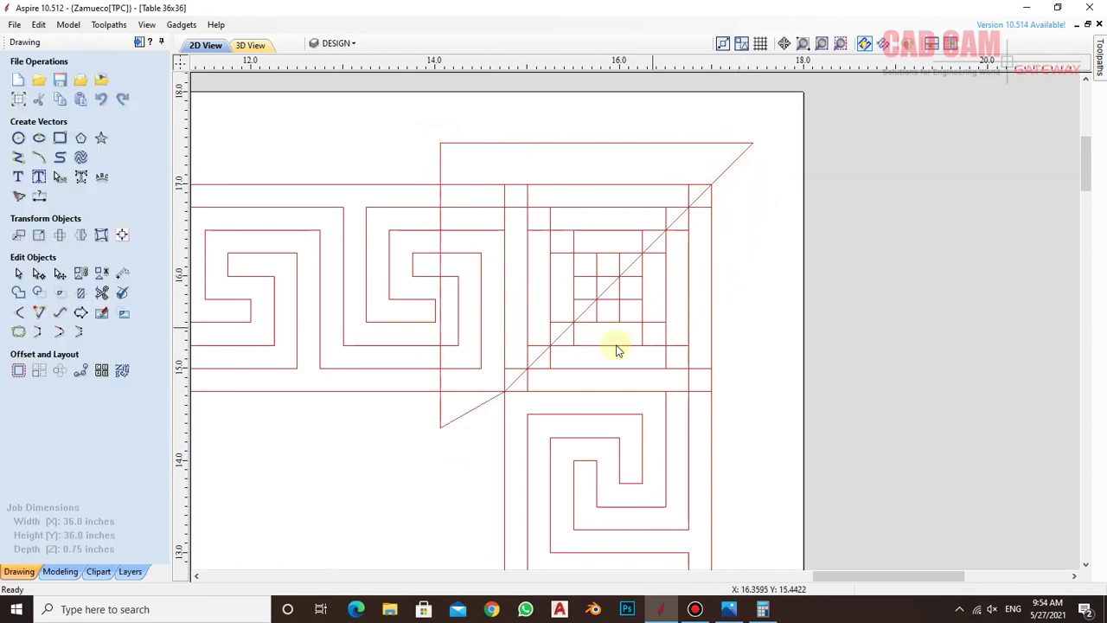
left_click(468, 413)
key("Delete")
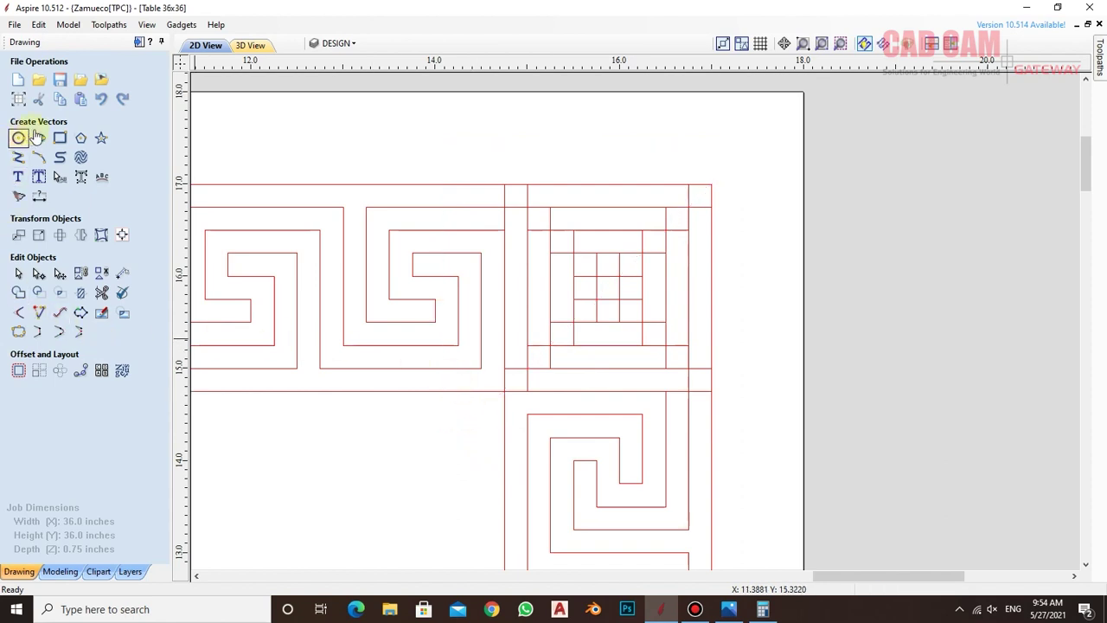
- Turn a 2.7 in square at the top-right corner into a triangle by deleting its bottom-right point
left_click(60, 138)
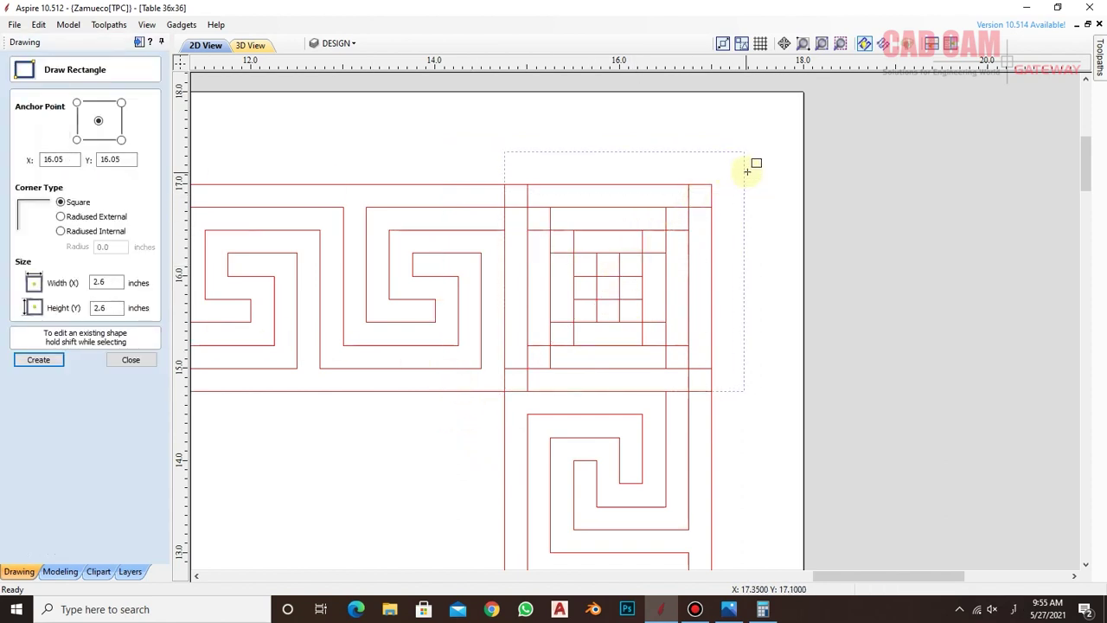
left_click_drag(732, 175, 753, 168)
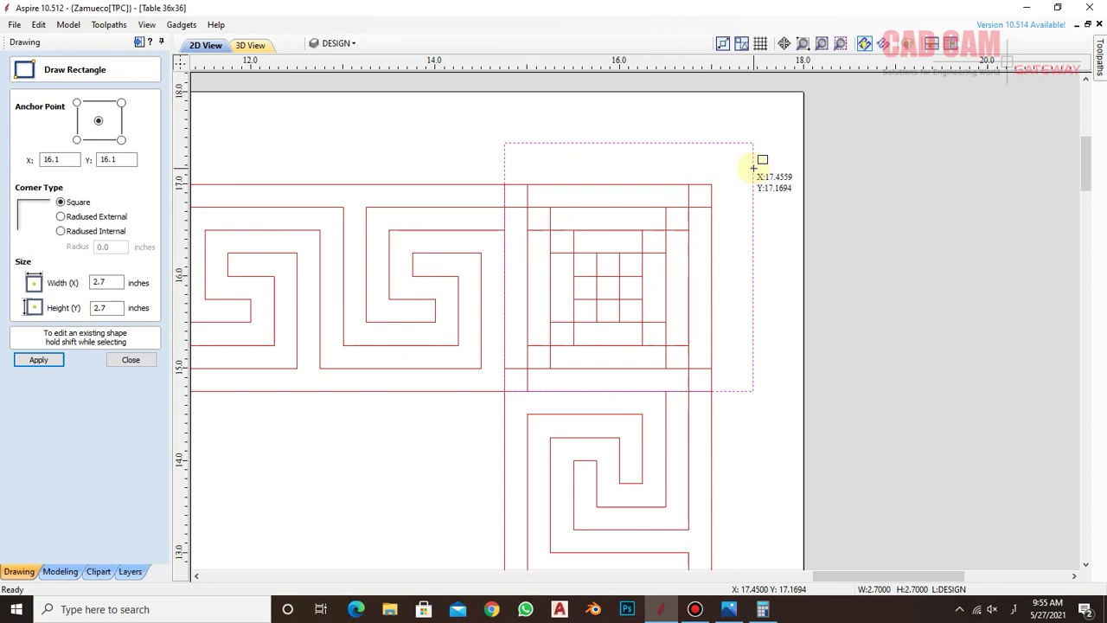
left_click(130, 359)
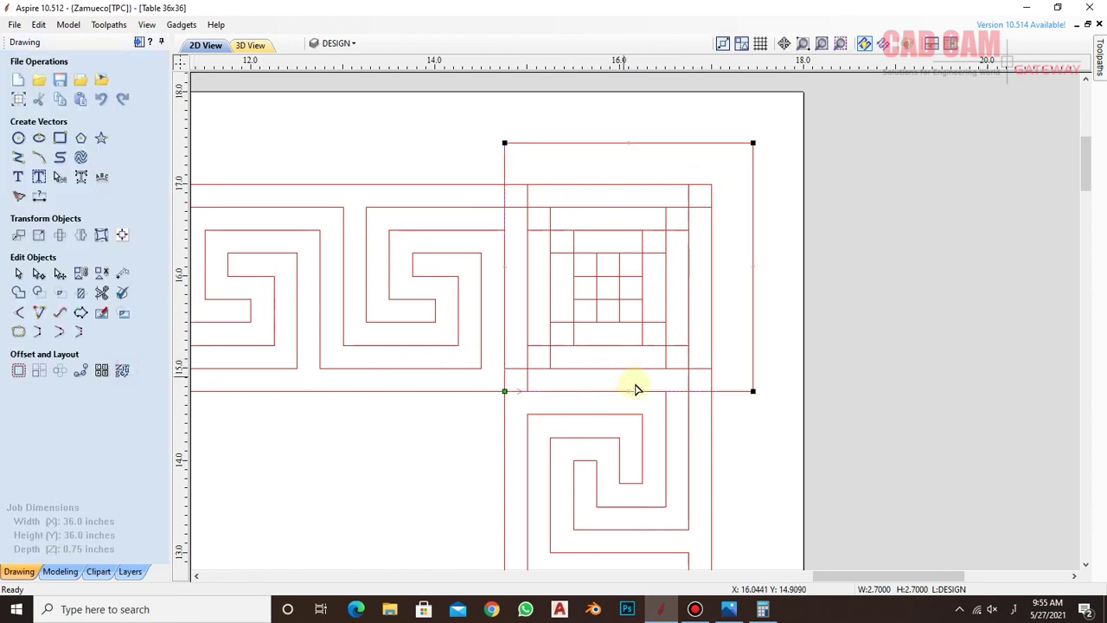
right_click(753, 393)
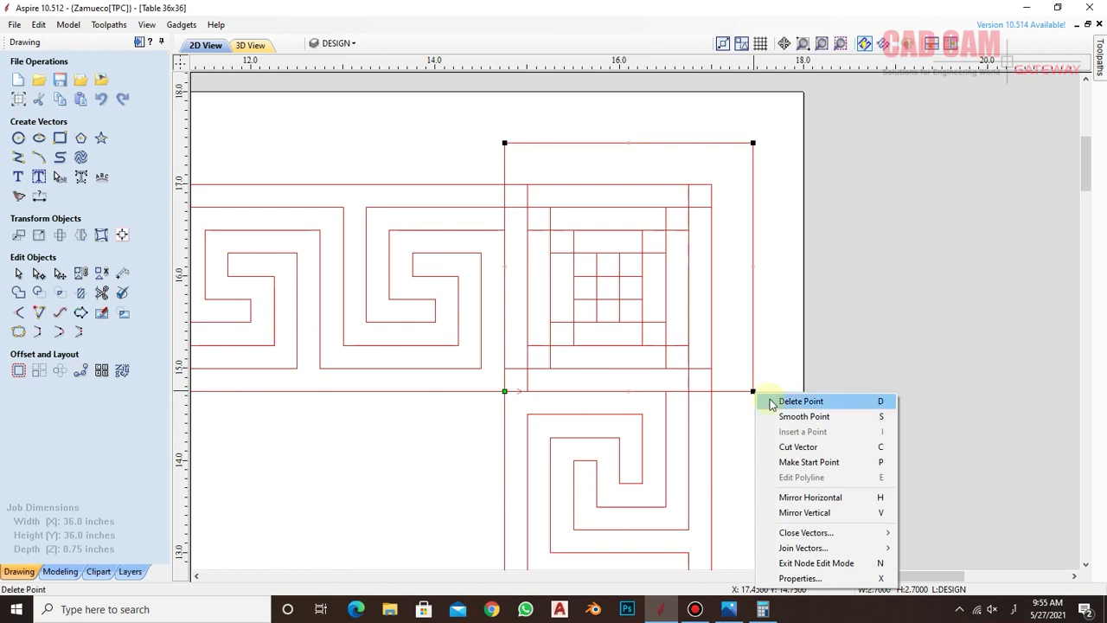
left_click(818, 404)
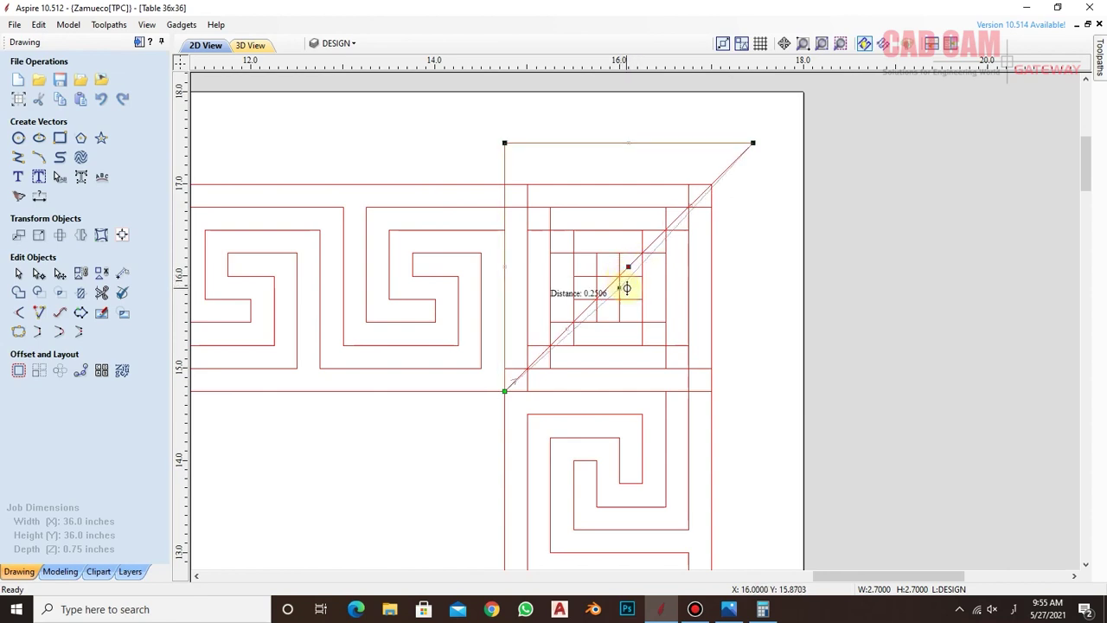
key("Escape")
left_click_drag(632, 264, 623, 274)
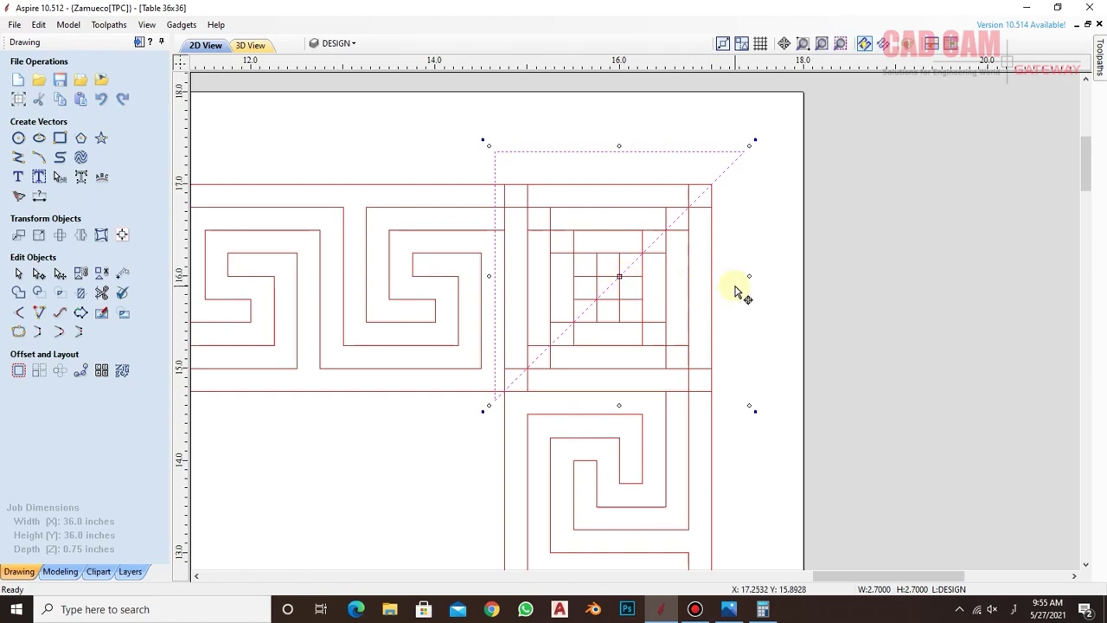
- Select the vertical side border together with the corner triangle
scroll(509, 401, "up", 3)
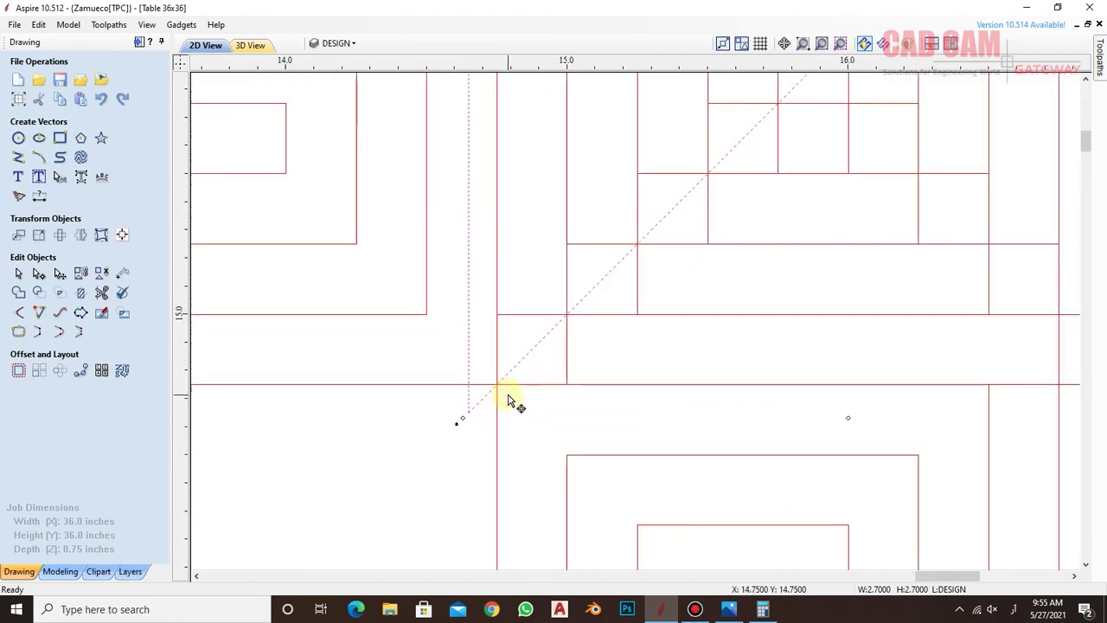
scroll(509, 400, "up", 2)
scroll(510, 401, "down", 5)
scroll(563, 311, "up", 1)
scroll(553, 307, "up", 1)
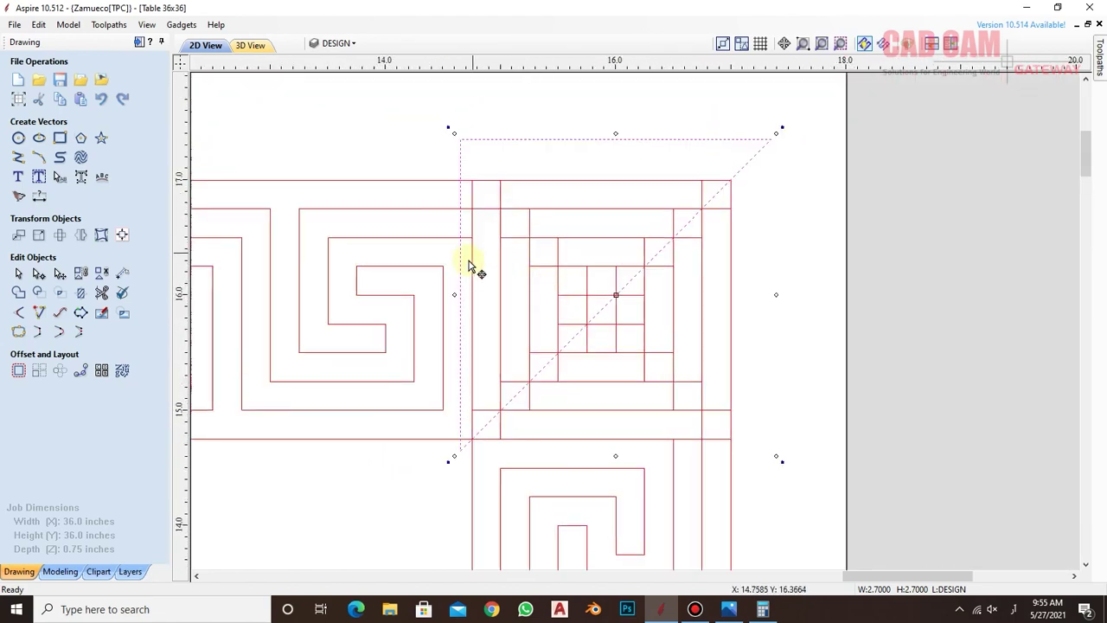
scroll(744, 255, "down", 2)
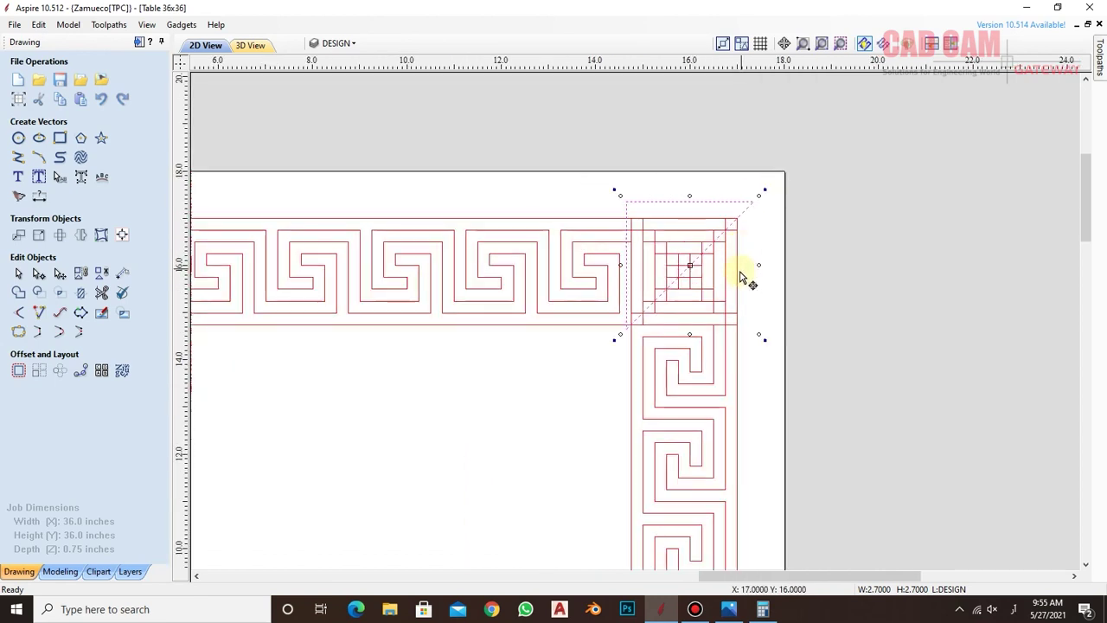
scroll(748, 281, "down", 1)
left_click(737, 333)
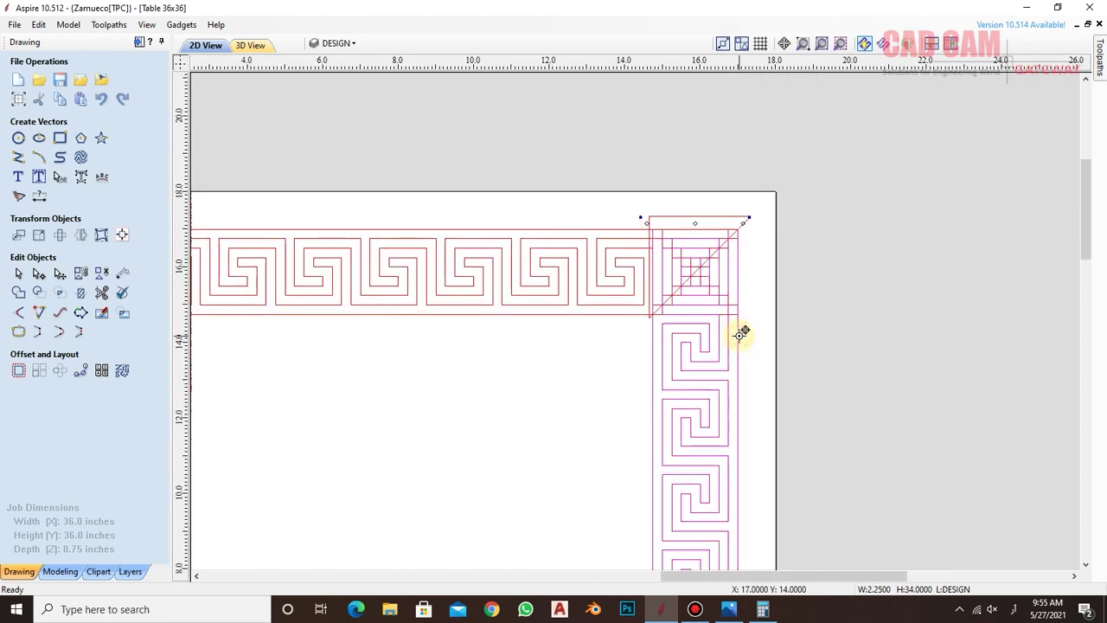
left_click_drag(743, 224, 756, 211)
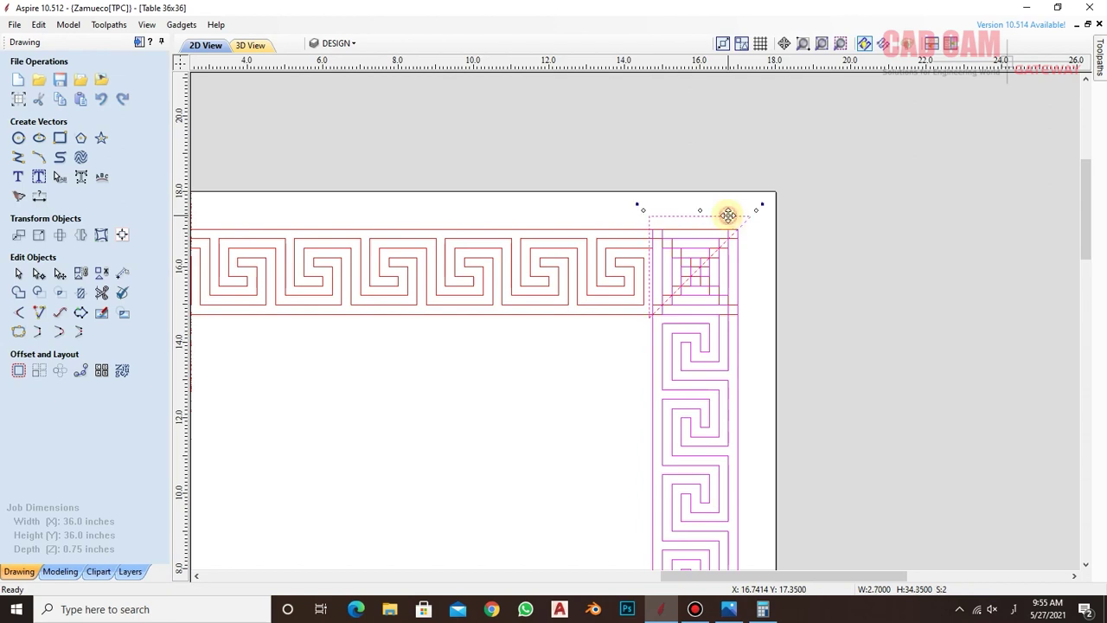
- Use Clear inside boundary to trim the vertical border's Greek-key lines inside the top-right corner triangle
left_click(80, 295)
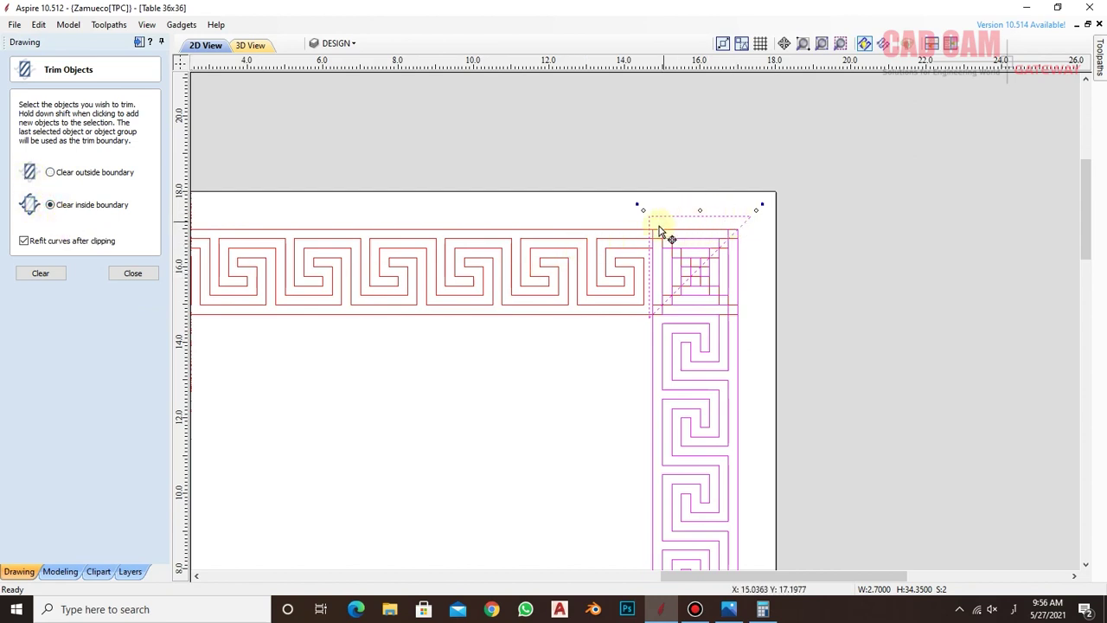
left_click(41, 273)
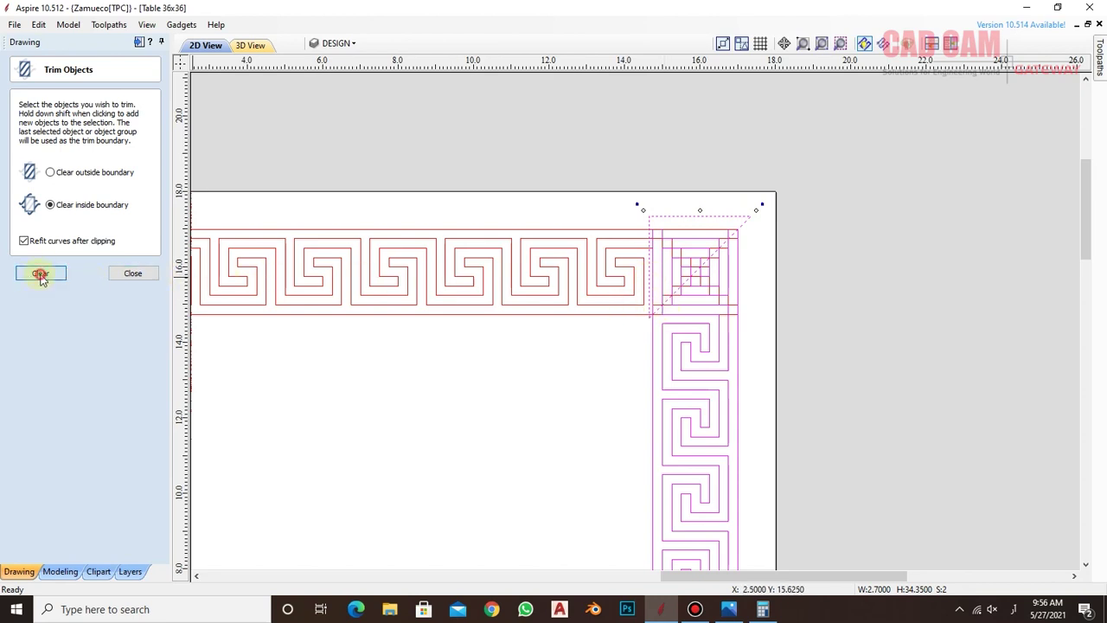
left_click(755, 267)
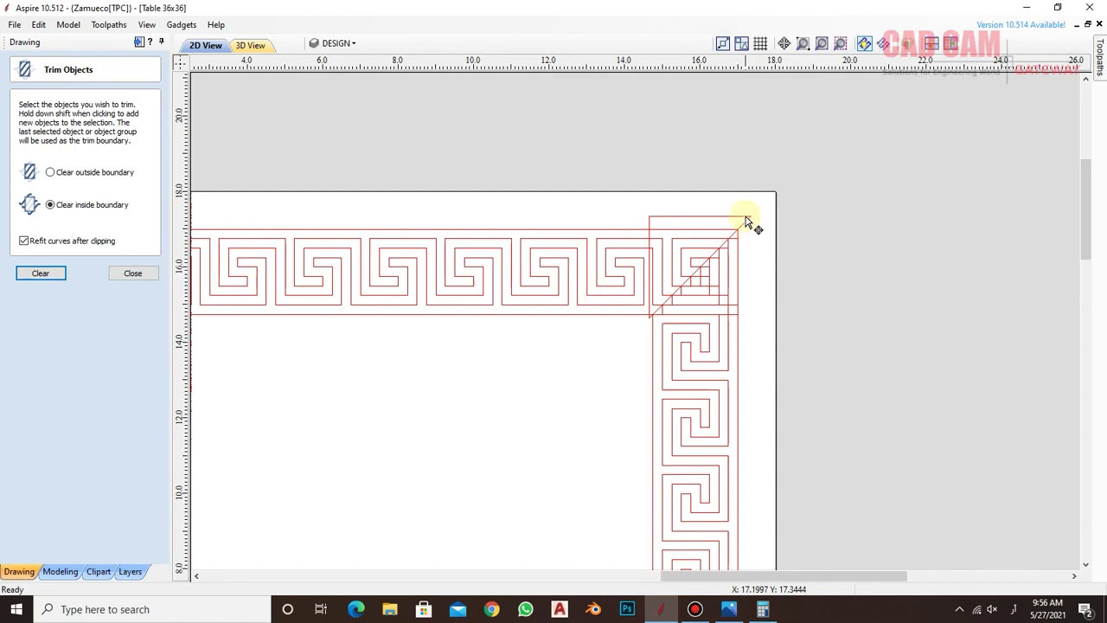
left_click(748, 221)
scroll(678, 298, "up", 1)
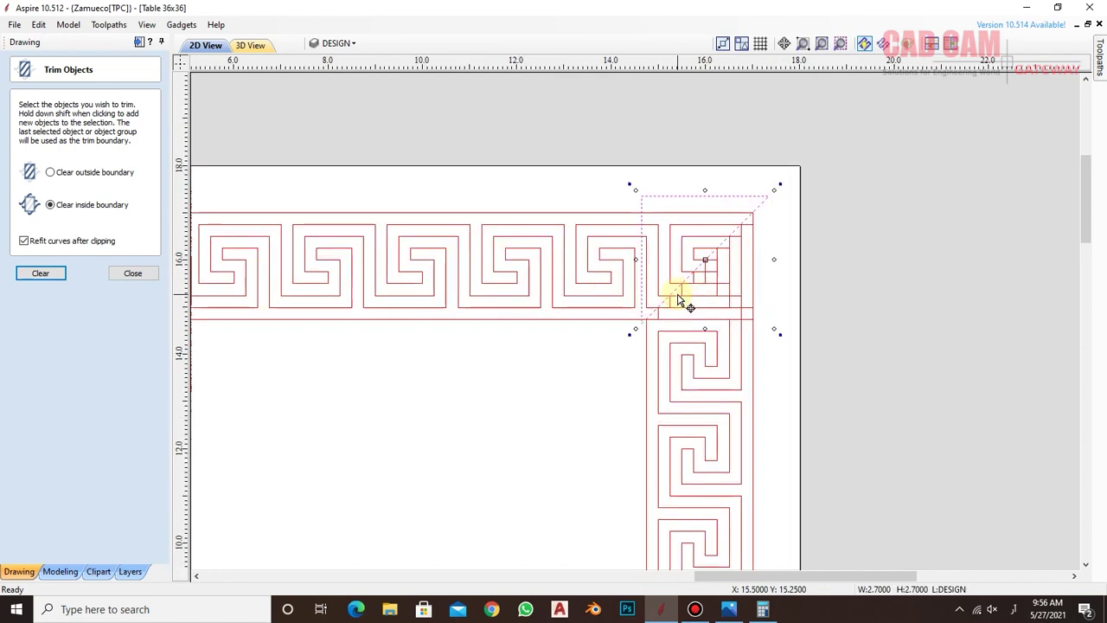
scroll(682, 282, "up", 1)
scroll(683, 278, "up", 1)
scroll(688, 273, "up", 1)
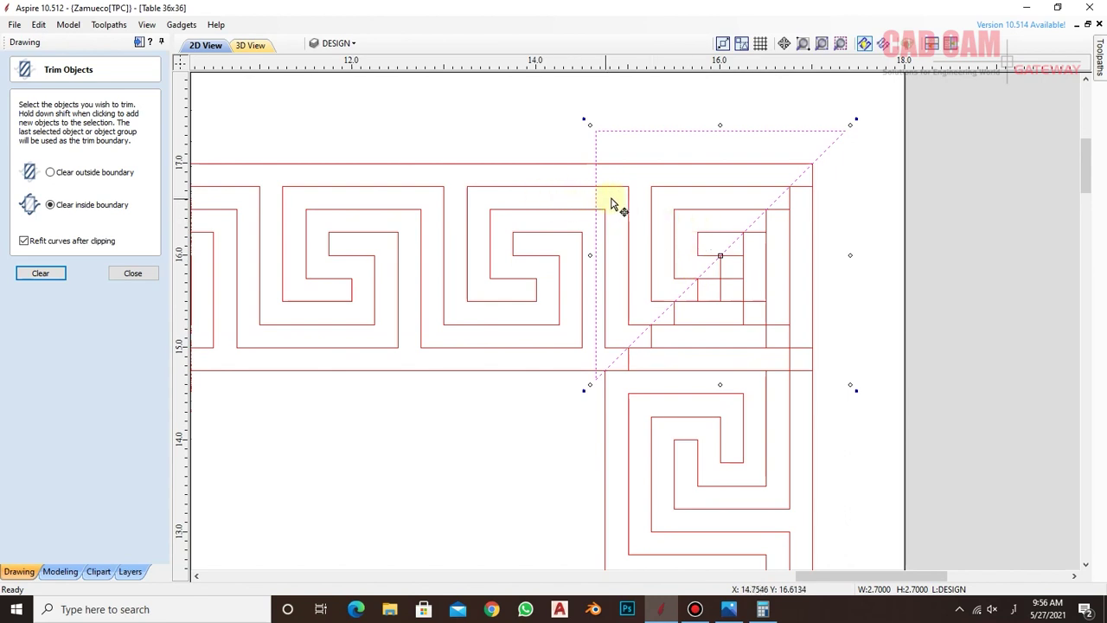
left_click(131, 272)
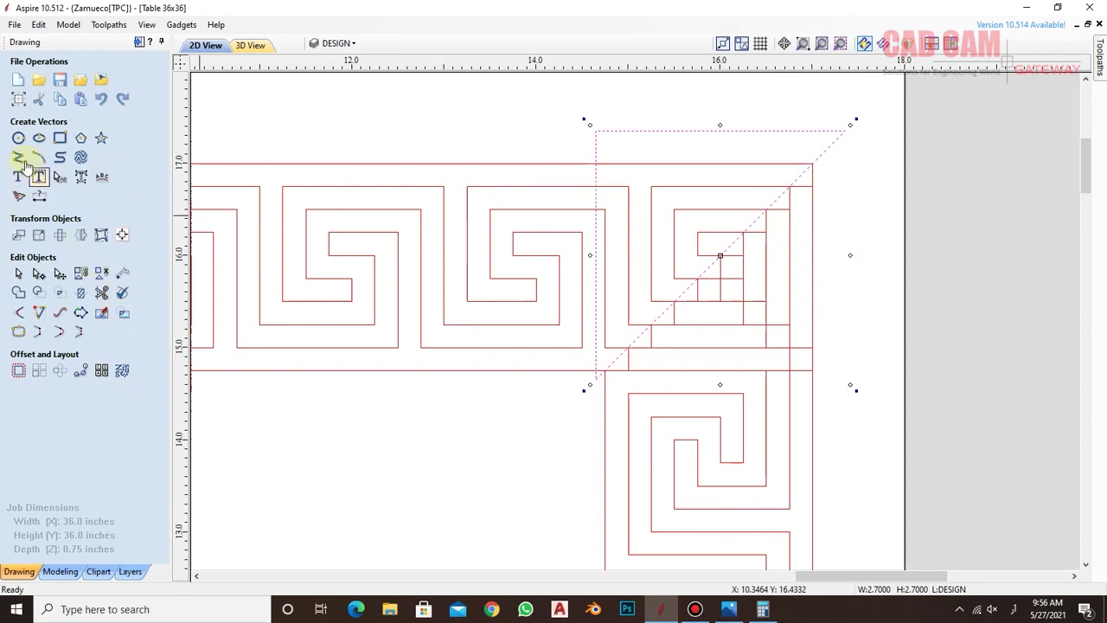
- Draw a diagonal polyline across the corner triangle from its lower-left to its top-right corner
left_click(18, 156)
left_click(596, 379)
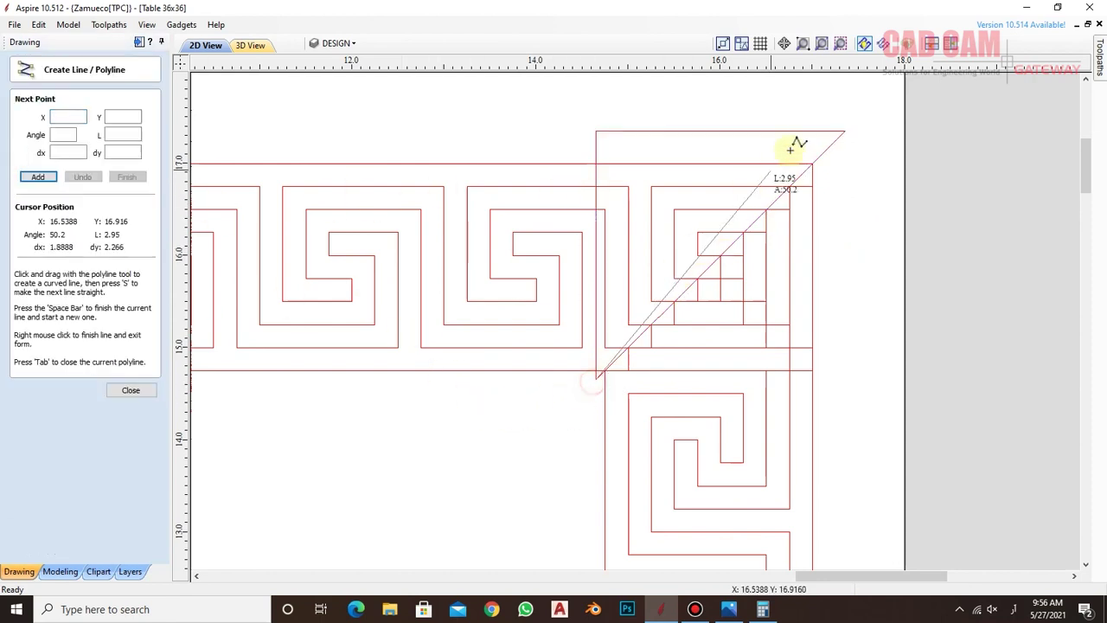
left_click(852, 123)
right_click(880, 126)
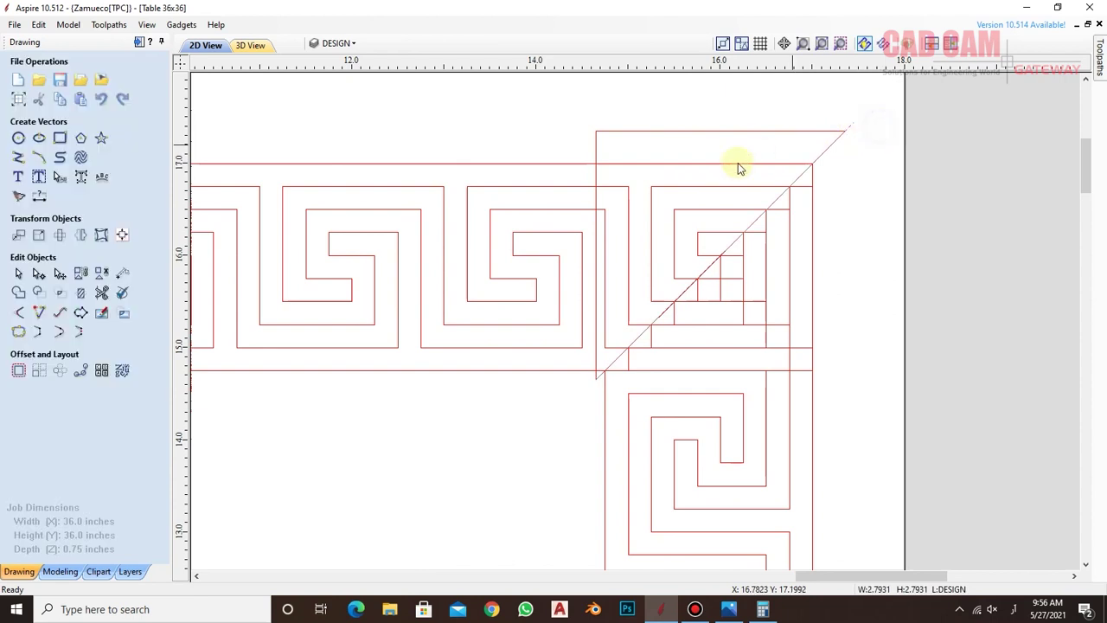
- Mirror a copy of the corner triangle across the diagonal line with Flip About Line
left_click(667, 131)
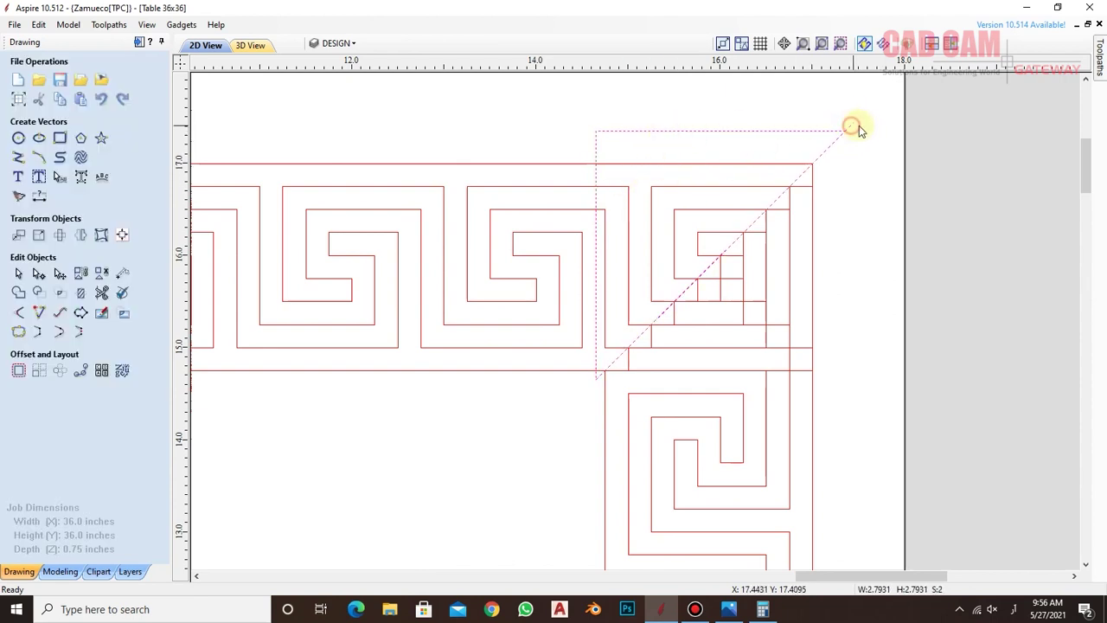
left_click(81, 235)
left_click(89, 290)
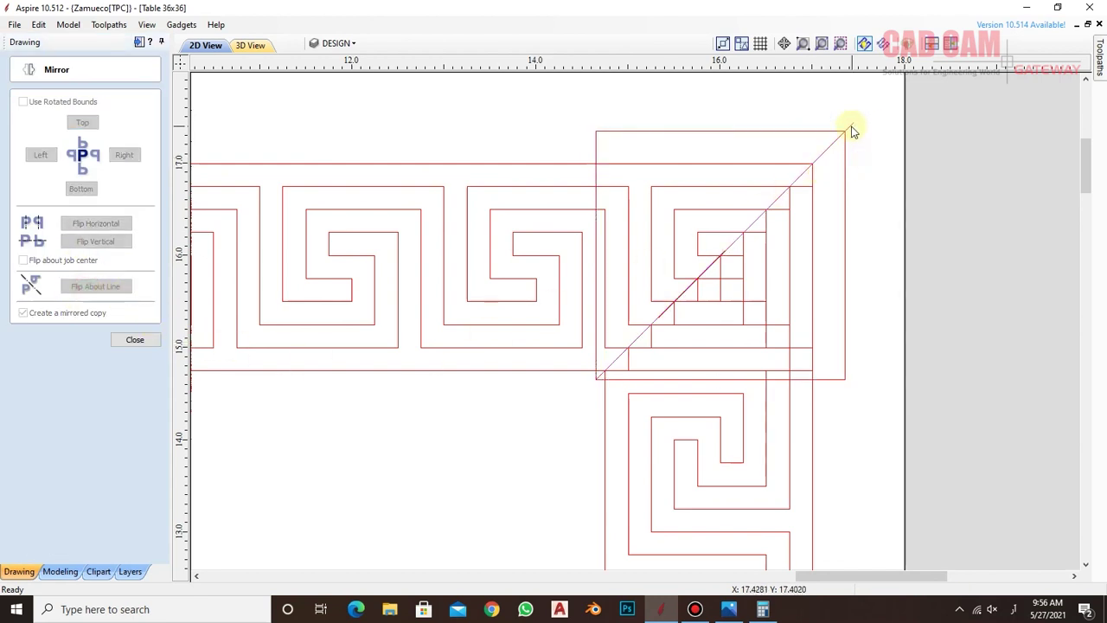
left_click(874, 160)
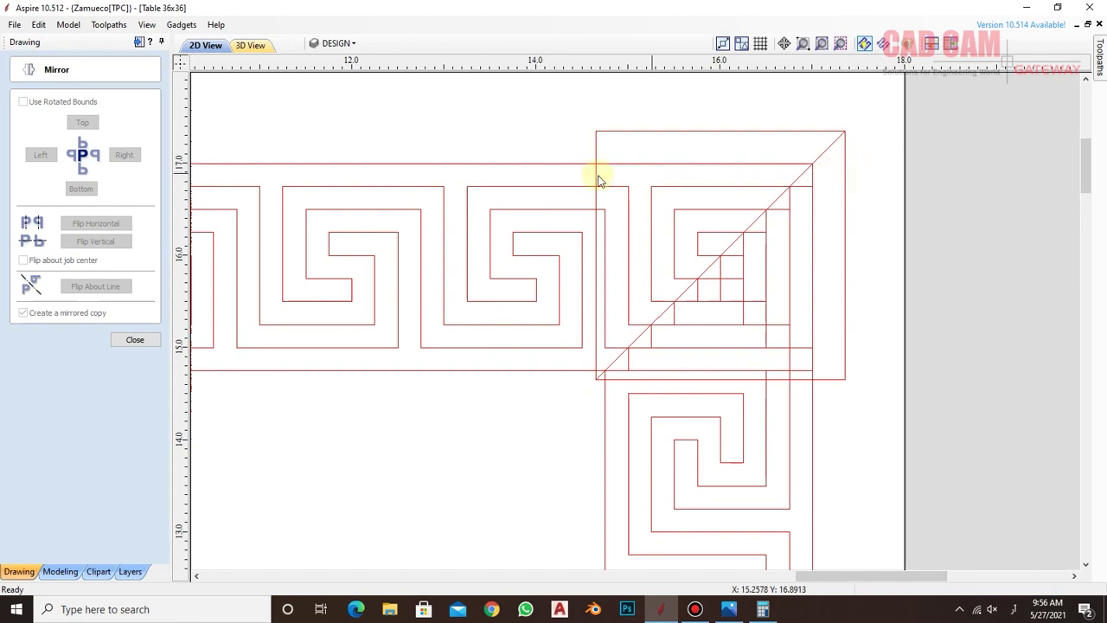
scroll(589, 137, "down", 2)
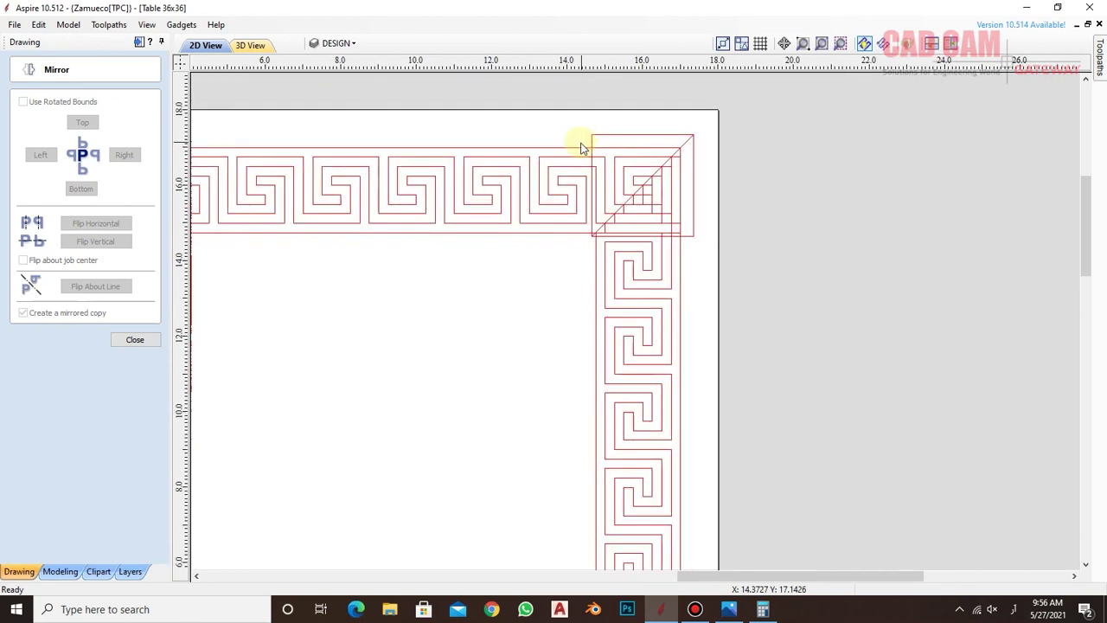
scroll(584, 139, "down", 2)
scroll(584, 143, "down", 1)
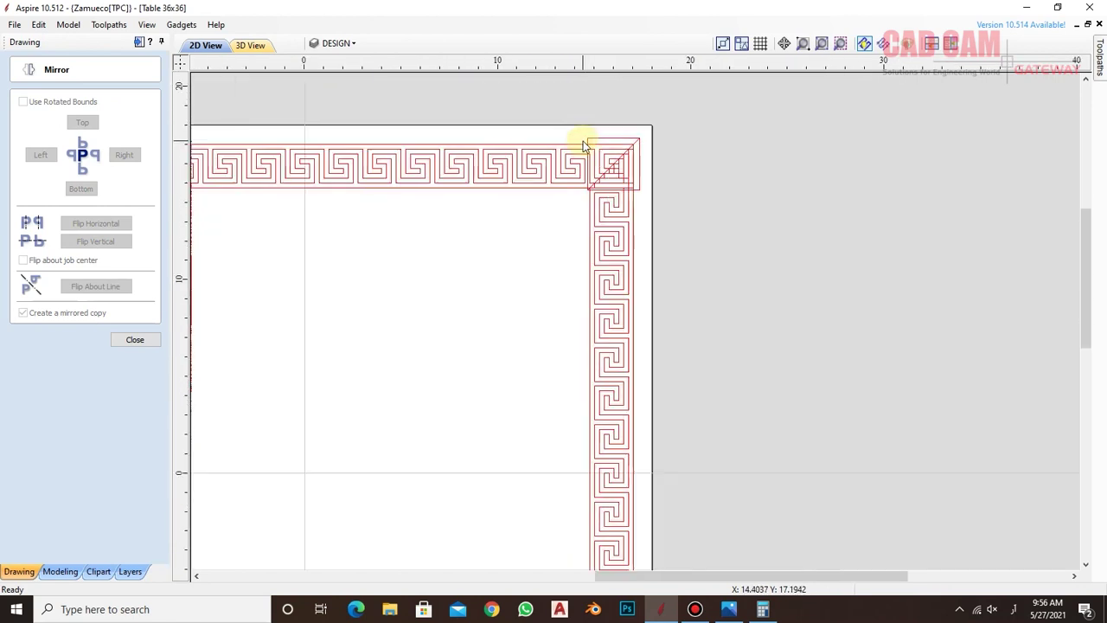
scroll(583, 138, "down", 1)
left_click_drag(636, 383, 638, 569)
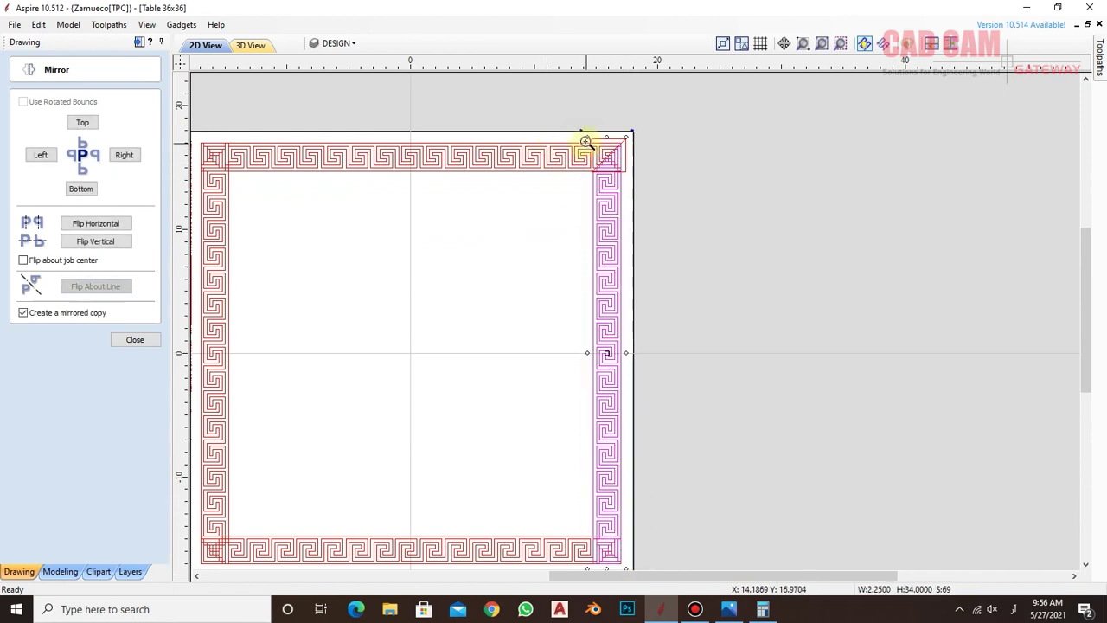
left_click_drag(569, 118, 653, 185)
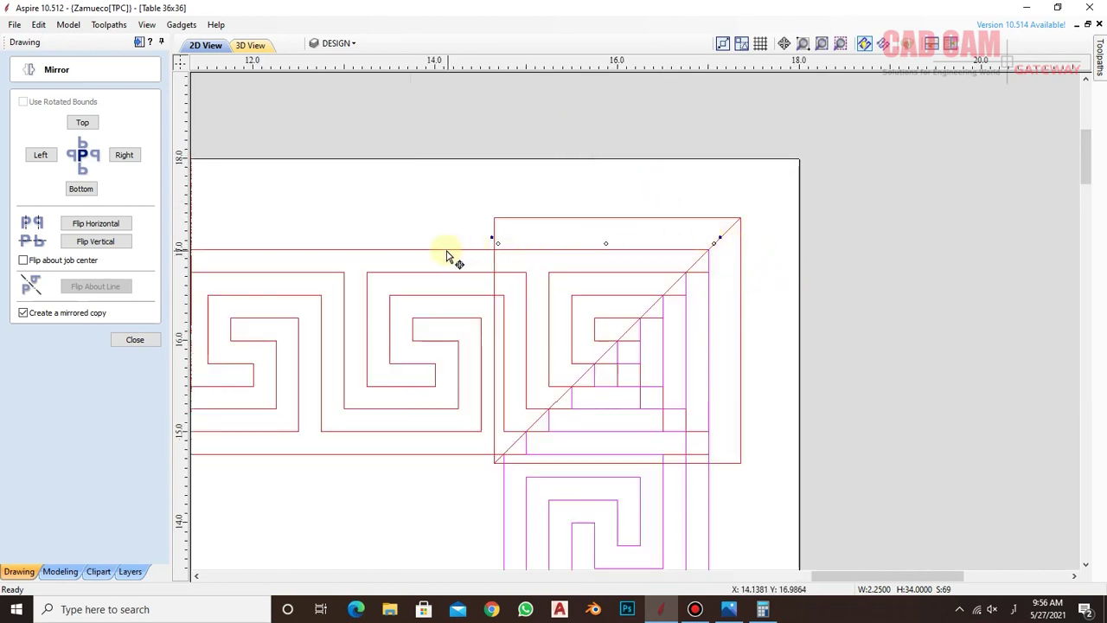
left_click(147, 340)
- Clear the top meander border's lines inside the corner boundary with Clear inside boundary
left_click(435, 251)
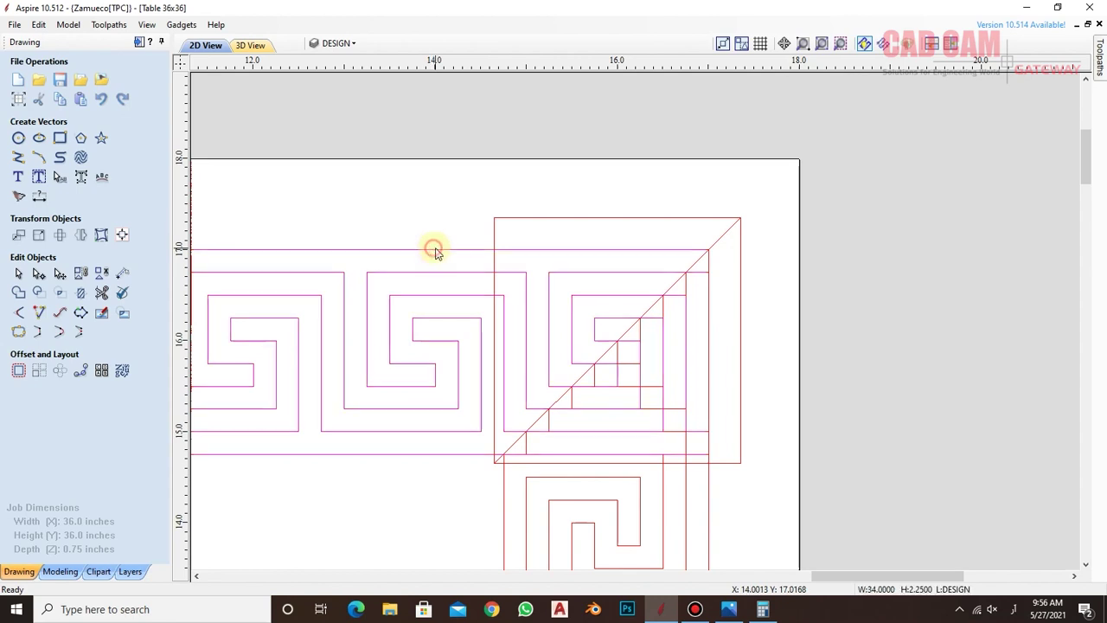
left_click(741, 271, "shift")
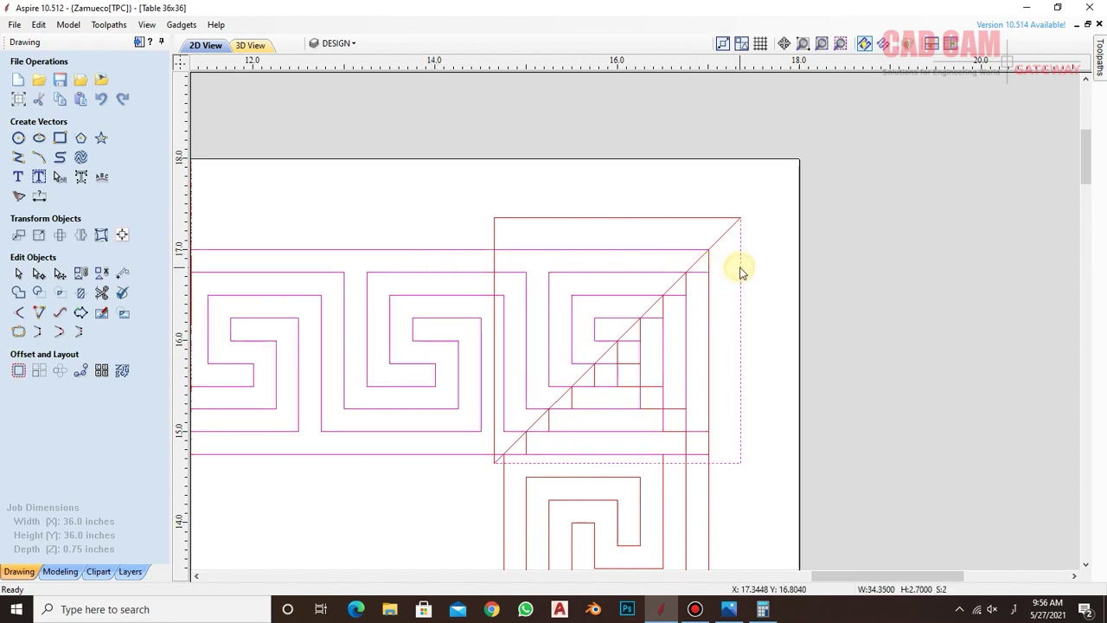
left_click(83, 277)
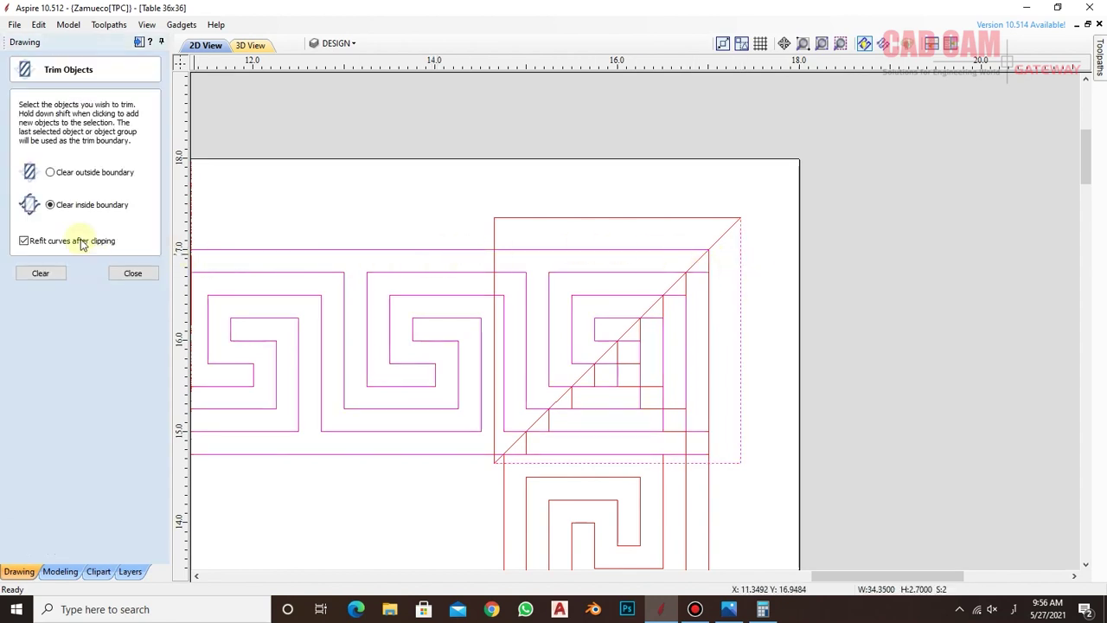
left_click(43, 278)
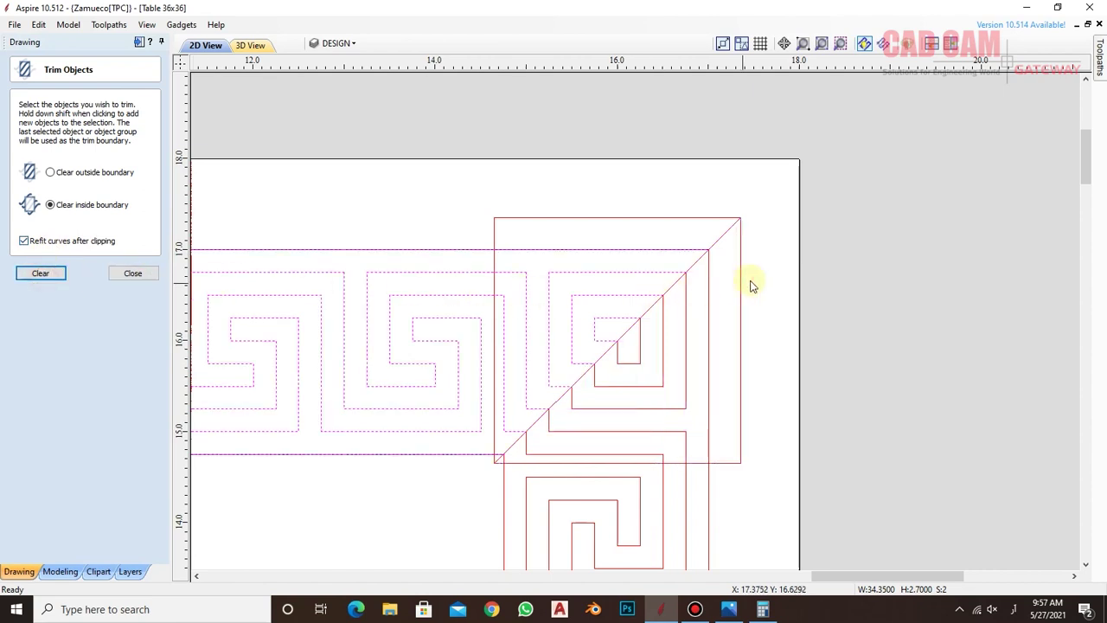
scroll(783, 247, "down", 2)
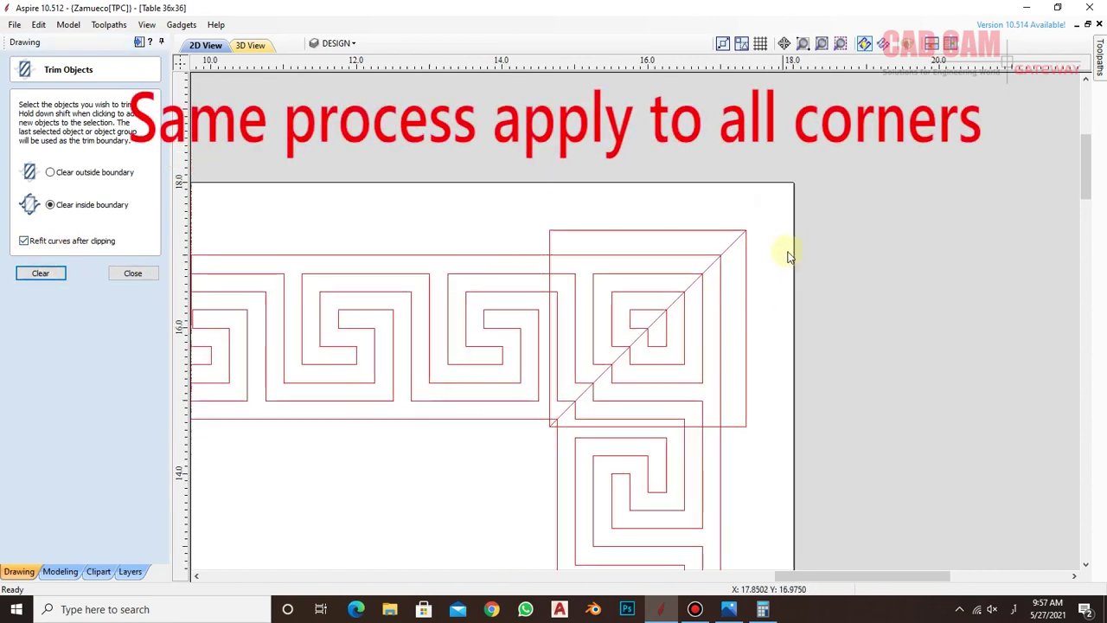
scroll(790, 241, "down", 2)
- Select the bottom-right corner square and diagonal, then the inner border rectangle outline
left_click(769, 239)
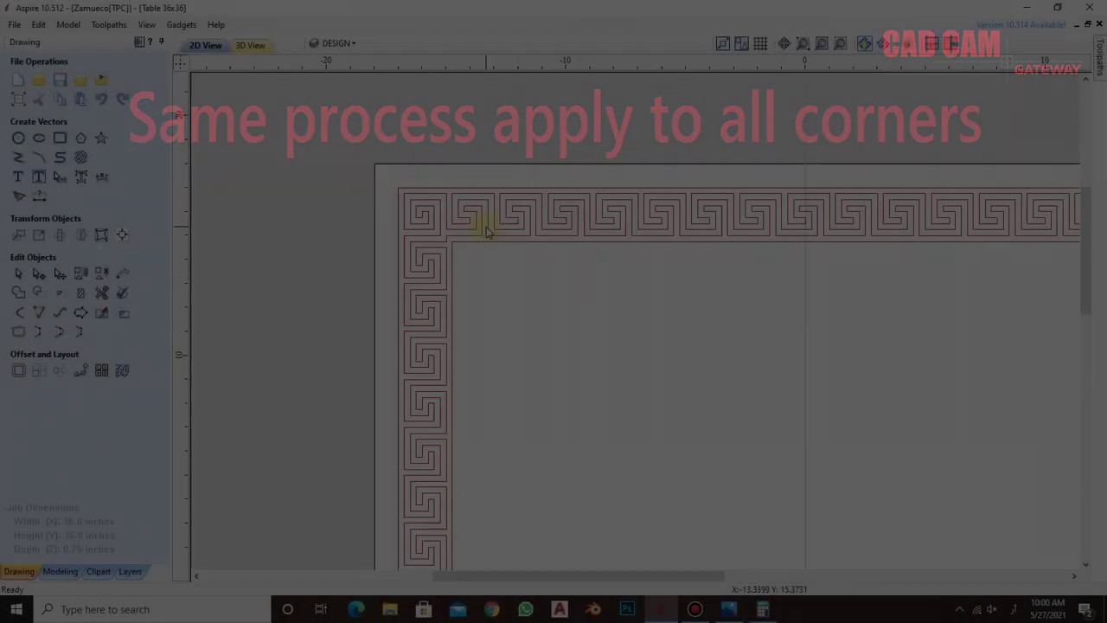
scroll(471, 240, "up", 4)
scroll(452, 249, "up", 3)
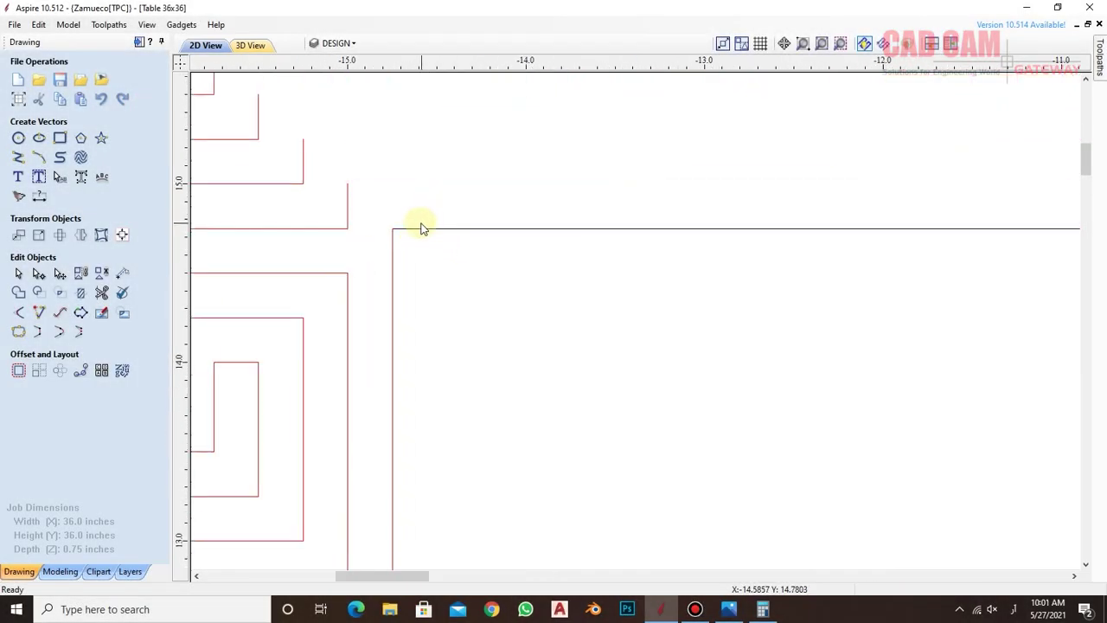
left_click(422, 228)
scroll(446, 246, "down", 3)
scroll(459, 257, "down", 3)
scroll(476, 257, "down", 3)
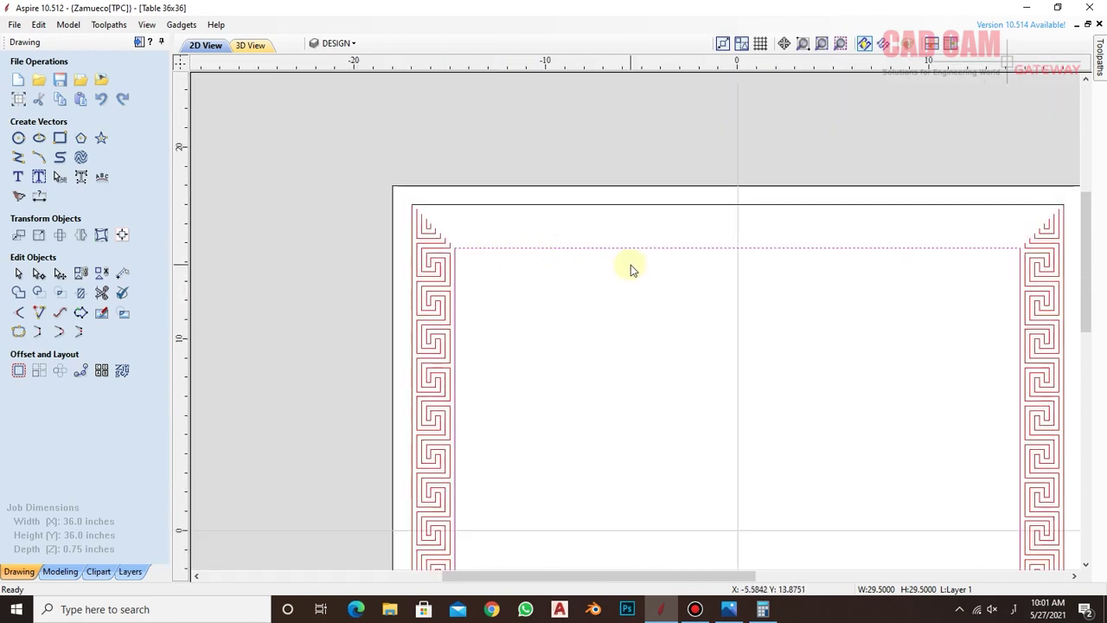
- Select the key-pattern border and hide the DESIGN layer
left_click(355, 43)
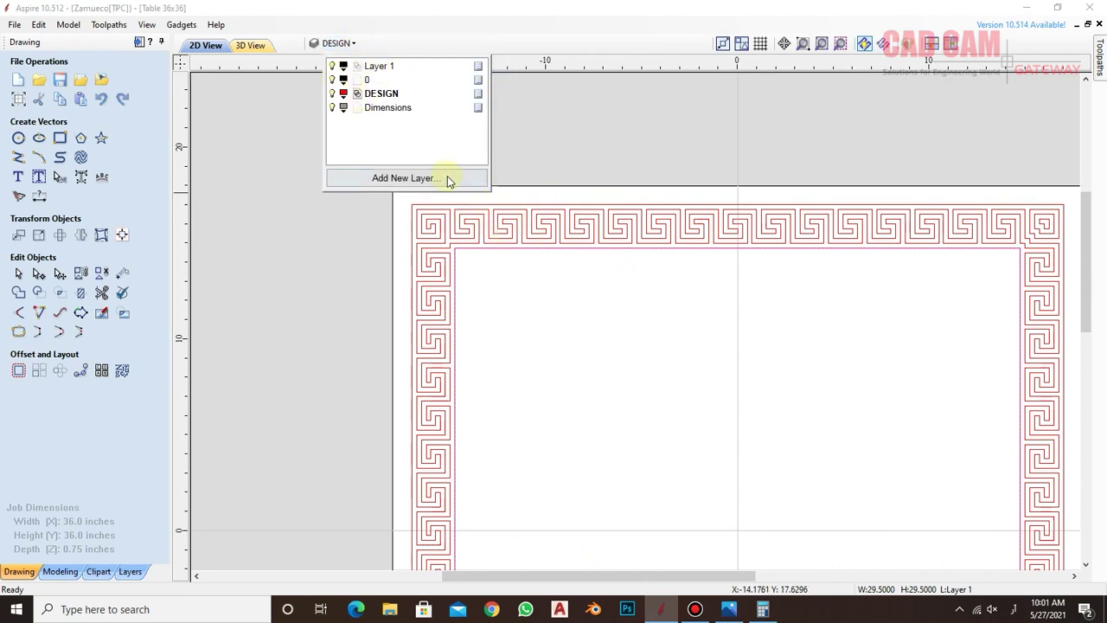
left_click(541, 272)
scroll(541, 222, "up", 1)
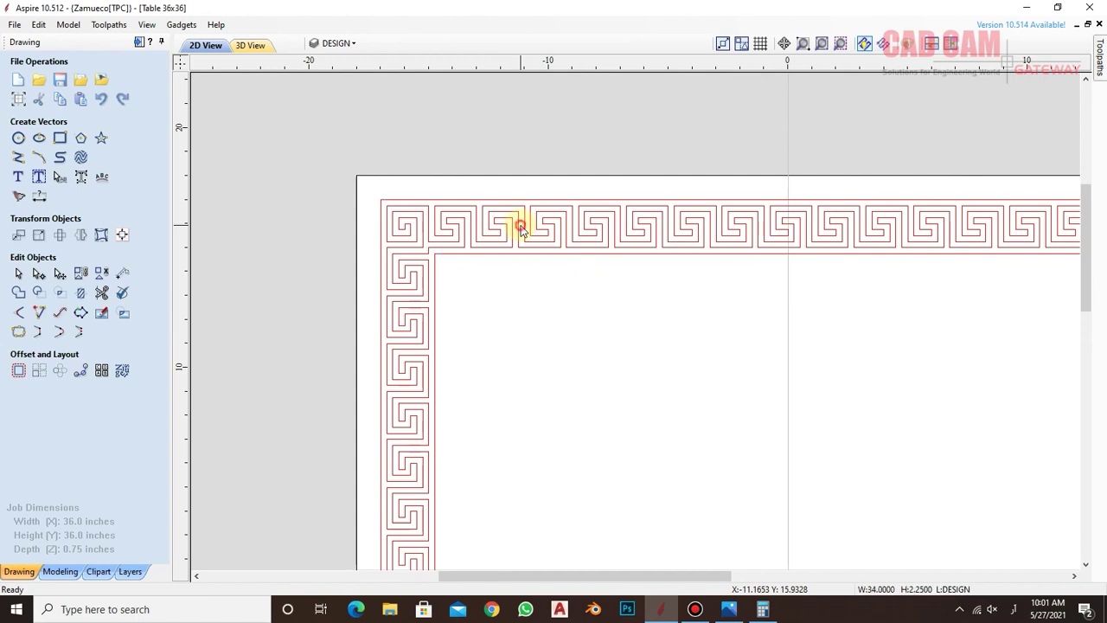
left_click(521, 226)
left_click(353, 44)
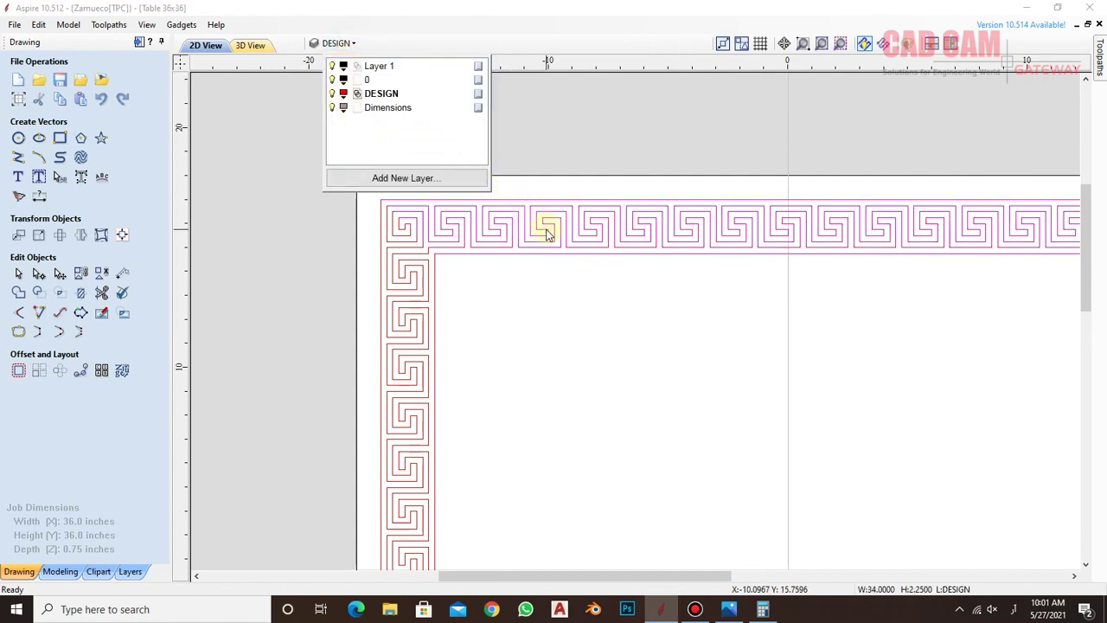
left_click(331, 94)
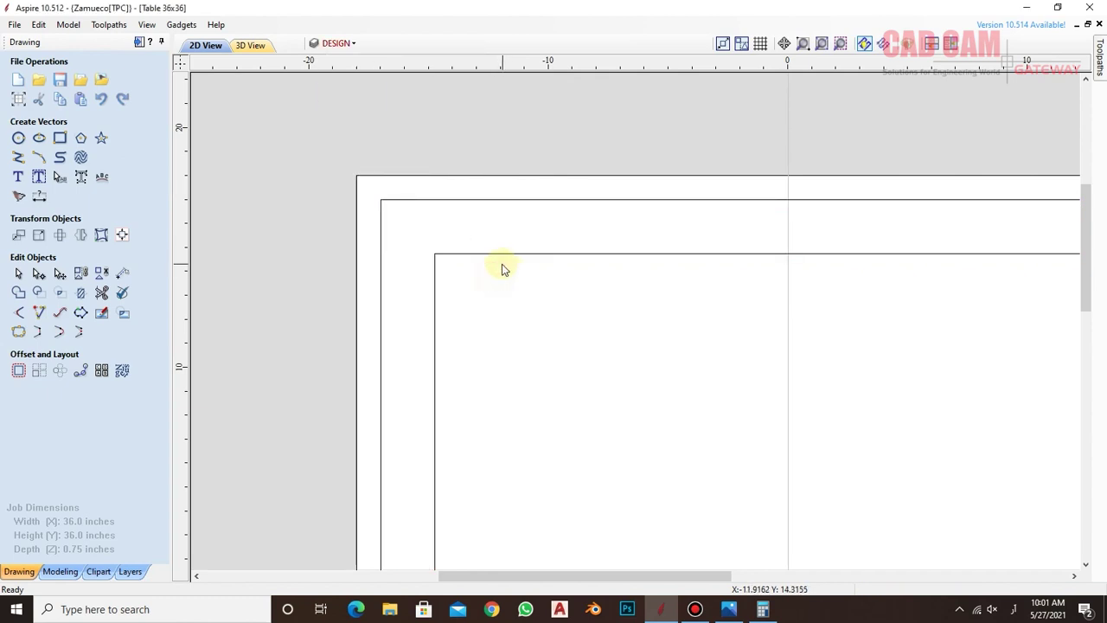
- Select the outer border rectangle and toggle Layer 1 off and back on
left_click_drag(502, 264, 420, 152)
left_click(492, 293)
left_click(465, 200)
left_click(336, 43)
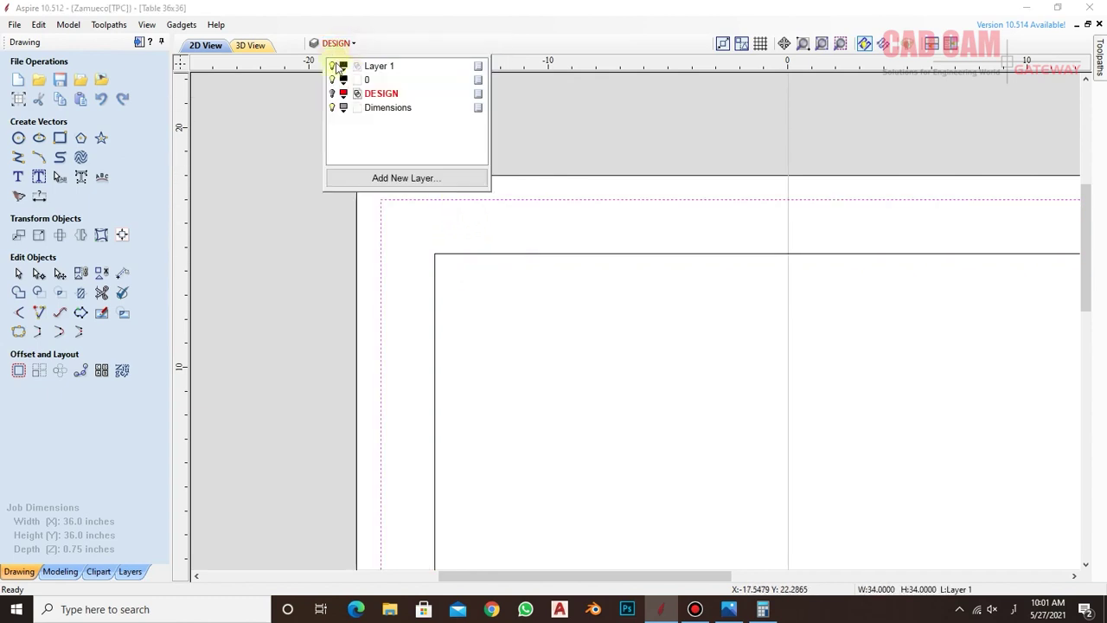
left_click(334, 67)
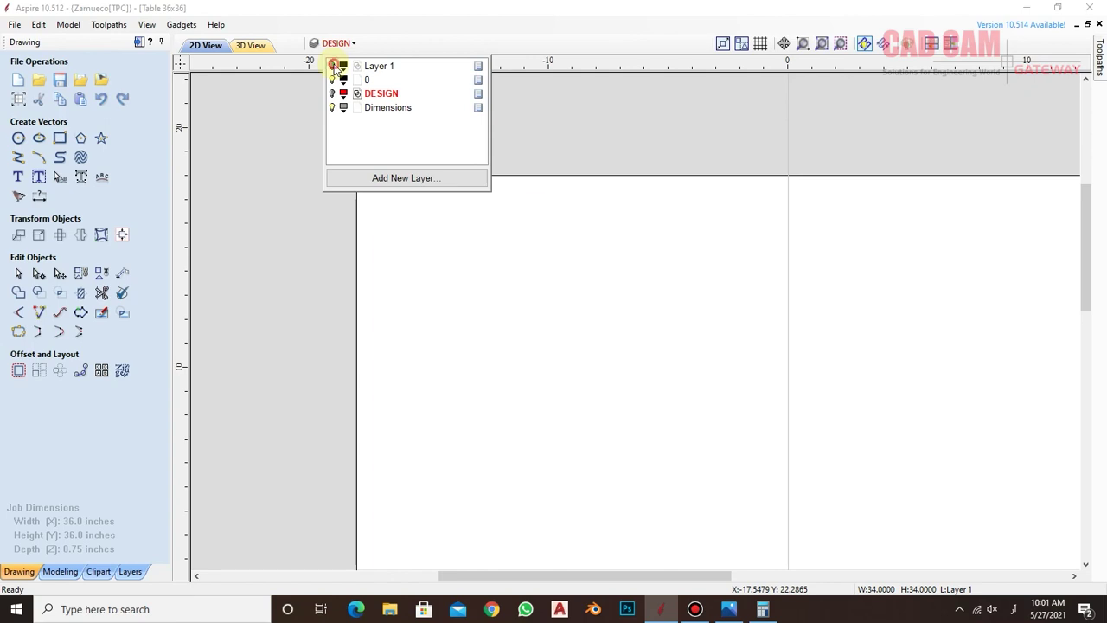
left_click(334, 66)
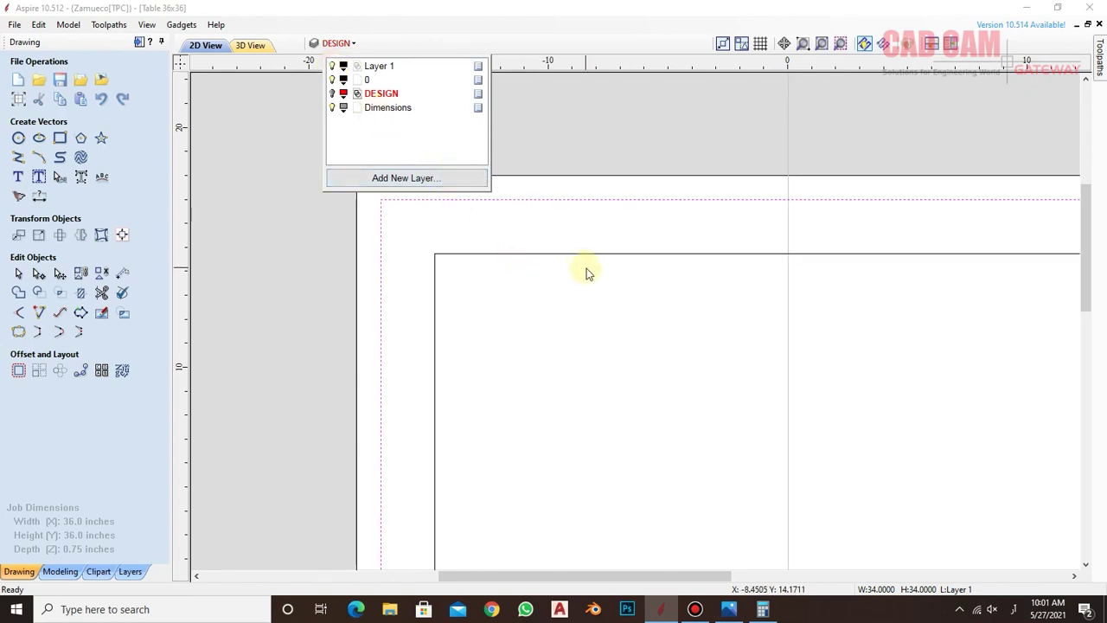
- Select the inner rectangle, hide Layer 1 and show the DESIGN layer again
left_click_drag(586, 270, 544, 193)
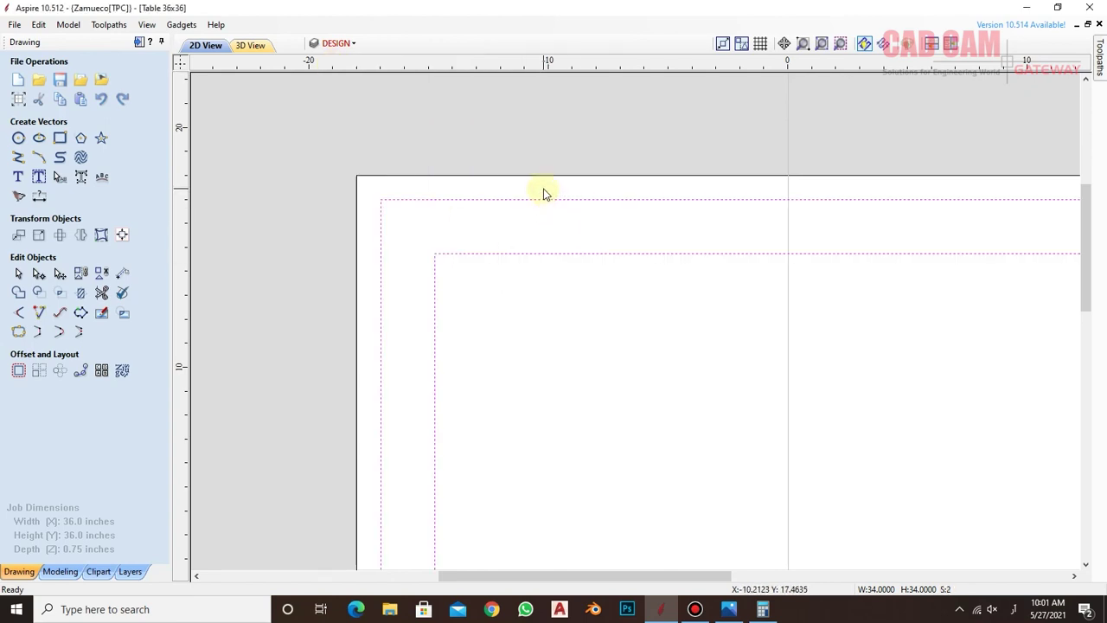
left_click(339, 43)
left_click(333, 67)
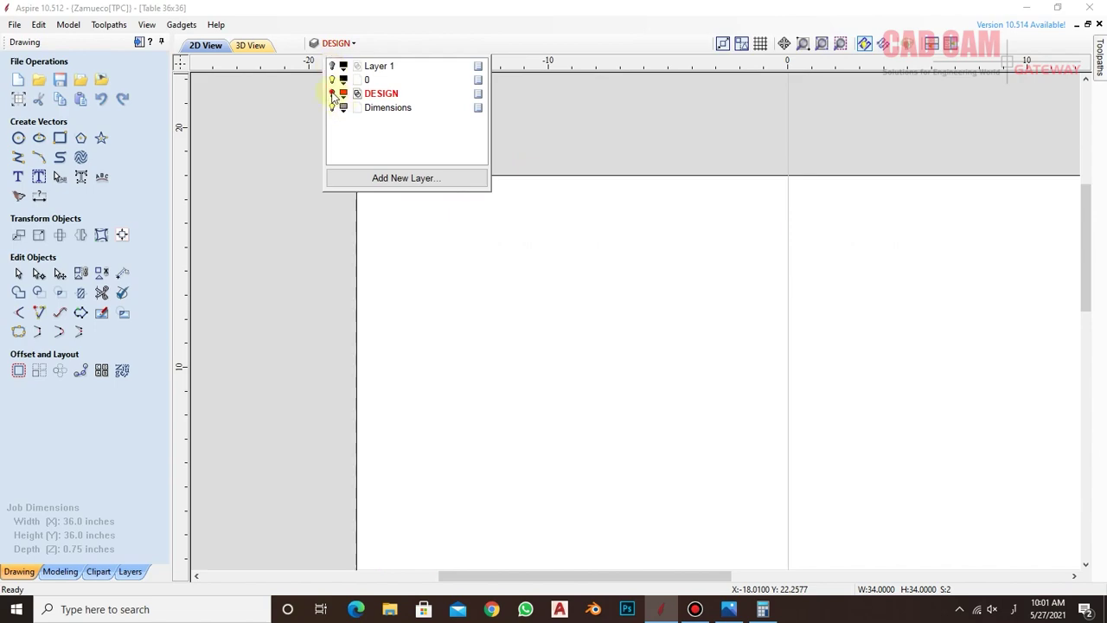
left_click(333, 93)
left_click(471, 299)
scroll(421, 228, "down", 3)
scroll(616, 331, "up", 1)
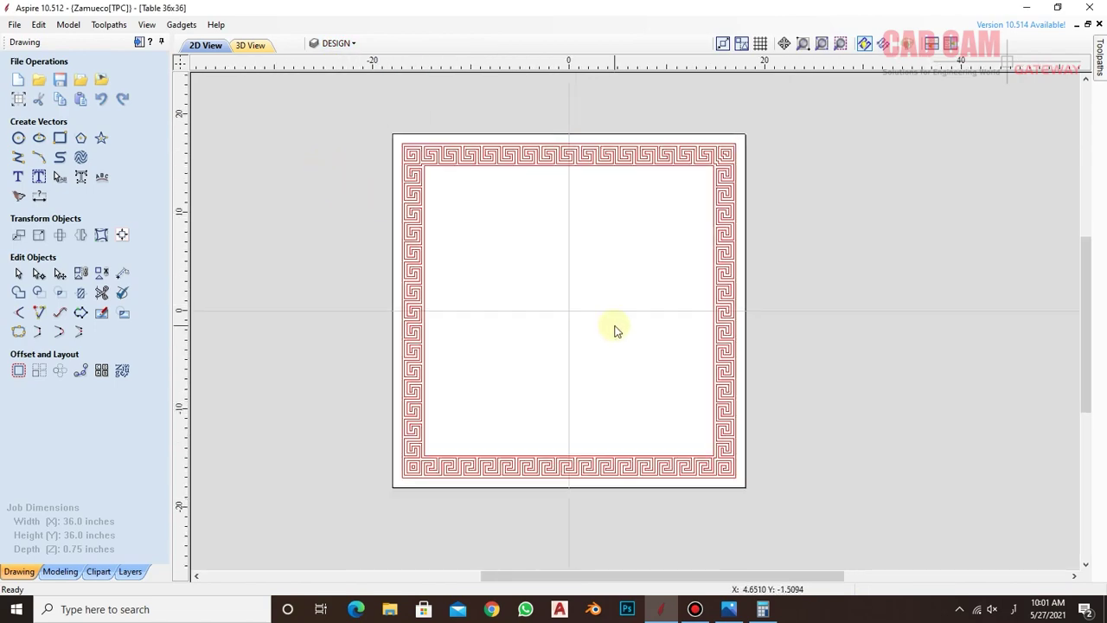
scroll(616, 331, "up", 1)
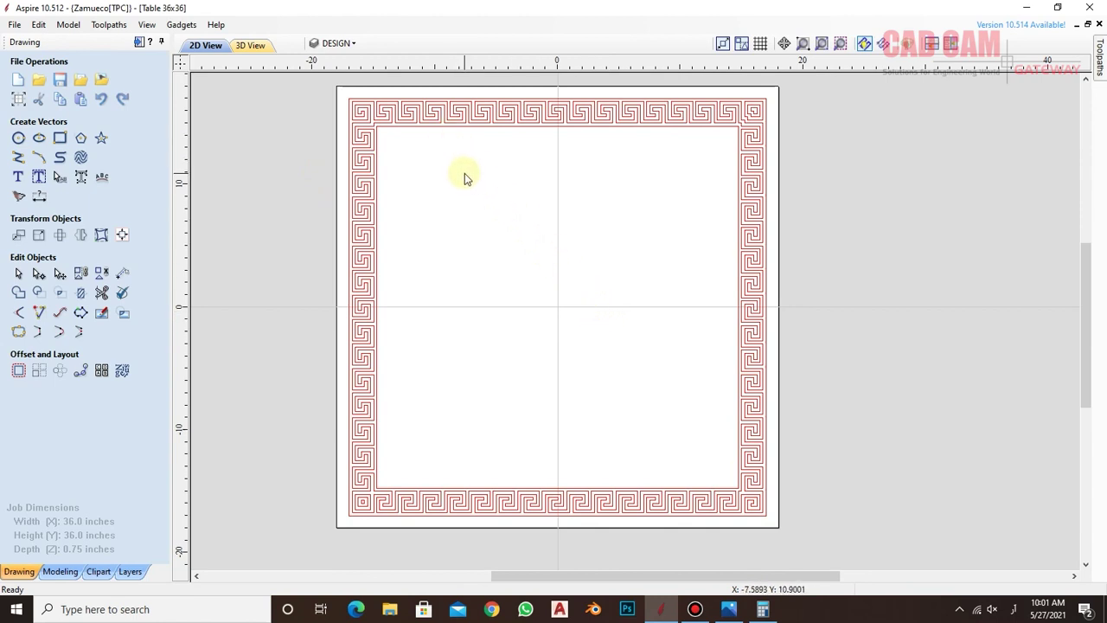
- Hide the DESIGN layer and show Layer 1 so only the square outlines remain
left_click(327, 44)
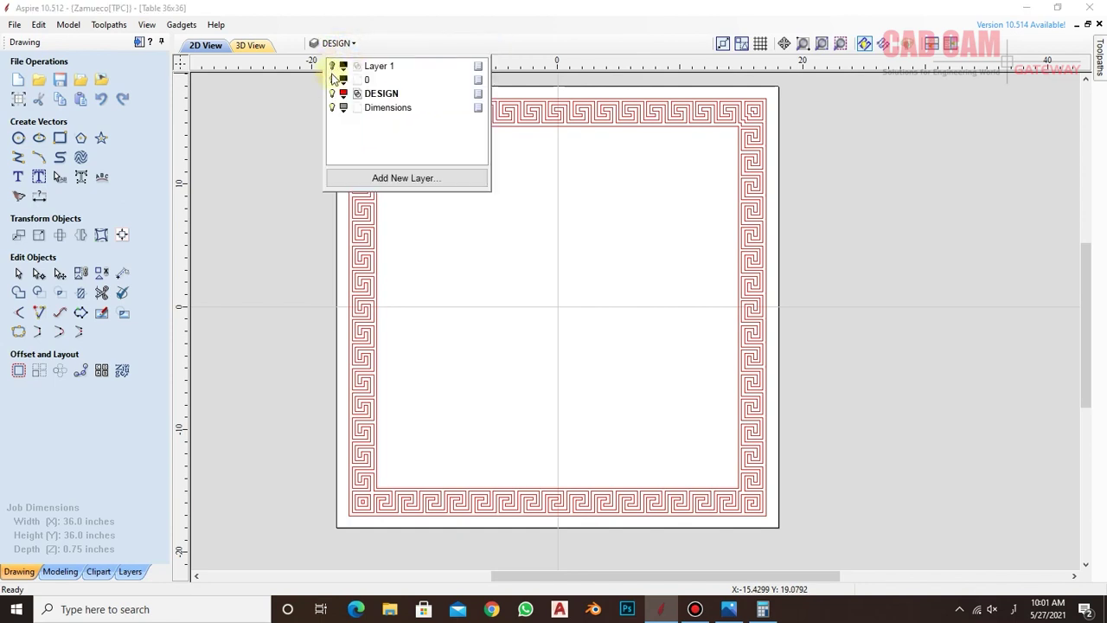
left_click(332, 93)
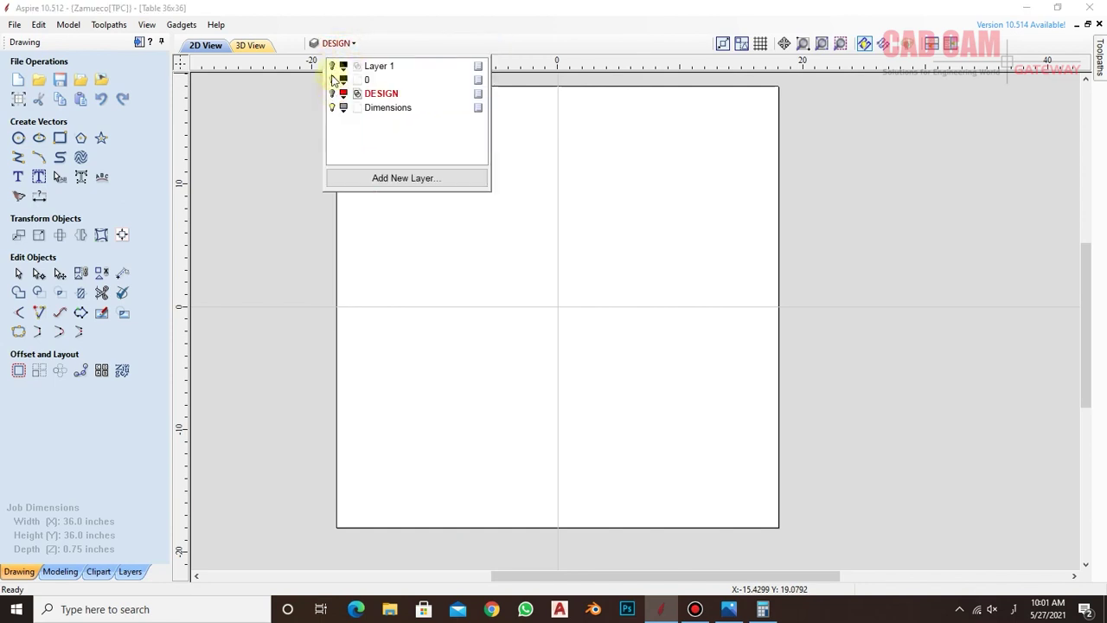
left_click(331, 67)
left_click(623, 185)
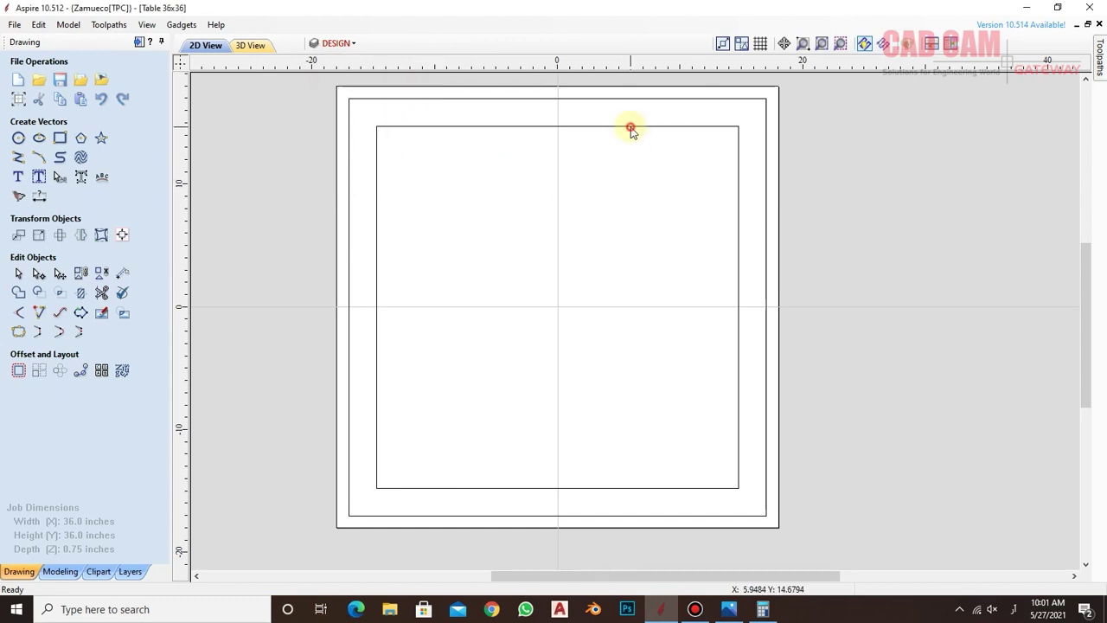
- Offset the selected inner rectangle 0.5 in inward (Inwards/Left) in Offset Vectors
left_click(632, 128)
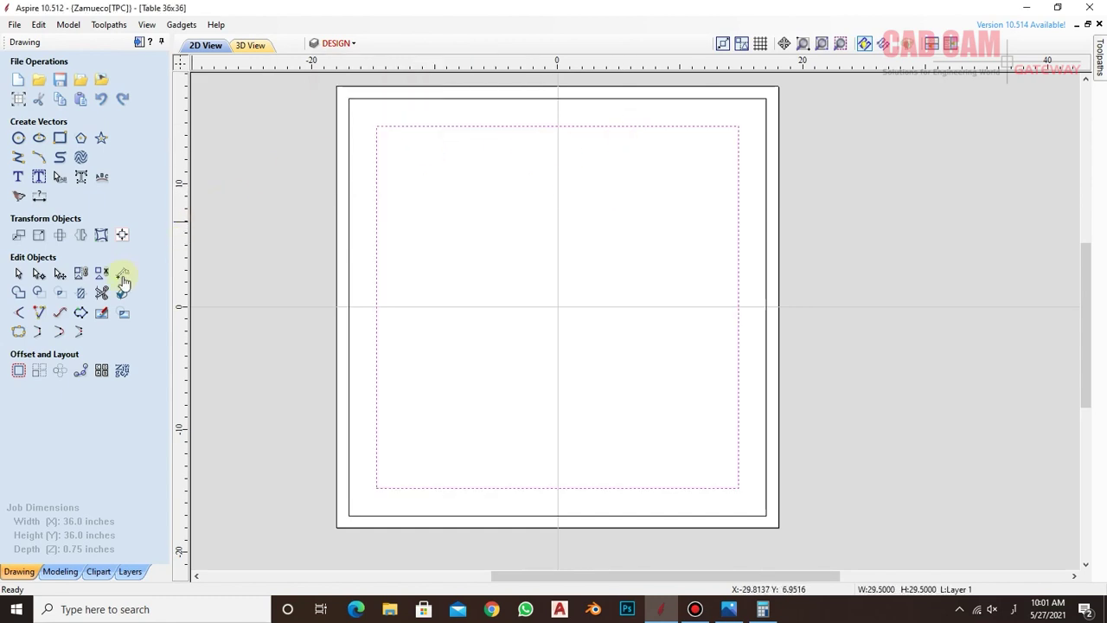
left_click(19, 371)
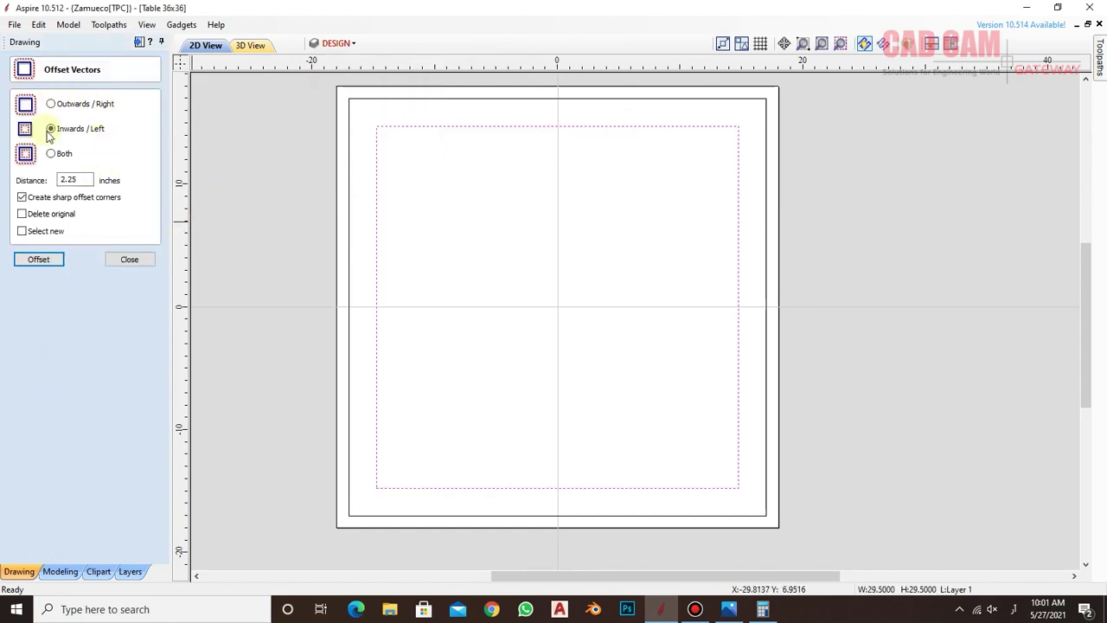
left_click_drag(80, 183, 14, 167)
type(".25")
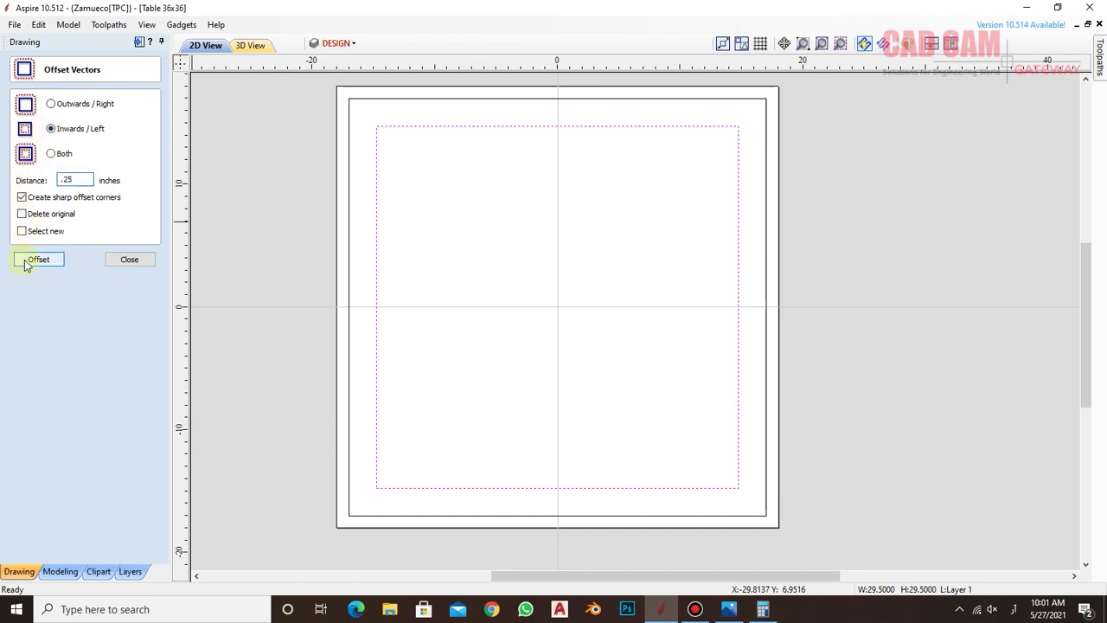
left_click_drag(83, 180, 44, 182)
type(".5")
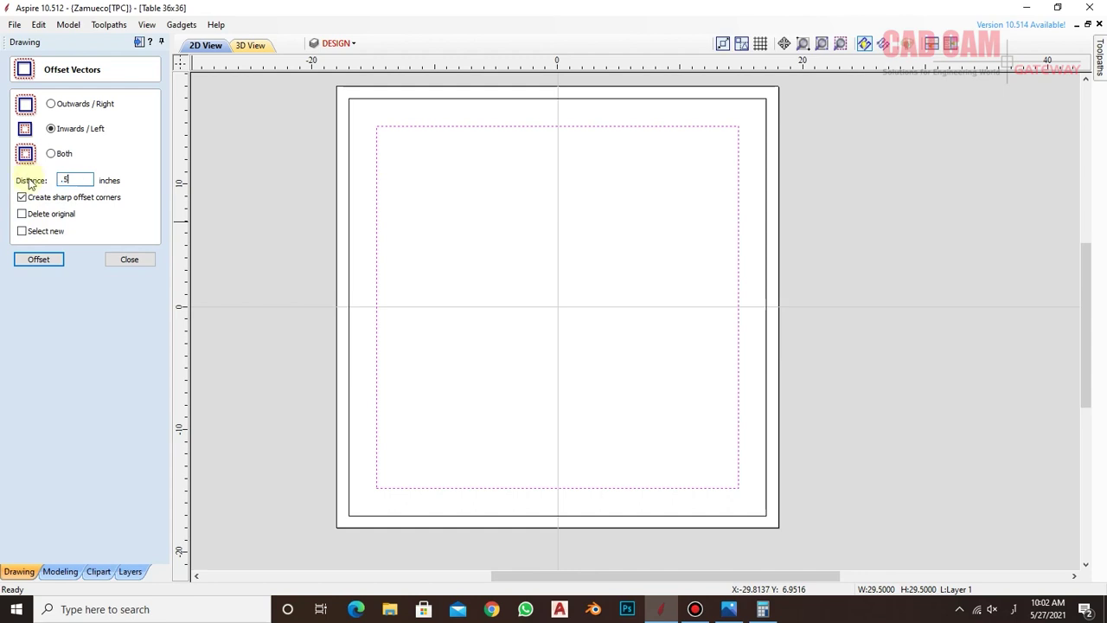
left_click(39, 260)
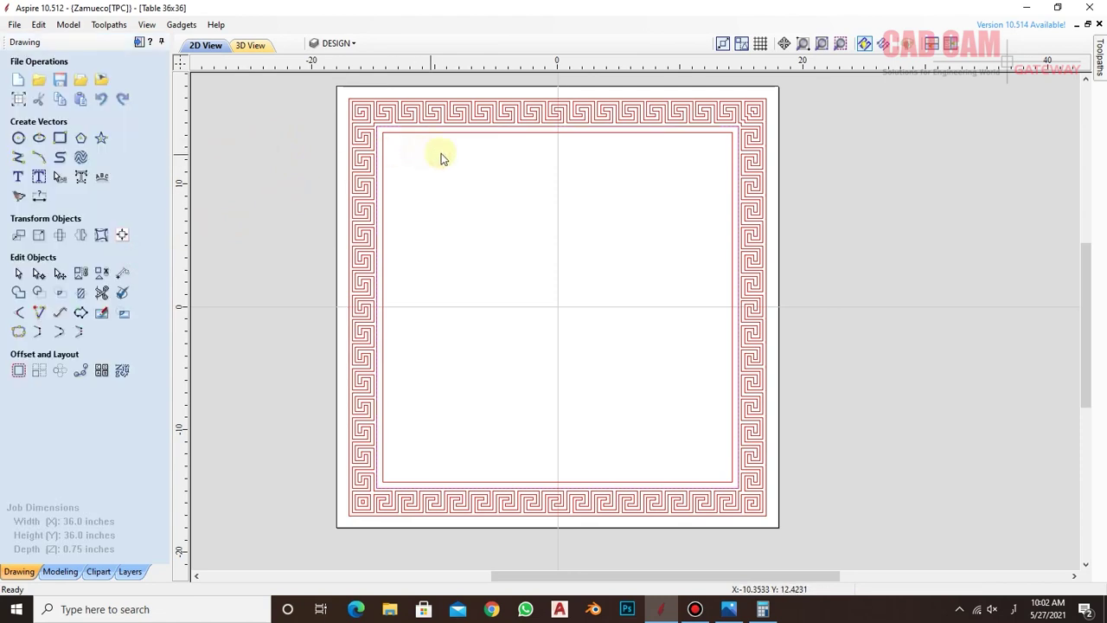
- Hide Layer 1's rectangles and show the DESIGN layer's Greek-key border
scroll(424, 100, "up", 5)
scroll(434, 208, "down", 3)
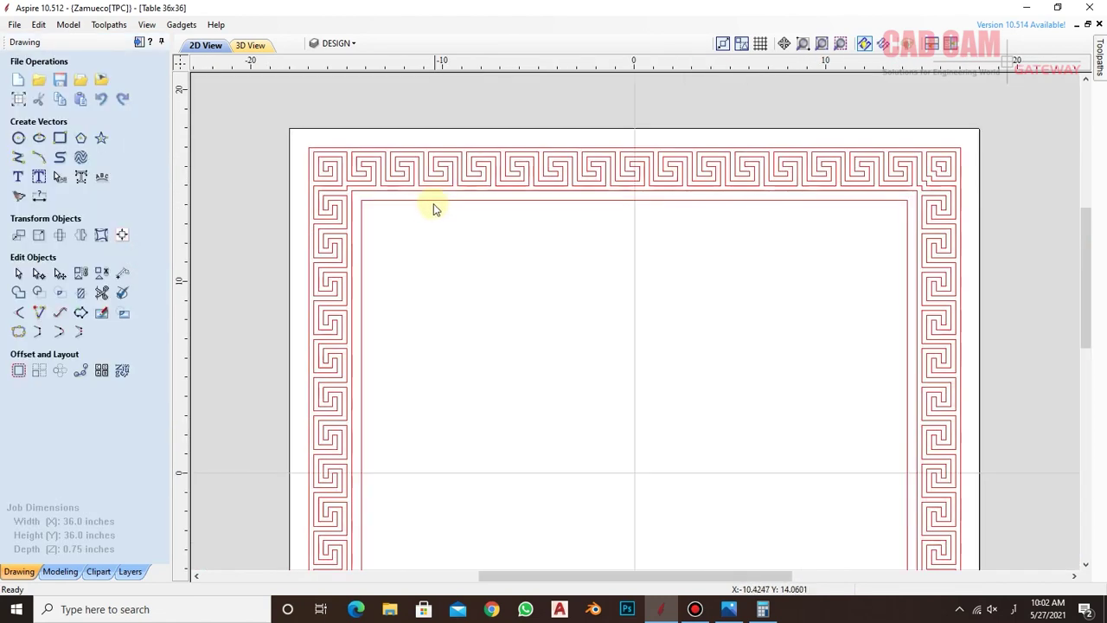
left_click(349, 45)
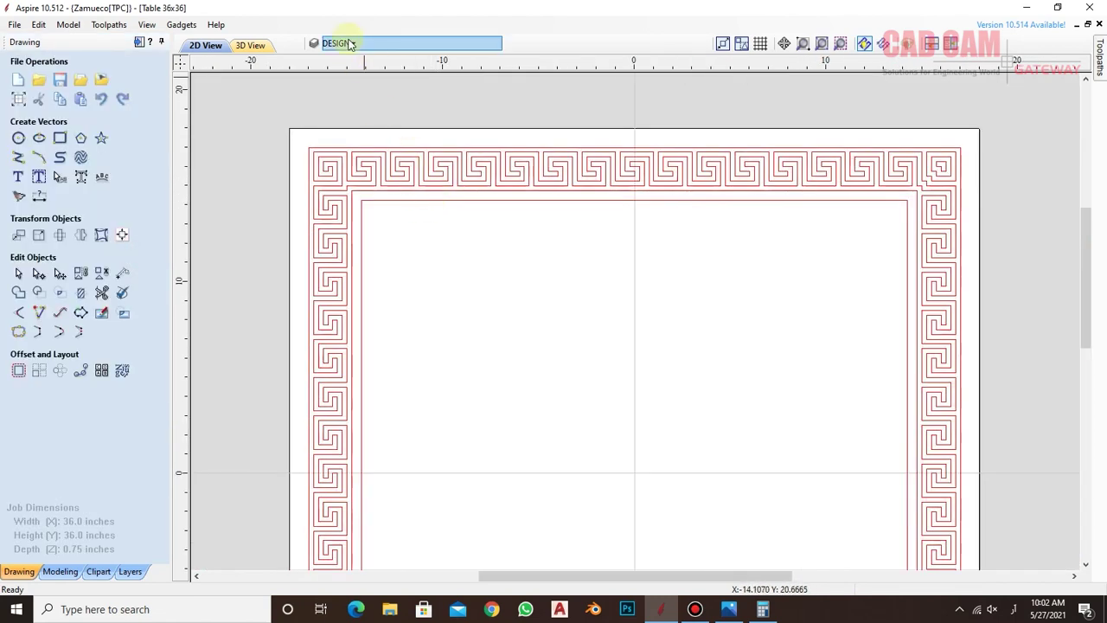
left_click(355, 44)
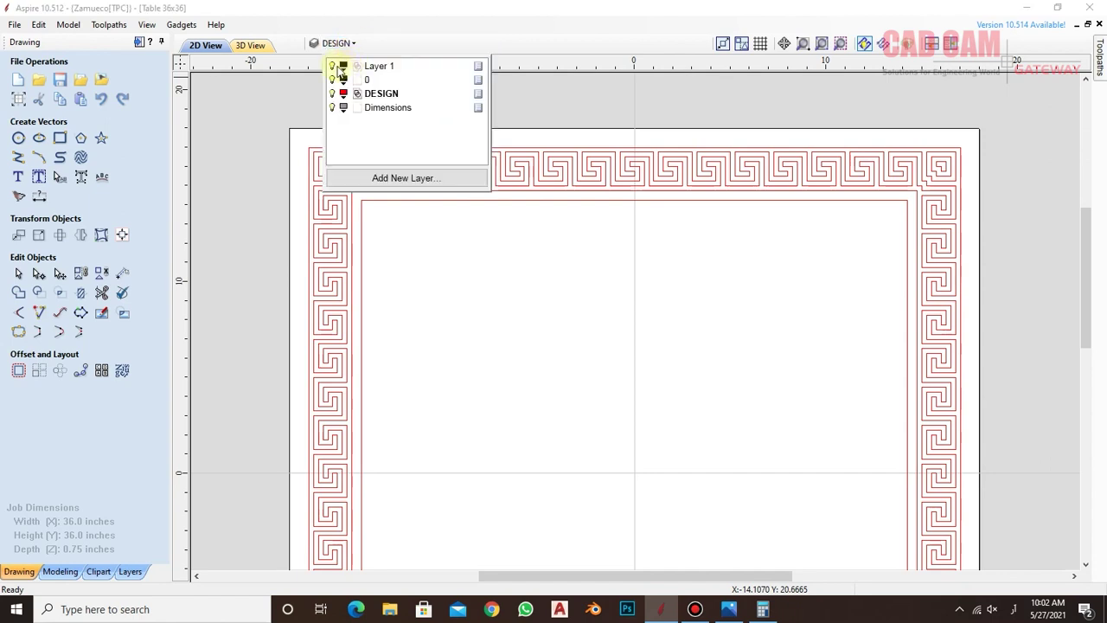
left_click(332, 93)
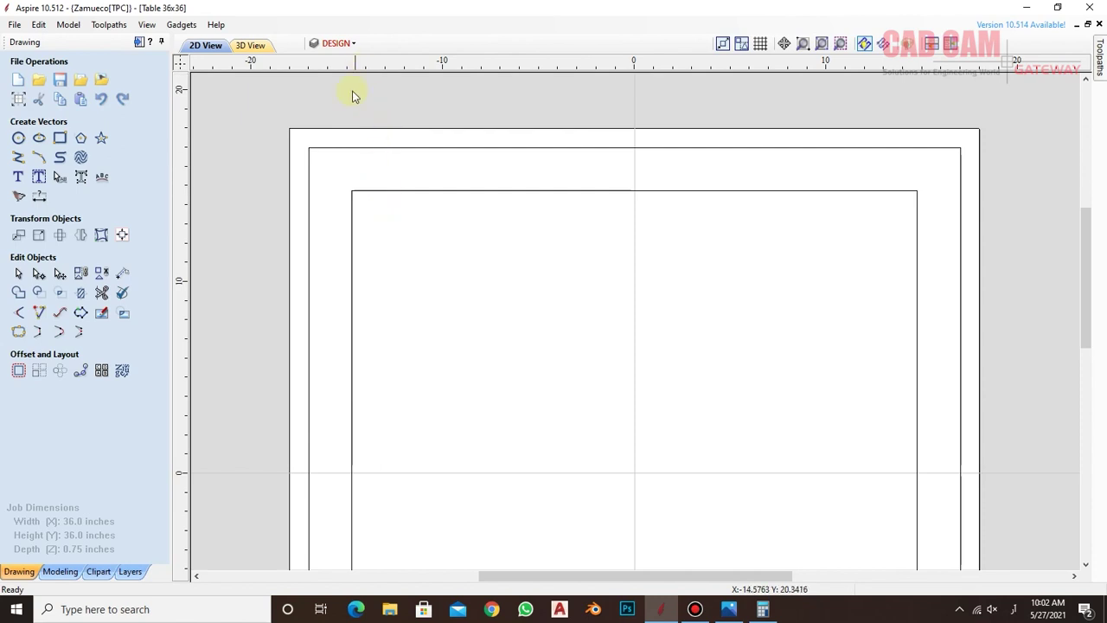
left_click(336, 43)
left_click(332, 65)
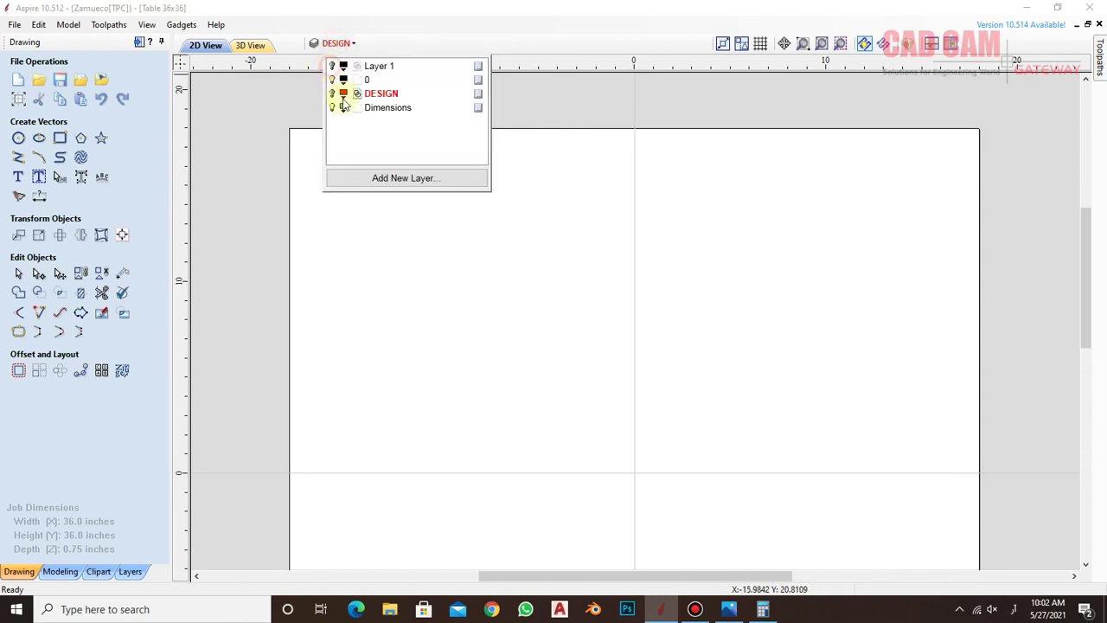
left_click(331, 93)
left_click(264, 118)
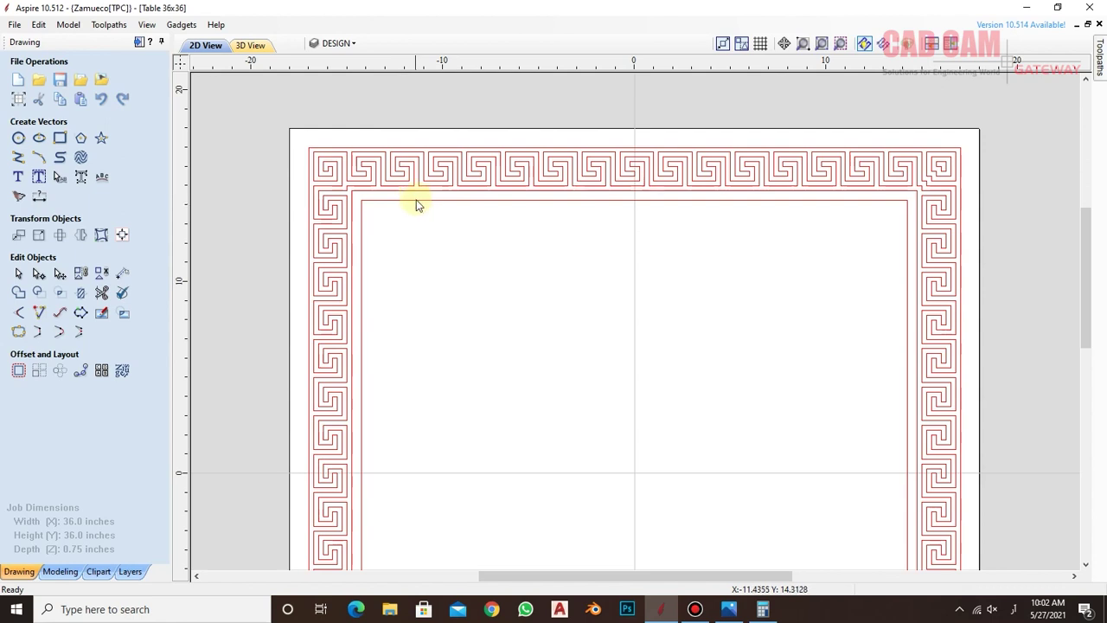
- Zoom to fit the whole panel and switch the keyboard input language to English
scroll(494, 141, "down", 2)
scroll(502, 179, "up", 1)
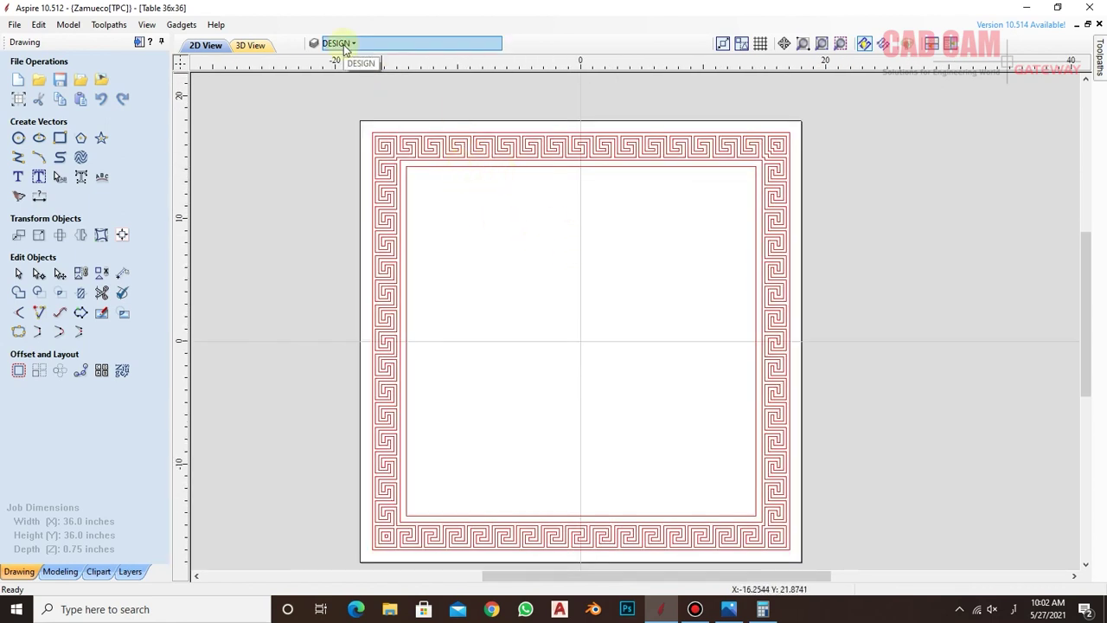
scroll(679, 215, "down", 1)
scroll(620, 304, "up", 1)
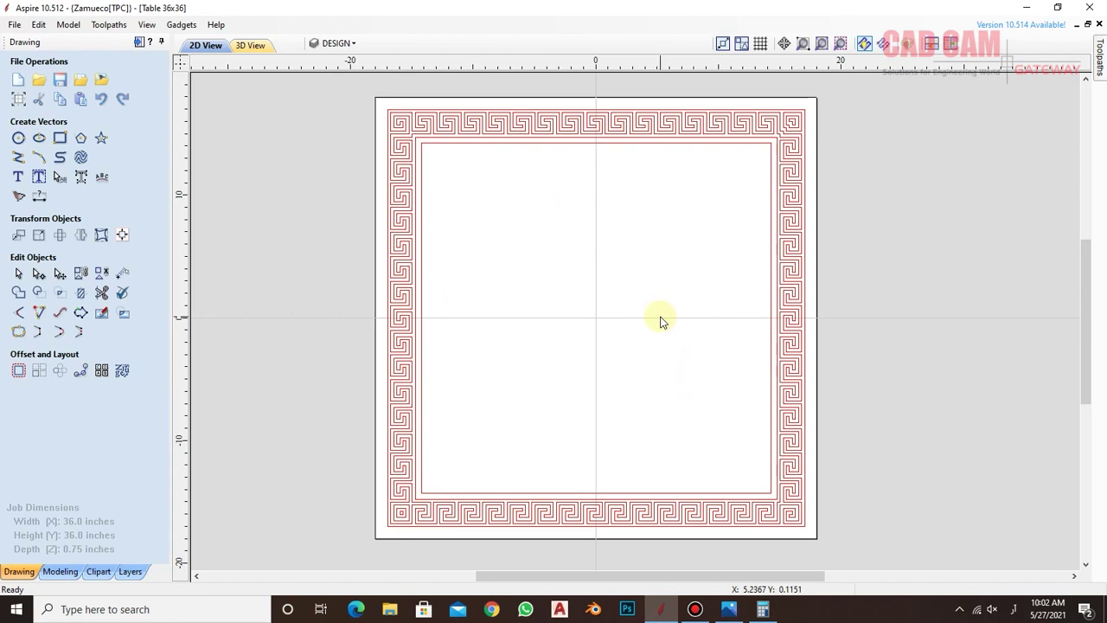
left_click(1014, 609)
left_click(956, 485)
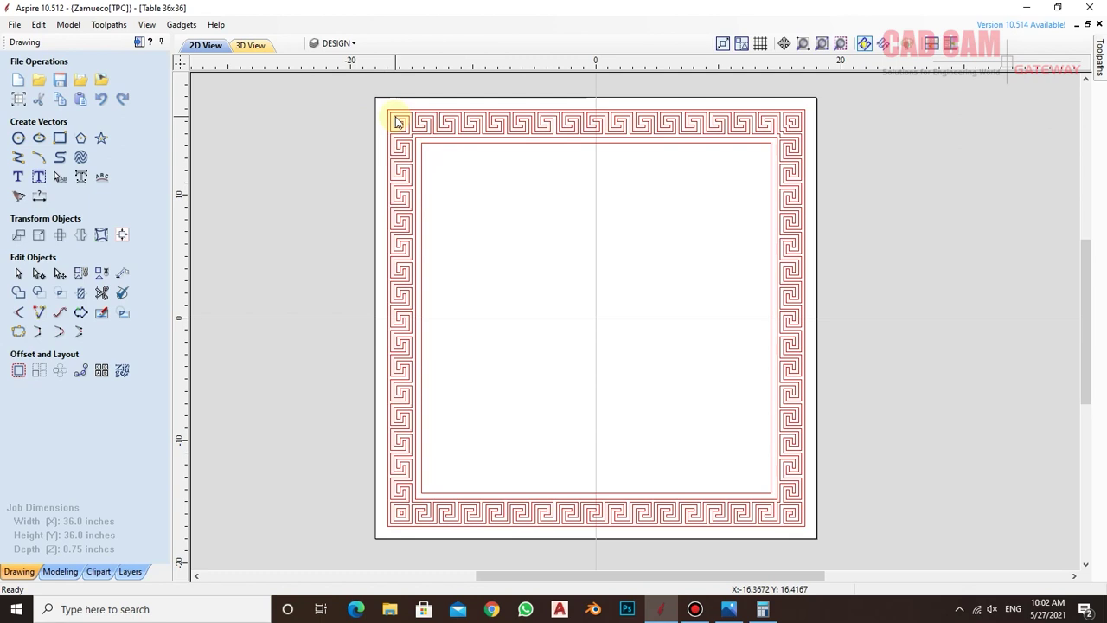
- Hide the DESIGN layer, show Layer 1 and make it the active drawing layer
left_click(338, 42)
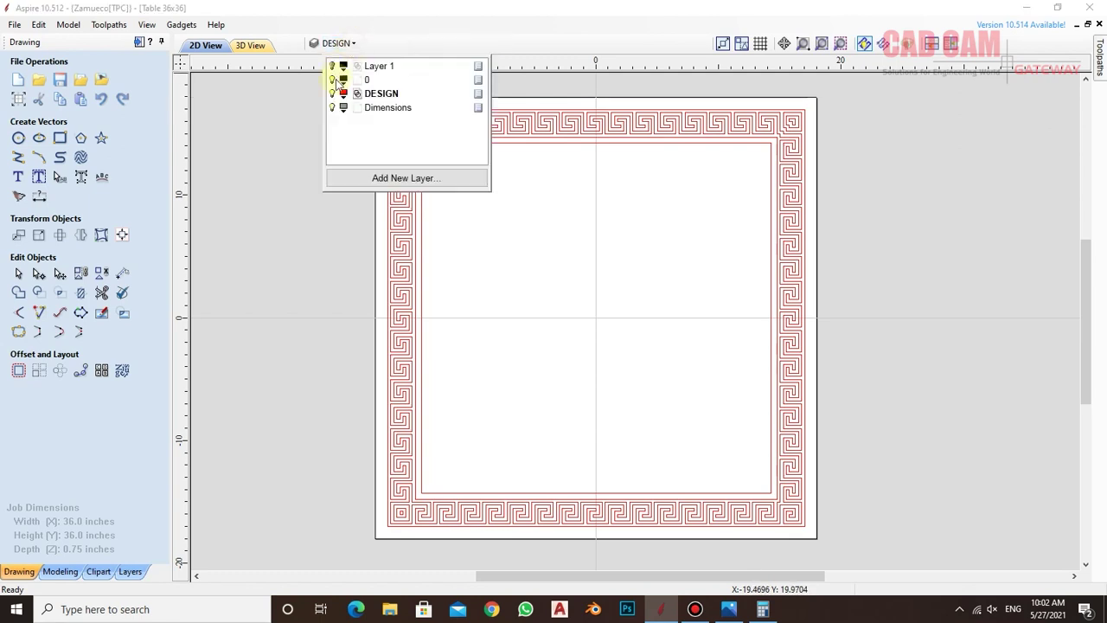
left_click(333, 95)
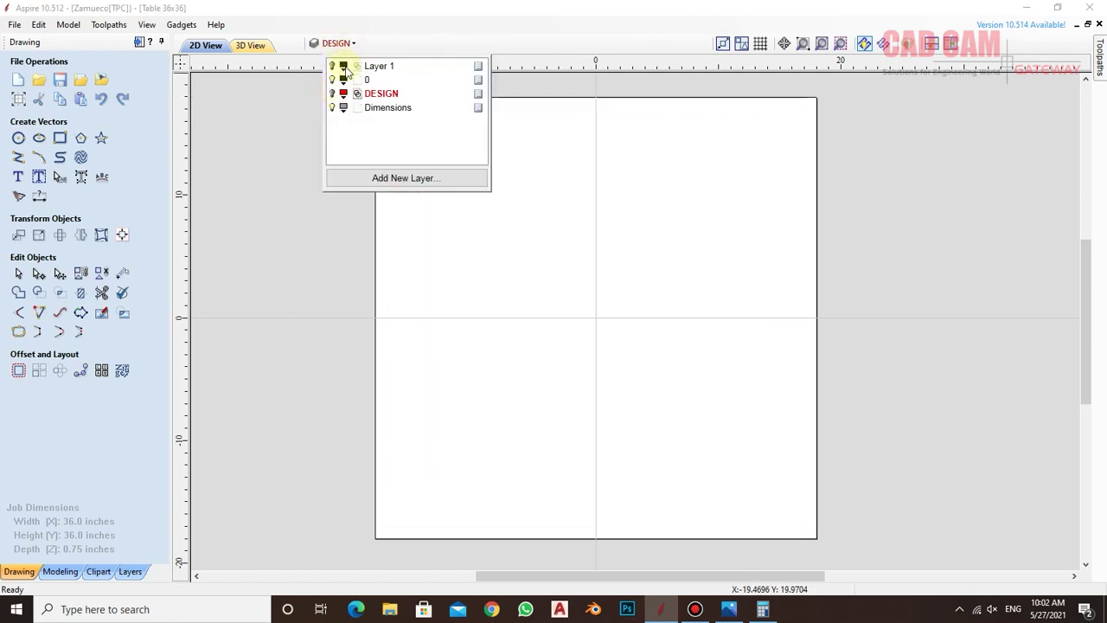
left_click(333, 68)
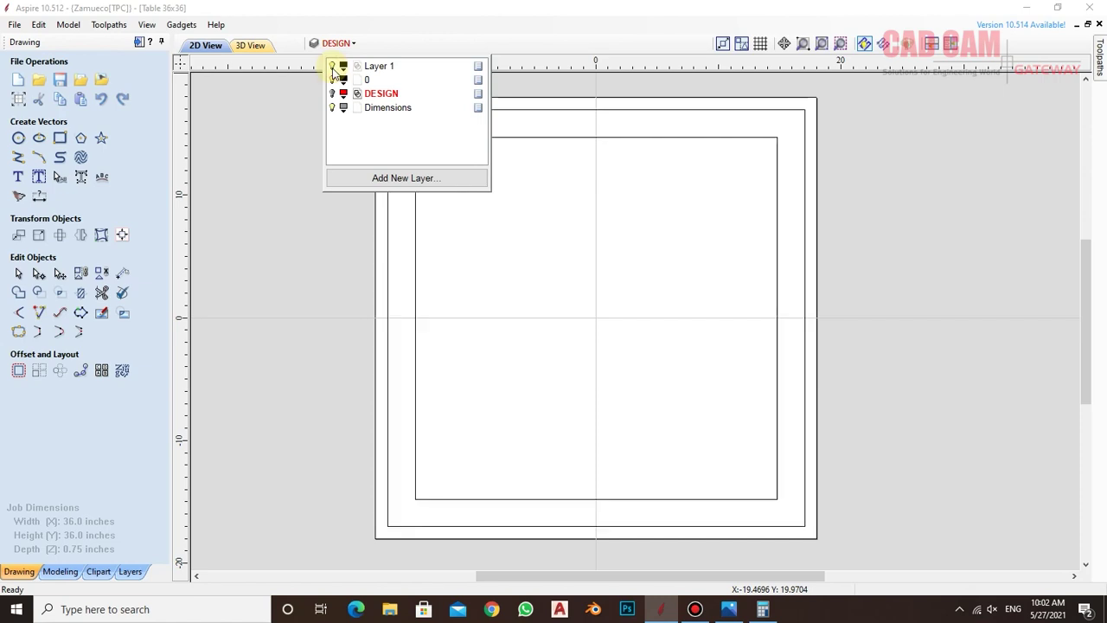
left_click(385, 66)
- Offset the inner rectangle 0.5 in inward to create a new square
left_click(448, 139)
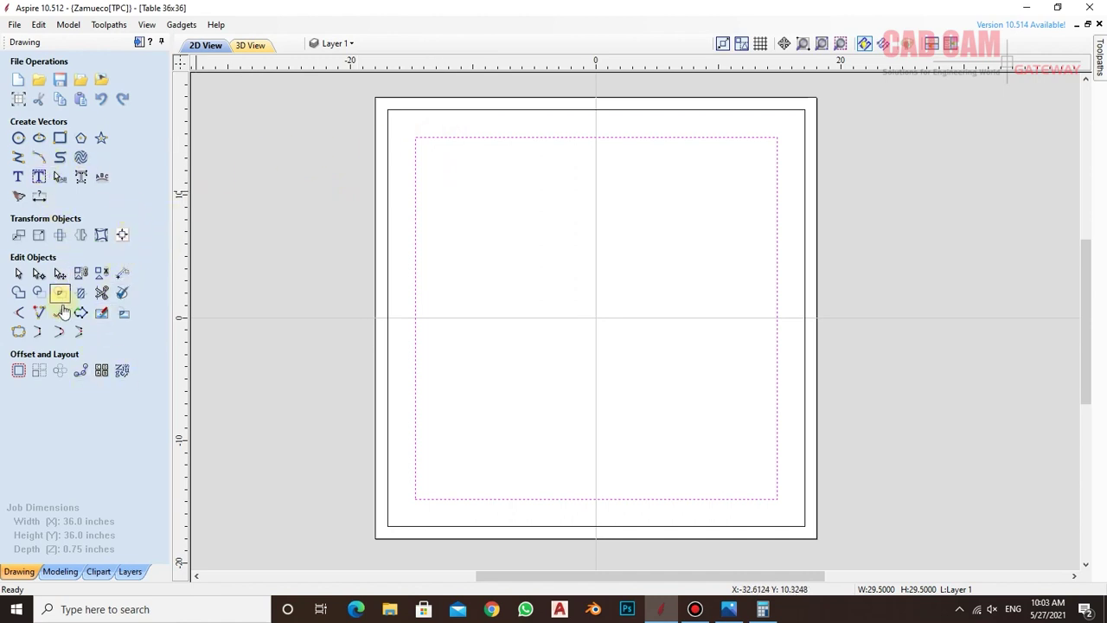
left_click(18, 372)
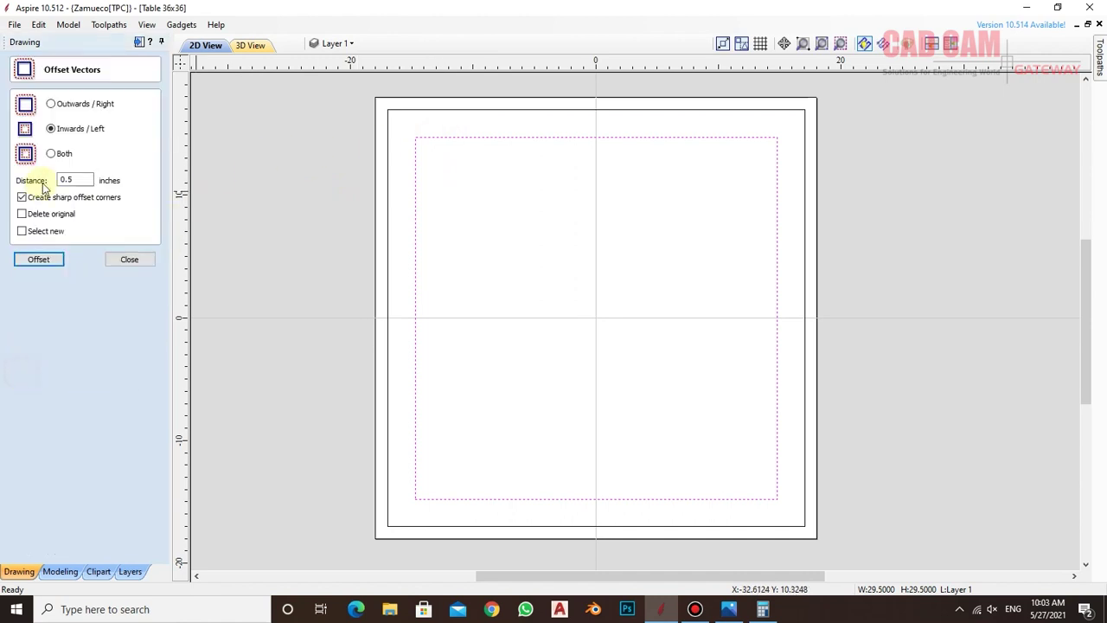
left_click(51, 261)
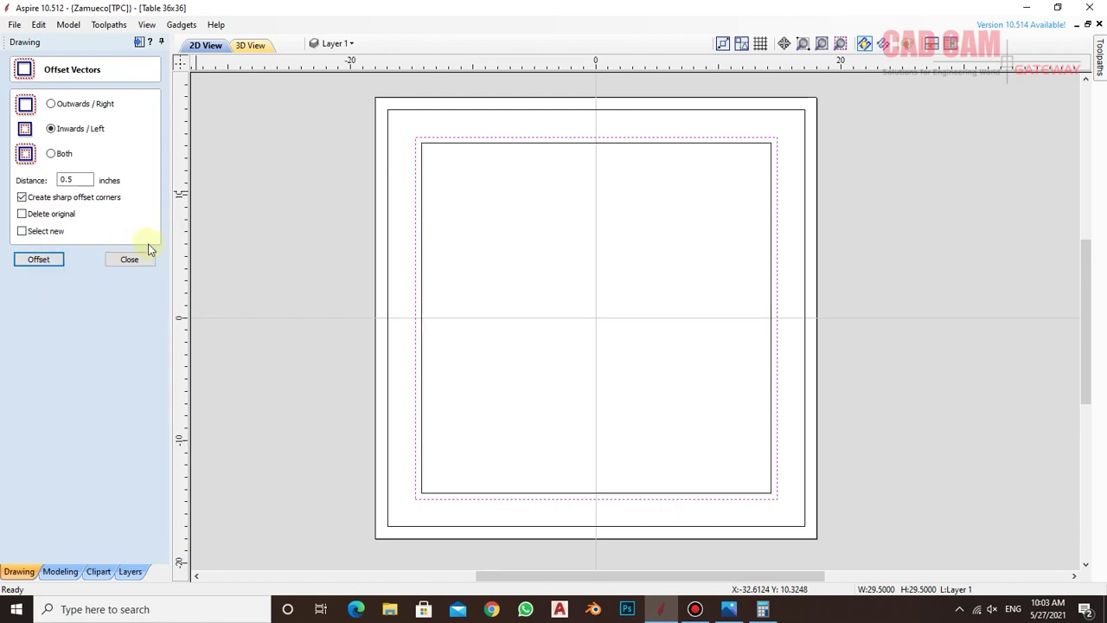
left_click(147, 256)
left_click(265, 201)
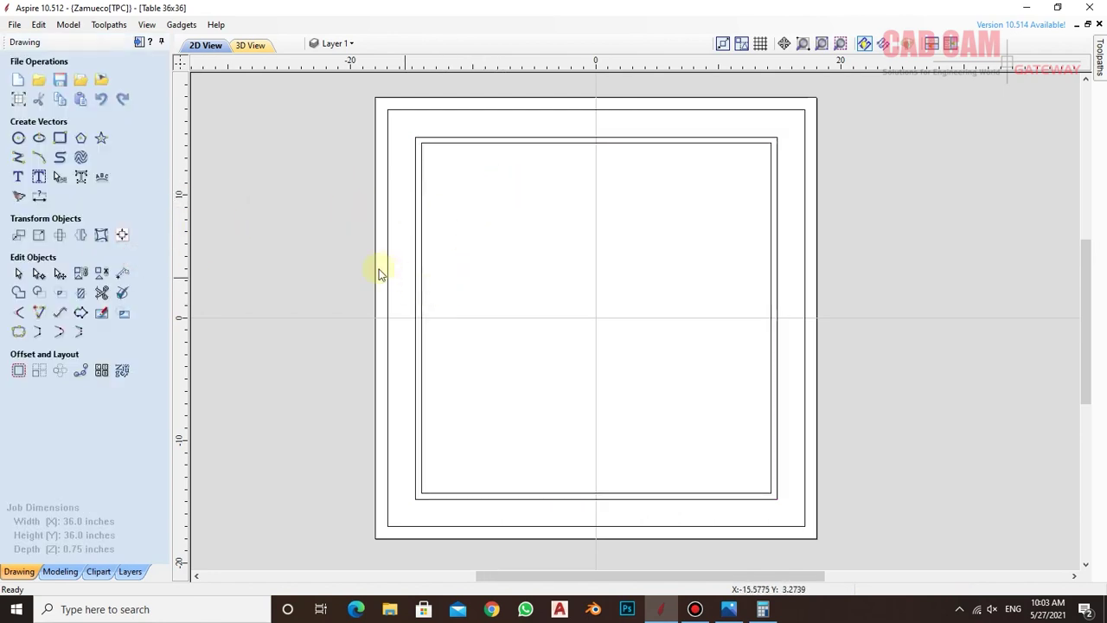
- Draw a vertical line from (-14.25, 0) down to the inner square's corner at (-14.25, -14.25)
left_click(18, 157)
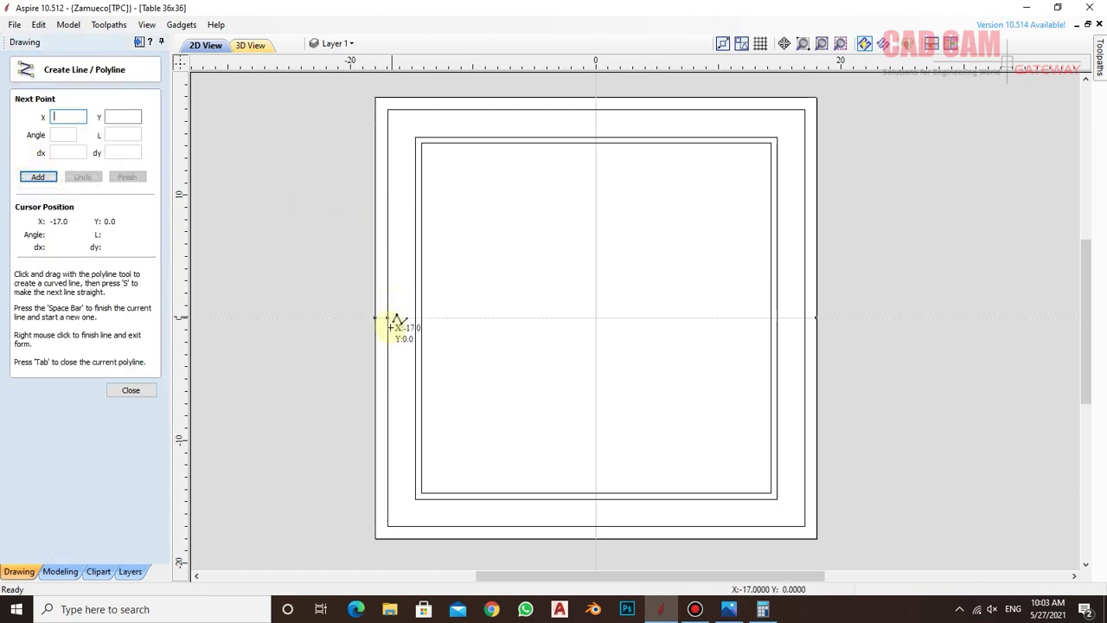
left_click(420, 317)
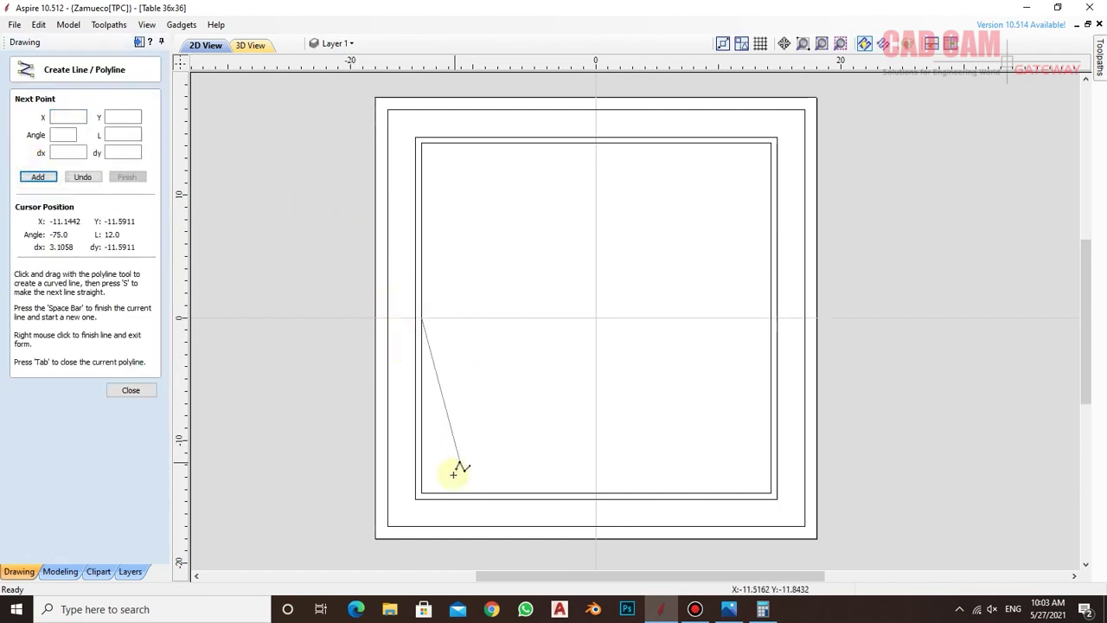
left_click(421, 493)
right_click(471, 385)
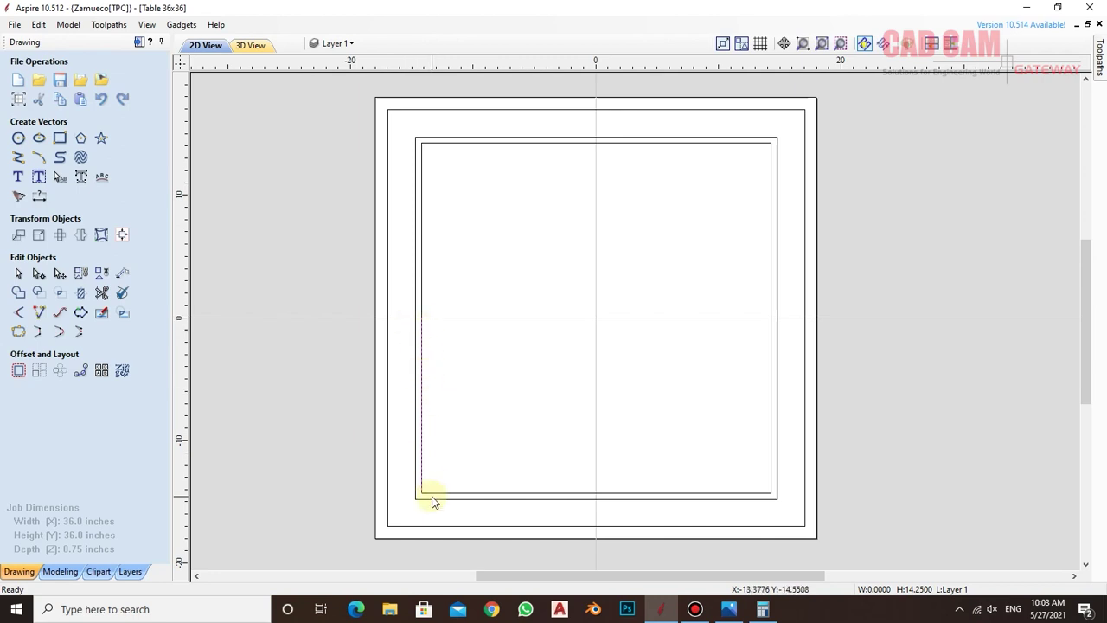
- Draw a 21.375 in radius circle centred on the line's midpoint at (-14.25, -7.125)
left_click(18, 138)
left_click_drag(70, 167, 2, 167)
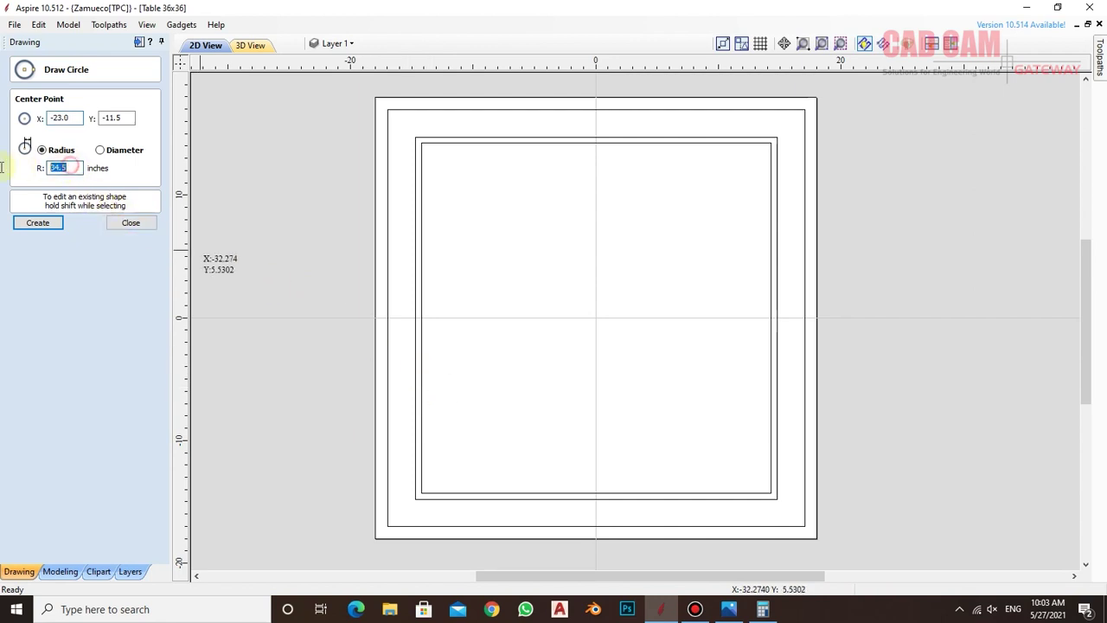
type("0")
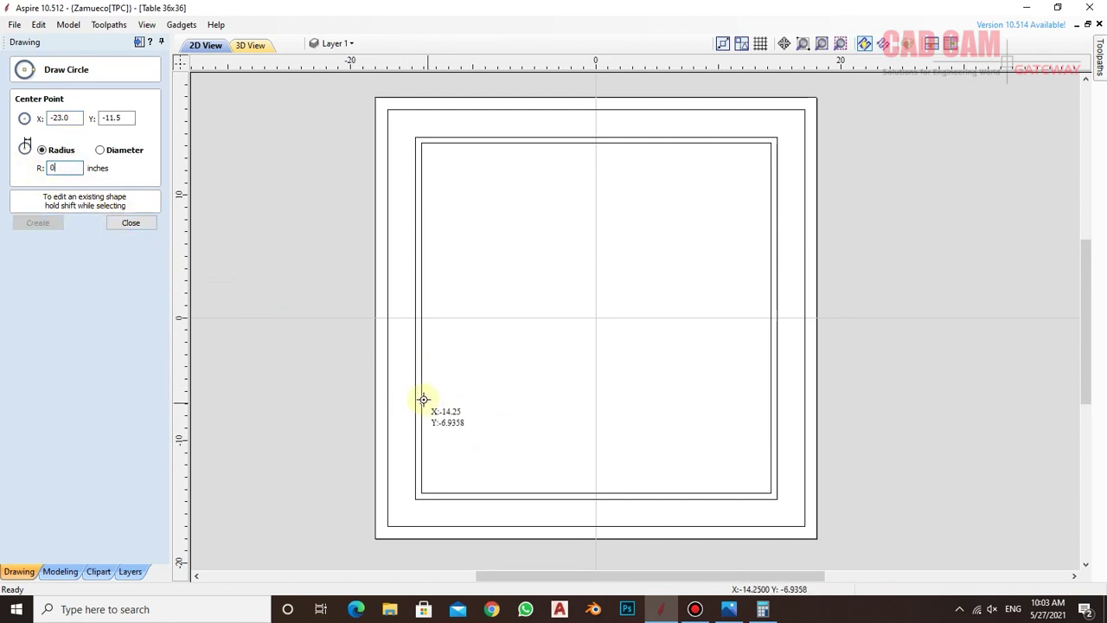
left_click(423, 401)
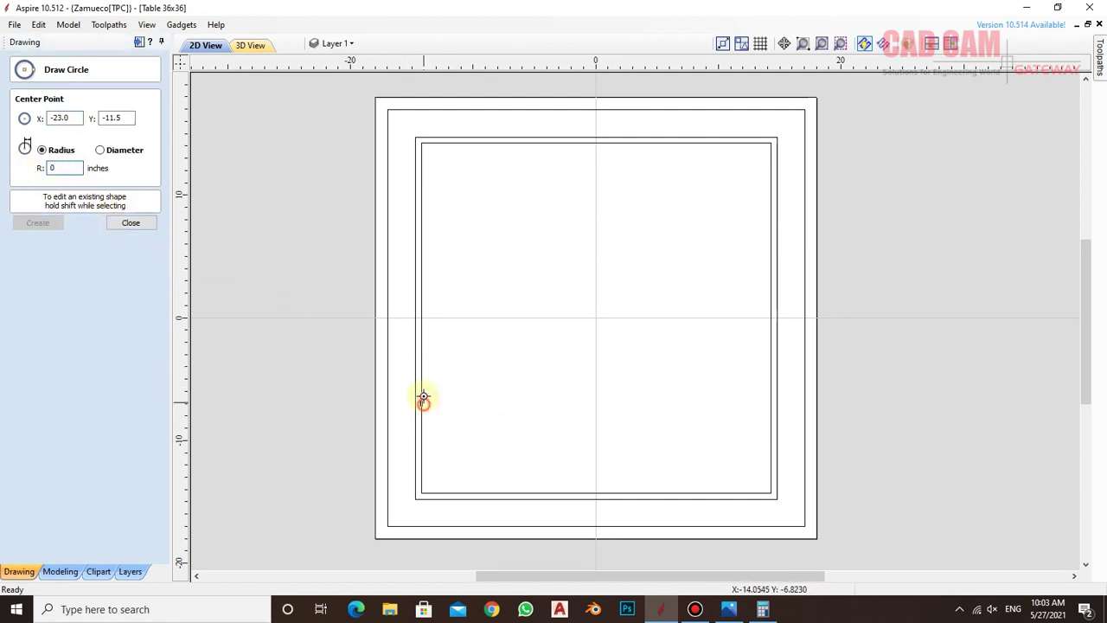
left_click(424, 142)
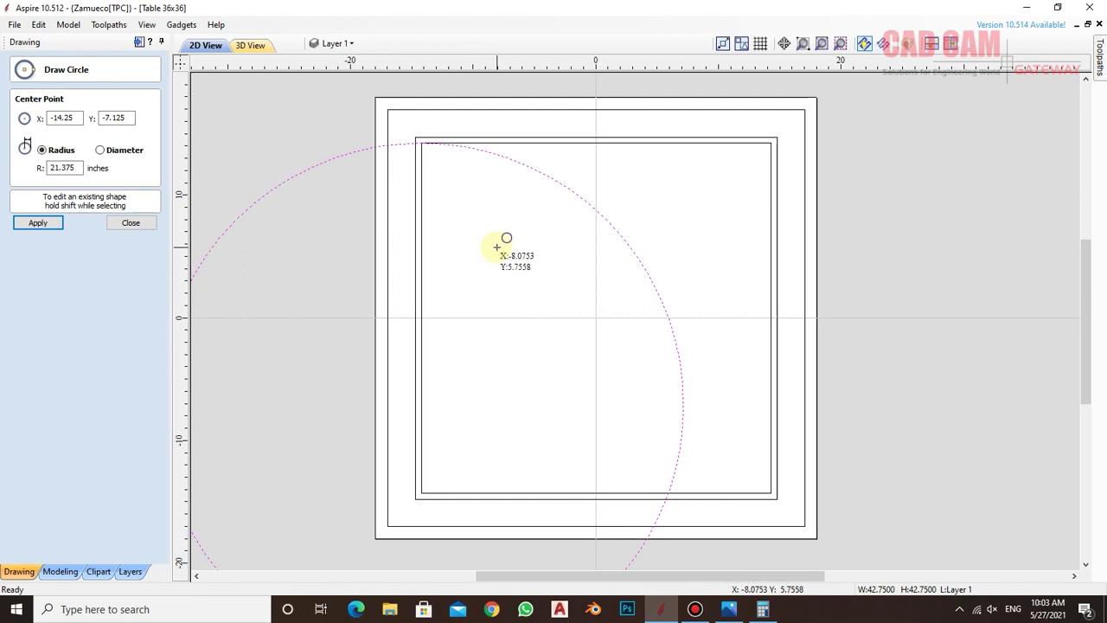
key("Escape")
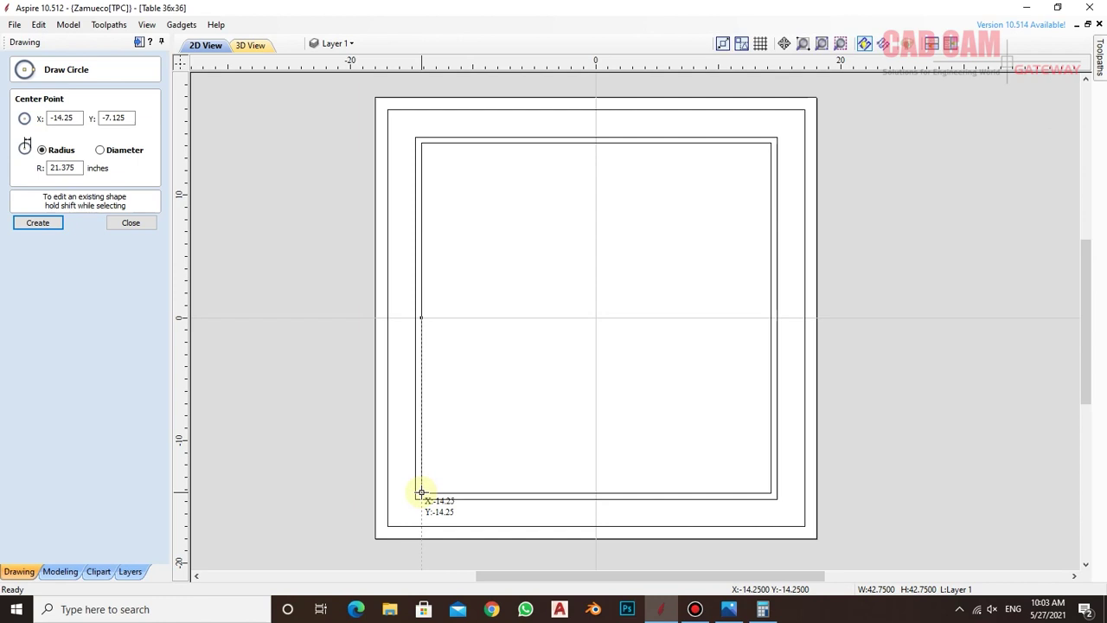
double_click(71, 166)
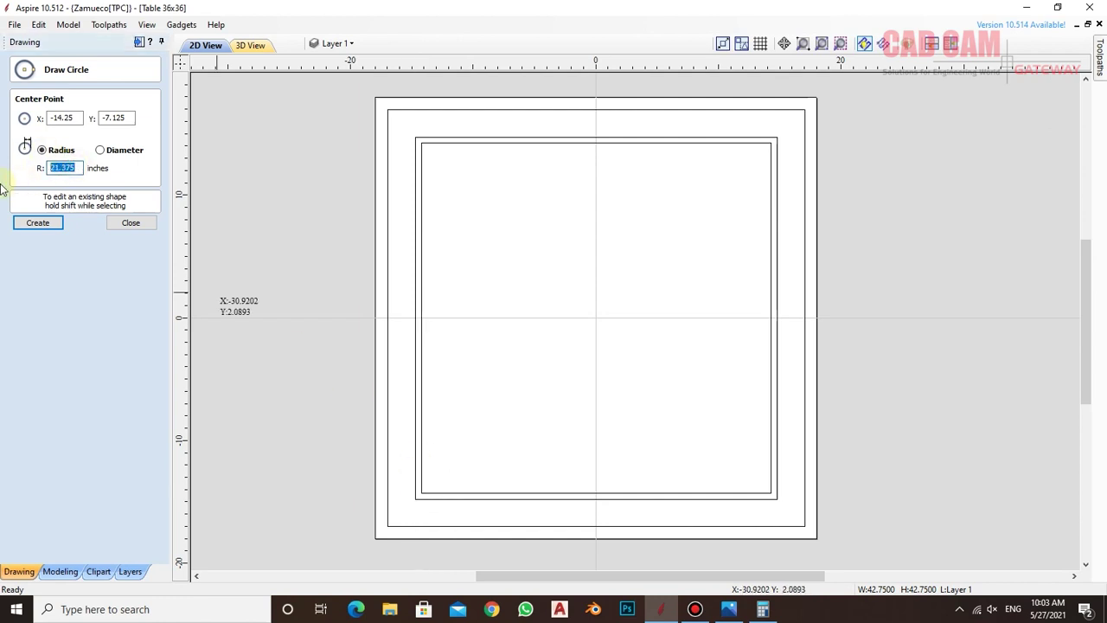
type("0")
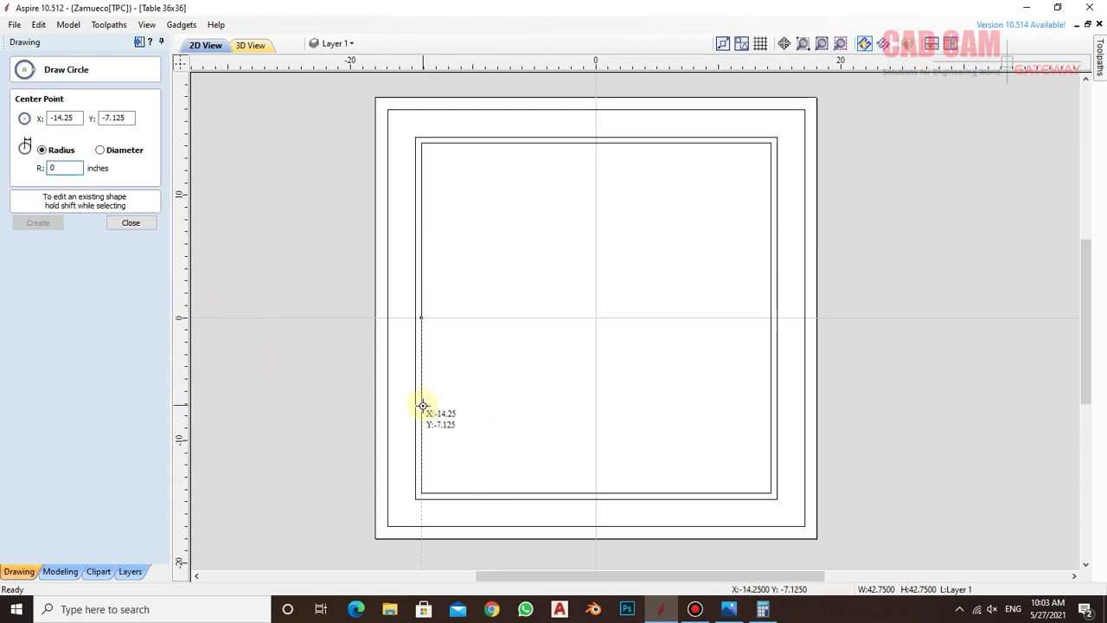
left_click(423, 406)
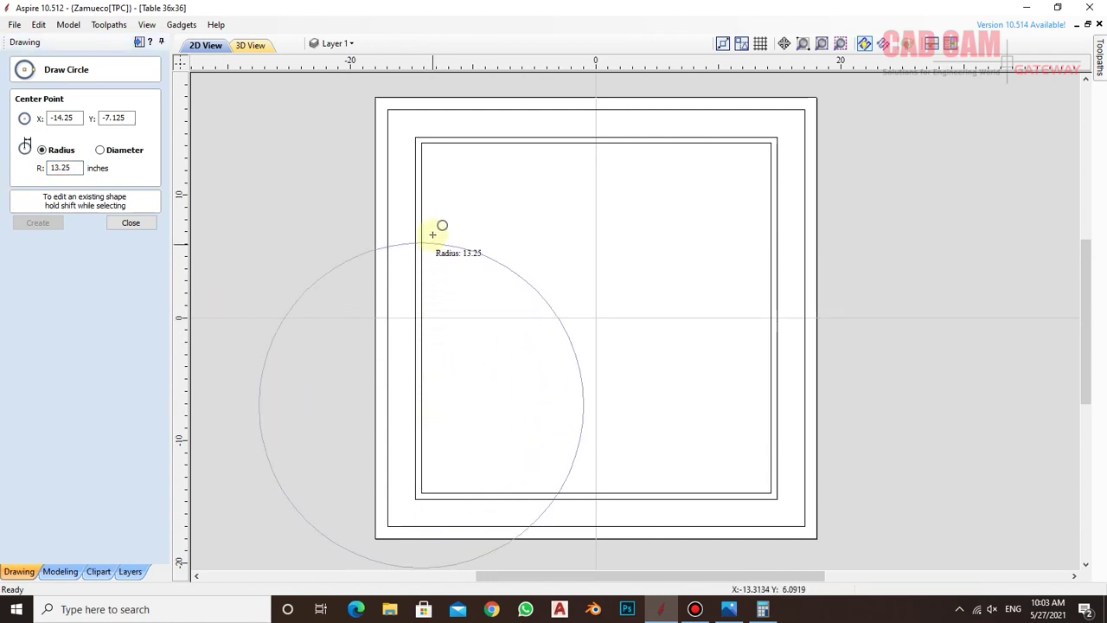
left_click(422, 143)
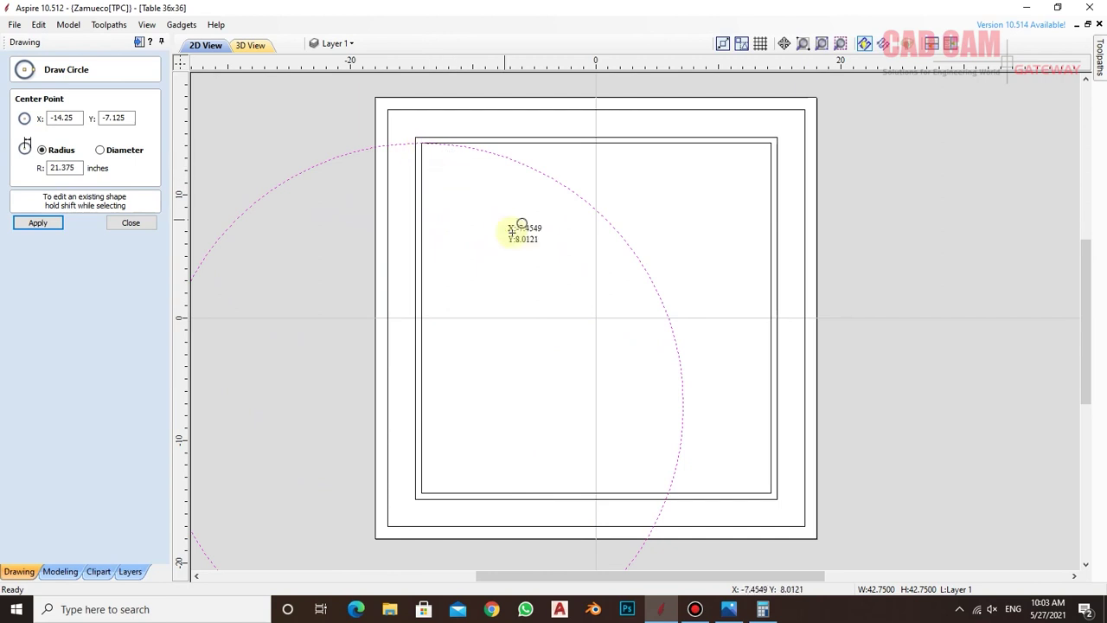
key("Escape")
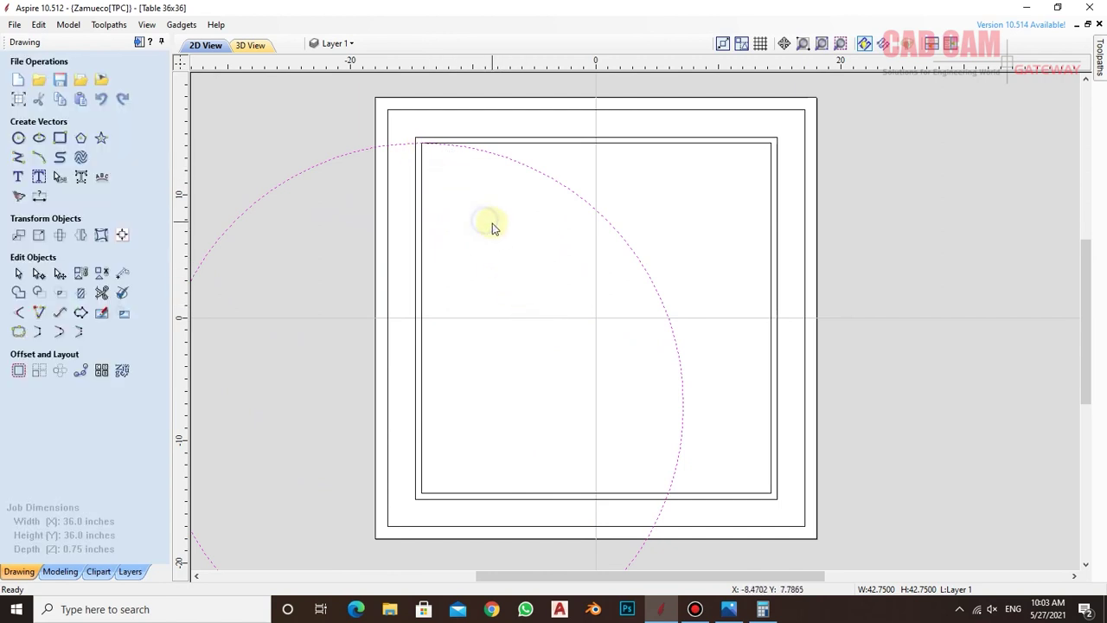
left_click_drag(307, 297, 453, 526)
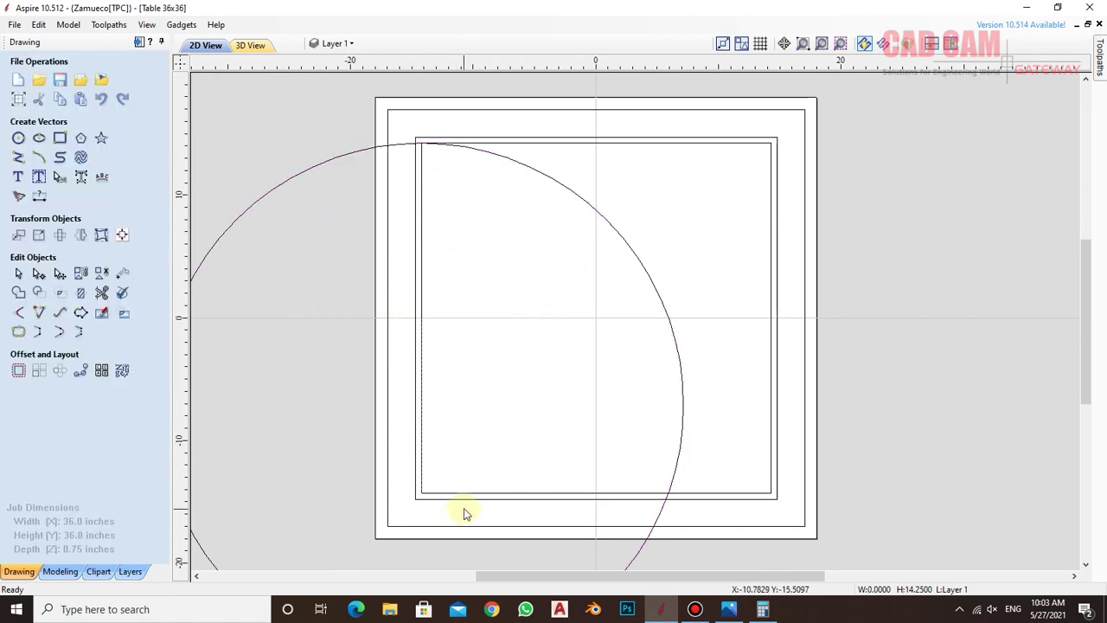
- Draw a diagonal line from the inner square's top-left corner to the board centre at 0,0
left_click(18, 156)
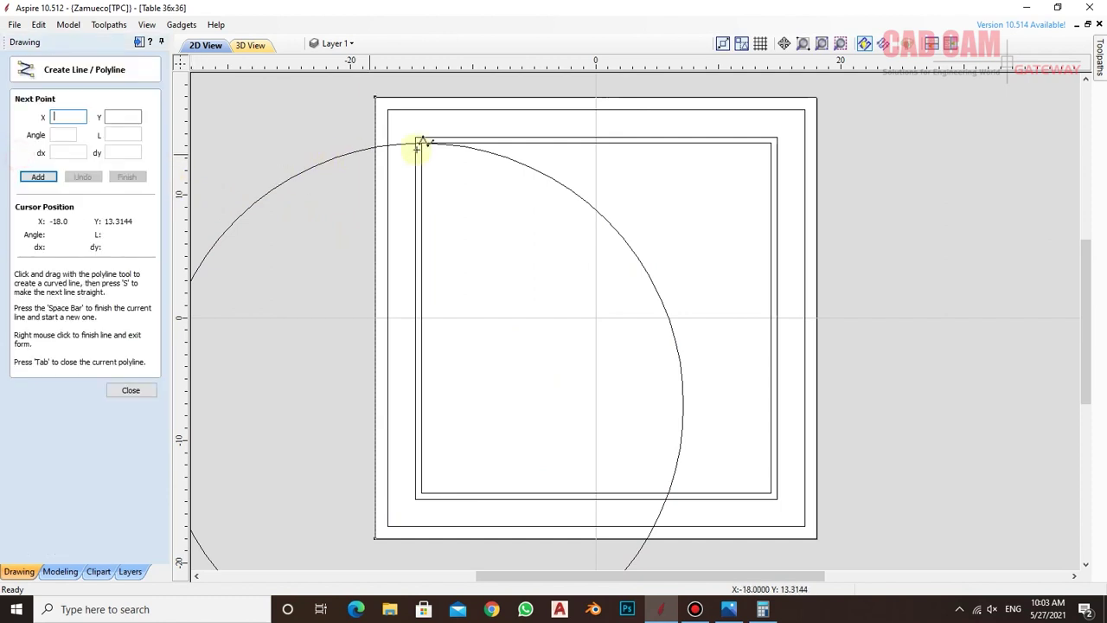
left_click(421, 144)
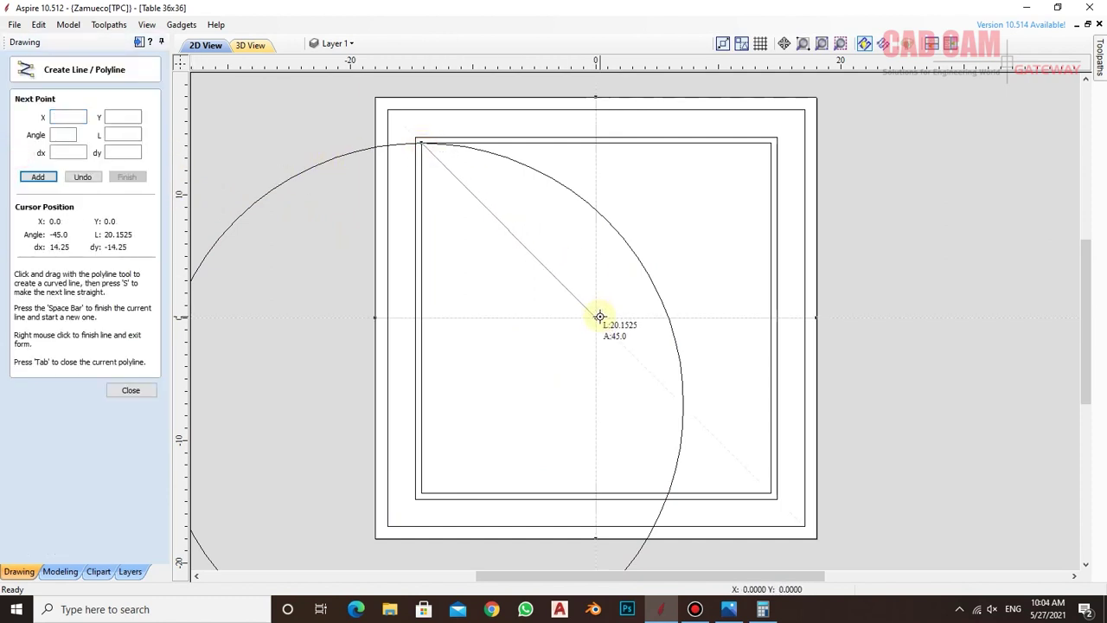
left_click(595, 318)
right_click(597, 251)
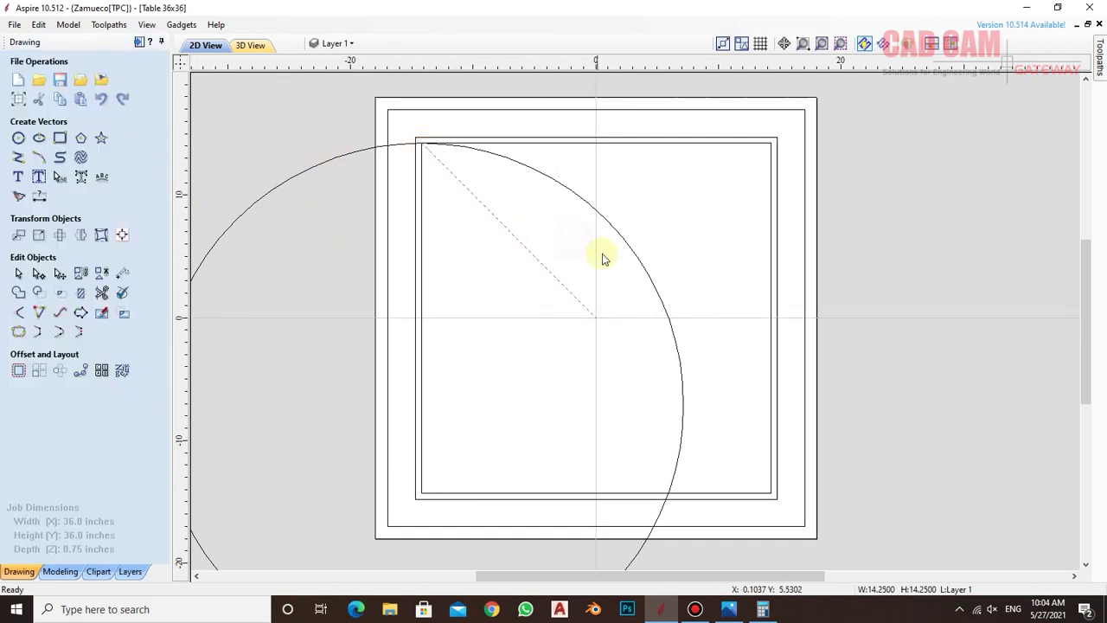
- Mirror a copy of the large circle across the diagonal line using Flip About Line
left_click(560, 182)
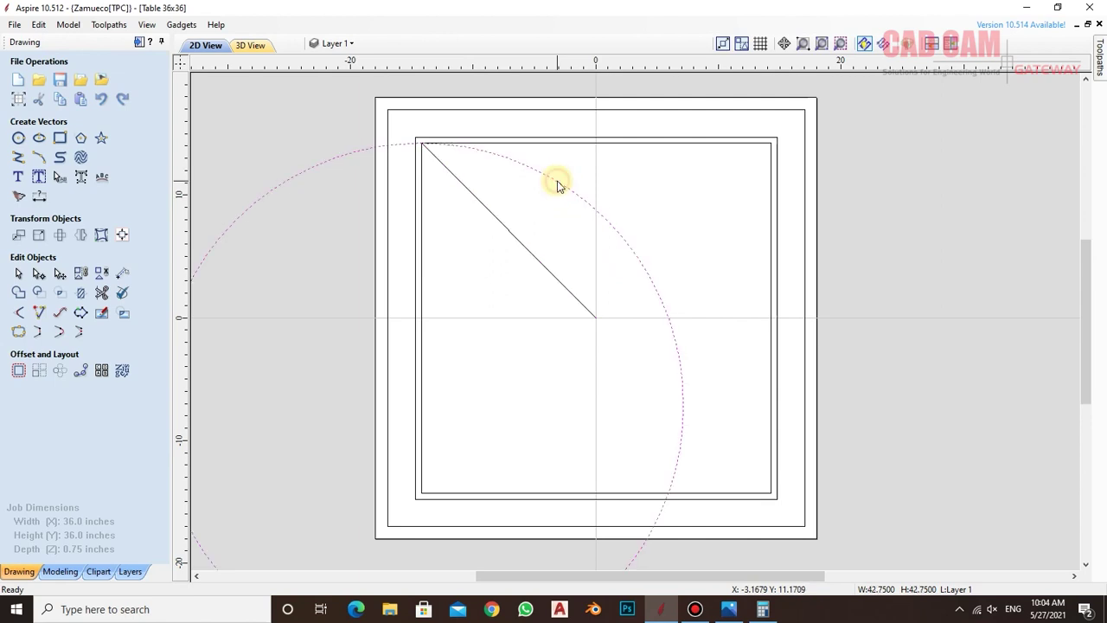
left_click(495, 218, "shift")
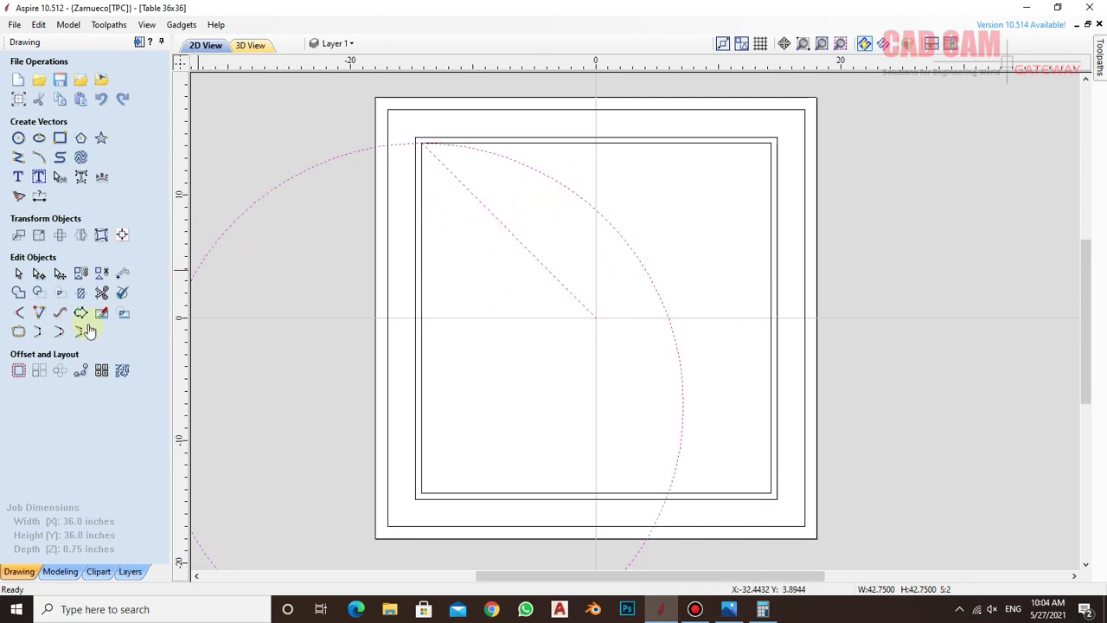
left_click(80, 235)
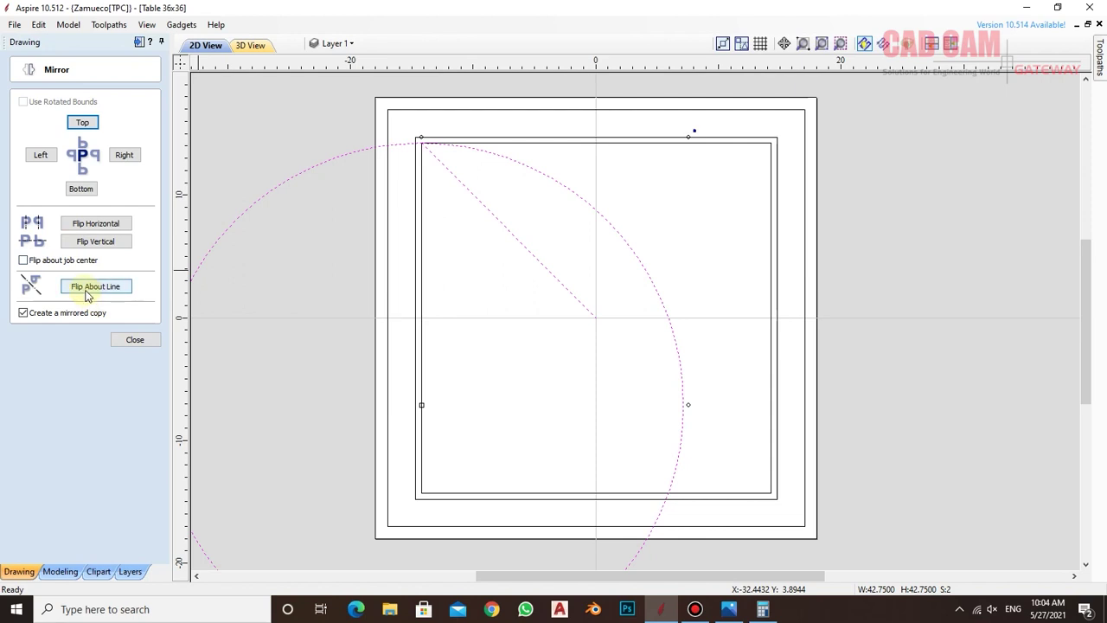
left_click(88, 295)
scroll(485, 267, "down", 2)
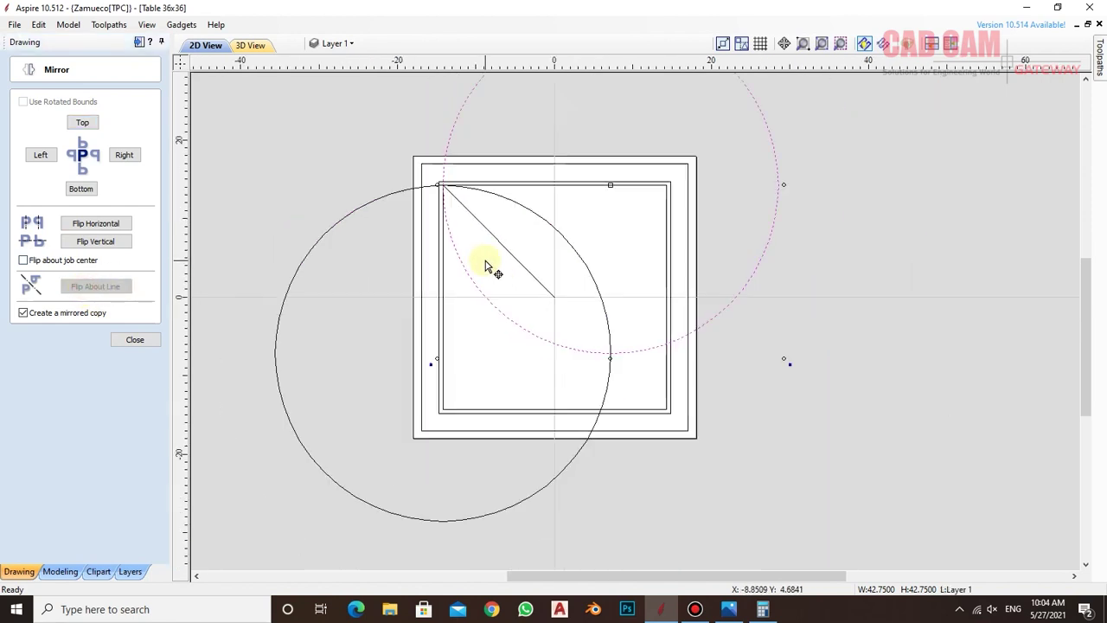
scroll(485, 266, "down", 1)
scroll(491, 267, "up", 1)
scroll(515, 271, "up", 1)
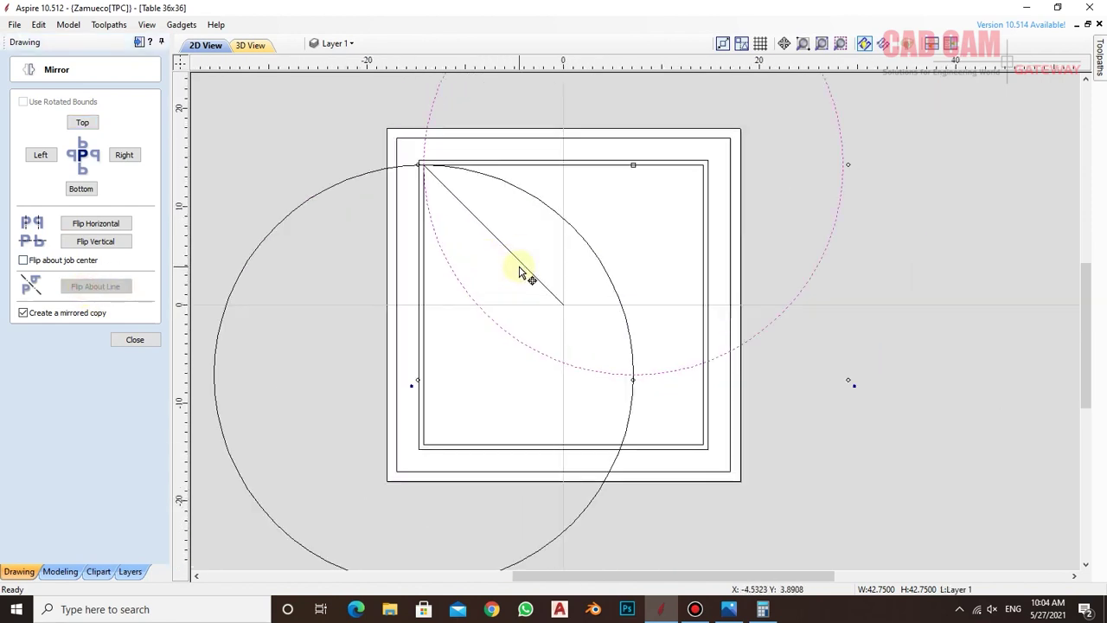
scroll(519, 273, "up", 1)
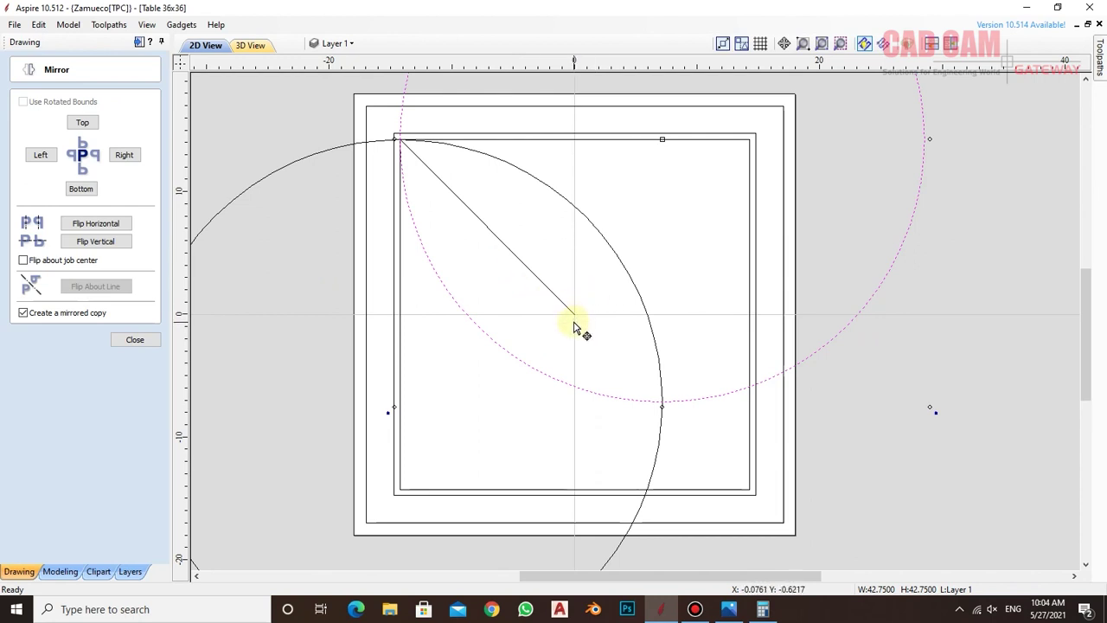
left_click(134, 339)
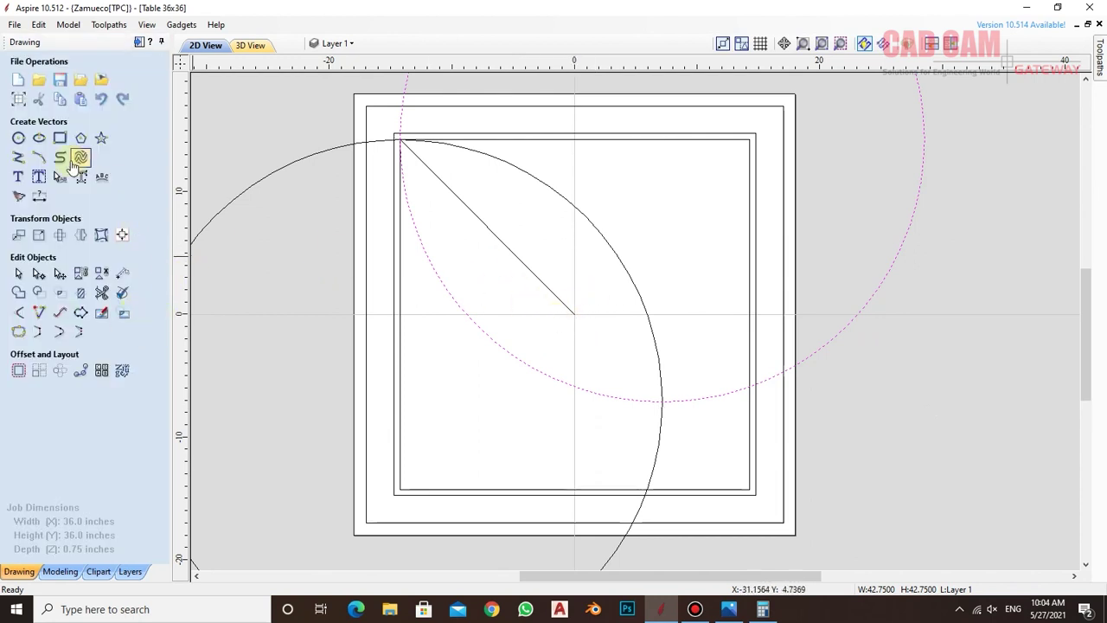
- Draw a 5.9025 in radius circle centred at X 0, Y 0, then delete the diagonal line
left_click(18, 138)
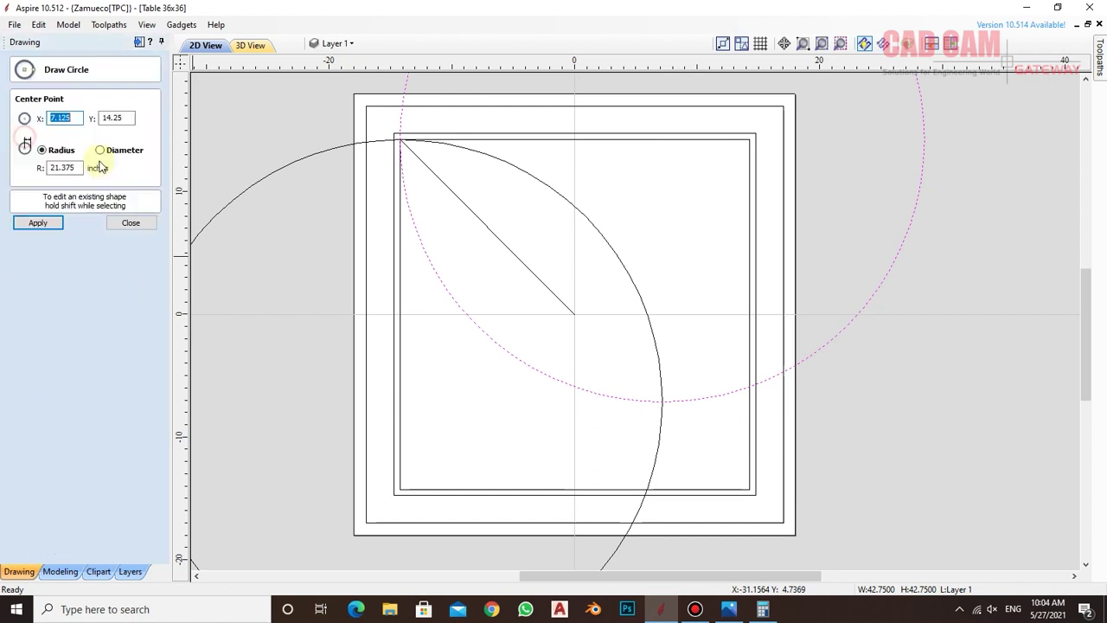
left_click(575, 314)
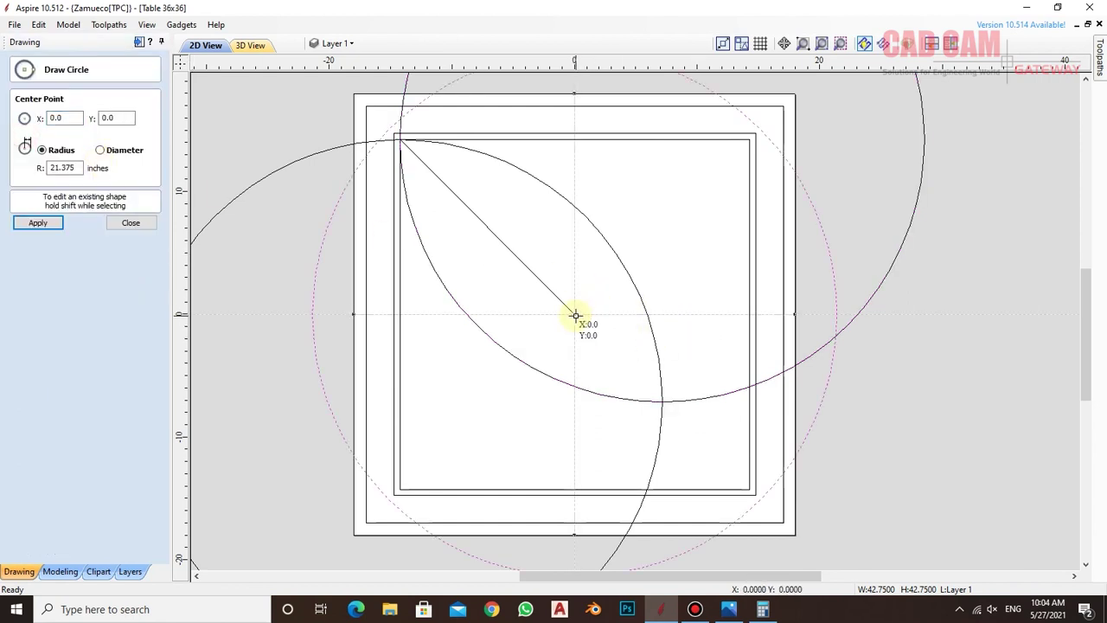
left_click(574, 315)
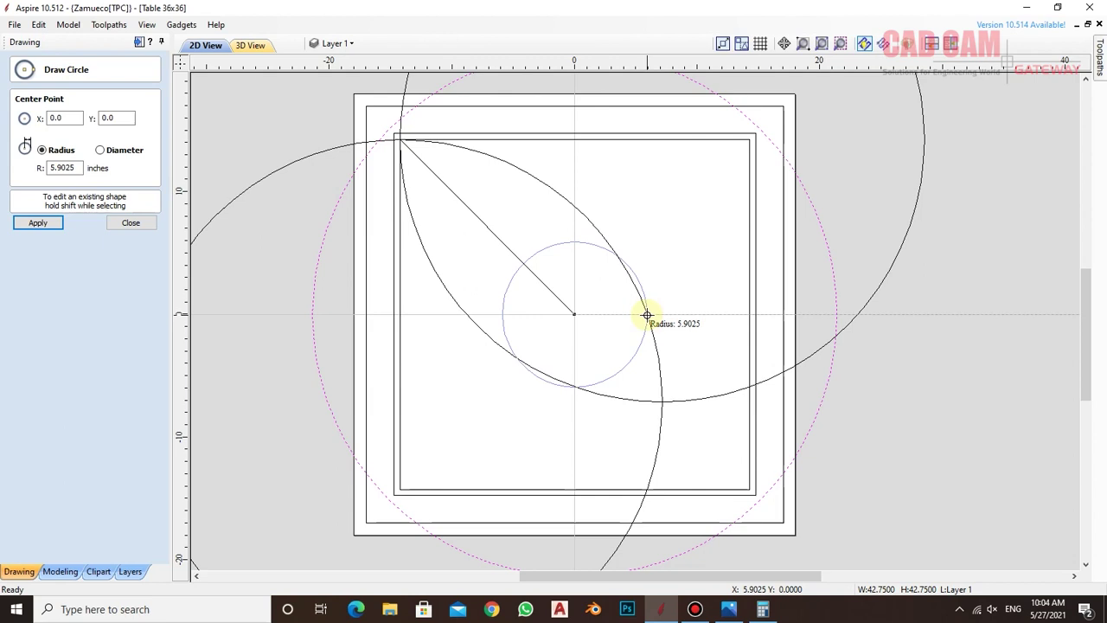
left_click(647, 315)
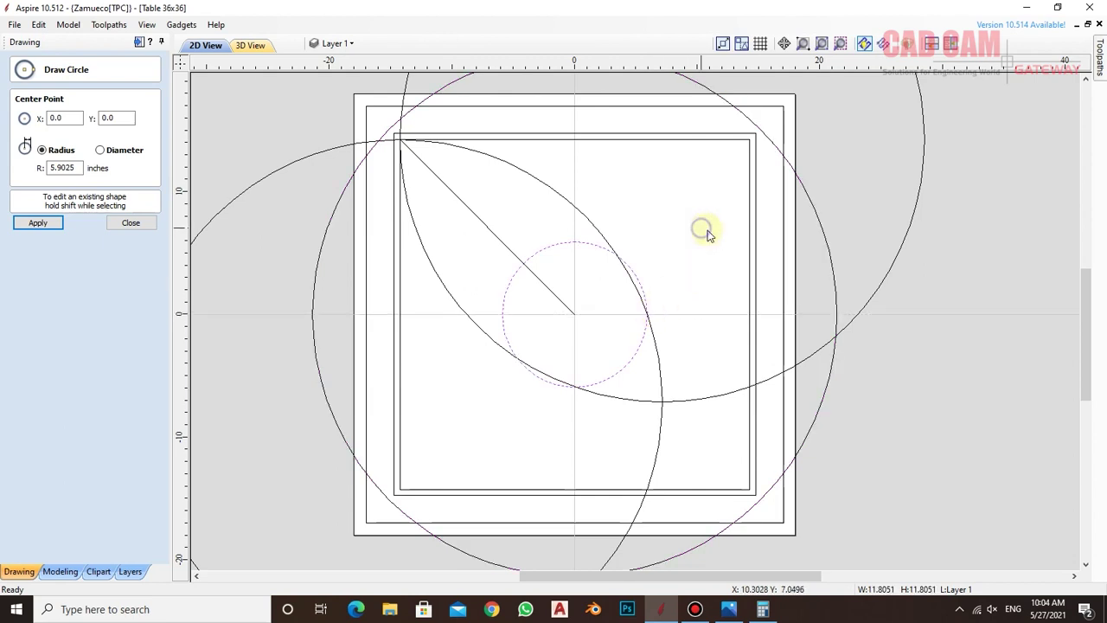
key("Escape")
key("Escape")
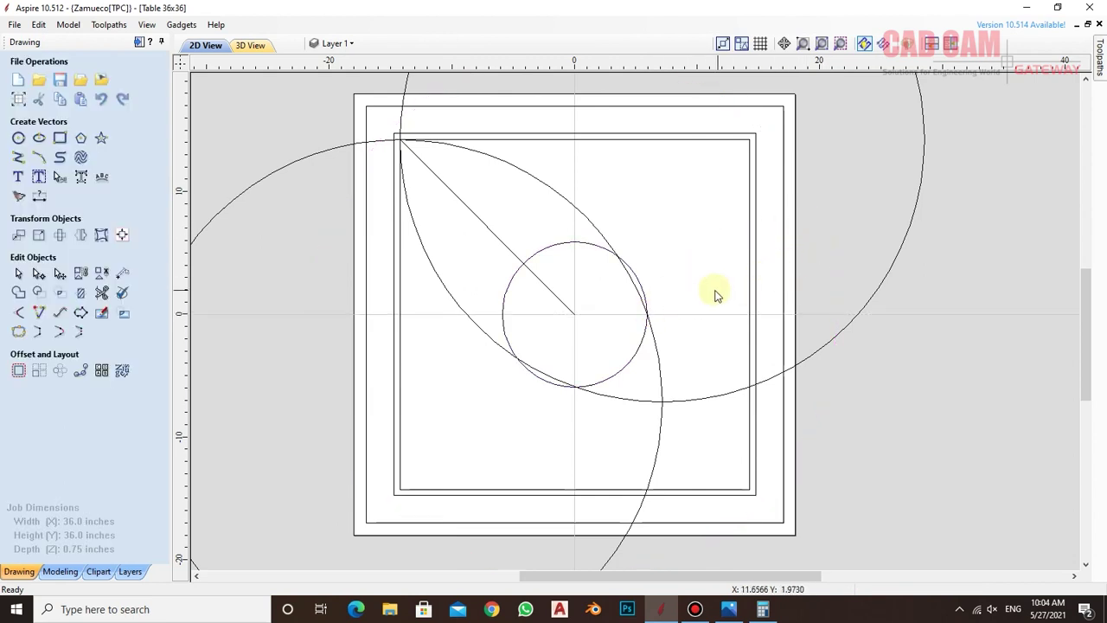
left_click(440, 181)
key("Delete")
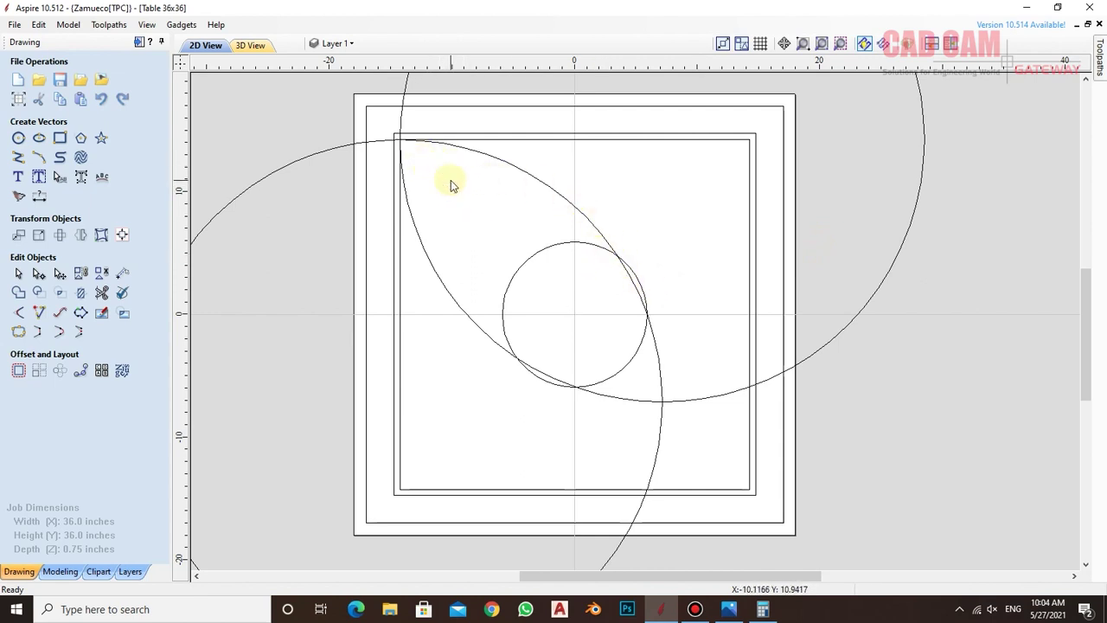
- With Interactive Vector Trim, cut away the arcs beside and below the central circle
left_click(102, 292)
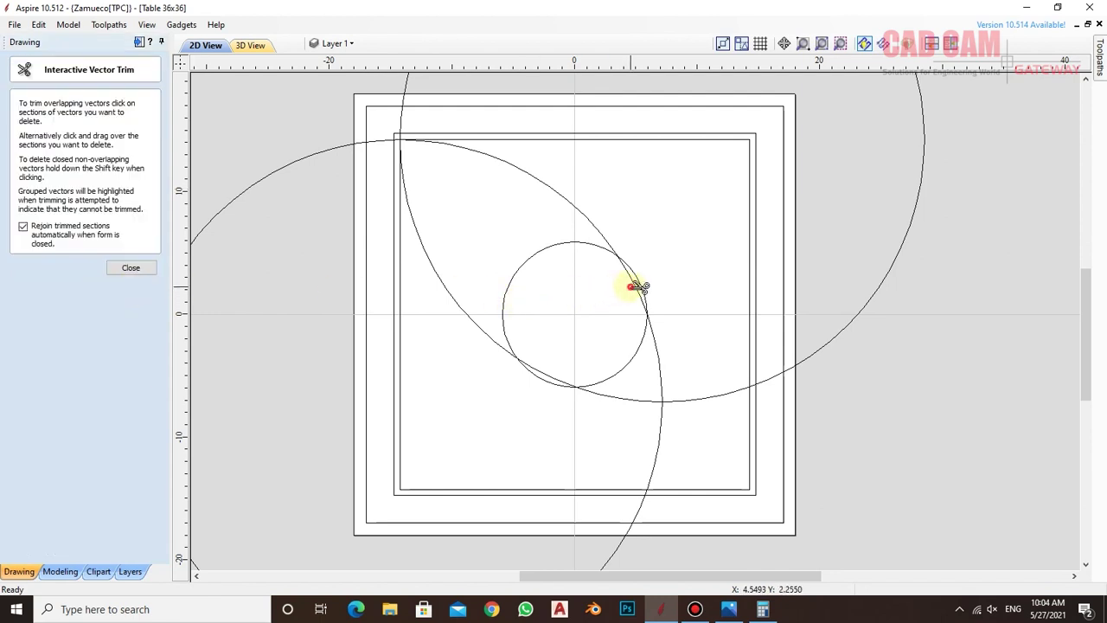
left_click(549, 372)
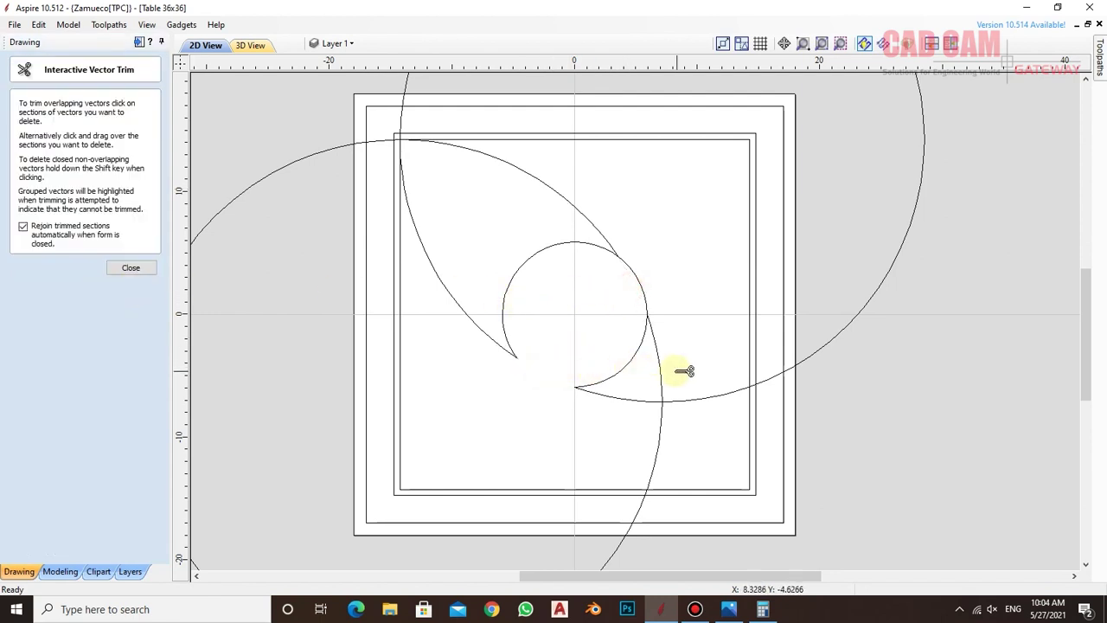
scroll(550, 377, "up", 1)
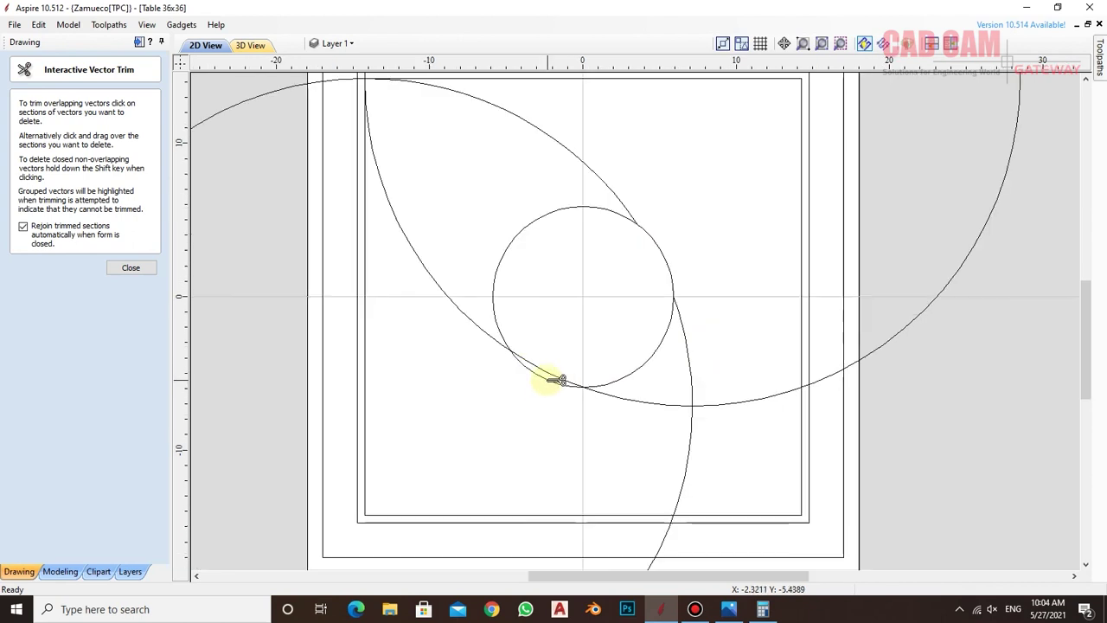
scroll(556, 375, "up", 1)
left_click(558, 370)
scroll(752, 355, "down", 2)
scroll(761, 362, "down", 1)
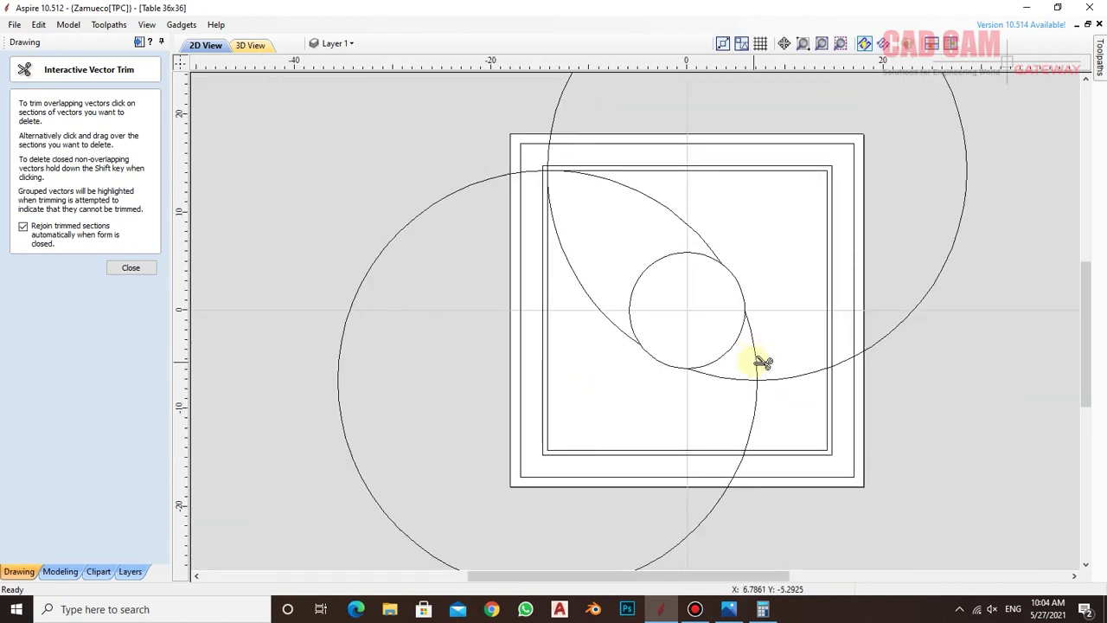
- Trim the arcs running to the inner square's right and bottom edges and the short top-left arc, then finish trimming
left_click(756, 395)
left_click(781, 378)
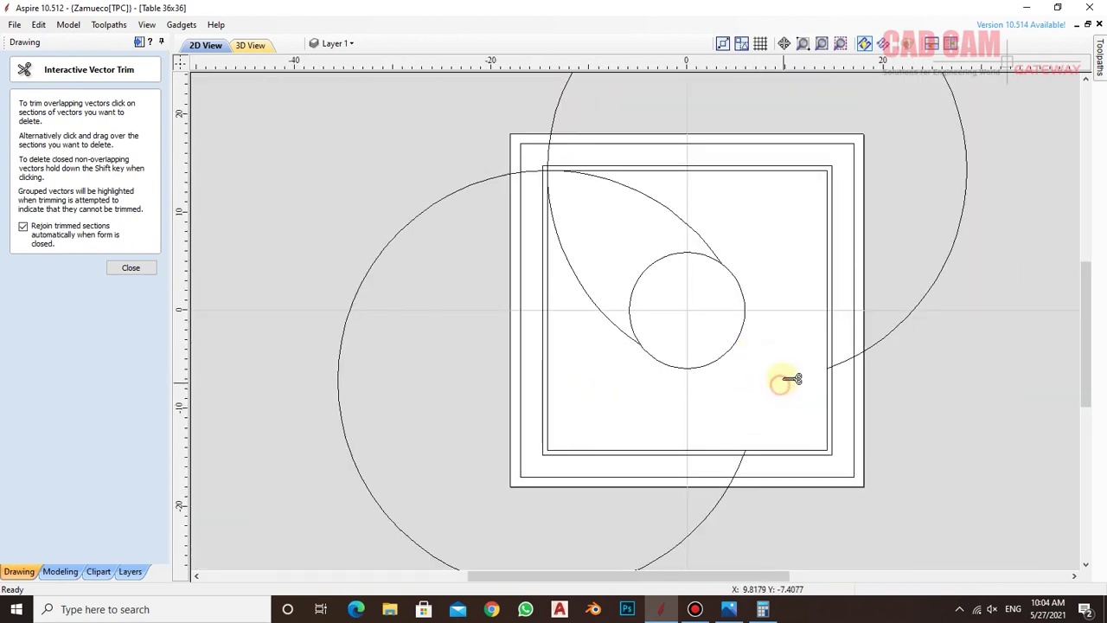
scroll(553, 165, "up", 3)
scroll(542, 176, "up", 3)
scroll(548, 205, "up", 2)
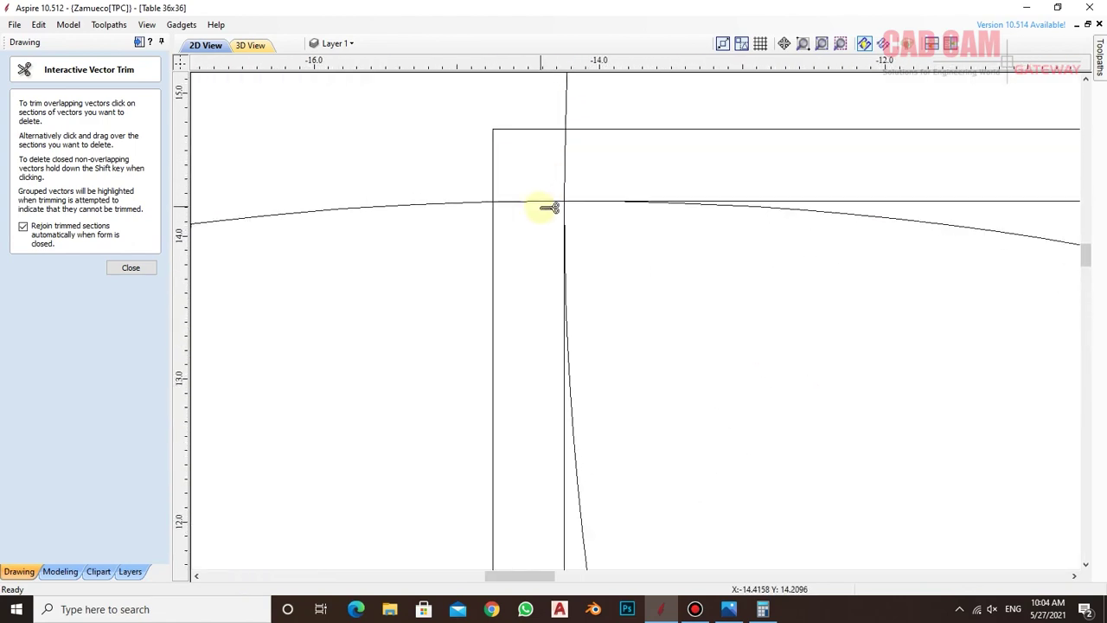
left_click(542, 204)
scroll(569, 178, "down", 2)
scroll(536, 171, "down", 2)
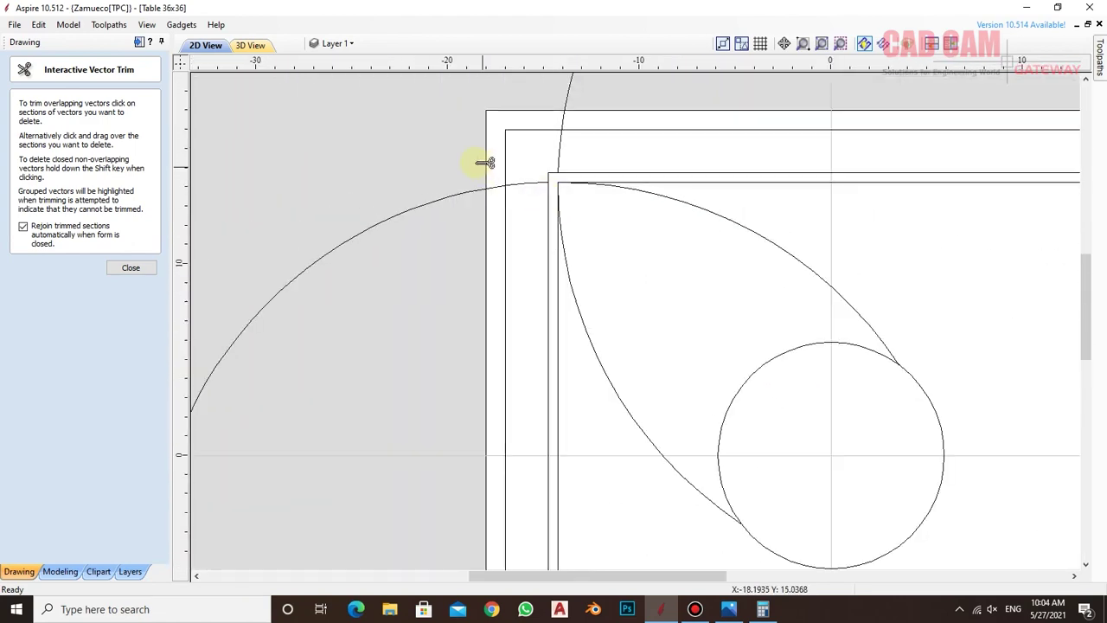
right_click(478, 160)
- Delete the leftover large upper-right and lower-left circles
scroll(488, 184, "down", 5)
left_click(761, 230)
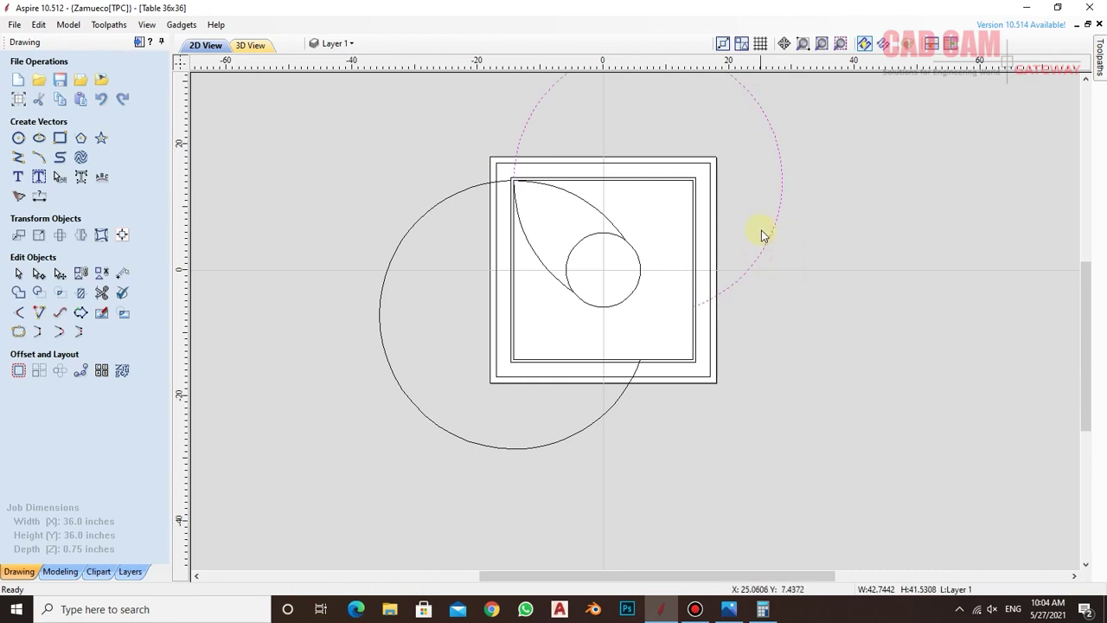
key("Delete")
left_click(410, 355)
key("Delete")
scroll(583, 210, "up", 1)
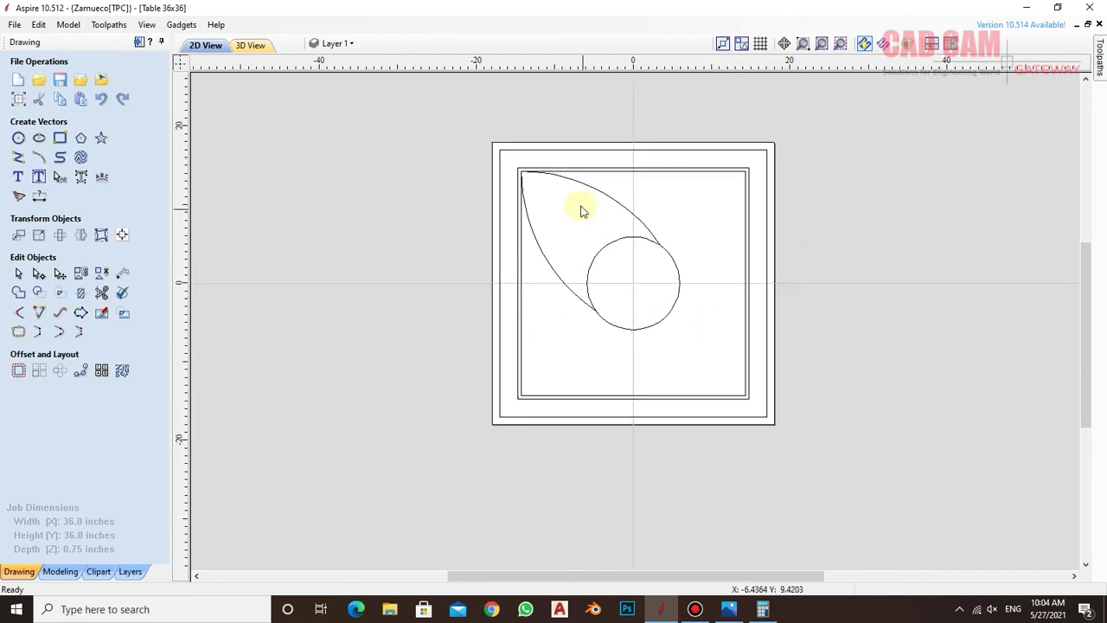
scroll(558, 171, "up", 3)
scroll(555, 161, "up", 2)
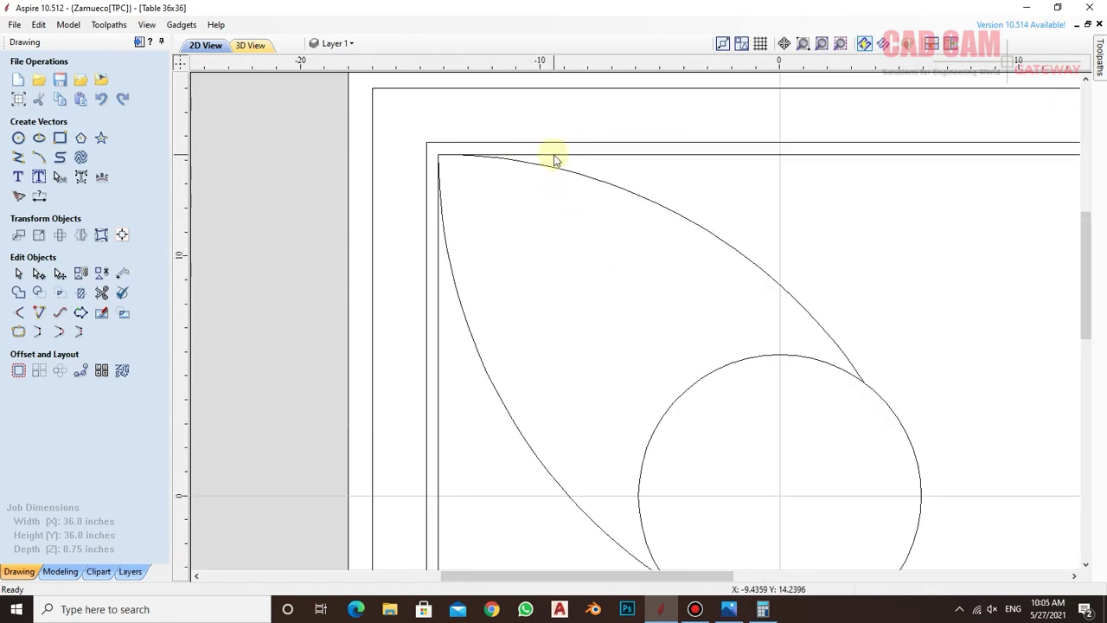
scroll(541, 162, "down", 1)
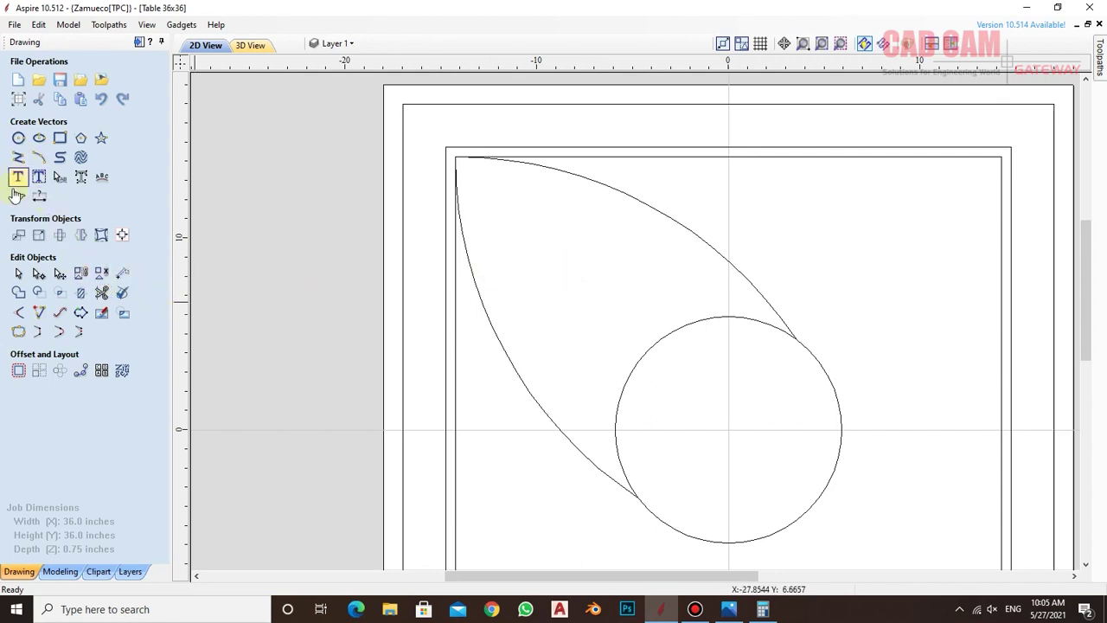
- Offset the teardrop outline 0.125 in to both sides, creating a banded outline
left_click(18, 370)
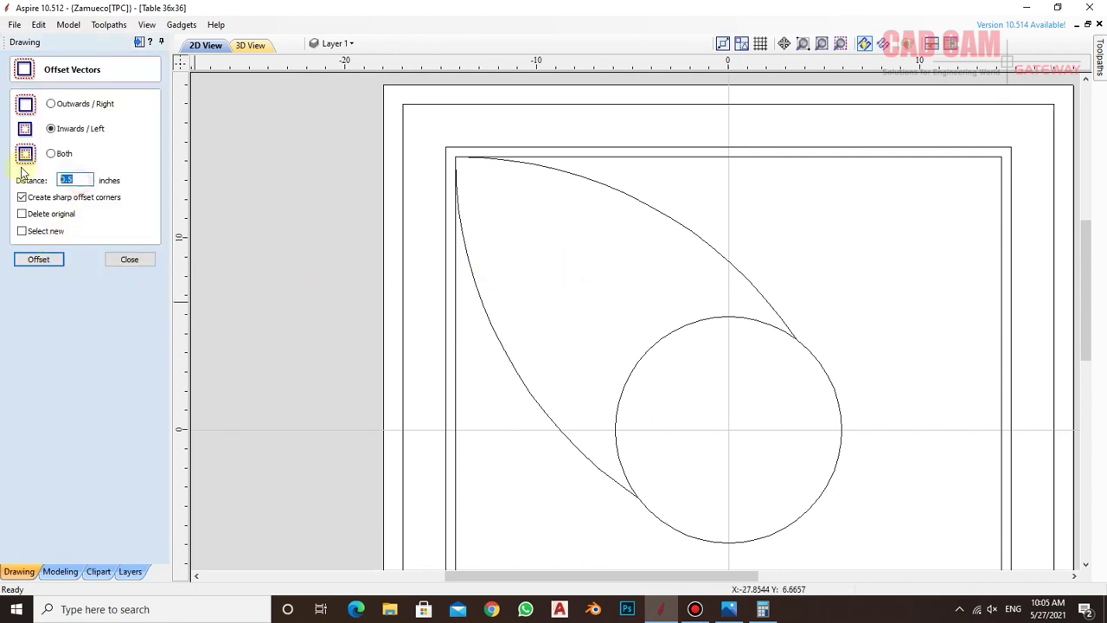
type(".")
left_click(52, 154)
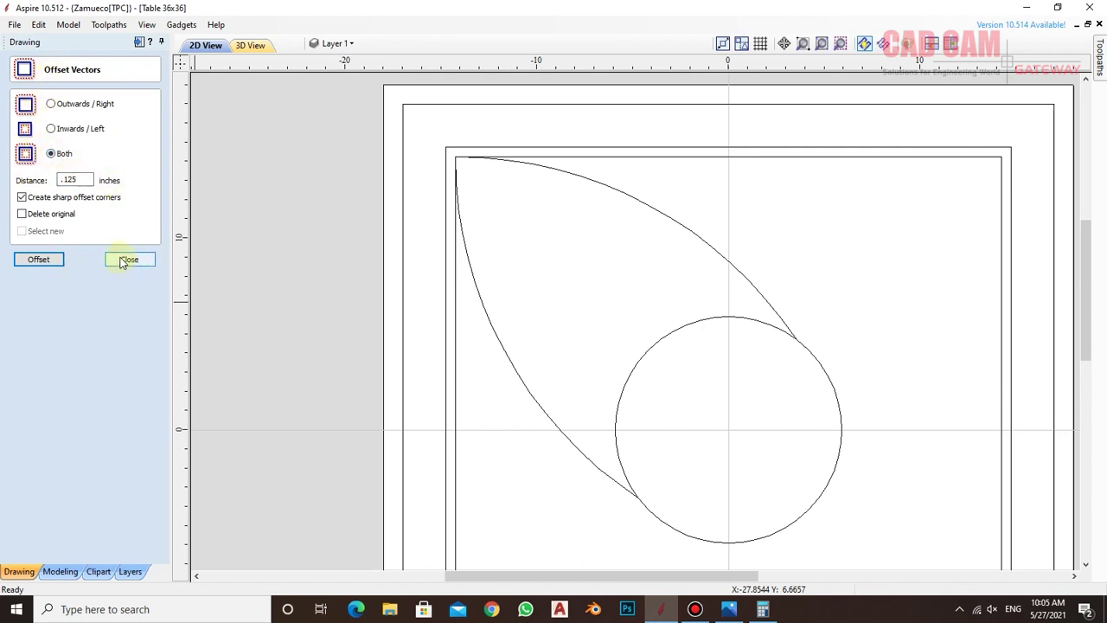
left_click(619, 196)
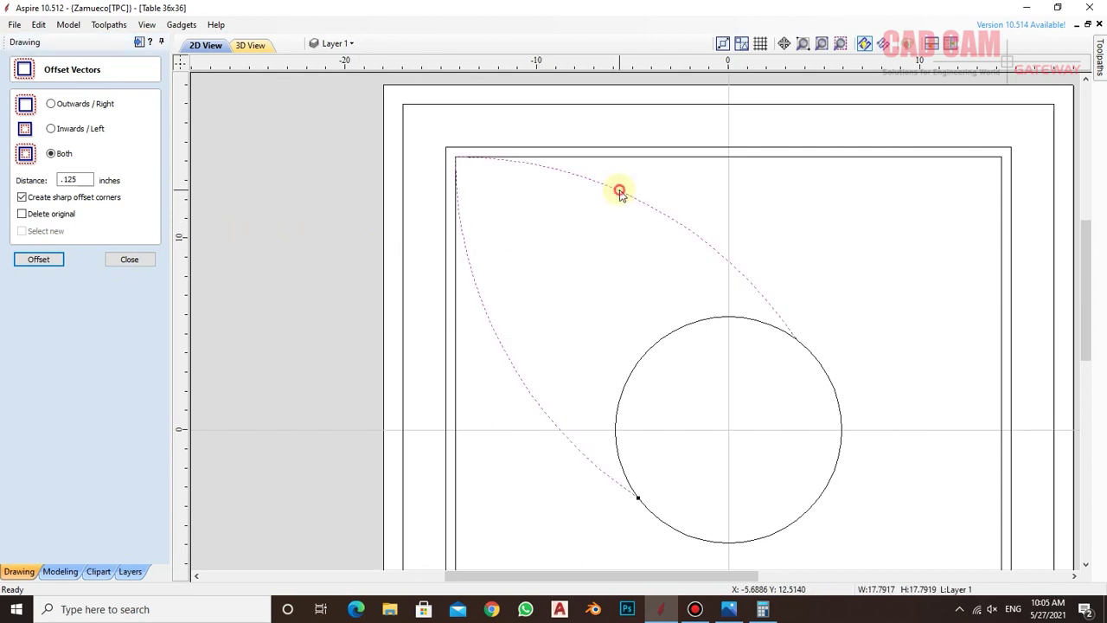
left_click(49, 264)
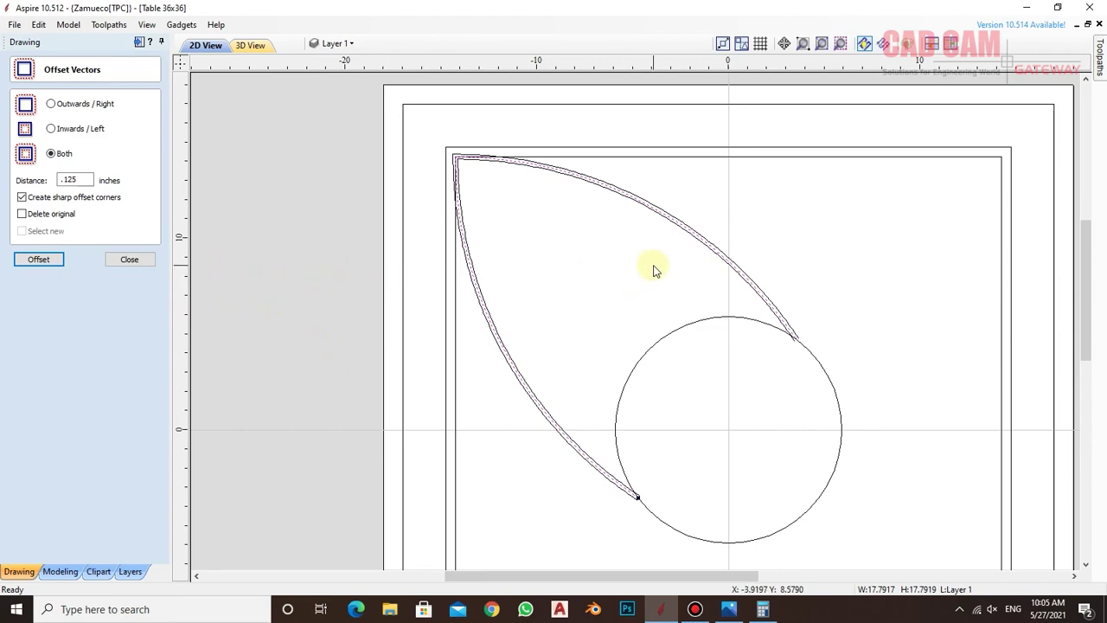
- Deselect the banded teardrop and bring up the layer list
scroll(663, 234, "up", 2)
scroll(662, 218, "up", 2)
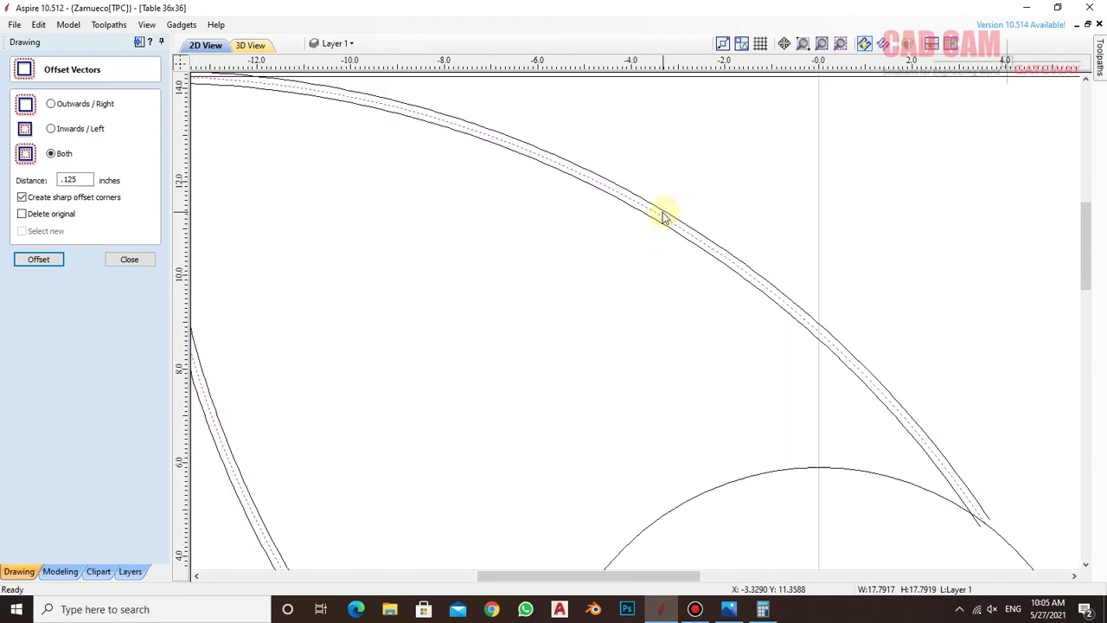
scroll(660, 218, "down", 2)
scroll(660, 218, "down", 1)
scroll(660, 218, "up", 1)
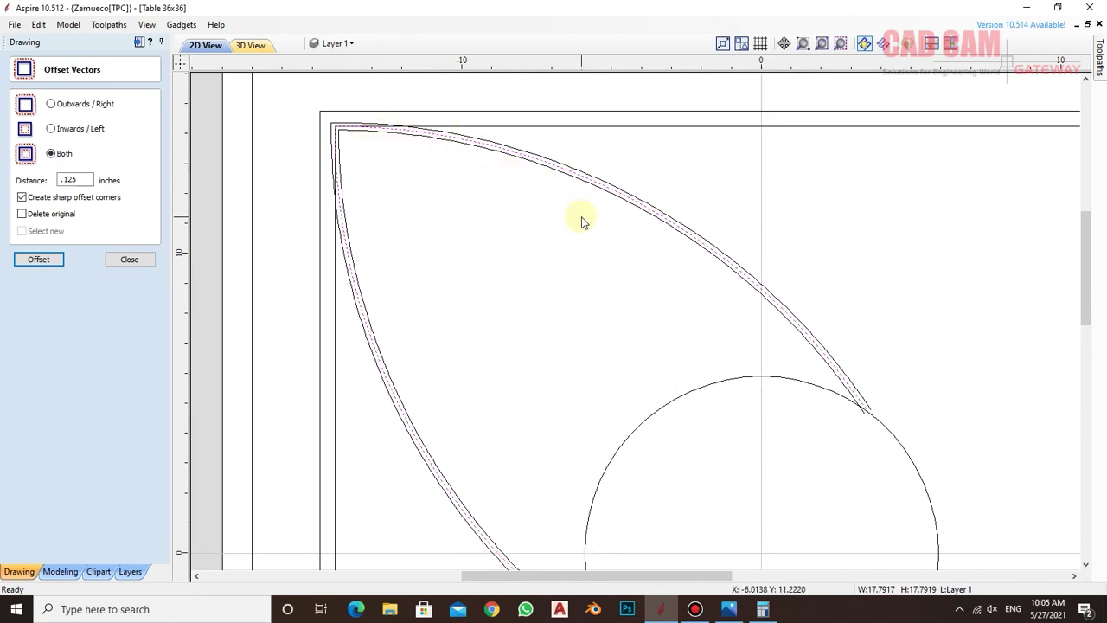
scroll(581, 222, "down", 2)
scroll(582, 222, "down", 1)
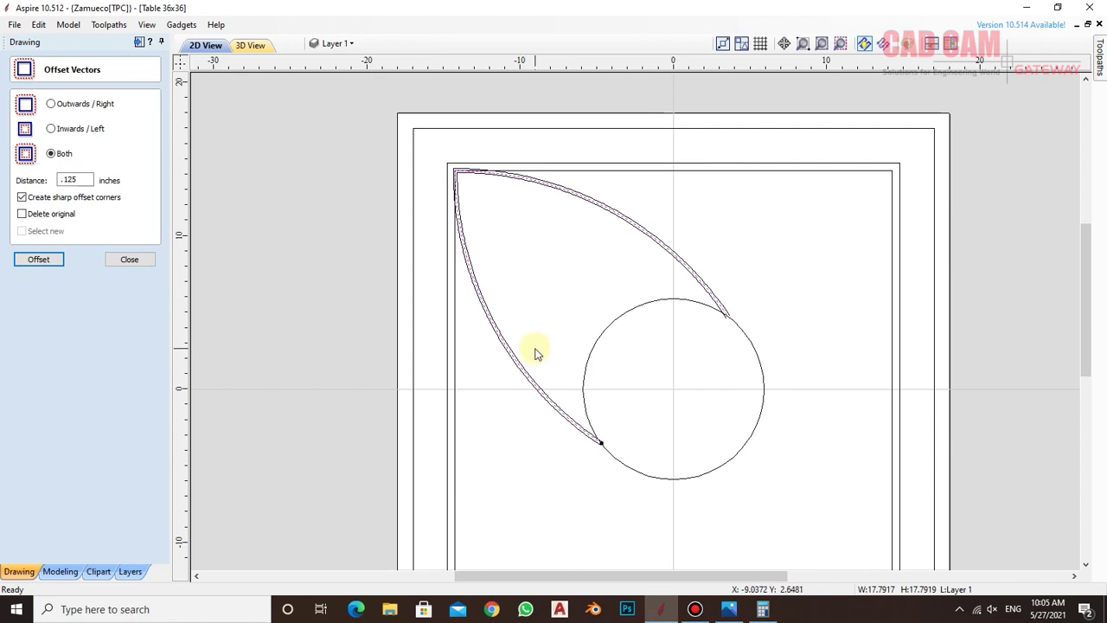
left_click(527, 322)
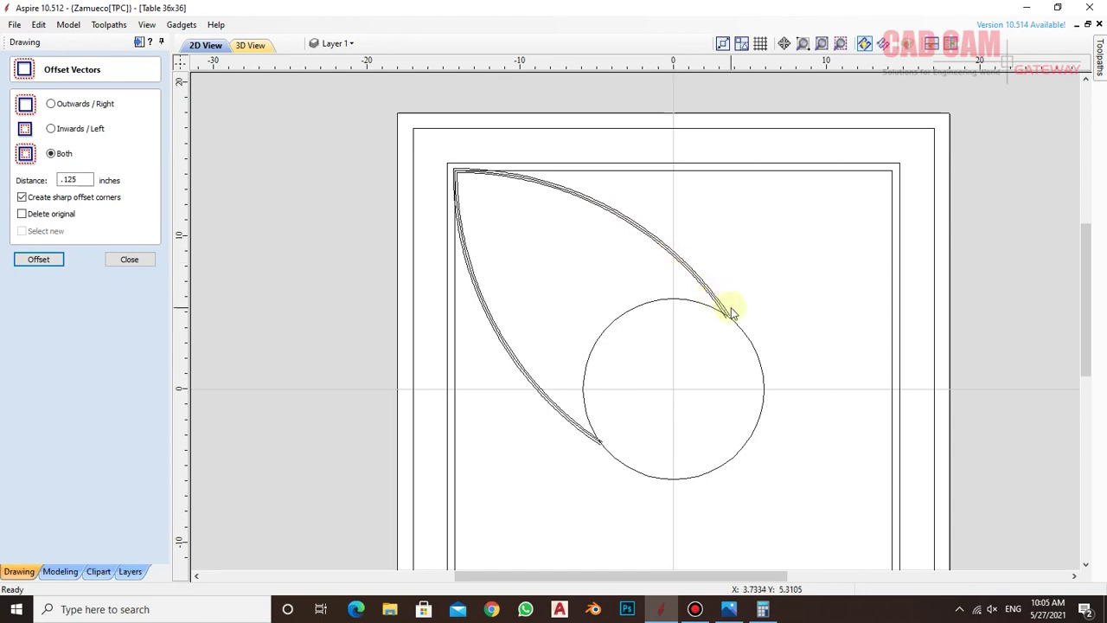
scroll(724, 337, "down", 2)
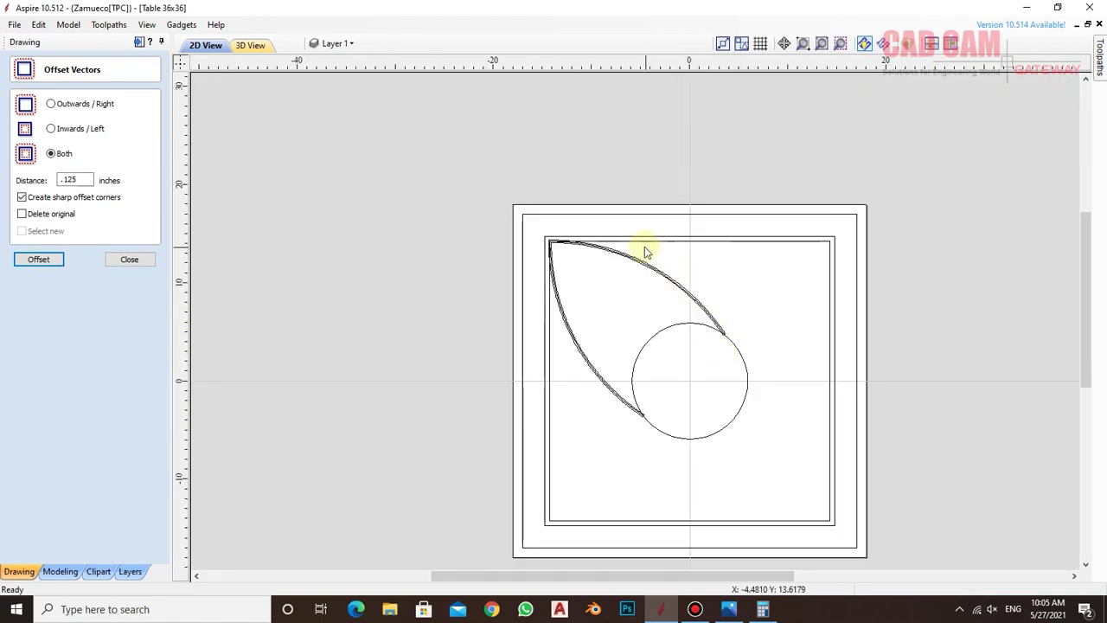
scroll(623, 248, "up", 2)
left_click(337, 44)
- Make the DESIGN layer visible to compare the teardrop against the Greek-key border
left_click(334, 93)
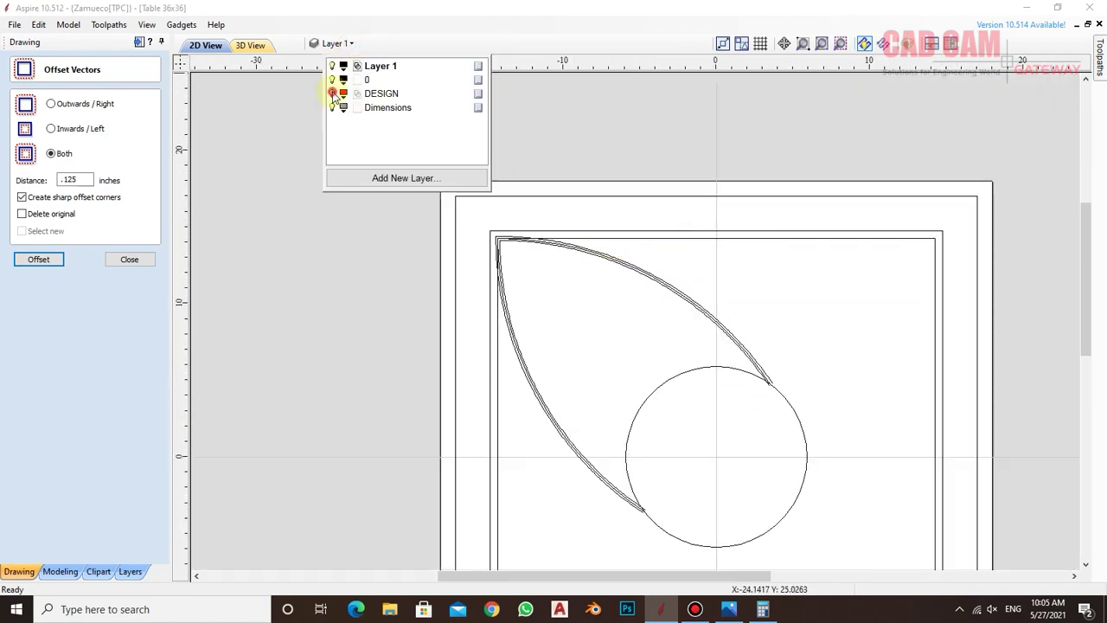
scroll(540, 247, "up", 2)
scroll(580, 237, "up", 2)
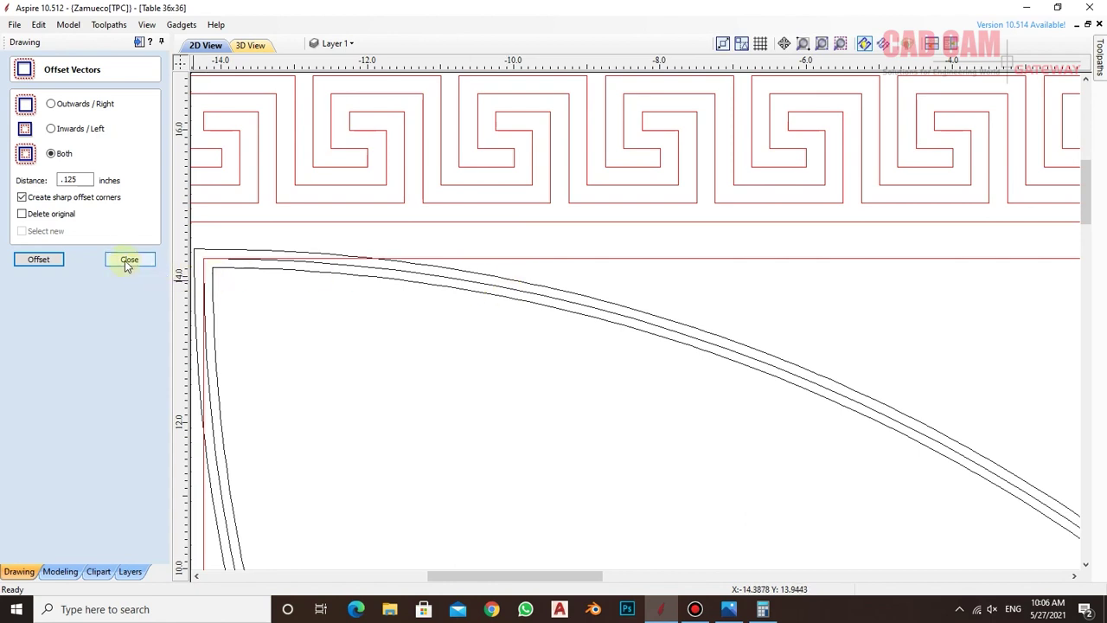
- Hide the DESIGN layer's Greek-key border again and zoom back out
left_click(344, 43)
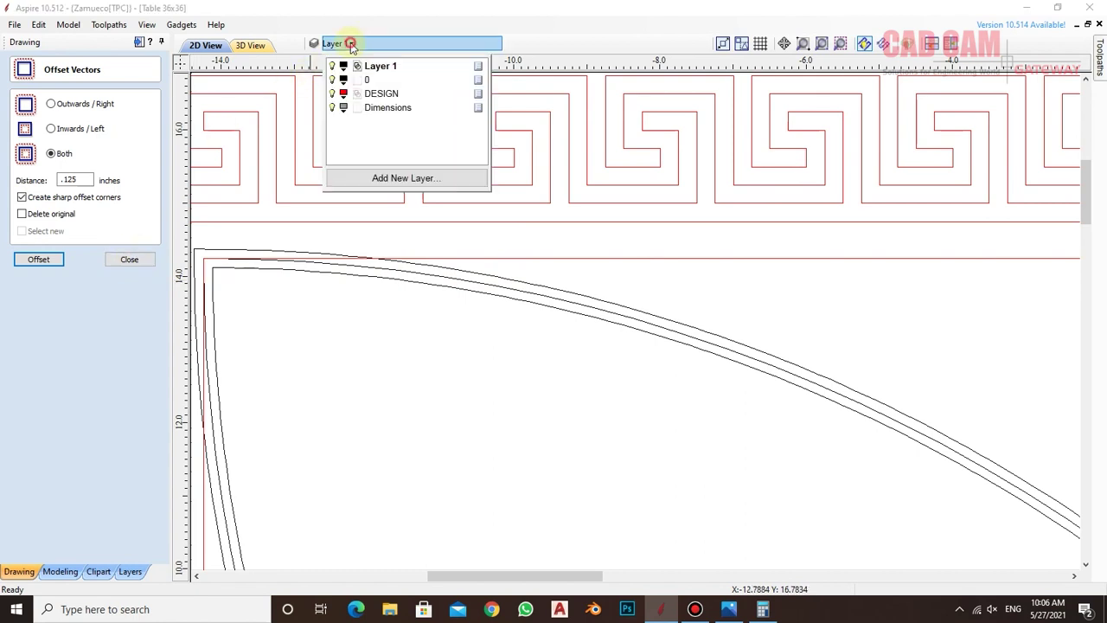
left_click(333, 93)
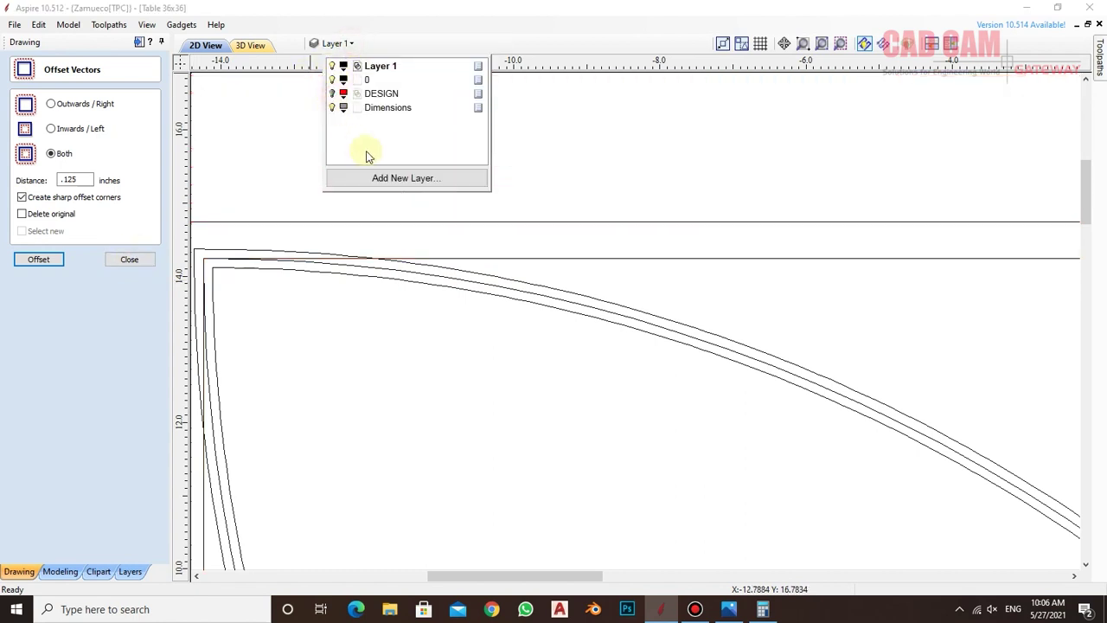
scroll(495, 266, "down", 1)
scroll(495, 266, "down", 1)
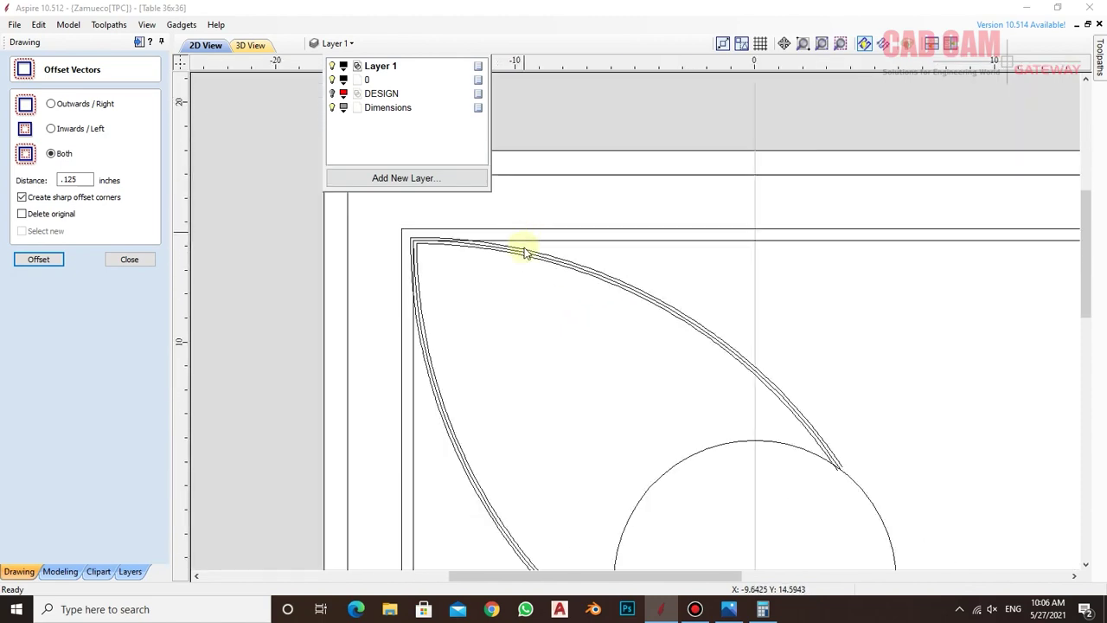
scroll(526, 252, "down", 1)
left_click(544, 116)
scroll(539, 213, "down", 1)
scroll(689, 363, "up", 2)
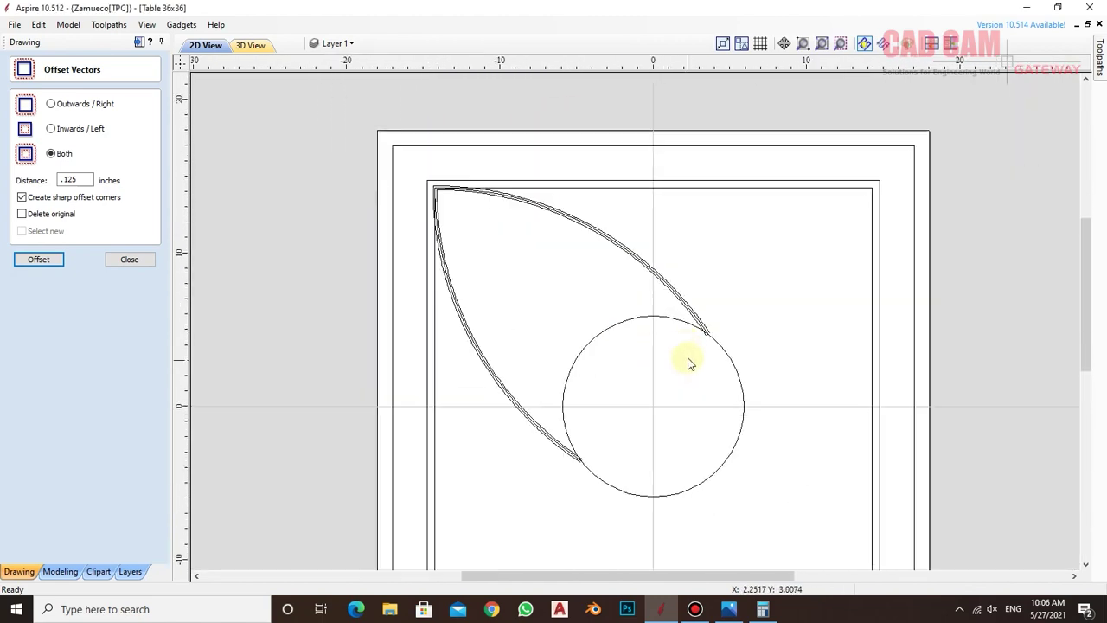
scroll(699, 341, "up", 1)
scroll(717, 329, "up", 2)
scroll(740, 343, "down", 2)
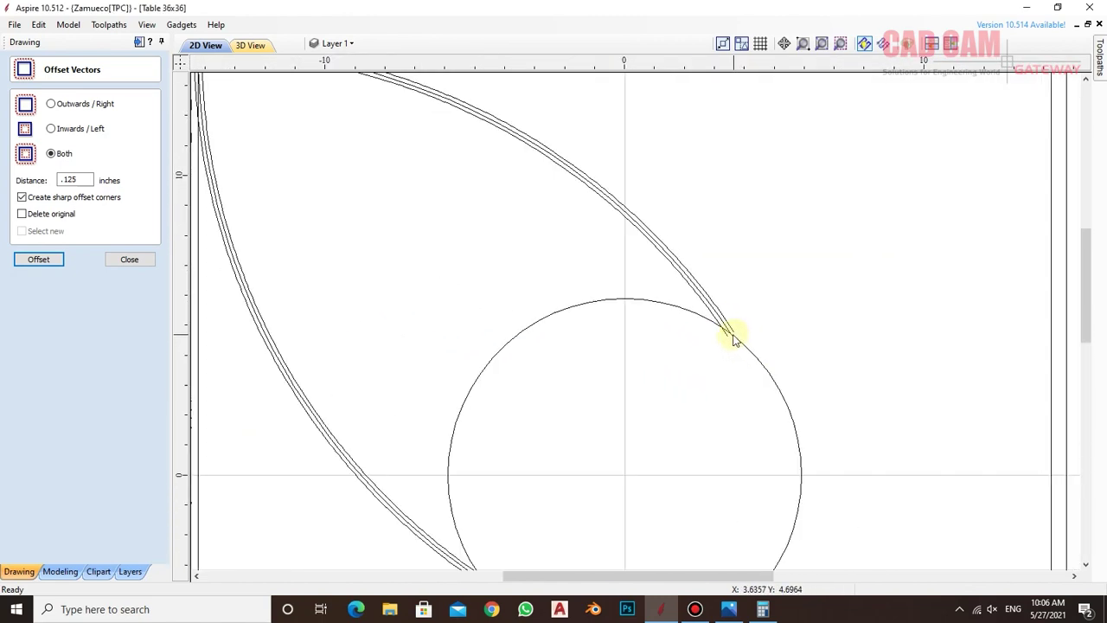
- Move the middle teardrop outline onto layer 0
left_click(716, 315)
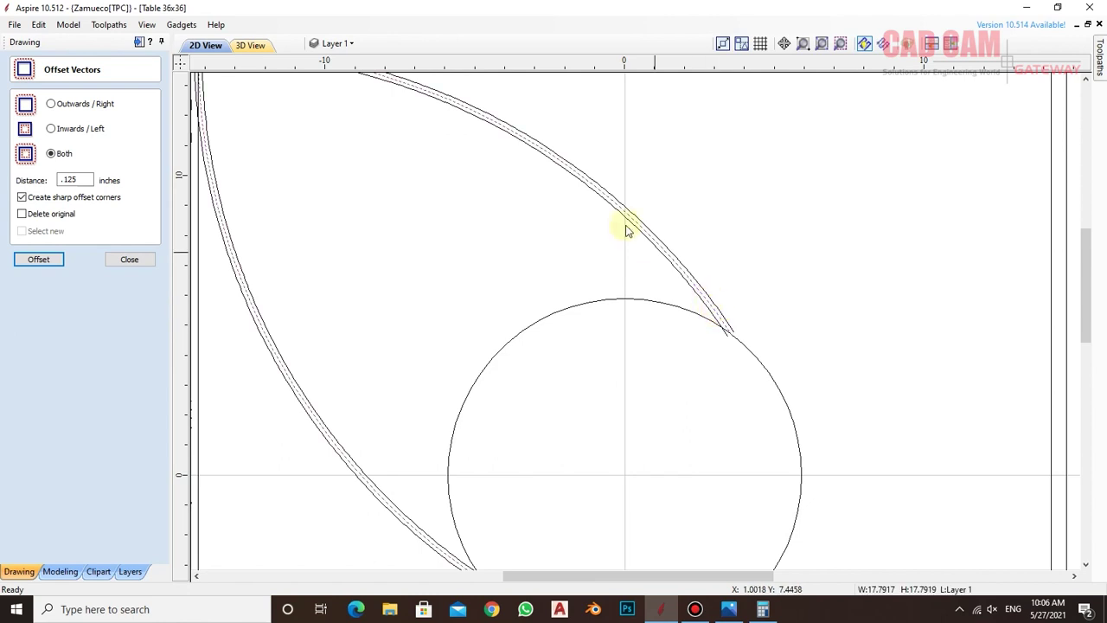
left_click(558, 212)
scroll(593, 240, "down", 3)
scroll(582, 206, "up", 2)
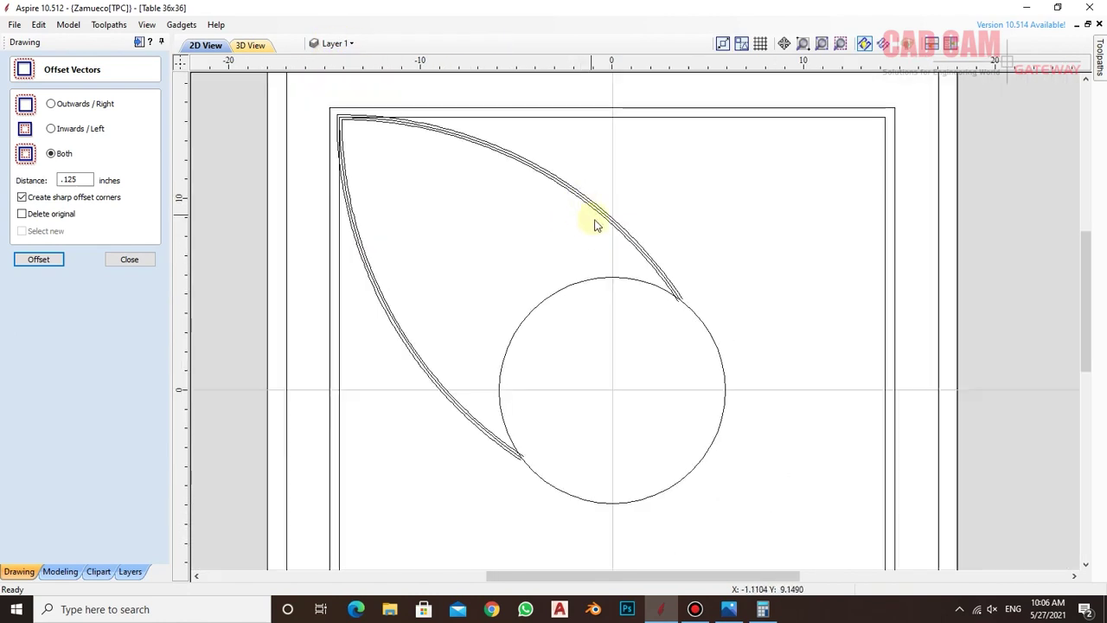
scroll(673, 286, "up", 2)
left_click(664, 285)
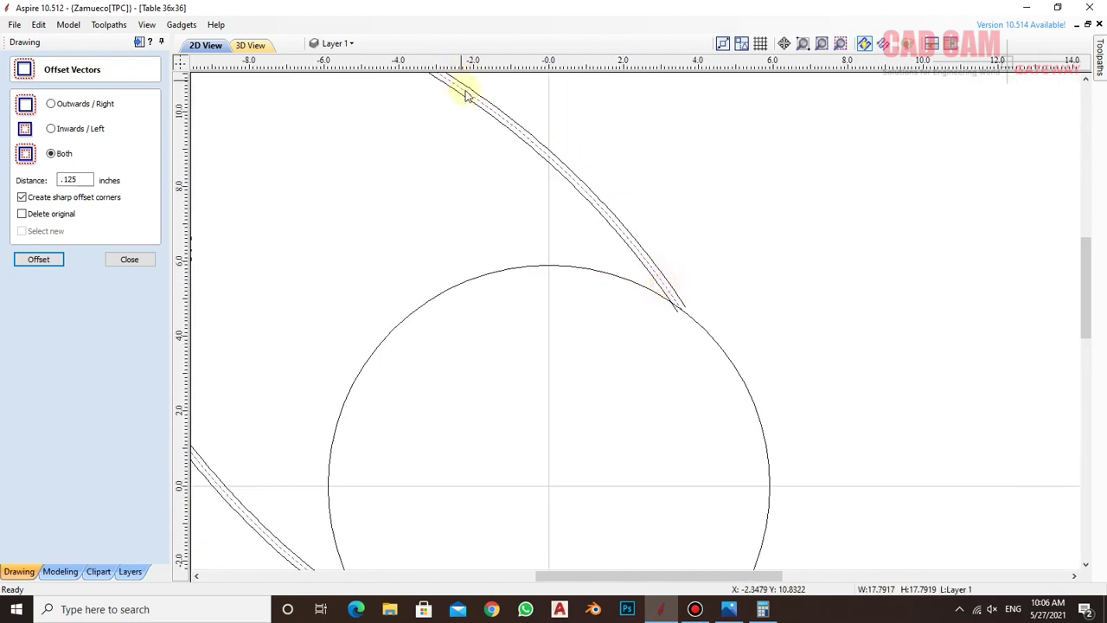
right_click(520, 130)
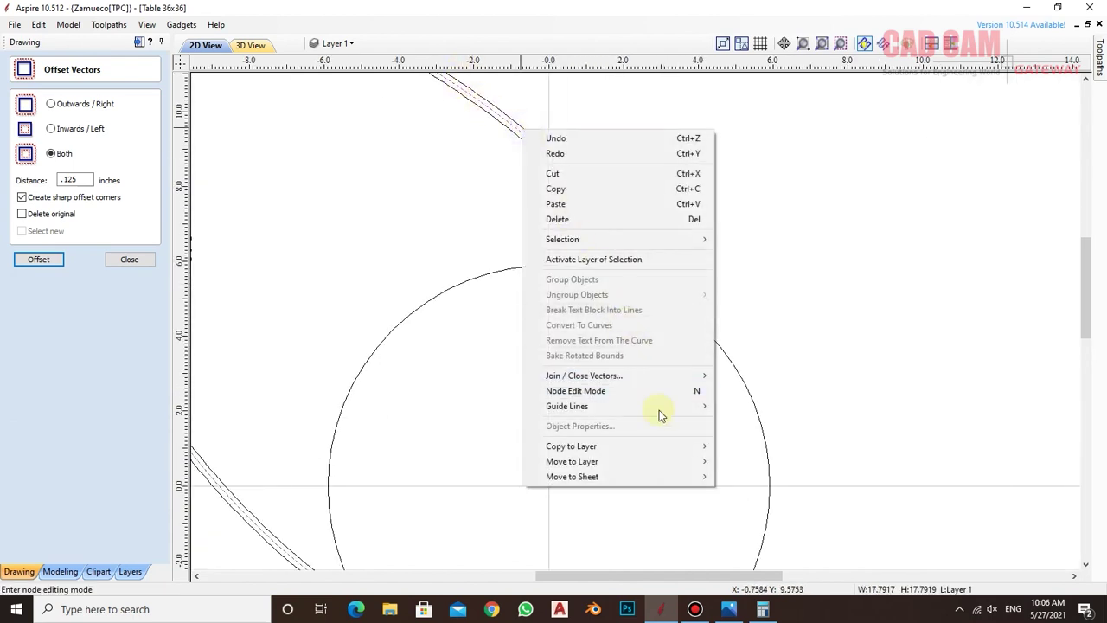
mouse_move(572, 461)
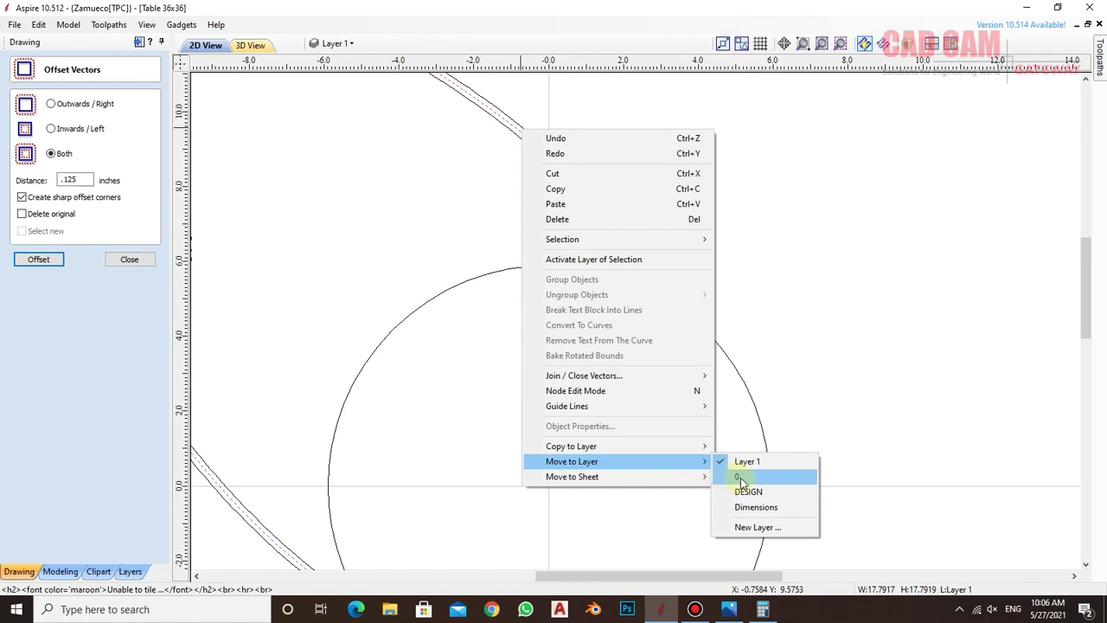
left_click(741, 478)
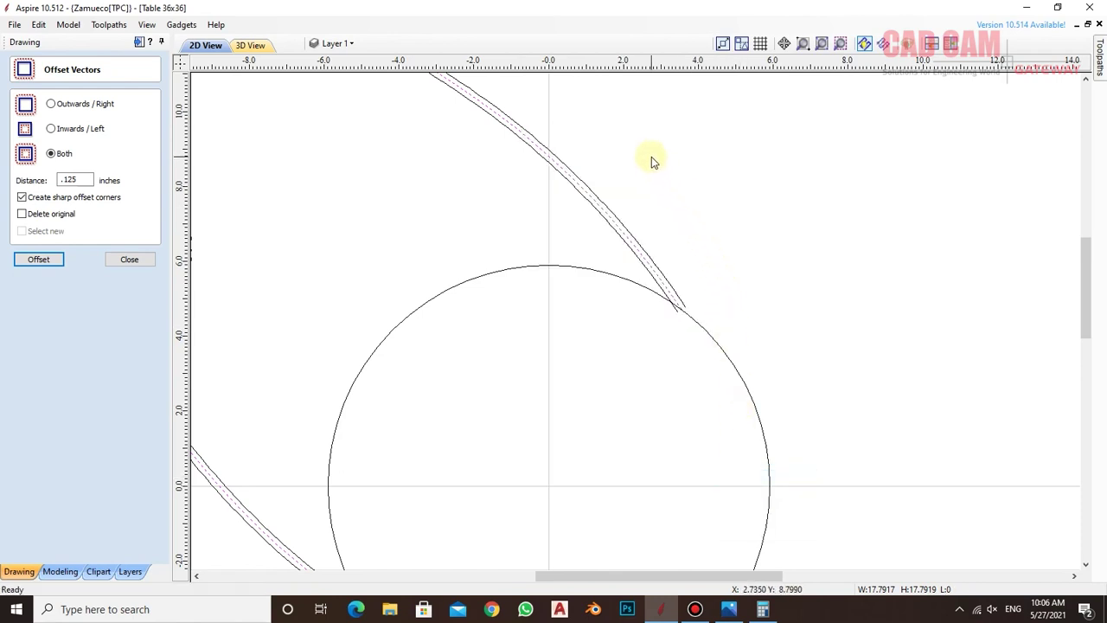
- Select the teardrop's inner and outer offset curves together
left_click(619, 235)
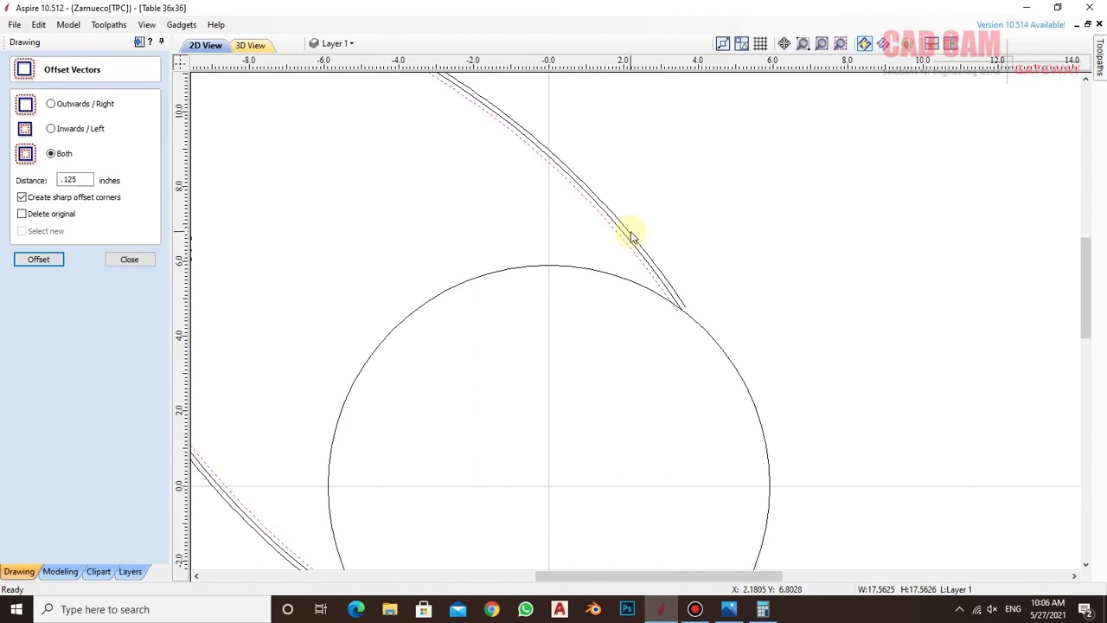
left_click(631, 237, "shift")
scroll(735, 276, "down", 2)
scroll(697, 275, "down", 2)
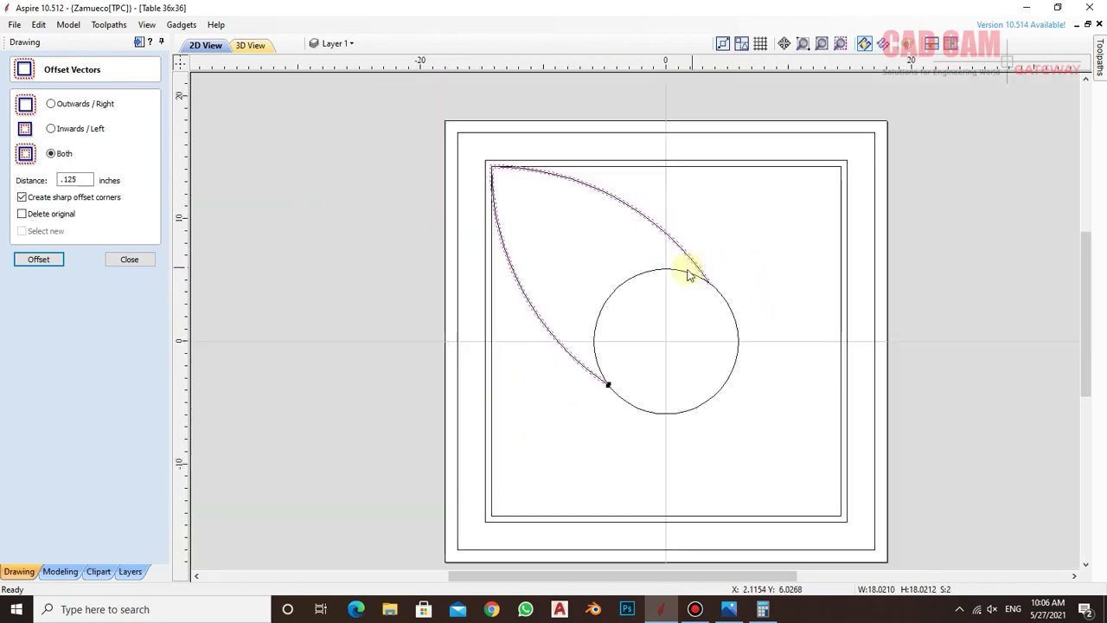
- Circular-copy the offset teardrop 36 times as a group around centre X 0, then discard the ring
left_click(128, 260)
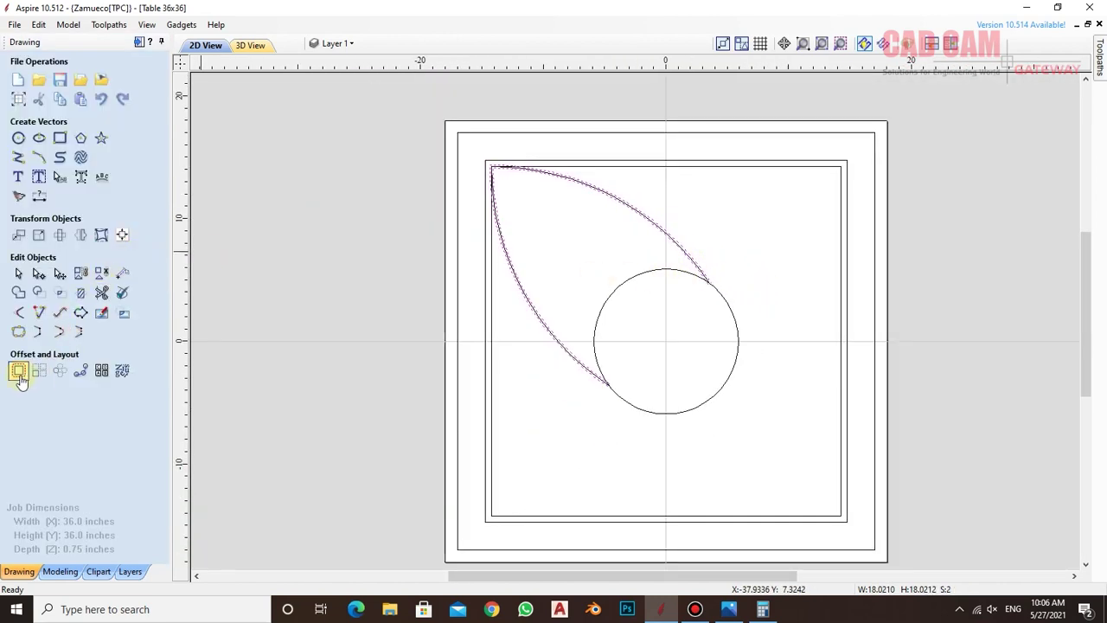
left_click(57, 371)
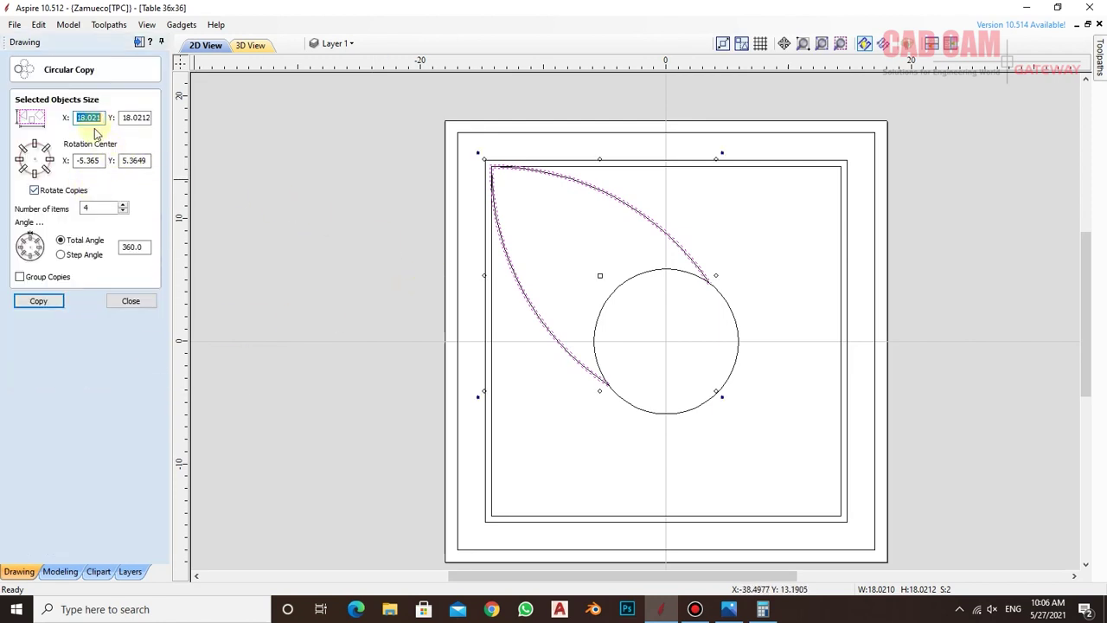
left_click(100, 159)
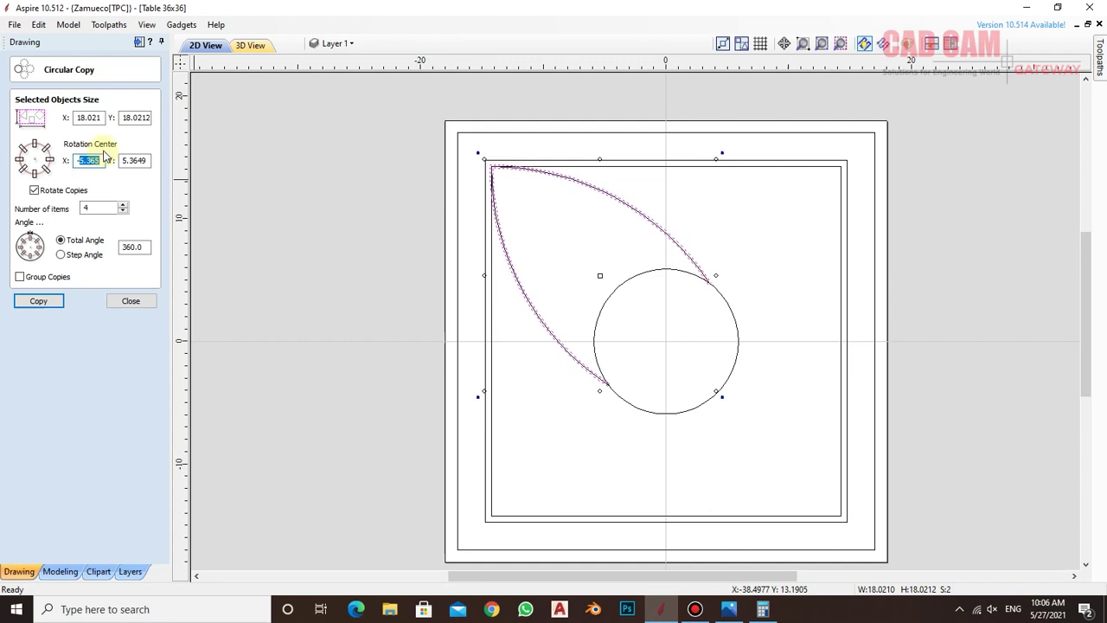
type("-0")
type("0")
double_click(97, 207)
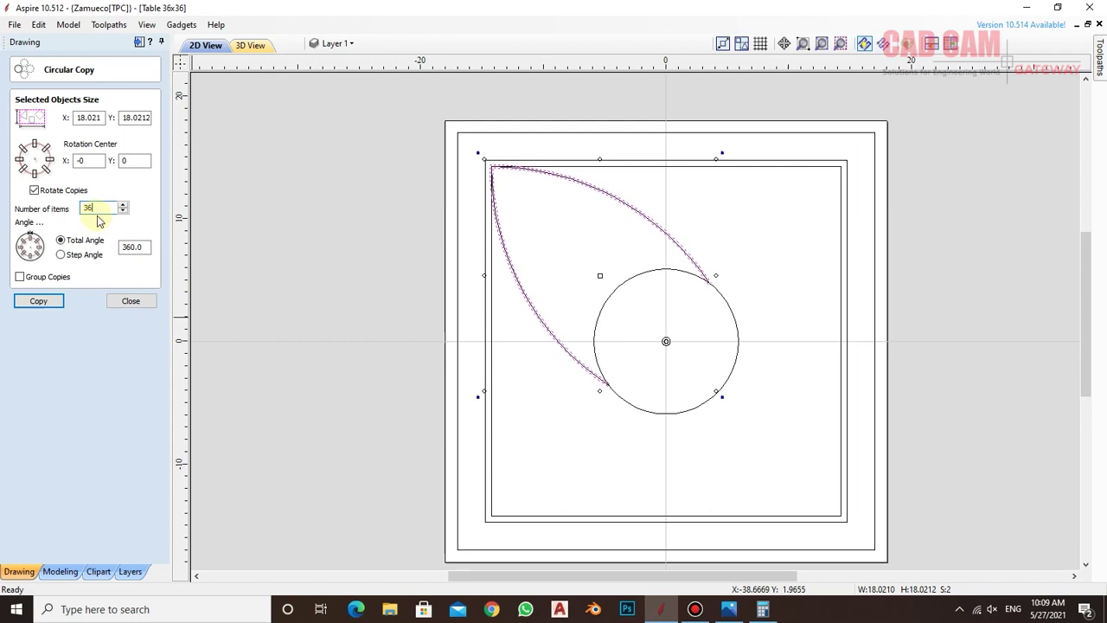
left_click(39, 277)
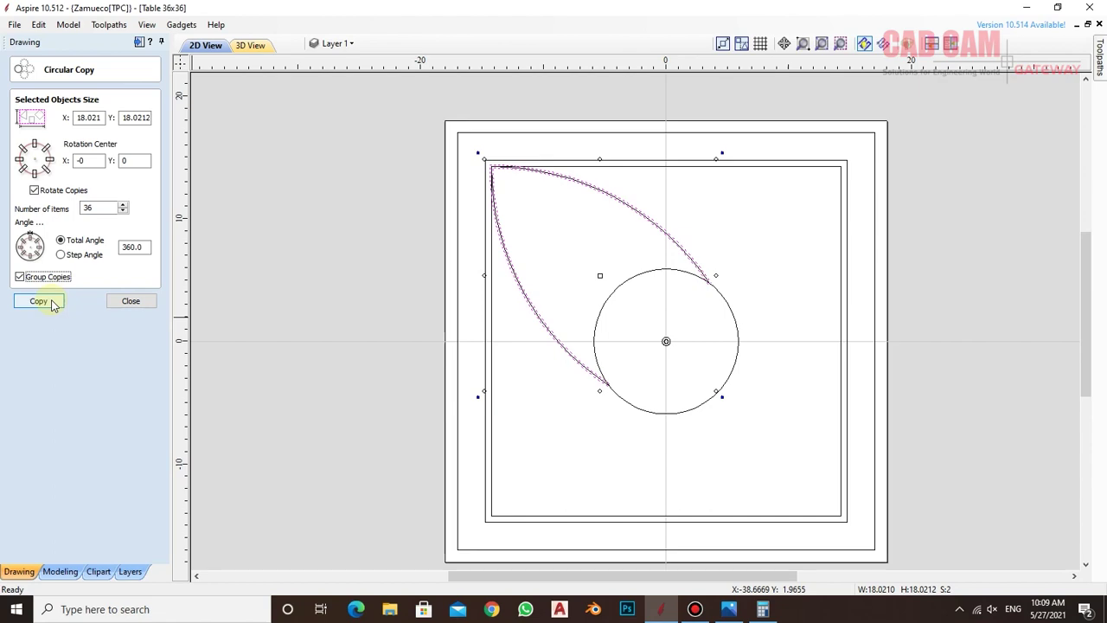
left_click(39, 301)
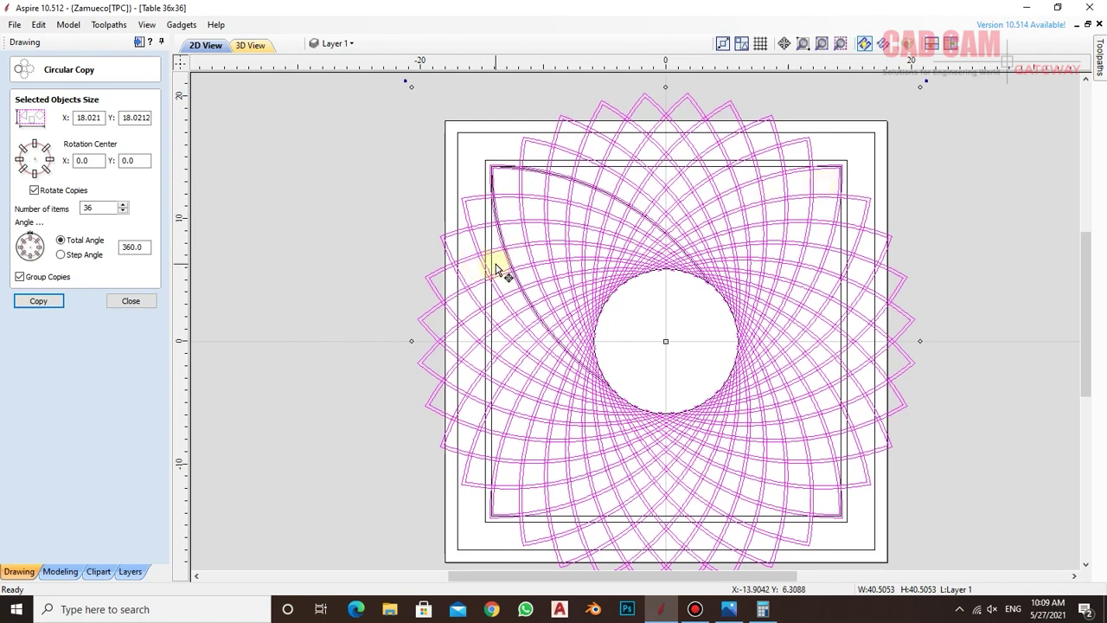
left_click(559, 348)
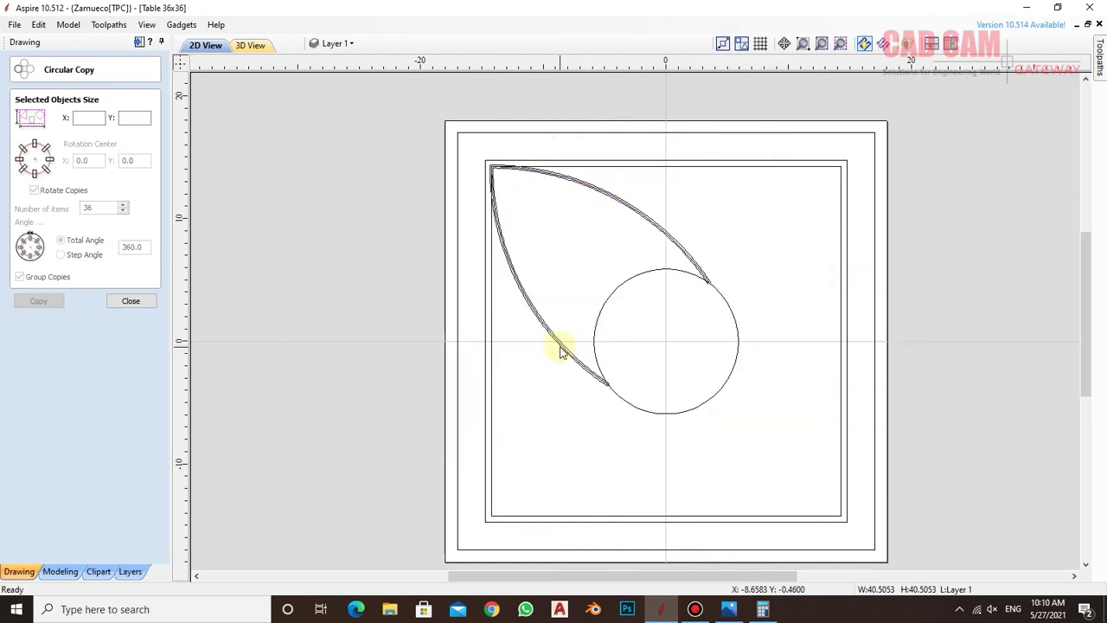
- Select the teardrop's inner and outer offset curves
scroll(589, 373, "up", 3)
left_click(579, 367)
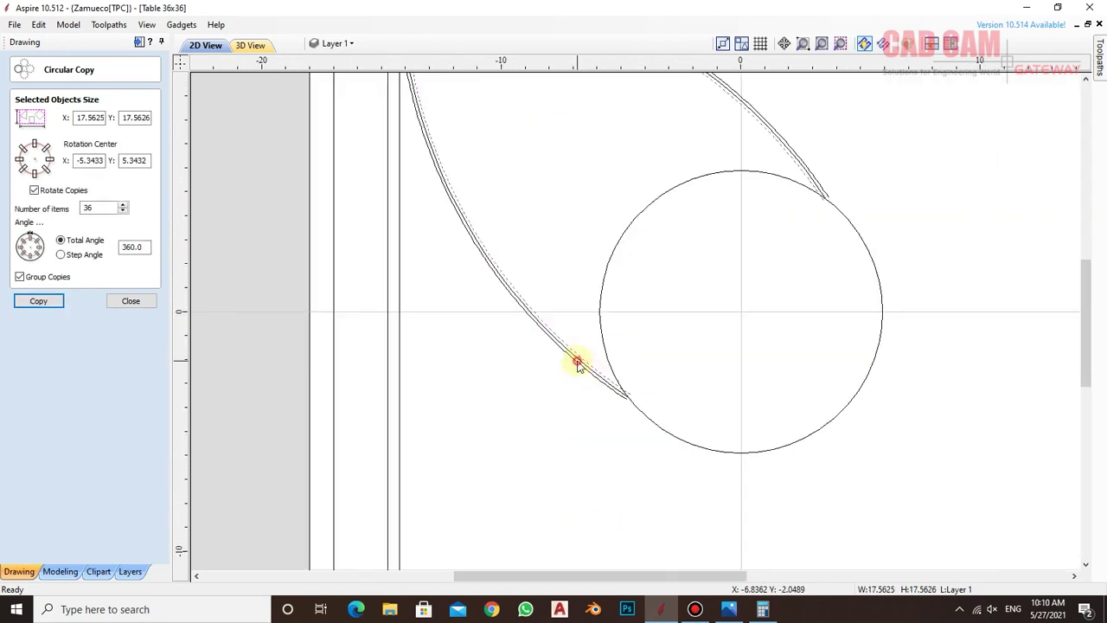
left_click(559, 349)
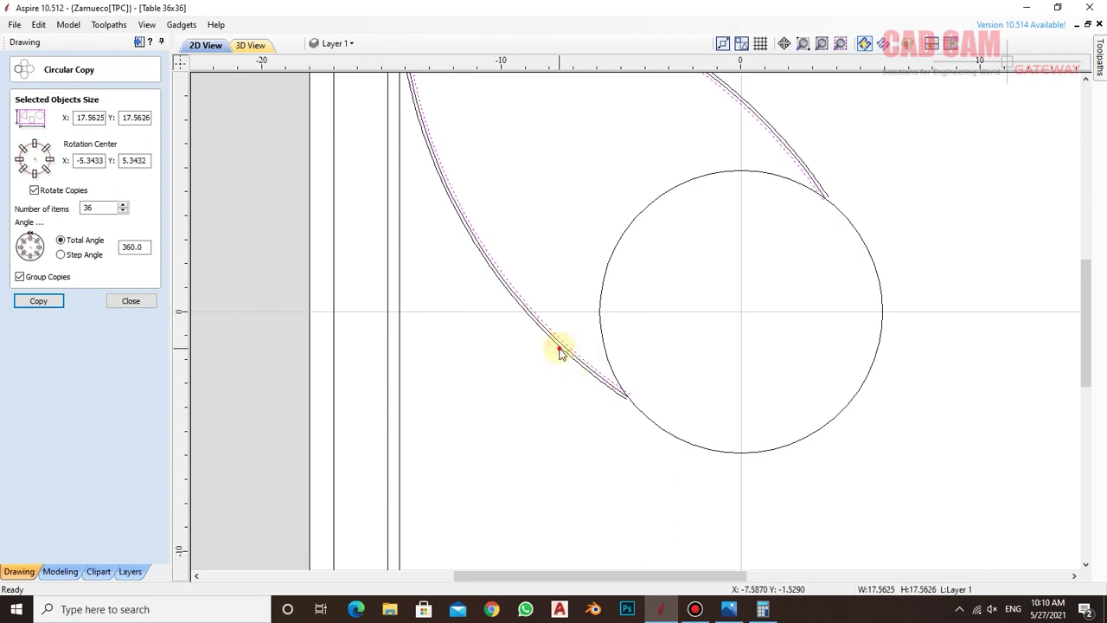
left_click(560, 348, "shift")
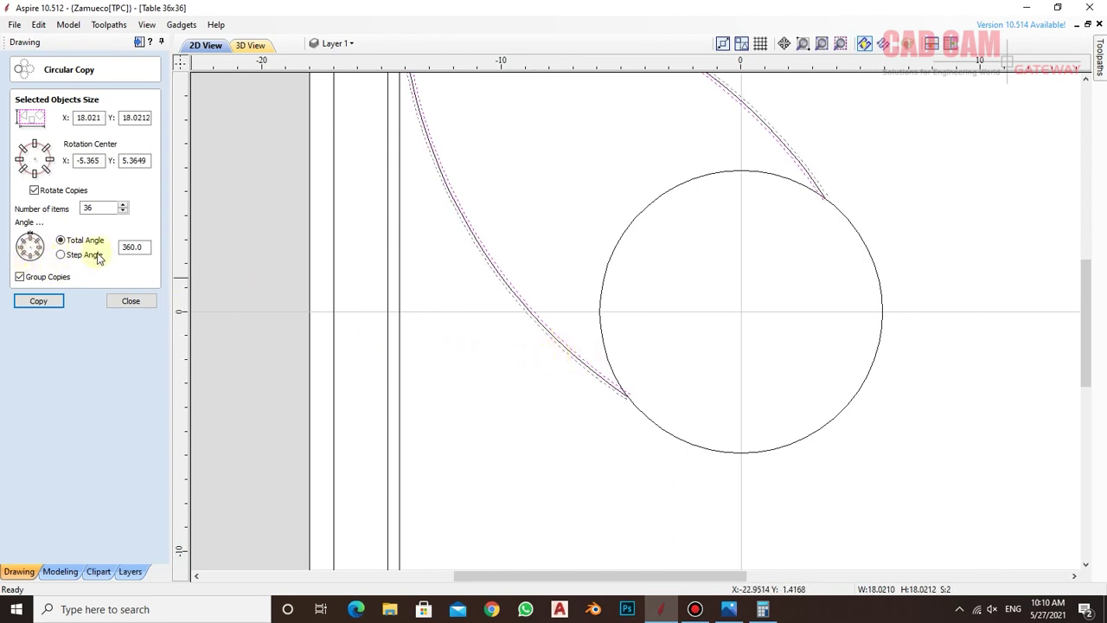
- Circular-copy them with 48 items around rotation centre 0,0
double_click(89, 208)
type("48")
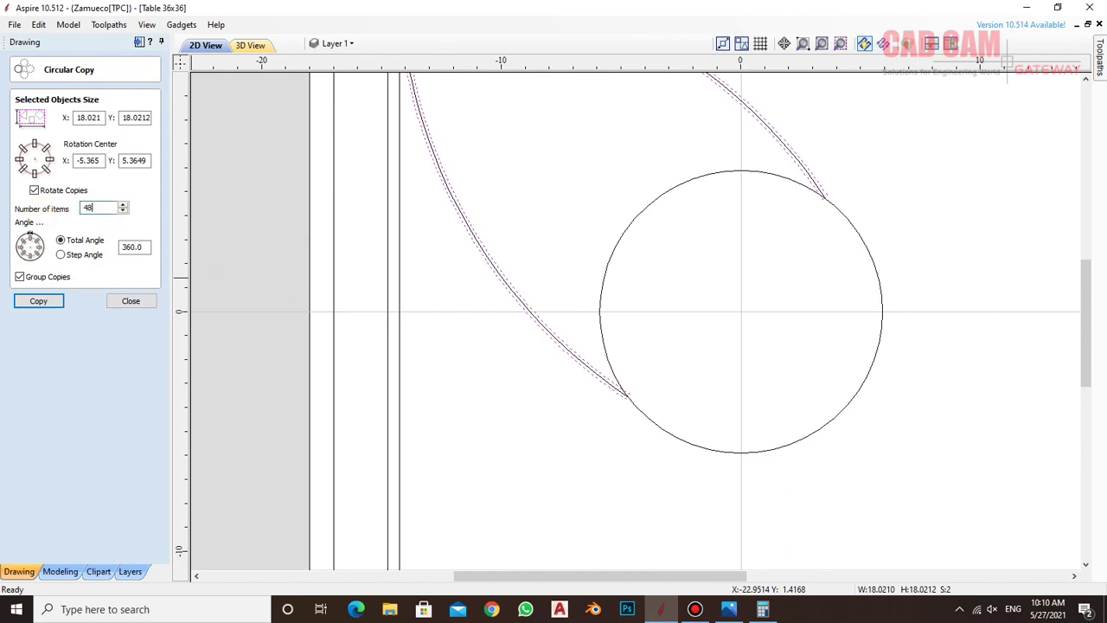
scroll(360, 450, "down", 2)
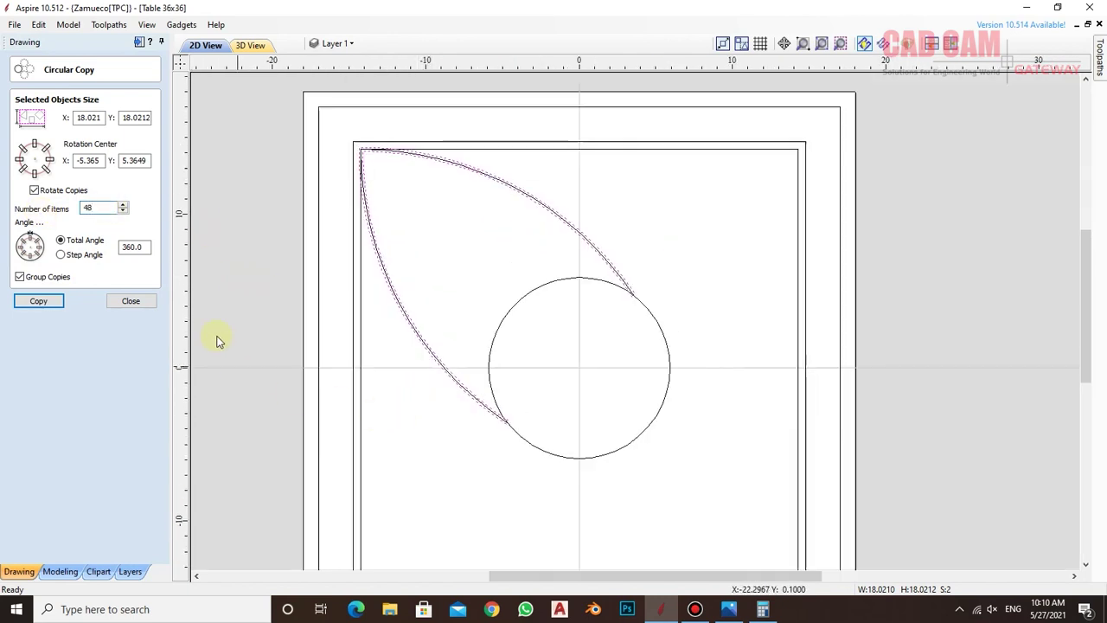
left_click(76, 160)
left_click_drag(75, 160, 192, 172)
type("0")
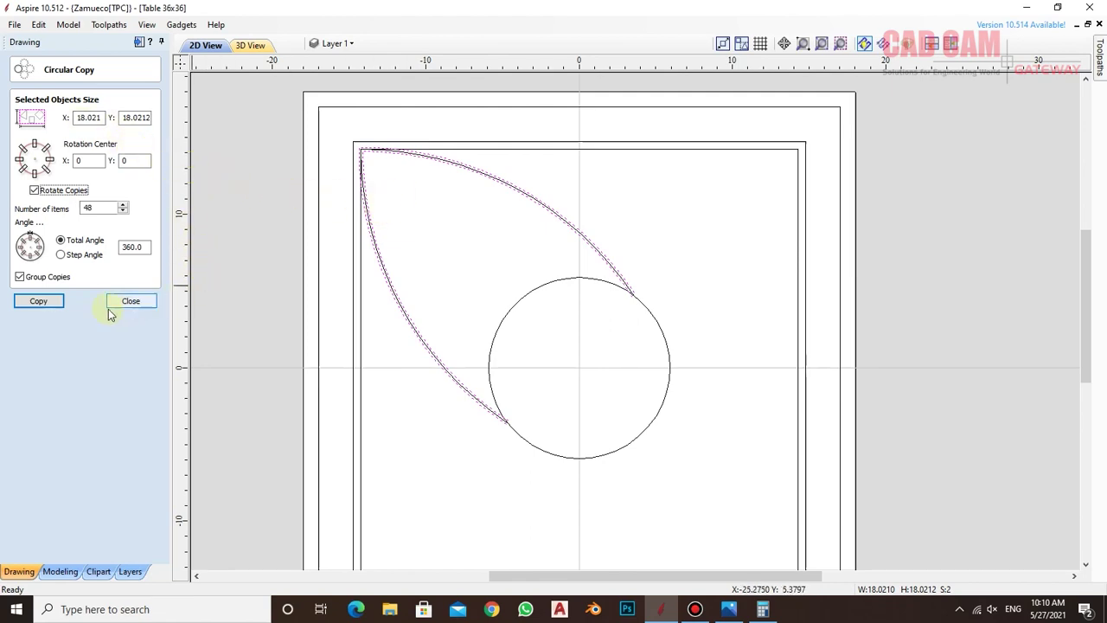
left_click(52, 302)
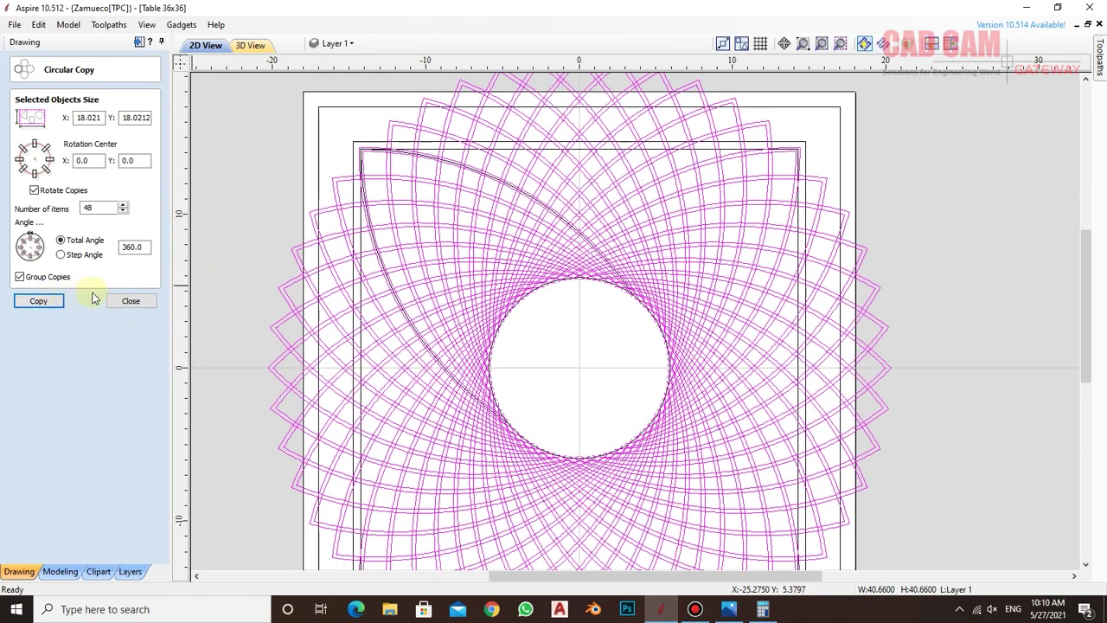
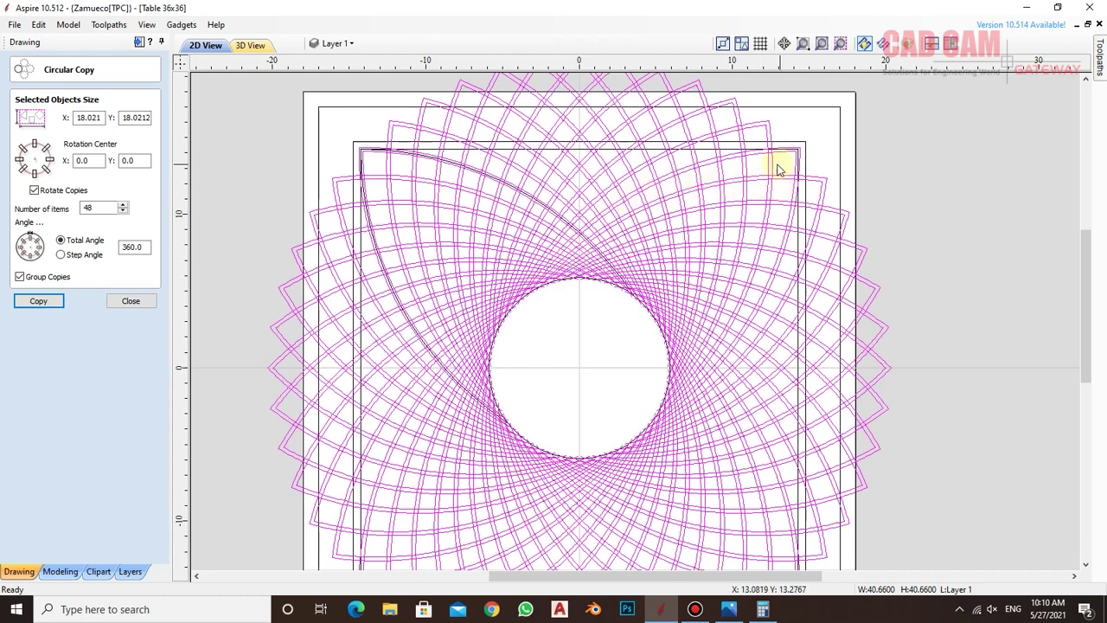
- Finish the 48-copy circular array and check the layer list without changing layers
left_click(130, 301)
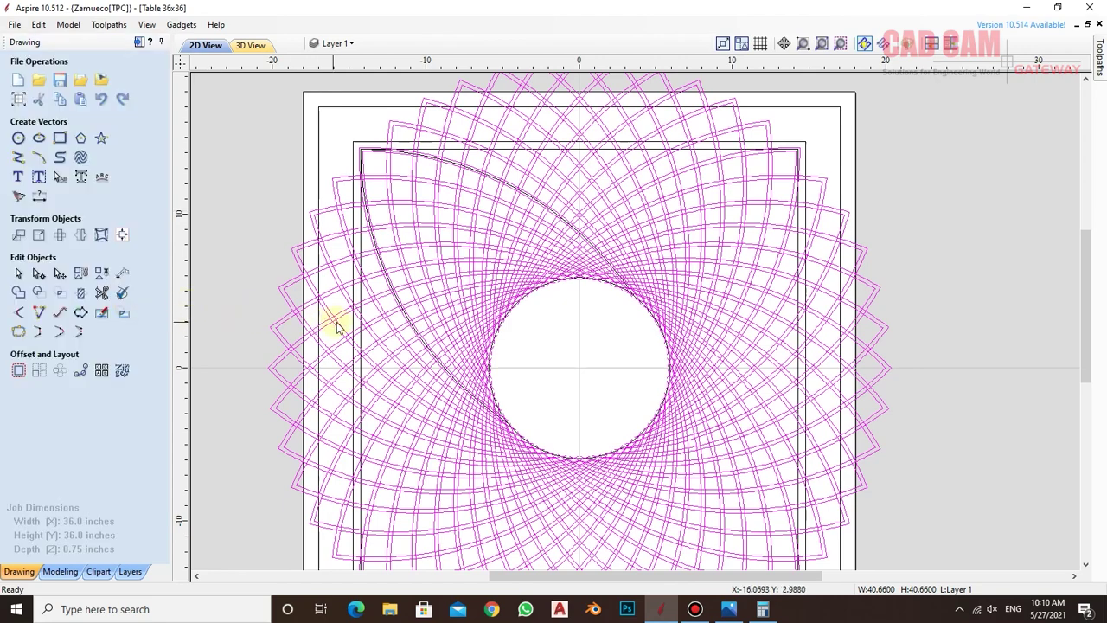
scroll(499, 184, "up", 3)
left_click(491, 182)
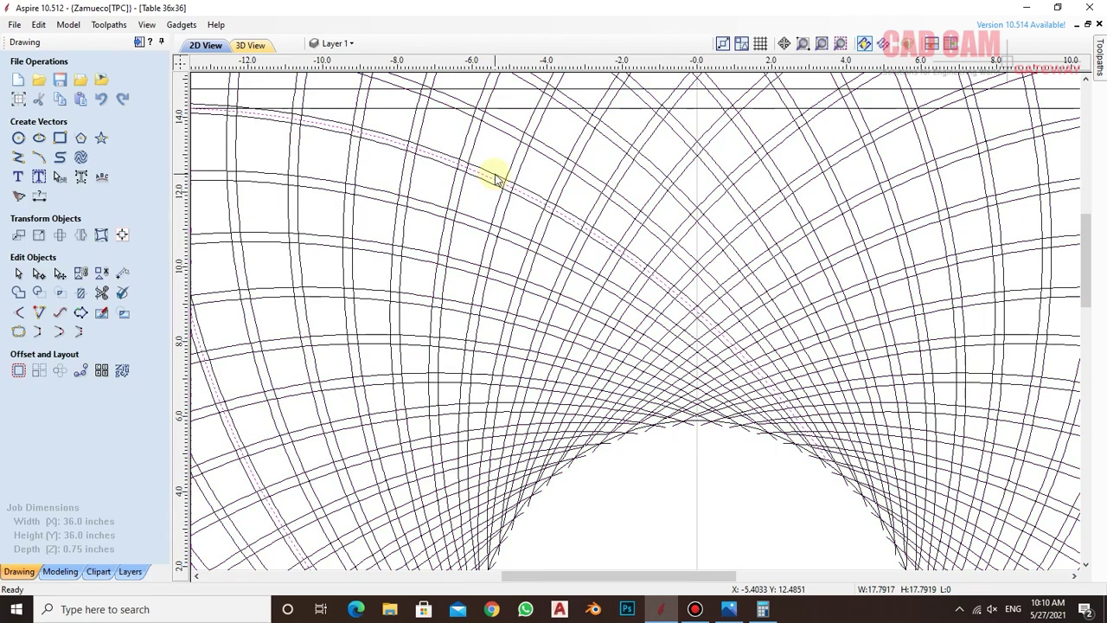
left_click(333, 42)
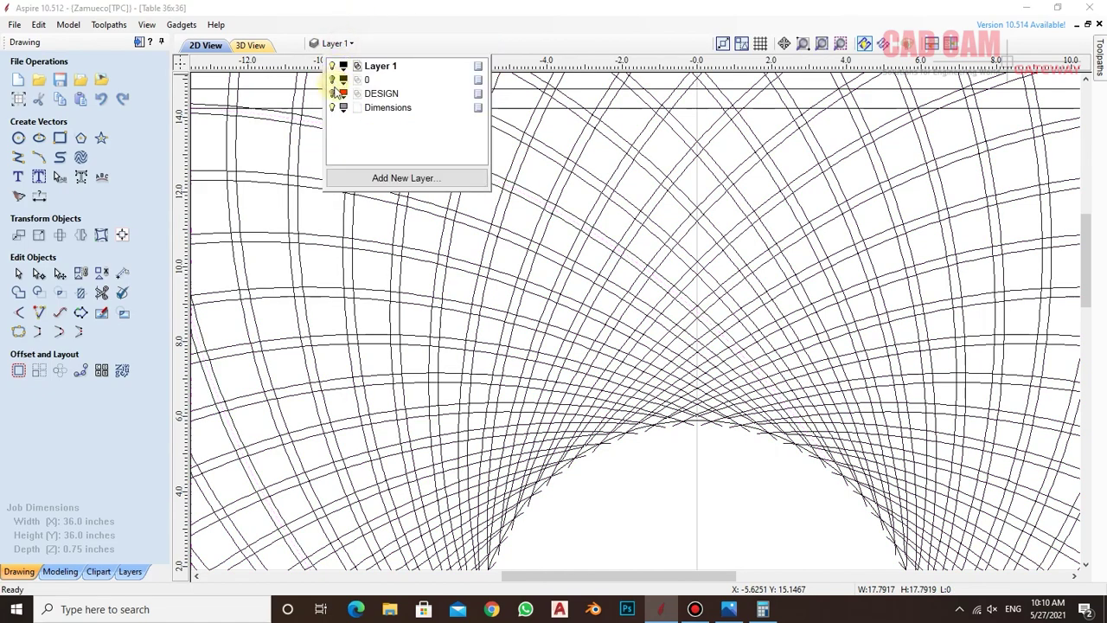
left_click(638, 482)
- Select the entire star pattern
scroll(563, 280, "down", 3)
scroll(583, 339, "down", 1)
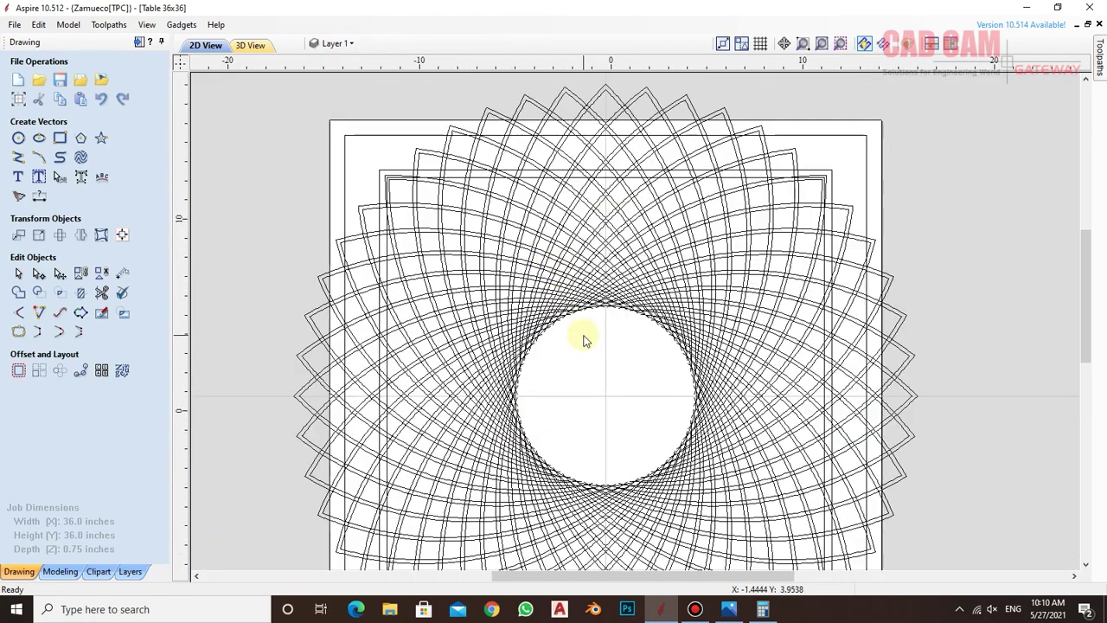
scroll(582, 339, "up", 2)
scroll(582, 339, "up", 3)
scroll(575, 342, "down", 6)
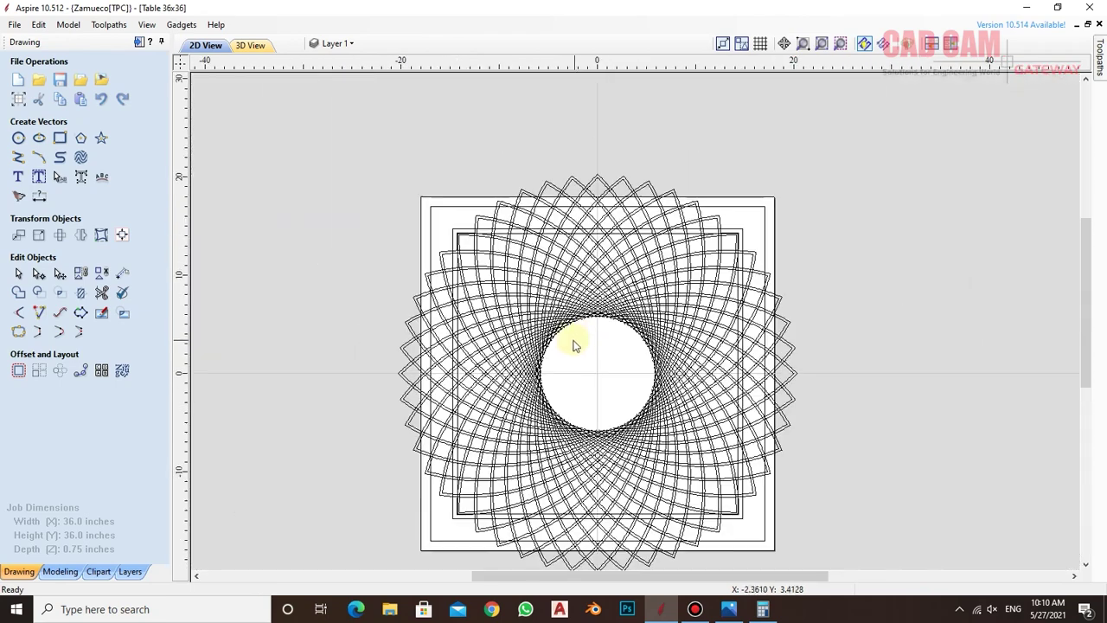
left_click(522, 310)
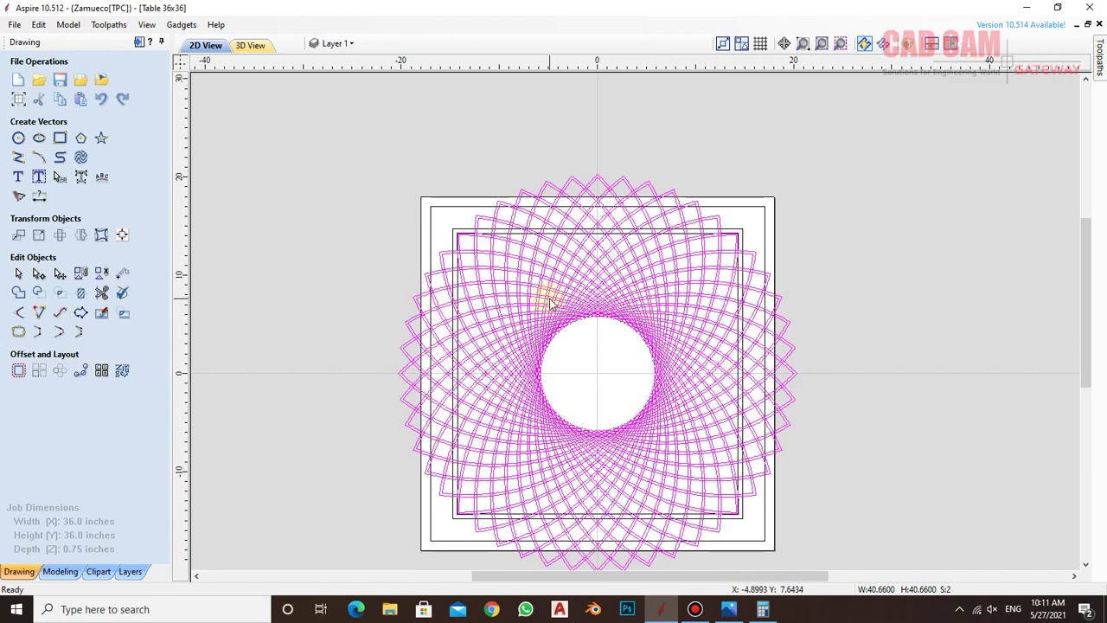
scroll(523, 305, "up", 2)
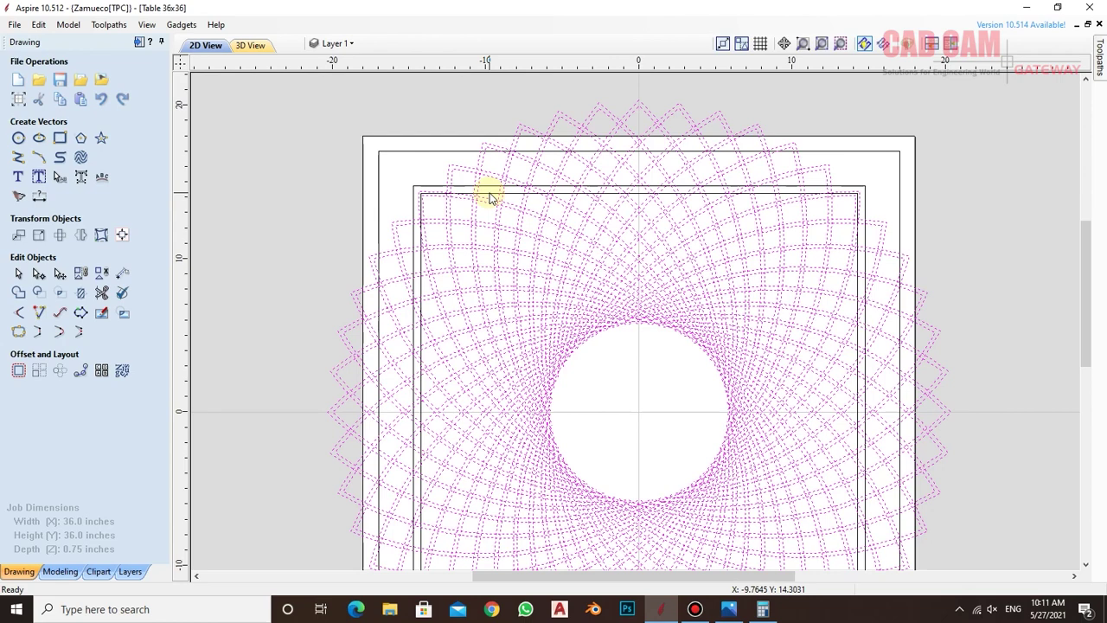
- Trim the star pattern to the inner rectangle using Clear outside boundary
left_click(490, 196, "shift")
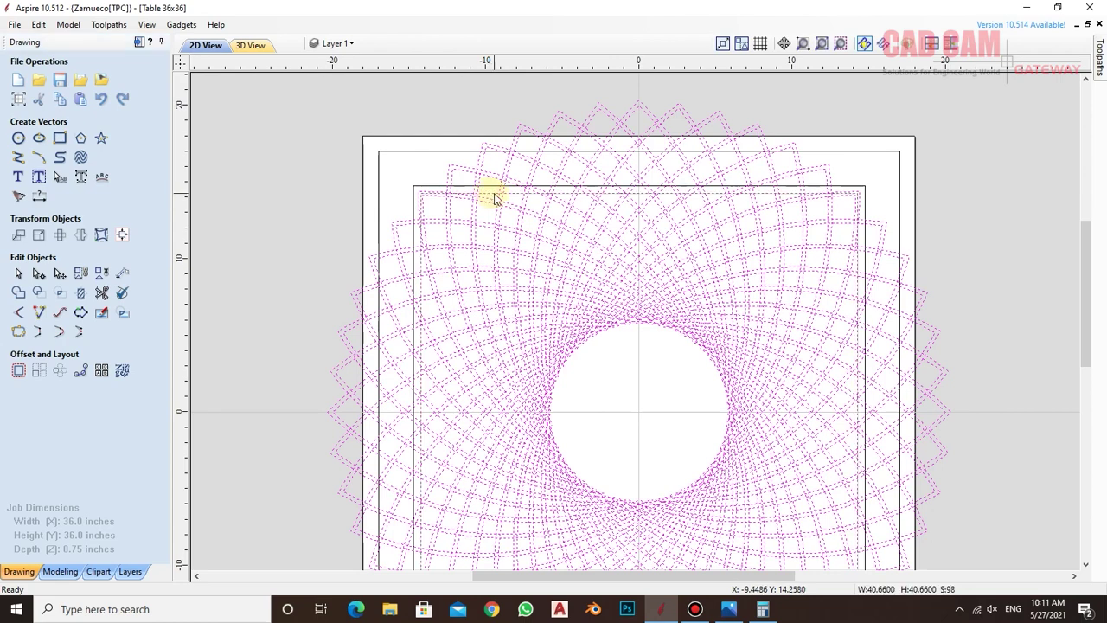
left_click(80, 291)
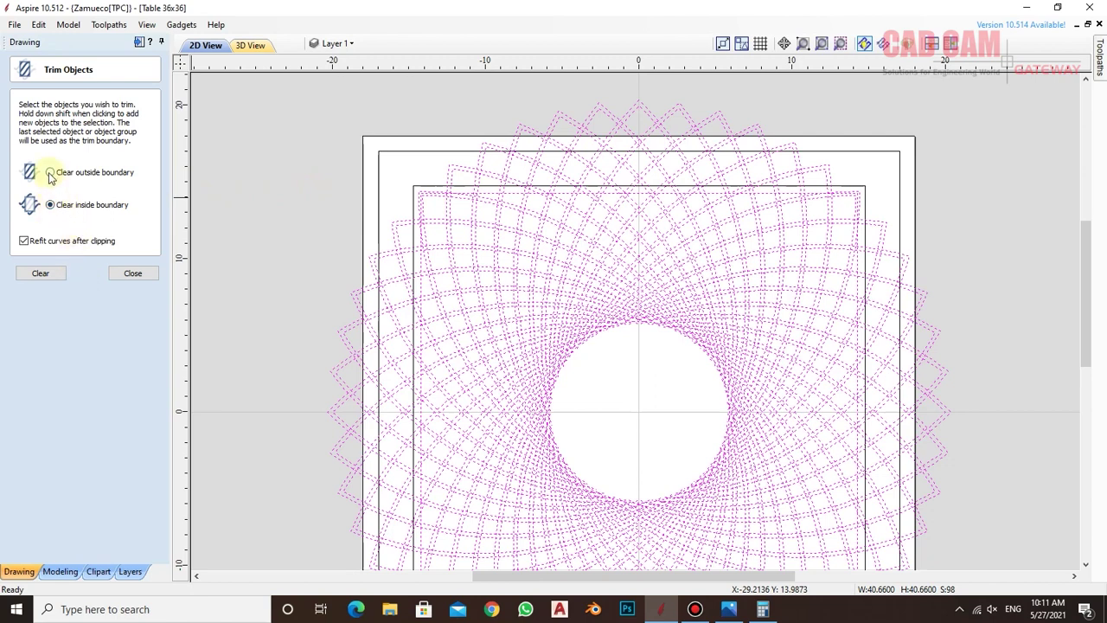
left_click(50, 172)
left_click(45, 273)
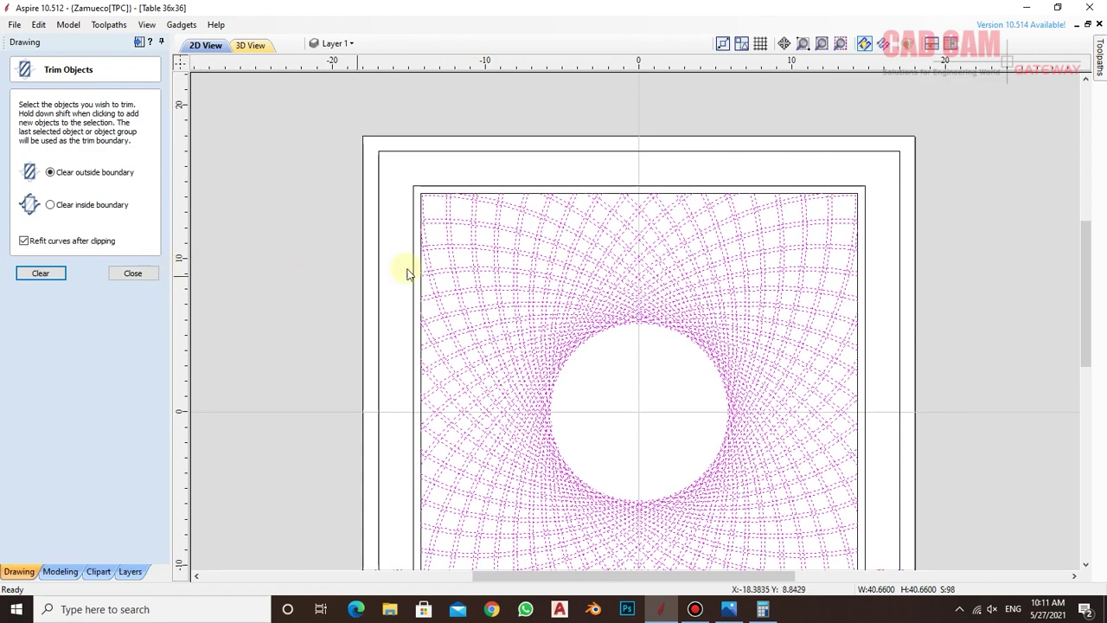
- Deselect and inspect the trimmed lattice around the circular centre
left_click(524, 179)
scroll(662, 177, "down", 2)
scroll(663, 182, "up", 1)
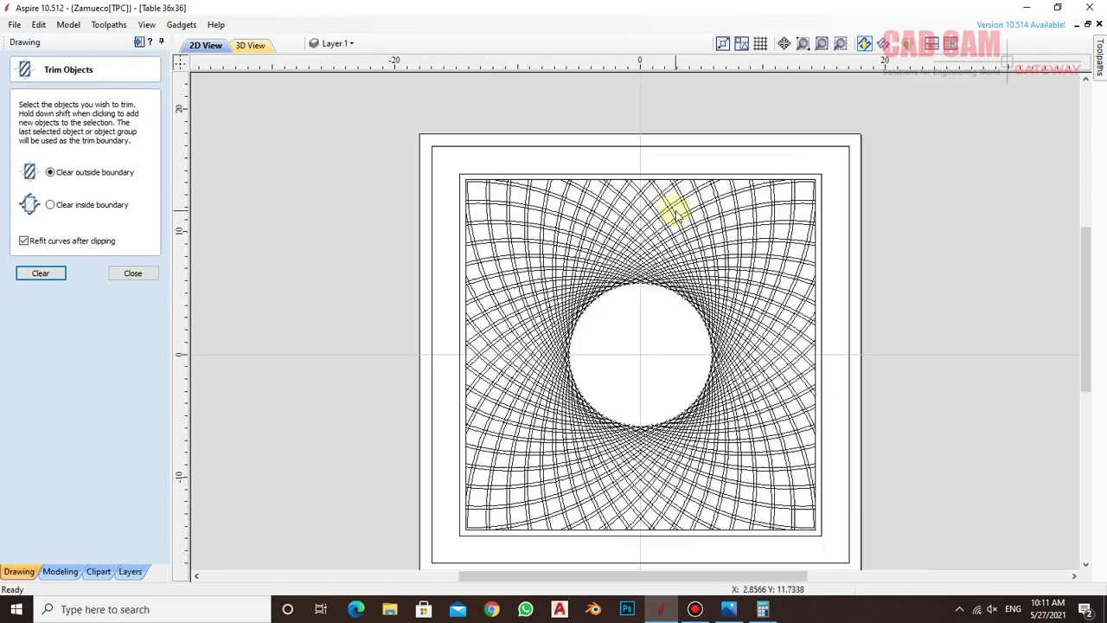
scroll(667, 210, "up", 1)
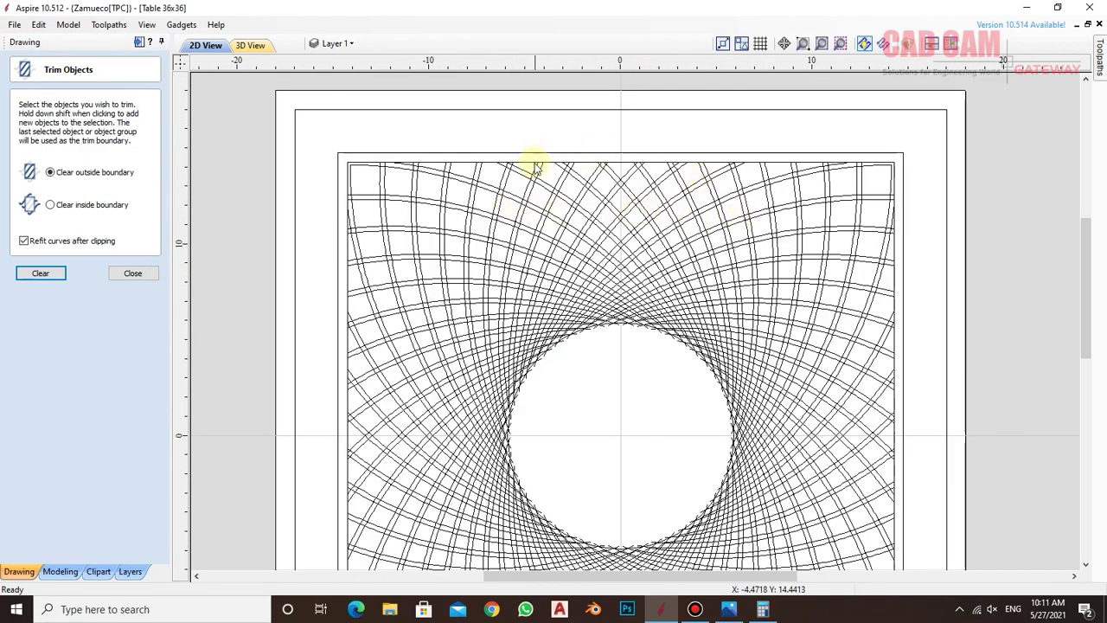
scroll(508, 162, "up", 1)
scroll(507, 161, "up", 1)
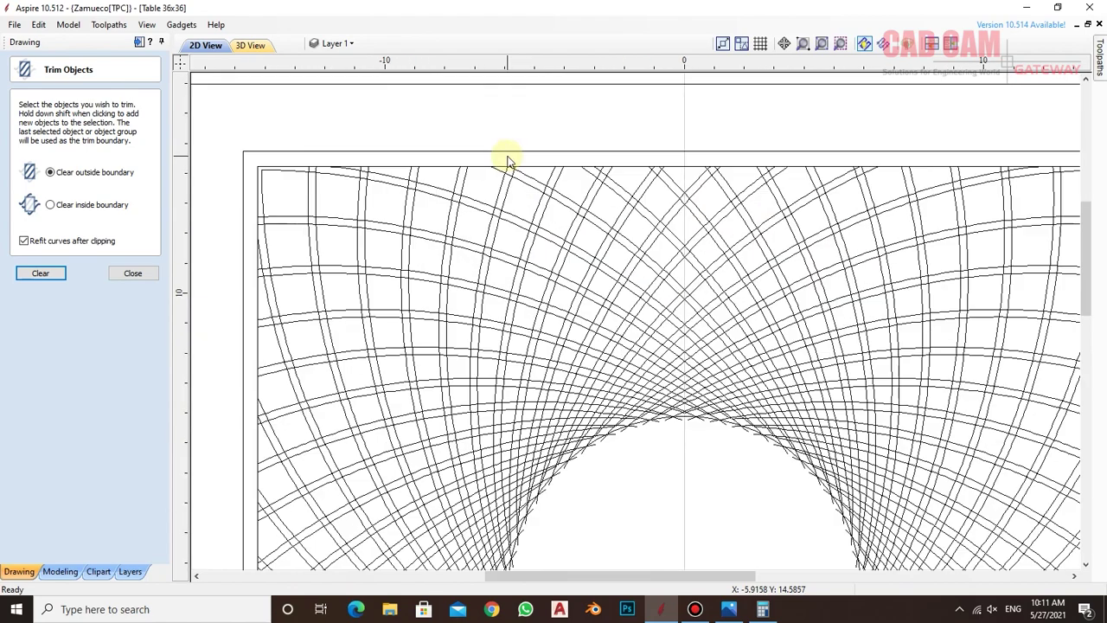
scroll(389, 210, "down", 1)
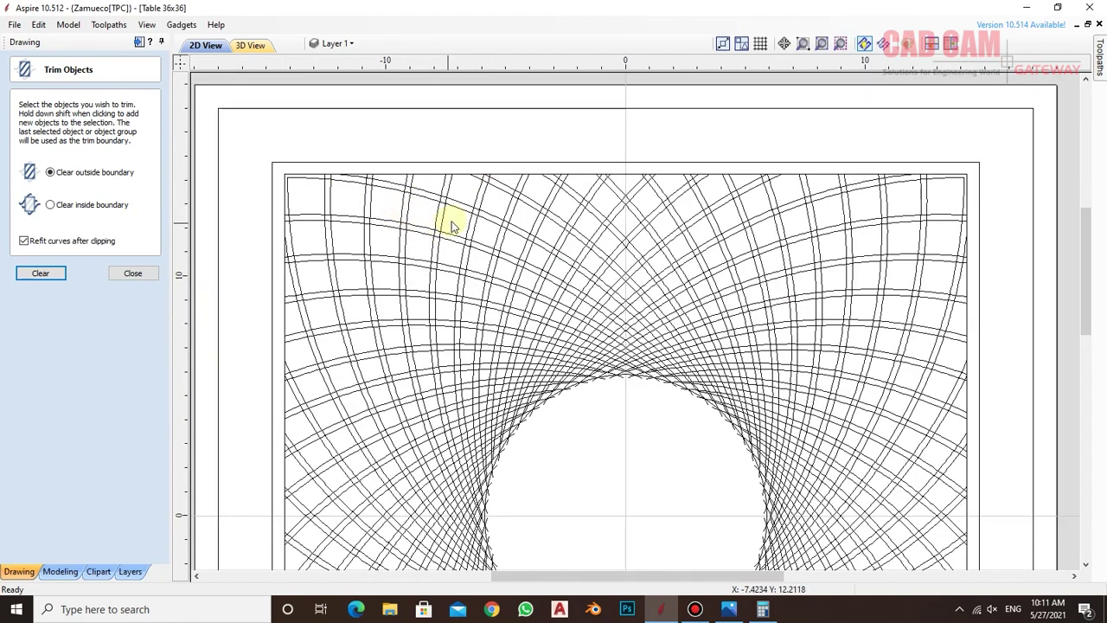
scroll(478, 195, "down", 1)
scroll(536, 290, "up", 1)
scroll(526, 261, "up", 1)
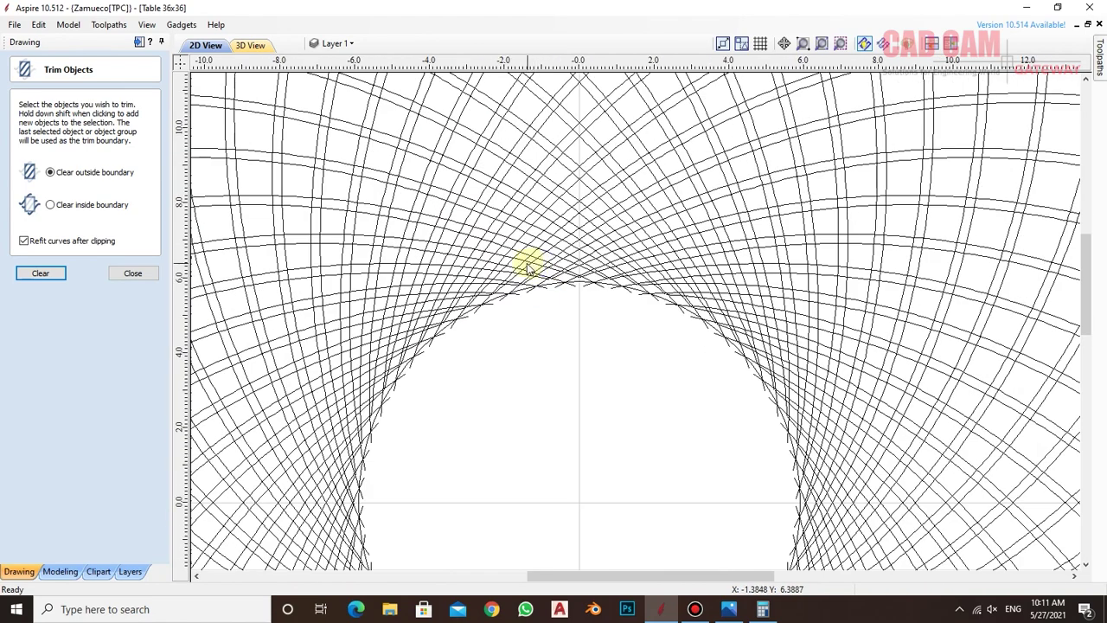
scroll(527, 268, "up", 1)
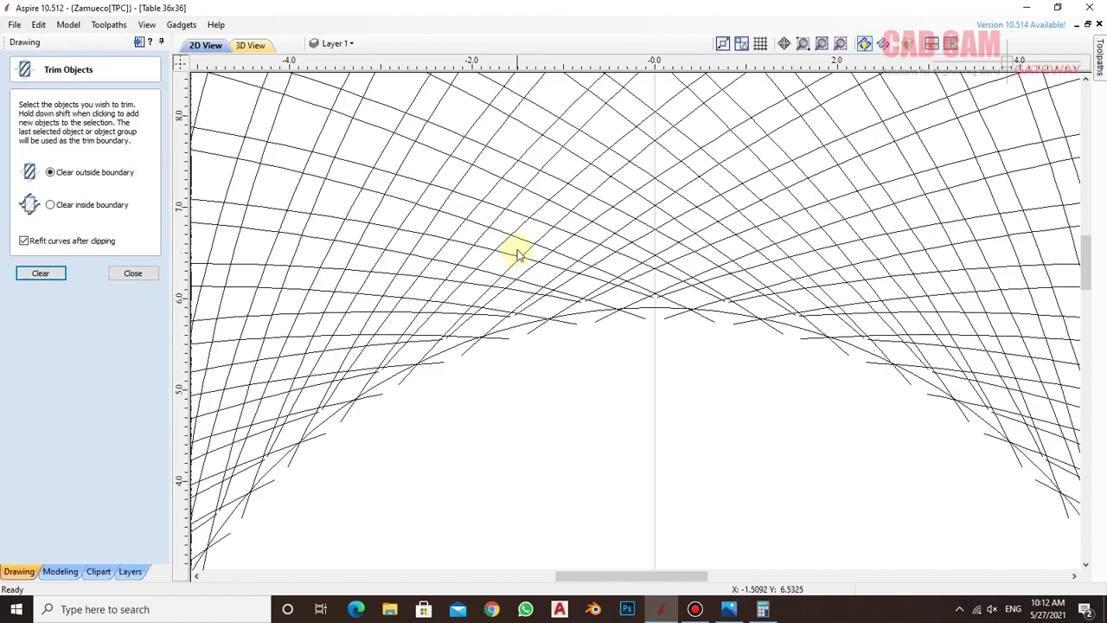
scroll(577, 265, "down", 1)
scroll(469, 203, "down", 1)
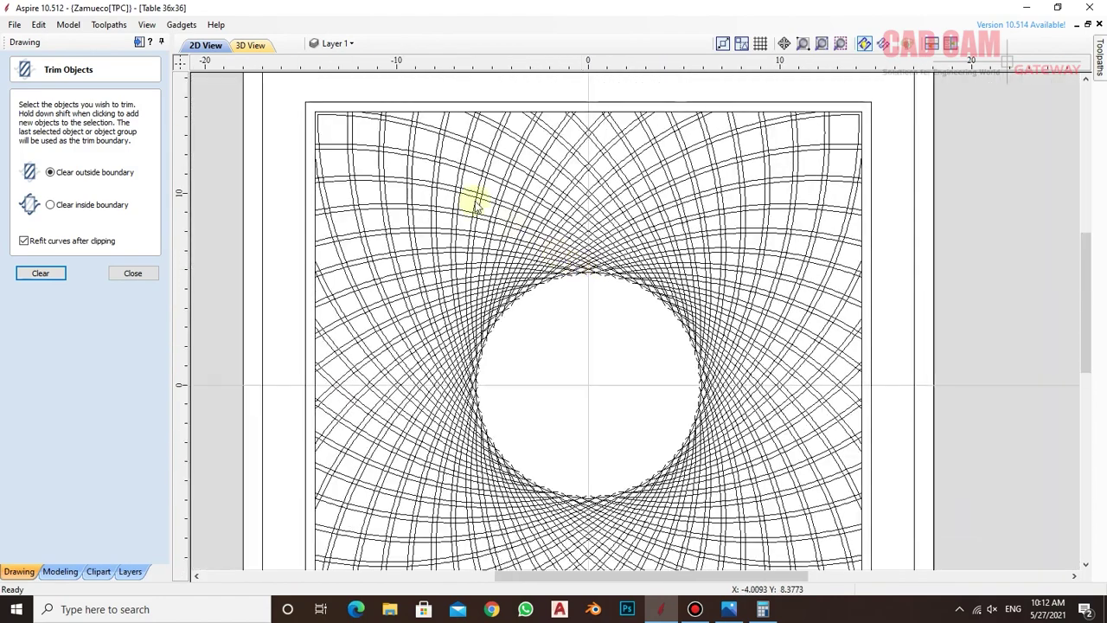
scroll(390, 99, "up", 1)
scroll(403, 143, "up", 1)
scroll(405, 145, "up", 1)
scroll(430, 152, "up", 1)
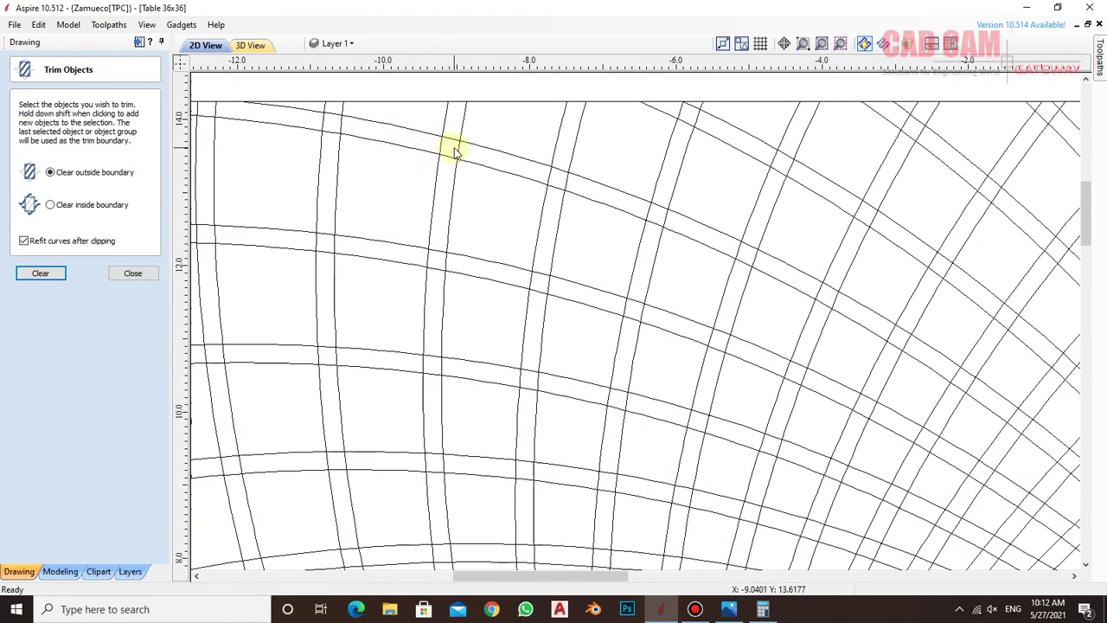
scroll(457, 152, "down", 1)
scroll(456, 151, "down", 1)
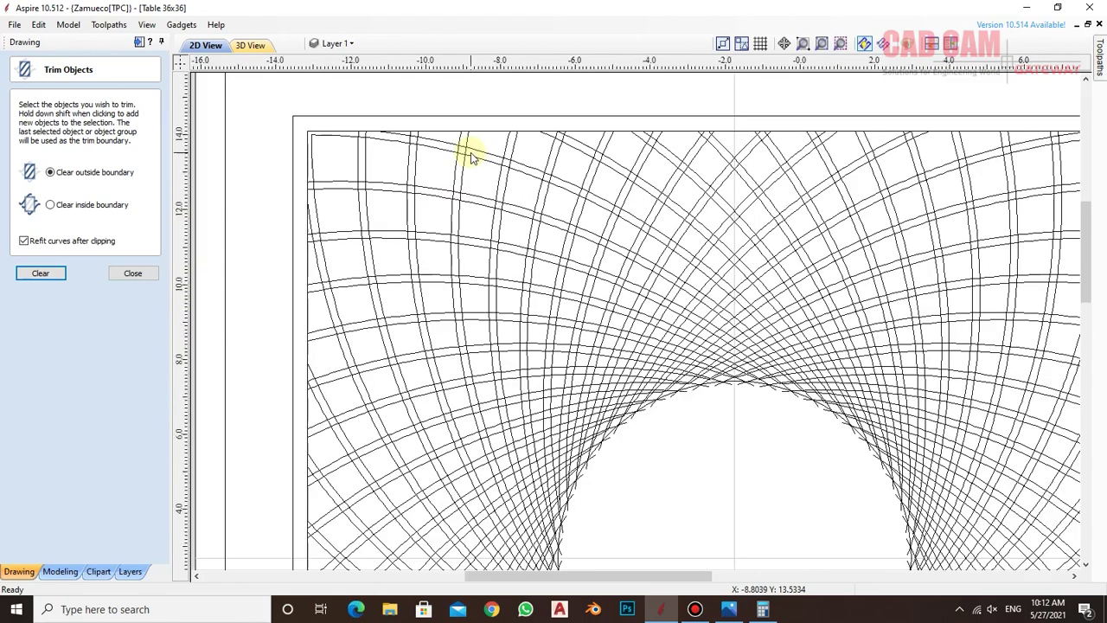
scroll(459, 153, "up", 2)
scroll(452, 147, "down", 2)
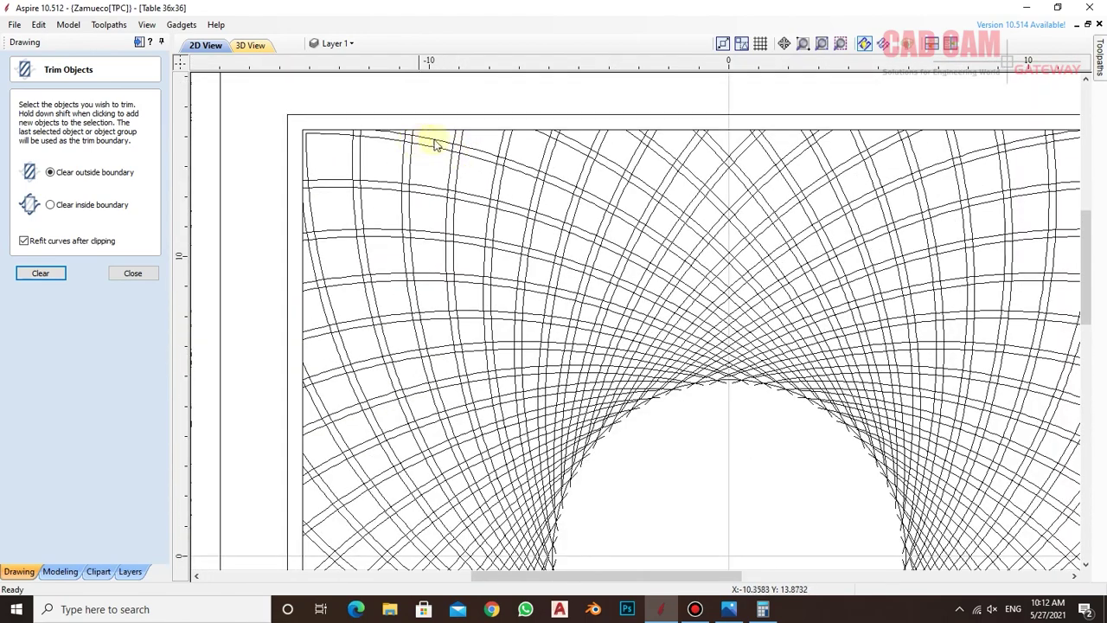
scroll(434, 143, "up", 1)
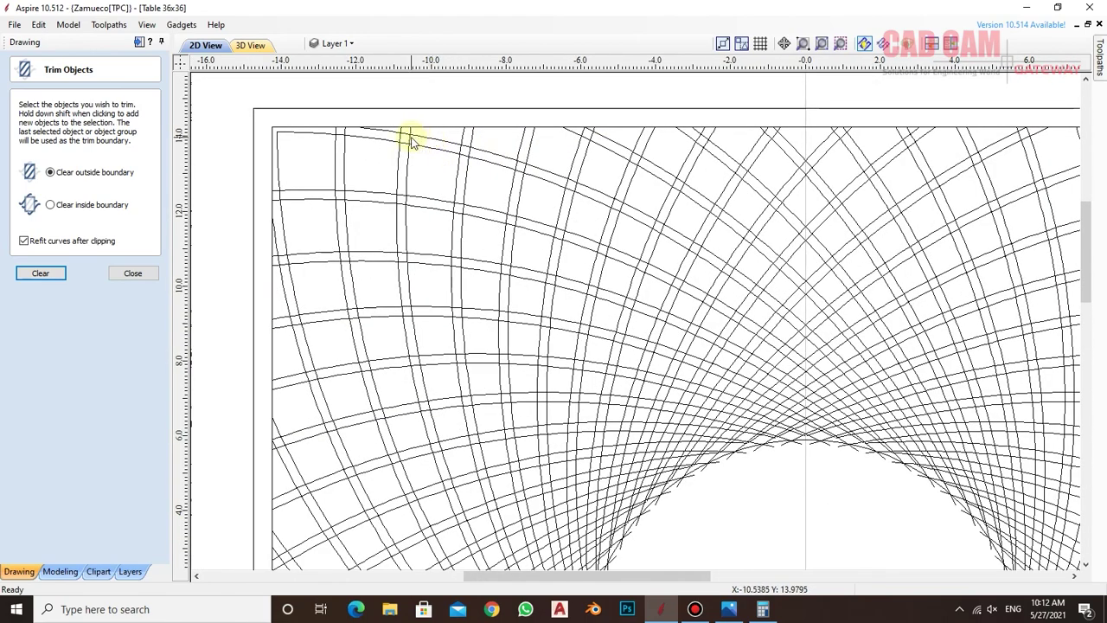
scroll(414, 141, "down", 2)
- Draw a 14.25 x 14.25 inch square from the inner border's top-left corner to the origin
left_click(132, 272)
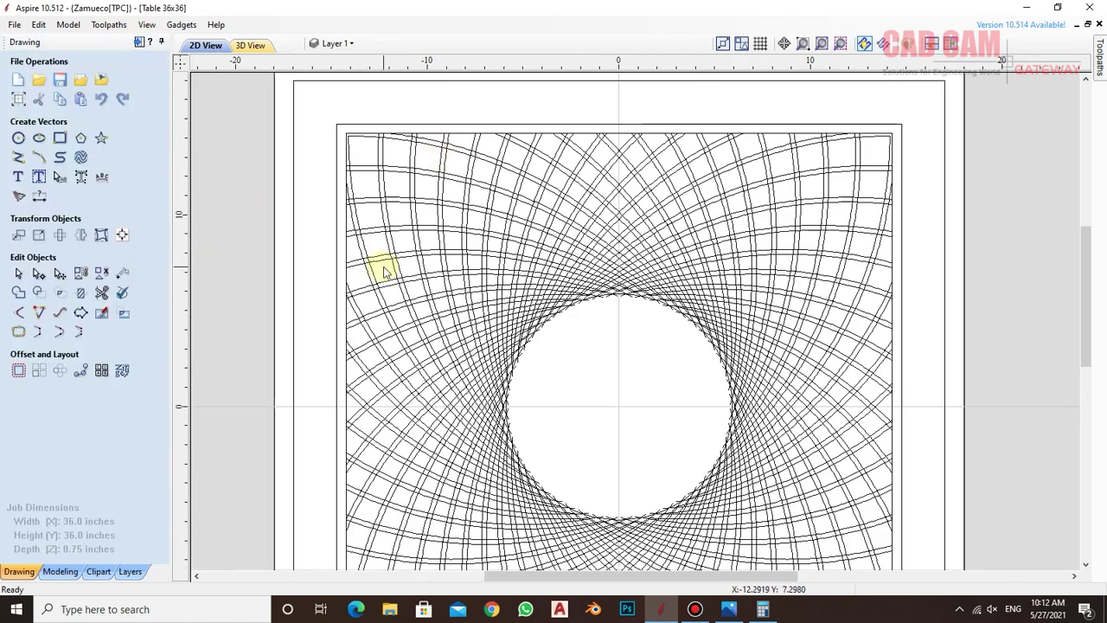
scroll(385, 270, "down", 2)
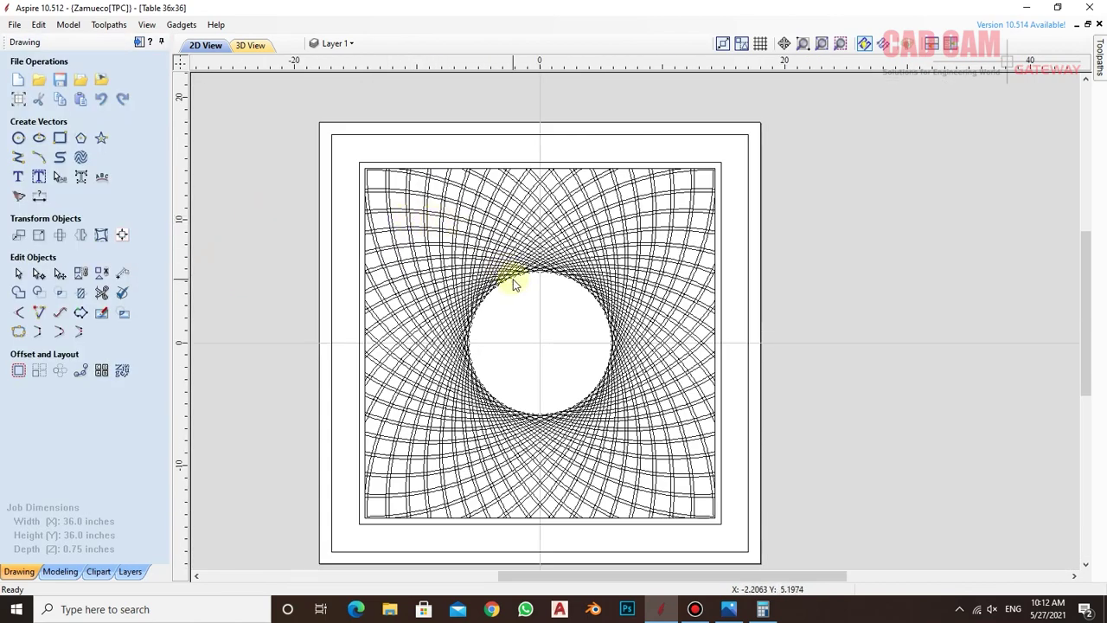
left_click(60, 138)
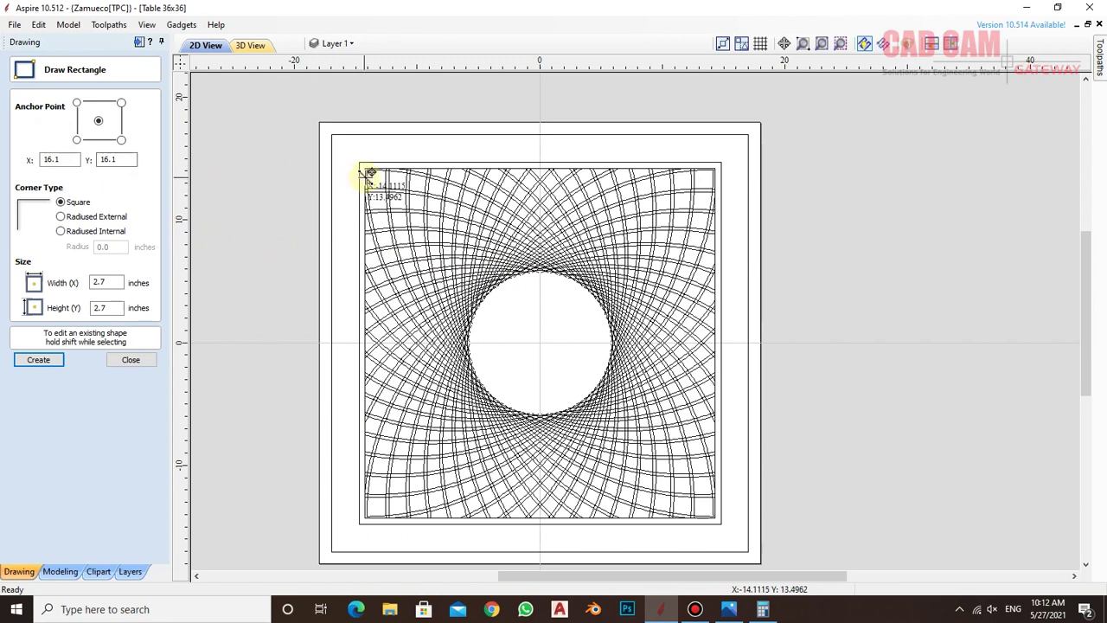
left_click_drag(367, 172, 539, 340)
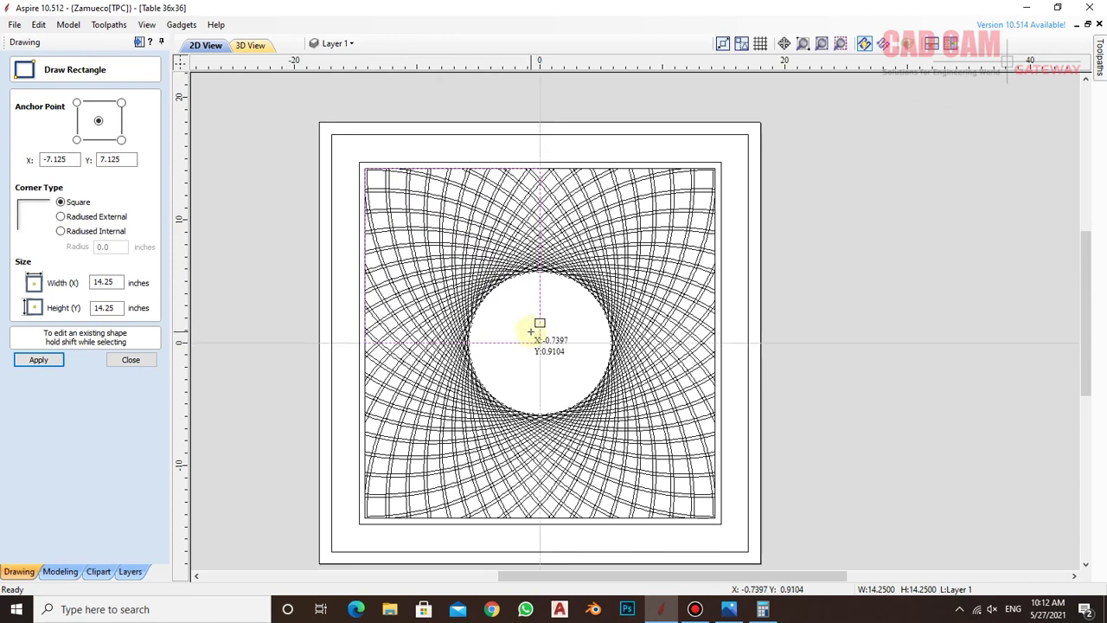
left_click(131, 362)
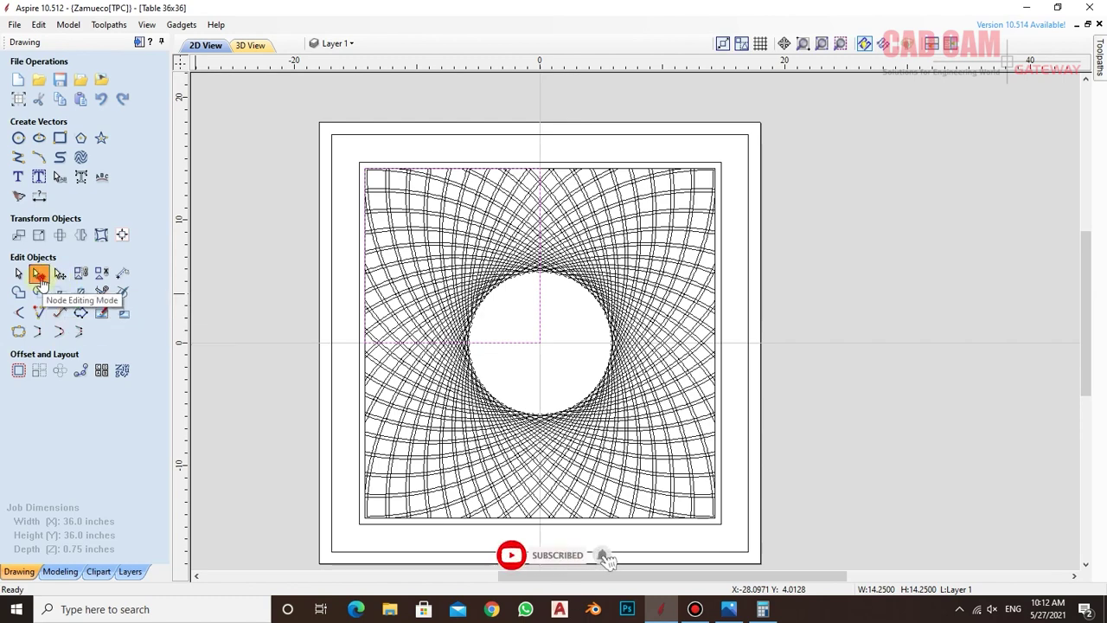
- Delete the square's lower-left node, leaving a triangle from the top-left corner to the centre
left_click(38, 273)
right_click(365, 343)
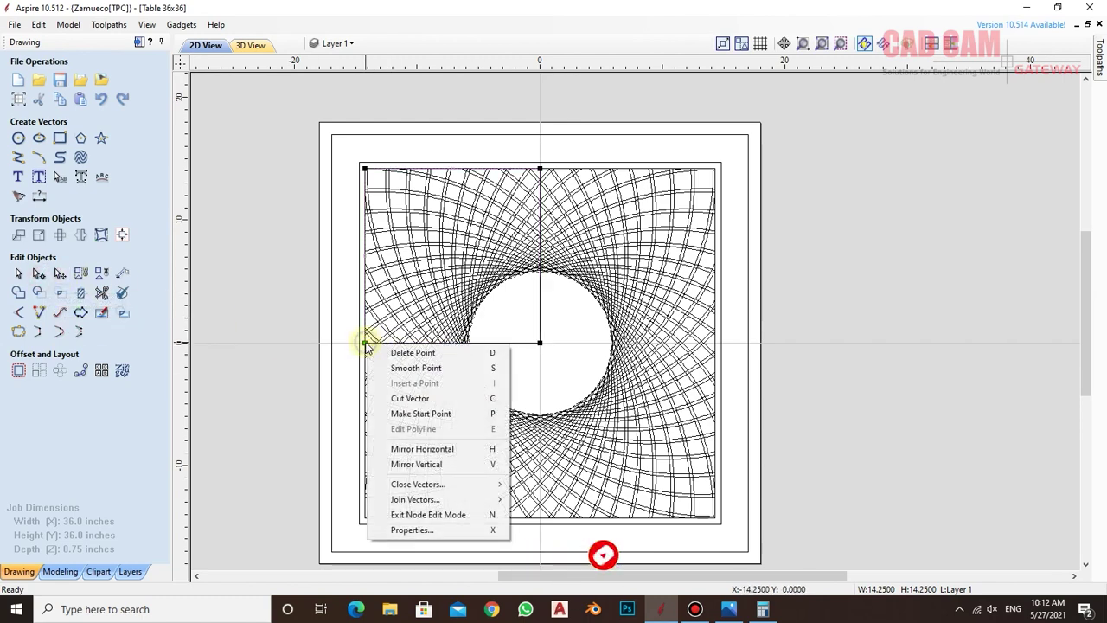
left_click(383, 354)
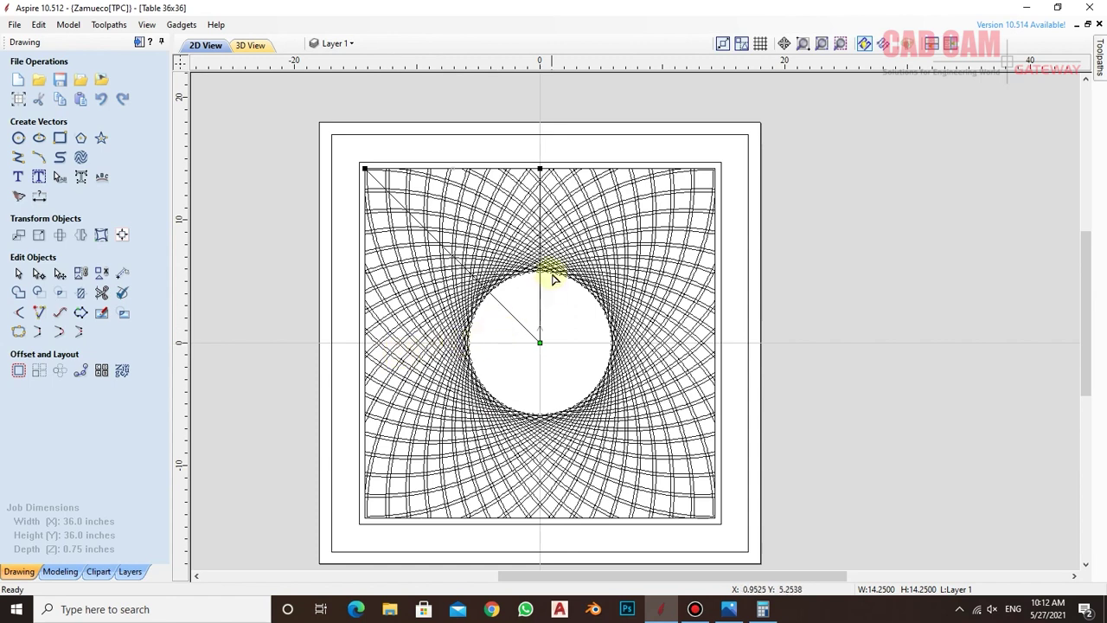
left_click(239, 87)
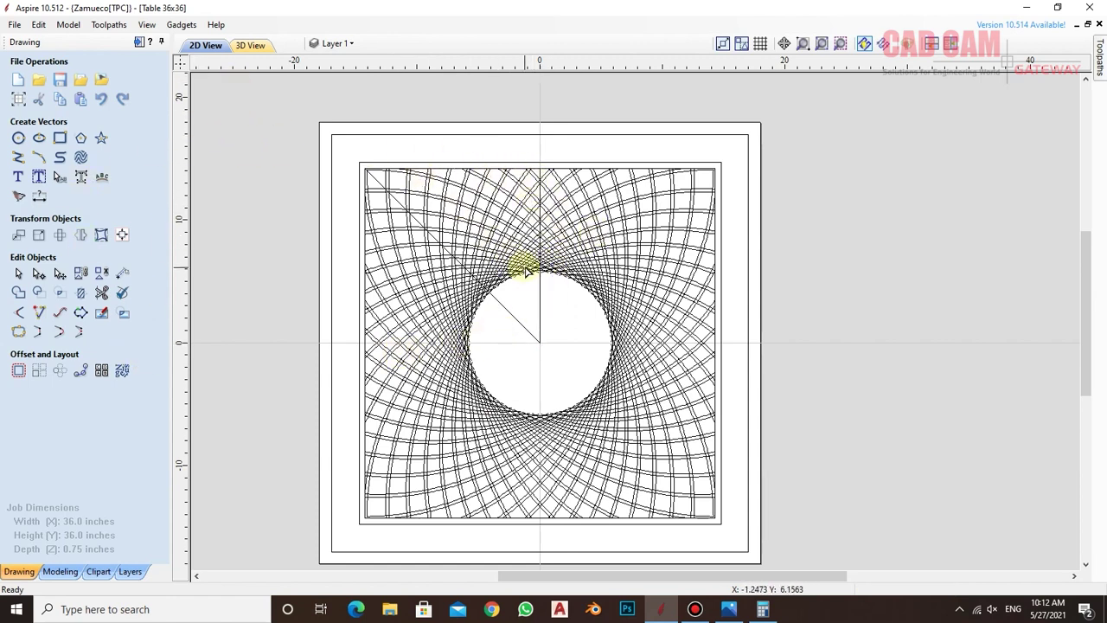
left_click(567, 239)
- Window-select all the curves of the fan pattern
scroll(403, 170, "down", 3)
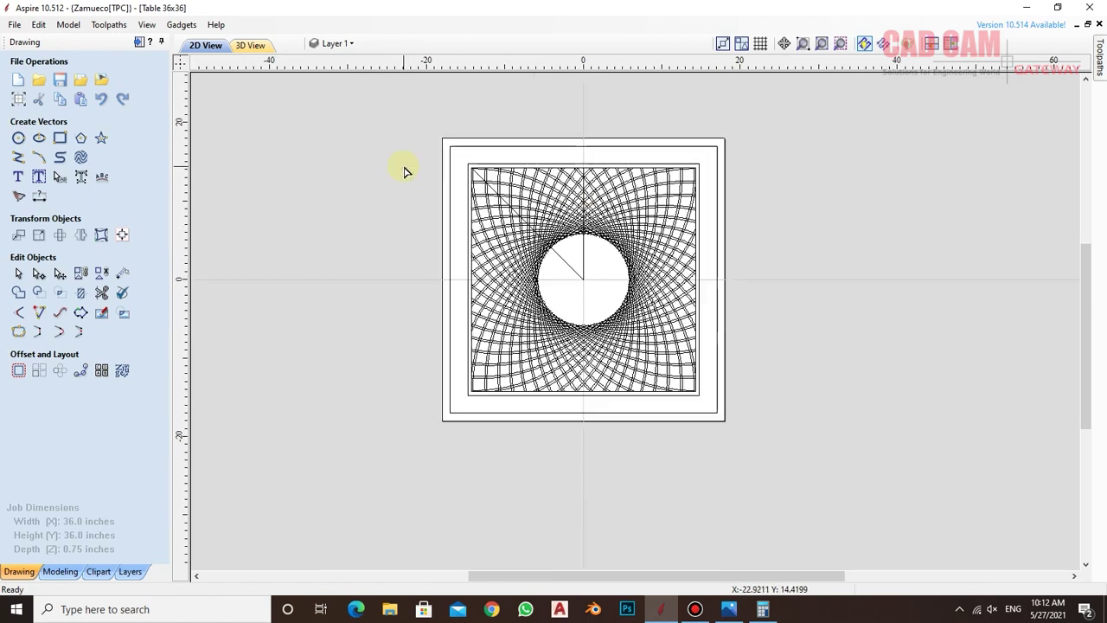
left_click_drag(634, 324, 700, 395)
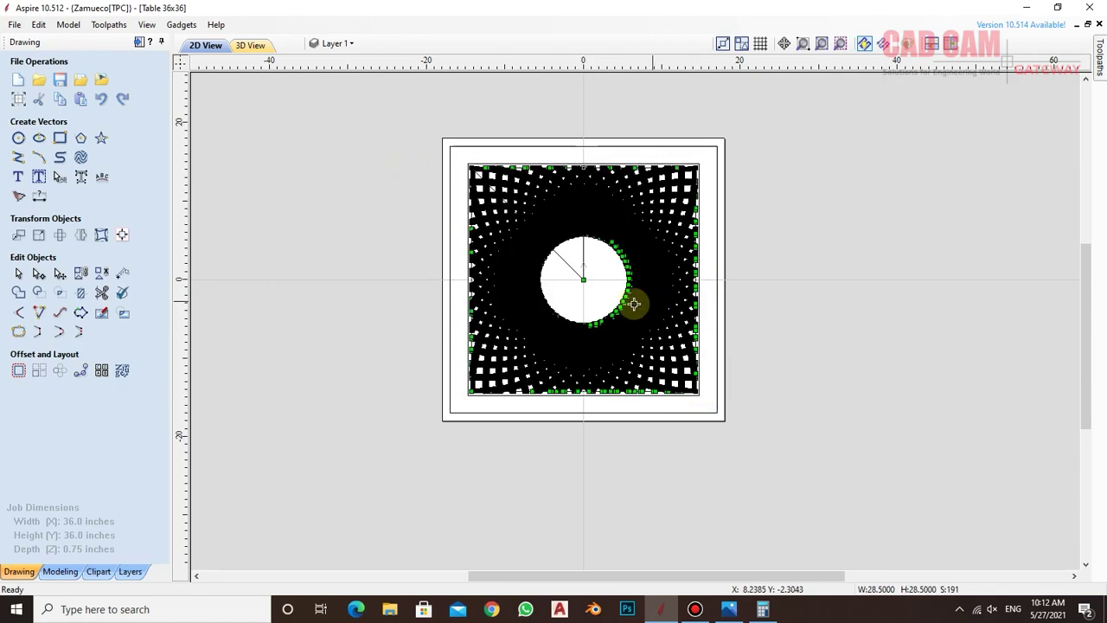
scroll(578, 258, "up", 4)
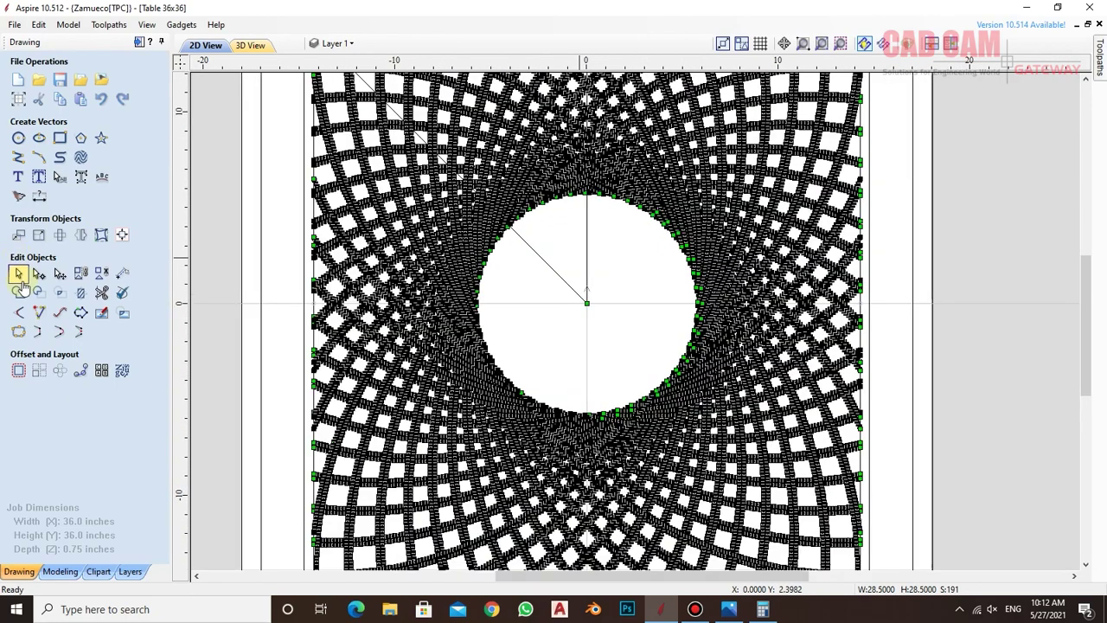
left_click(18, 273)
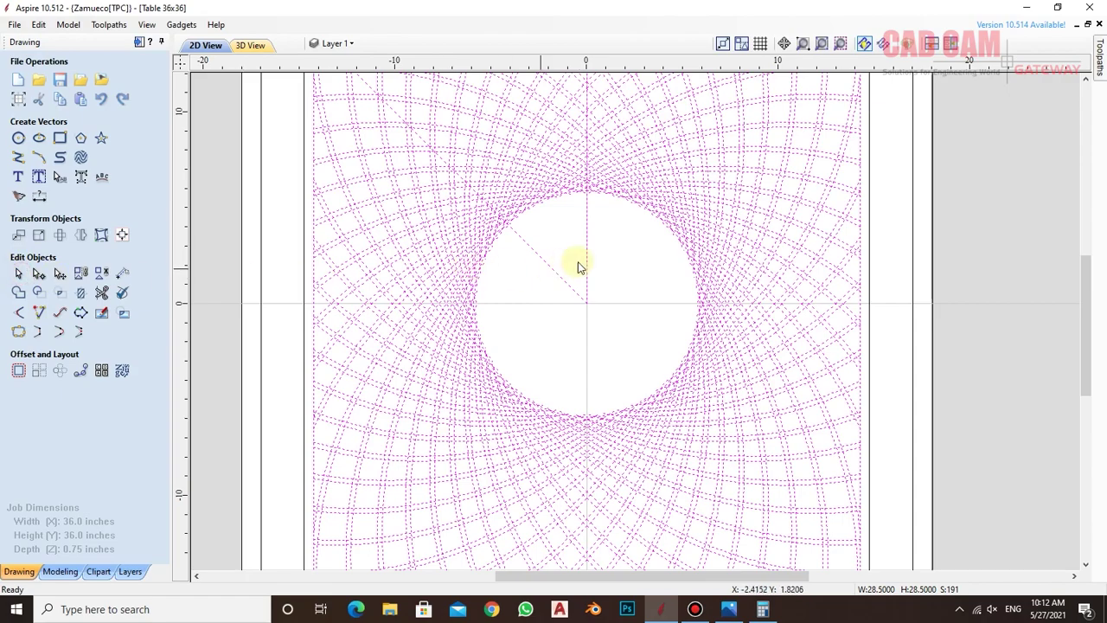
- Add the wedge's diagonal, vertical and top boundary lines to the selection
left_click(543, 267)
scroll(563, 324, "down", 2)
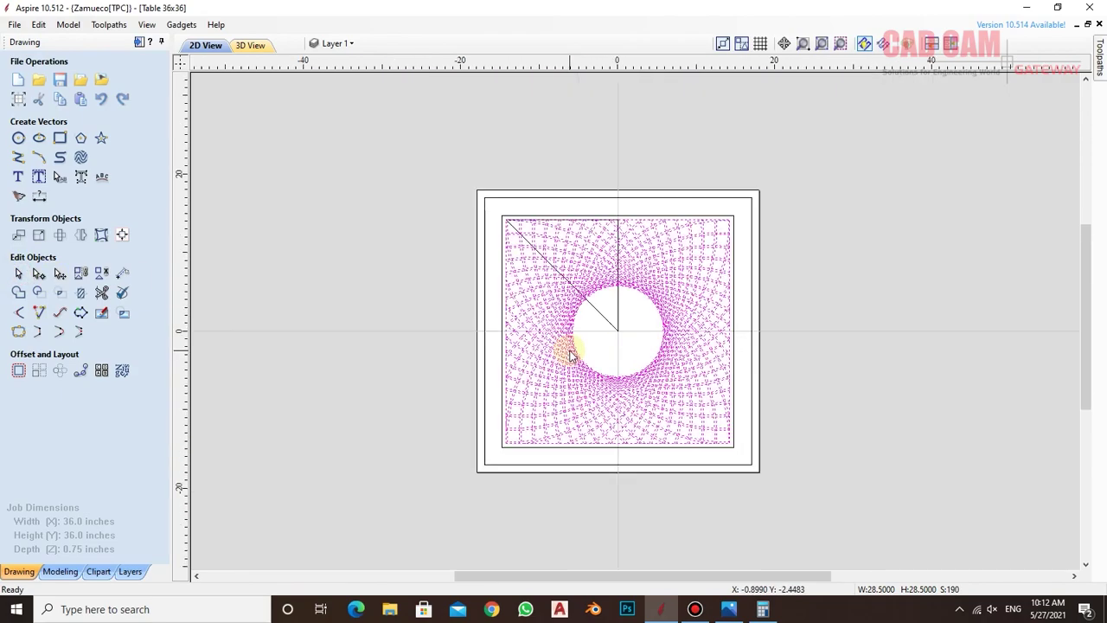
scroll(574, 230, "up", 2)
scroll(732, 223, "up", 2)
scroll(684, 205, "up", 2)
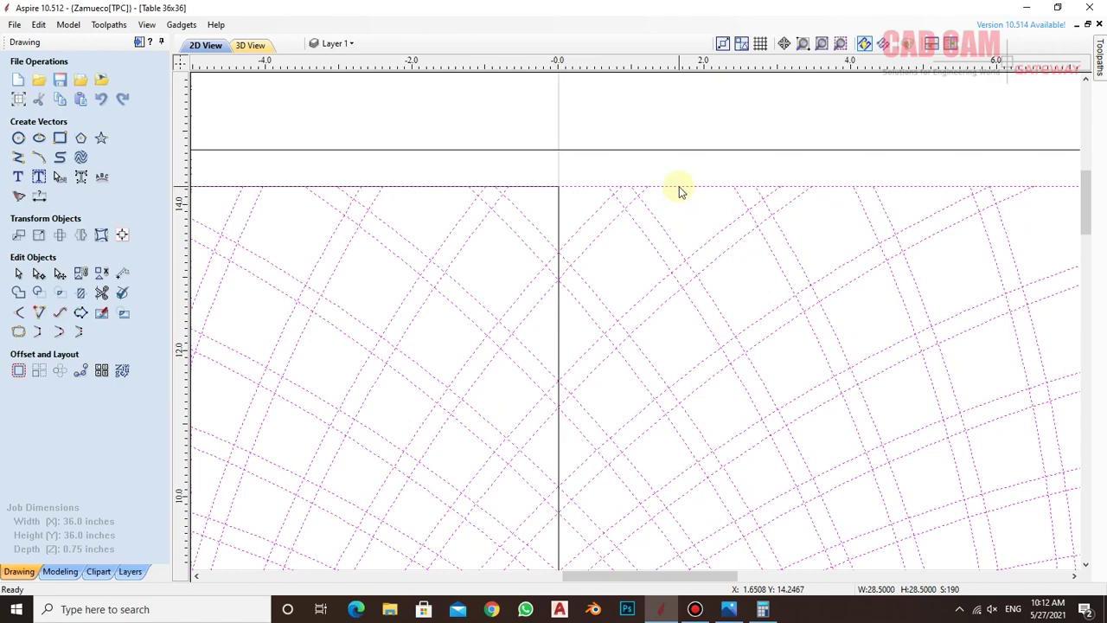
left_click(679, 186)
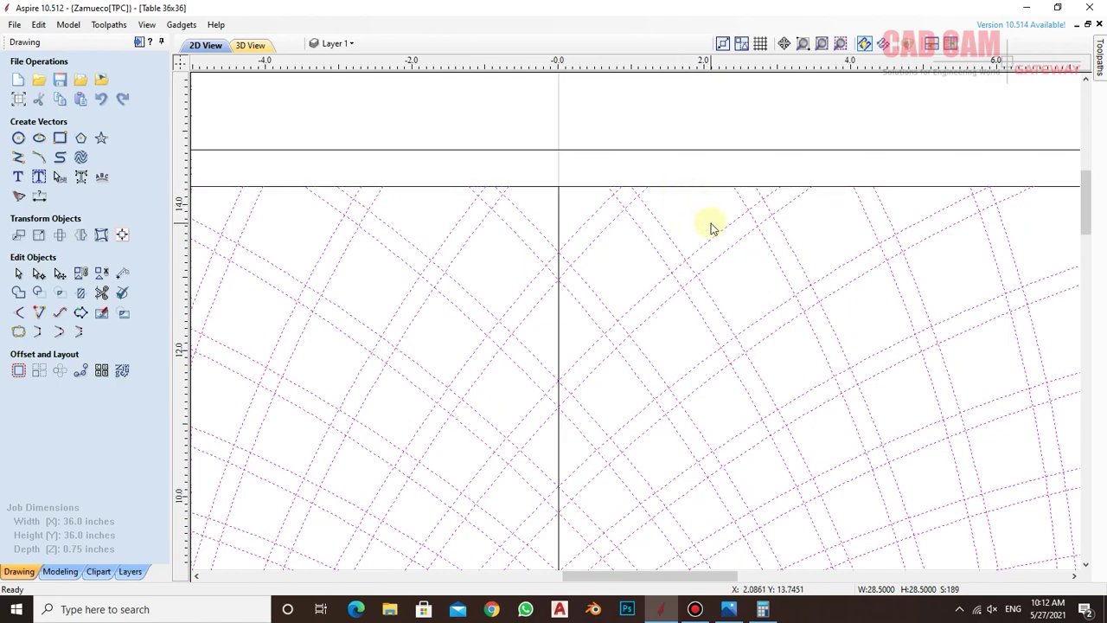
scroll(698, 160, "down", 2)
scroll(698, 160, "down", 2)
scroll(699, 153, "down", 2)
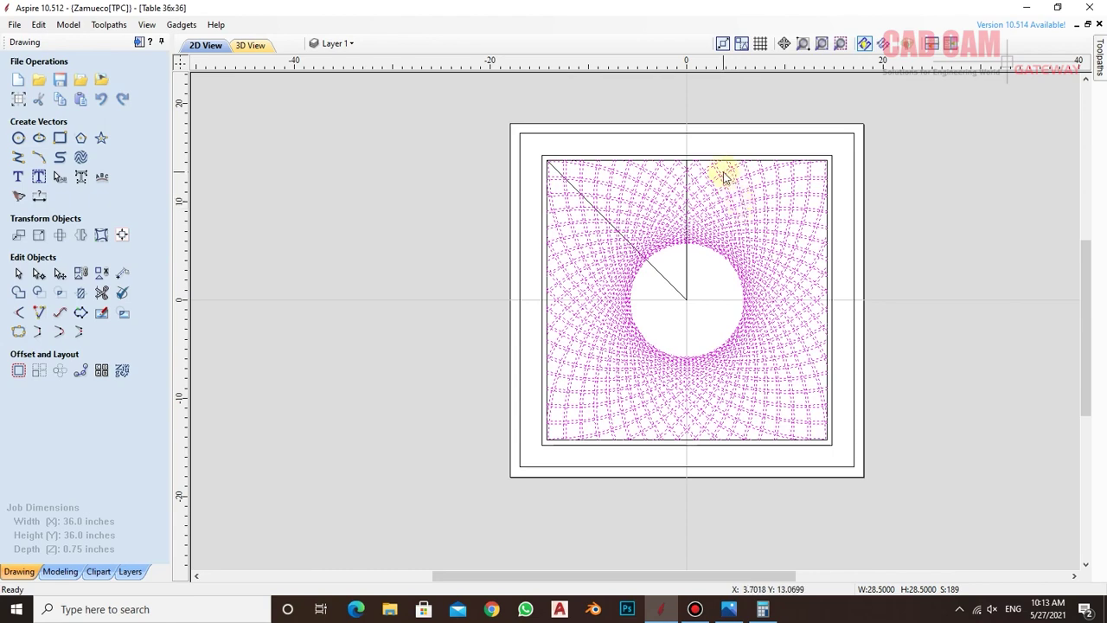
scroll(723, 174, "up", 1)
scroll(719, 177, "up", 1)
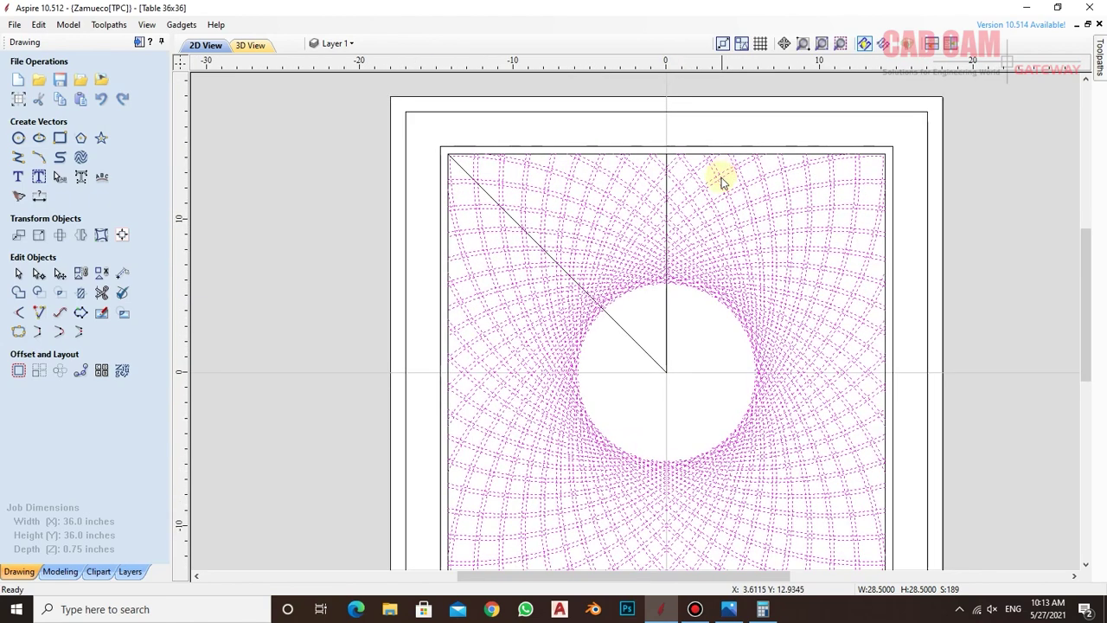
left_click(666, 320)
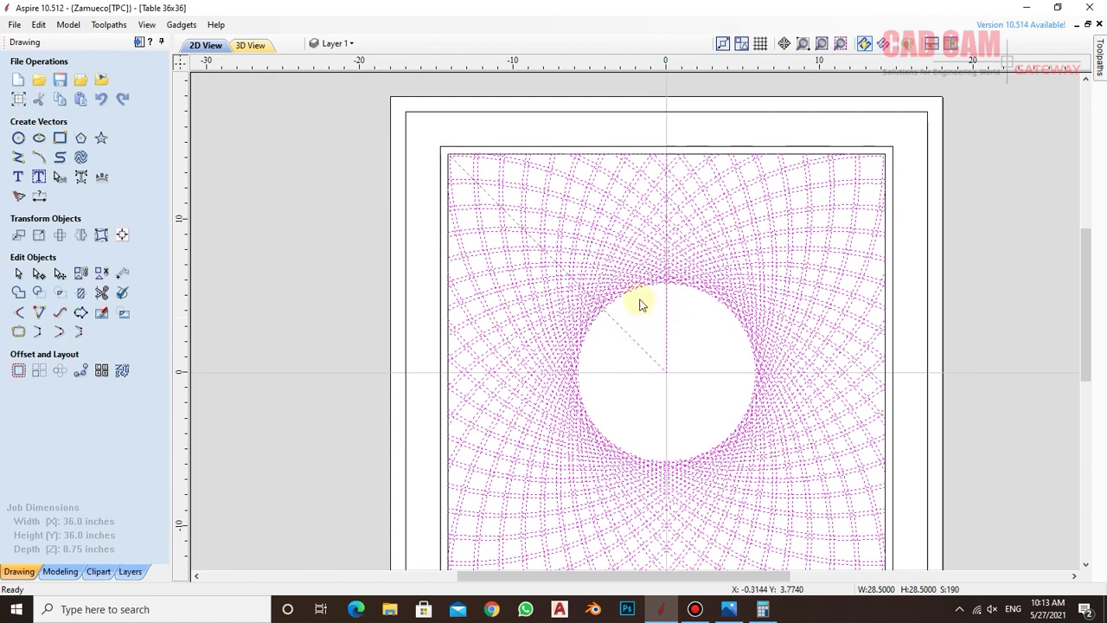
left_click(80, 292)
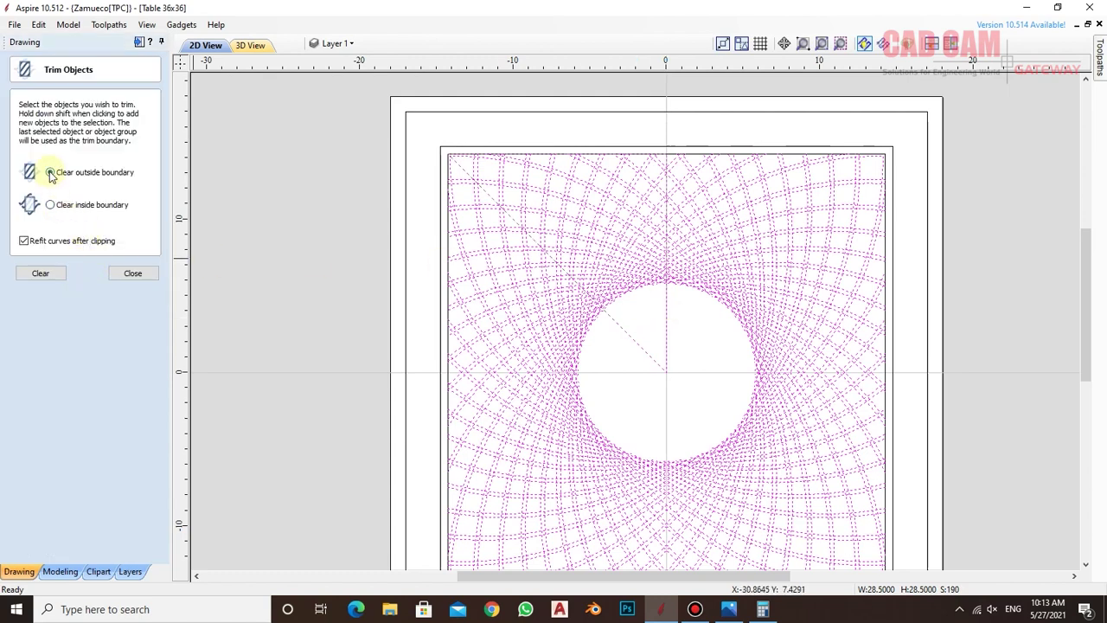
- Clear every fan-pattern curve outside the top-left triangular wedge and review the result
left_click(39, 273)
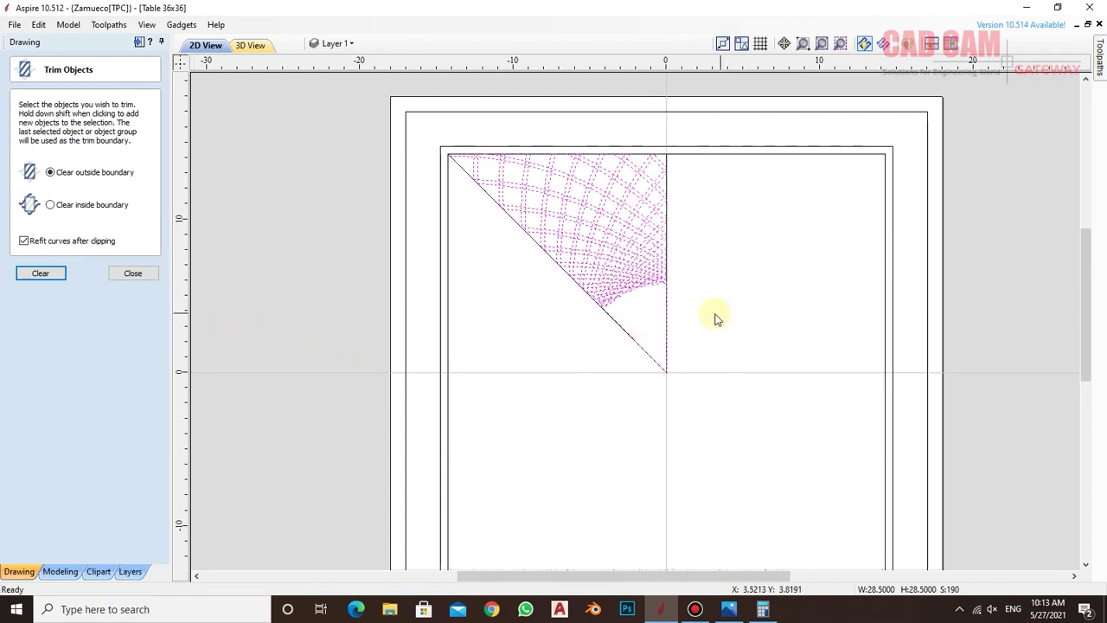
left_click(573, 330)
scroll(625, 223, "up", 1)
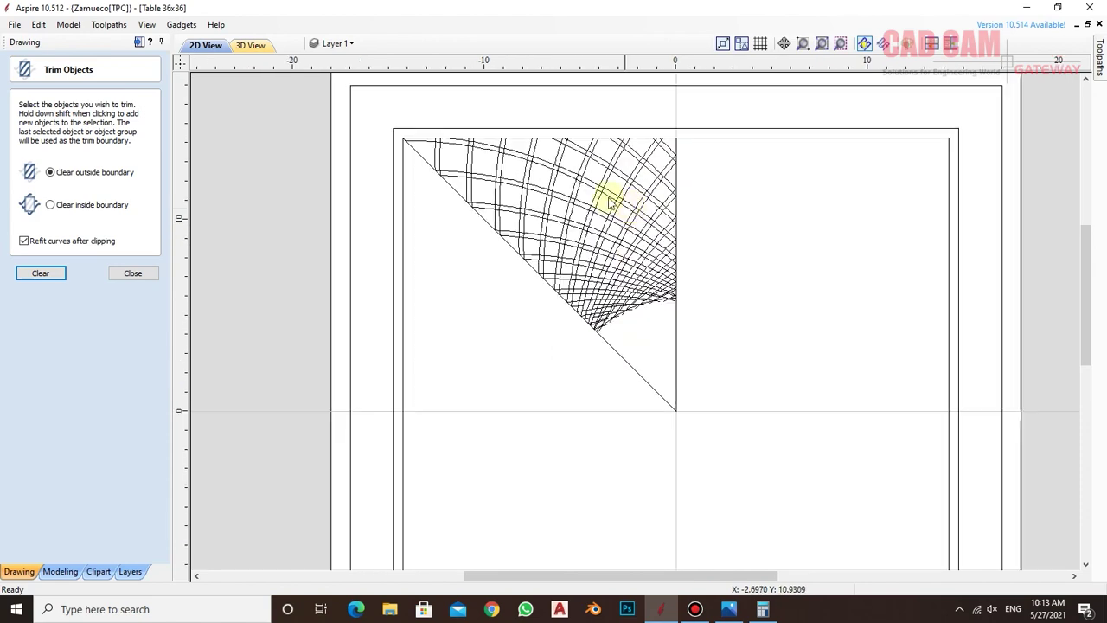
scroll(606, 151, "up", 2)
scroll(634, 188, "up", 1)
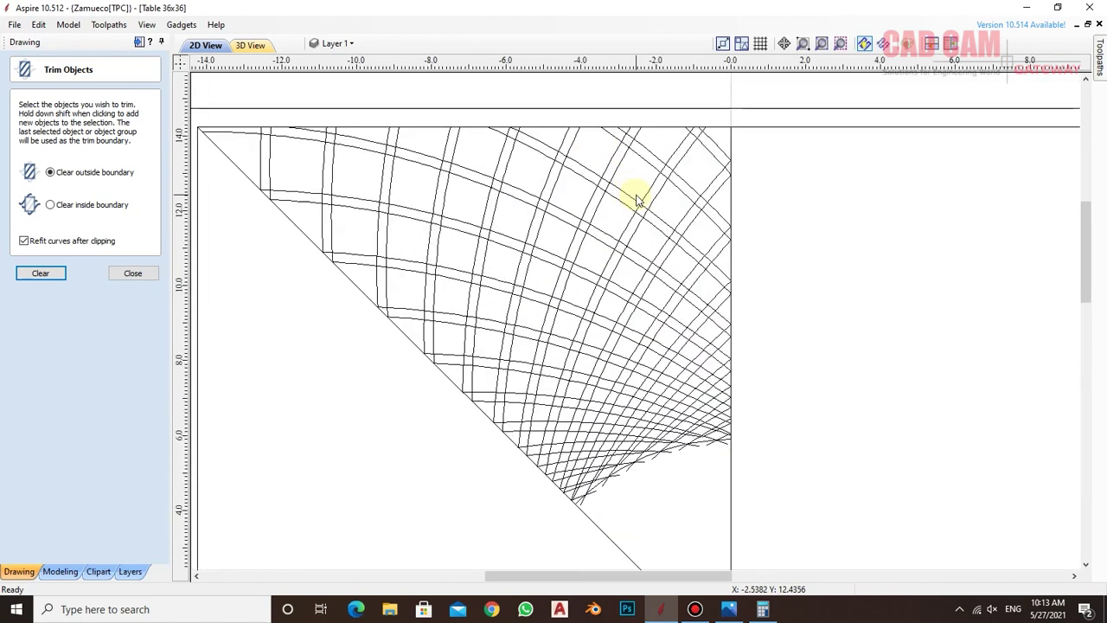
scroll(624, 192, "down", 1)
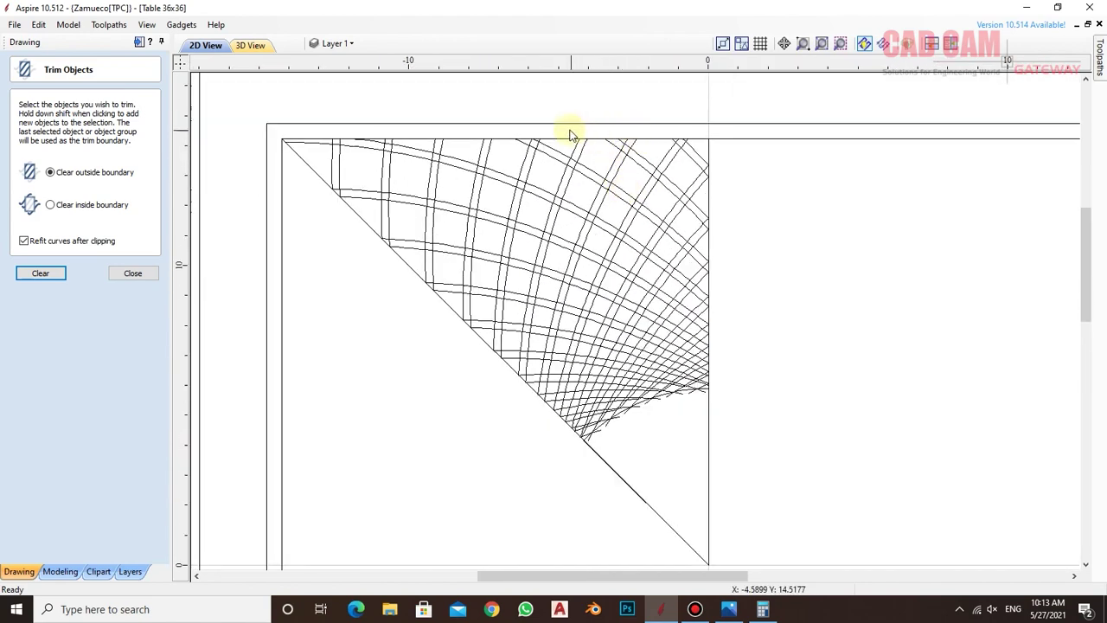
scroll(644, 128, "up", 1)
scroll(674, 131, "up", 1)
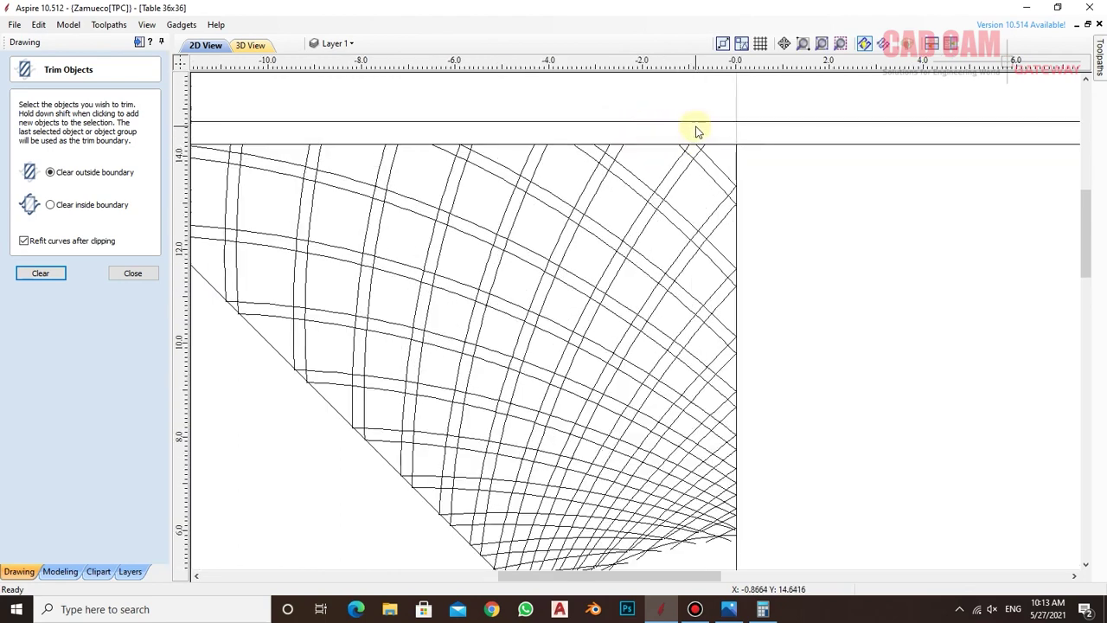
scroll(694, 143, "up", 1)
scroll(695, 151, "up", 2)
left_click(123, 274)
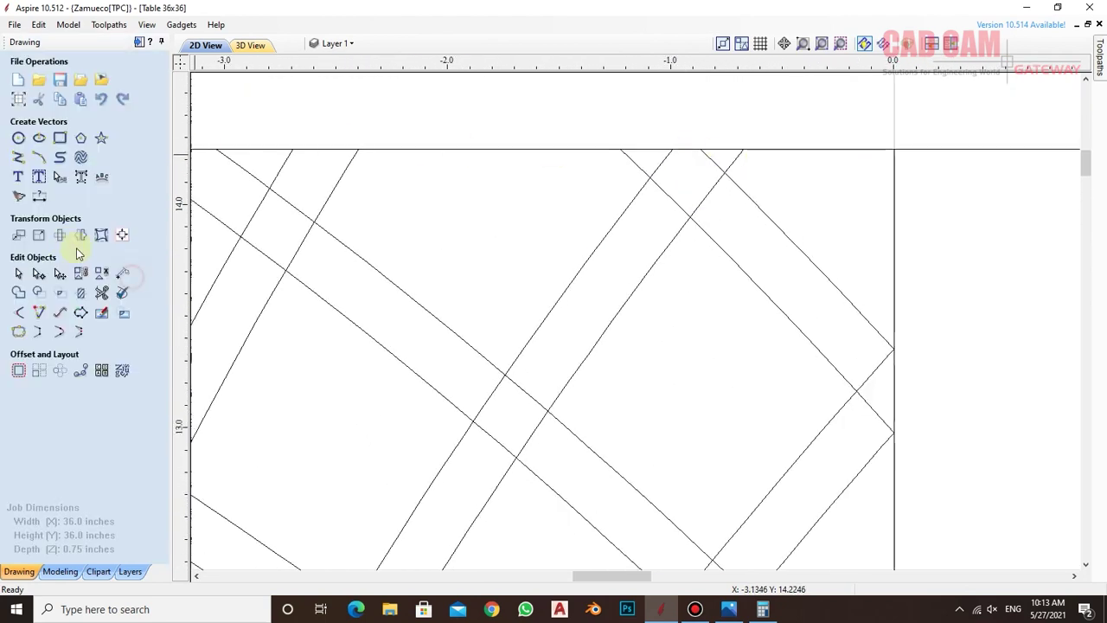
- Trim the overlapping segments at the top crossing and the diamond's right corner
left_click(101, 294)
scroll(662, 188, "up", 1)
scroll(657, 188, "up", 1)
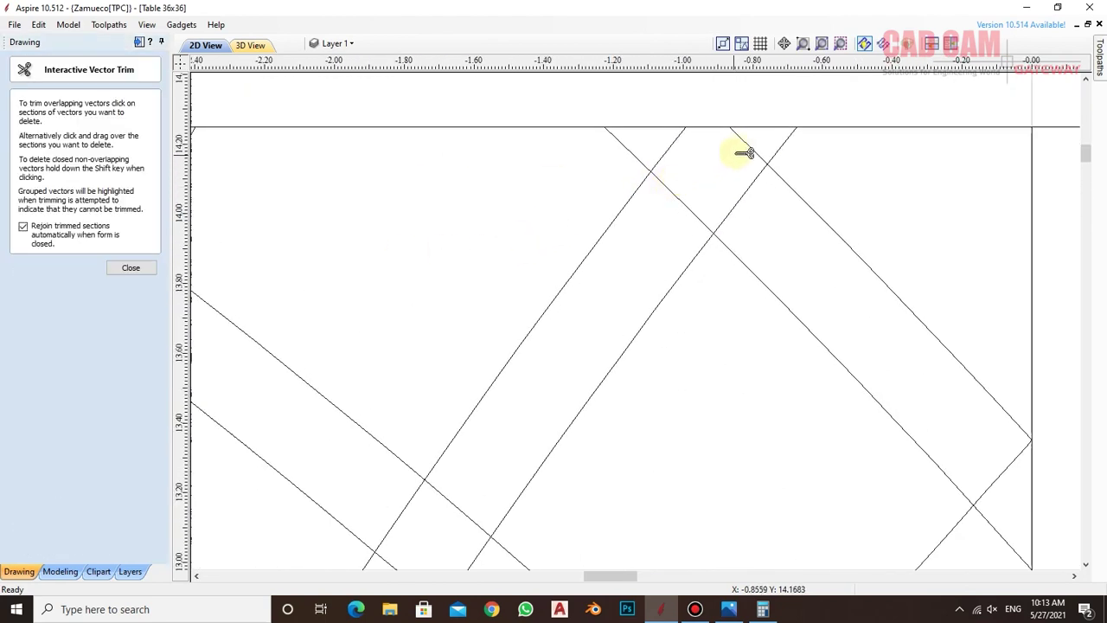
left_click(741, 148)
left_click(673, 142)
left_click(658, 191)
left_click(742, 197)
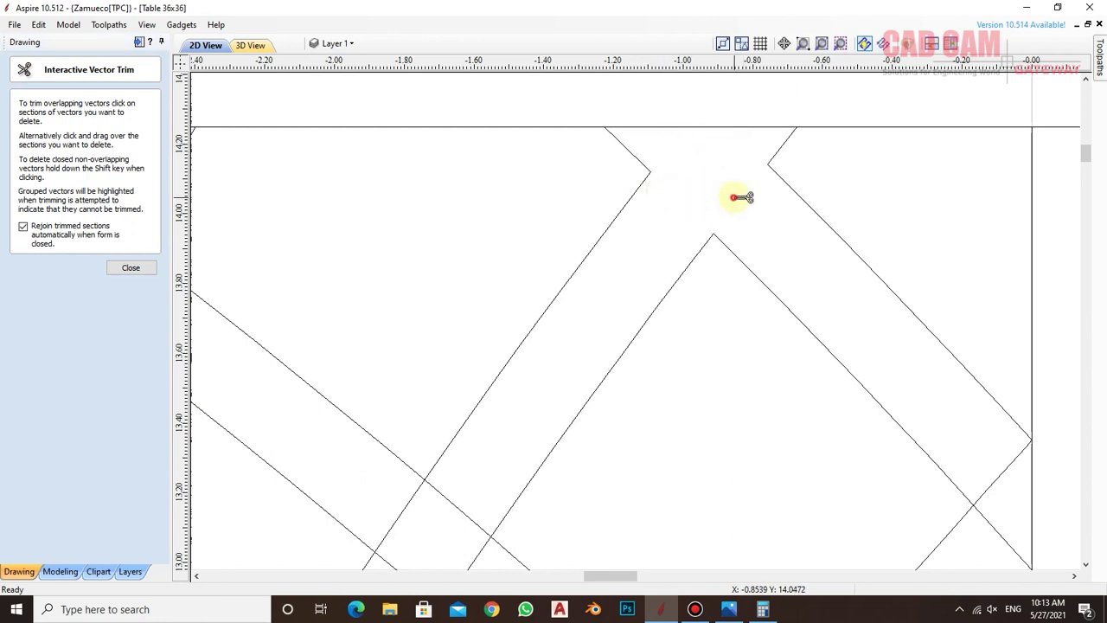
scroll(717, 198, "down", 1)
scroll(717, 199, "down", 1)
left_click(865, 344)
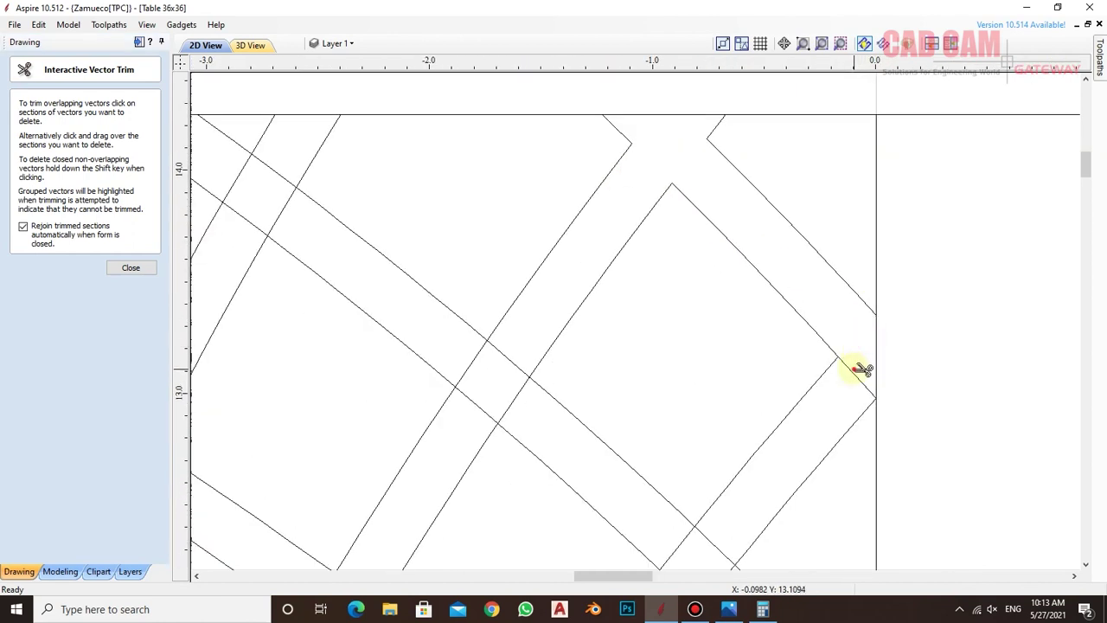
left_click(857, 378)
- Trim the edges at the left crossing into a separate square and review the upper rows
left_click(512, 400)
left_click(516, 362)
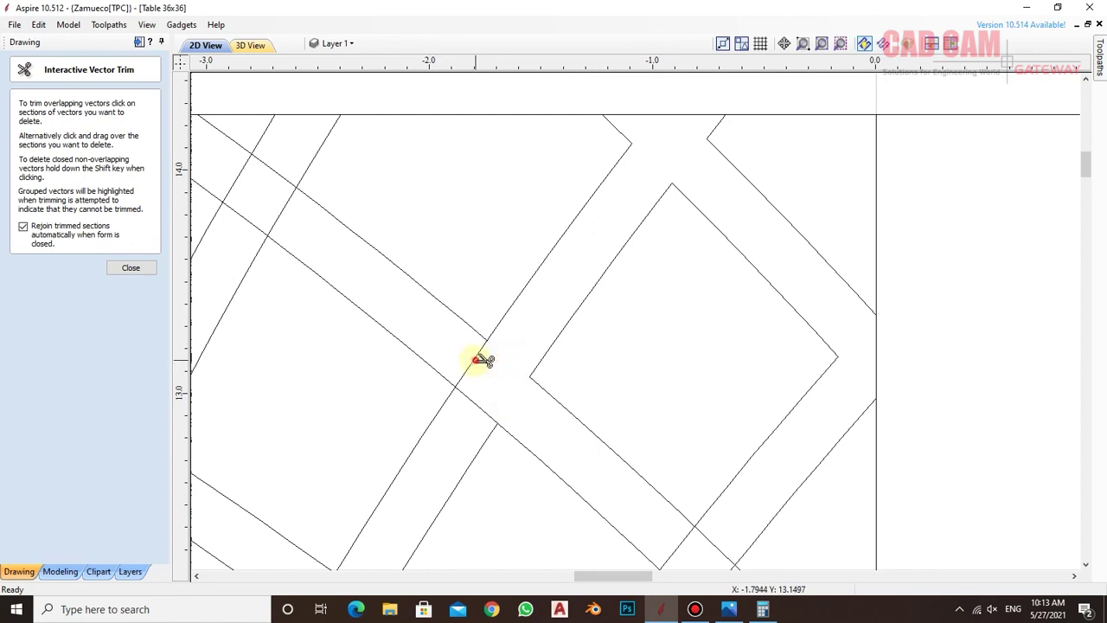
left_click(472, 363)
left_click(474, 399)
scroll(717, 465, "down", 2)
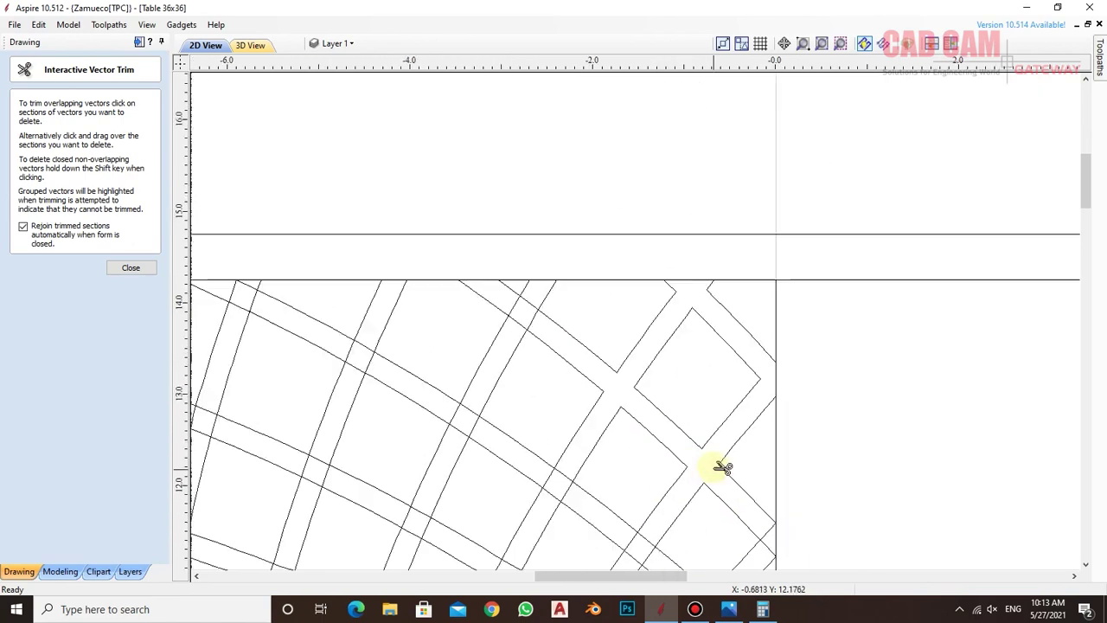
scroll(372, 366, "up", 2)
scroll(389, 346, "down", 1)
scroll(493, 291, "down", 1)
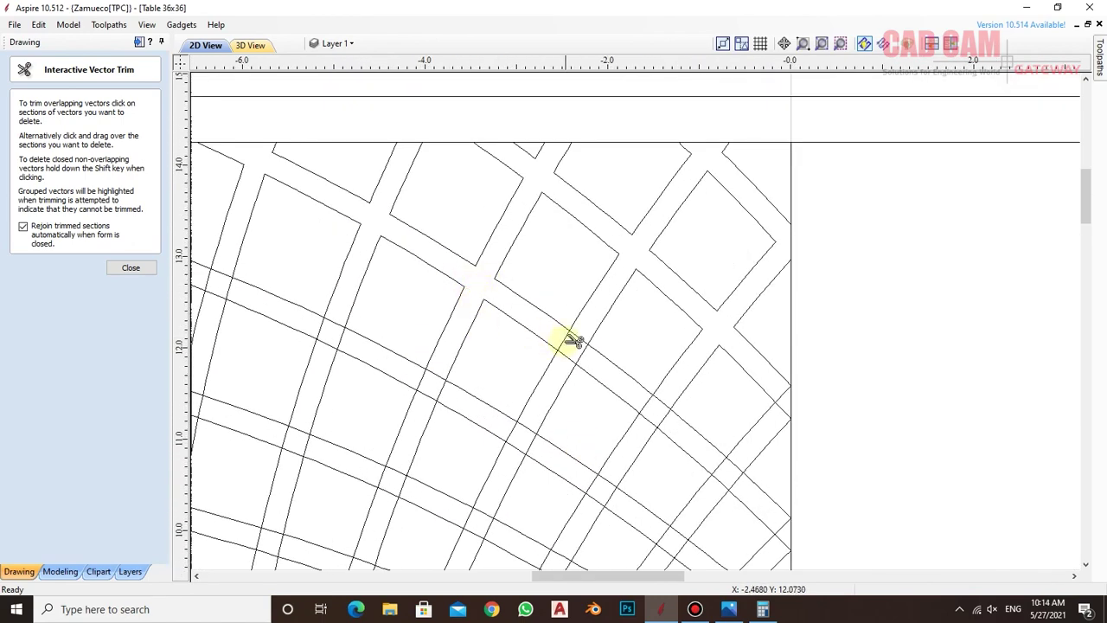
scroll(784, 474, "down", 2)
scroll(785, 474, "up", 1)
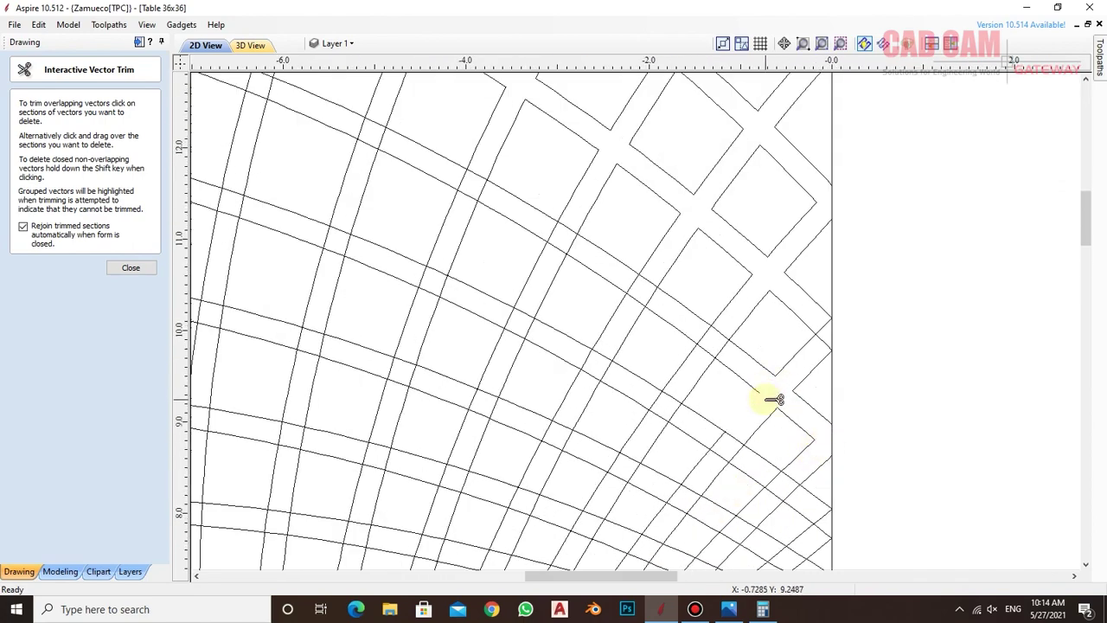
scroll(773, 398, "up", 1)
scroll(835, 459, "down", 2)
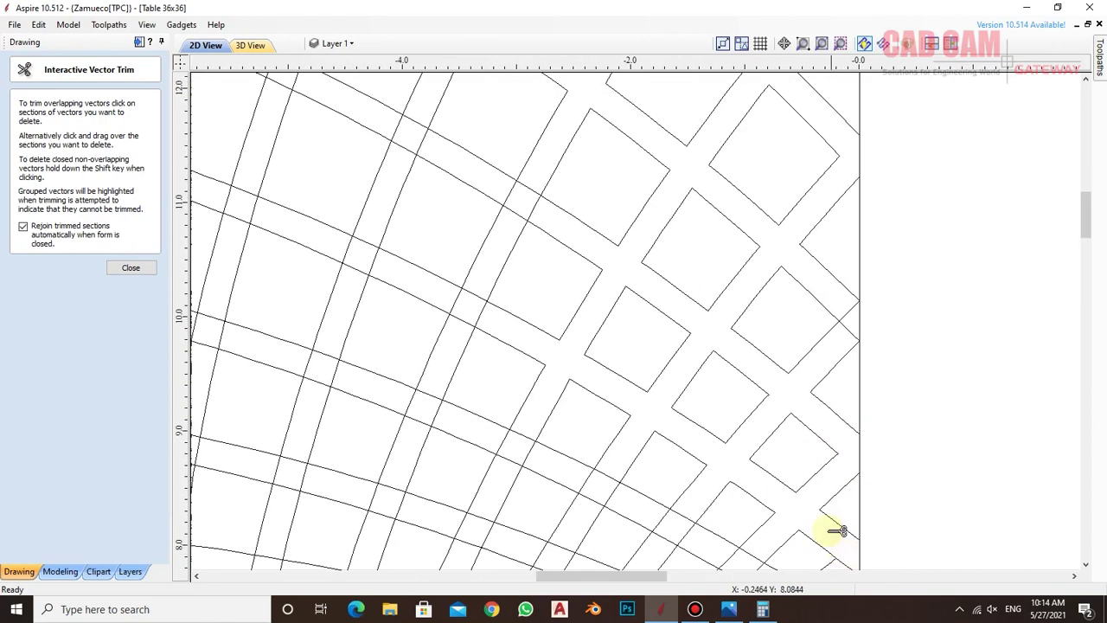
scroll(600, 354, "up", 1)
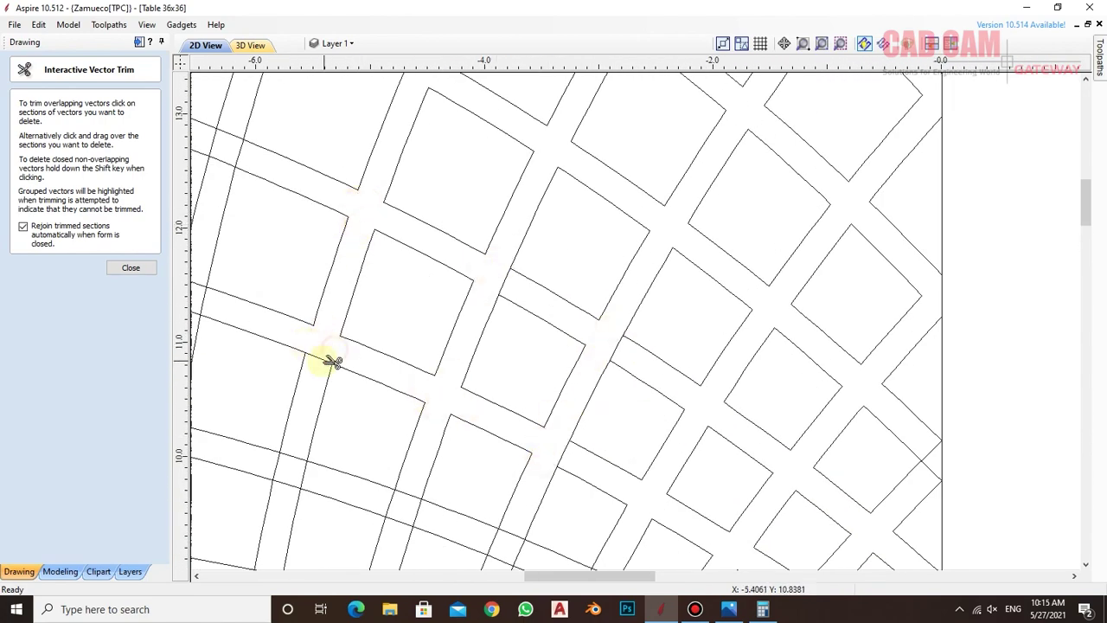
scroll(328, 363, "down", 1)
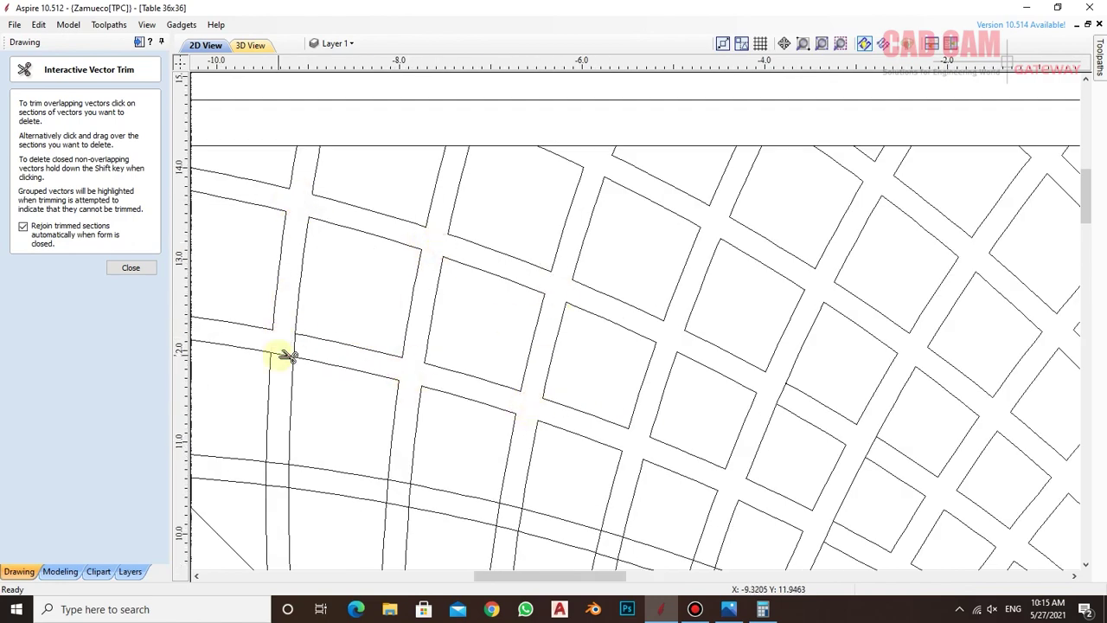
scroll(534, 376, "down", 1)
scroll(350, 273, "up", 1)
scroll(631, 433, "down", 2)
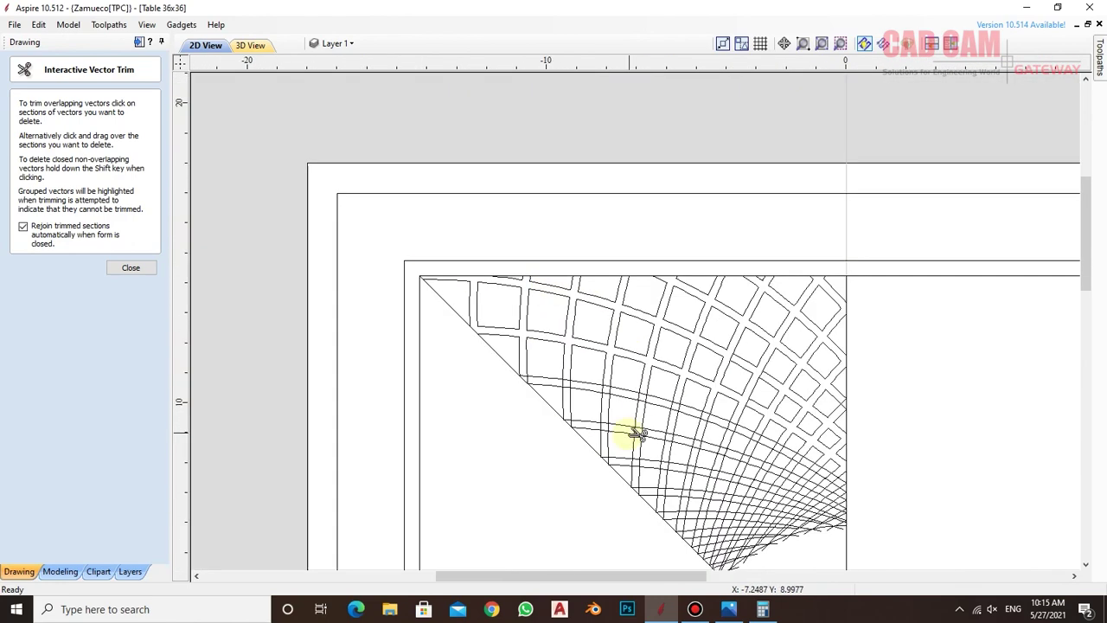
scroll(597, 298, "up", 2)
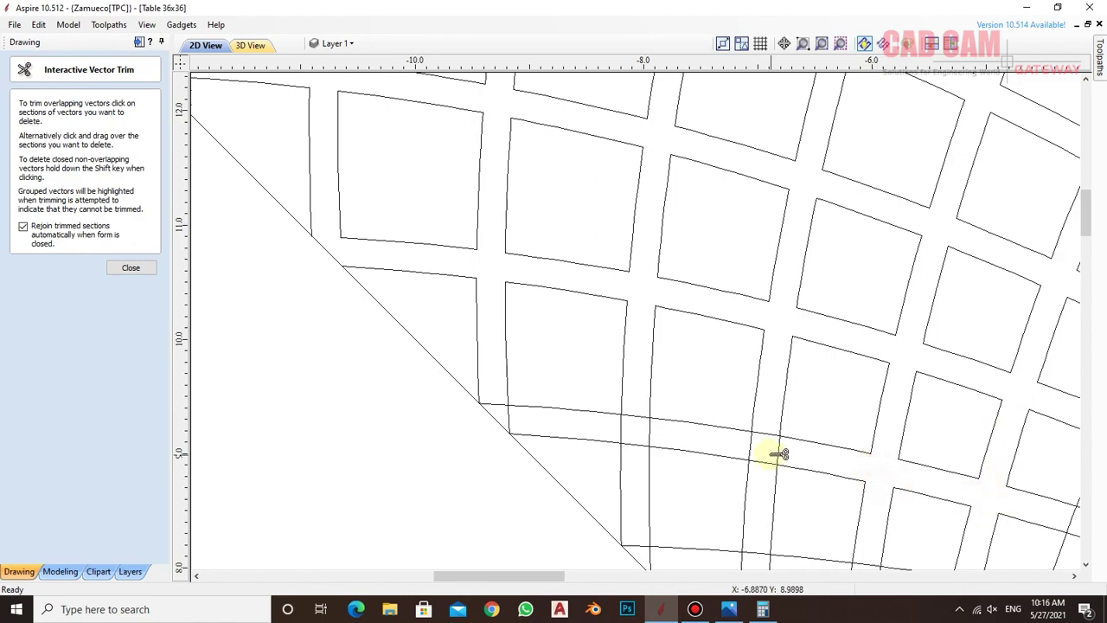
scroll(521, 415, "down", 2)
scroll(346, 238, "up", 2)
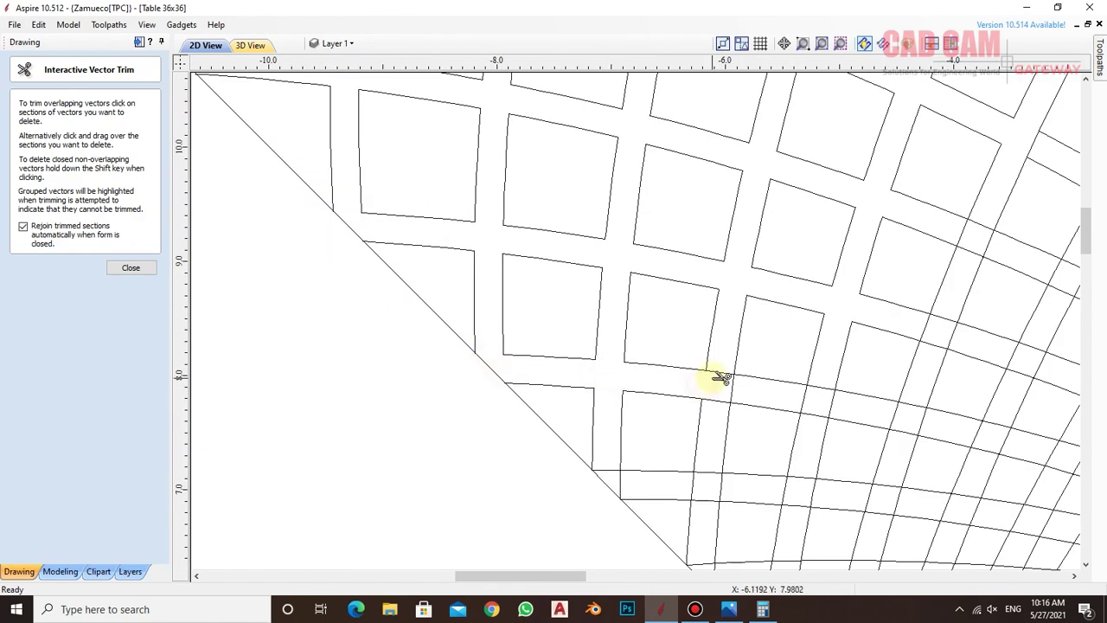
scroll(791, 502, "down", 2)
scroll(865, 445, "up", 1)
scroll(866, 446, "up", 1)
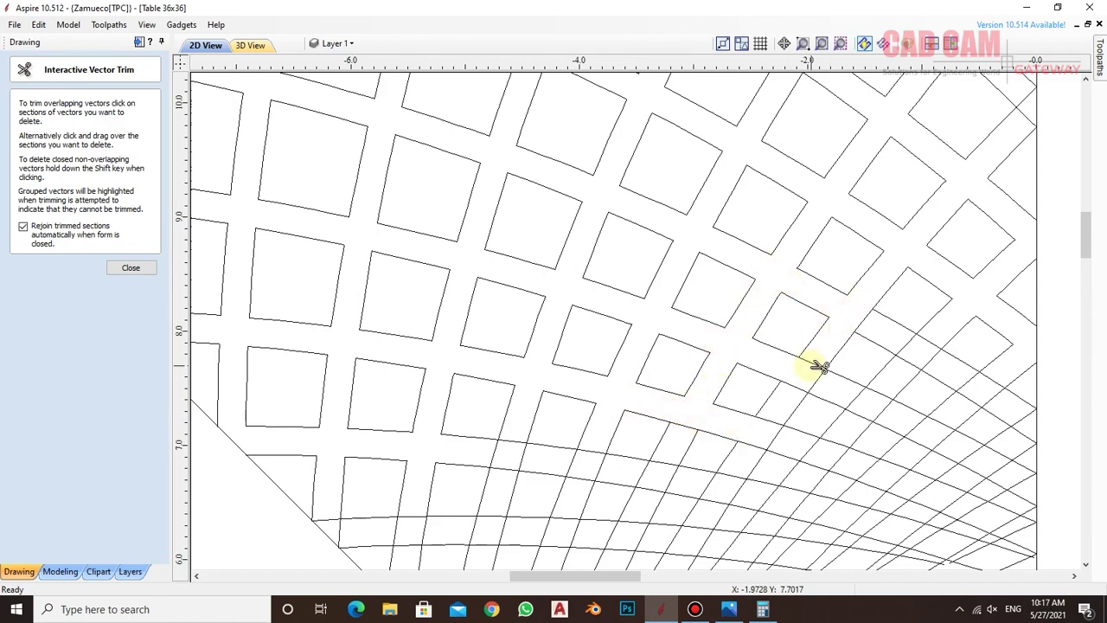
scroll(847, 433, "down", 1)
scroll(943, 242, "up", 1)
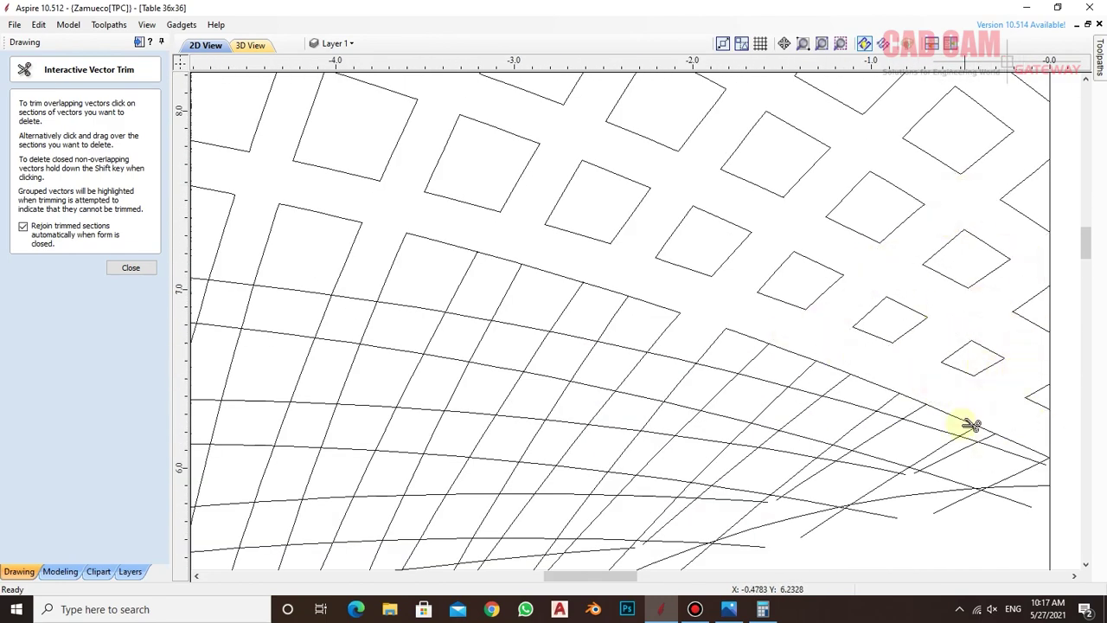
scroll(692, 391, "down", 1)
scroll(453, 358, "up", 1)
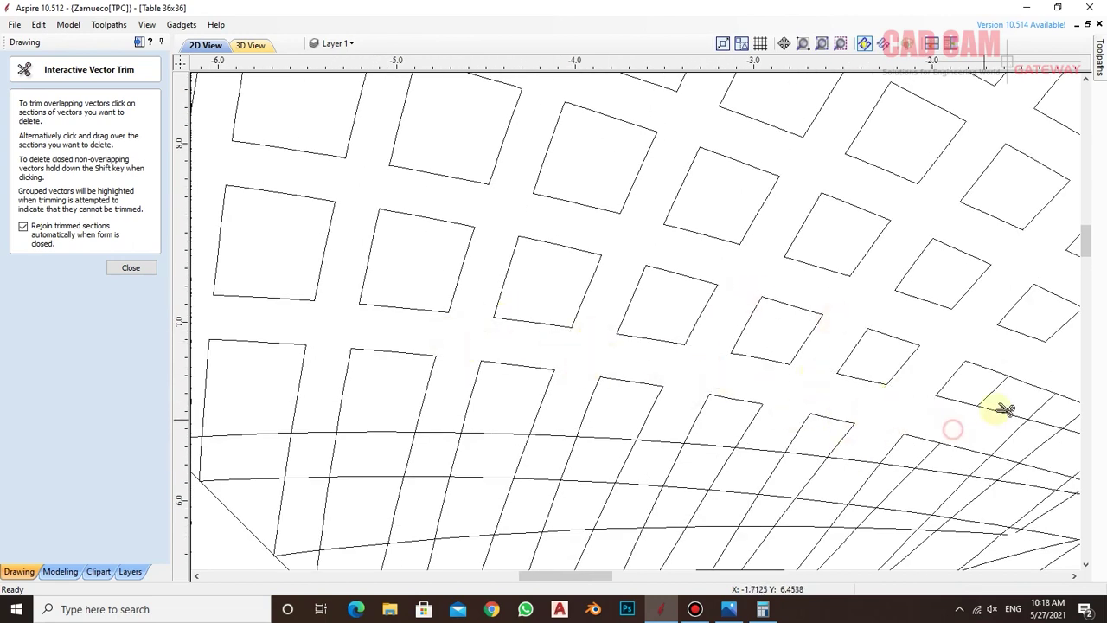
scroll(409, 449, "down", 1)
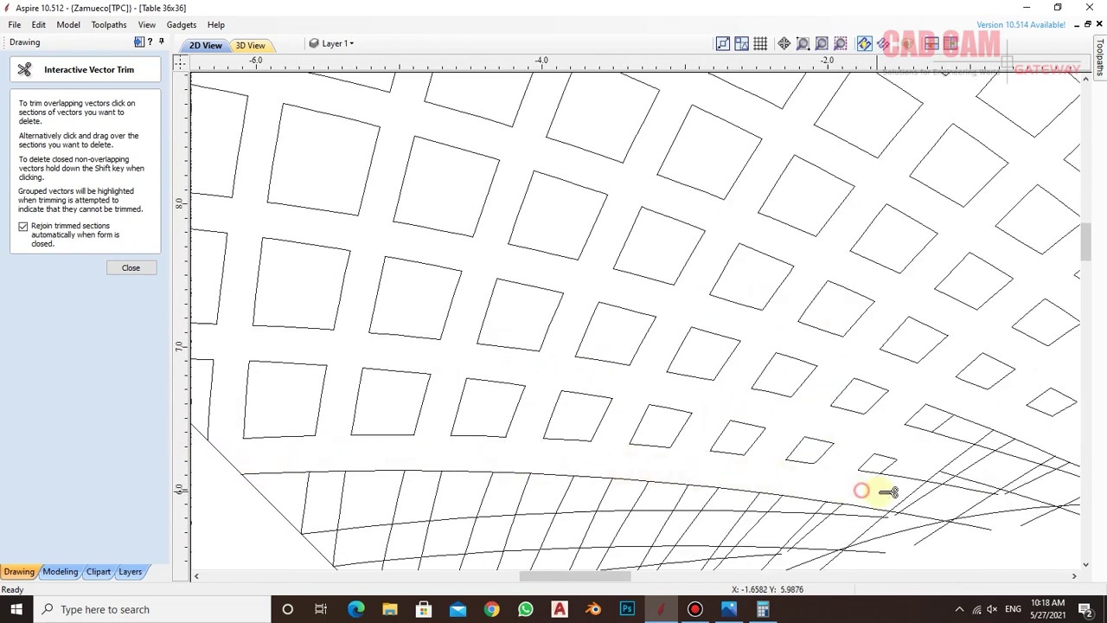
scroll(926, 476, "down", 2)
scroll(891, 454, "up", 2)
- Trim the grid lines between the squares in the lower rows of the fan
scroll(432, 467, "down", 1)
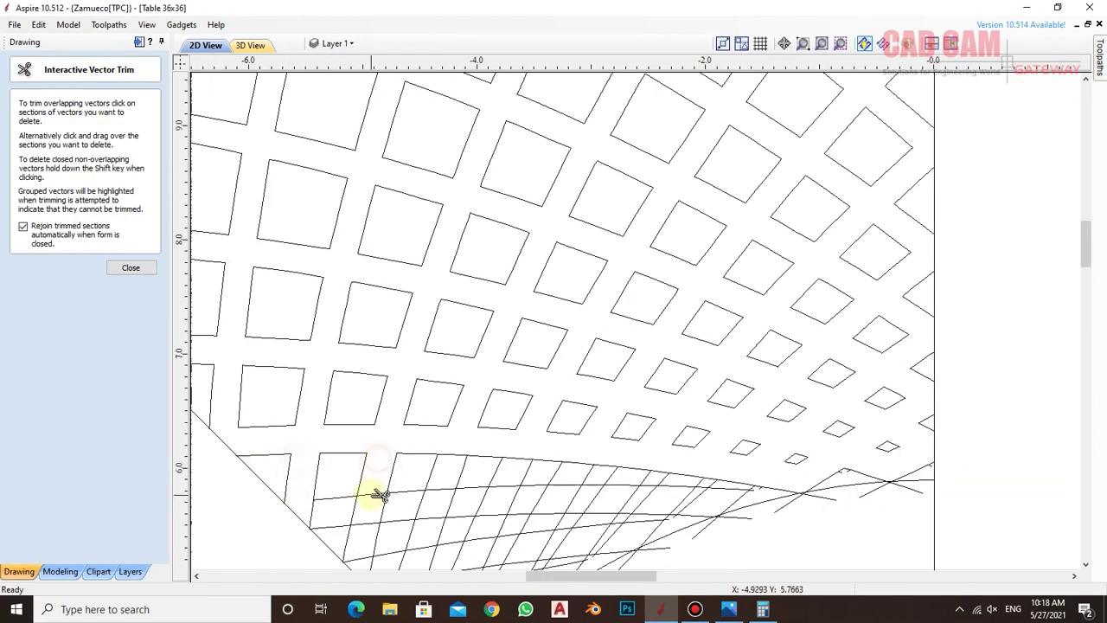
mouse_move(375, 494)
left_mouse_down()
mouse_move(640, 473)
mouse_move(709, 485)
mouse_move(424, 562)
left_mouse_up()
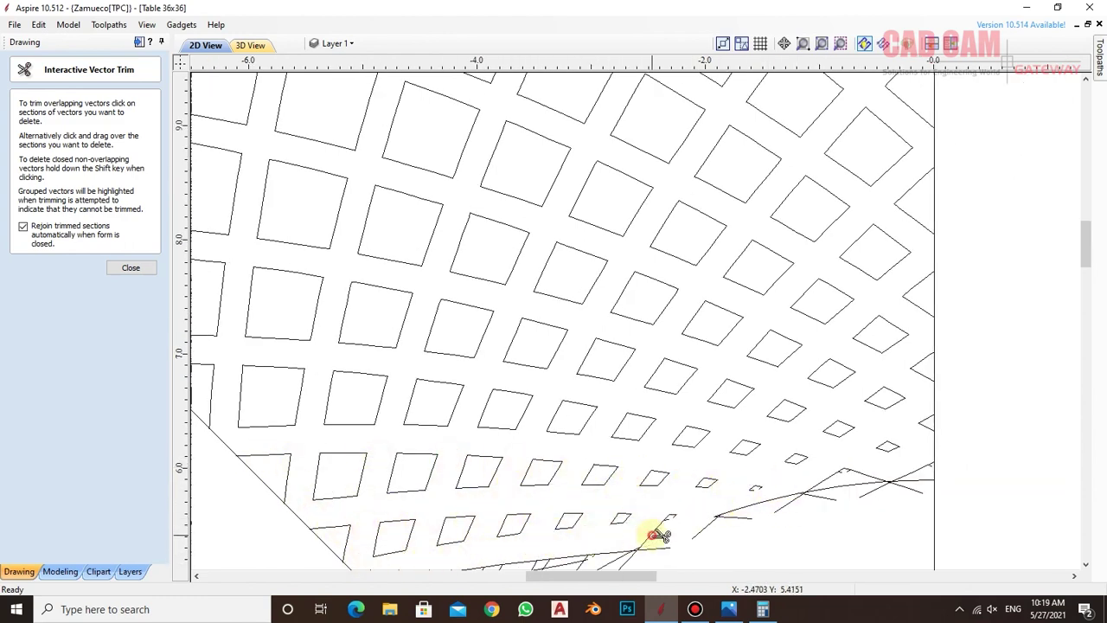
scroll(675, 497, "down", 2)
scroll(692, 504, "up", 4)
scroll(259, 235, "up", 1)
- Trim the remaining mesh crossings near the lower curve and close the Interactive Vector Trim form
mouse_move(630, 241)
left_mouse_down()
mouse_move(354, 341)
mouse_move(663, 328)
mouse_move(432, 413)
mouse_move(500, 391)
left_mouse_up()
scroll(767, 277, "down", 3)
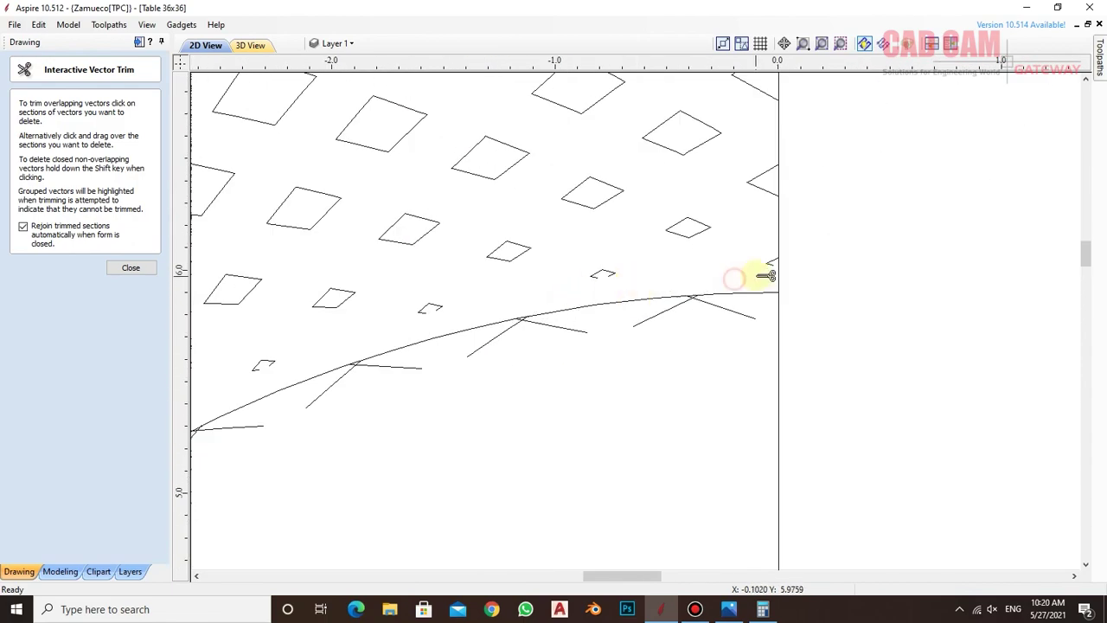
scroll(654, 286, "down", 2)
scroll(388, 366, "up", 2)
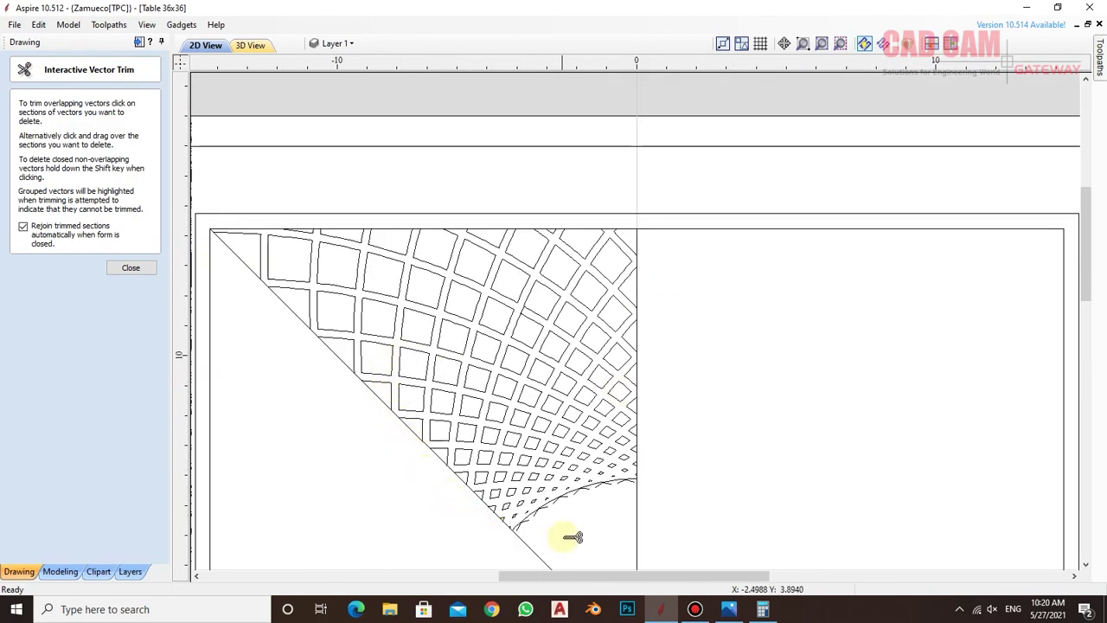
scroll(571, 531, "down", 2)
scroll(578, 536, "down", 2)
scroll(580, 543, "up", 1)
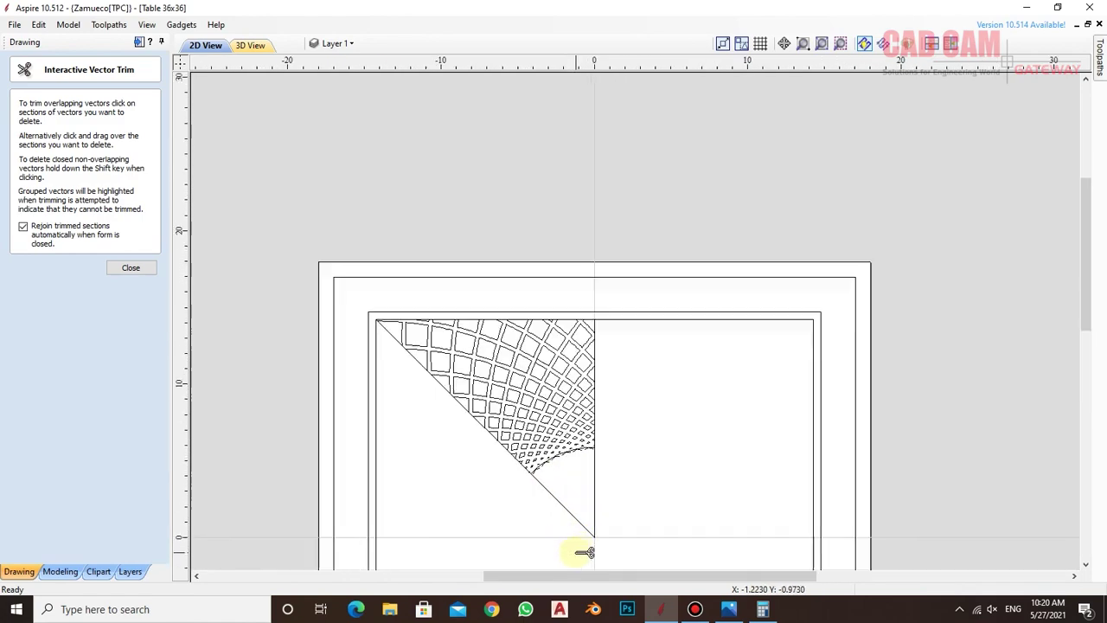
scroll(579, 545, "up", 1)
scroll(579, 547, "up", 1)
scroll(514, 252, "up", 2)
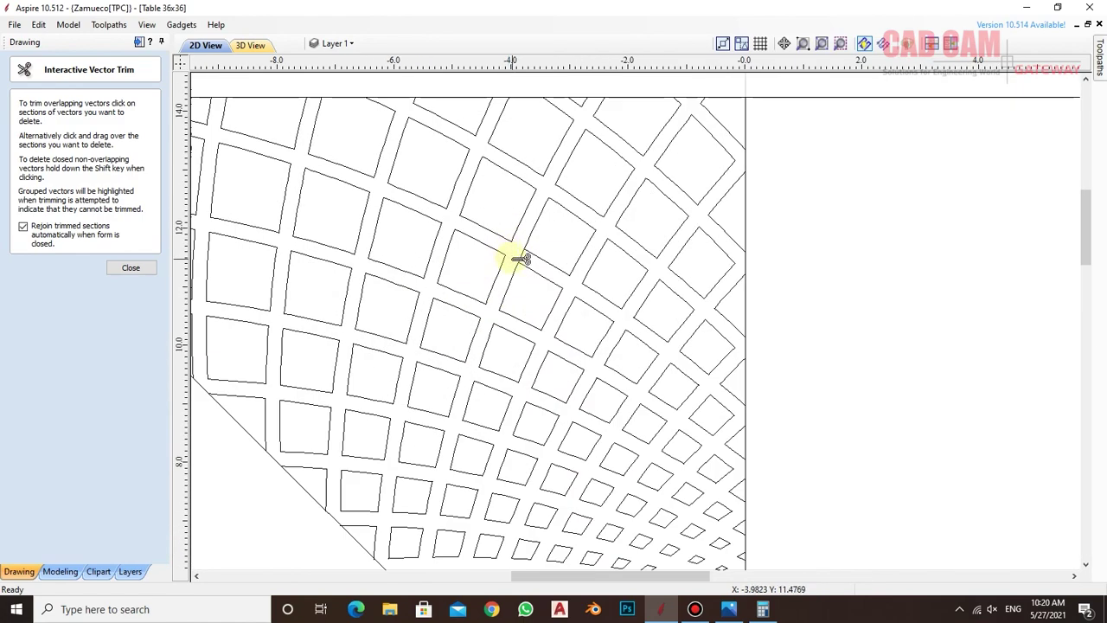
scroll(525, 252, "up", 1)
scroll(580, 277, "down", 3)
scroll(607, 328, "down", 2)
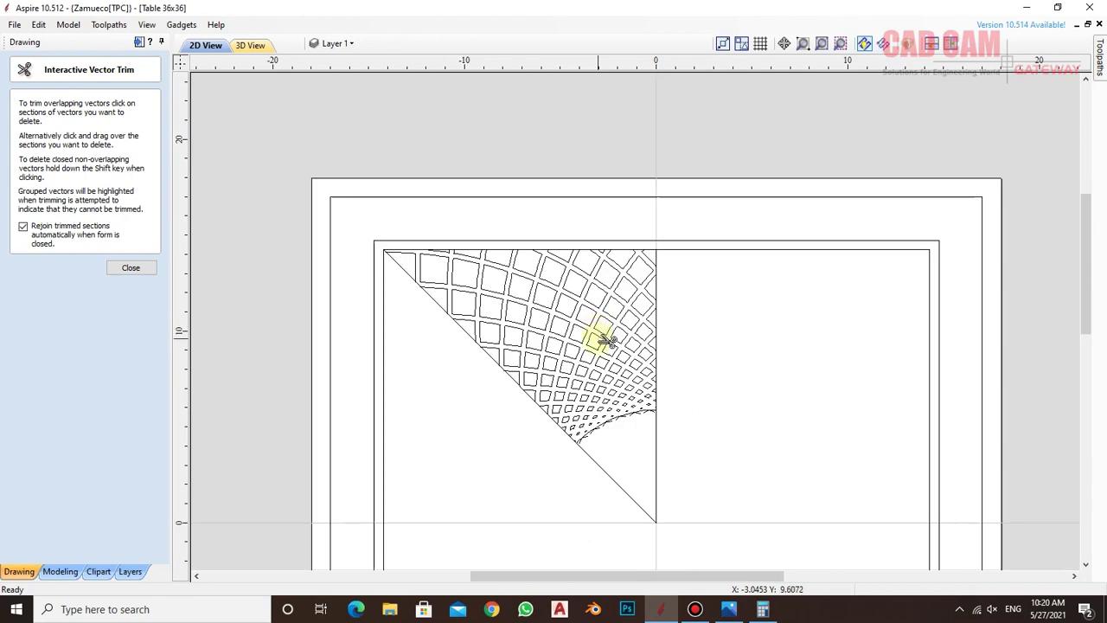
scroll(598, 338, "up", 1)
scroll(568, 338, "up", 2)
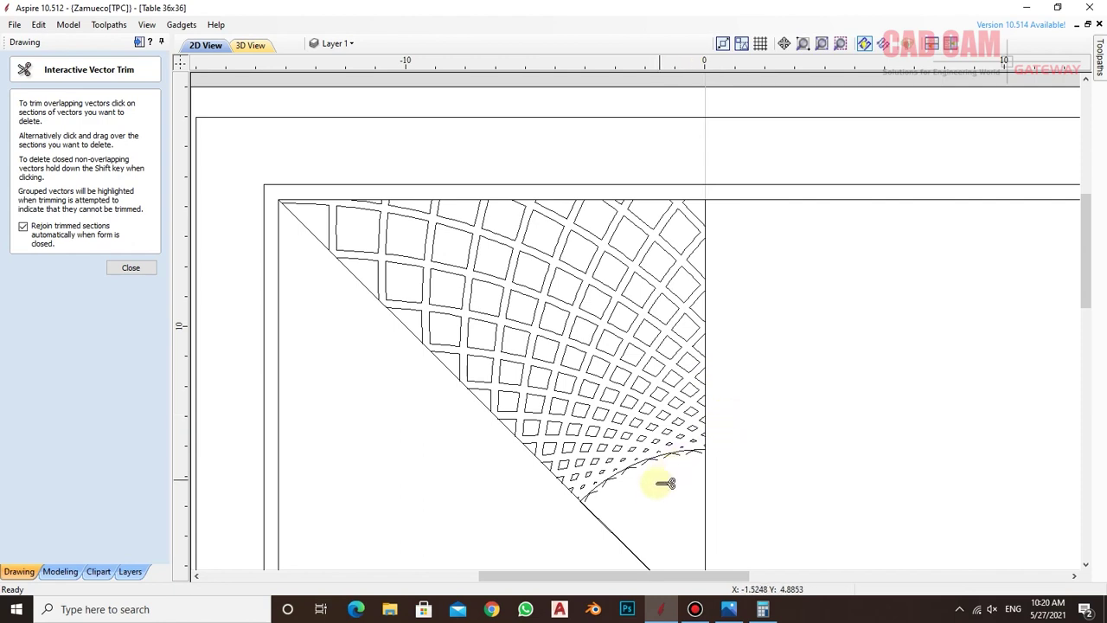
scroll(663, 467, "down", 2)
scroll(670, 539, "up", 2)
scroll(692, 545, "up", 2)
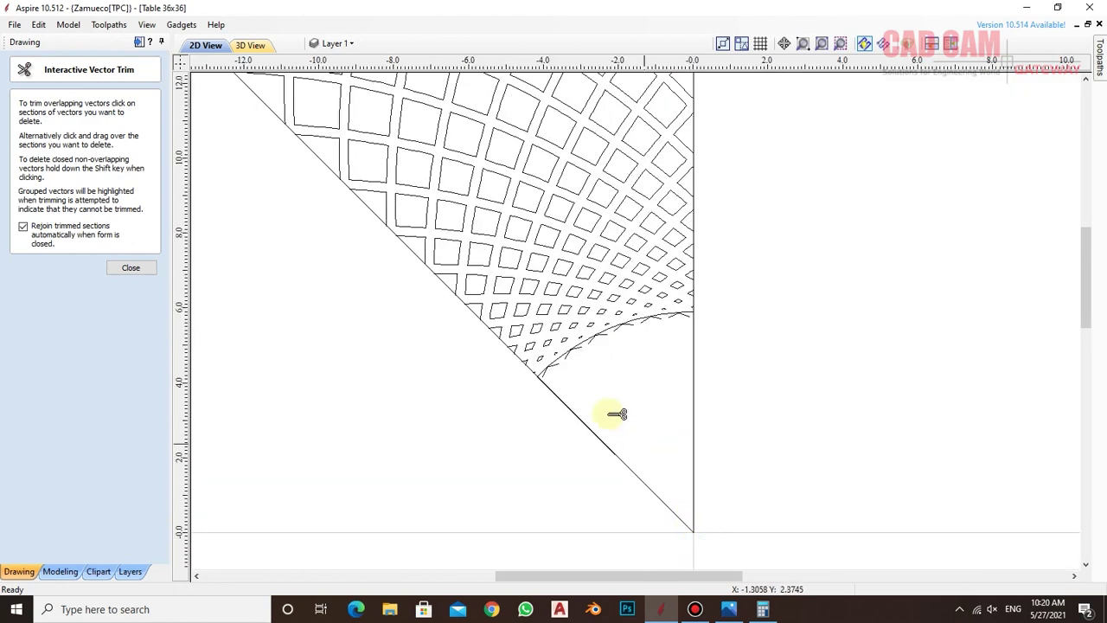
left_click(131, 267)
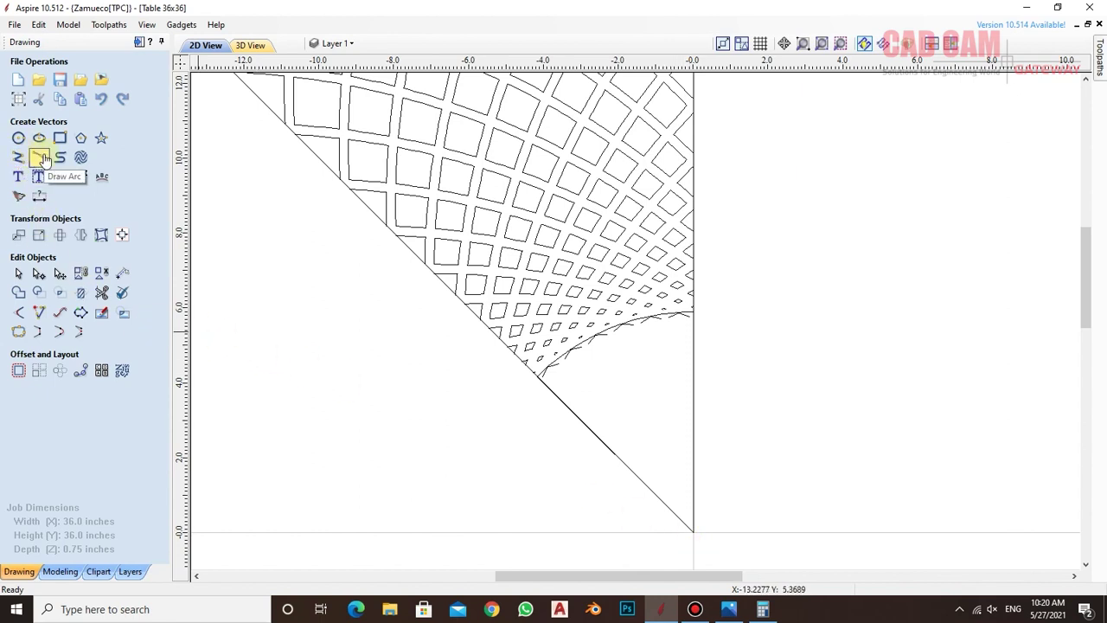
- Offset the wedge's curve and edges outward only, by a distance of 0.25 inches
left_click(18, 370)
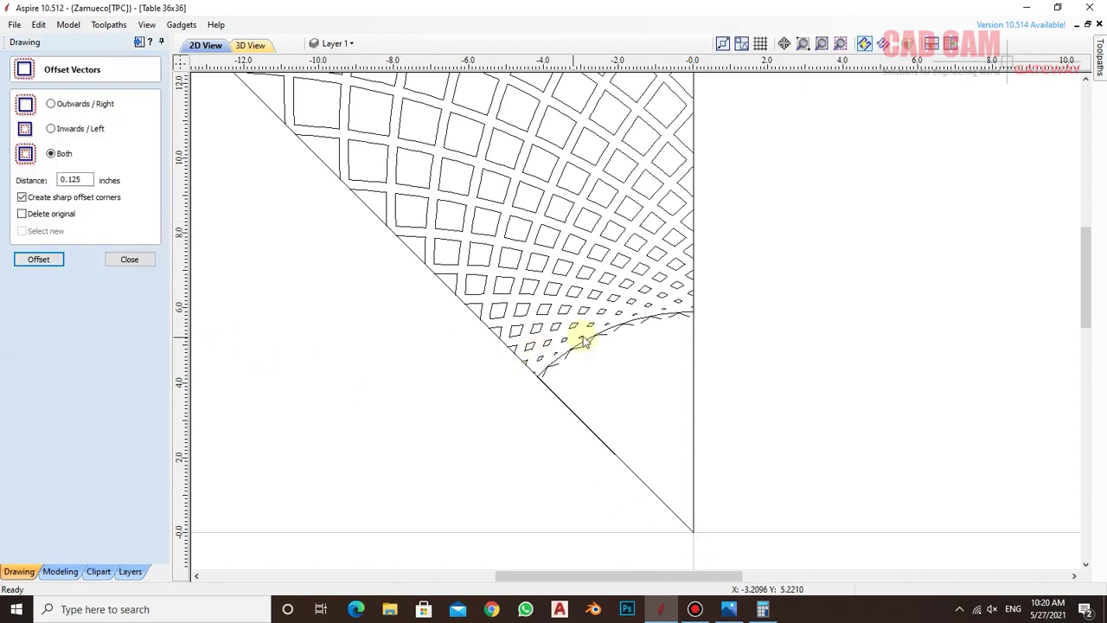
left_click(606, 335)
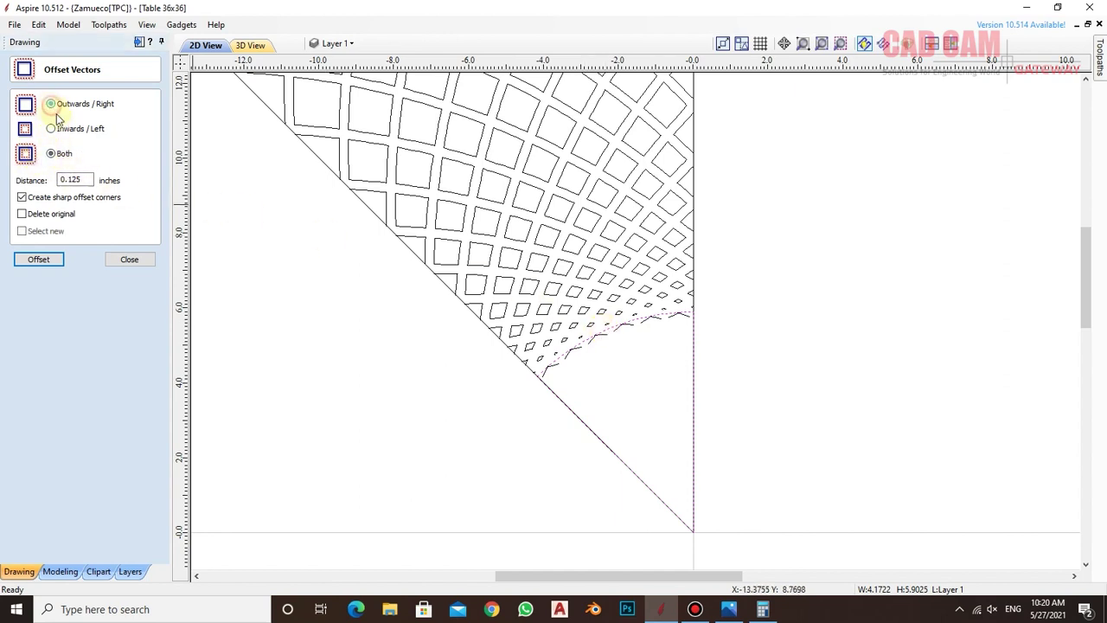
left_click(50, 104)
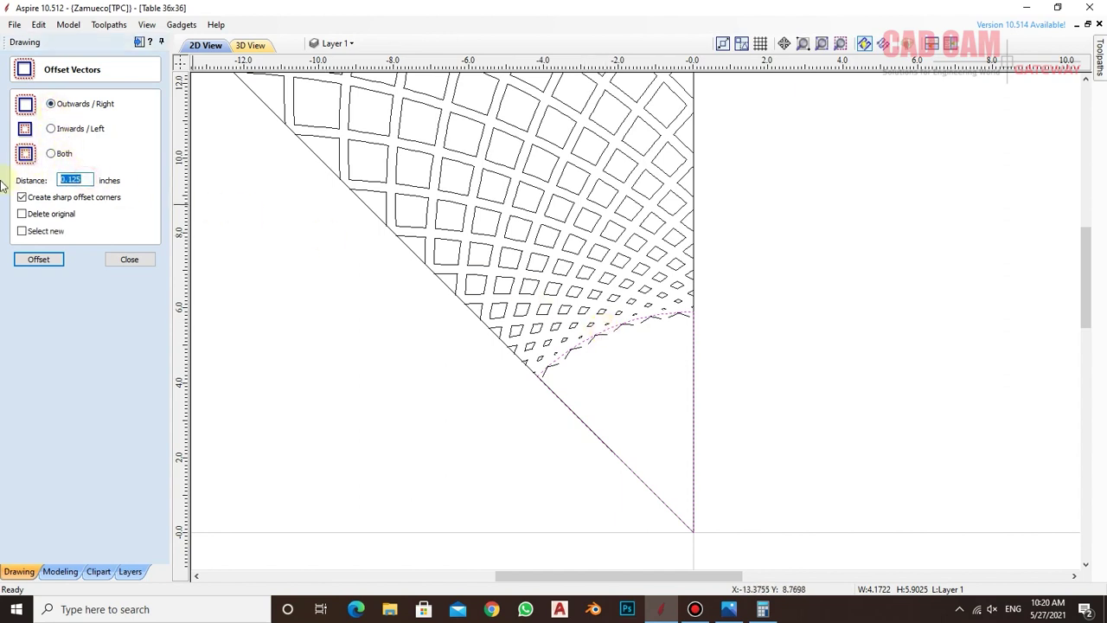
type(".25")
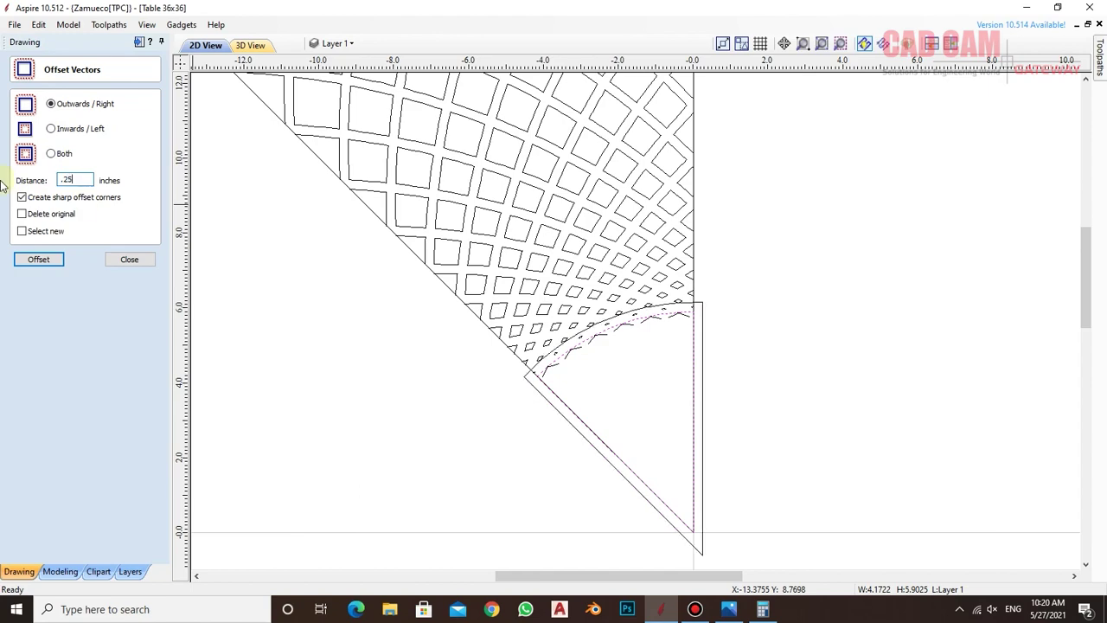
scroll(724, 353, "up", 2)
scroll(635, 307, "up", 2)
scroll(613, 299, "up", 2)
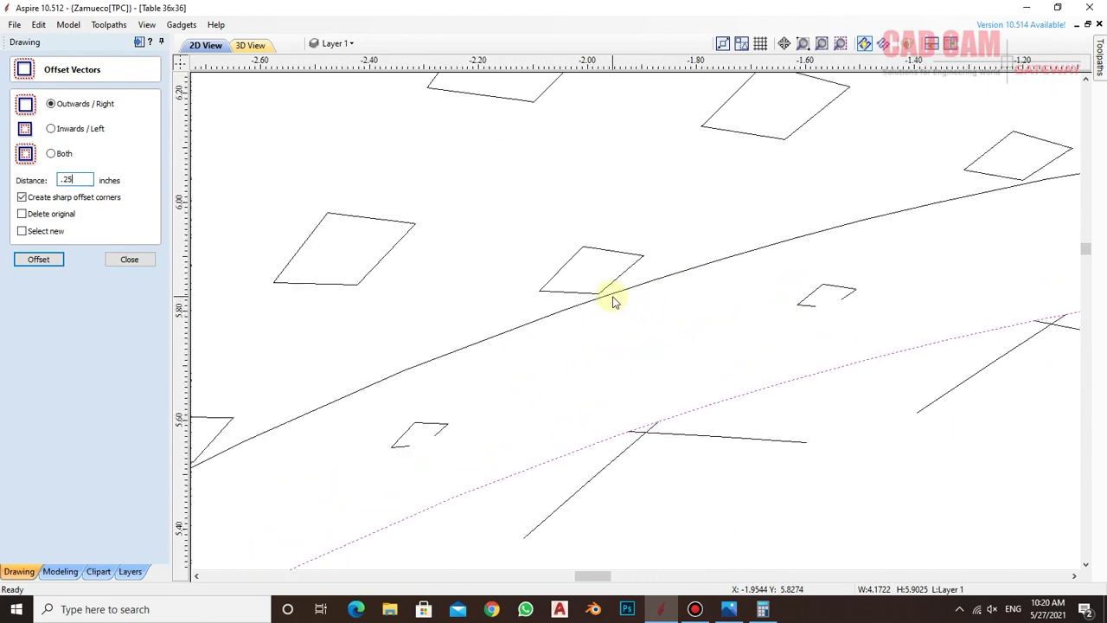
scroll(610, 305, "down", 1)
scroll(610, 304, "down", 1)
scroll(606, 301, "down", 1)
scroll(606, 302, "down", 1)
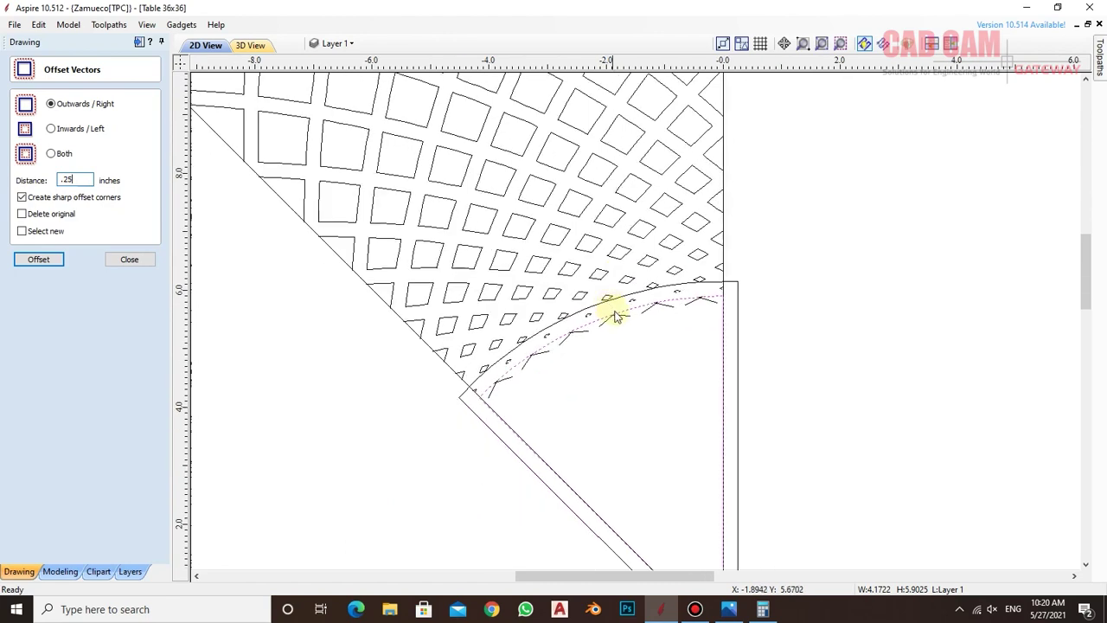
scroll(613, 314, "up", 1)
scroll(618, 316, "down", 2)
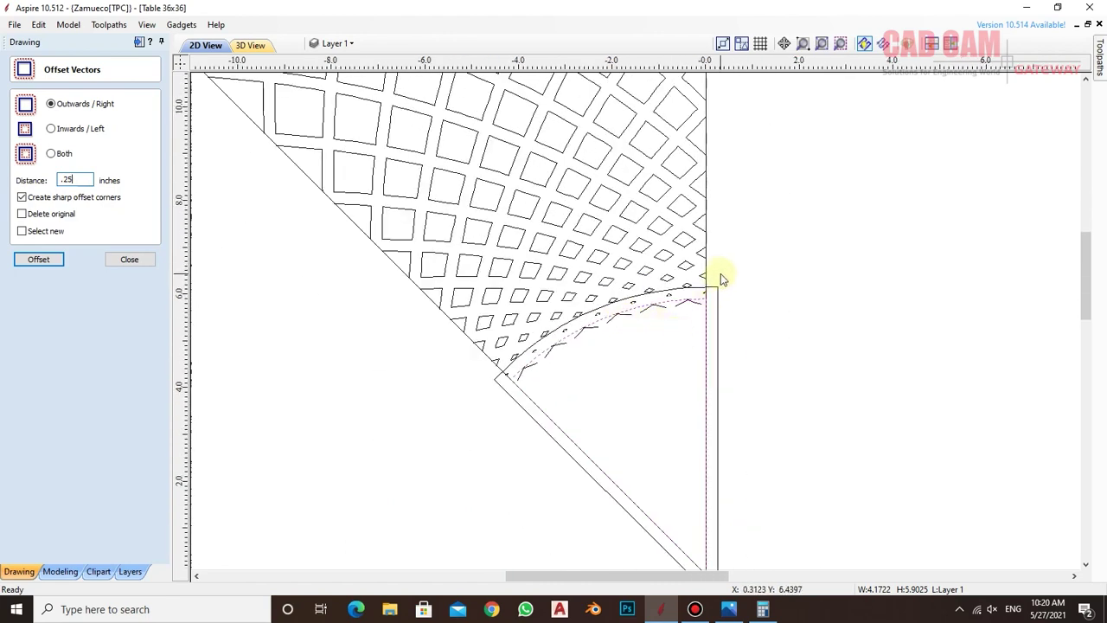
- Close the offset form and trim away the outer offset lines along the wedge edges
left_click(129, 260)
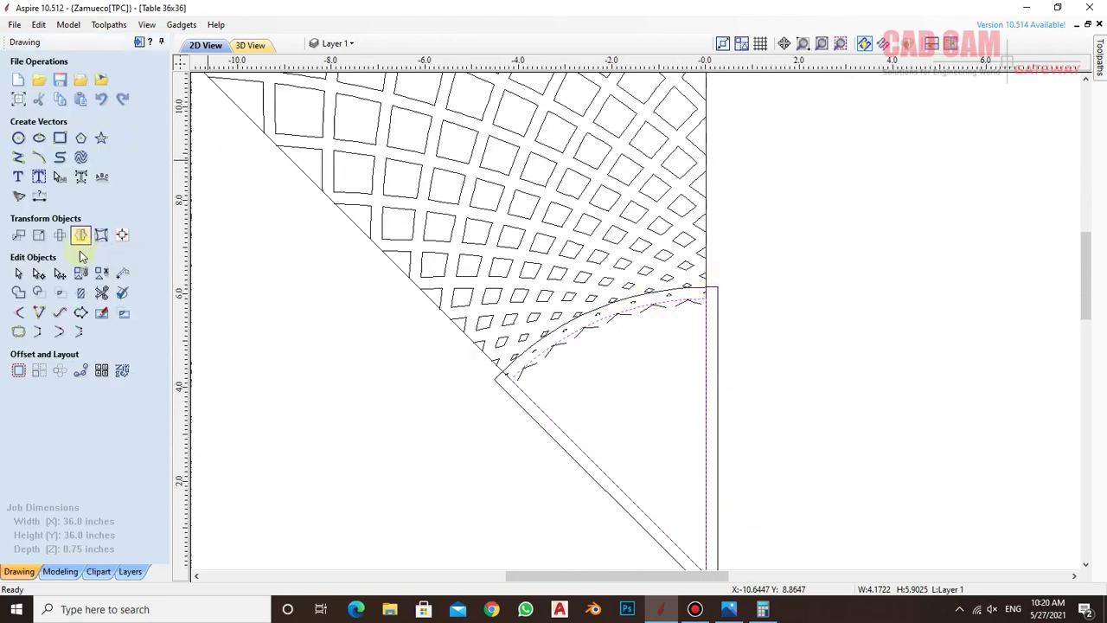
left_click(102, 293)
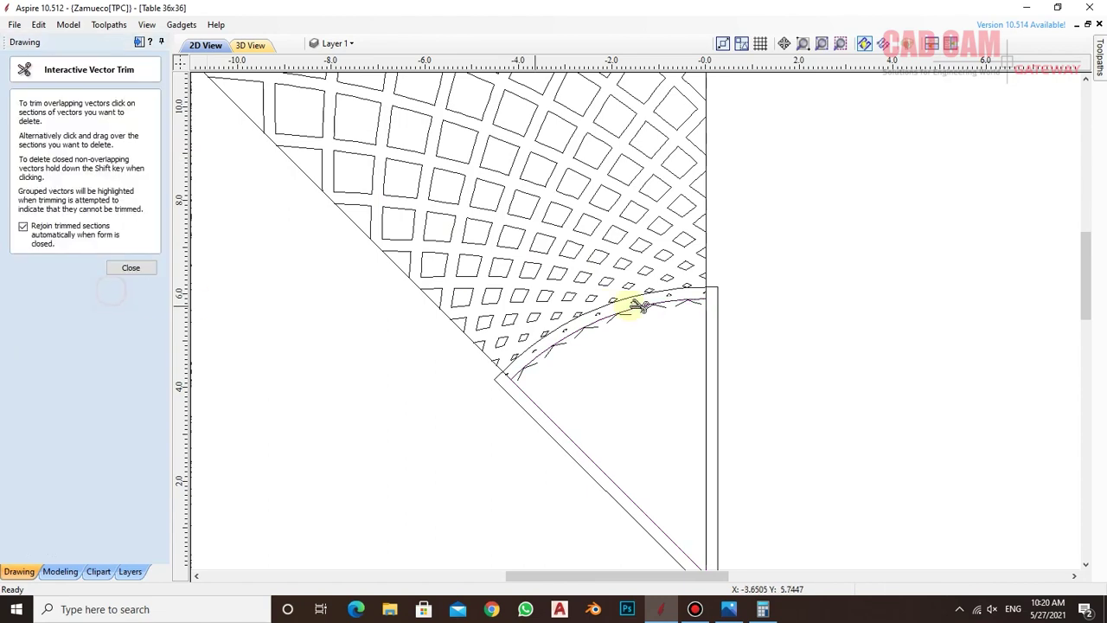
left_click(717, 316)
scroll(614, 332, "up", 1)
scroll(655, 309, "up", 1)
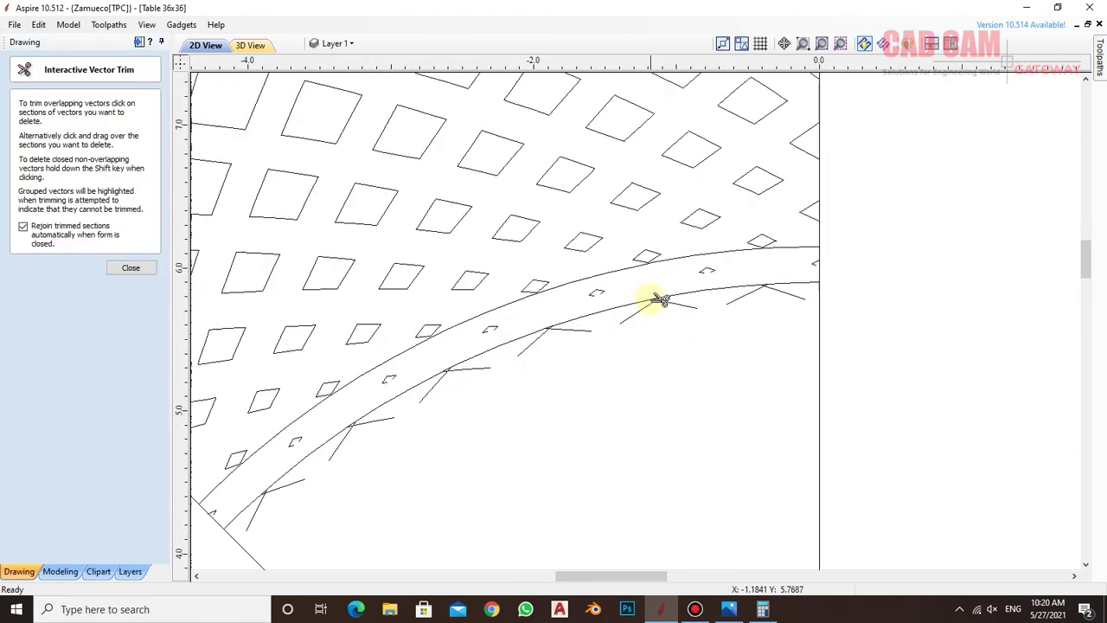
scroll(655, 297, "up", 2)
scroll(655, 272, "down", 1)
scroll(731, 292, "down", 1)
scroll(722, 297, "down", 2)
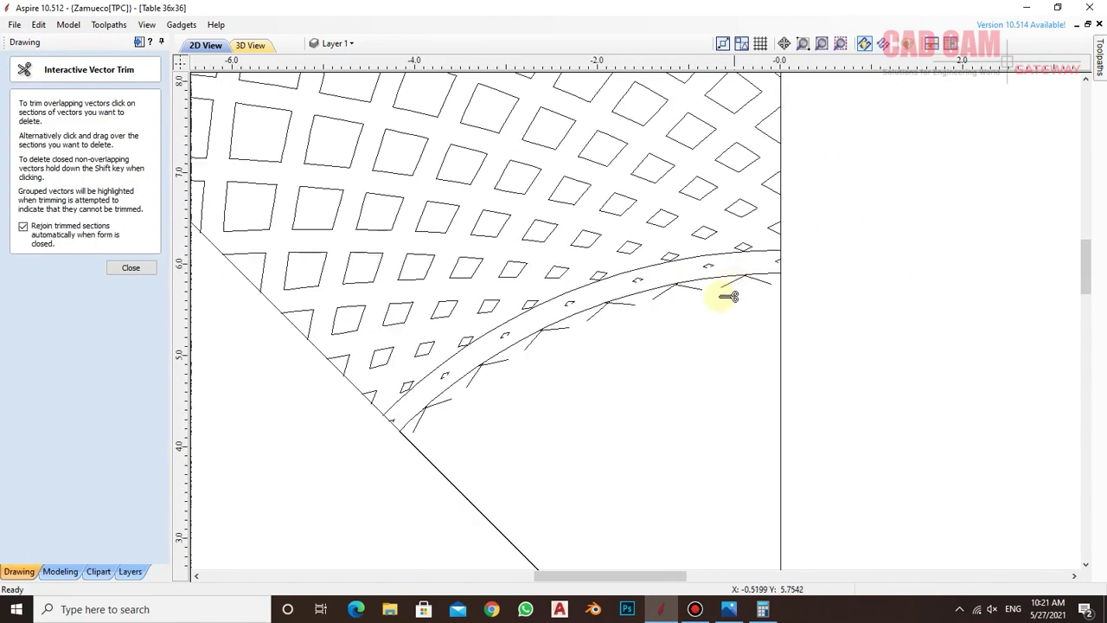
left_click(130, 269)
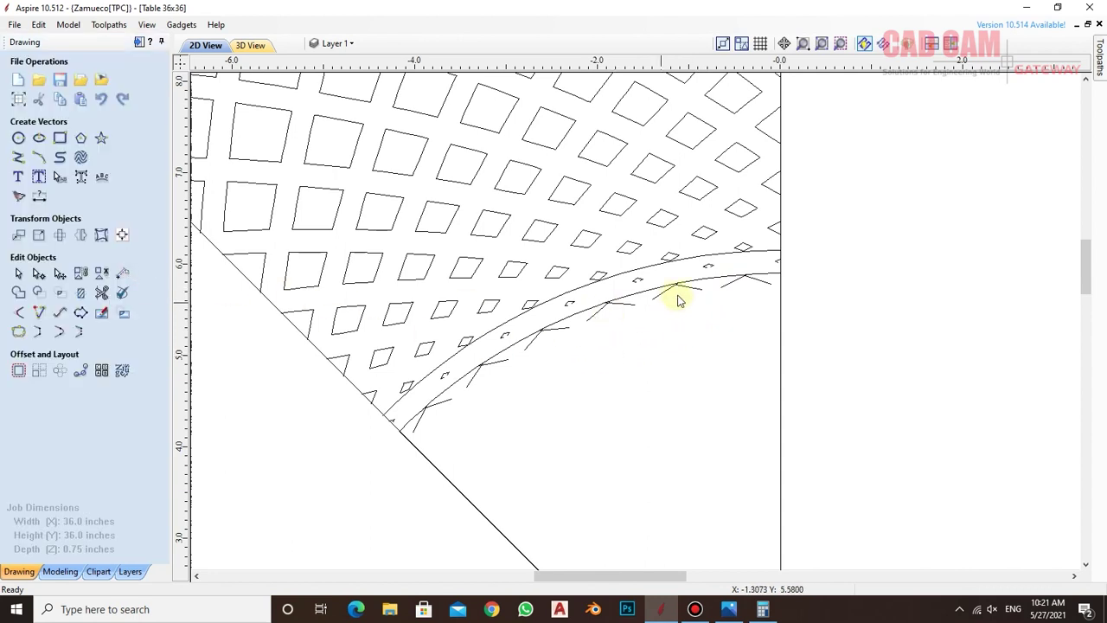
- Box-select and delete the leftover inner arc and short crossing stubs near the diagonal
left_click_drag(750, 299, 693, 270)
key("Delete")
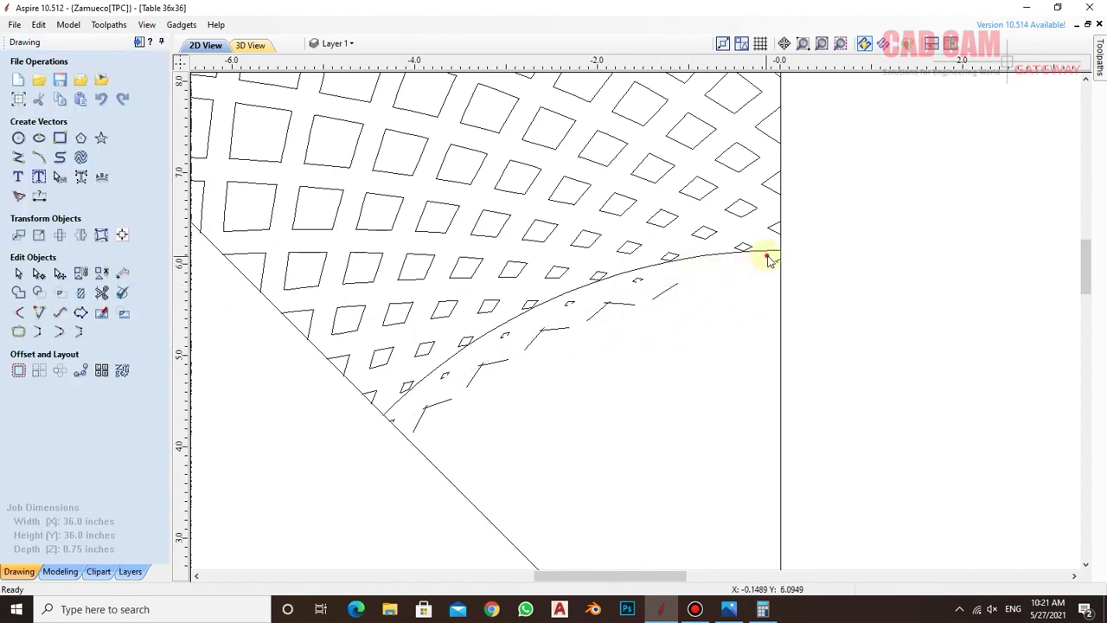
left_click_drag(676, 314, 624, 279)
key("Delete")
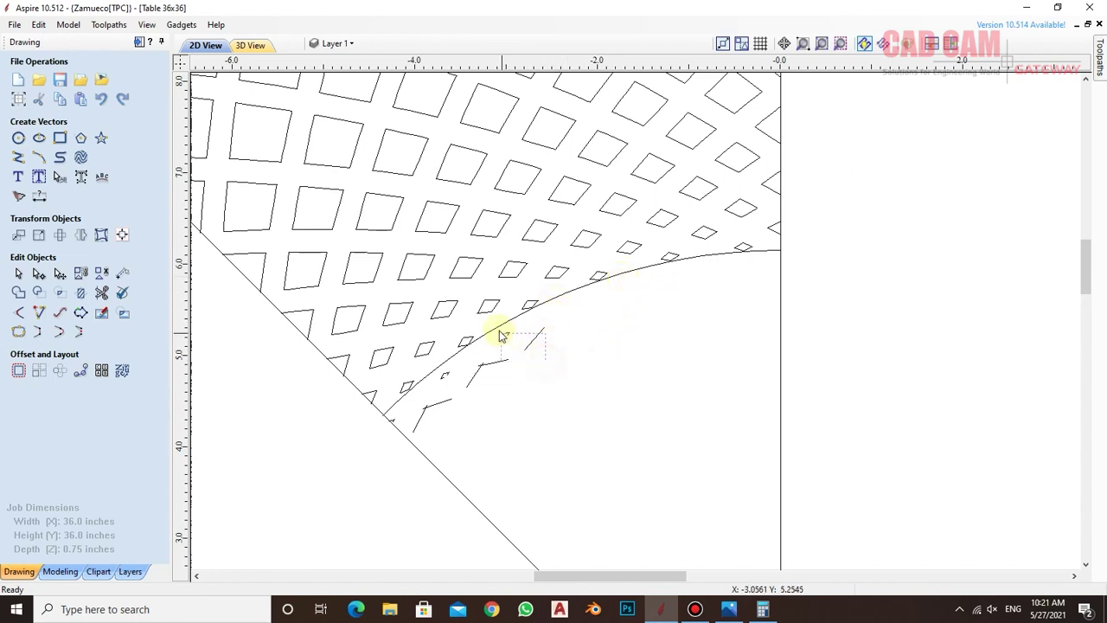
left_click_drag(444, 422, 415, 412)
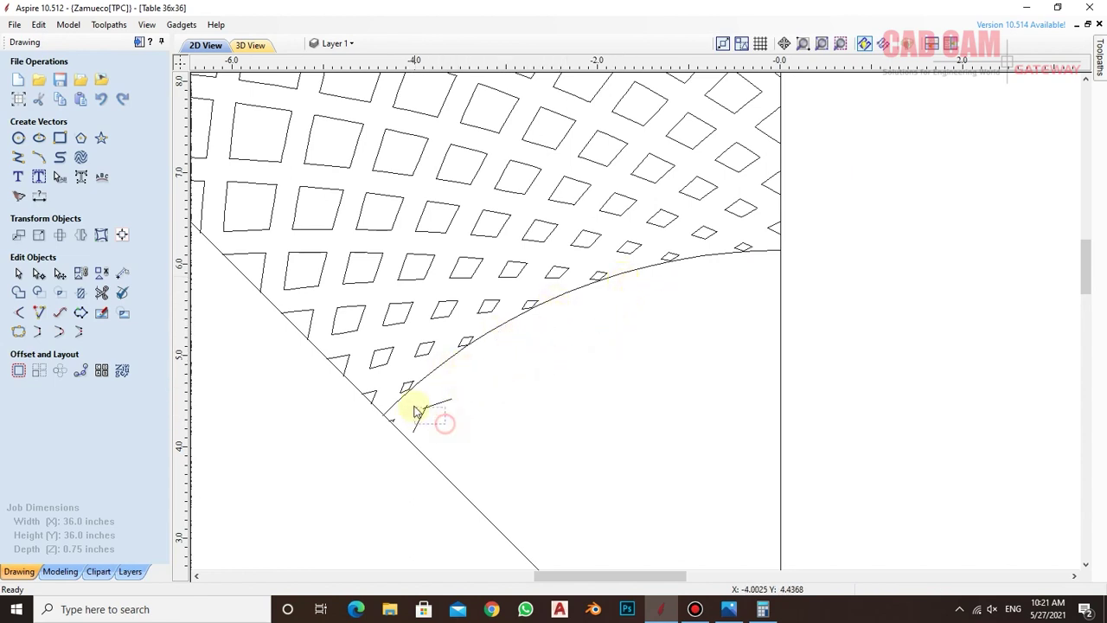
key("Delete")
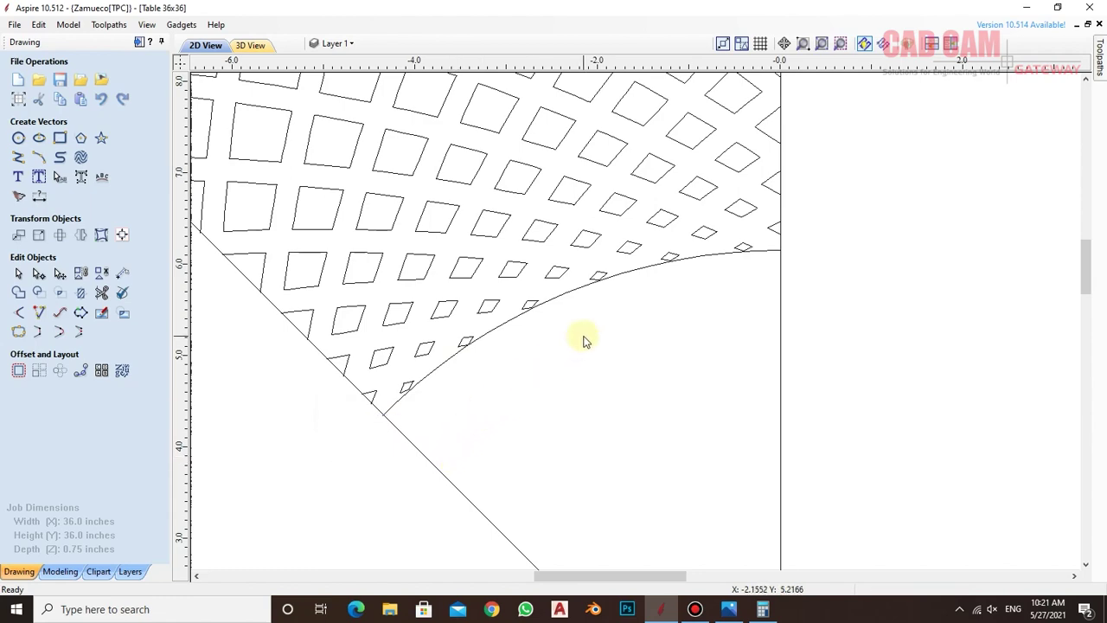
scroll(584, 340, "down", 3)
scroll(616, 317, "up", 3)
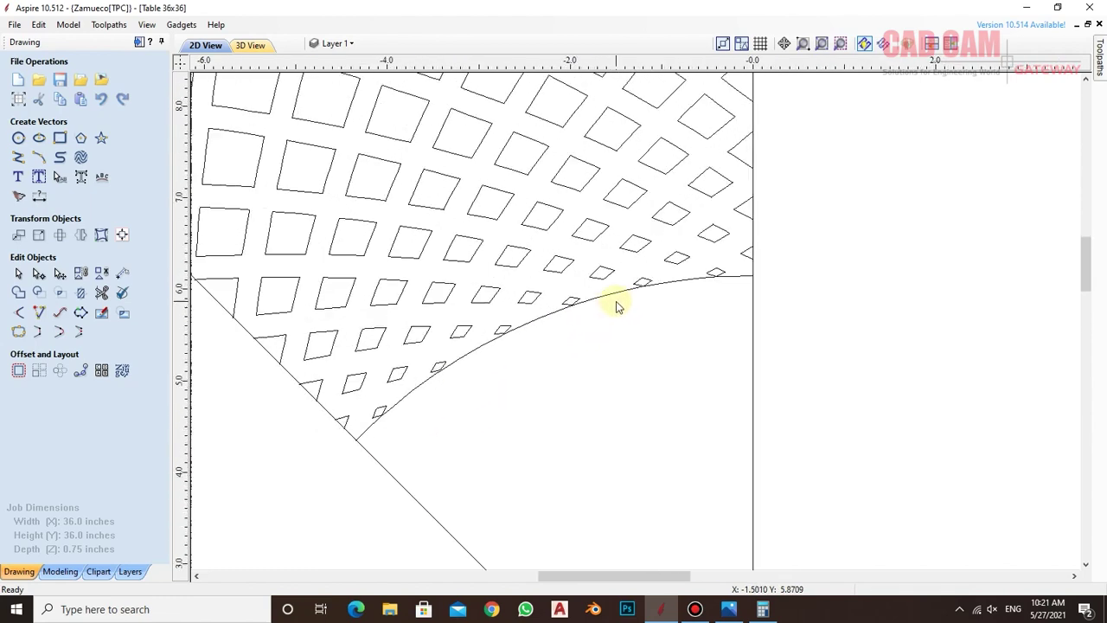
- Select the curved boundary line and the triangular outline for removal
left_click(616, 296)
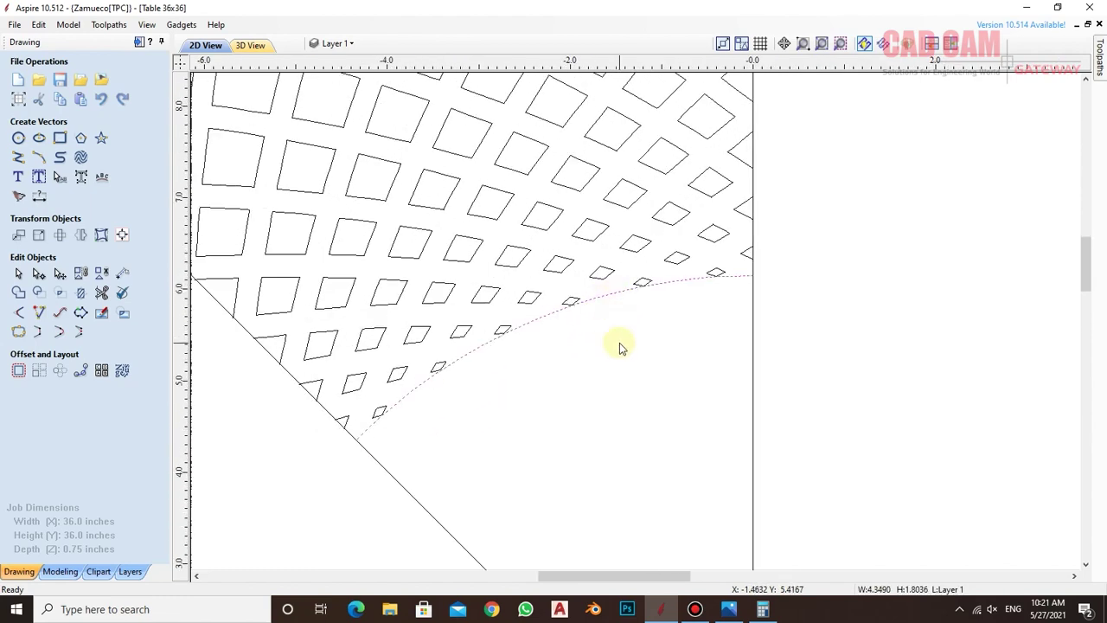
scroll(619, 346, "down", 2)
scroll(648, 312, "down", 1)
scroll(652, 311, "down", 4)
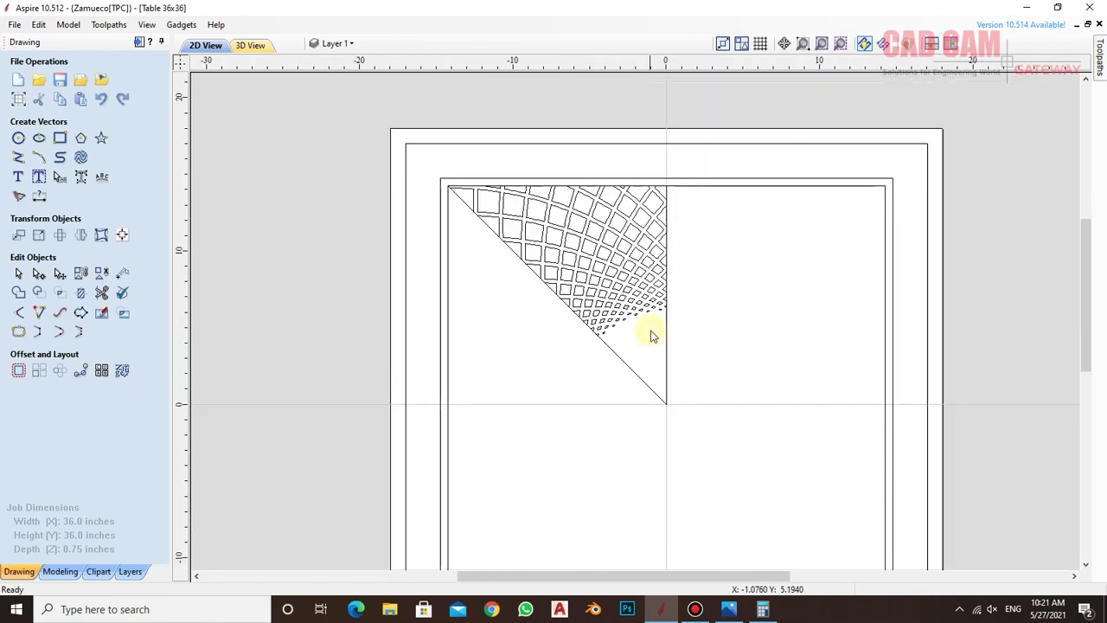
scroll(674, 321, "up", 1)
left_click(594, 355)
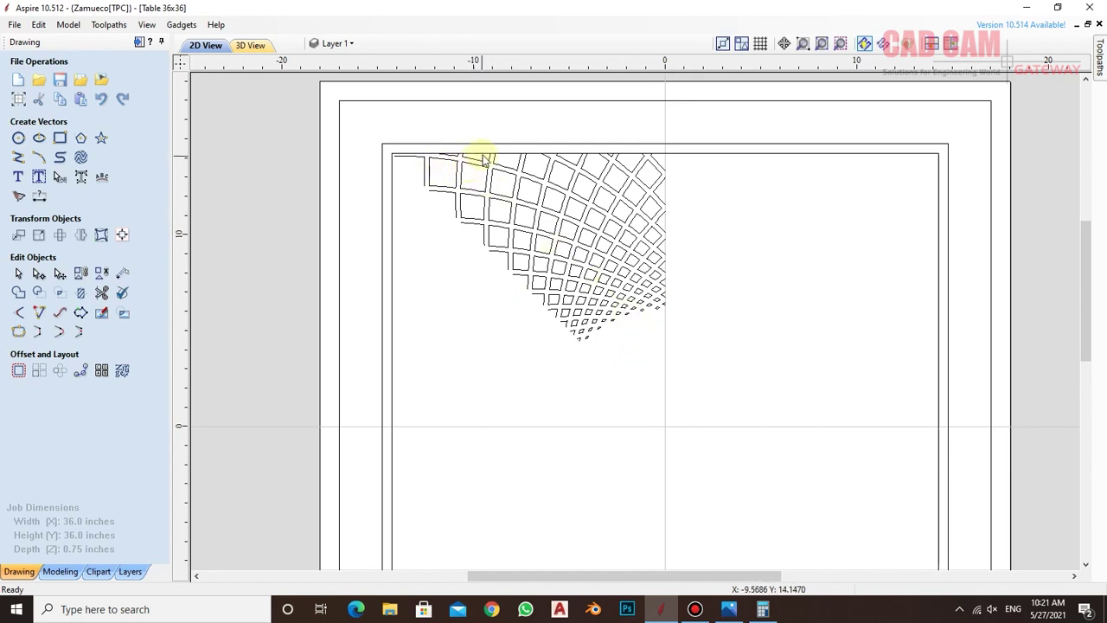
left_click(714, 154)
left_click(718, 168)
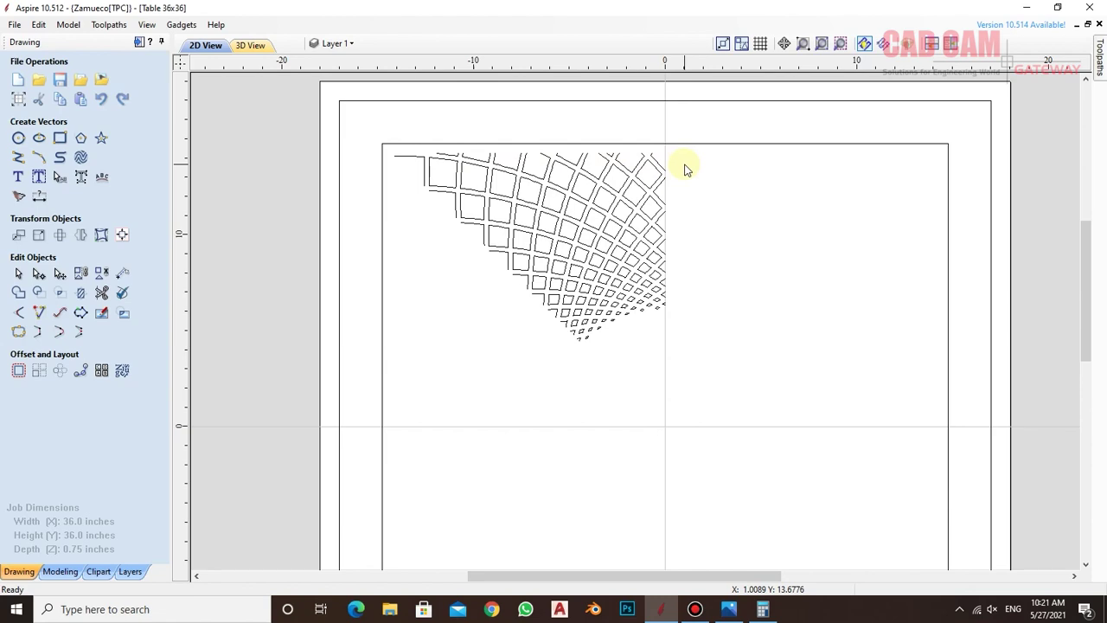
scroll(685, 169, "up", 1)
scroll(675, 165, "up", 1)
scroll(603, 141, "up", 2)
scroll(568, 148, "up", 1)
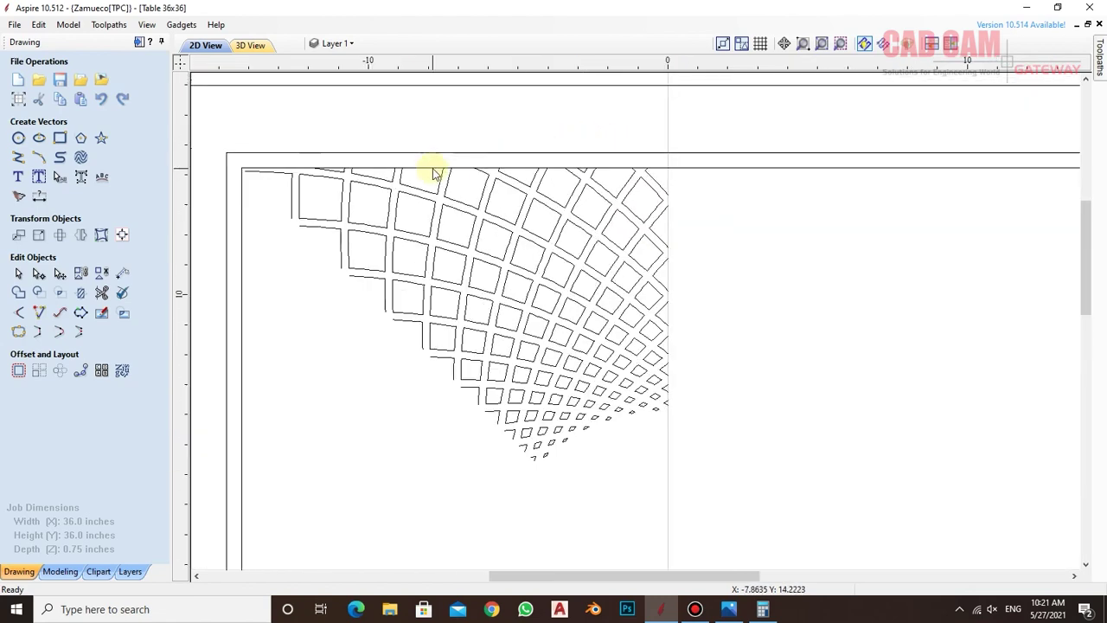
scroll(272, 161, "down", 1)
scroll(279, 173, "up", 1)
scroll(311, 177, "up", 1)
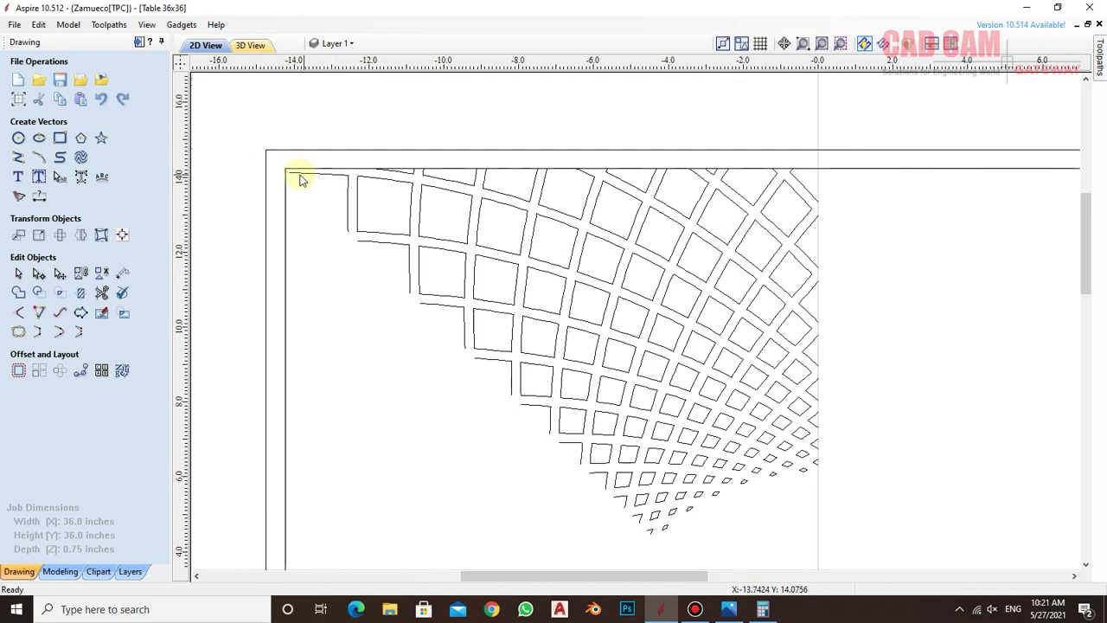
scroll(433, 178, "down", 2)
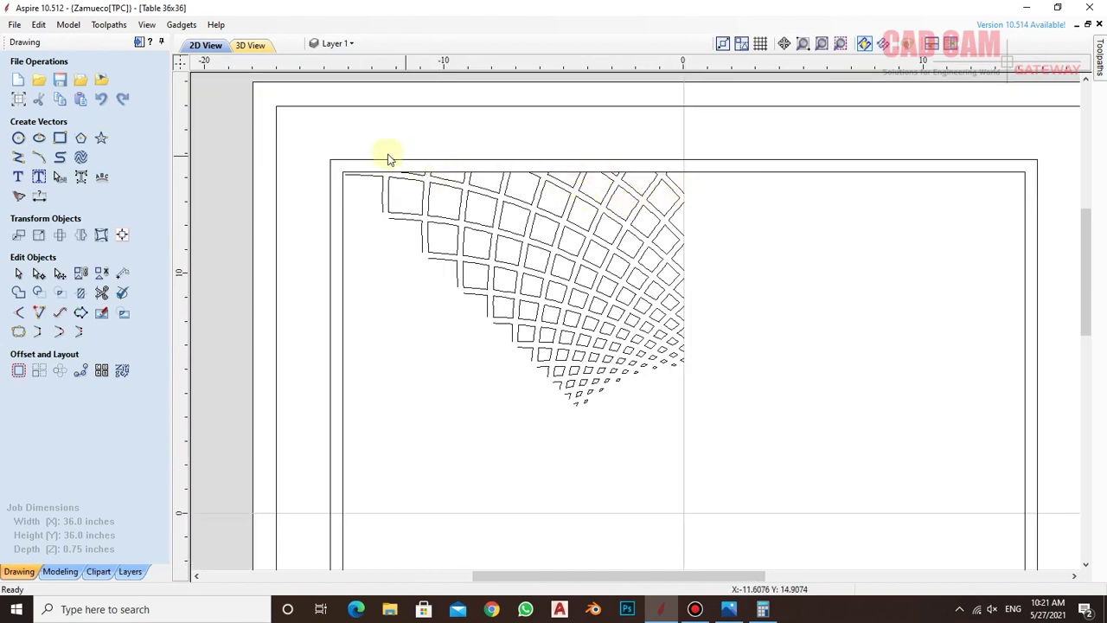
- Mirror a copy of the selected quarter fan to the right, then select both halves
left_click_drag(321, 129, 718, 441)
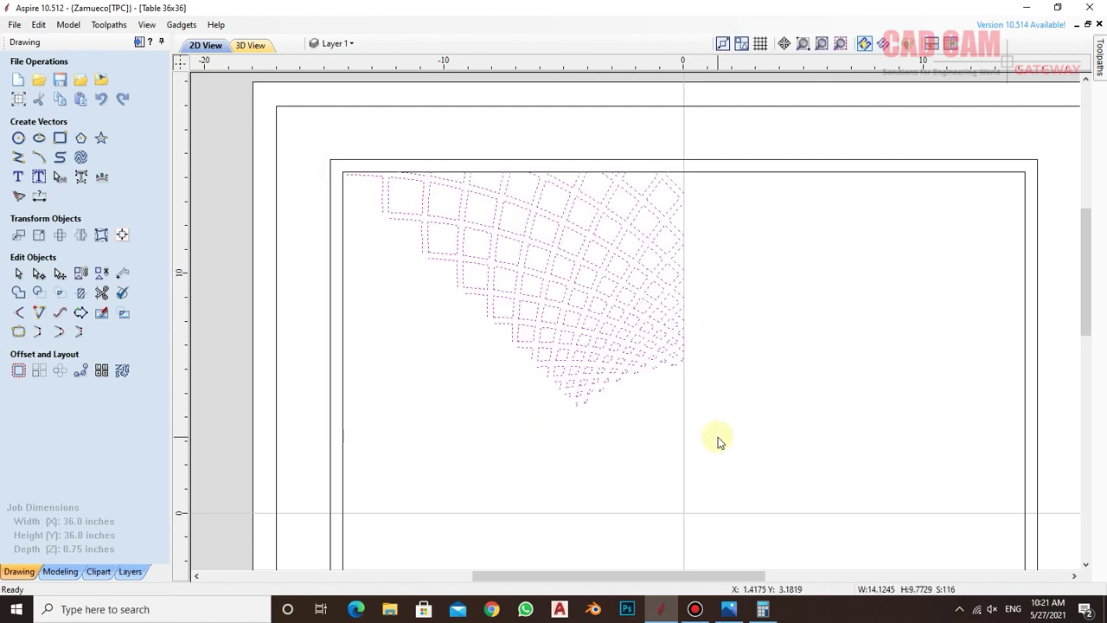
left_click(100, 274)
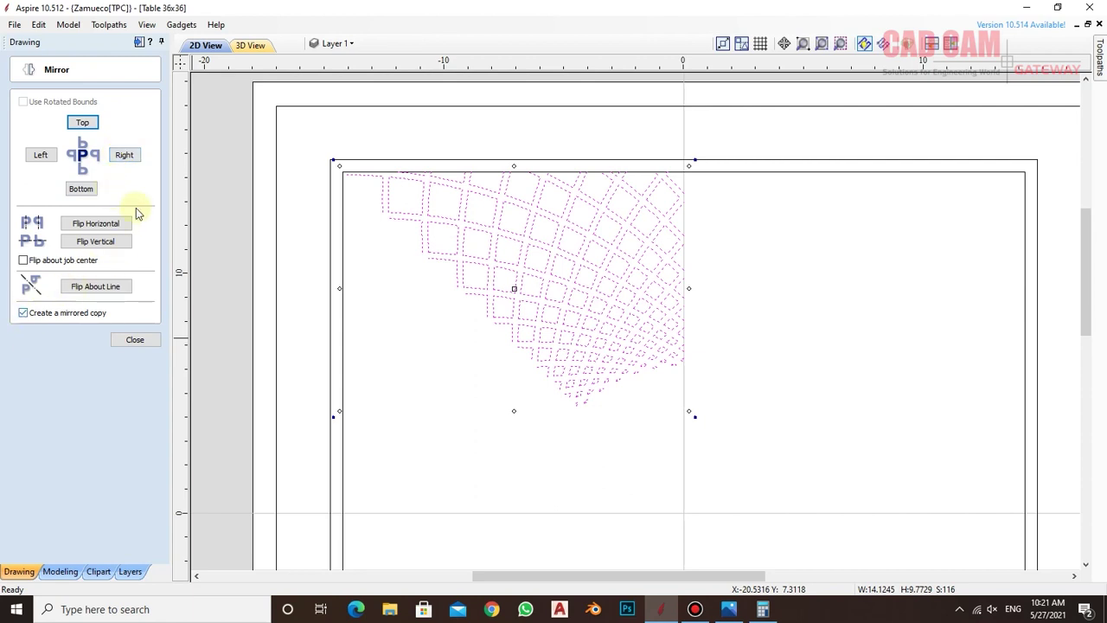
left_click(131, 158)
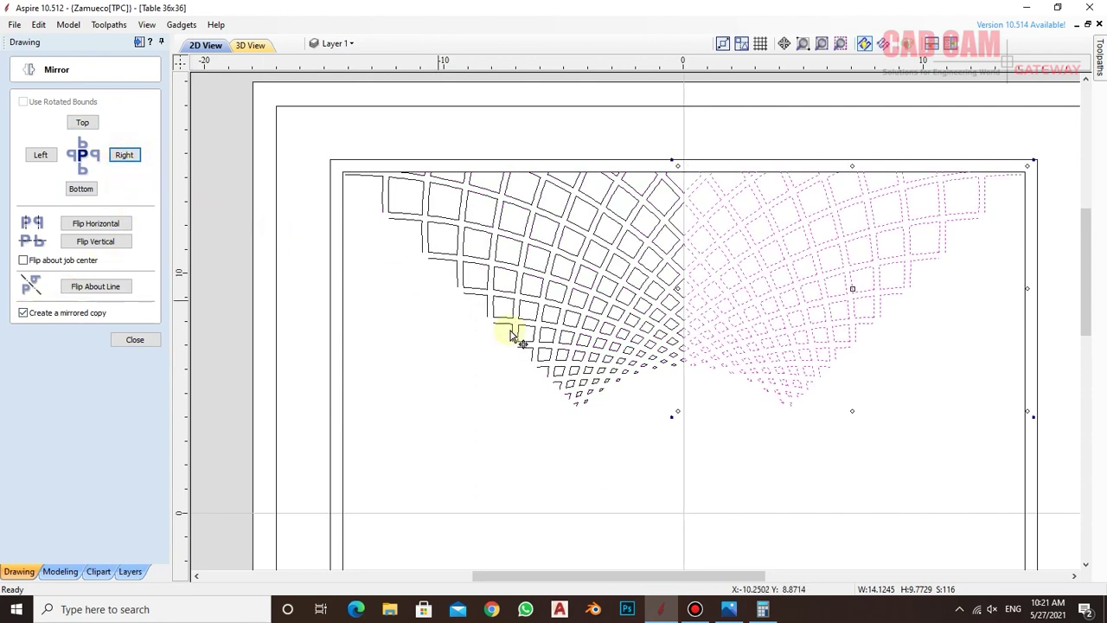
left_click(800, 447)
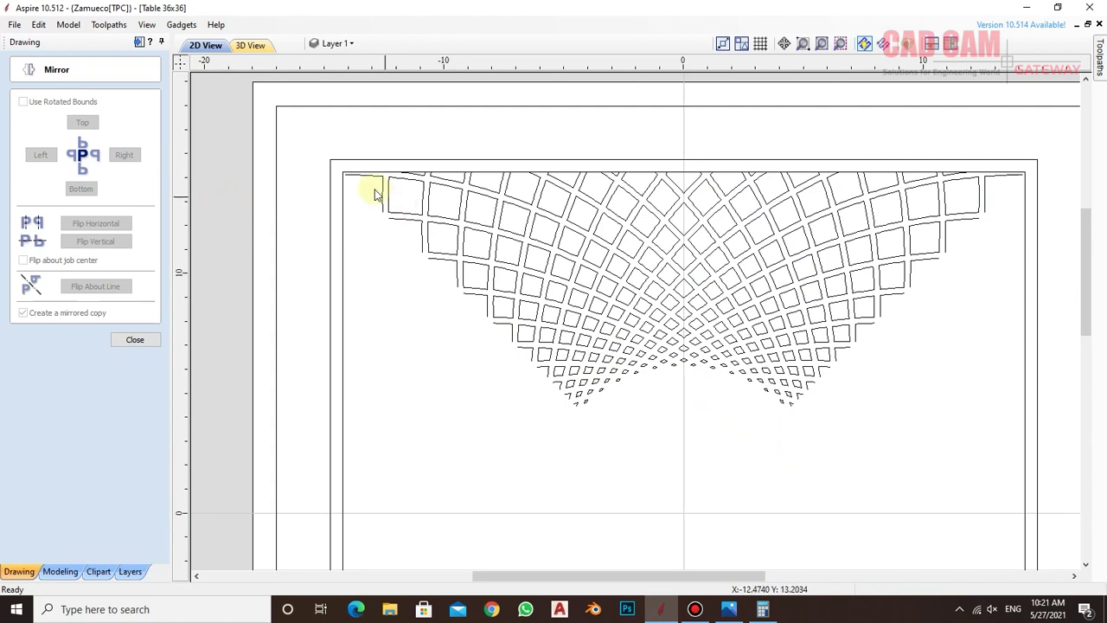
left_click(325, 138)
mouse_move(897, 321)
left_mouse_down()
mouse_move(1030, 408)
mouse_move(1043, 438)
left_mouse_up()
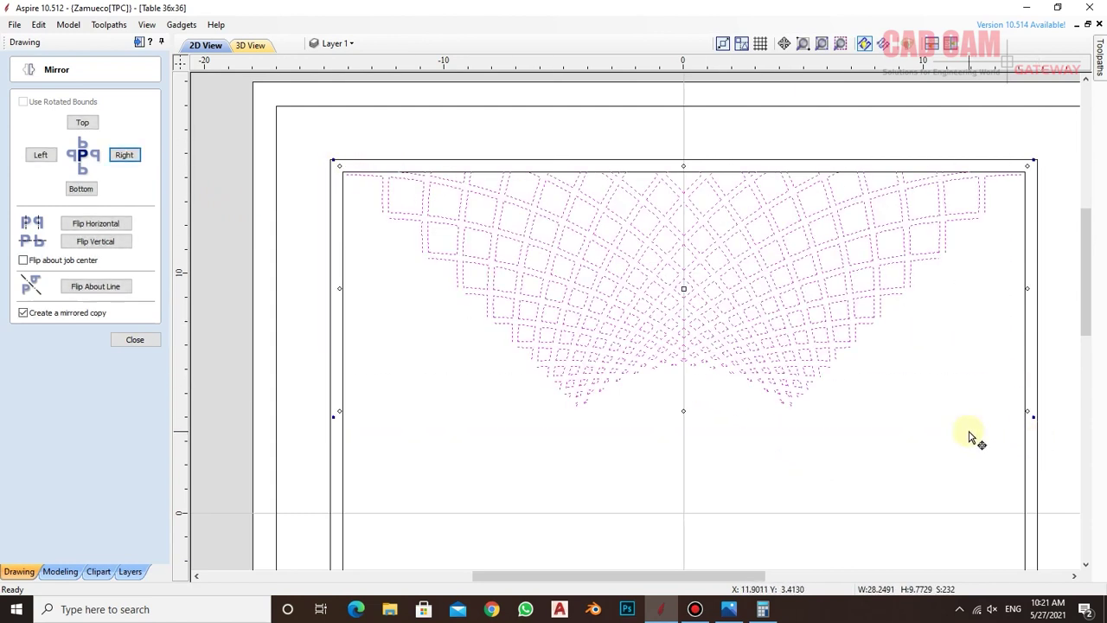
left_click(136, 339)
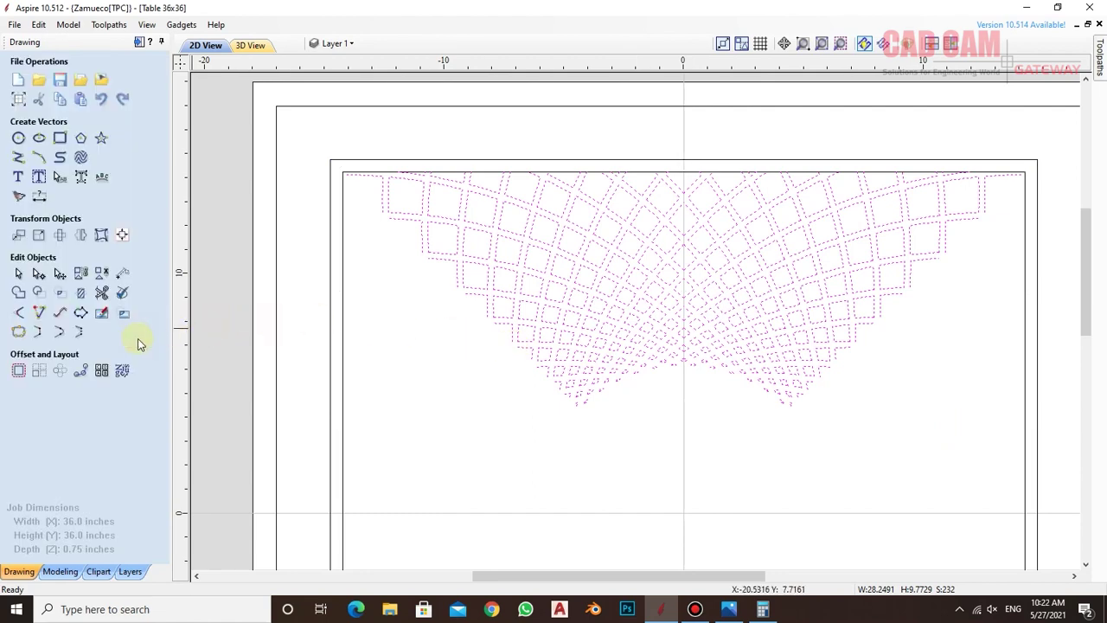
- Join the fan's vectors into 187 closed and 37 open, confirming a centre square is closed
key("j")
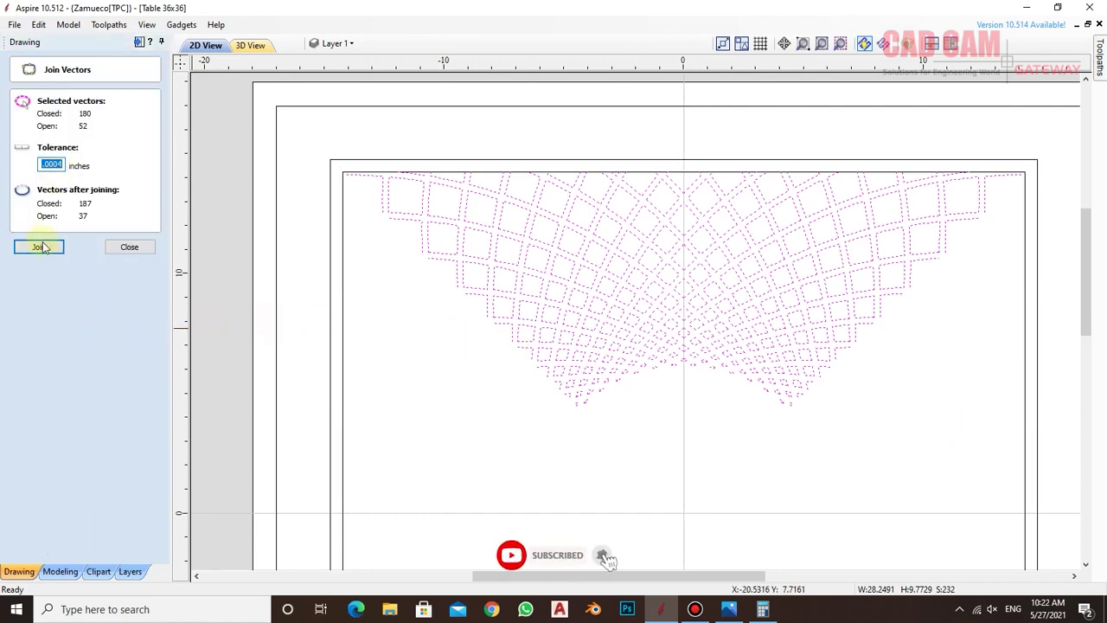
left_click(39, 249)
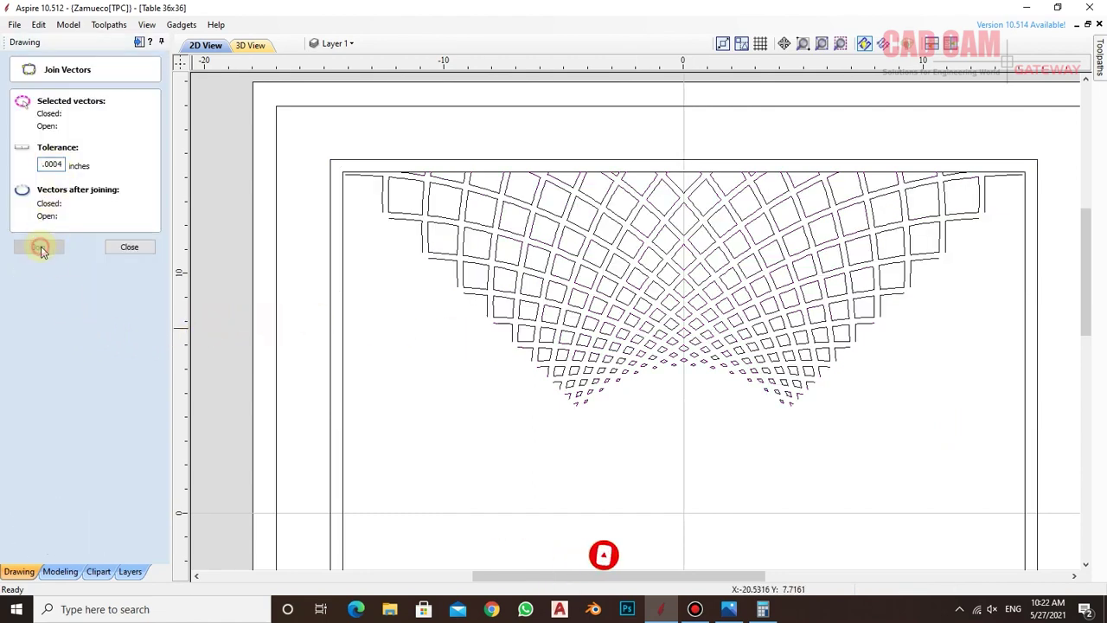
left_click(678, 213)
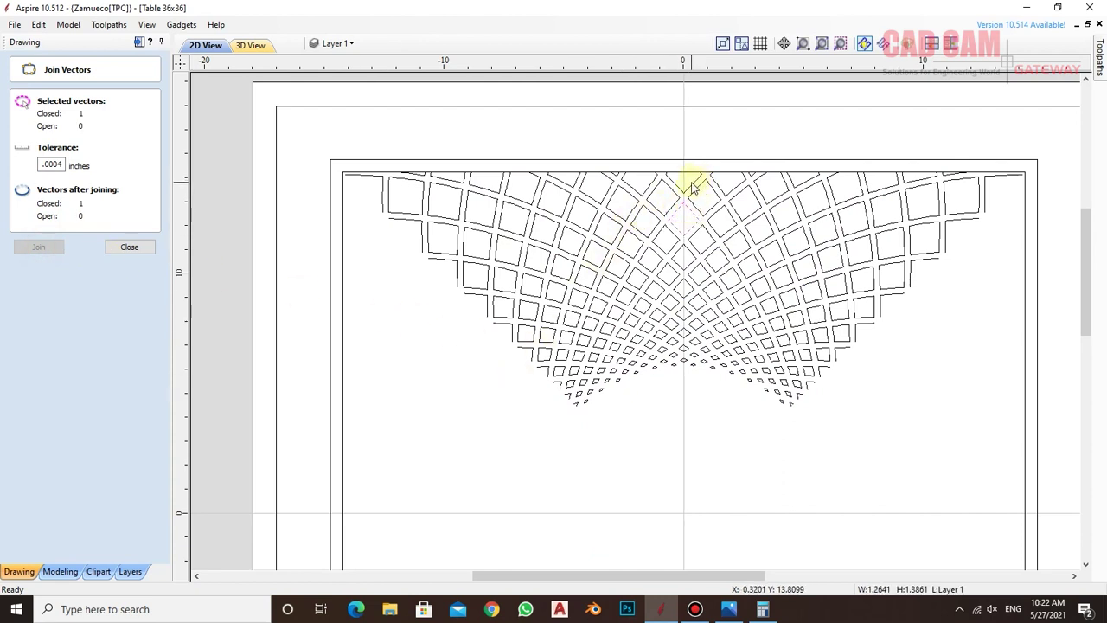
left_click(701, 459)
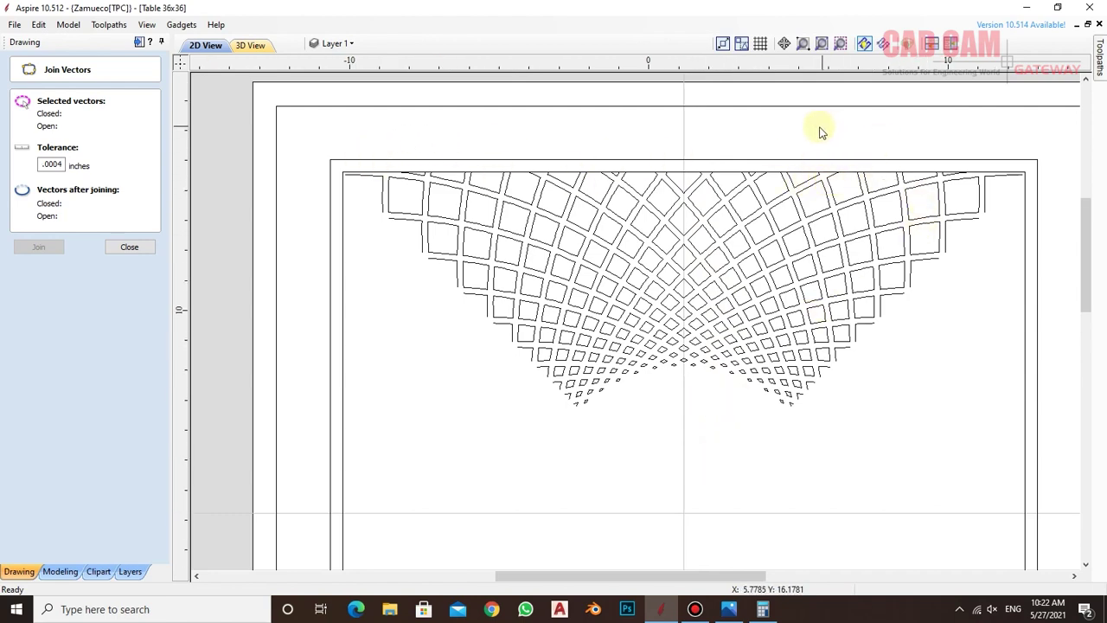
scroll(809, 134, "up", 1)
scroll(753, 156, "up", 1)
scroll(742, 204, "down", 1)
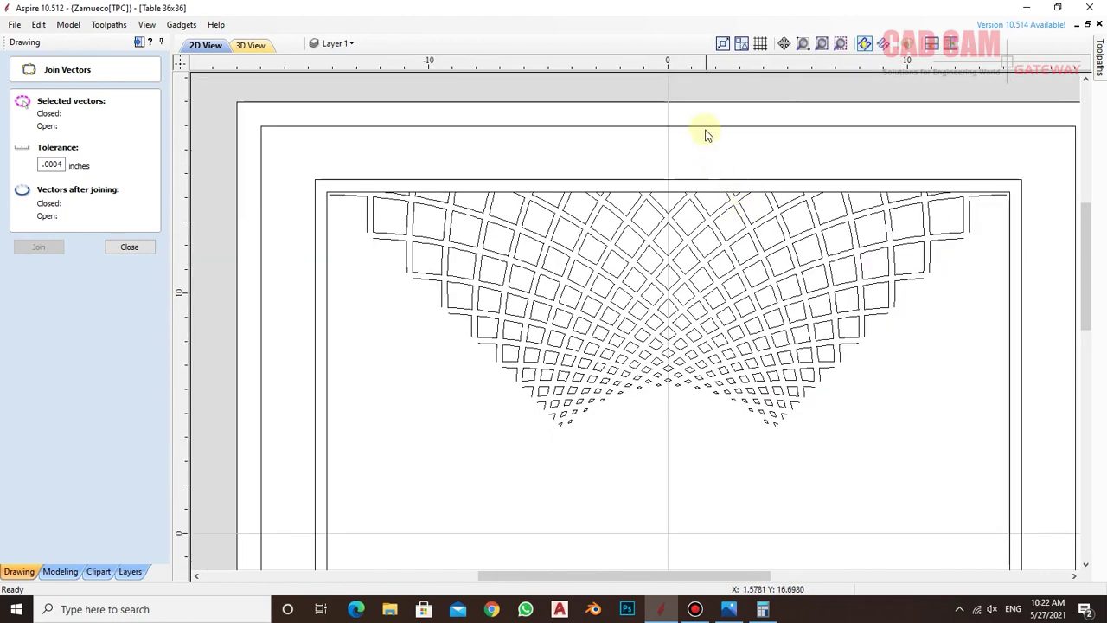
- Close the Join form and trim the first stray pieces along the fan's top-left edge
left_click(130, 247)
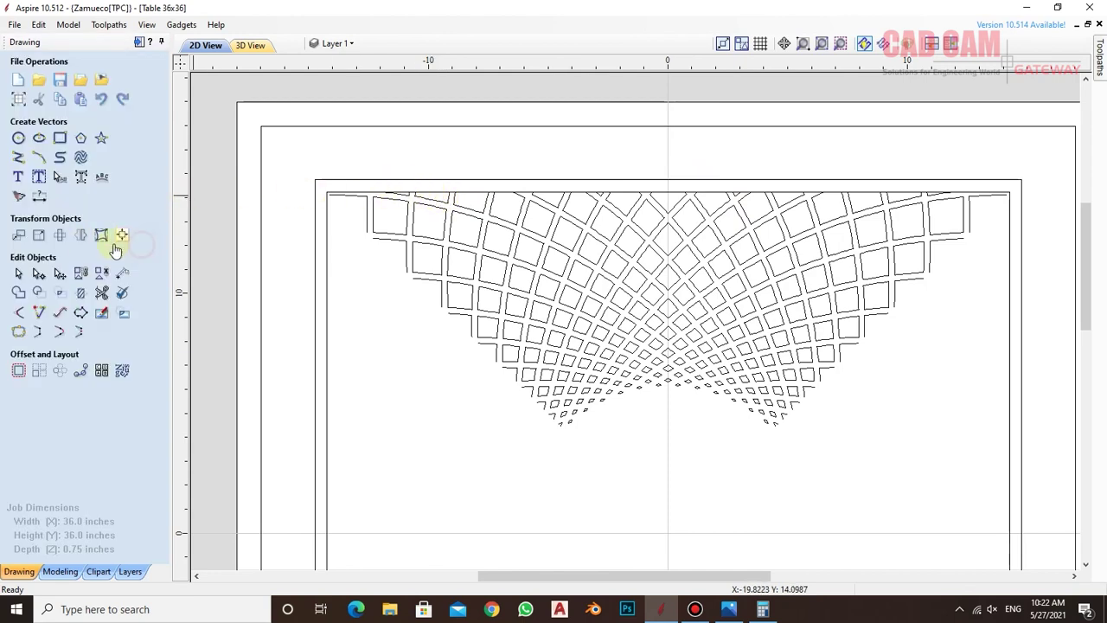
left_click(91, 299)
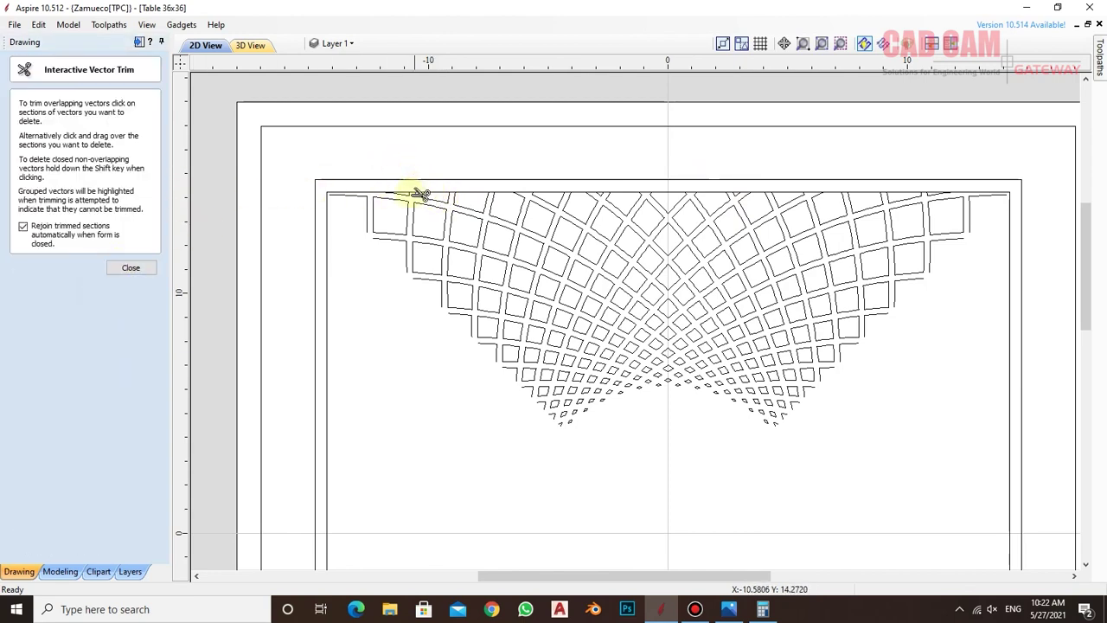
scroll(415, 192, "up", 1)
scroll(364, 193, "up", 2)
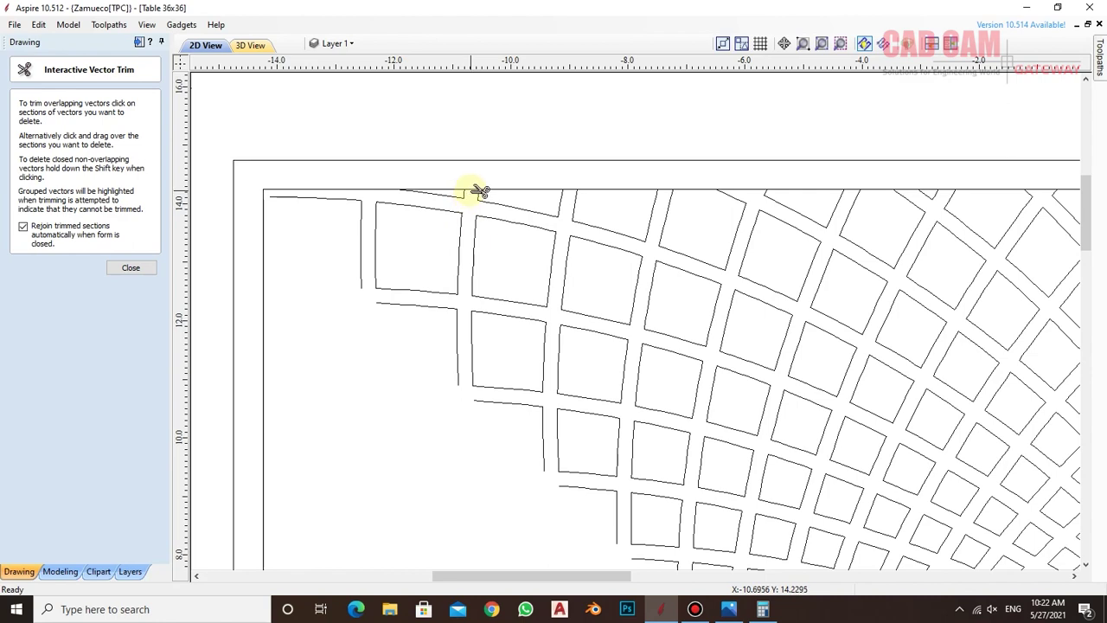
left_click(479, 192)
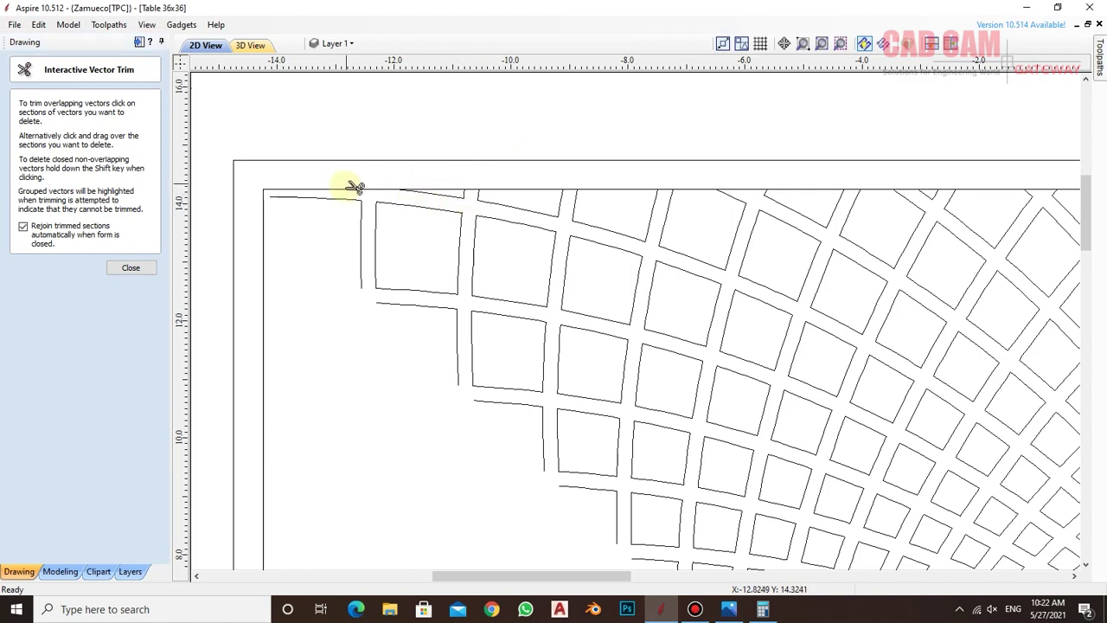
scroll(353, 180, "up", 2)
scroll(424, 191, "up", 2)
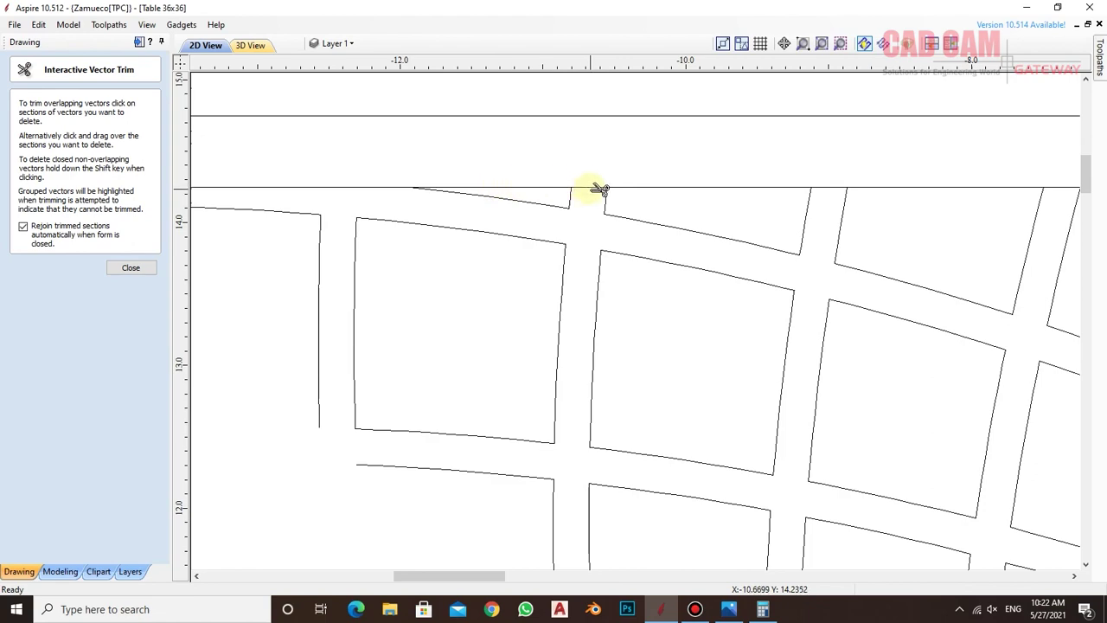
left_click(373, 189)
scroll(372, 191, "down", 4)
scroll(588, 192, "up", 3)
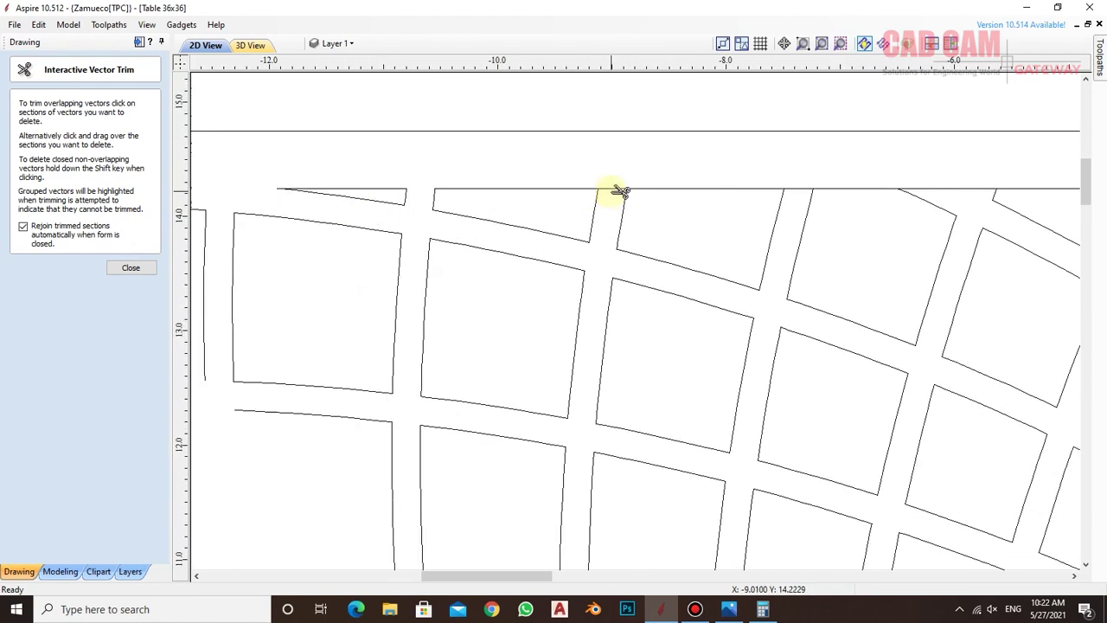
- Trim the short stray segments between tiles along the middle of the top edge
left_click(618, 190)
left_click(798, 189)
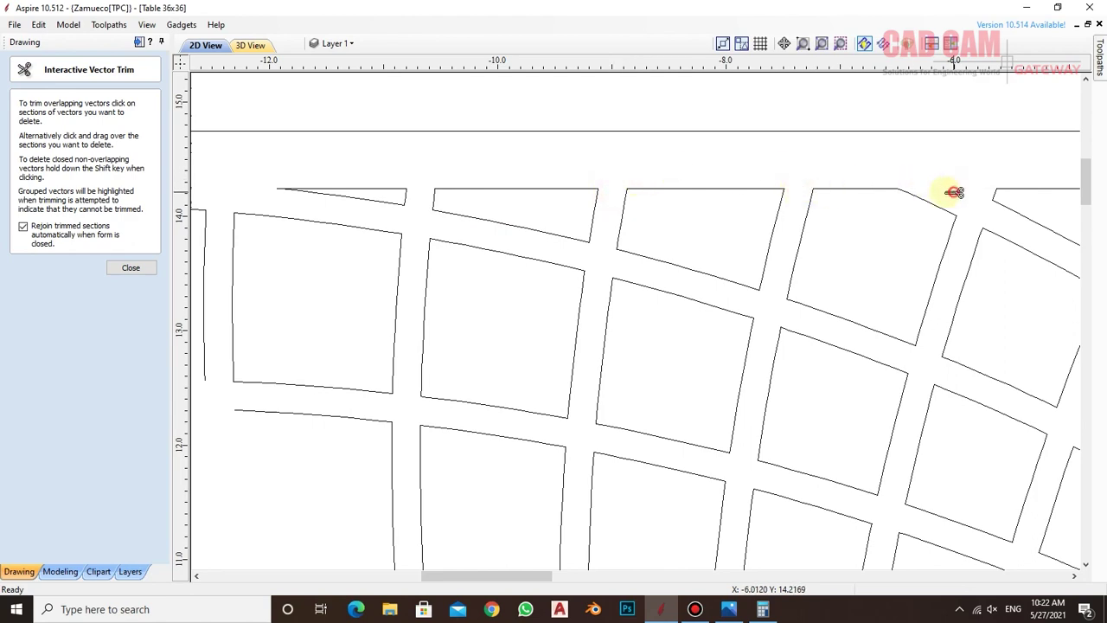
scroll(954, 192, "down", 3)
scroll(734, 210, "up", 3)
scroll(910, 193, "down", 3)
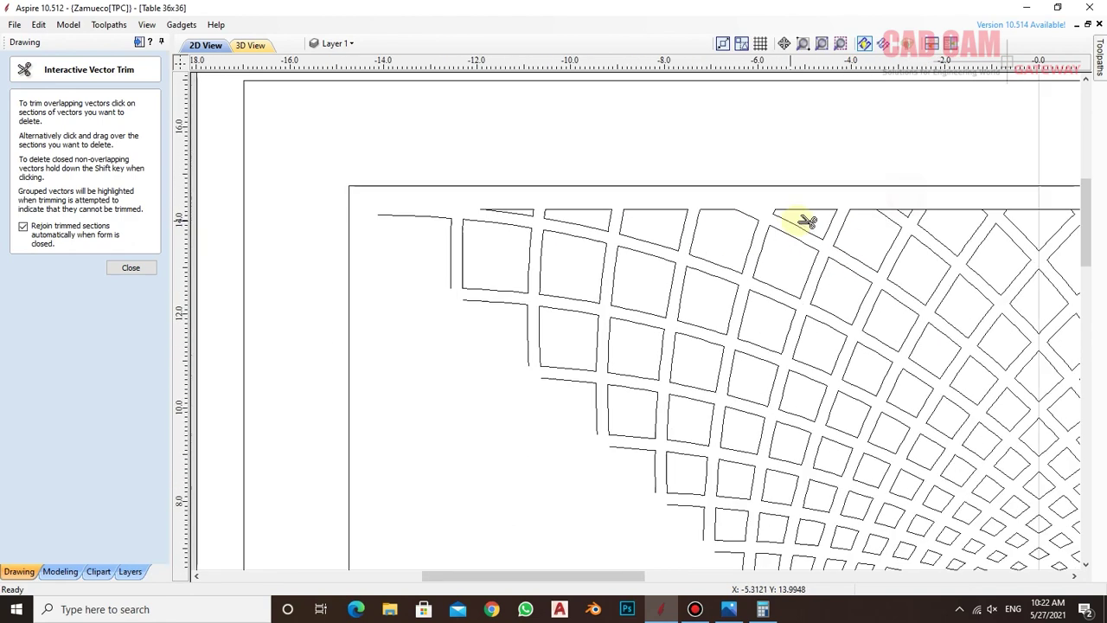
scroll(805, 220, "up", 3)
left_click(865, 213)
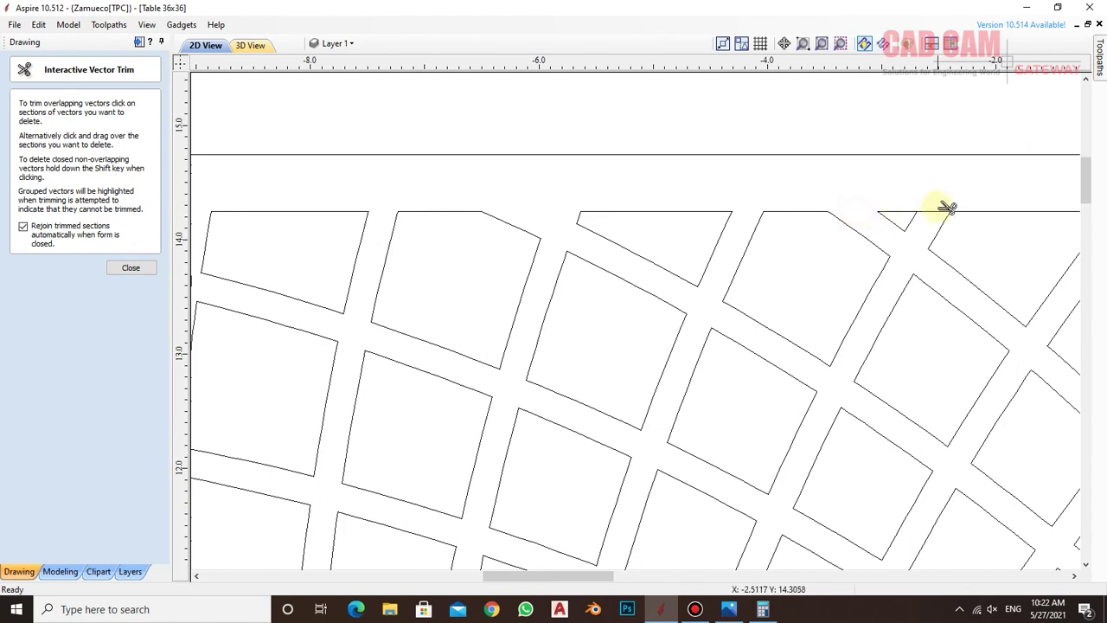
scroll(786, 217, "down", 3)
scroll(891, 213, "up", 3)
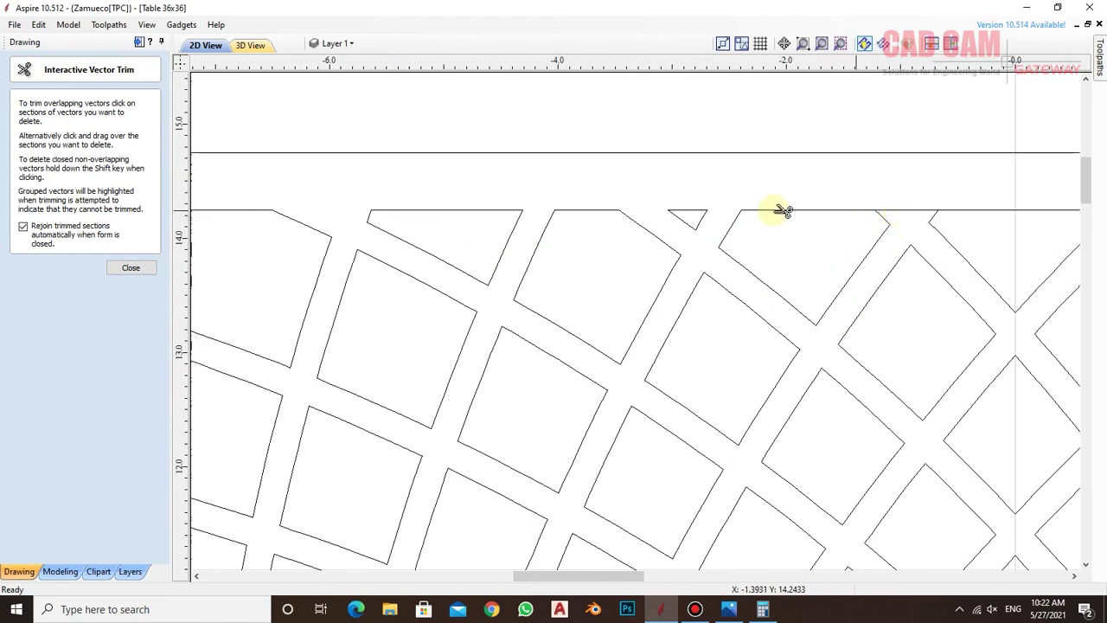
scroll(701, 217, "down", 3)
scroll(885, 223, "up", 3)
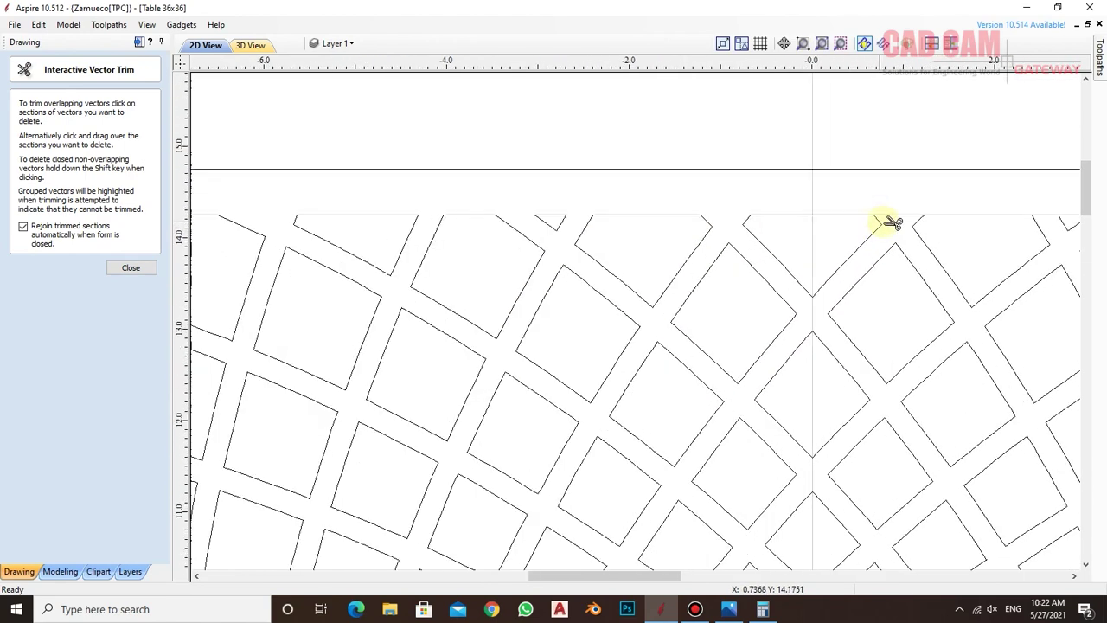
left_click(901, 215)
scroll(733, 215, "down", 3)
scroll(905, 222, "up", 3)
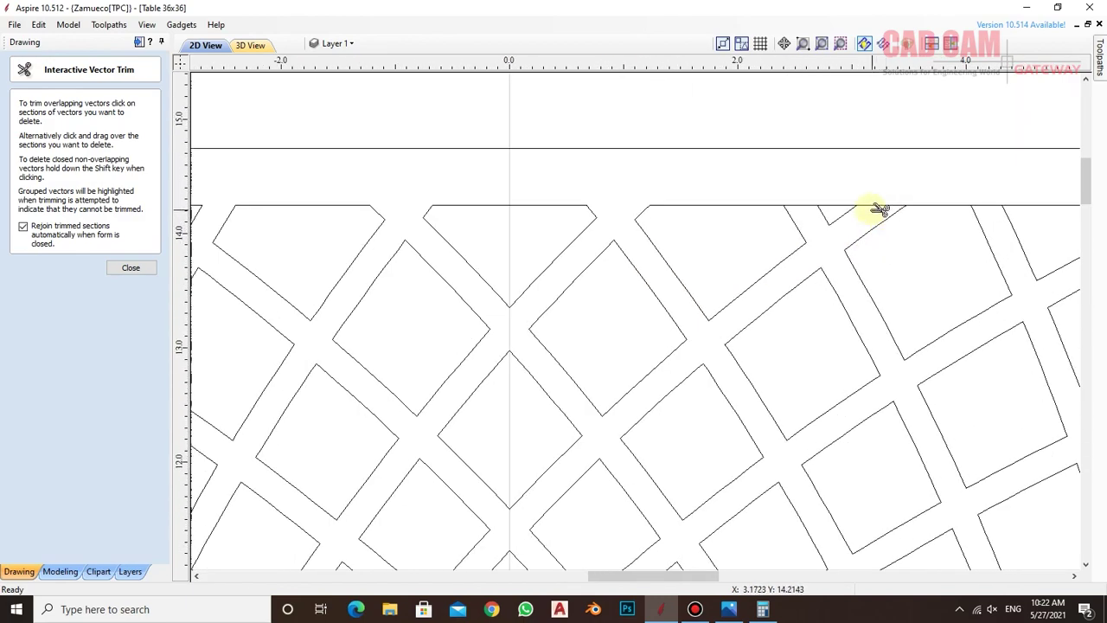
left_click(811, 208)
scroll(952, 213, "down", 3)
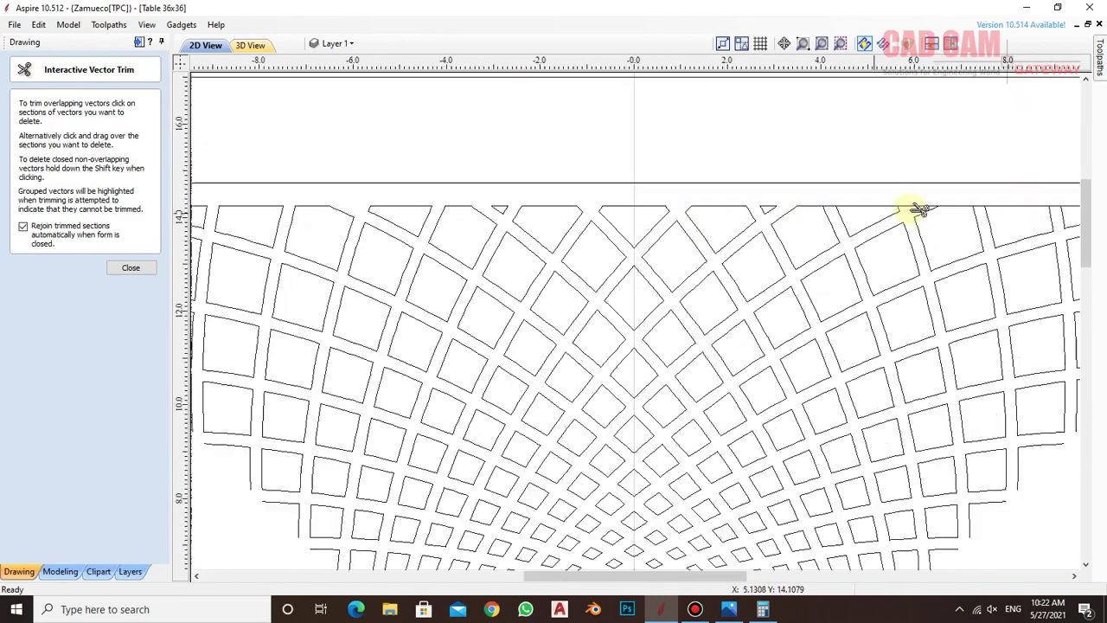
scroll(910, 208, "up", 2)
- Trim the last top-edge segments toward the right end and close the trim tool
left_click(735, 208)
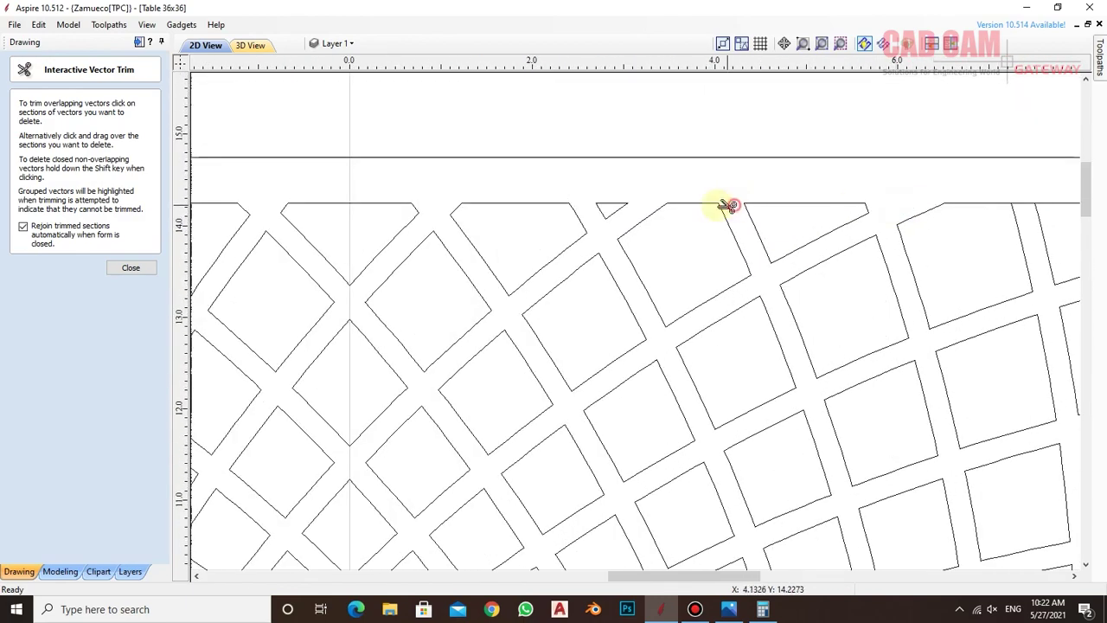
scroll(596, 237, "down", 3)
scroll(807, 223, "up", 2)
scroll(807, 222, "up", 1)
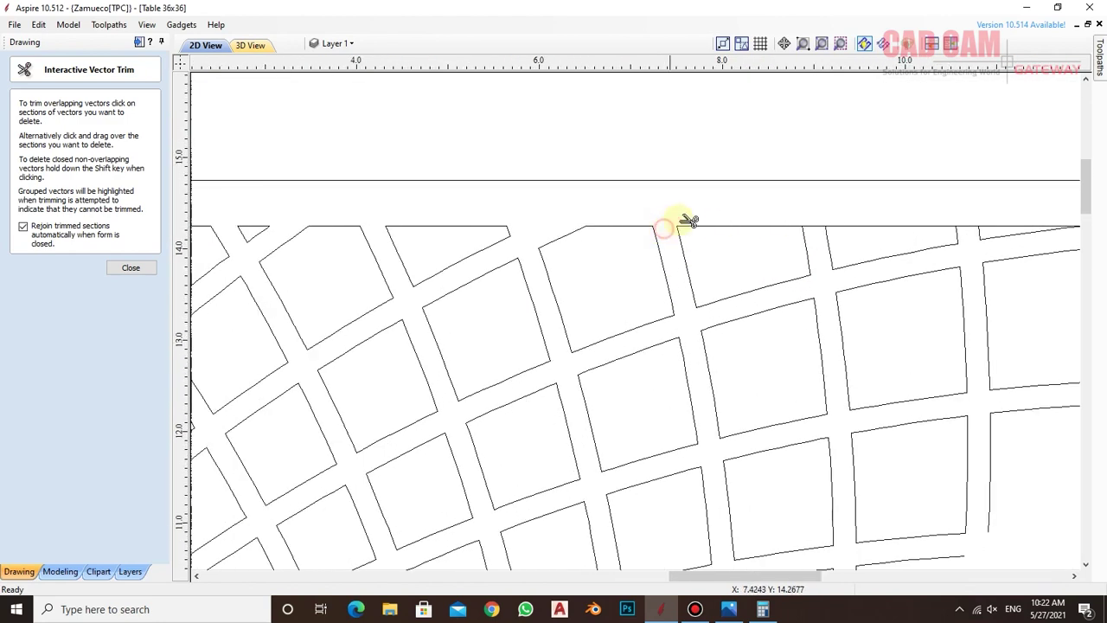
left_click(813, 226)
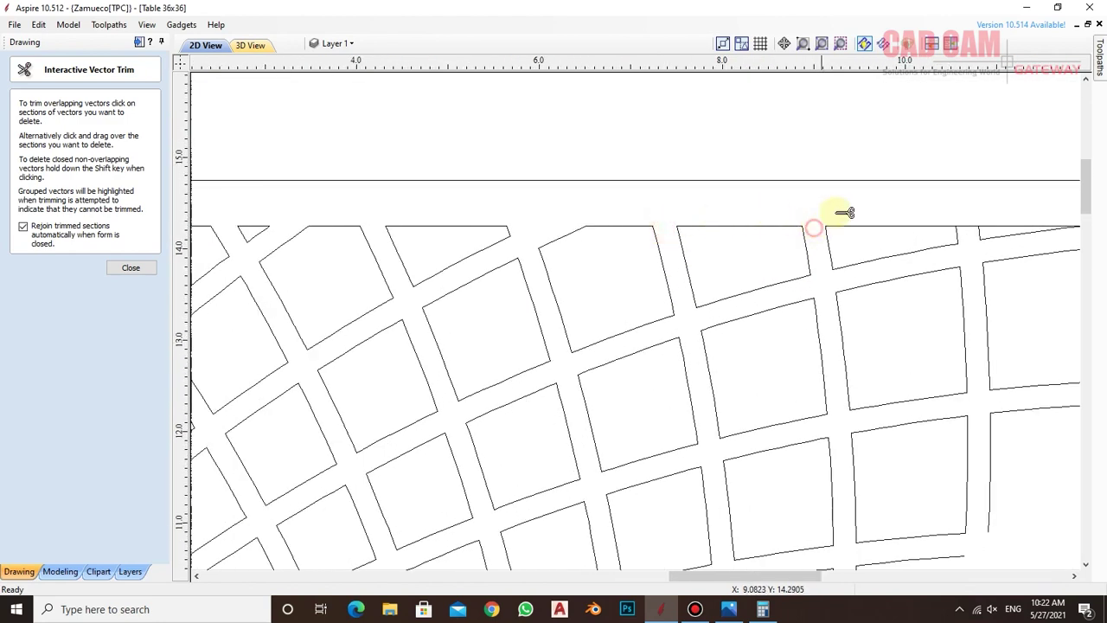
left_click(974, 228)
scroll(828, 223, "down", 2)
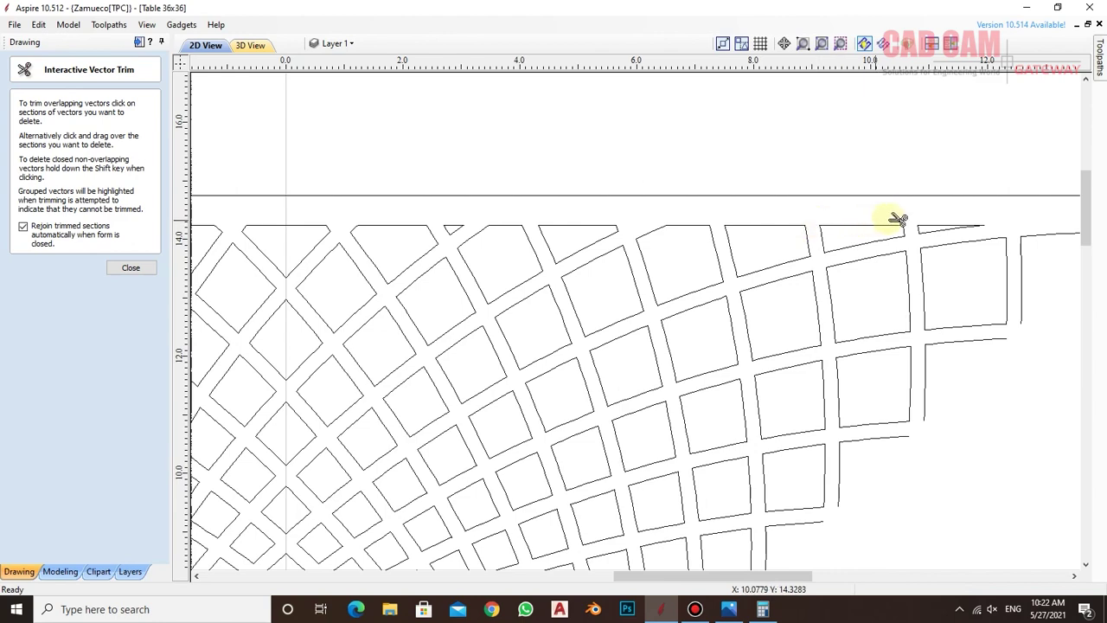
scroll(952, 235, "down", 1)
scroll(883, 235, "down", 1)
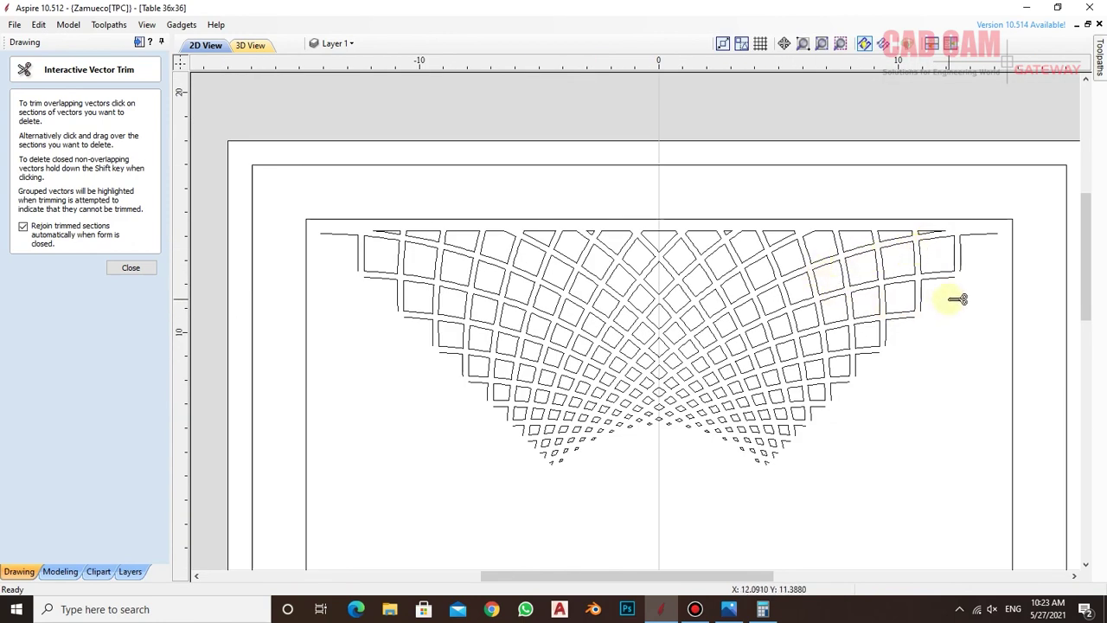
scroll(917, 255, "down", 2)
scroll(865, 242, "up", 1)
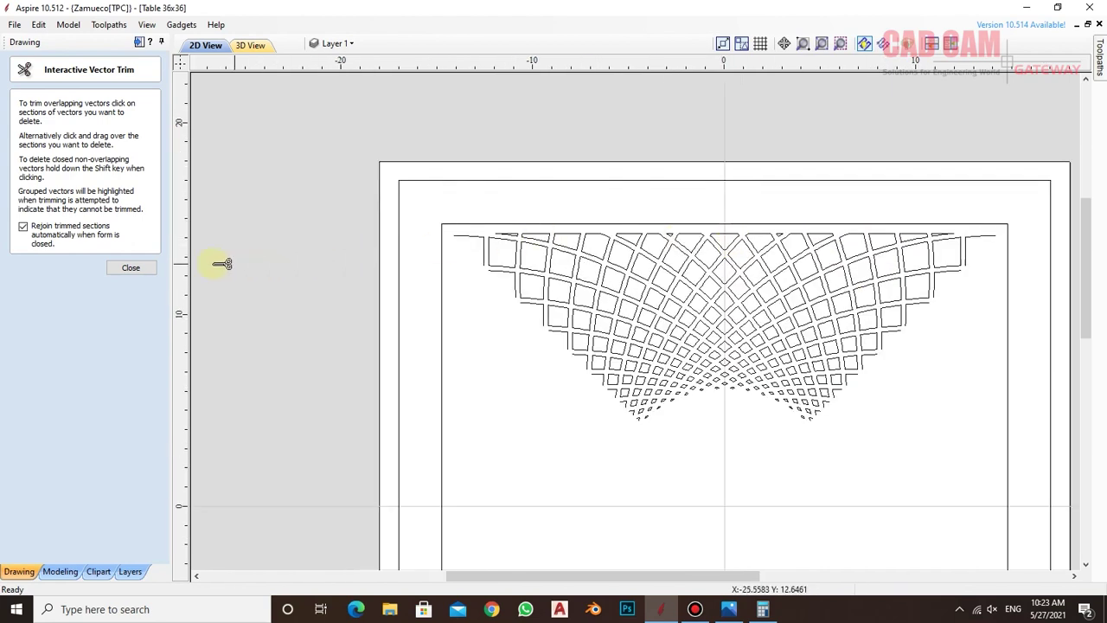
left_click(135, 267)
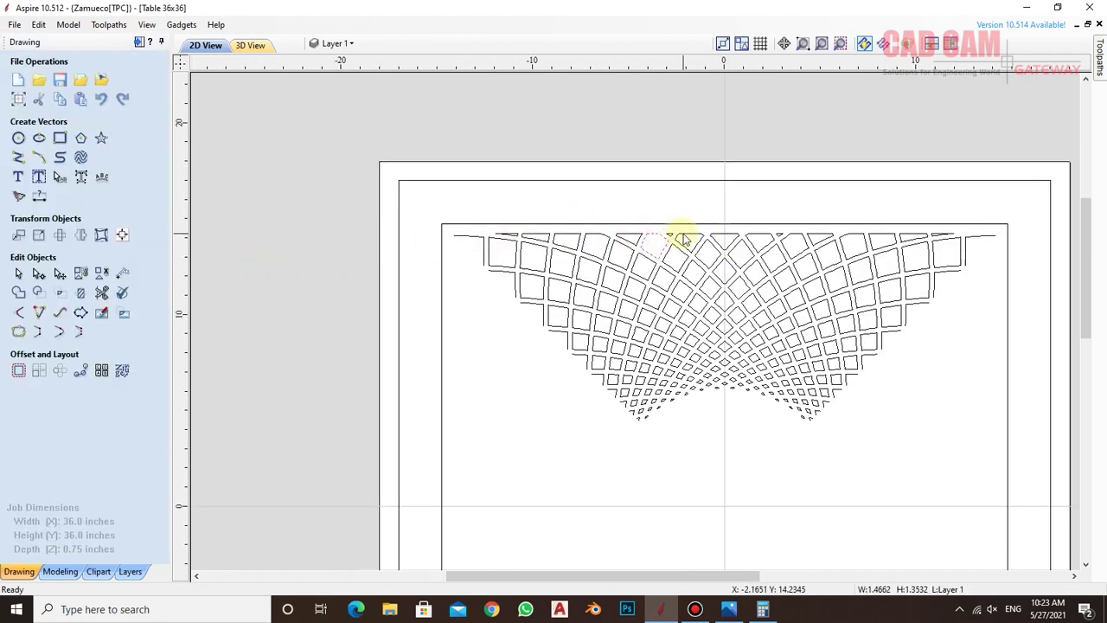
- Circular-copy the fan grid into 4 items about rotation centre 0,0
left_click(441, 204)
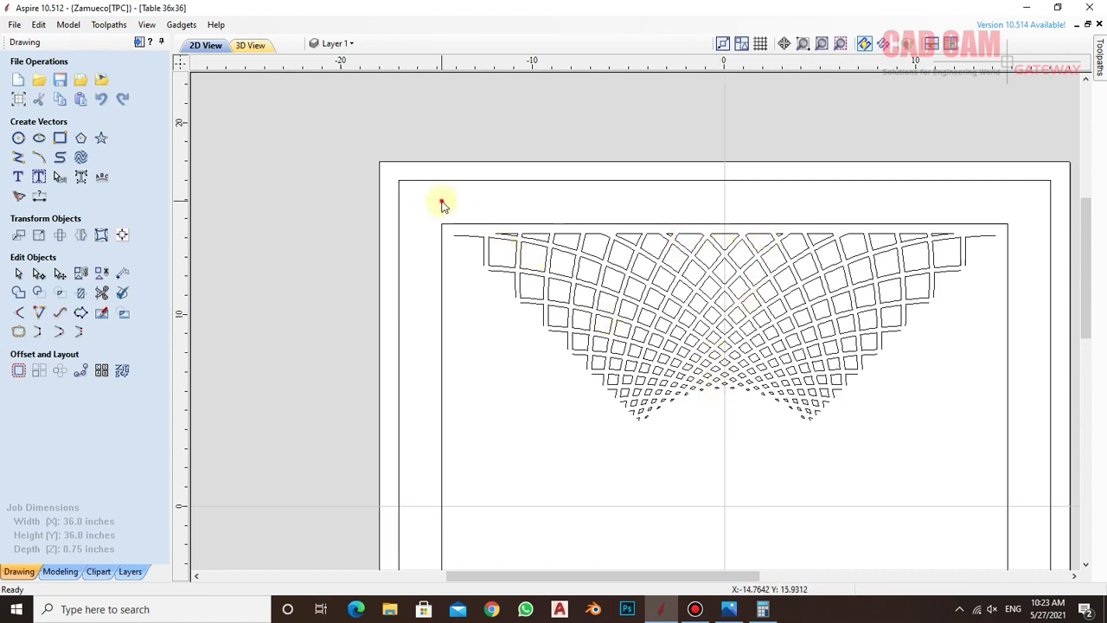
left_click_drag(441, 204, 1014, 469)
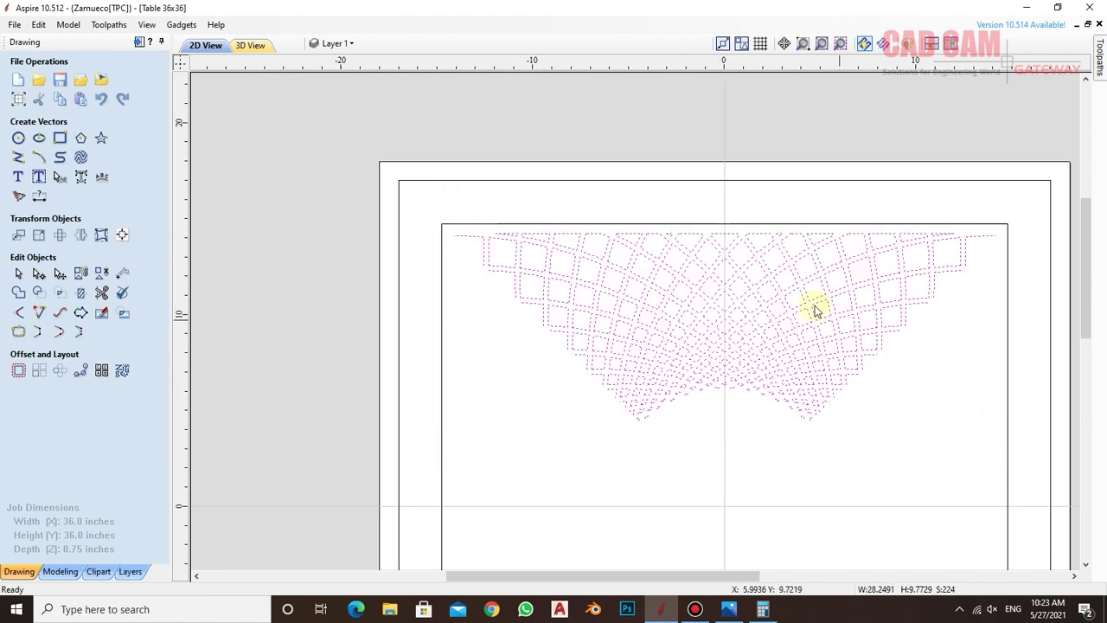
scroll(756, 272, "down", 5)
scroll(617, 304, "up", 2)
scroll(526, 272, "up", 1)
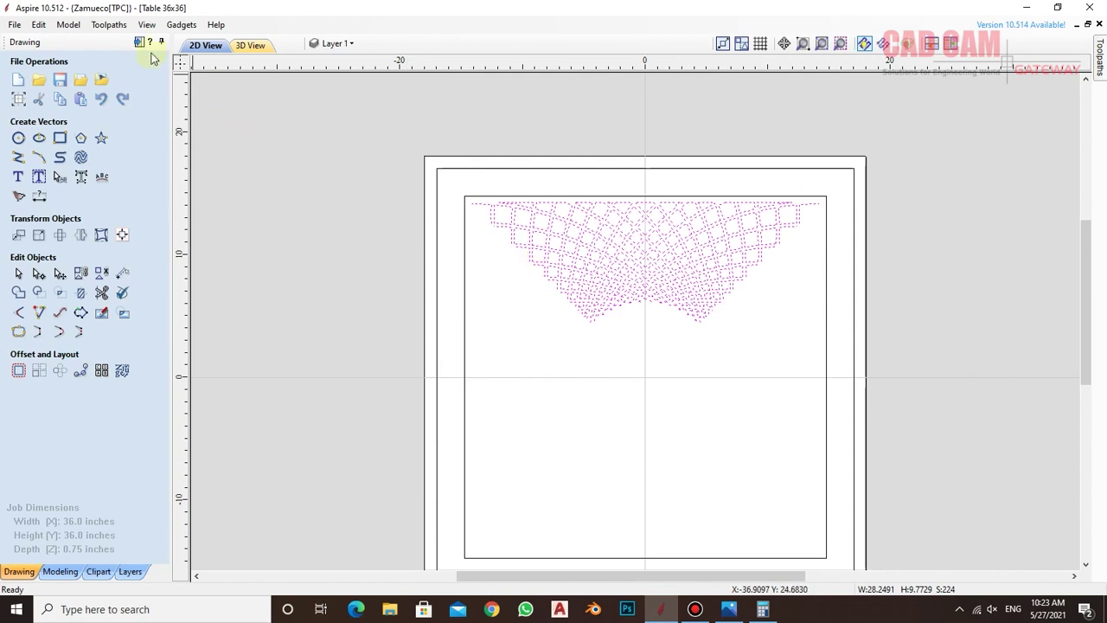
left_click(59, 371)
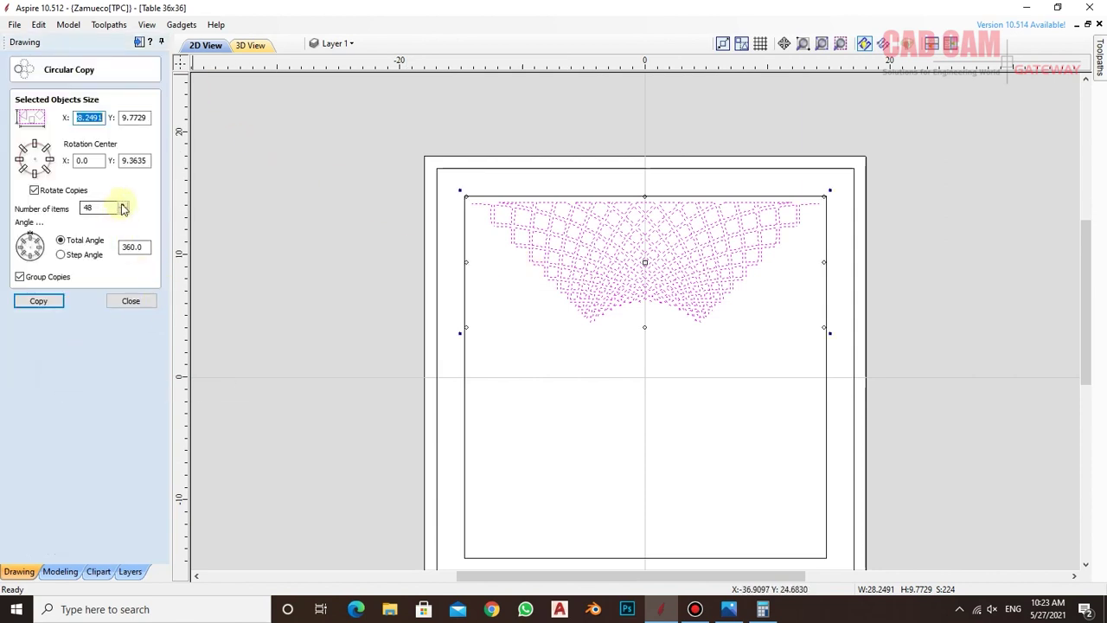
left_click(91, 208)
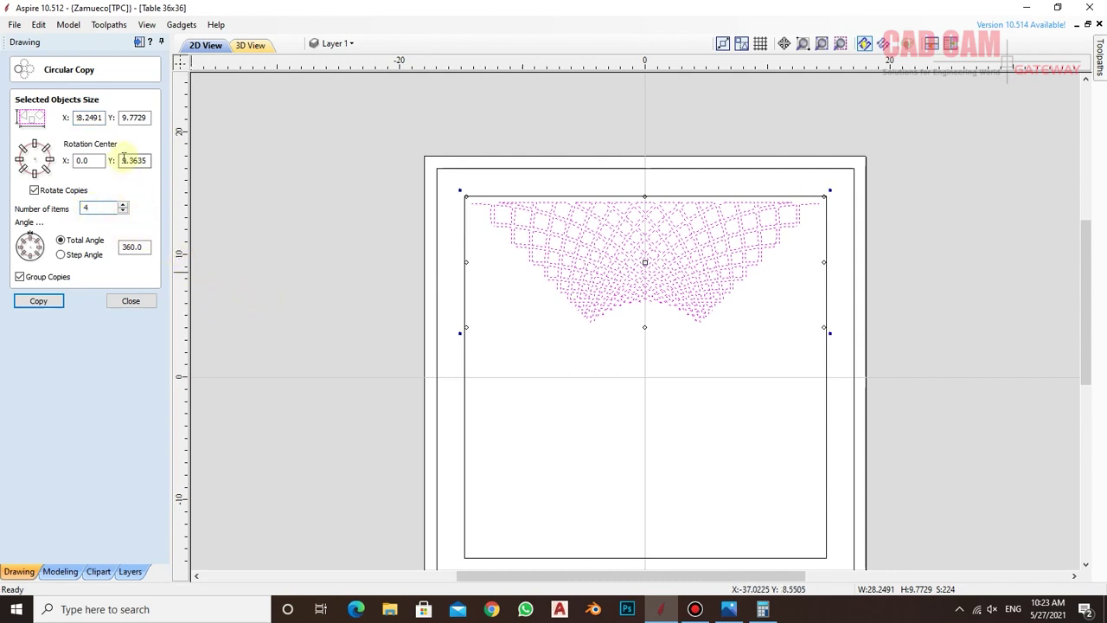
left_click(95, 161)
type("0")
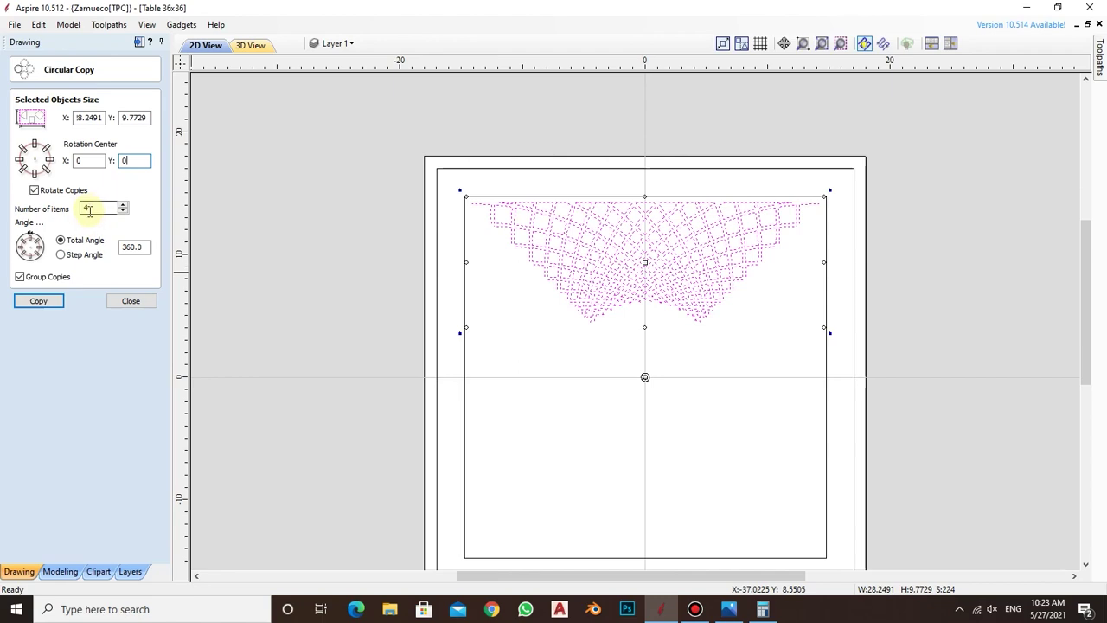
left_click(43, 300)
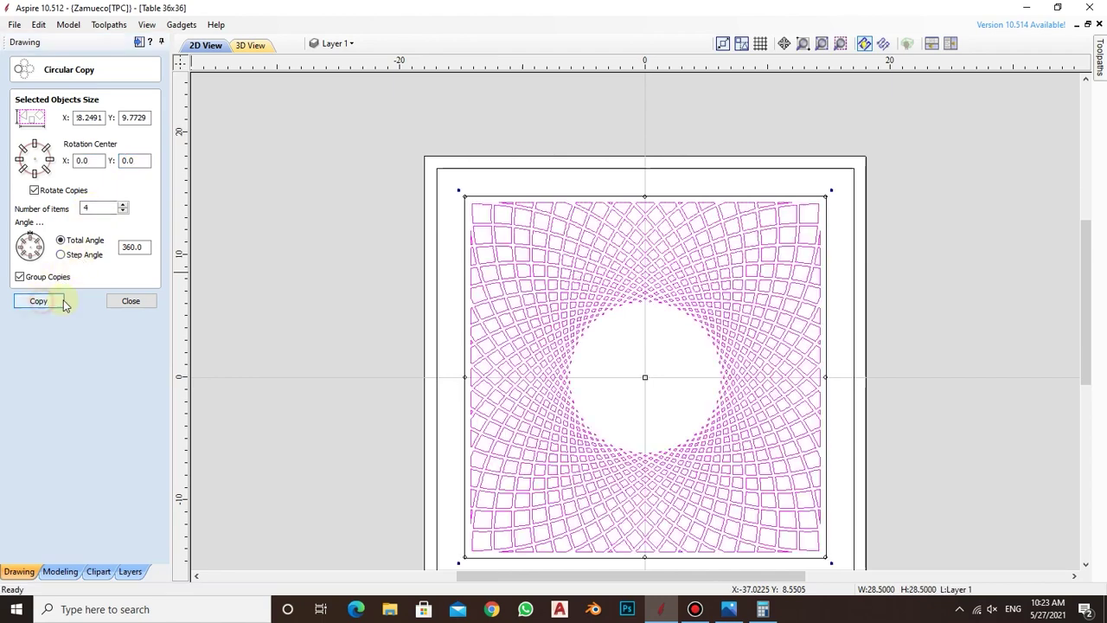
- Save the project and reselect the completed square pattern
left_click(363, 215)
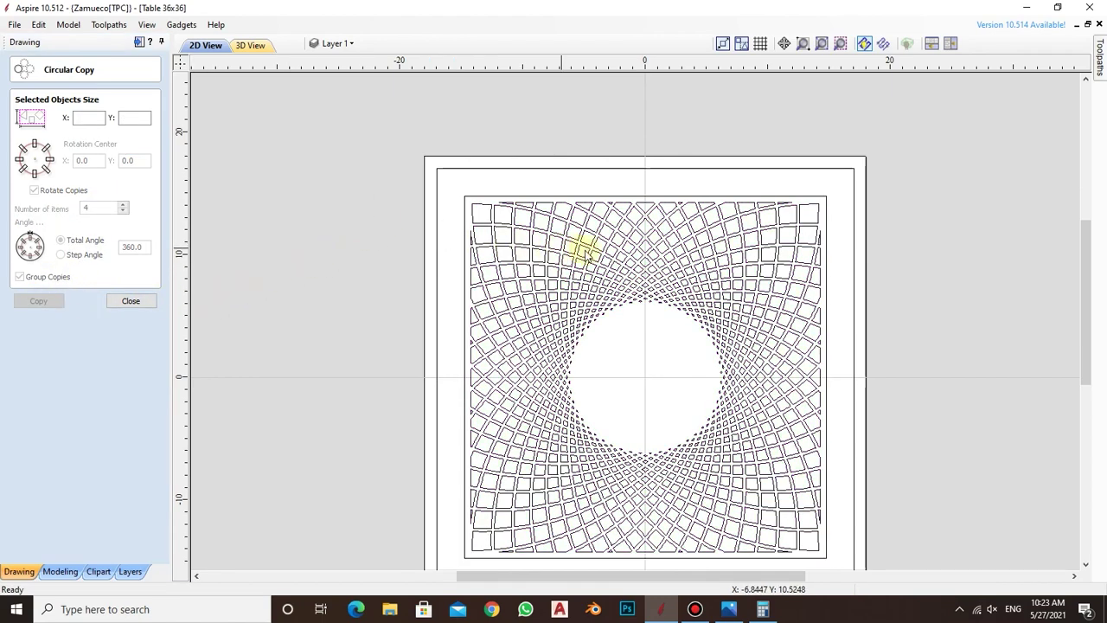
key("ctrl+s")
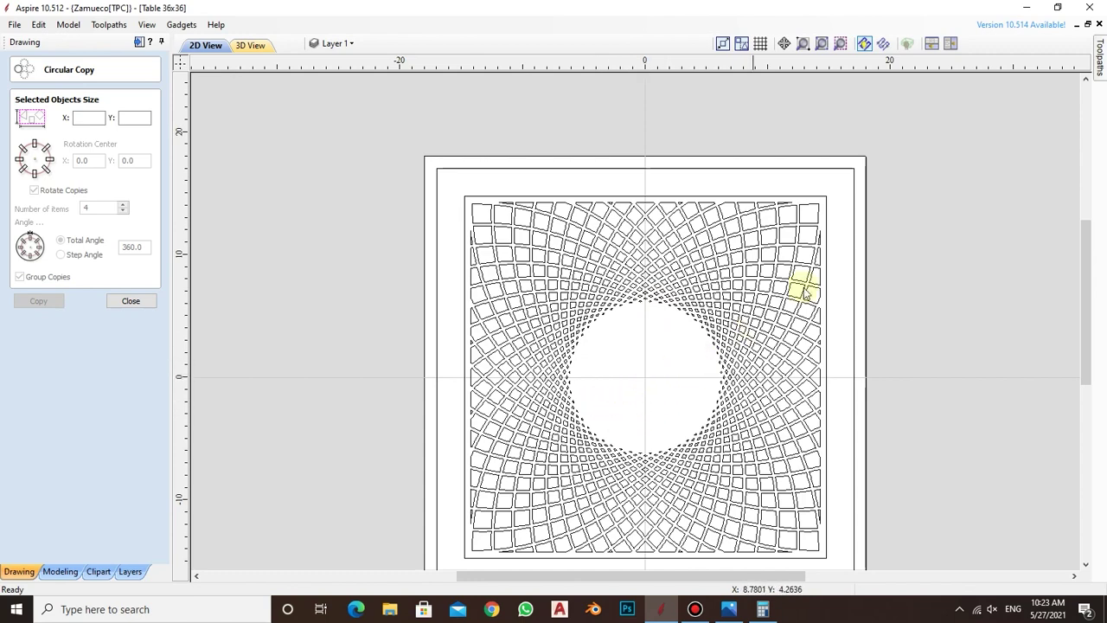
left_click(816, 212)
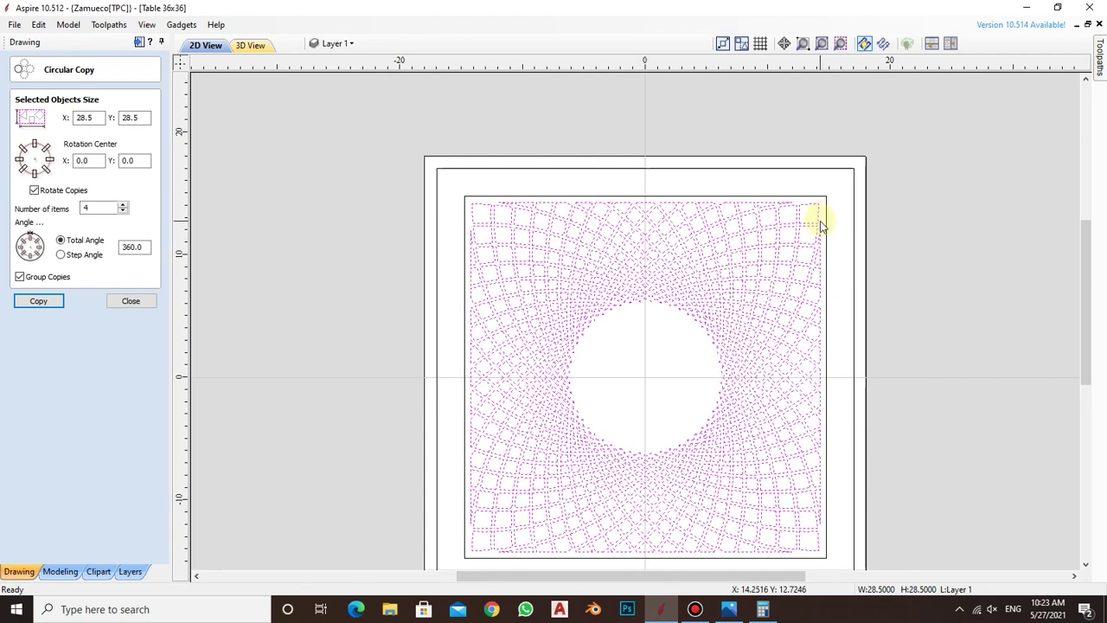
- Join the square pattern's open vectors and spot-check a few squares to confirm they're closed
left_click(131, 301)
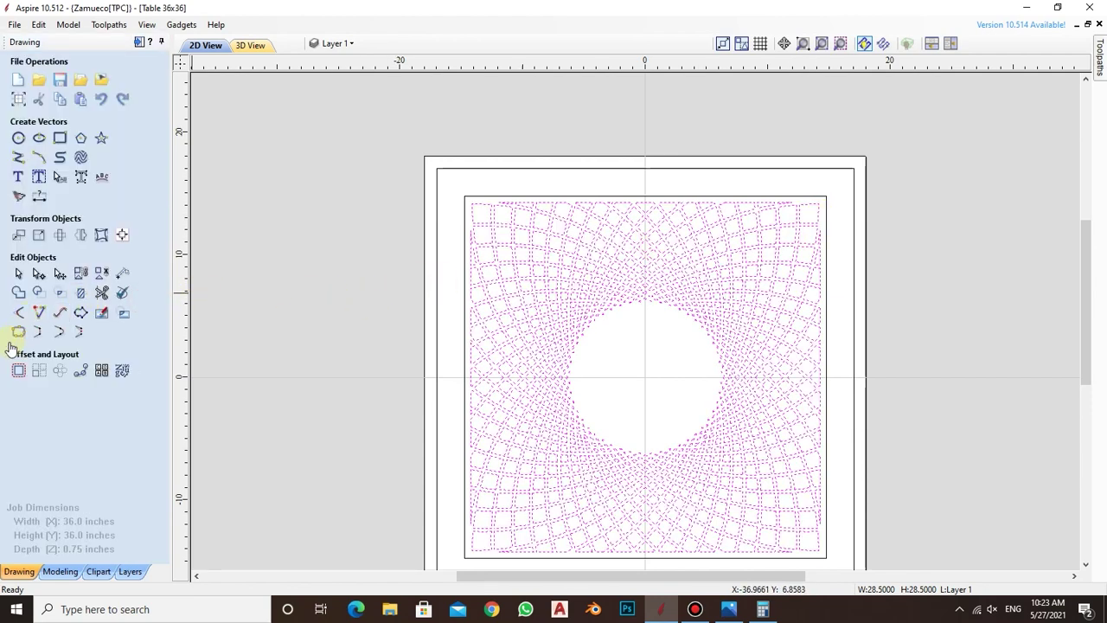
left_click(15, 331)
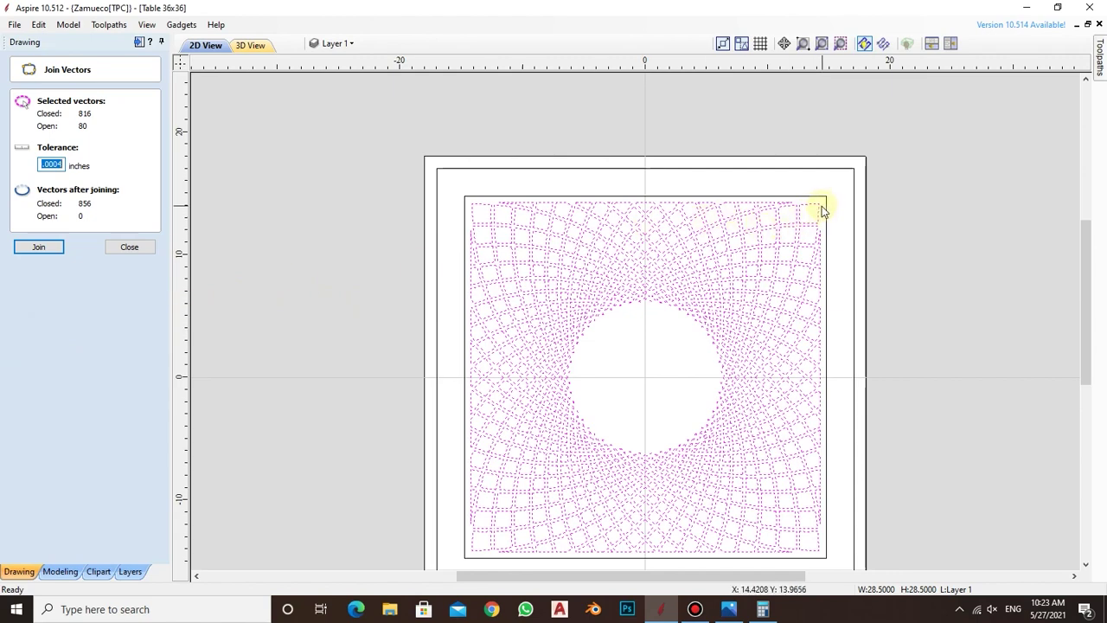
left_click(38, 249)
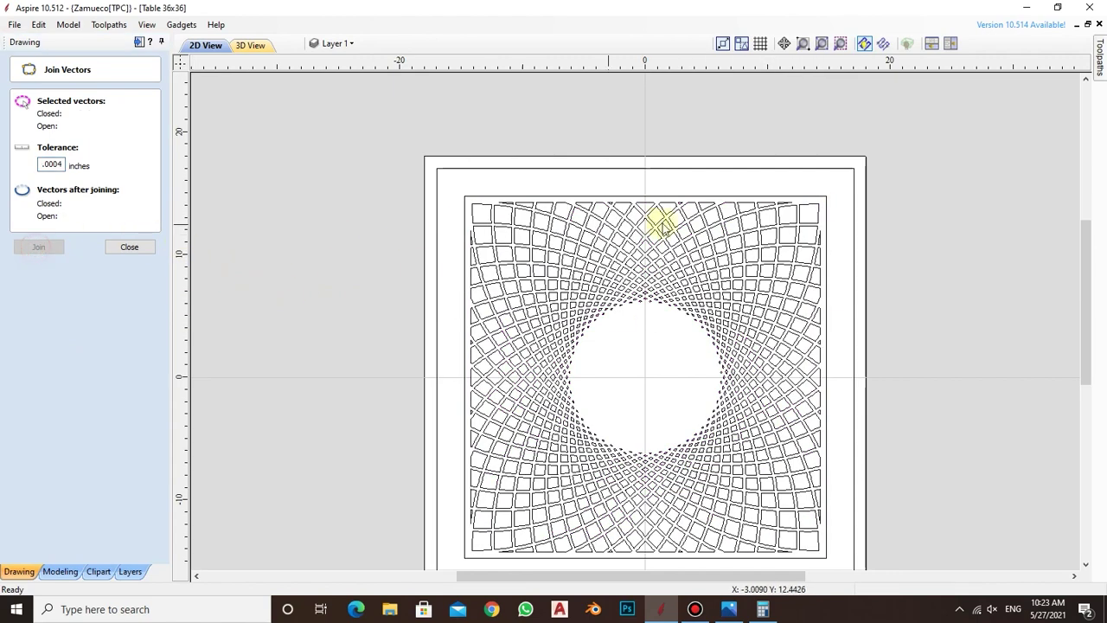
left_click(811, 206)
left_click(887, 231)
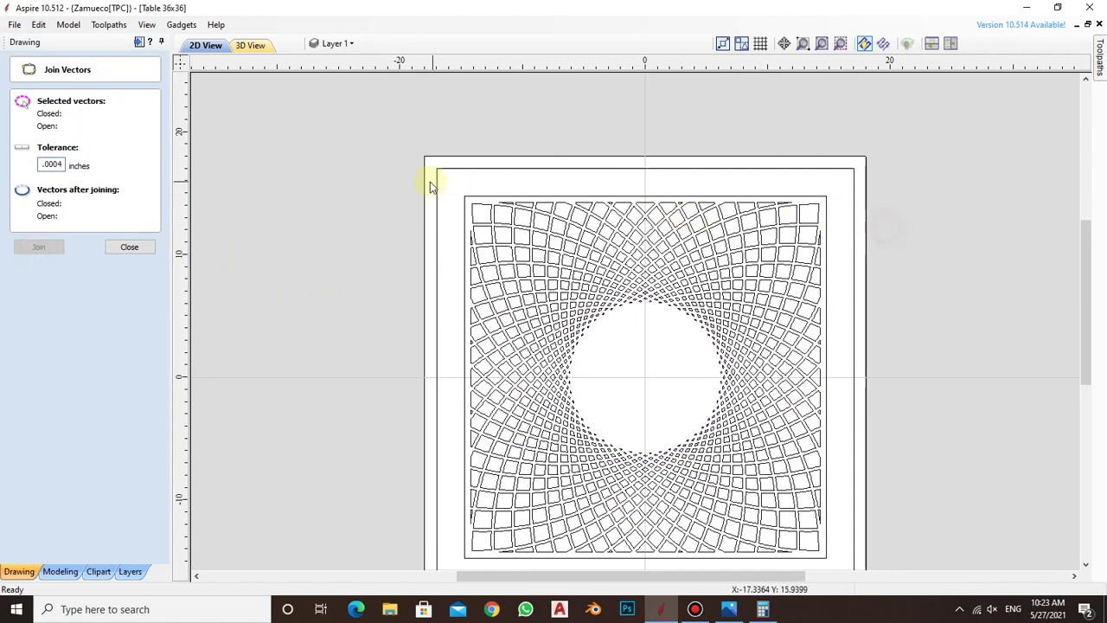
left_click(483, 212)
left_click(951, 282)
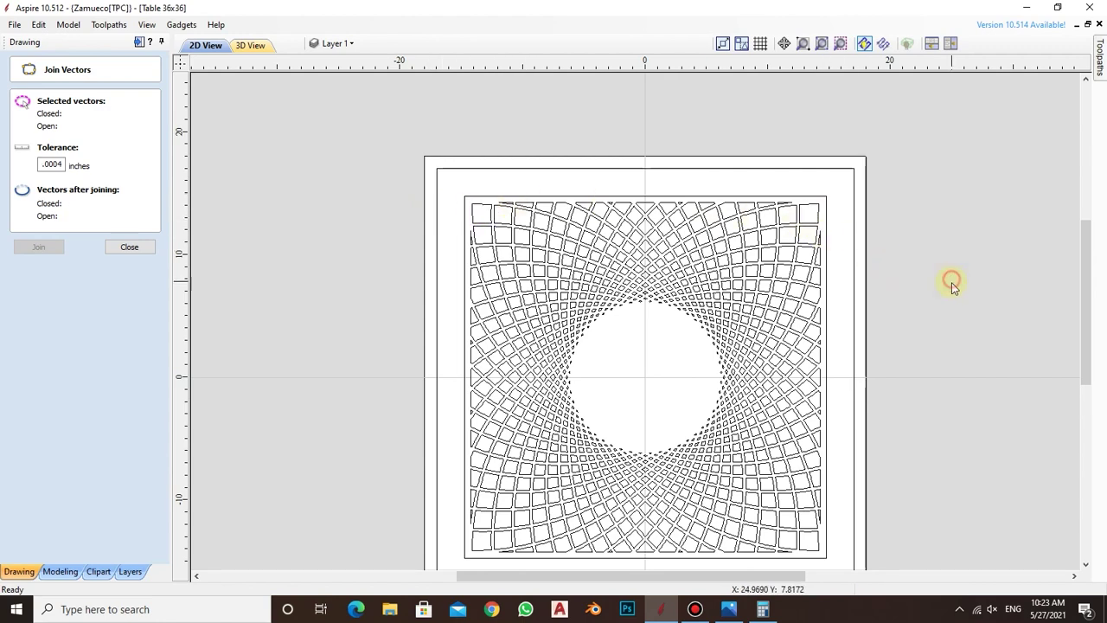
- Zoom in on the squares beside the centre opening to inspect them, then close Join Vectors
left_click_drag(694, 324, 747, 380)
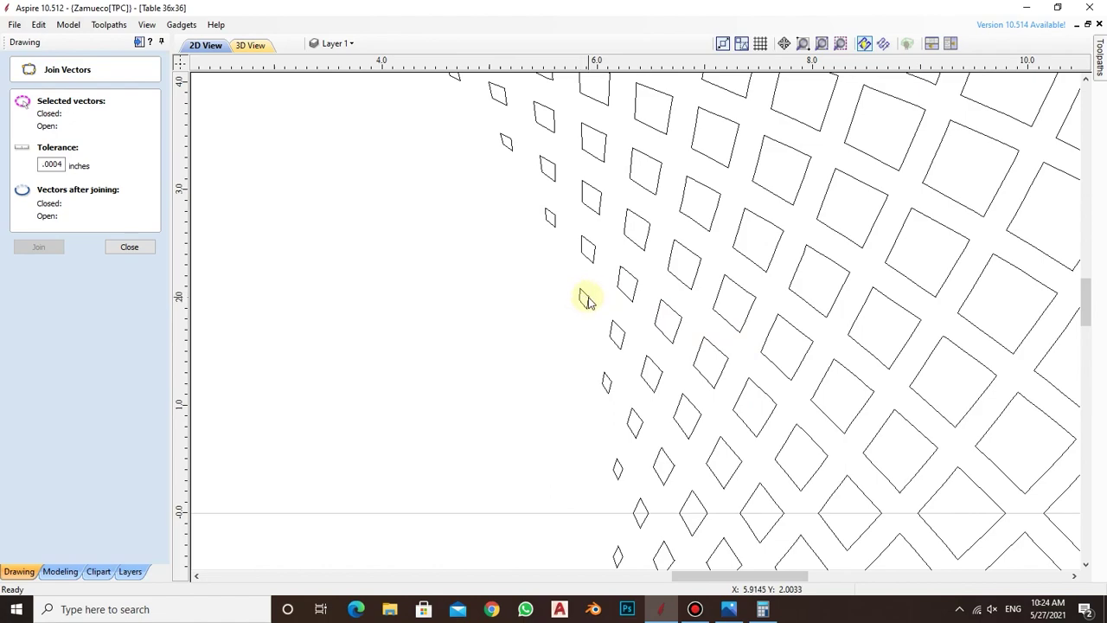
scroll(581, 298, "down", 1)
scroll(640, 287, "down", 1)
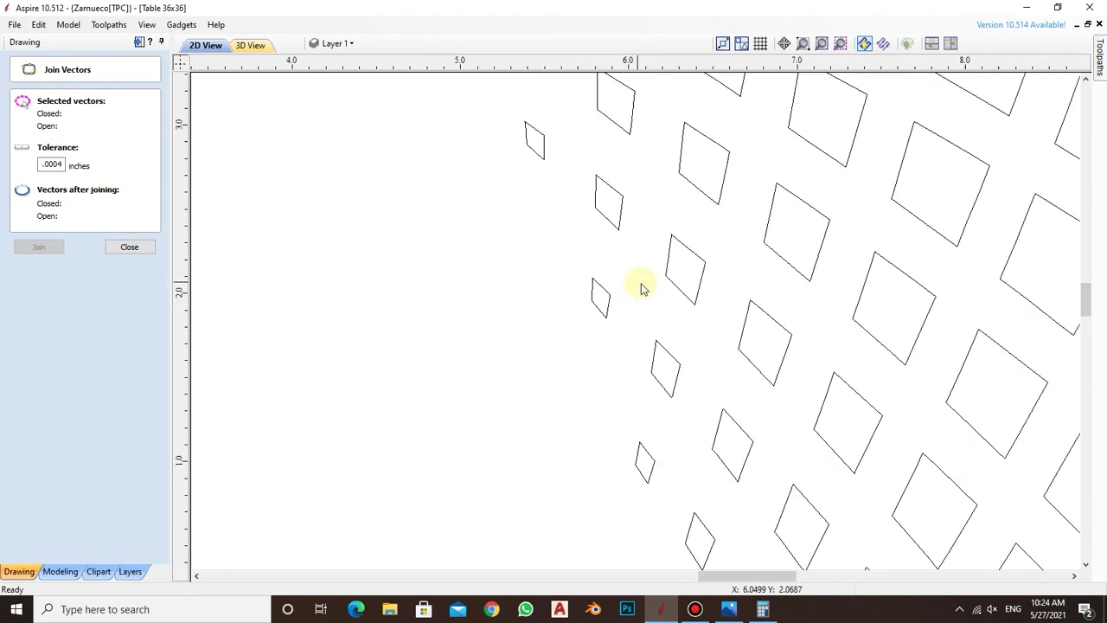
scroll(648, 292, "down", 2)
scroll(657, 298, "down", 2)
scroll(659, 300, "up", 2)
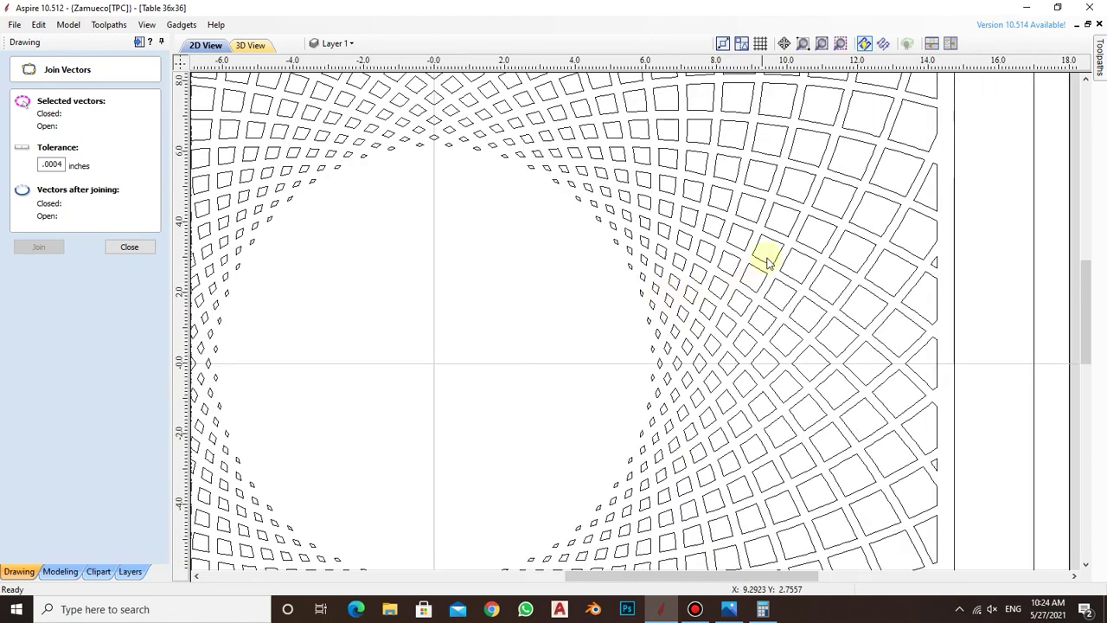
scroll(653, 300, "down", 2)
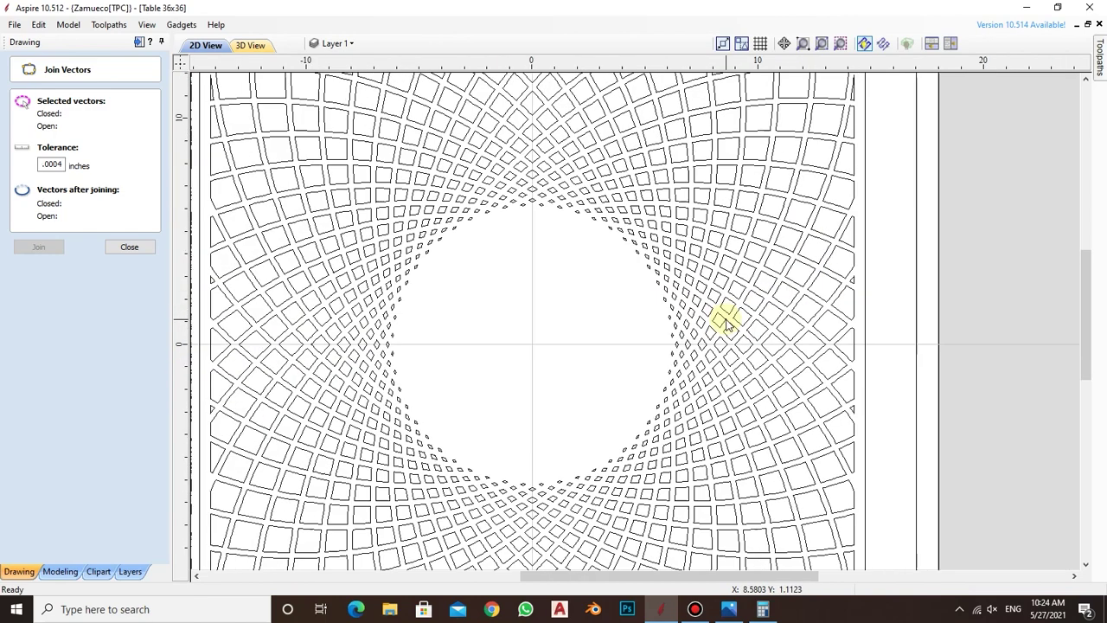
scroll(667, 302, "down", 1)
scroll(692, 286, "up", 3)
scroll(691, 283, "up", 2)
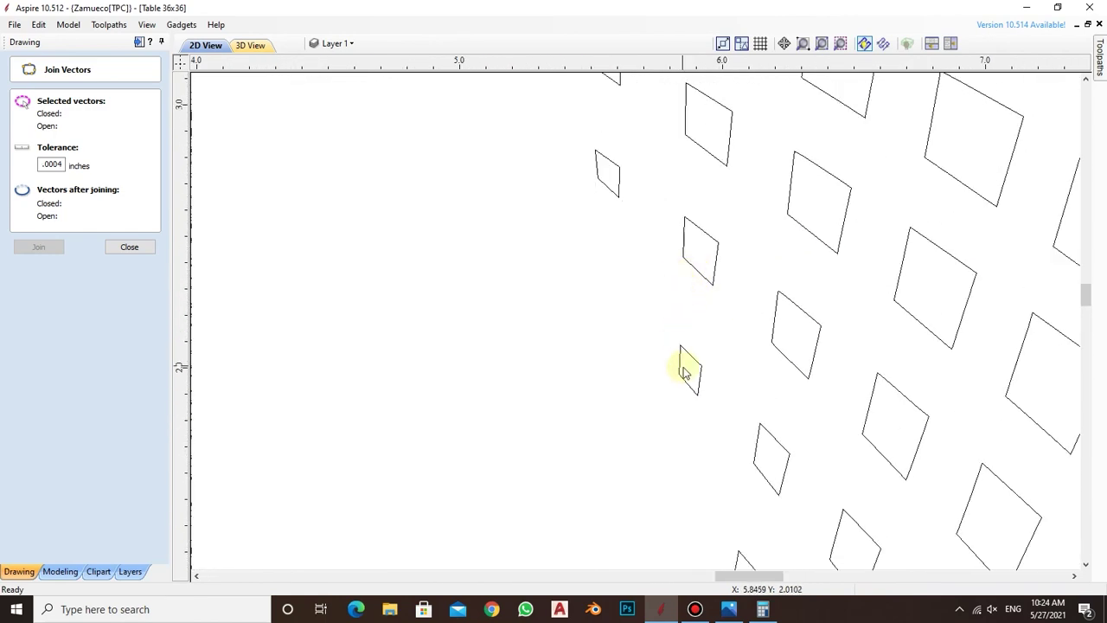
left_click(127, 246)
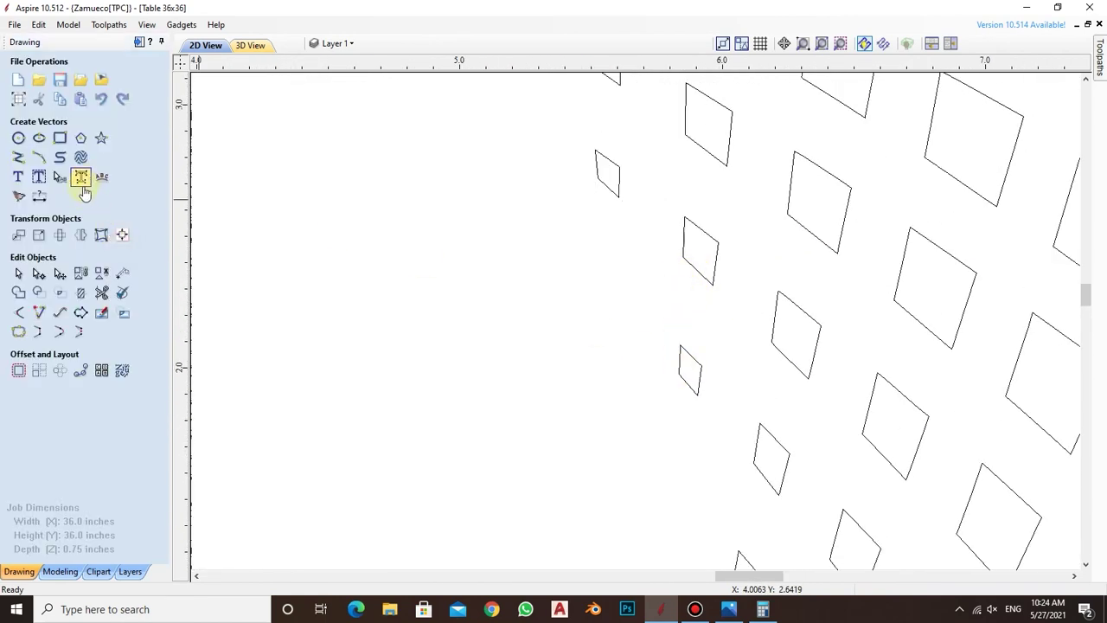
- Measure across a small tile beside the centre opening with a Length Dimension, reading 0.0917 inch
left_click(40, 197)
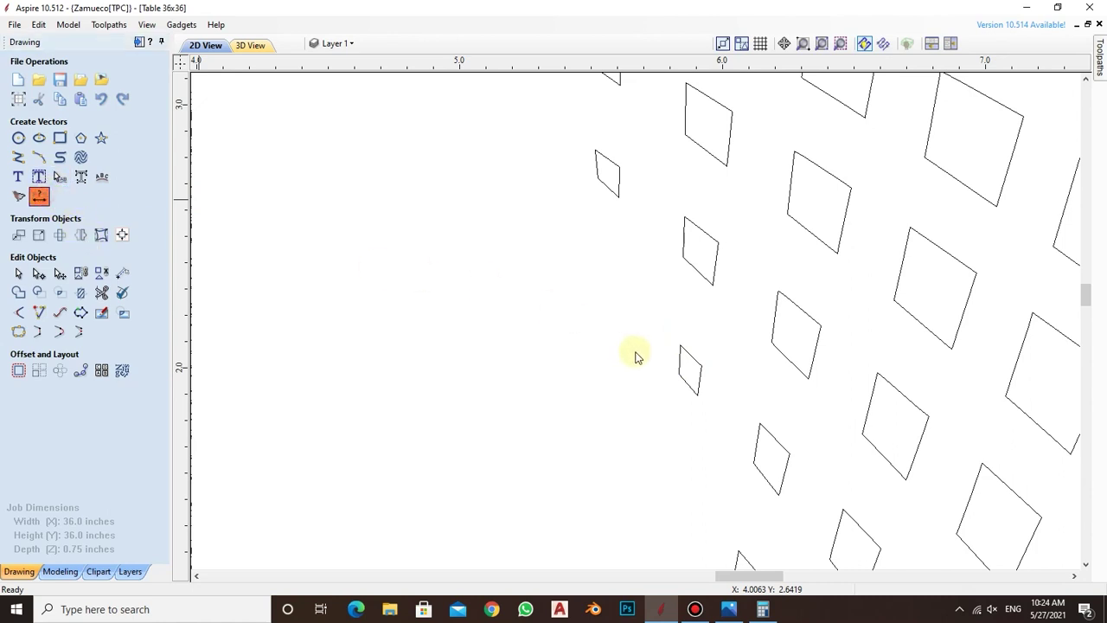
scroll(709, 362, "up", 1)
left_click(703, 365)
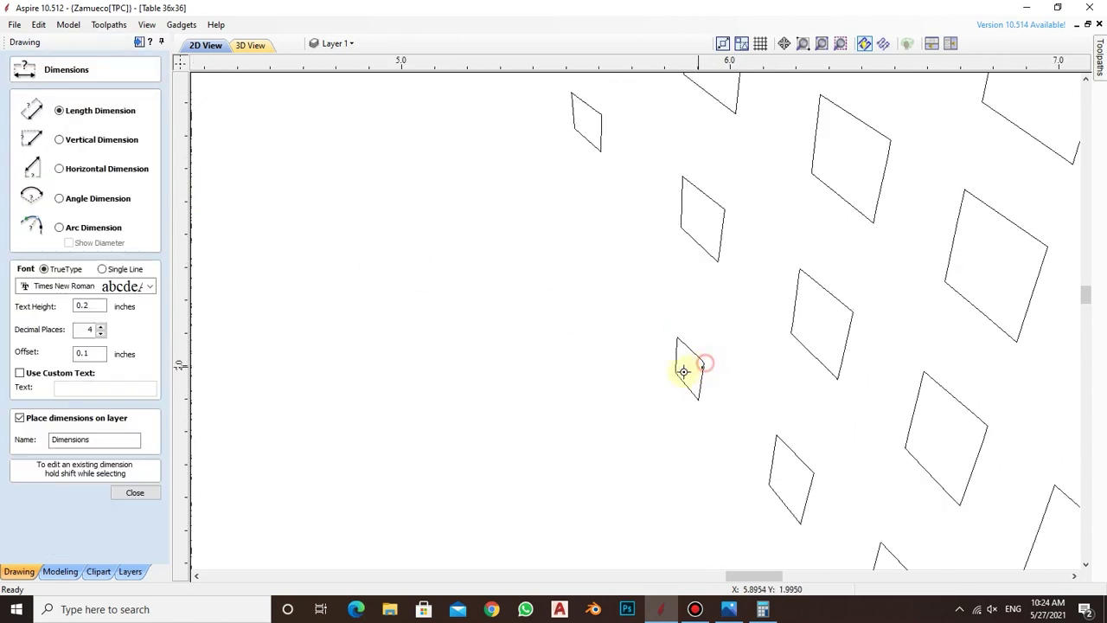
left_click(676, 374)
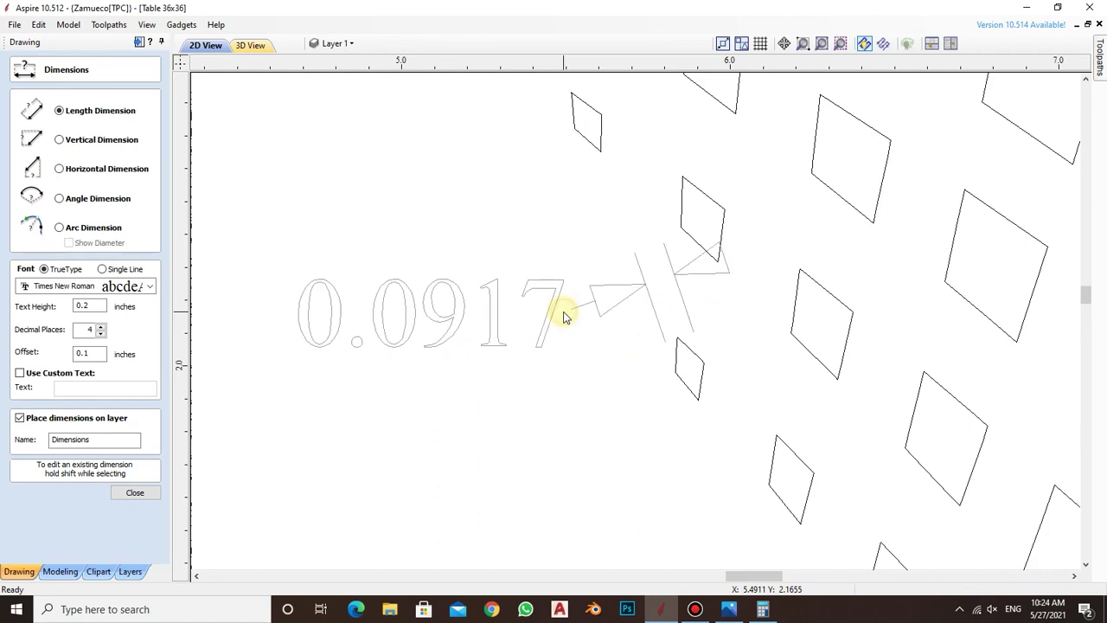
scroll(563, 317, "down", 3)
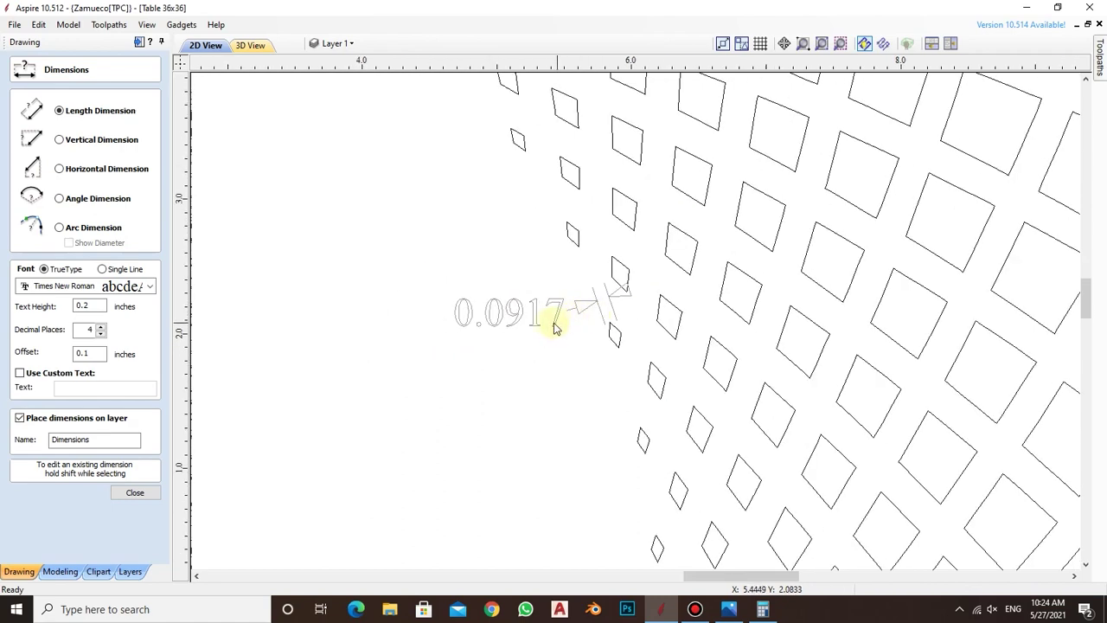
scroll(555, 327, "down", 1)
scroll(559, 321, "down", 2)
scroll(566, 338, "down", 2)
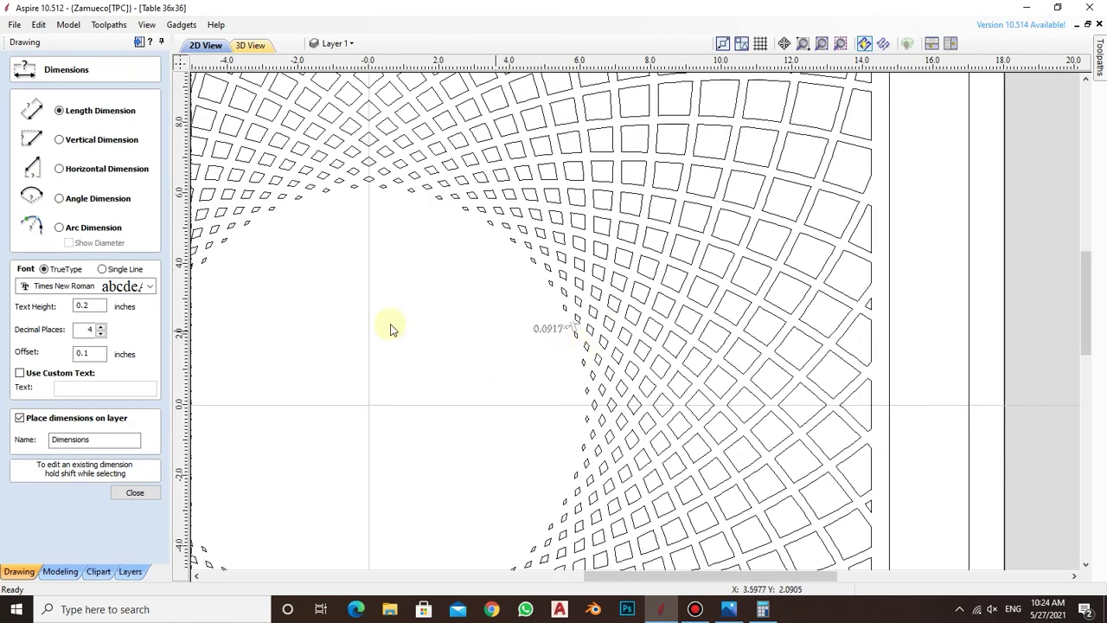
left_click(135, 493)
- Select the 0.0917 dimension and two small tiles to read their sizes
left_click(551, 332)
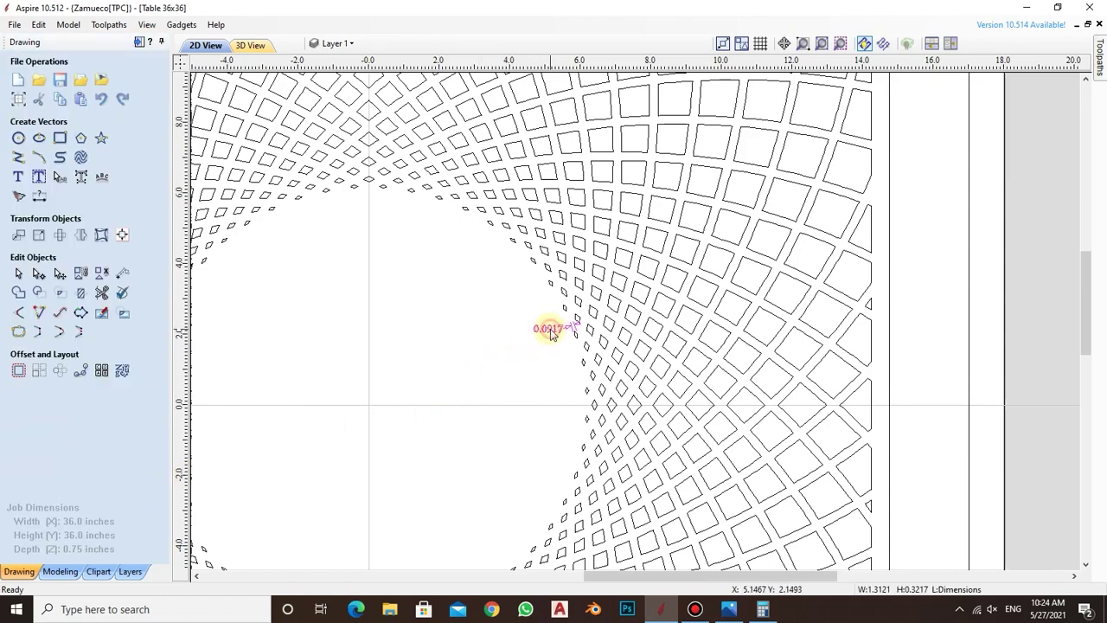
scroll(606, 350, "down", 1)
scroll(511, 314, "down", 1)
scroll(533, 273, "up", 3)
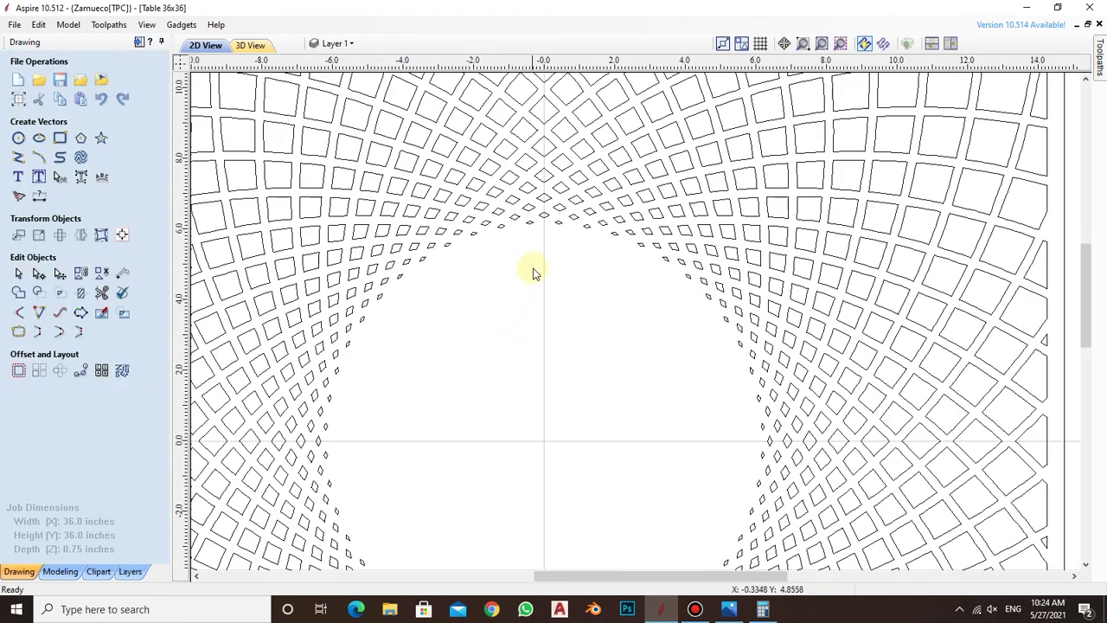
scroll(533, 273, "up", 2)
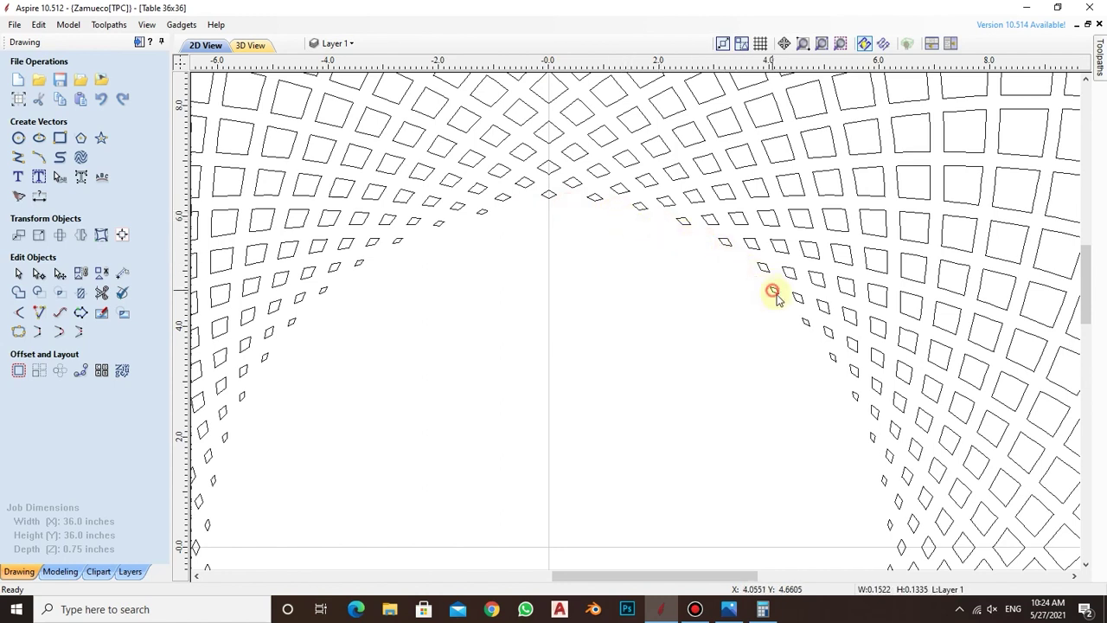
left_click(855, 397)
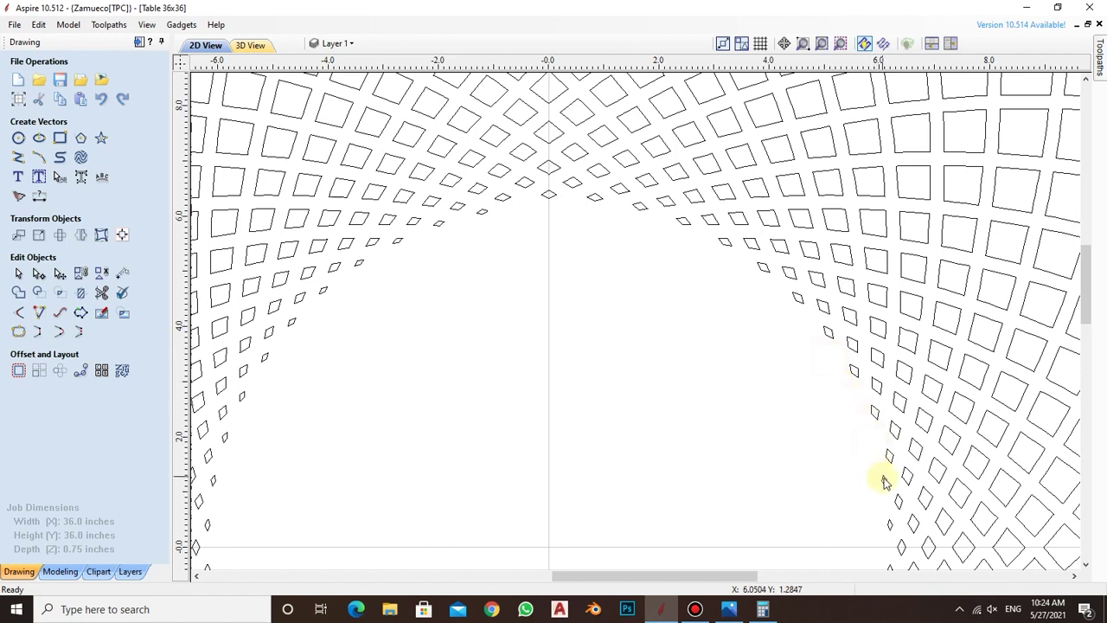
left_click(890, 527)
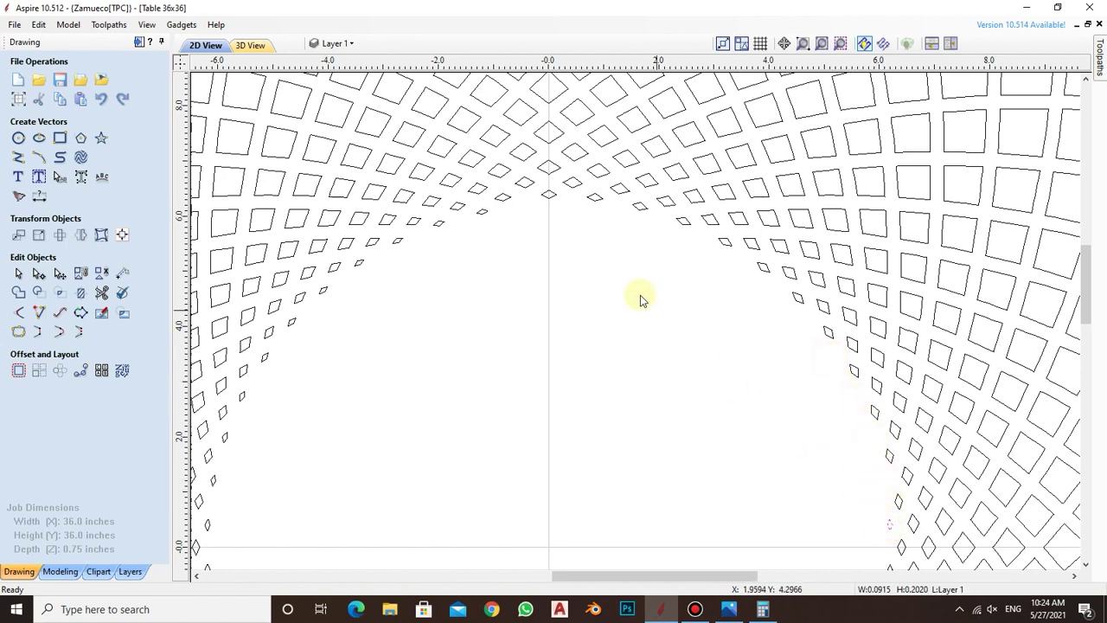
scroll(389, 354, "down", 3)
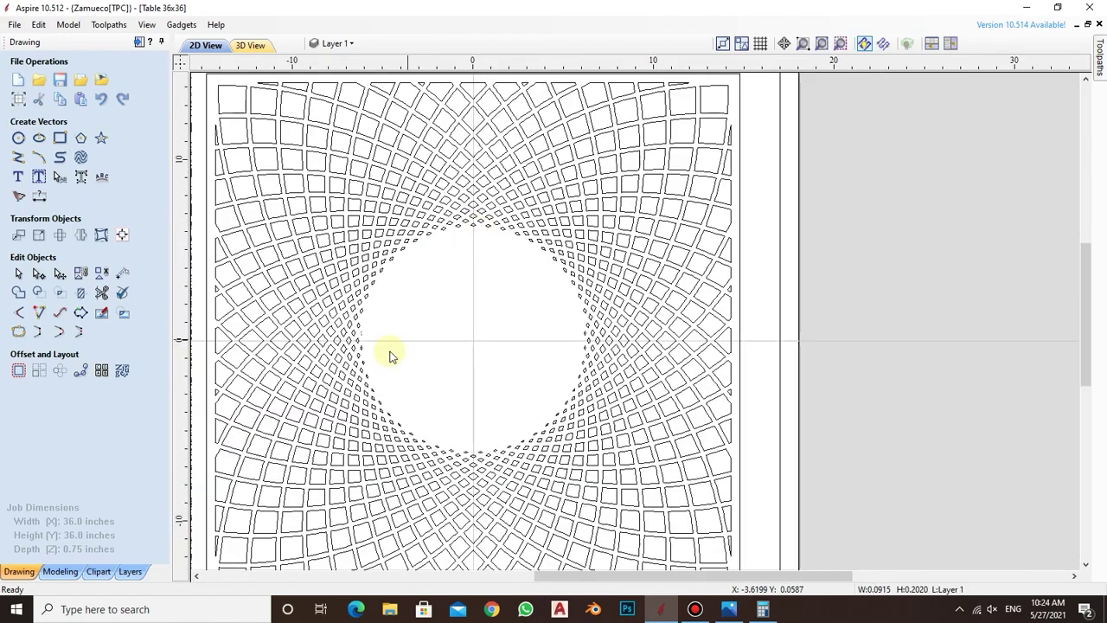
scroll(381, 363, "up", 3)
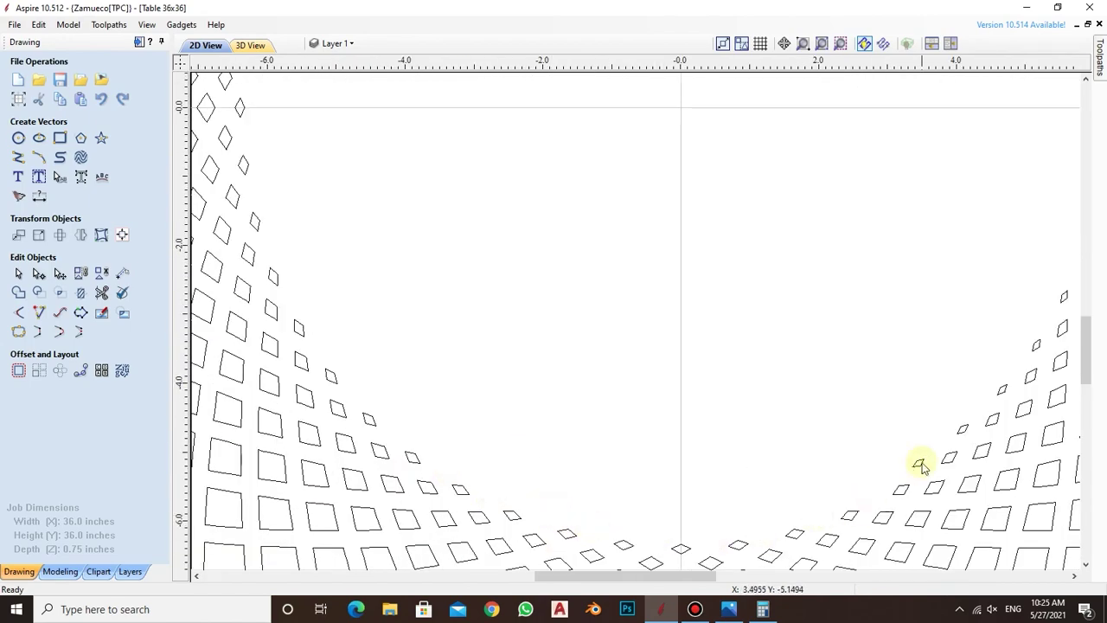
scroll(919, 462, "down", 3)
scroll(890, 328, "up", 2)
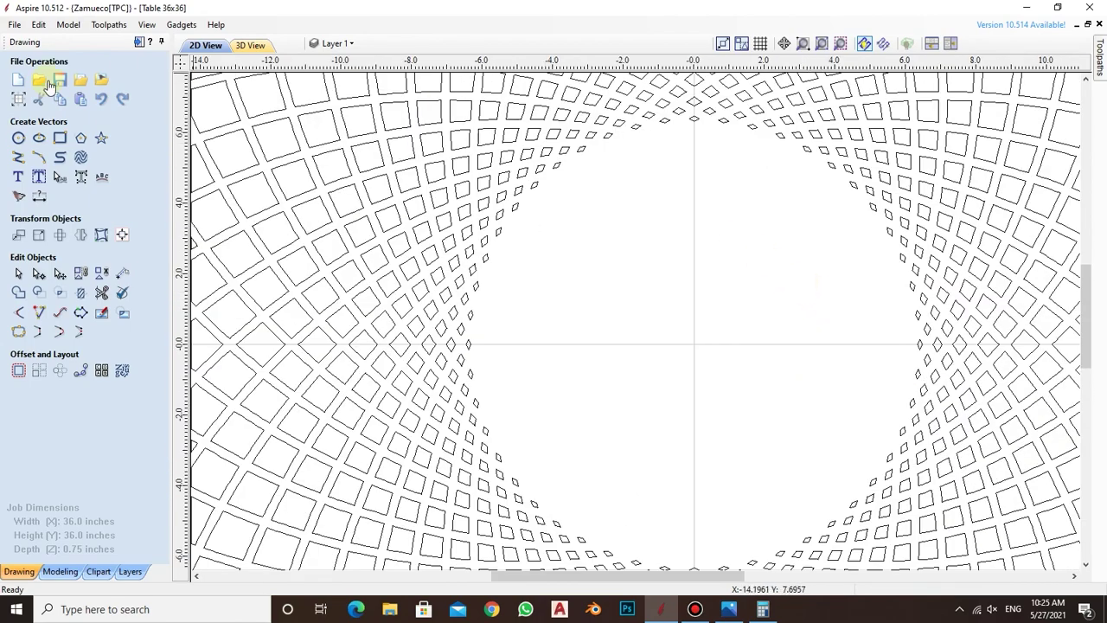
- Try a circle centred on the origin with a 6.25-inch radius, then discard it
left_click(18, 137)
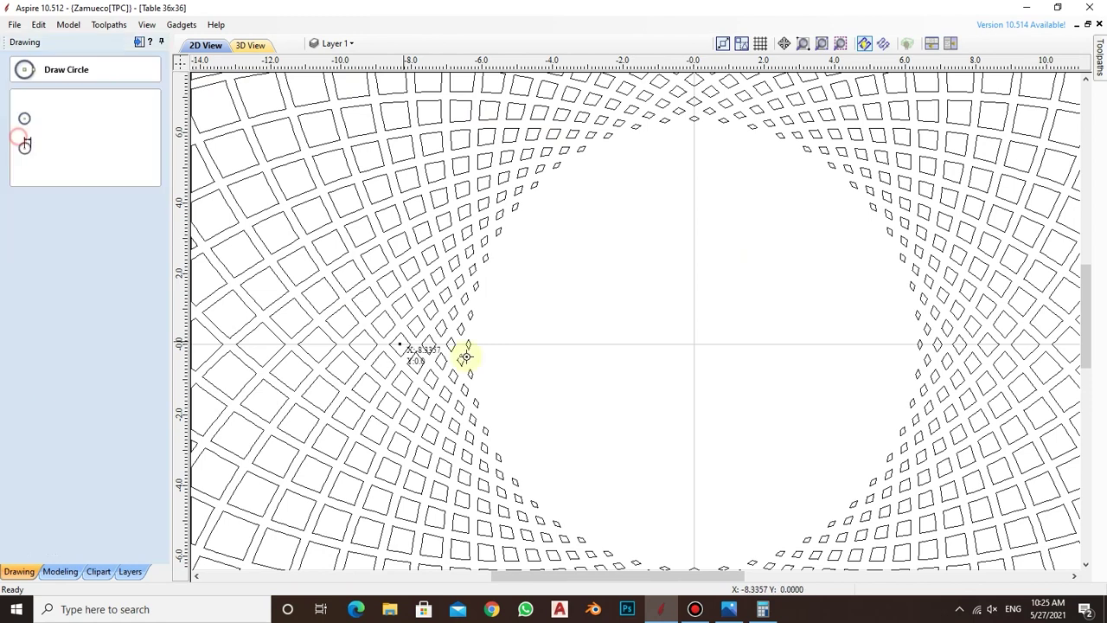
left_click(694, 345)
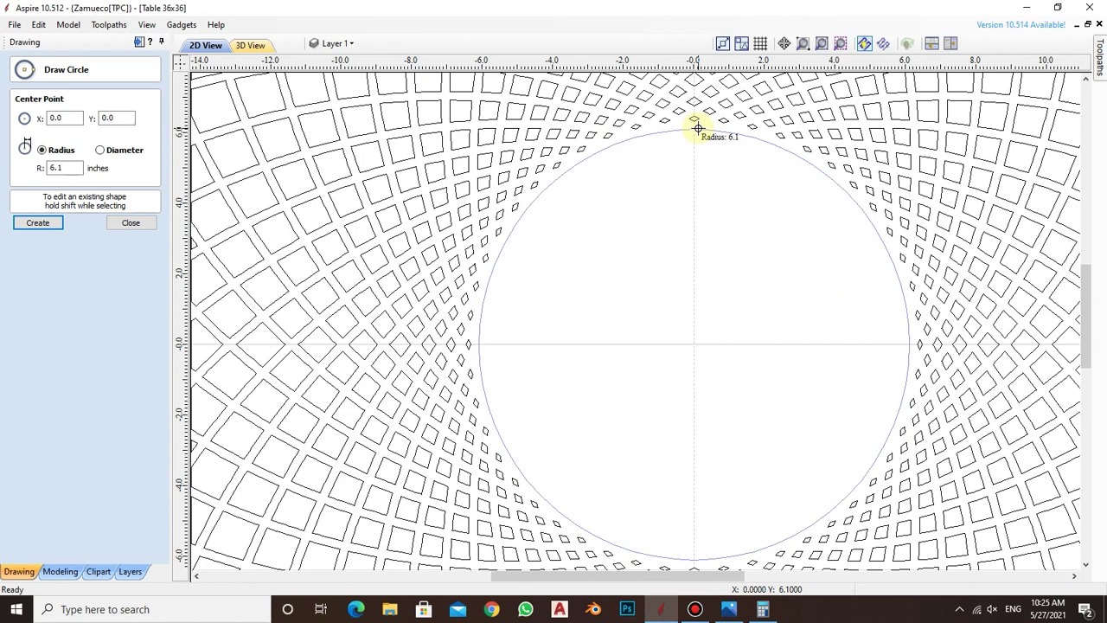
left_click(698, 128)
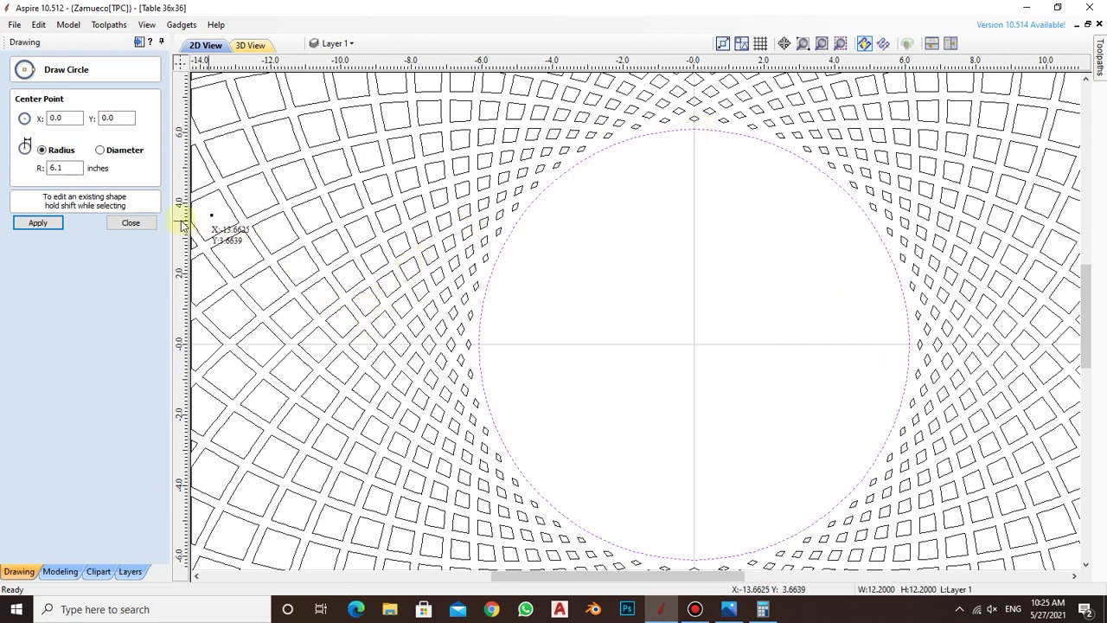
left_click(61, 168)
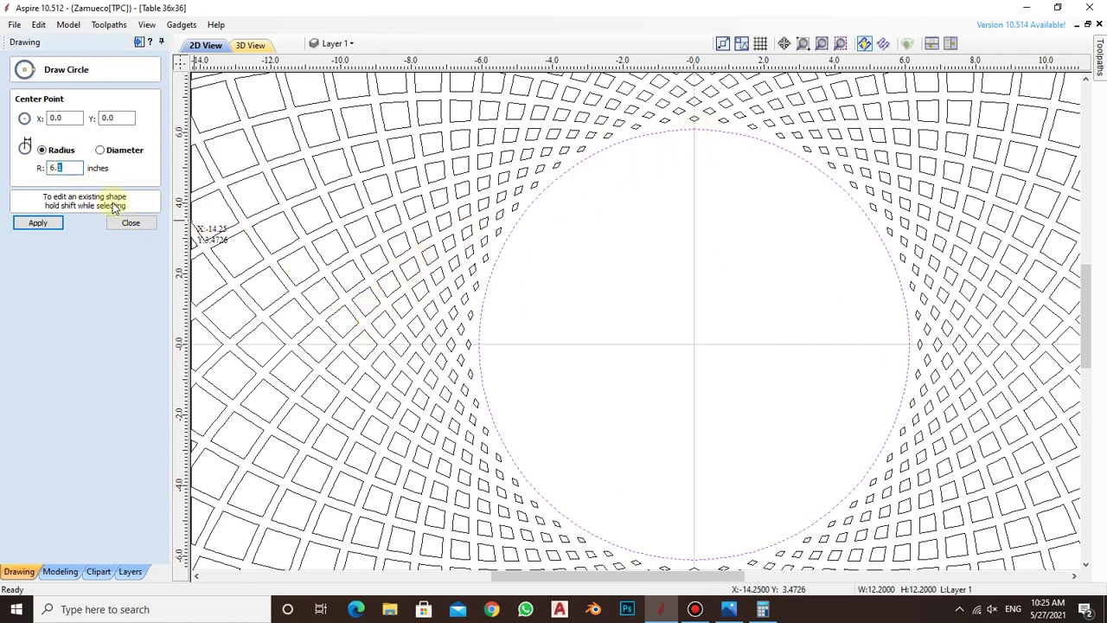
type("6.25")
key("Return")
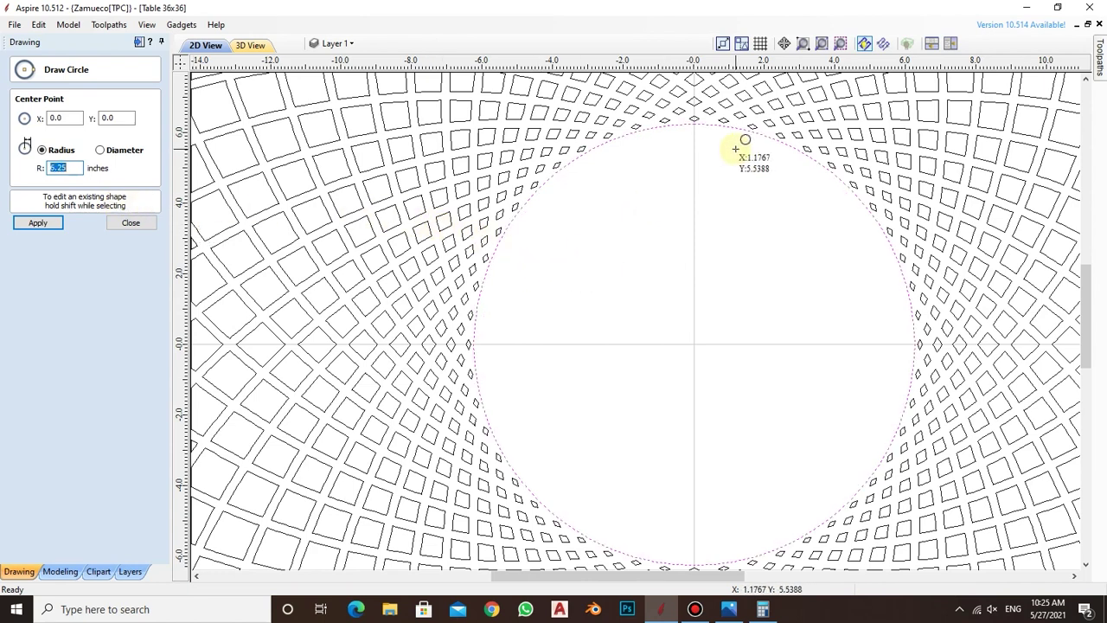
scroll(691, 111, "up", 3)
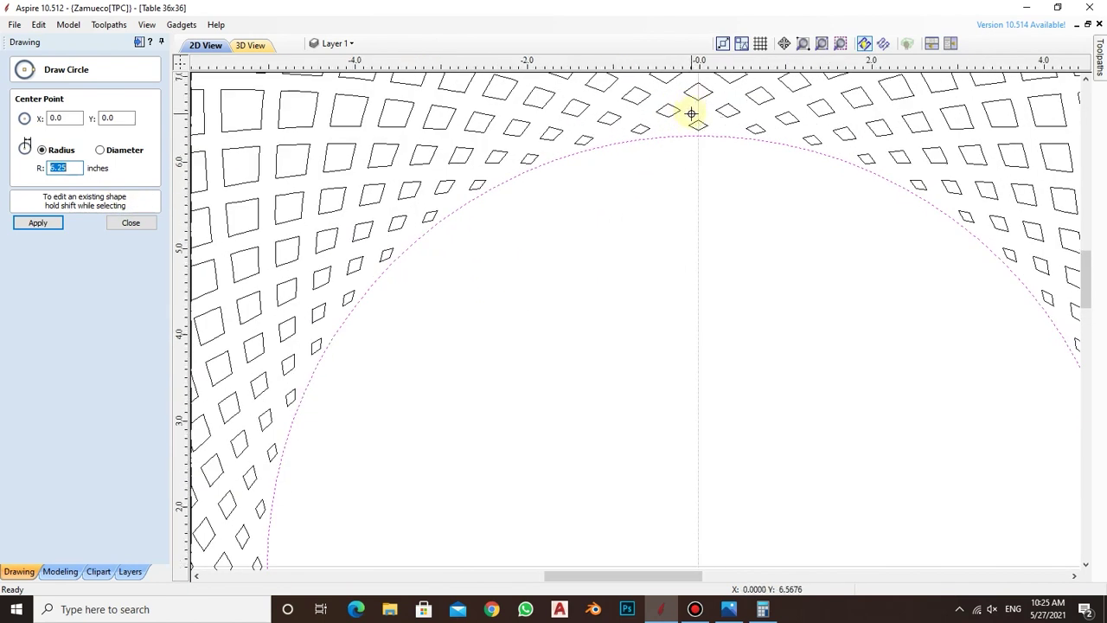
scroll(692, 111, "up", 1)
scroll(699, 106, "down", 2)
scroll(716, 148, "down", 1)
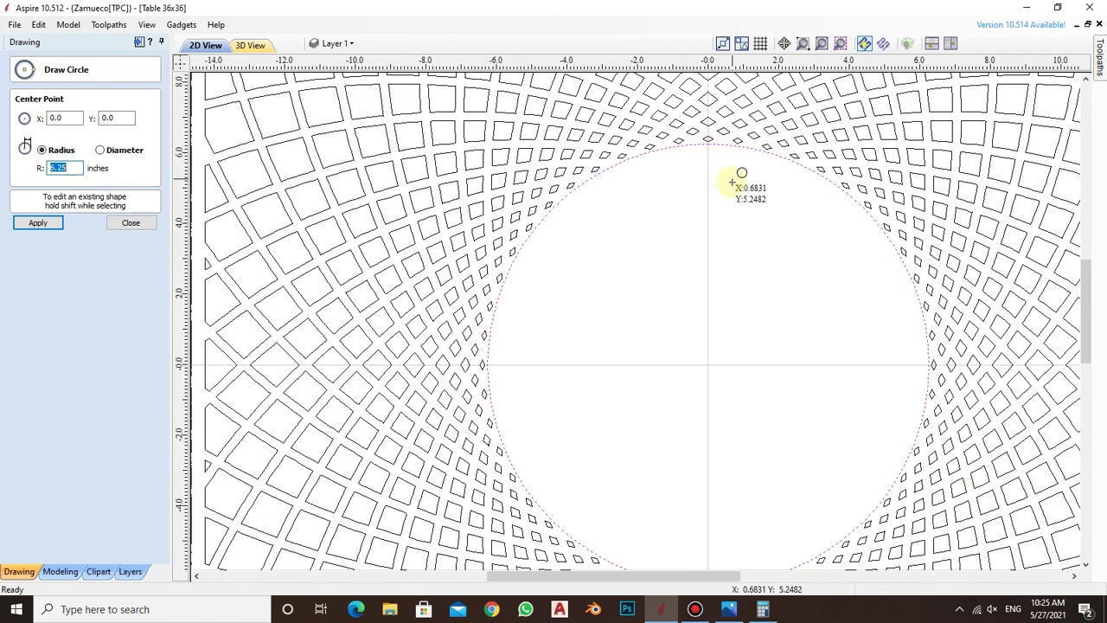
key("BackSpace")
left_click(131, 223)
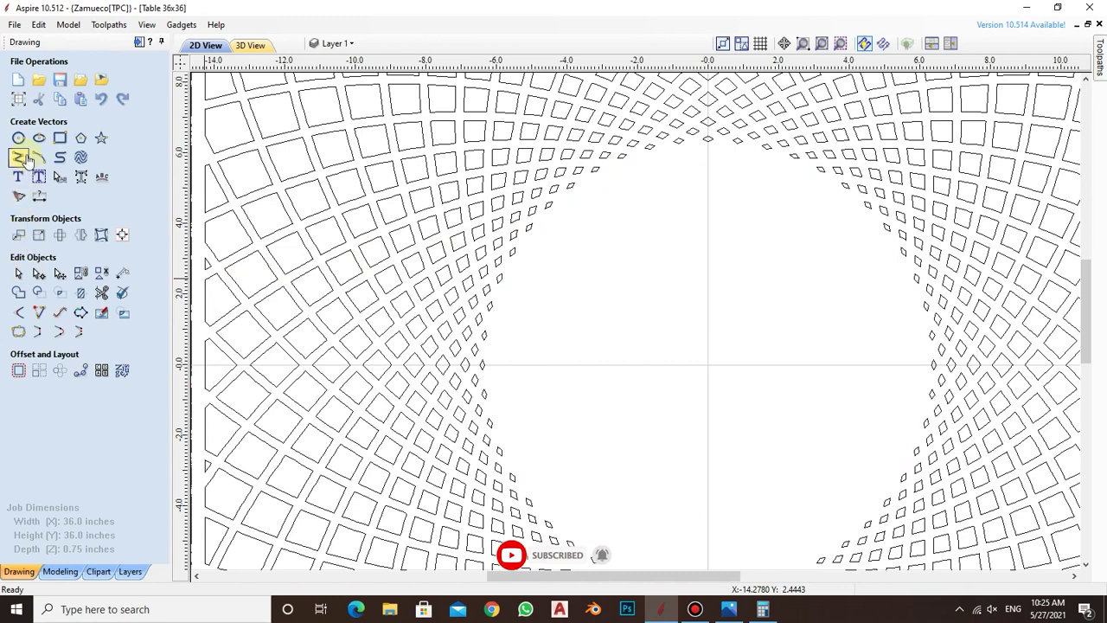
- Draw a circle centred on the origin with radius 6.3315 inches, touching the innermost tile
left_click(18, 137)
left_click(708, 364)
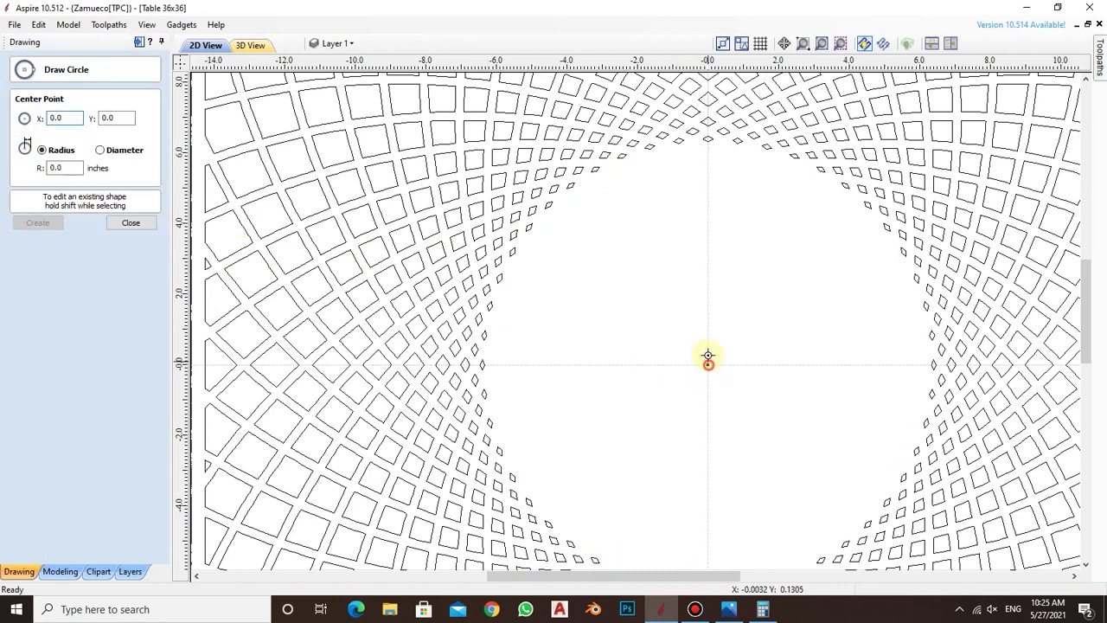
left_click(709, 145)
scroll(703, 132, "up", 2)
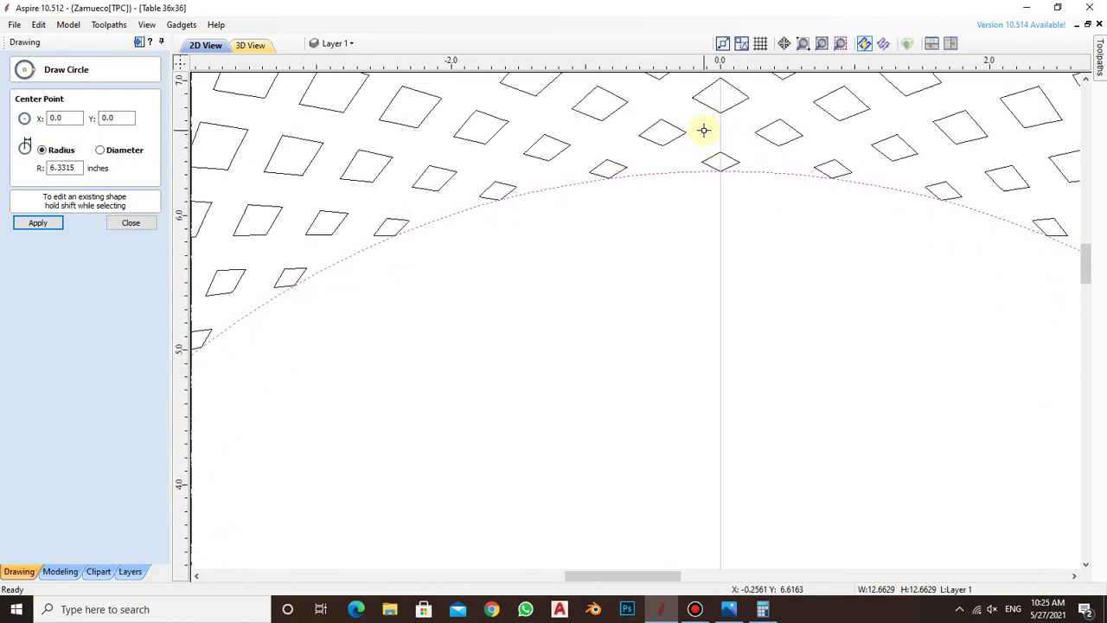
scroll(687, 138, "up", 1)
left_click(139, 227)
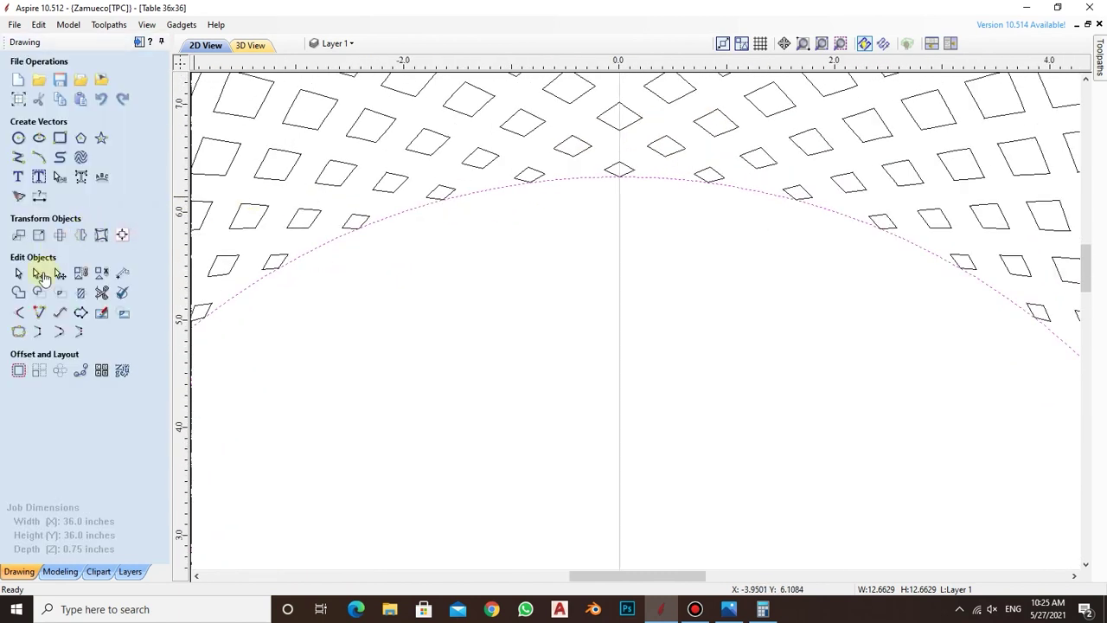
- Offset the centre circle 0.25 inch inward, then zoom out to view both circles
left_click(18, 370)
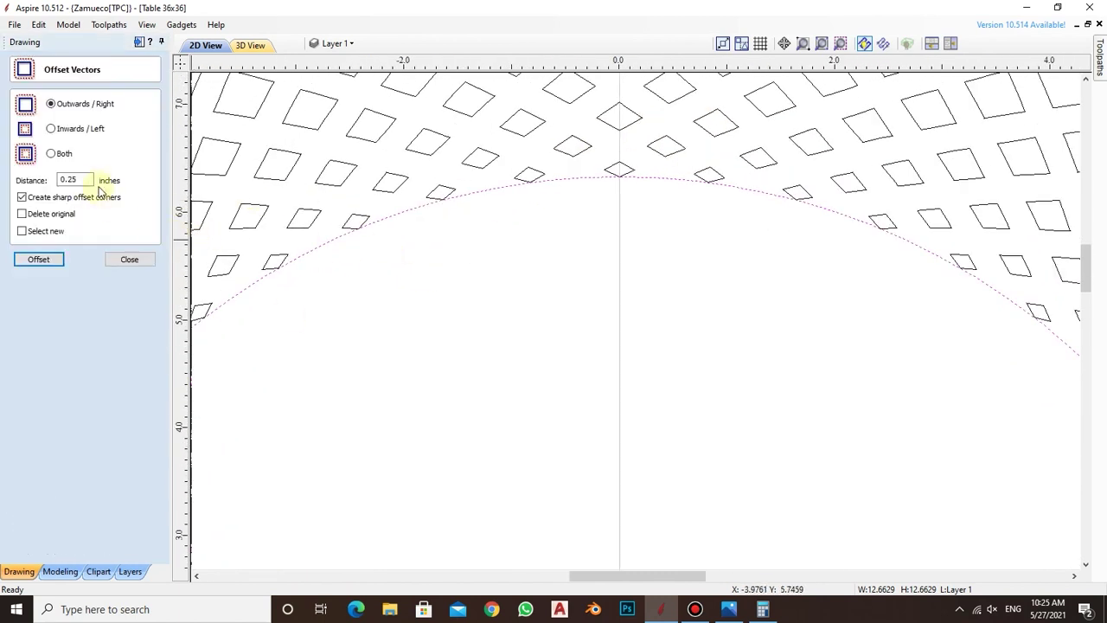
left_click(52, 128)
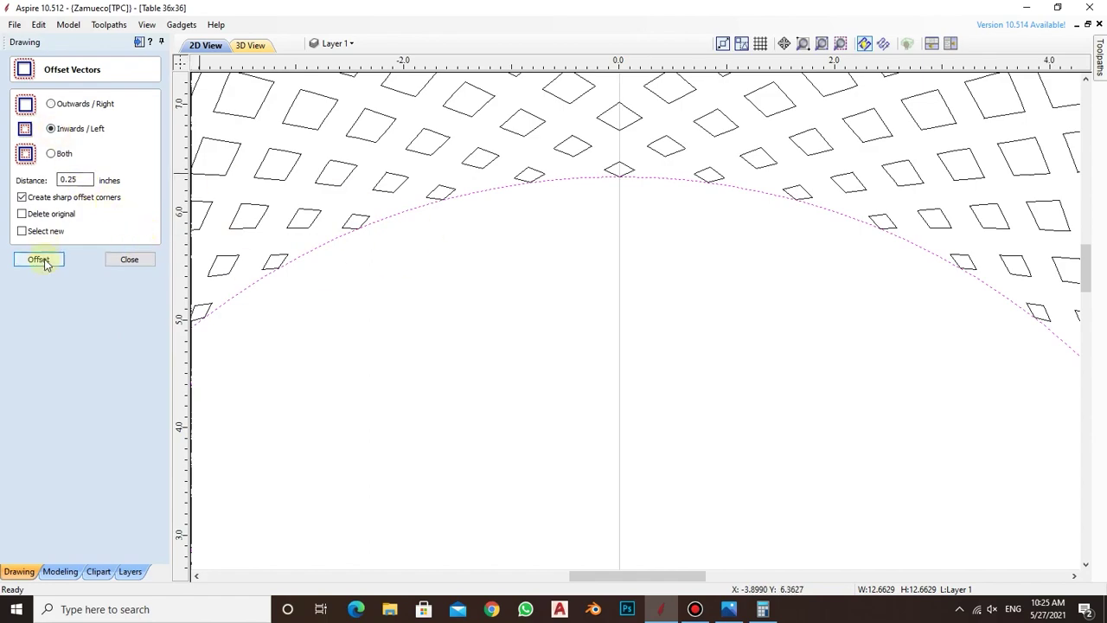
left_click(36, 260)
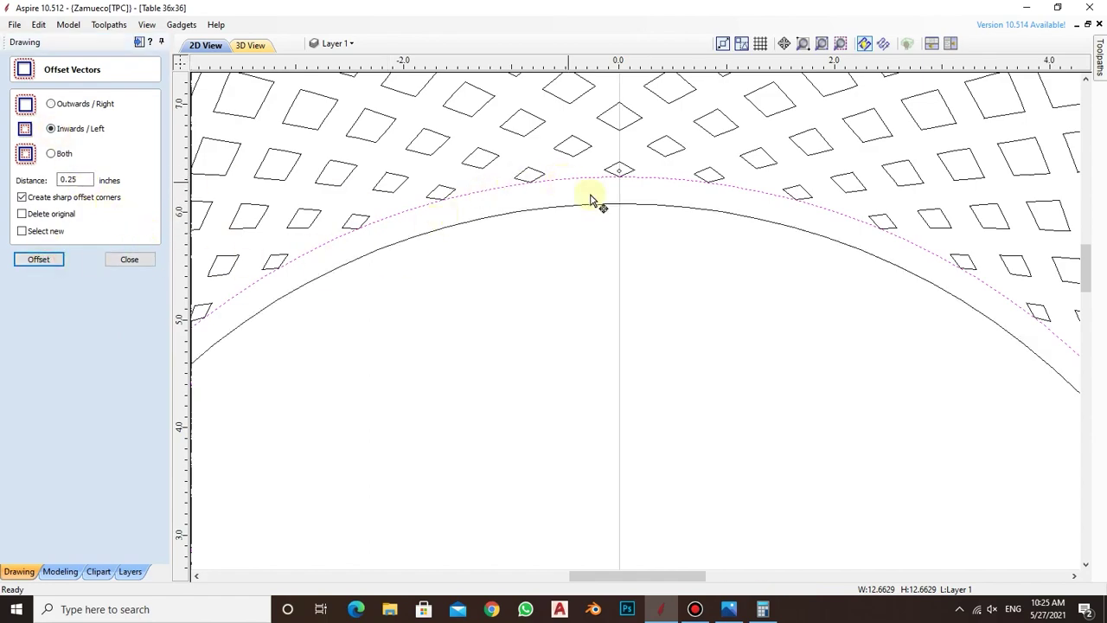
left_click(650, 223)
scroll(696, 212, "down", 3)
scroll(679, 203, "down", 2)
scroll(718, 256, "down", 2)
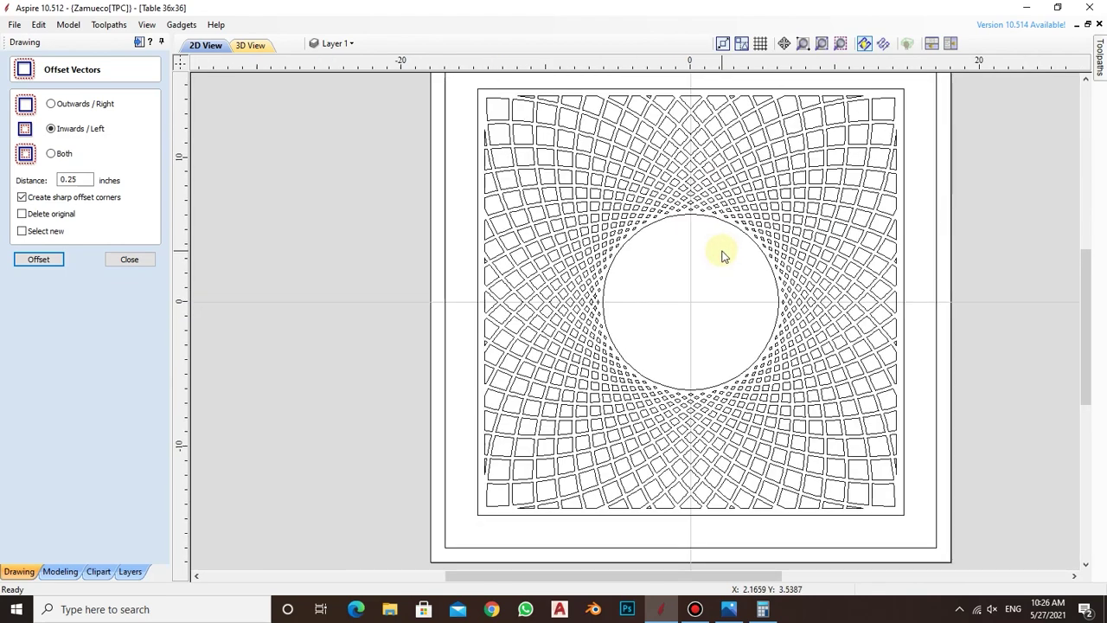
scroll(723, 256, "up", 1)
scroll(724, 256, "up", 1)
scroll(723, 256, "down", 1)
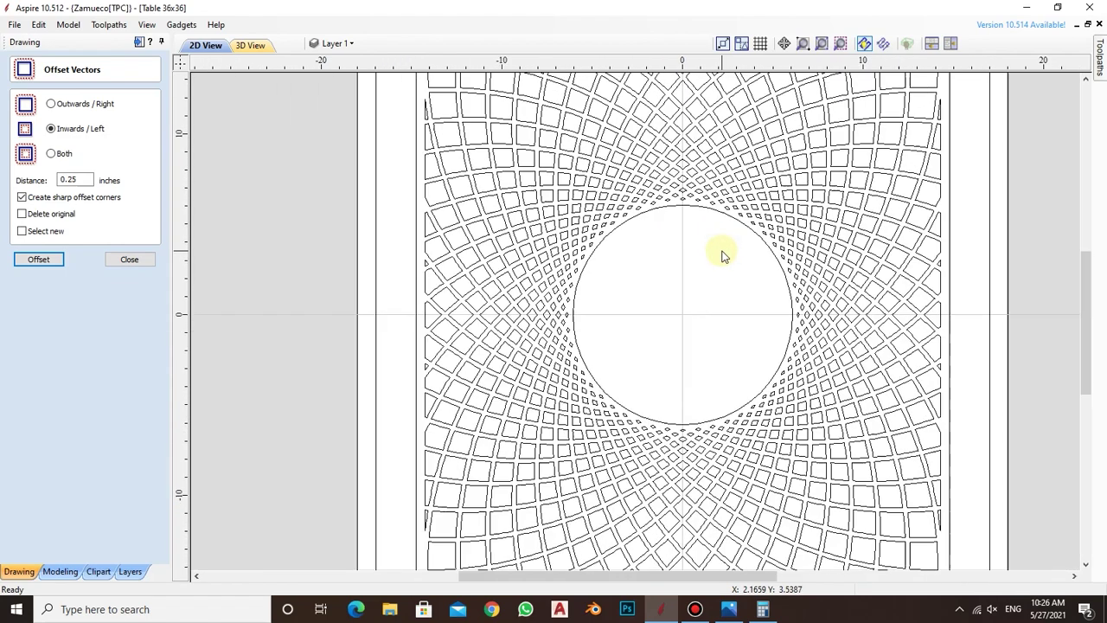
scroll(719, 255, "down", 1)
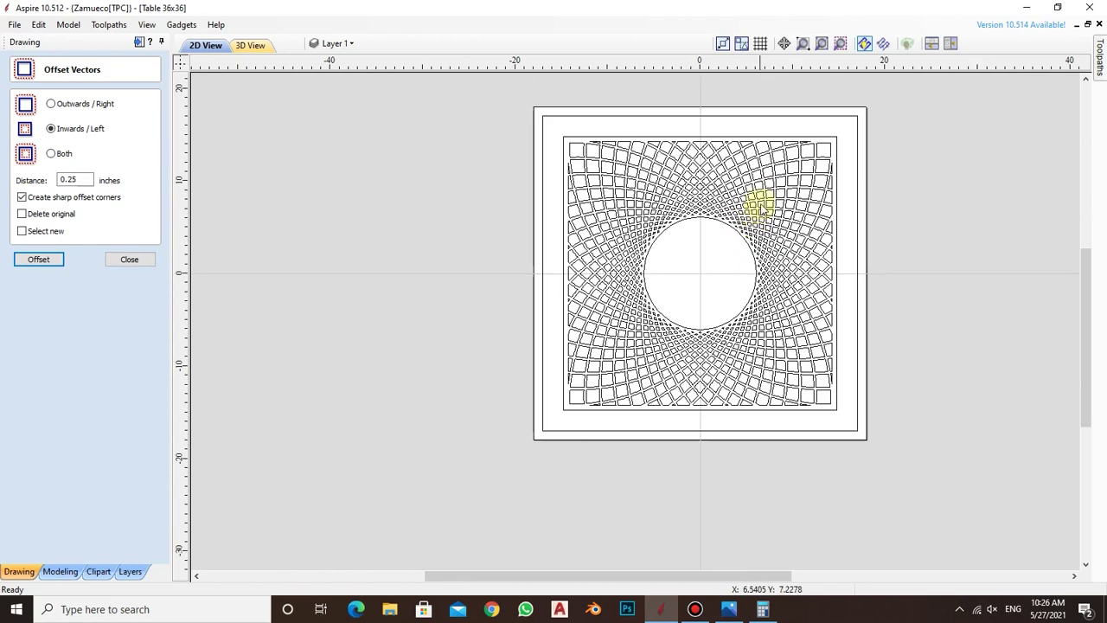
scroll(763, 201, "down", 1)
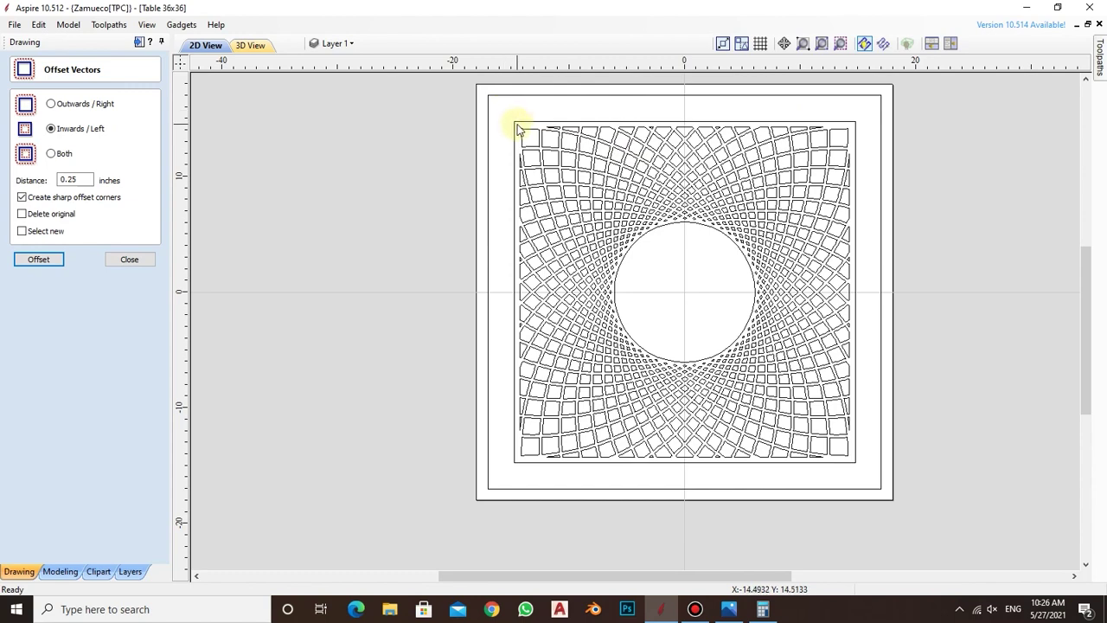
- Box-select the tile pattern, excluding the central circle, and offset it 0.25 inch inward
left_click_drag(519, 130, 859, 466)
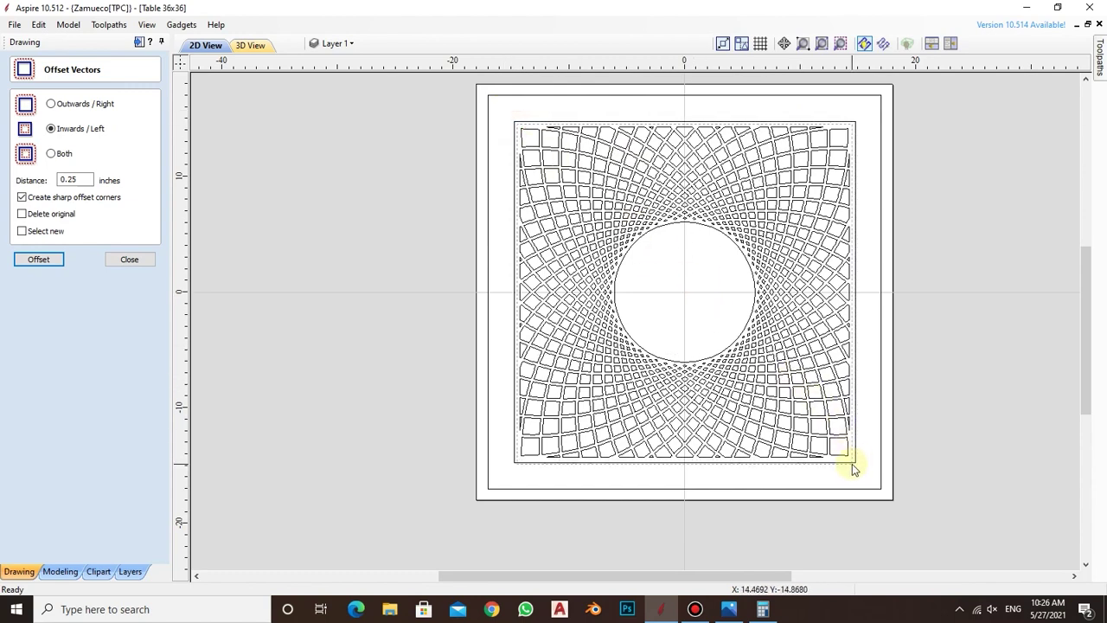
left_click_drag(854, 466, 851, 458)
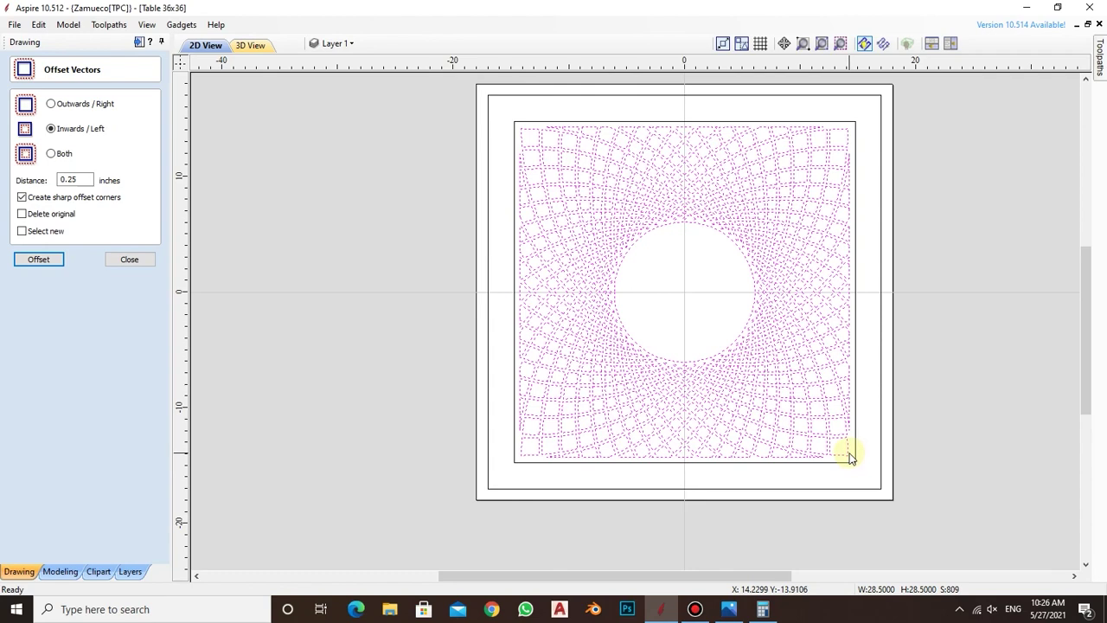
left_click(694, 223, "shift")
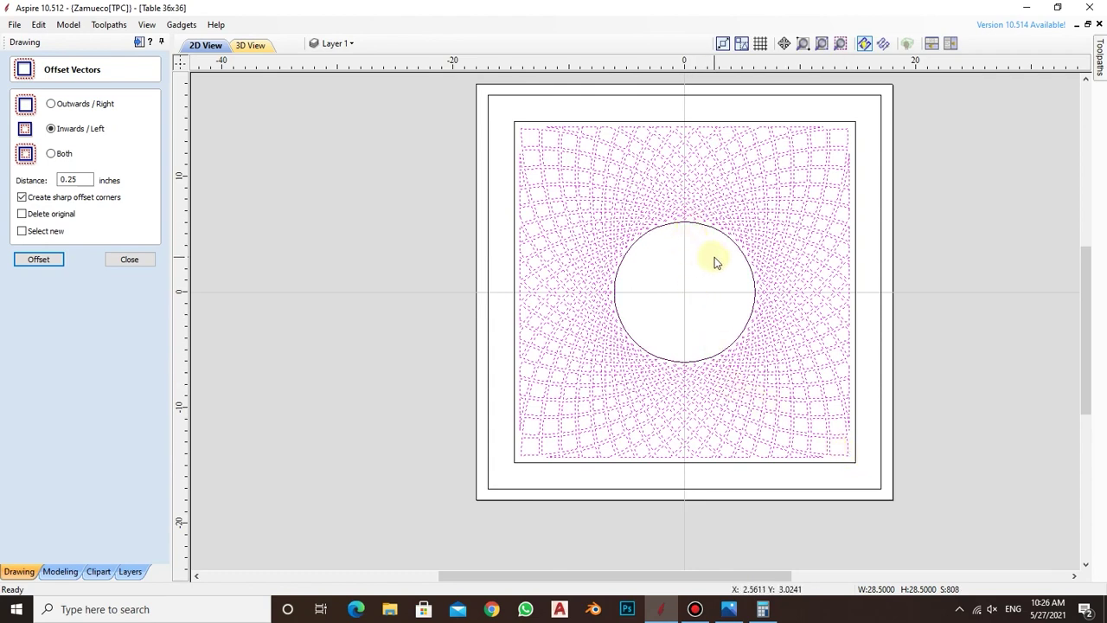
key("Return")
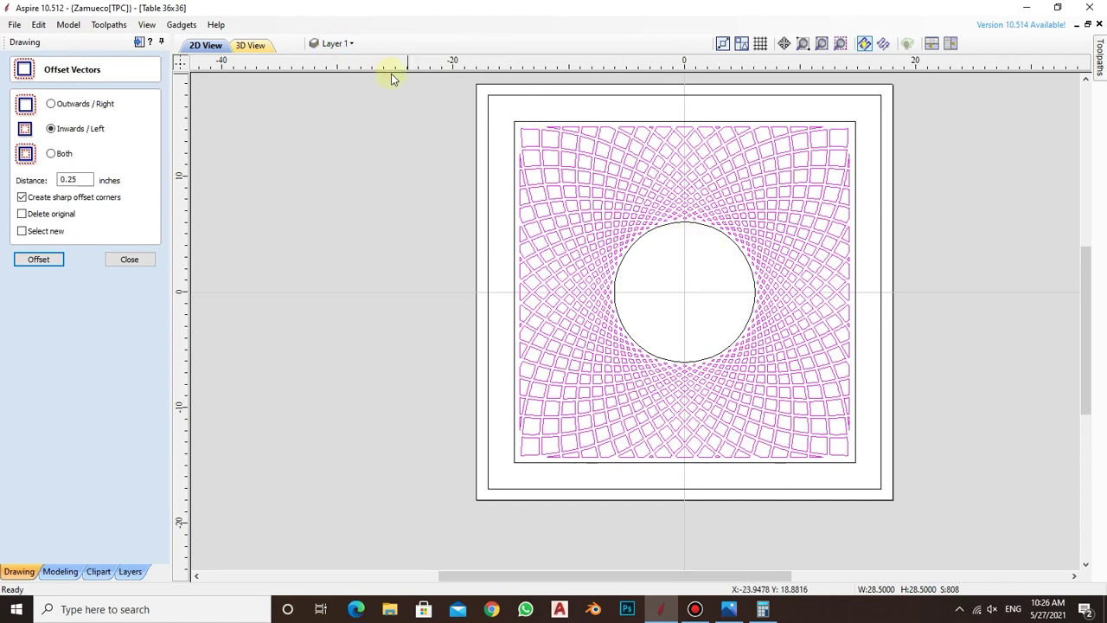
- Move the tile pattern onto the DESIGN layer and make that layer visible
right_click(547, 153)
mouse_move(598, 483)
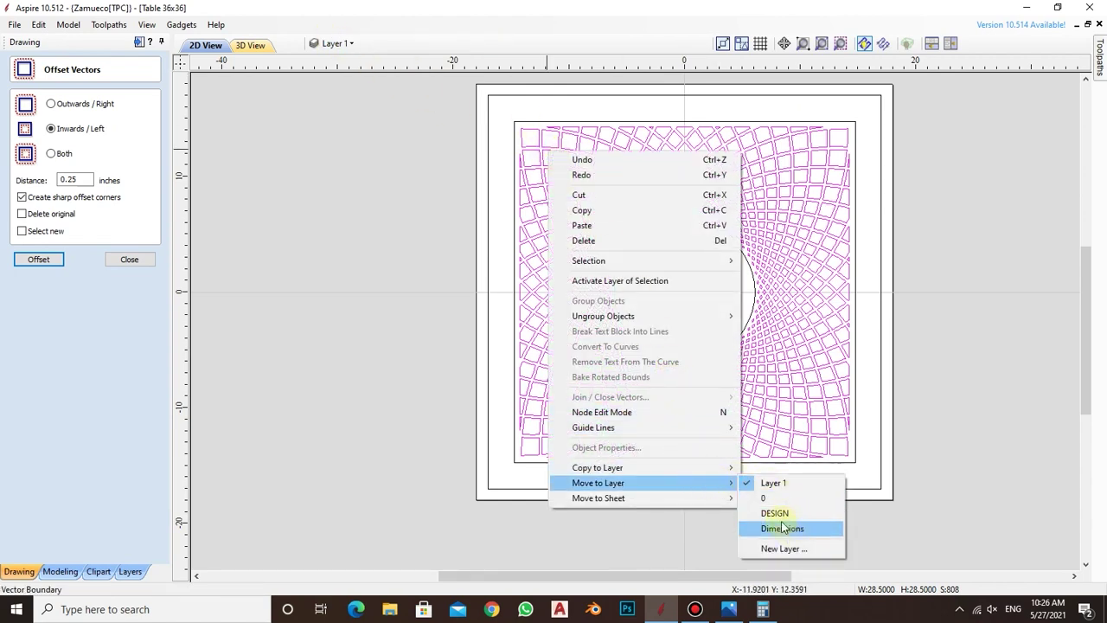
left_click(777, 514)
left_click(340, 45)
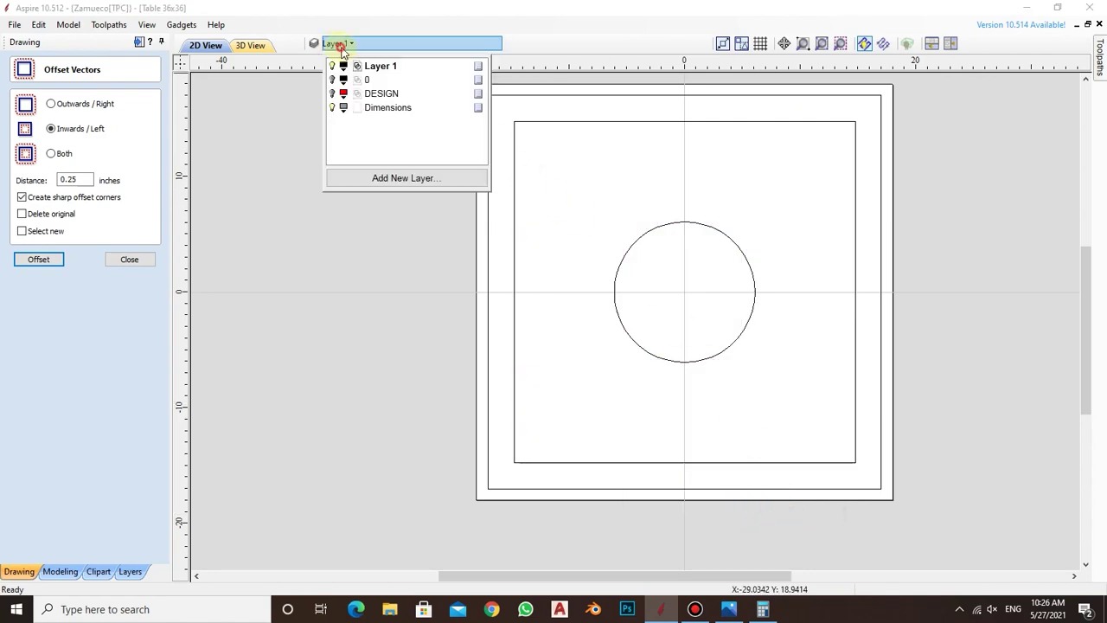
left_click(332, 94)
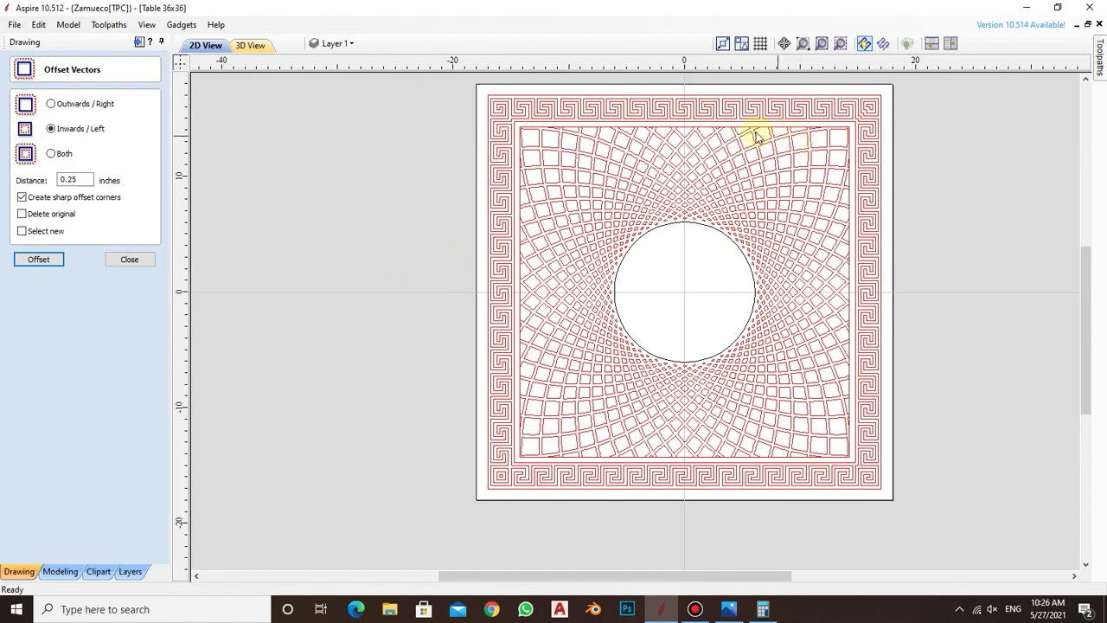
- Check the red tile lattice on the DESIGN layer around the centre, then close Offset Vectors
scroll(588, 121, "up", 3)
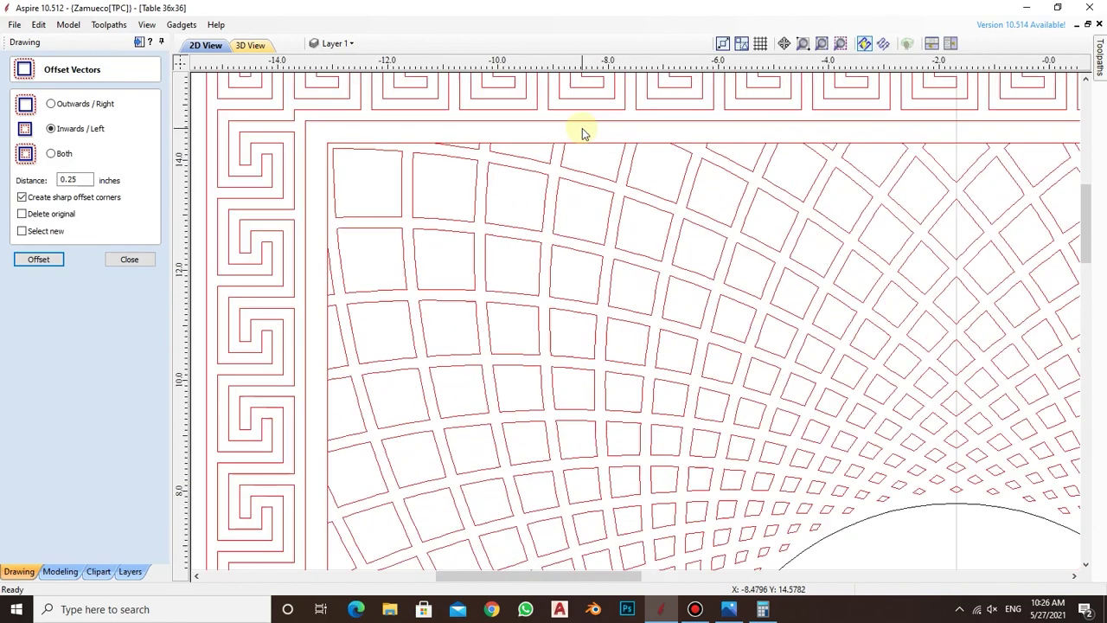
scroll(561, 148, "up", 2)
left_click(551, 149)
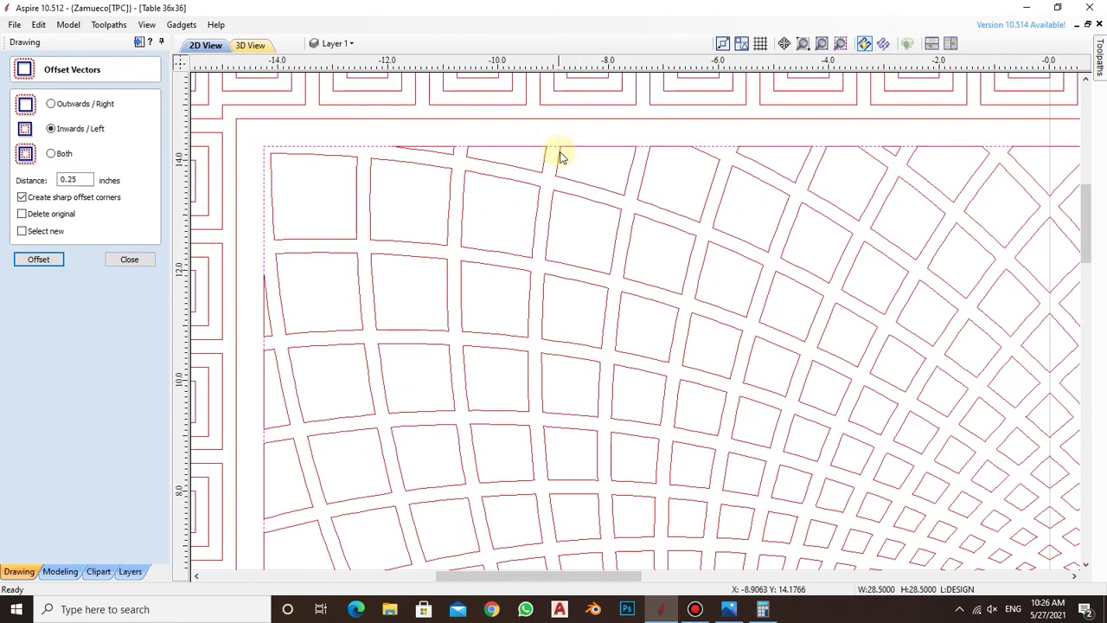
scroll(559, 149, "down", 2)
scroll(553, 147, "down", 1)
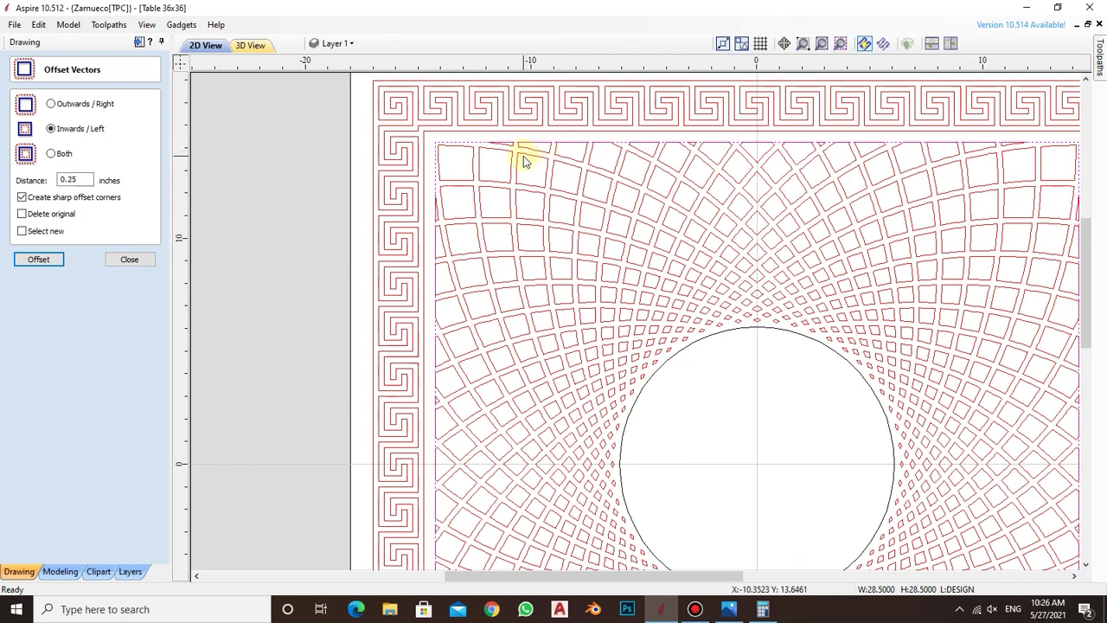
scroll(424, 150, "down", 2)
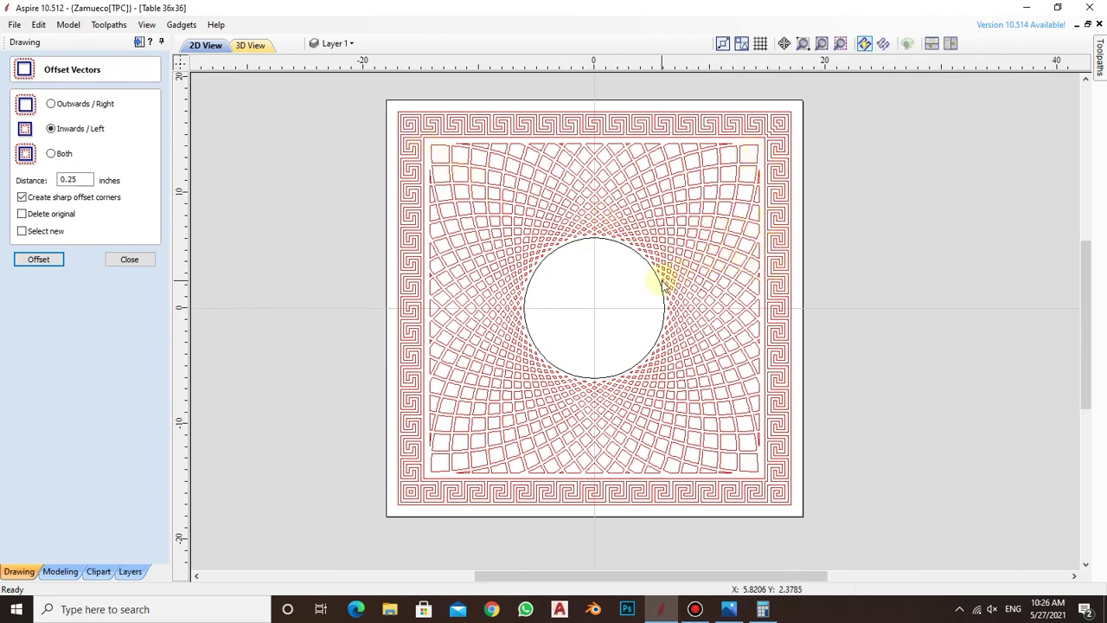
scroll(662, 281, "down", 2)
scroll(667, 273, "up", 2)
scroll(692, 206, "up", 1)
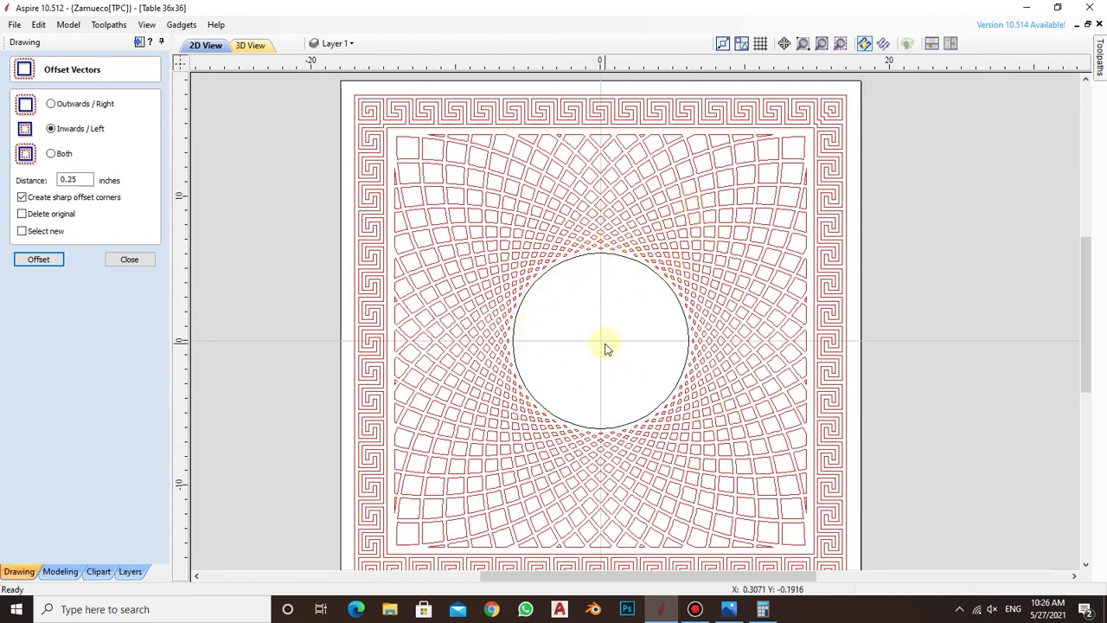
scroll(604, 348, "up", 1)
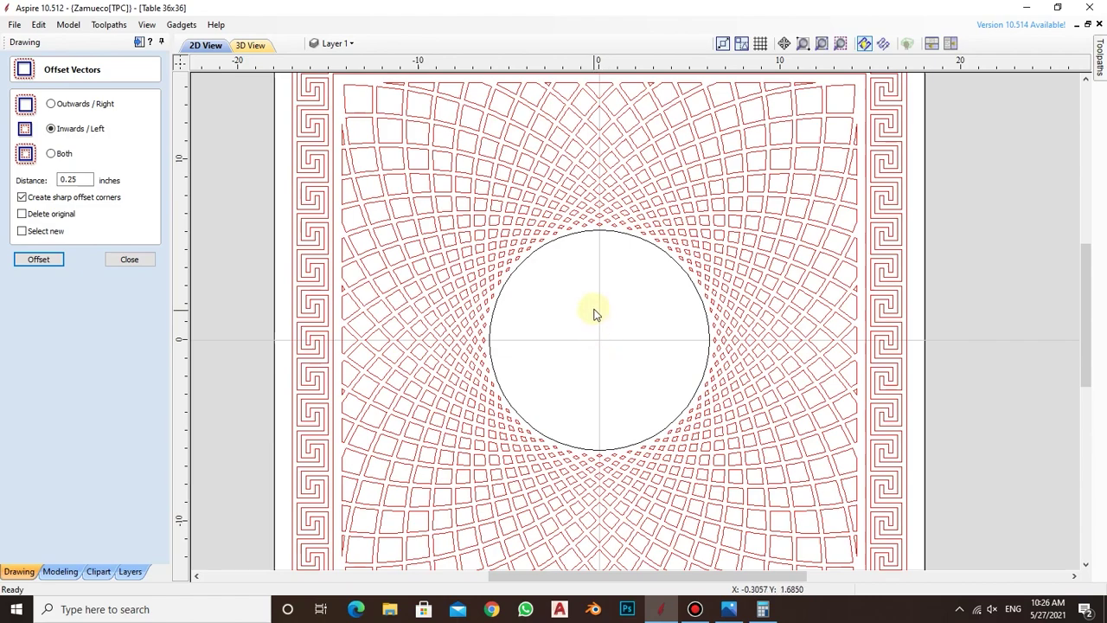
scroll(592, 302, "down", 1)
scroll(593, 294, "up", 2)
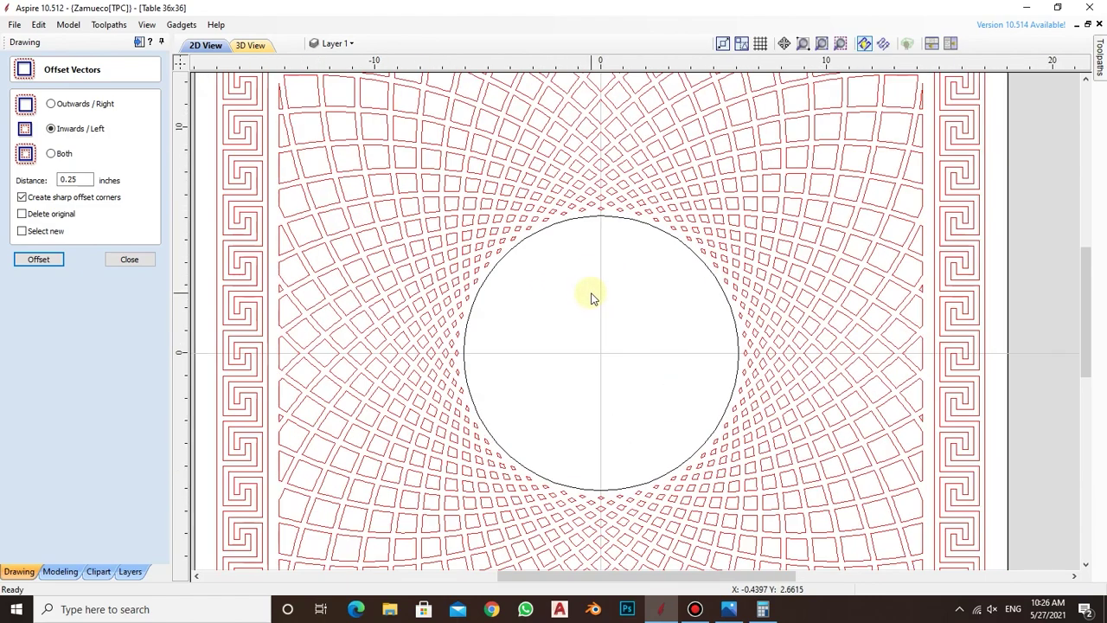
scroll(592, 297, "down", 2)
scroll(594, 302, "up", 1)
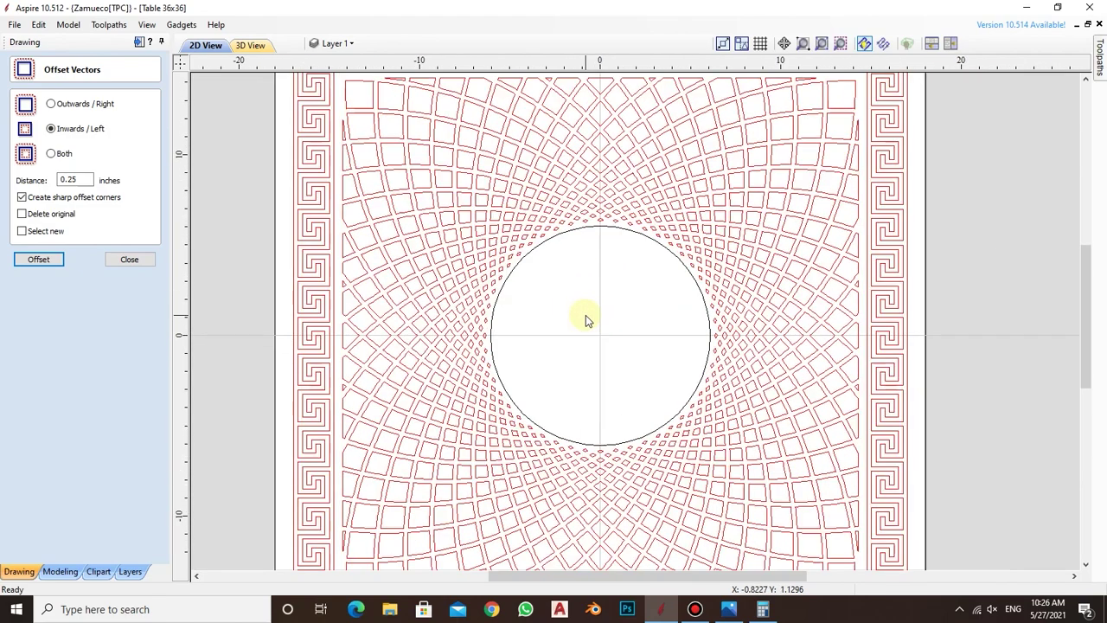
scroll(586, 314, "up", 2)
scroll(586, 314, "up", 1)
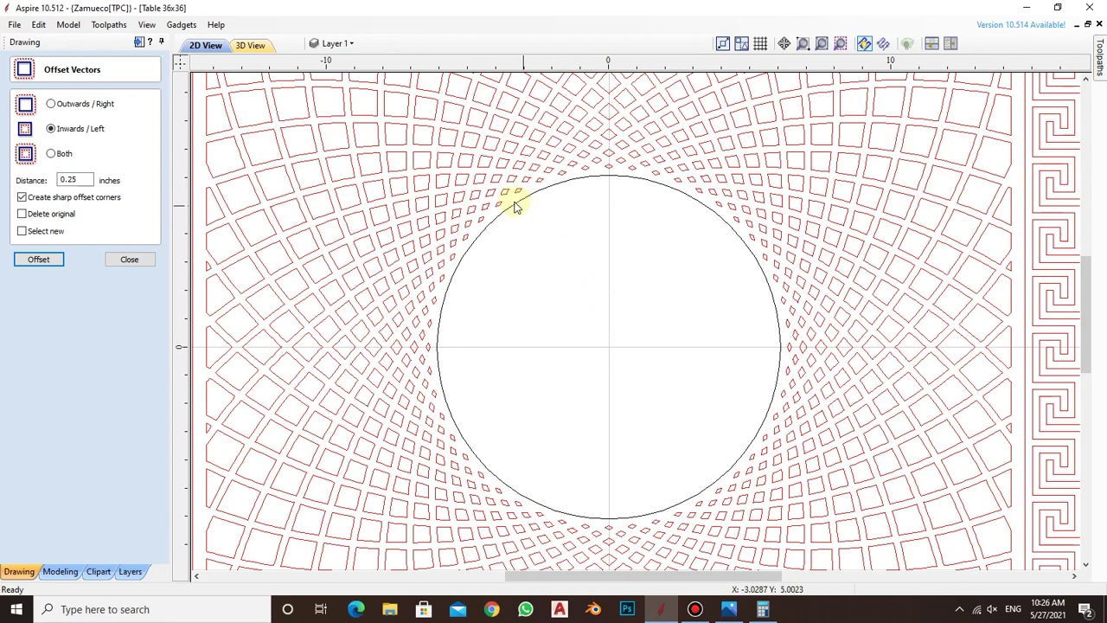
left_click(129, 259)
scroll(624, 295, "down", 3)
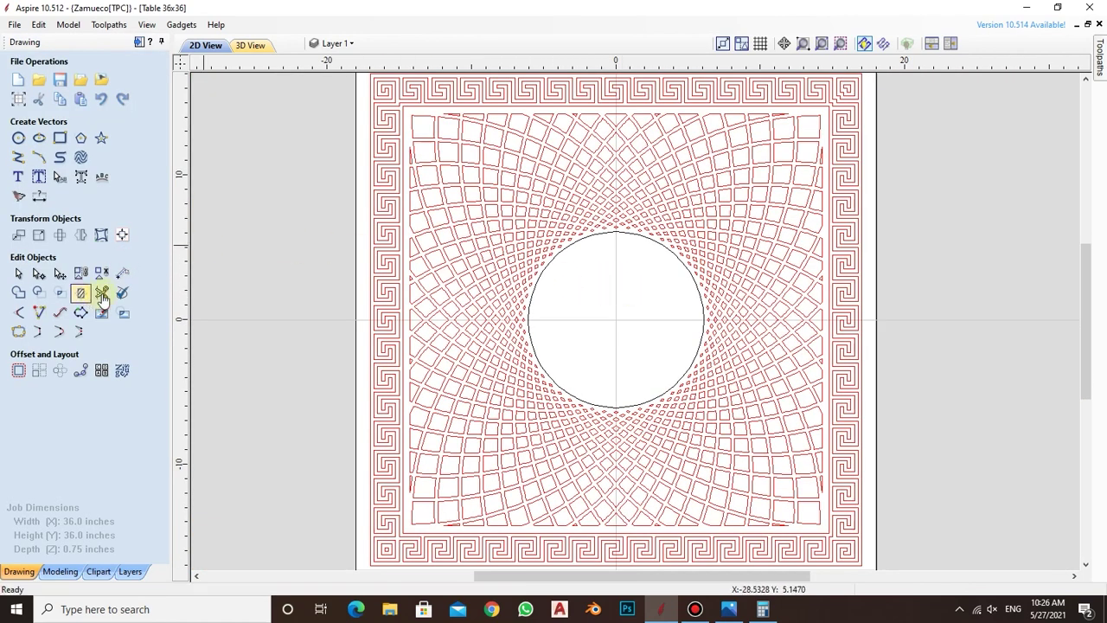
- Offset the central circle 0.25 inch inward
left_click(603, 240)
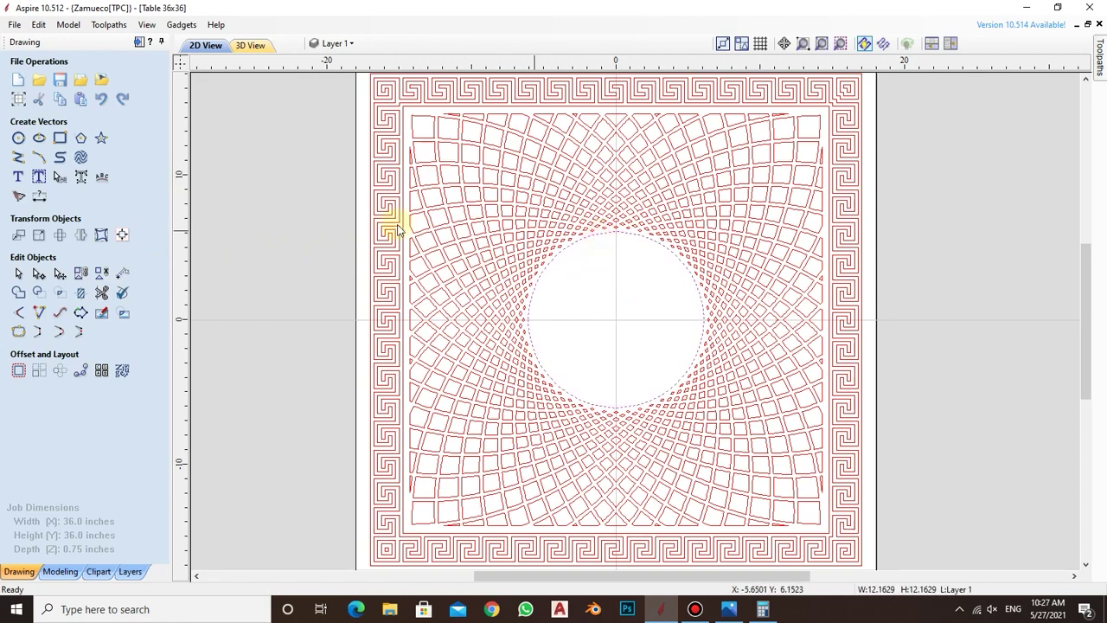
scroll(579, 247, "up", 3)
scroll(616, 223, "up", 2)
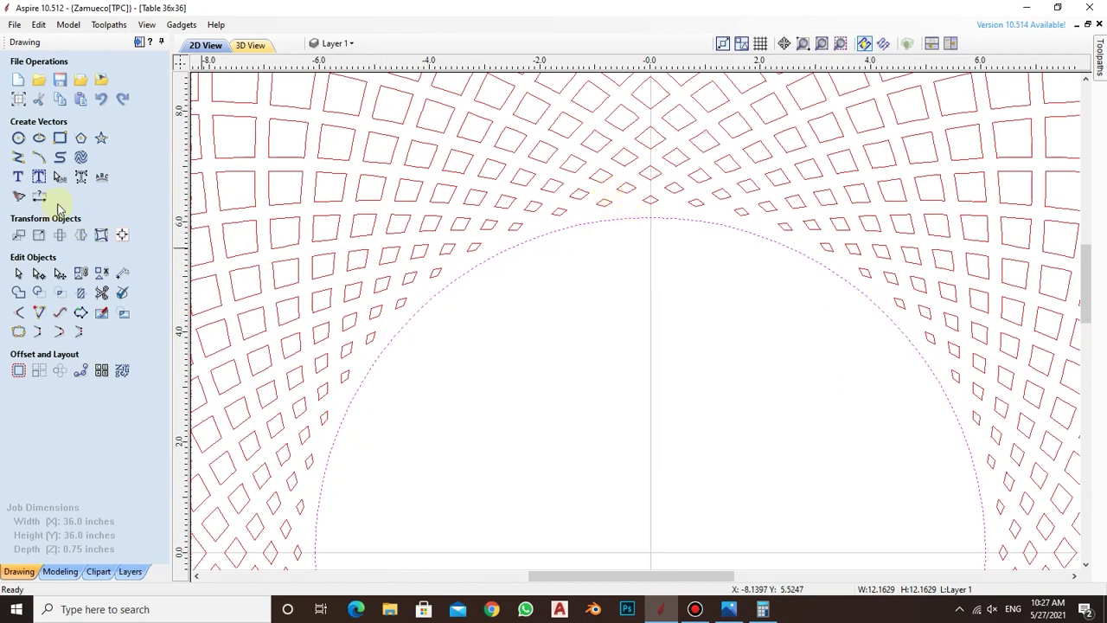
left_click(19, 371)
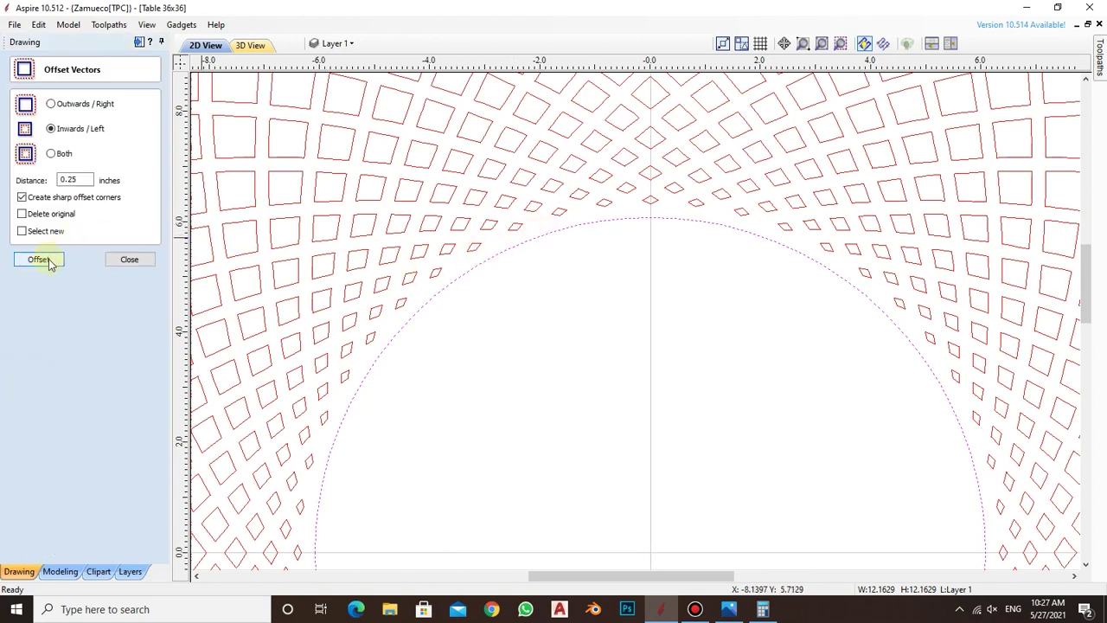
left_click(38, 259)
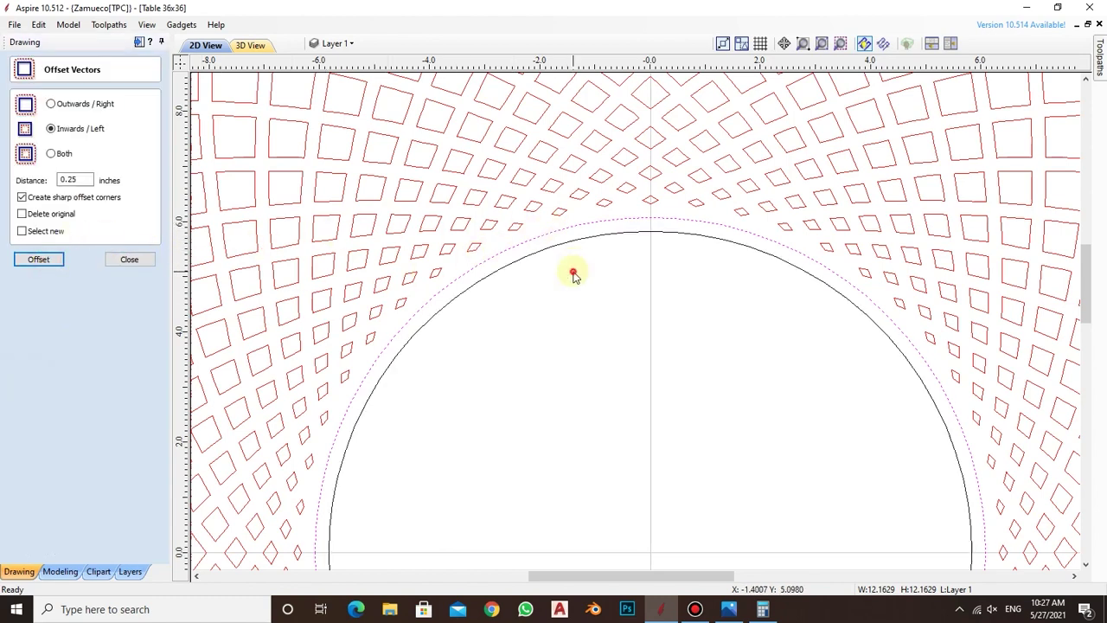
scroll(654, 232, "down", 2)
scroll(654, 232, "down", 2)
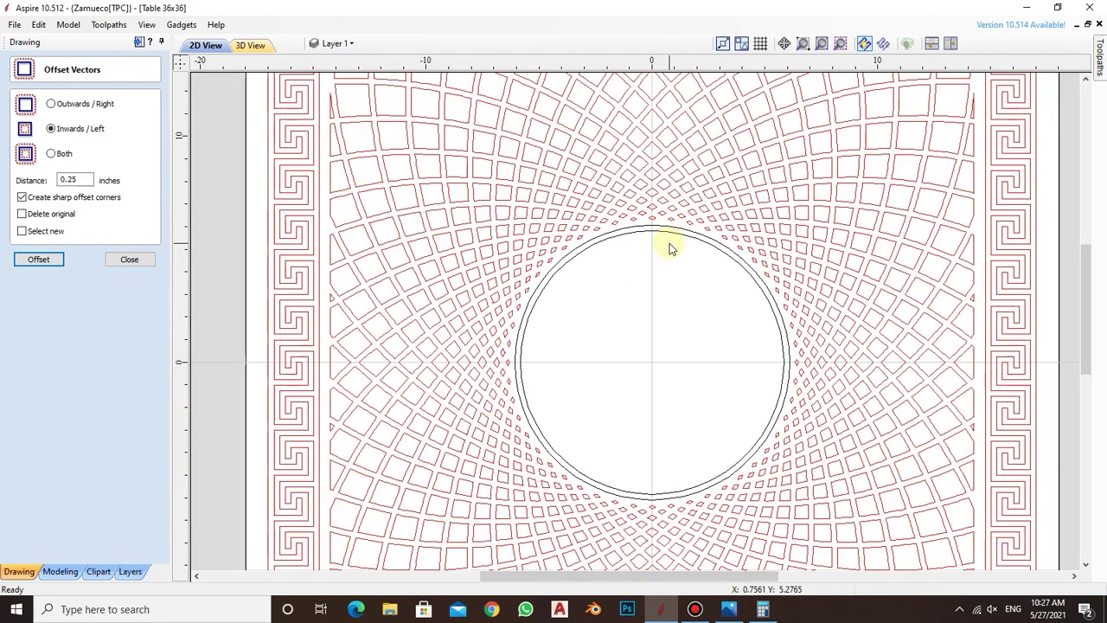
scroll(667, 242, "up", 1)
scroll(651, 236, "up", 1)
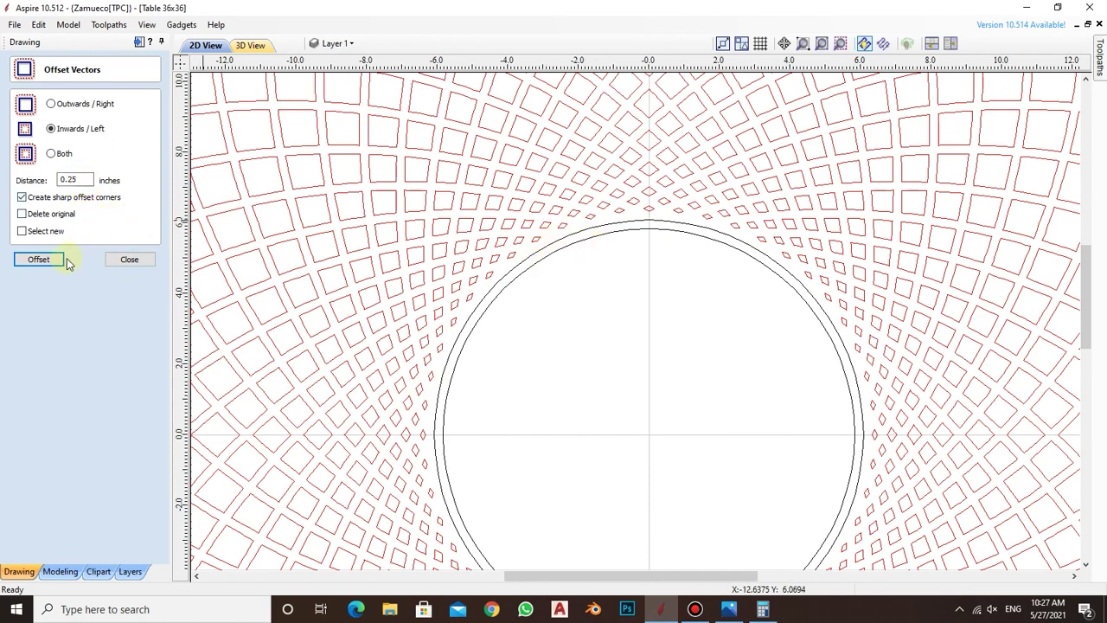
- Offset the new inner circle another 0.25 inch inward and select the ring circles
left_click(577, 243)
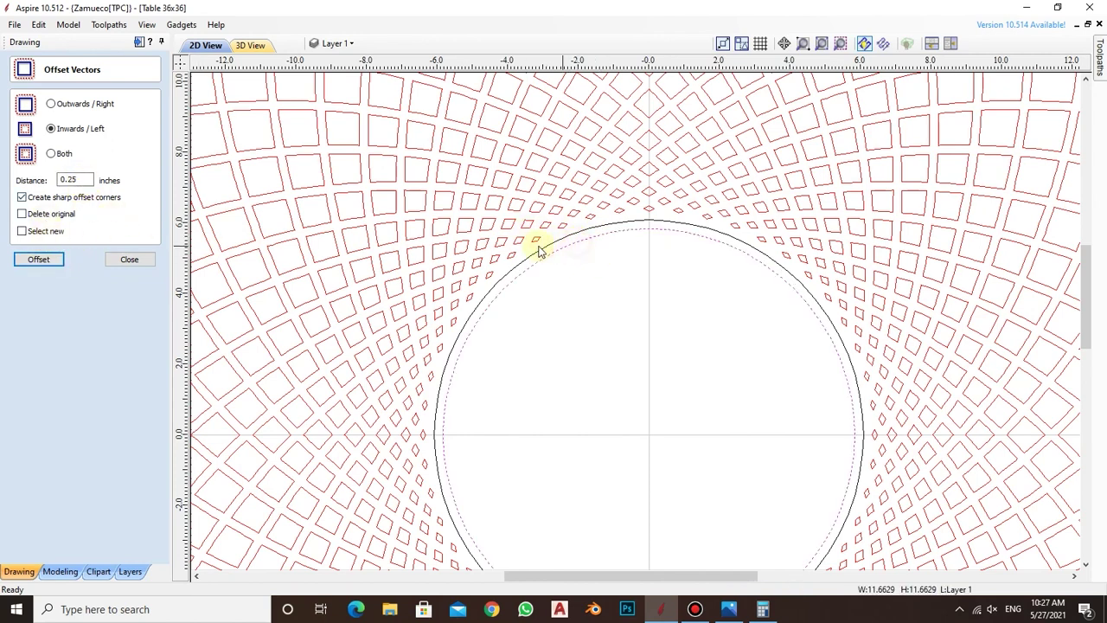
left_click(37, 260)
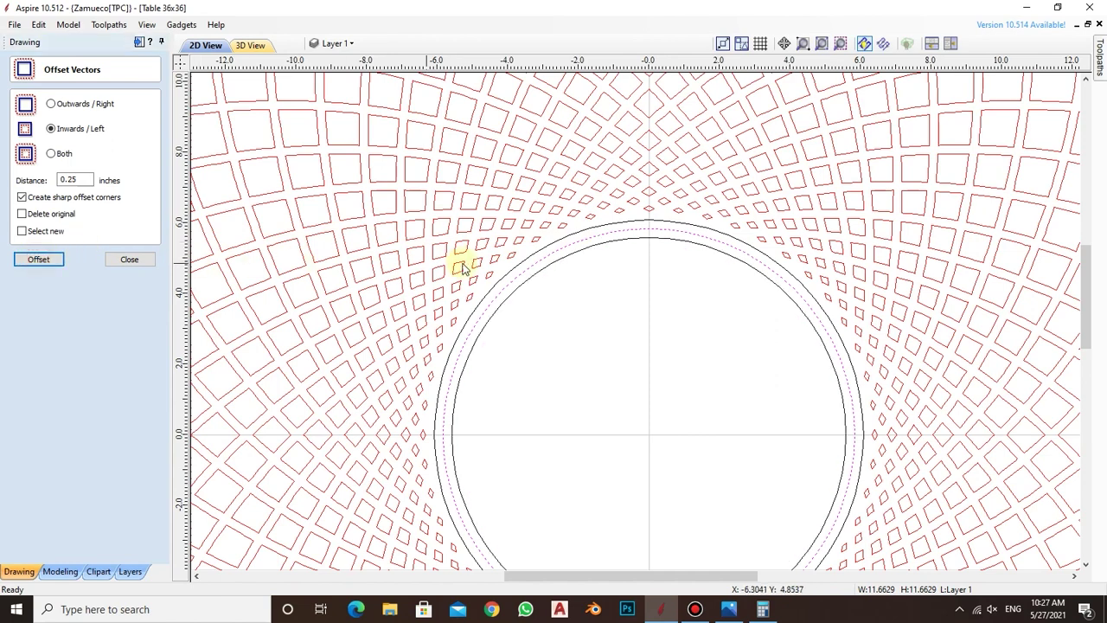
left_click(602, 239)
- Move the ring circles onto the DESIGN layer
right_click(599, 237)
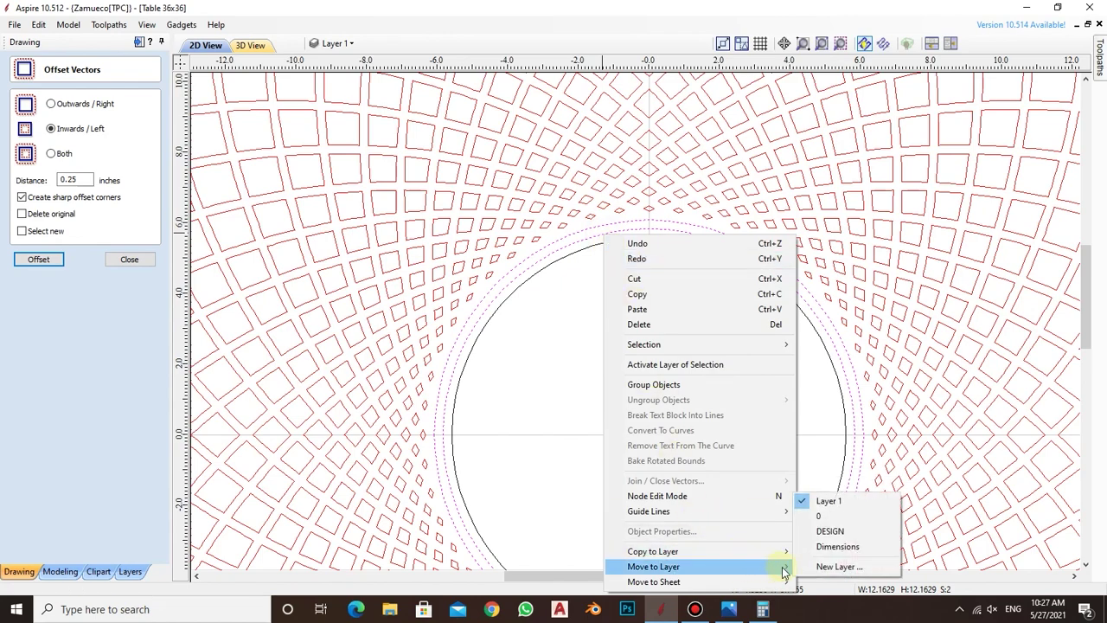
left_click(826, 533)
left_click(655, 321)
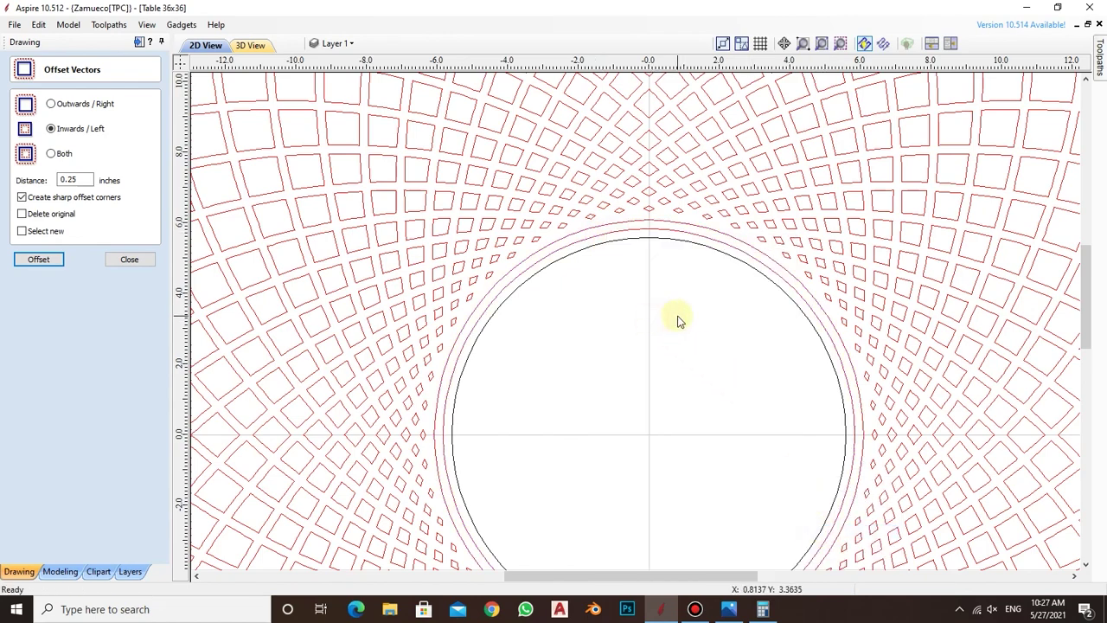
scroll(679, 303, "down", 3)
scroll(642, 337, "up", 3)
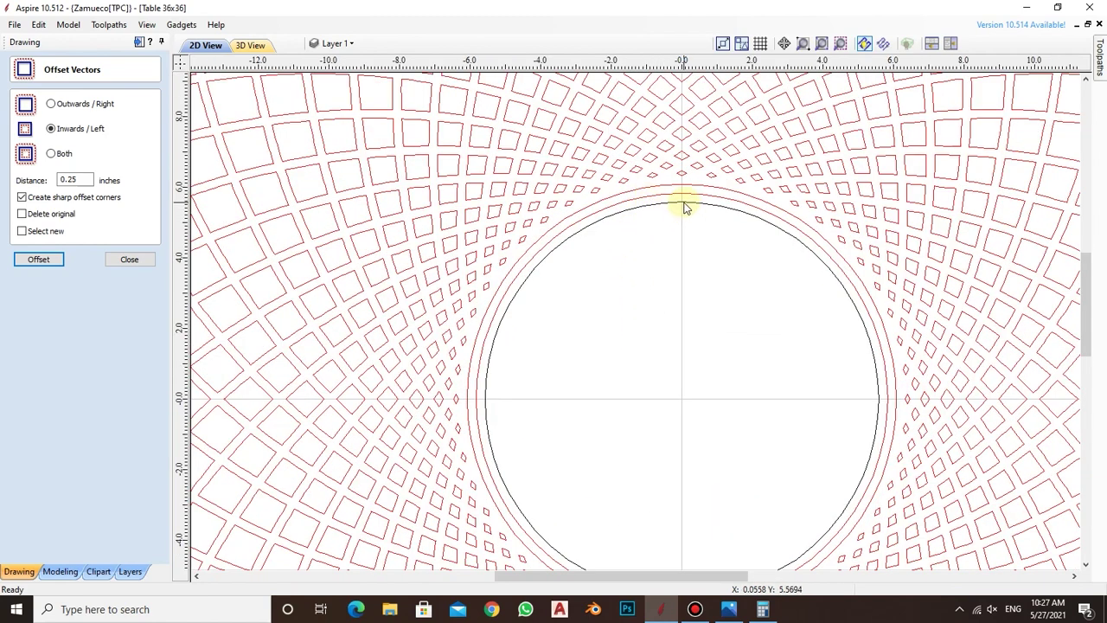
- Offset the innermost circle 0.5 inch inward
left_click(683, 204)
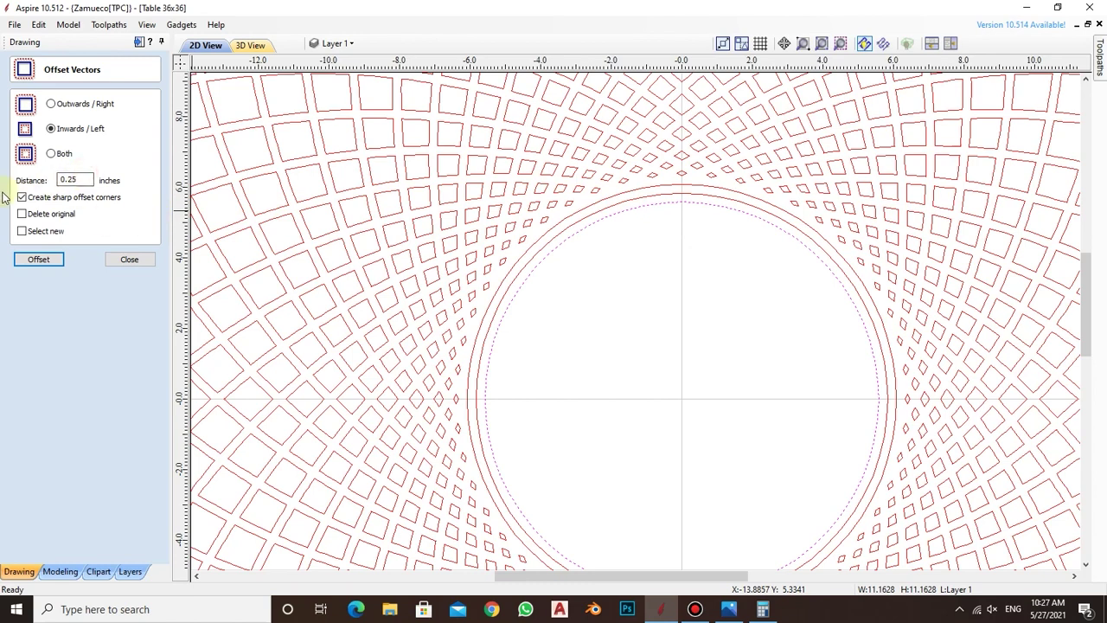
double_click(74, 180)
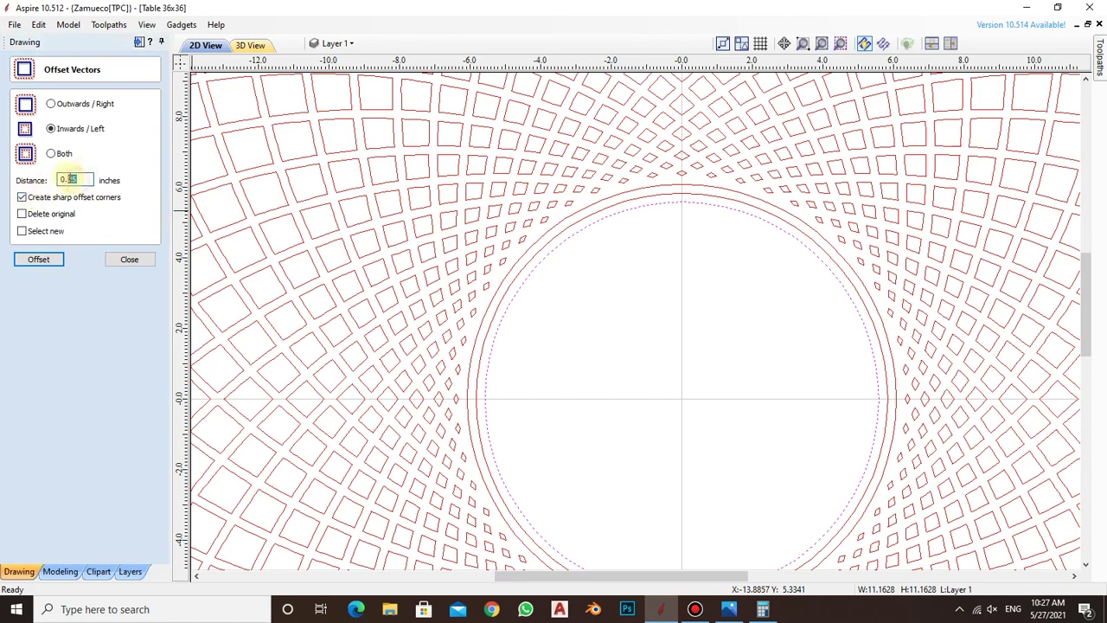
type("0.5")
left_click(39, 260)
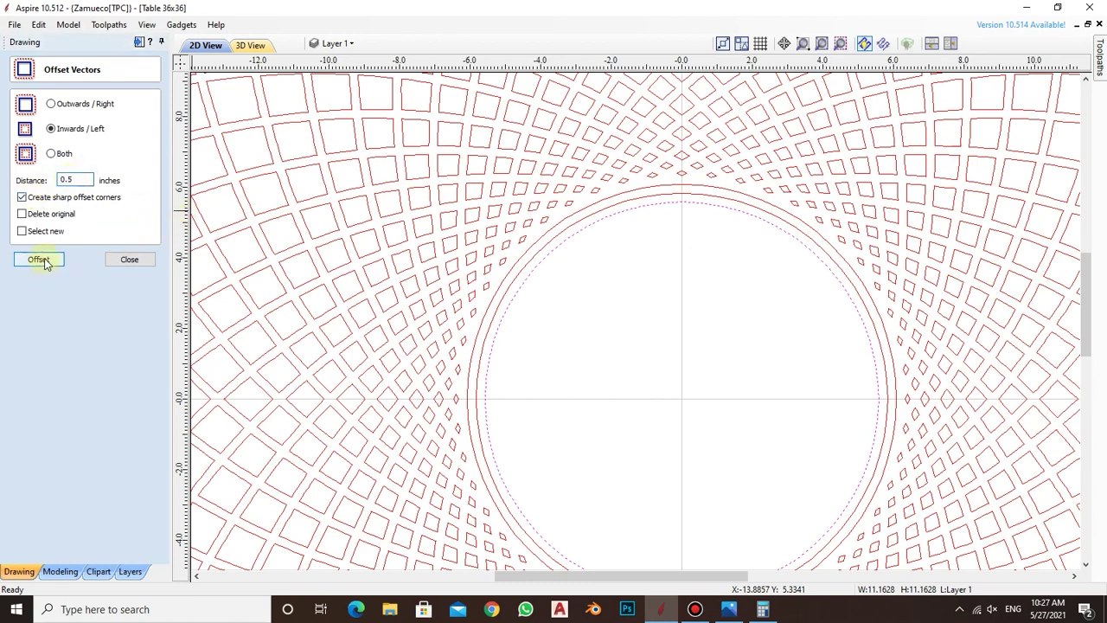
left_click(654, 249)
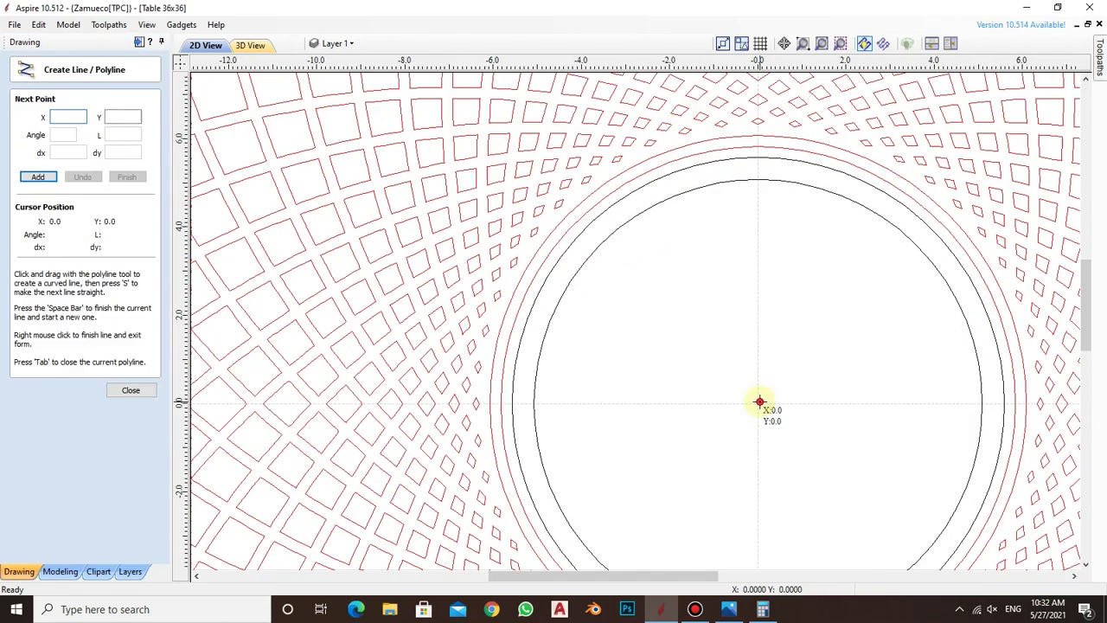
- Draw a 5.58-inch line from the circle centre out past the rings
left_click(758, 402)
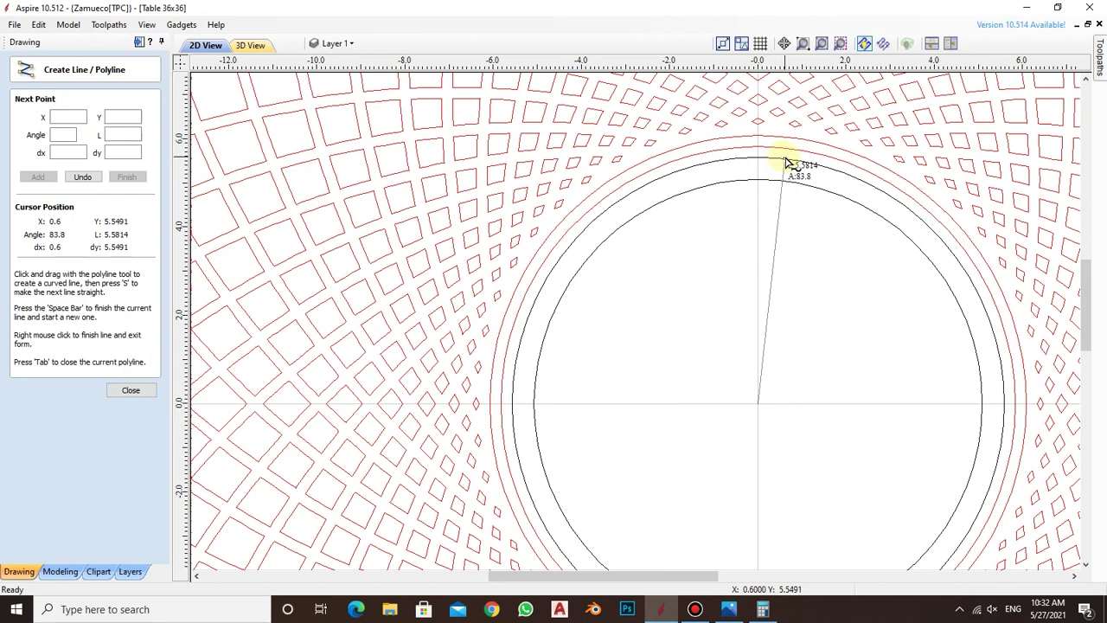
left_click(788, 161)
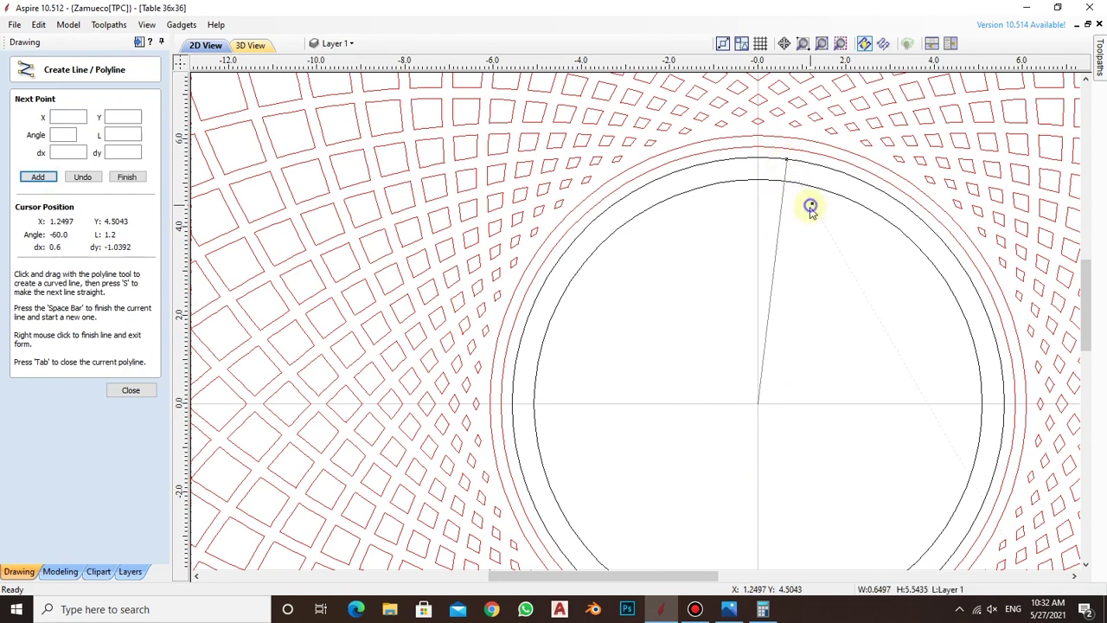
right_click(809, 206)
scroll(774, 173, "up", 1)
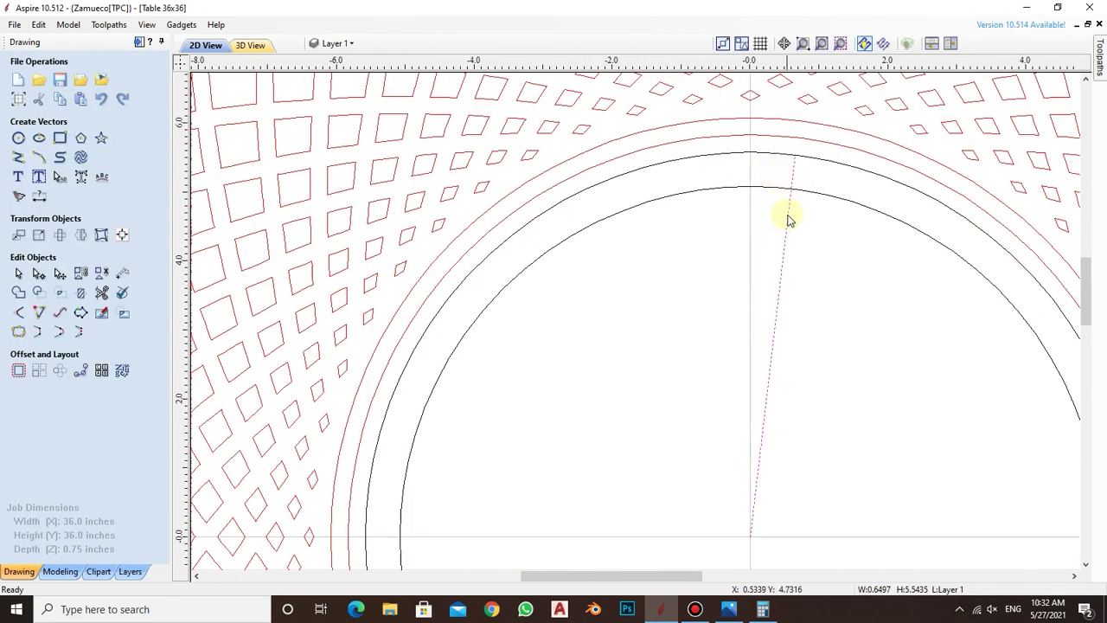
- Mirror the radial line as a copy to form a narrow wedge
left_click(81, 235)
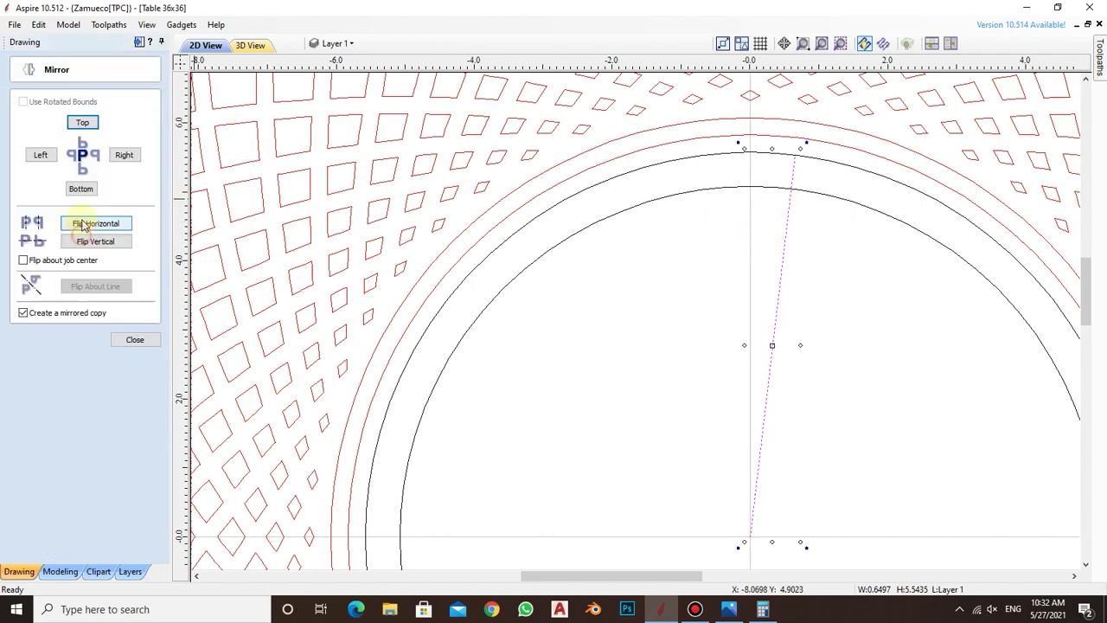
left_click(42, 156)
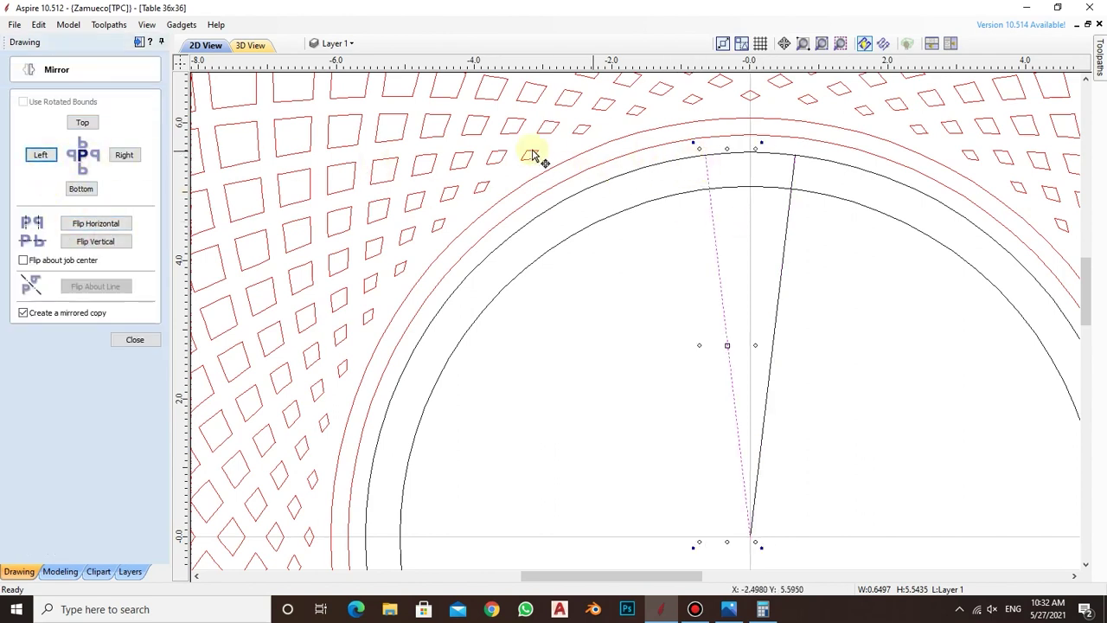
left_click(132, 337)
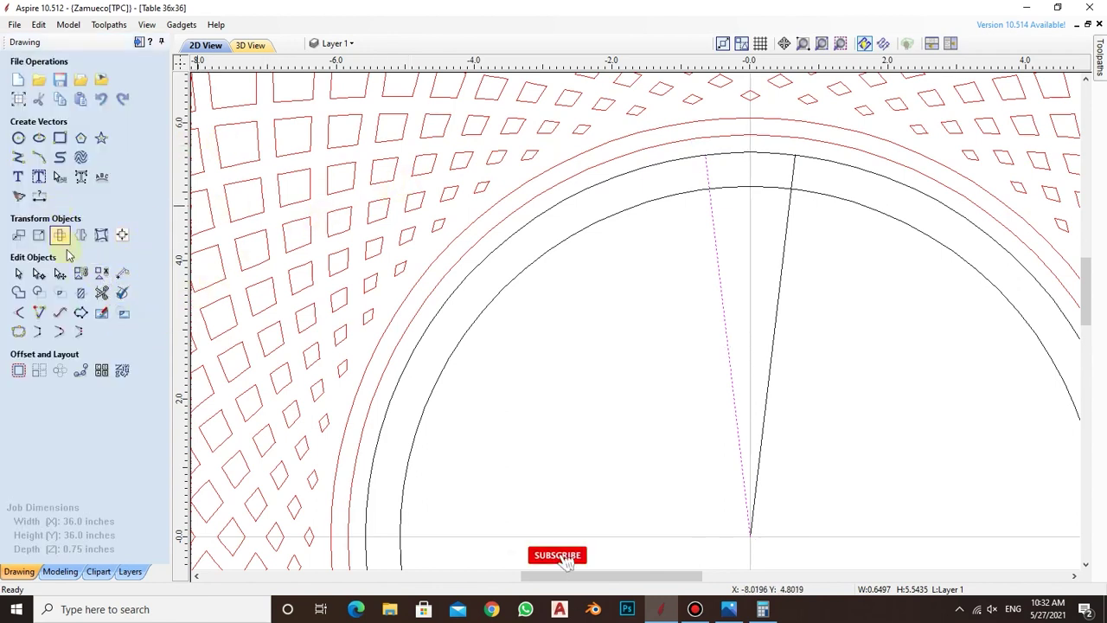
- Trim the circle arcs and wedge sides, leaving the small curved block at the top
left_click(86, 298)
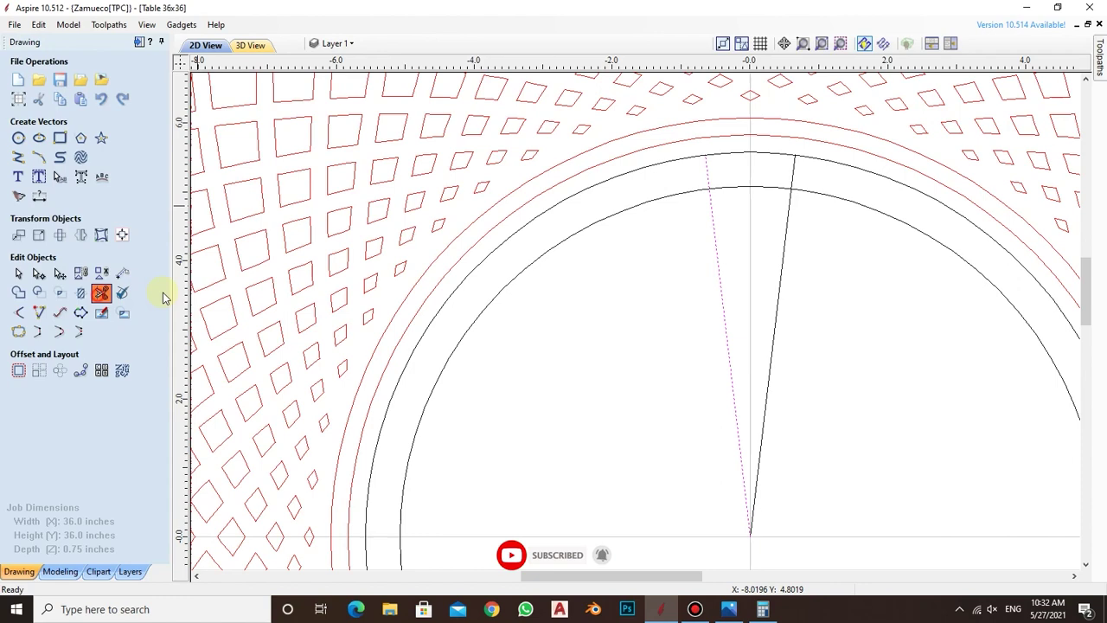
left_click(667, 199)
left_click(683, 160)
left_click(785, 233)
left_click(720, 265)
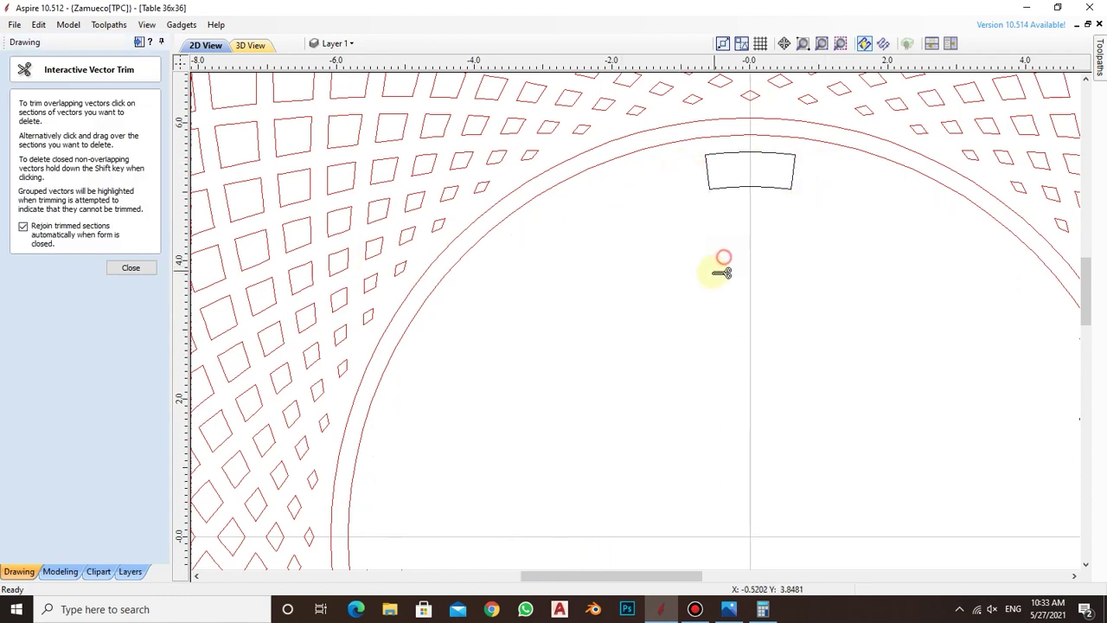
scroll(736, 268, "down", 2)
scroll(749, 251, "down", 2)
left_click(131, 267)
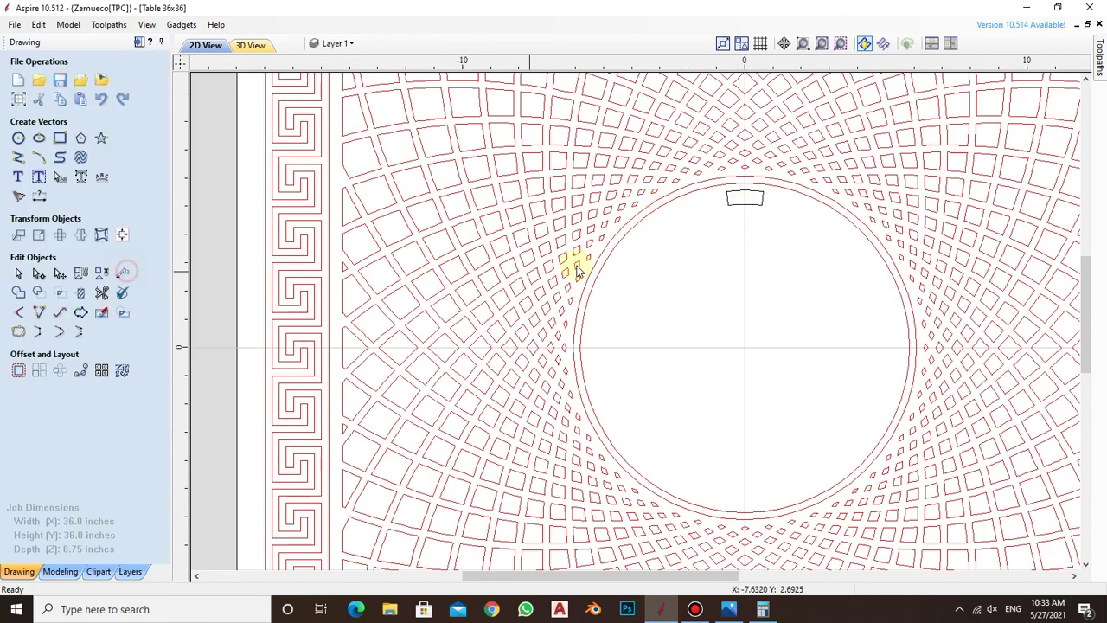
left_click(758, 205)
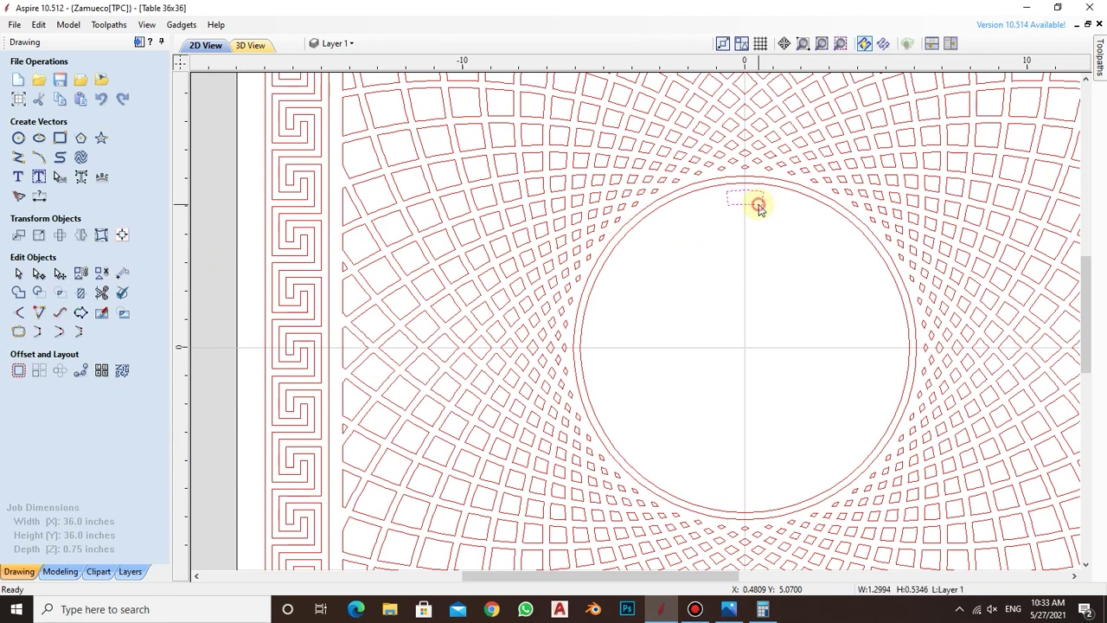
- Circular-copy the small block 24 times around 0,0 over 360°, rotated and grouped
left_click(60, 370)
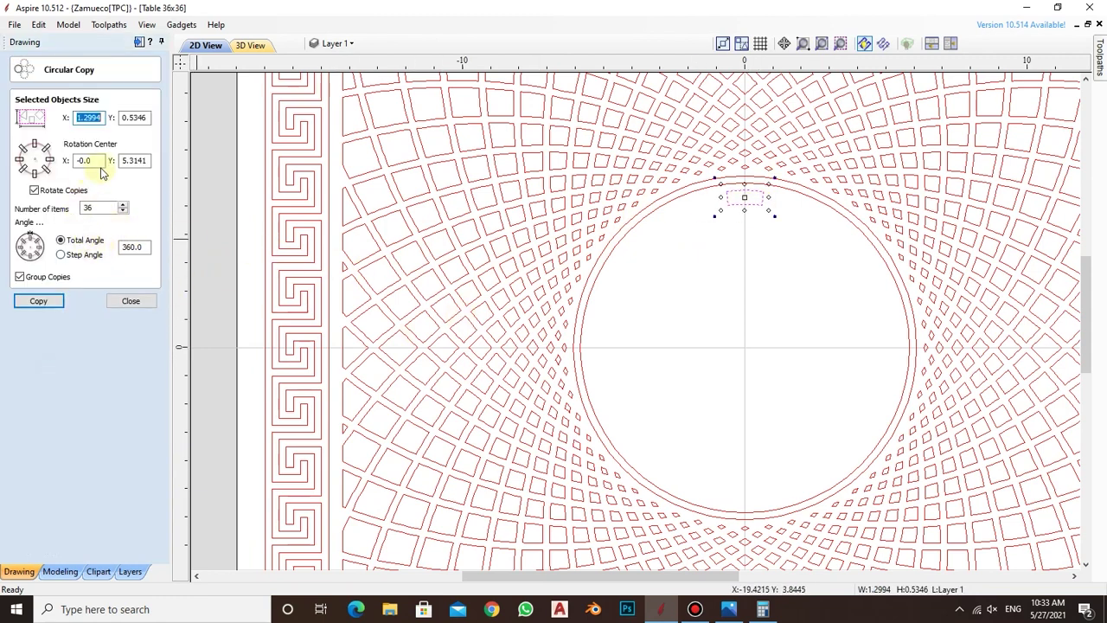
left_click(129, 161)
type("0")
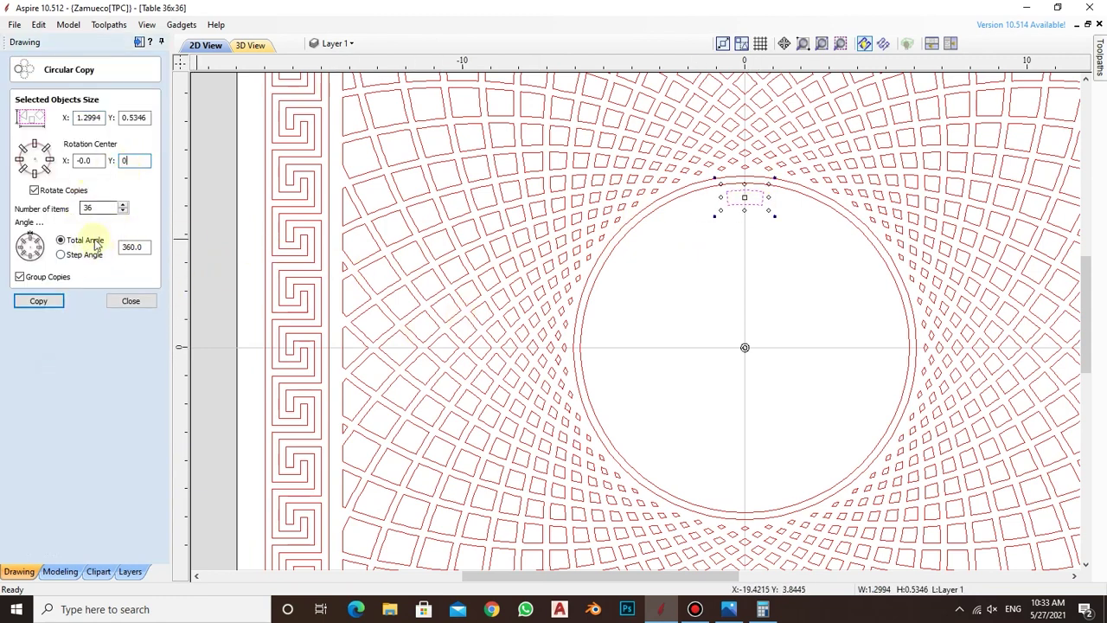
left_click(39, 300)
type("24")
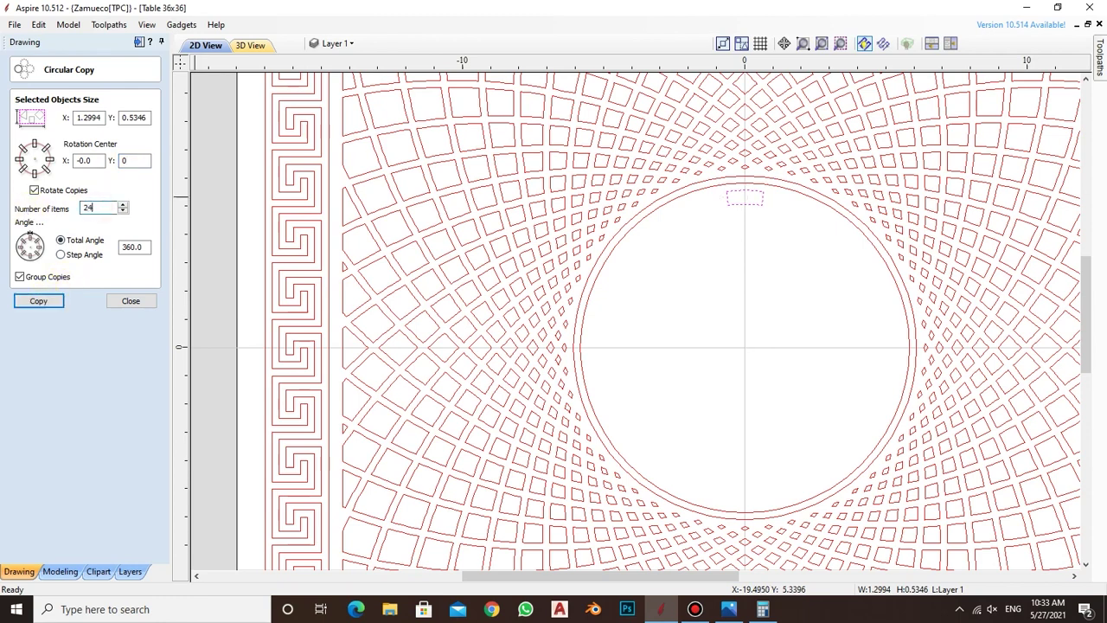
left_click(38, 300)
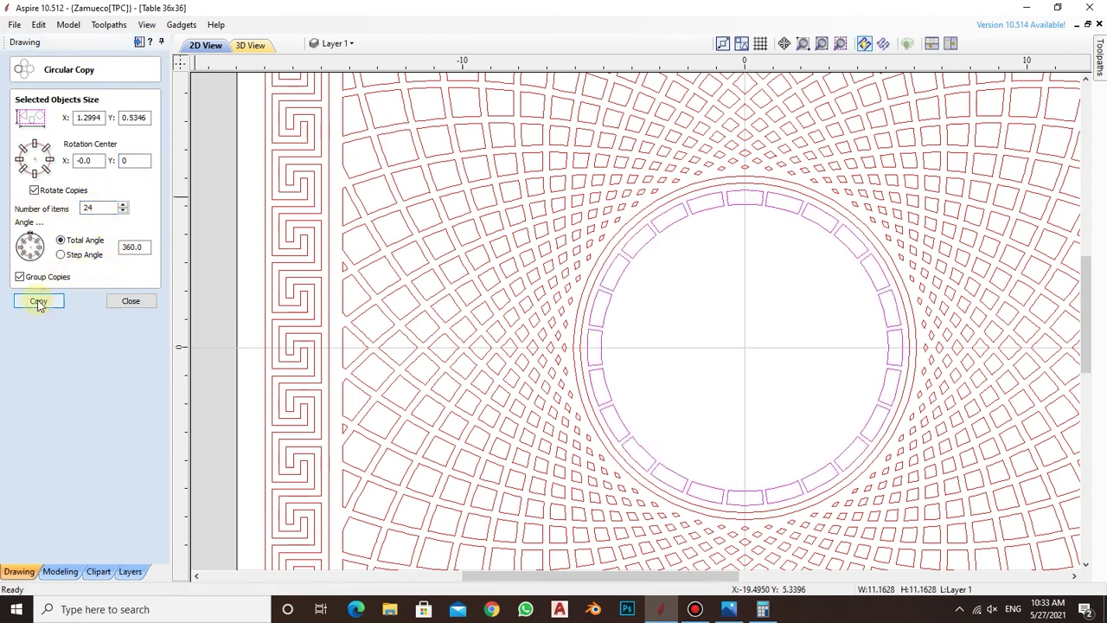
- Inspect the new ring of 24 blocks by selecting and deselecting it
left_click(718, 289)
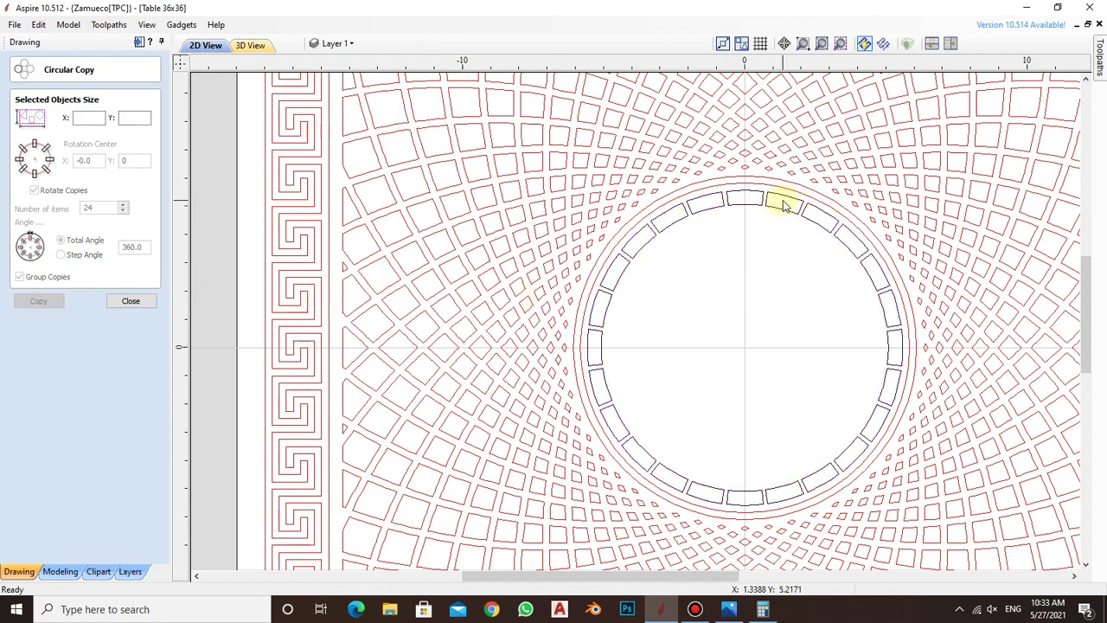
left_click(716, 184)
left_click(729, 230)
scroll(746, 386, "down", 5)
scroll(745, 386, "up", 2)
scroll(746, 386, "up", 2)
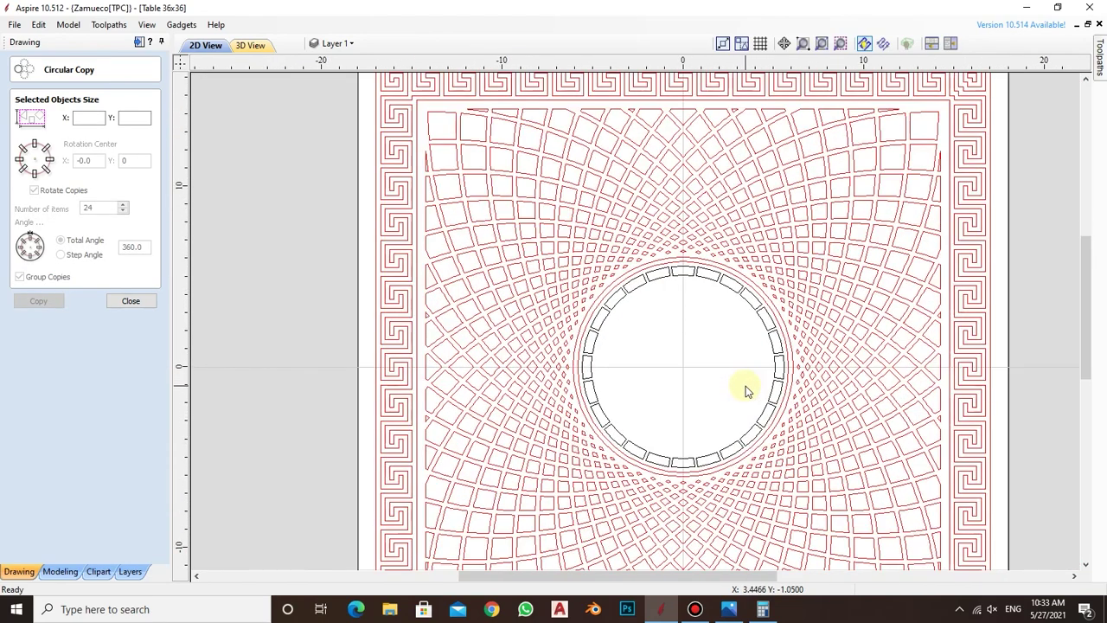
scroll(687, 368, "up", 1)
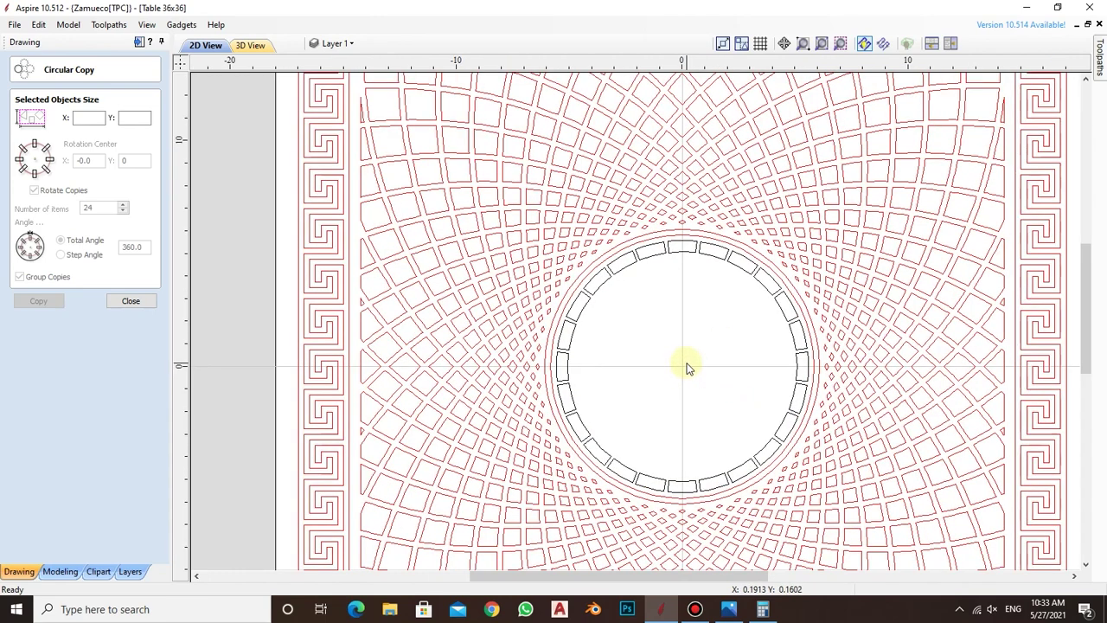
scroll(714, 402, "up", 1)
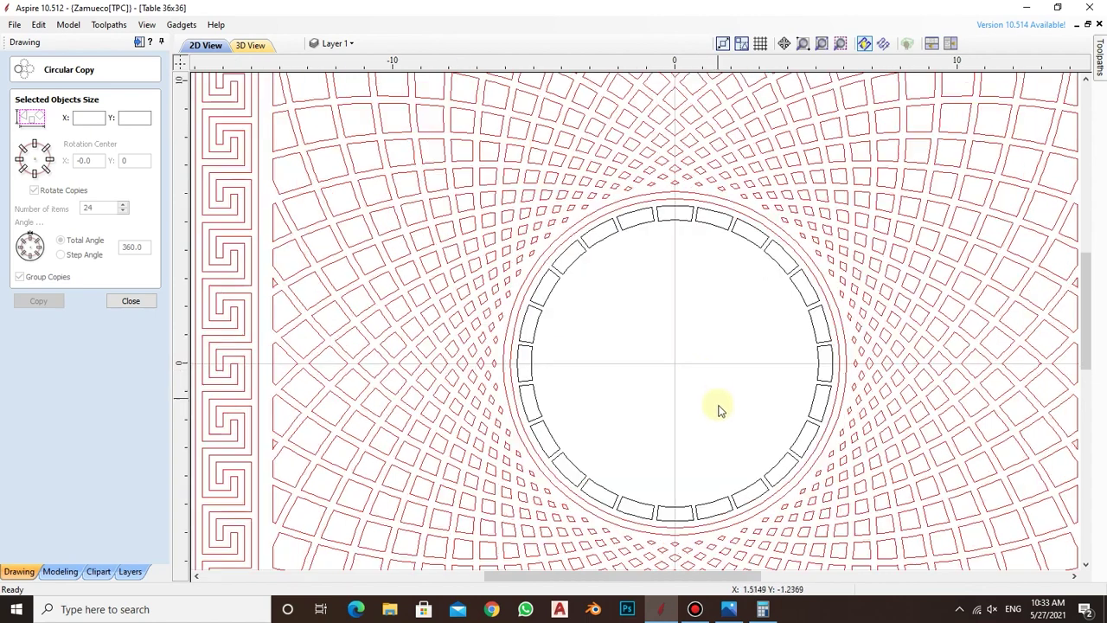
scroll(717, 412, "up", 1)
scroll(681, 235, "down", 1)
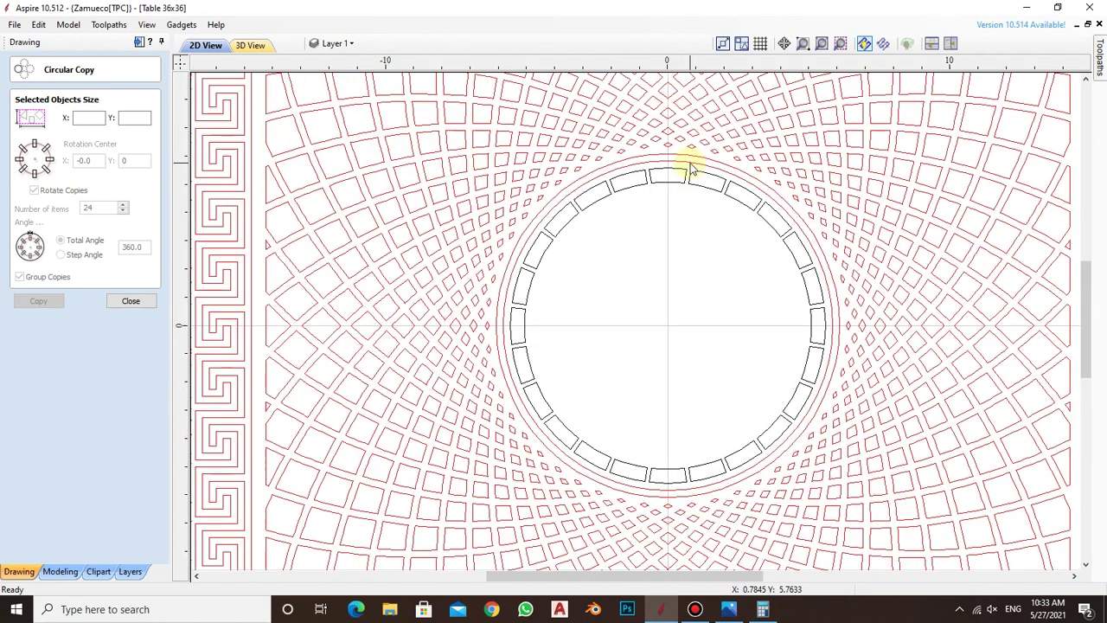
- Close the circular copy form and draw a 5.0814-radius circle at the centre
left_click(691, 169)
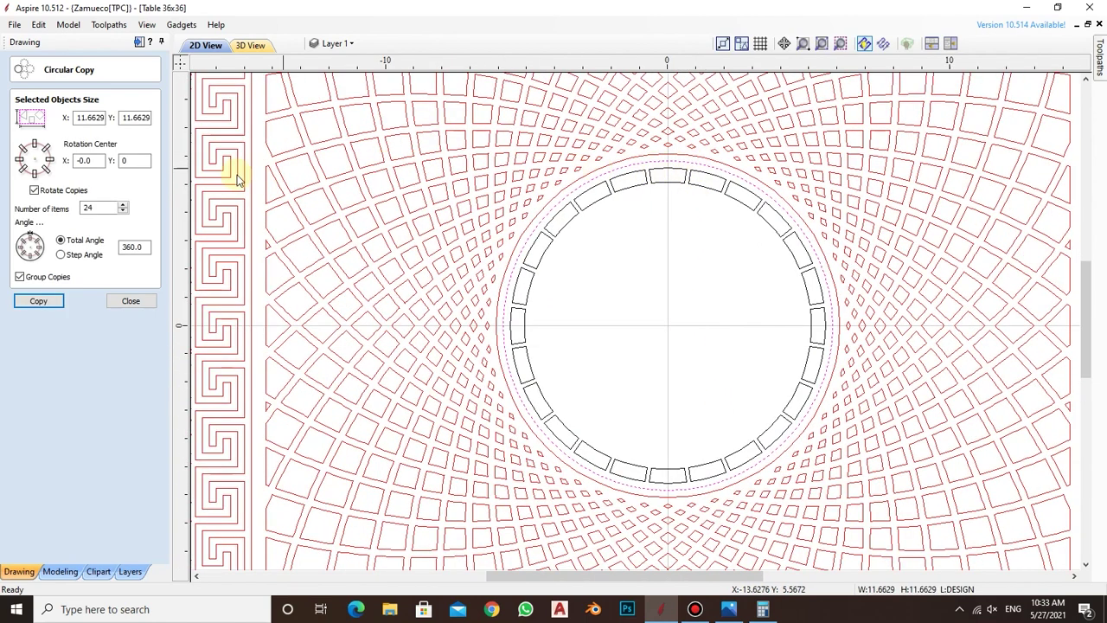
left_click(130, 300)
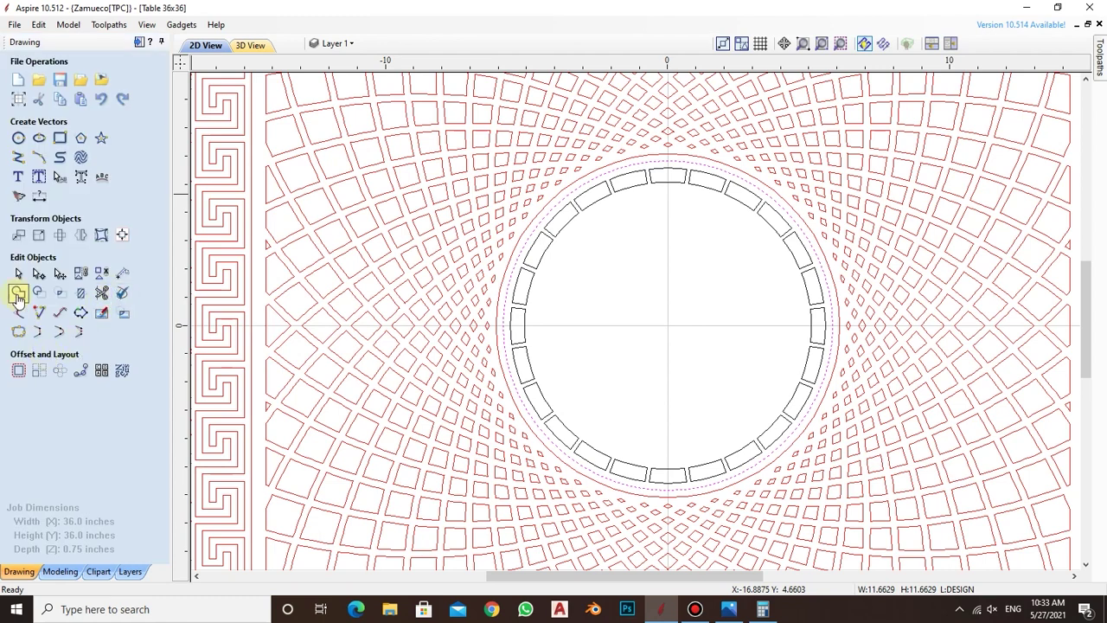
left_click(18, 137)
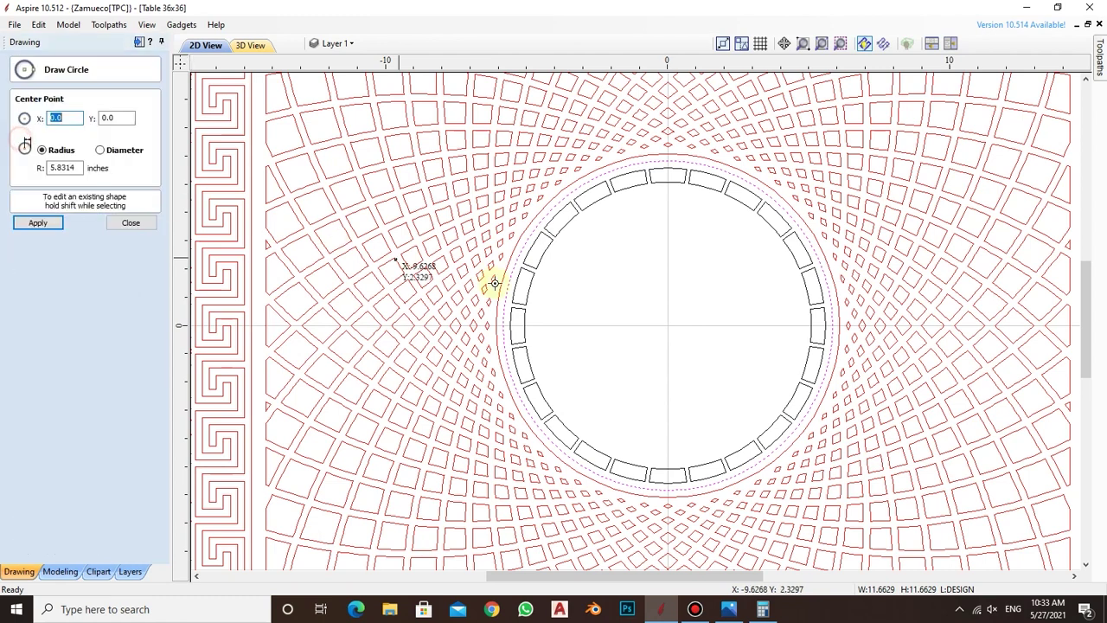
left_click_drag(670, 326, 667, 182)
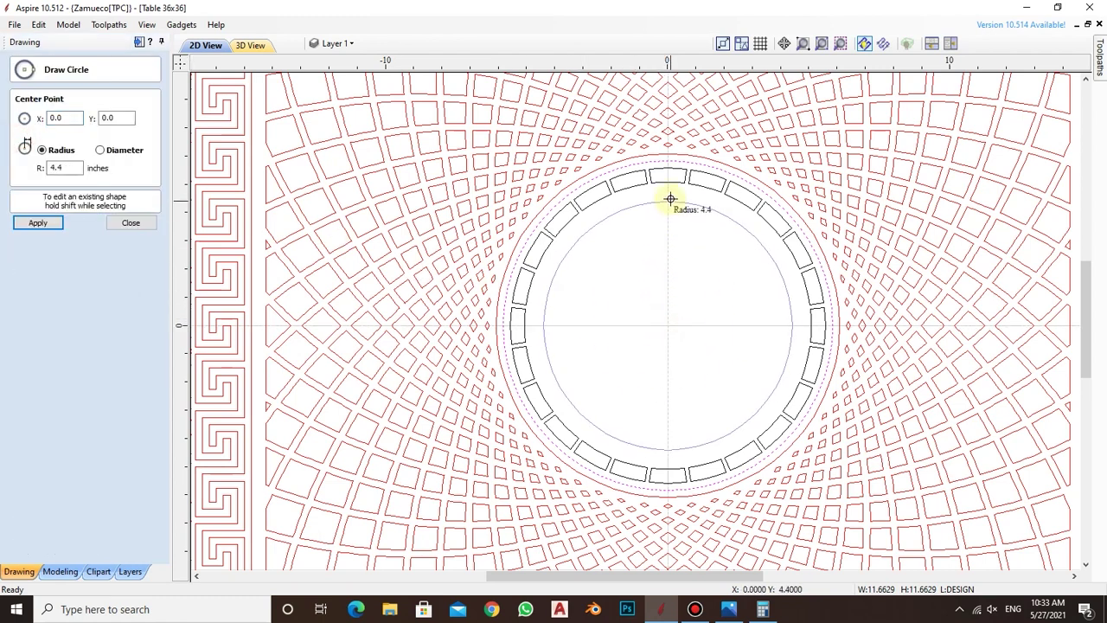
scroll(666, 189, "up", 2)
scroll(662, 173, "up", 2)
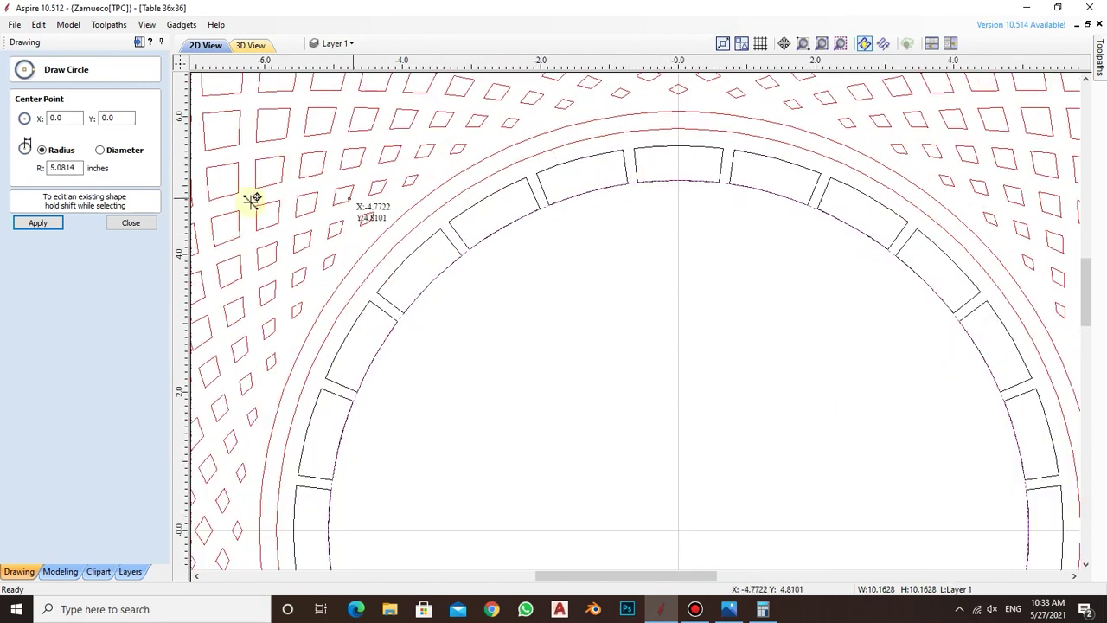
left_click(131, 223)
- Offset the new circle inwards by 0.25 inch and close the offset form
left_click(18, 371)
type(".25")
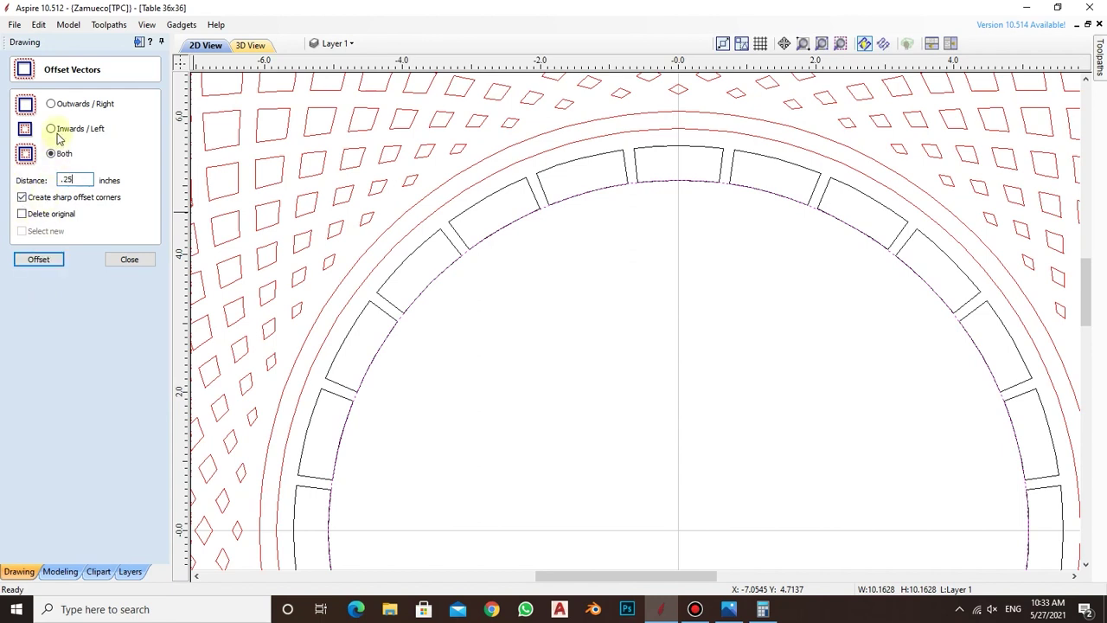
left_click(52, 129)
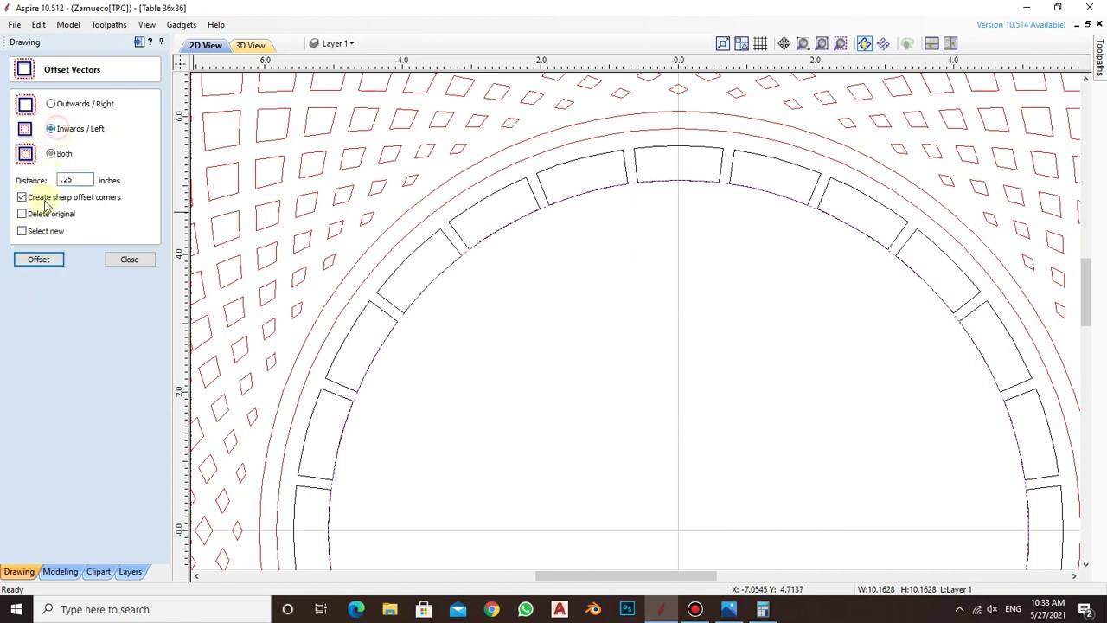
left_click(40, 261)
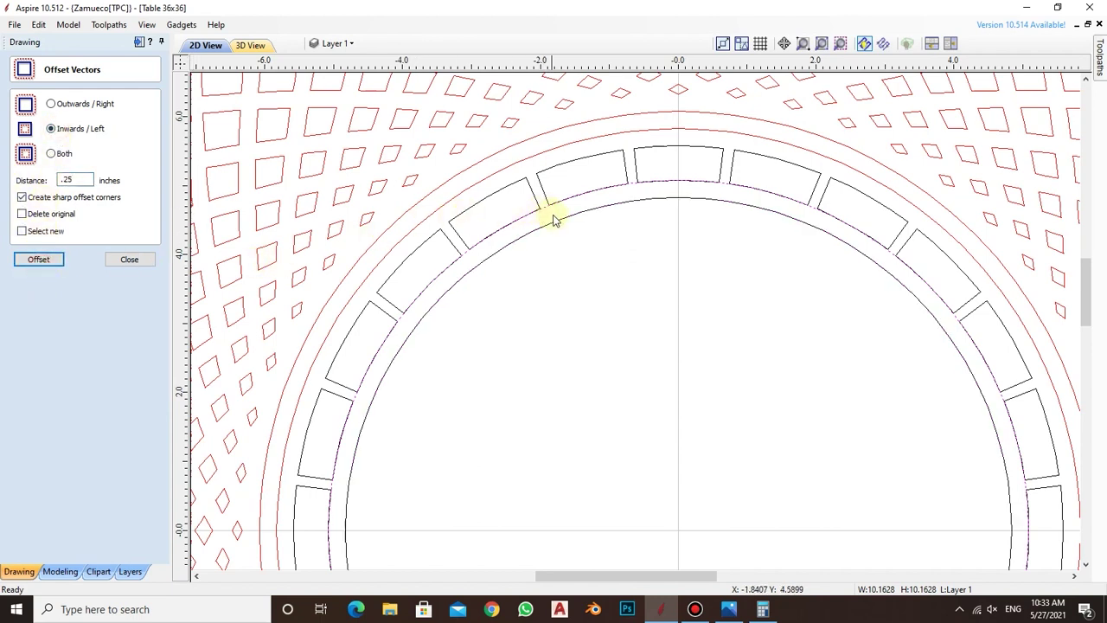
left_click(129, 259)
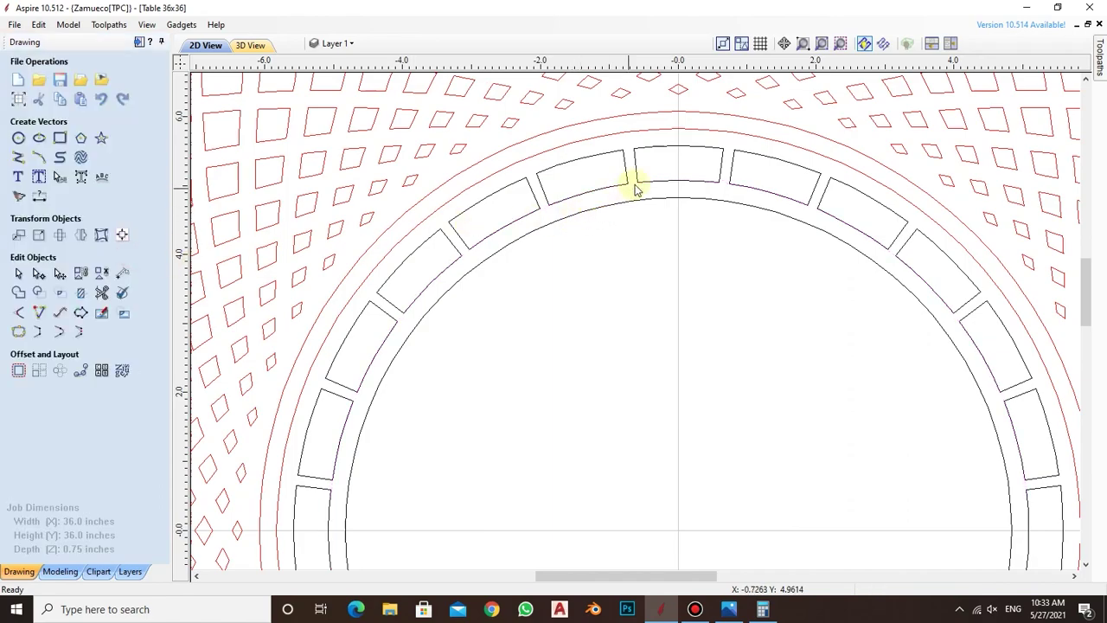
scroll(636, 188, "down", 3)
scroll(648, 198, "up", 1)
scroll(667, 185, "down", 1)
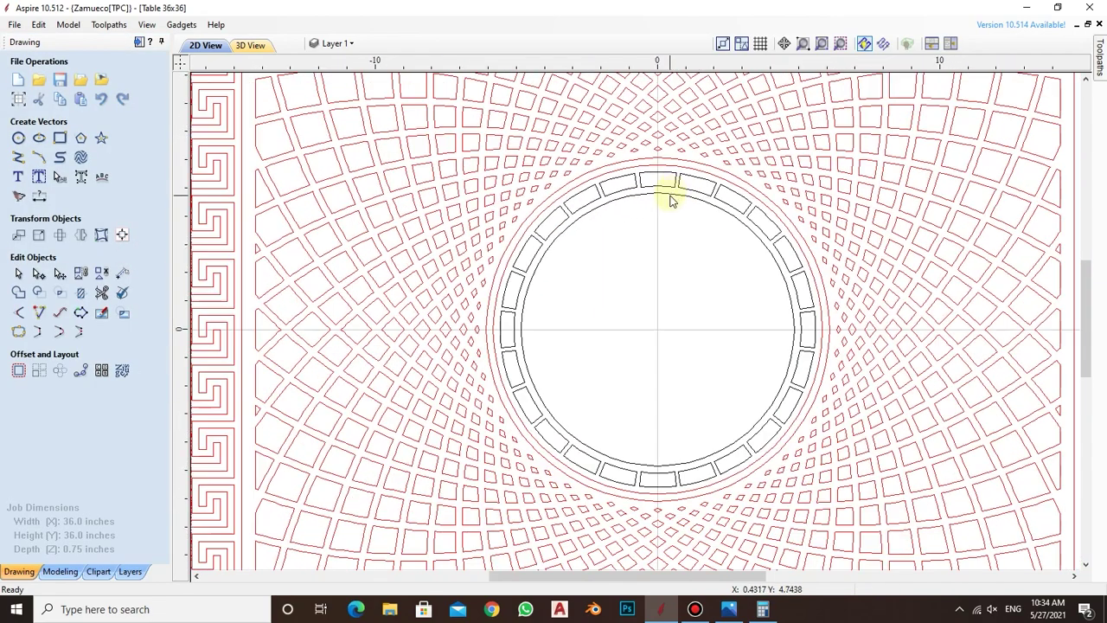
- Draw a line from the centre to the inner ring and mirror a copy to the right
scroll(671, 199, "up", 1)
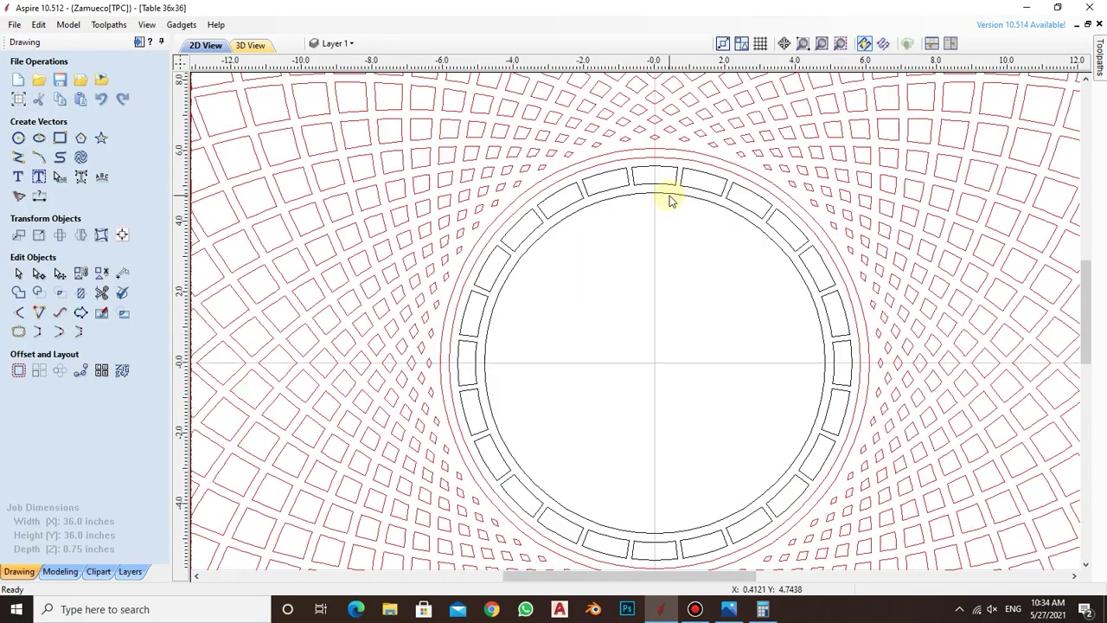
left_click(18, 156)
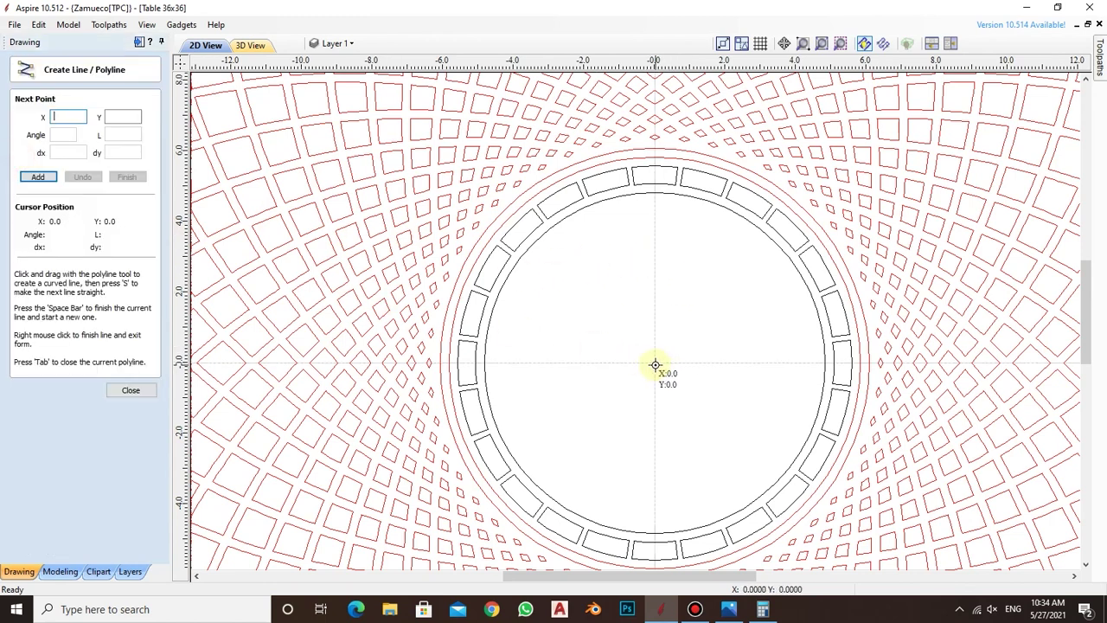
left_click(654, 362)
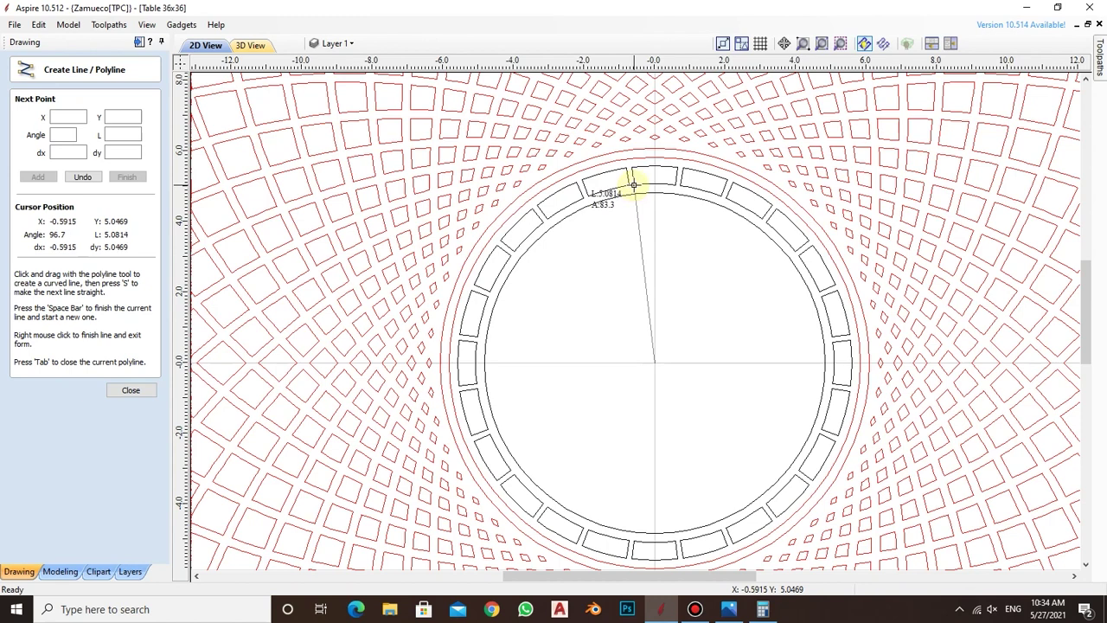
left_click(634, 185)
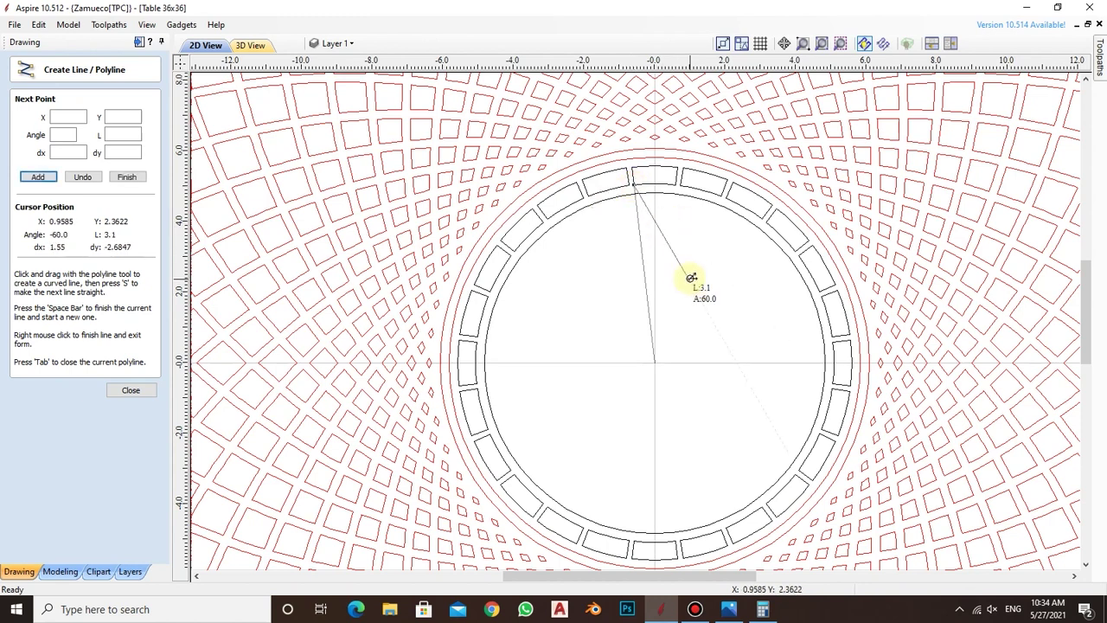
right_click(655, 315)
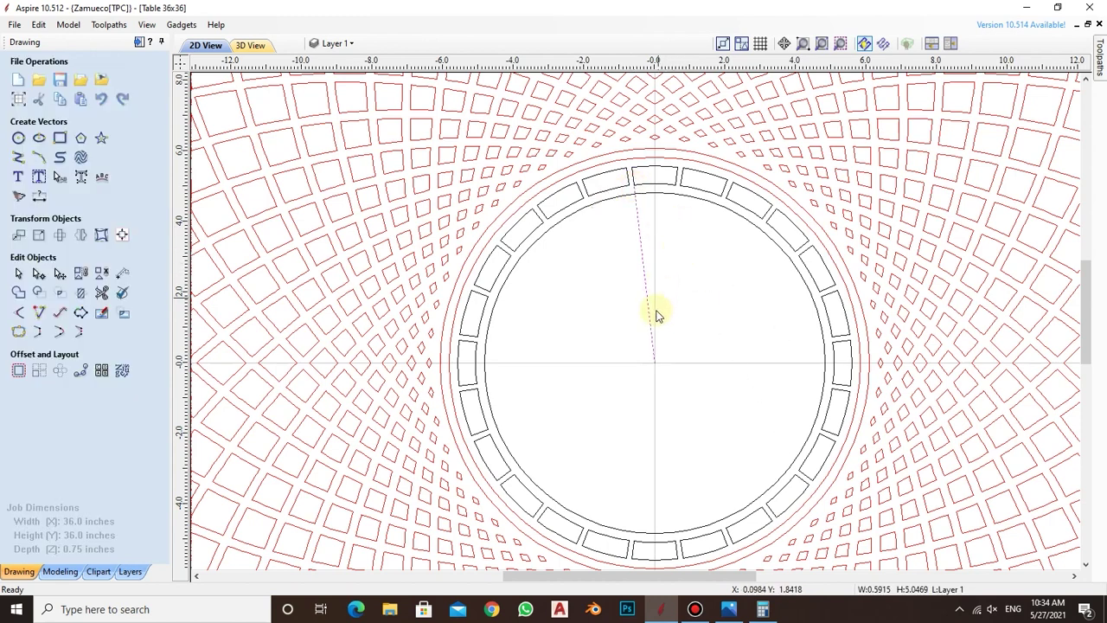
left_click(80, 234)
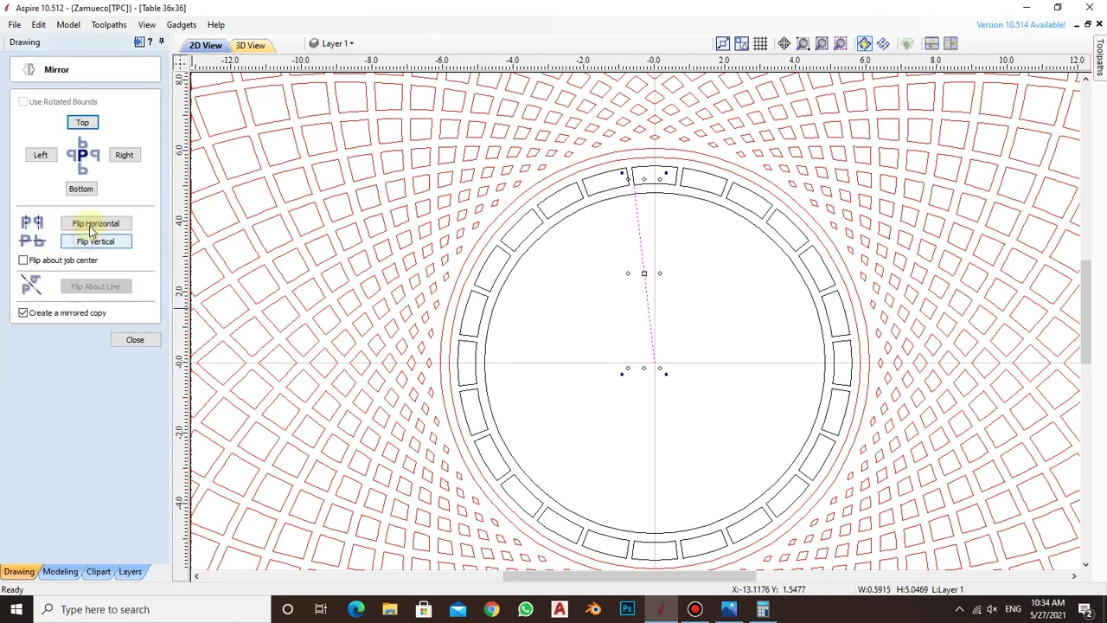
left_click(125, 156)
left_click(694, 227)
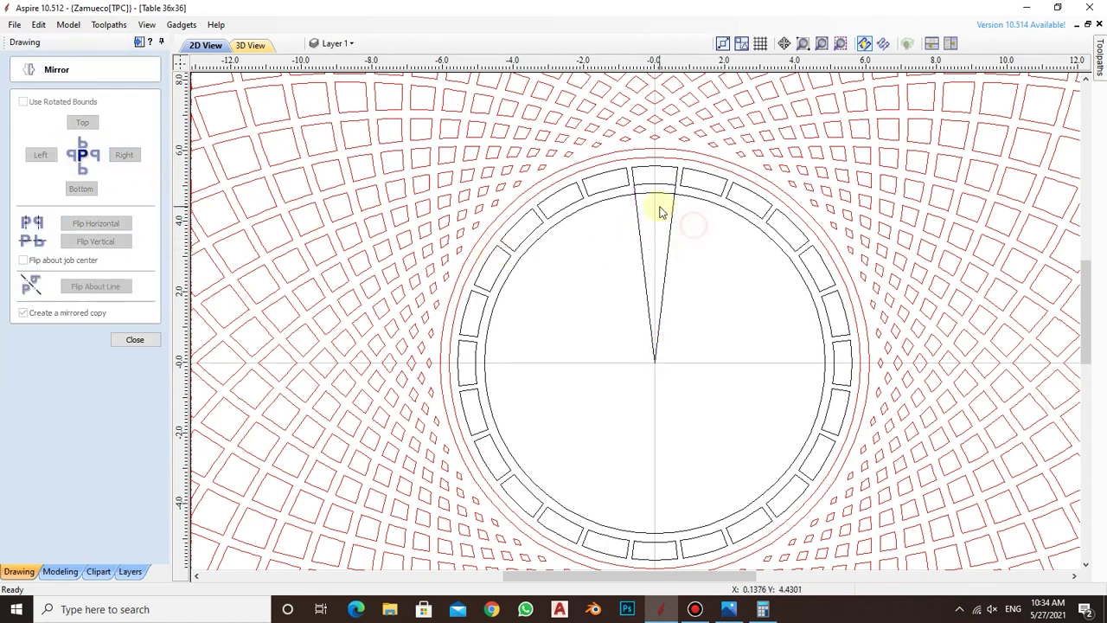
left_click(129, 337)
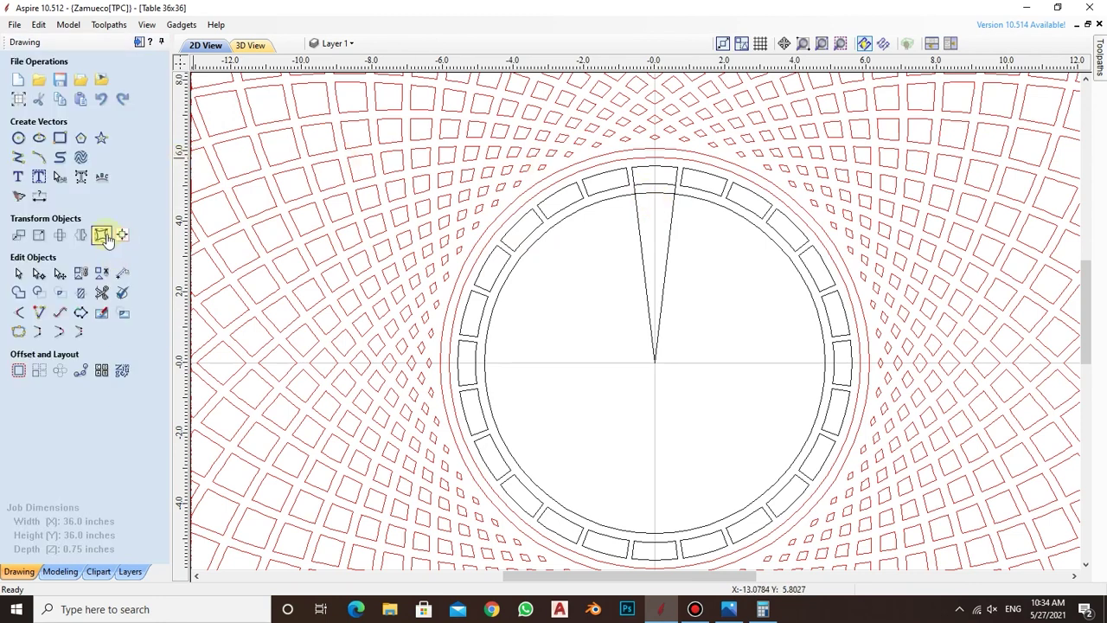
- Add a 0.5-inch radius circle centred at the origin
left_click(19, 137)
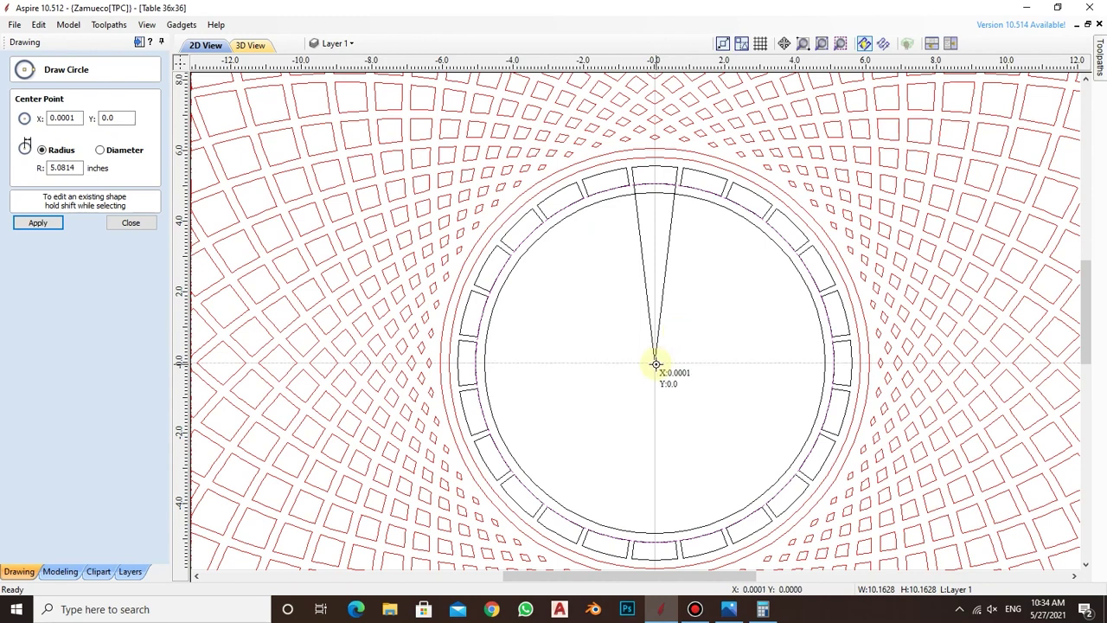
left_click(655, 362)
left_click(671, 353)
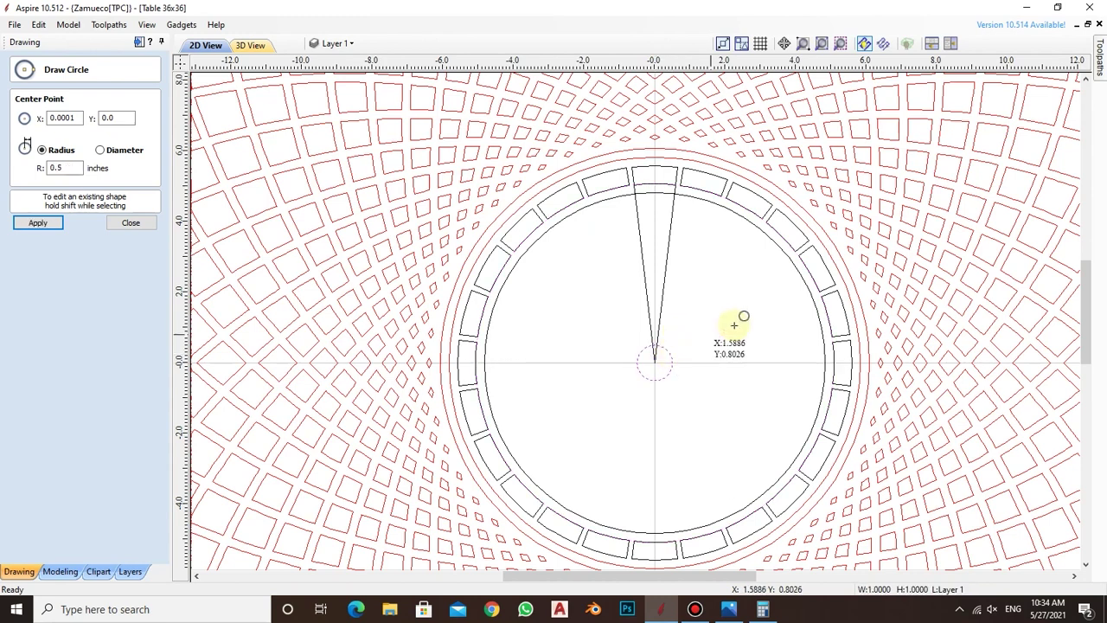
left_click(127, 222)
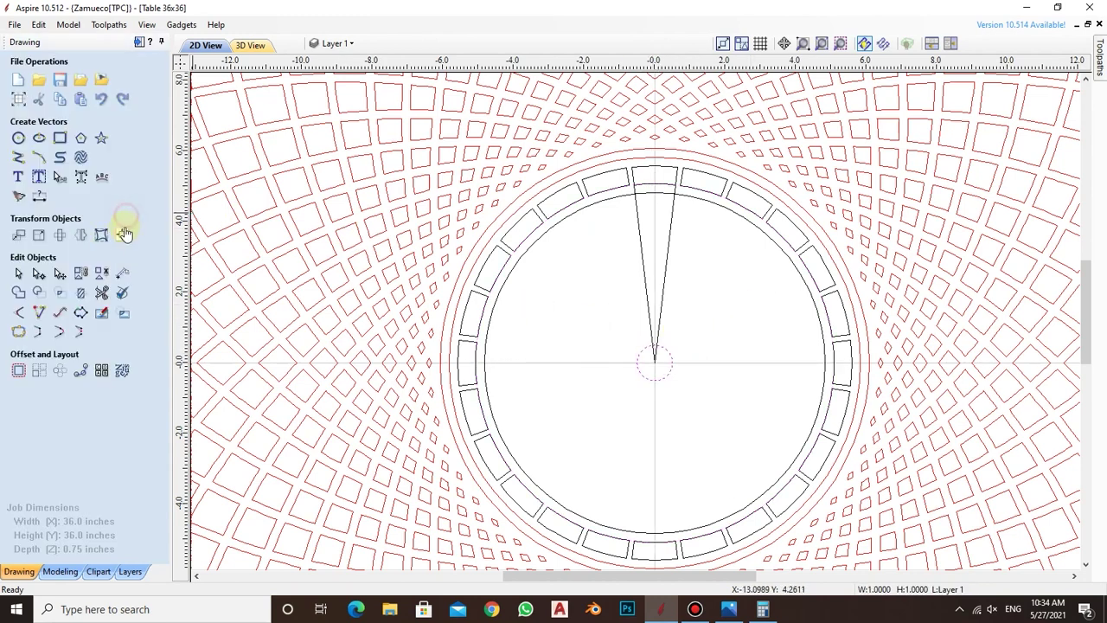
- Trim the wedge where it meets the ring arc and inside the centre circle
left_click(96, 289)
scroll(619, 191, "up", 3)
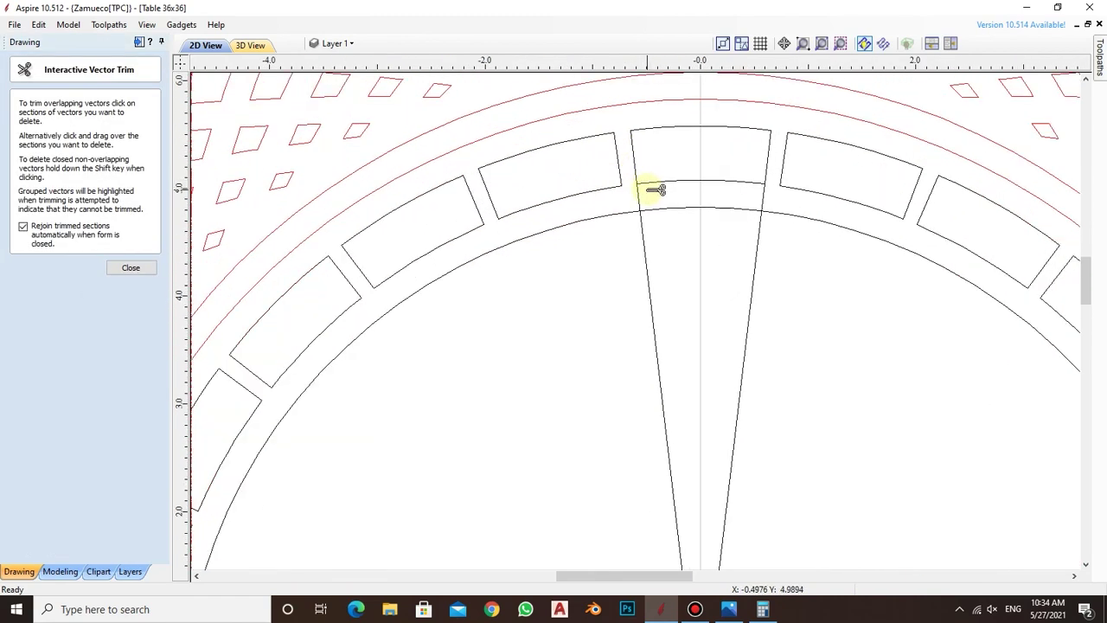
scroll(649, 190, "up", 2)
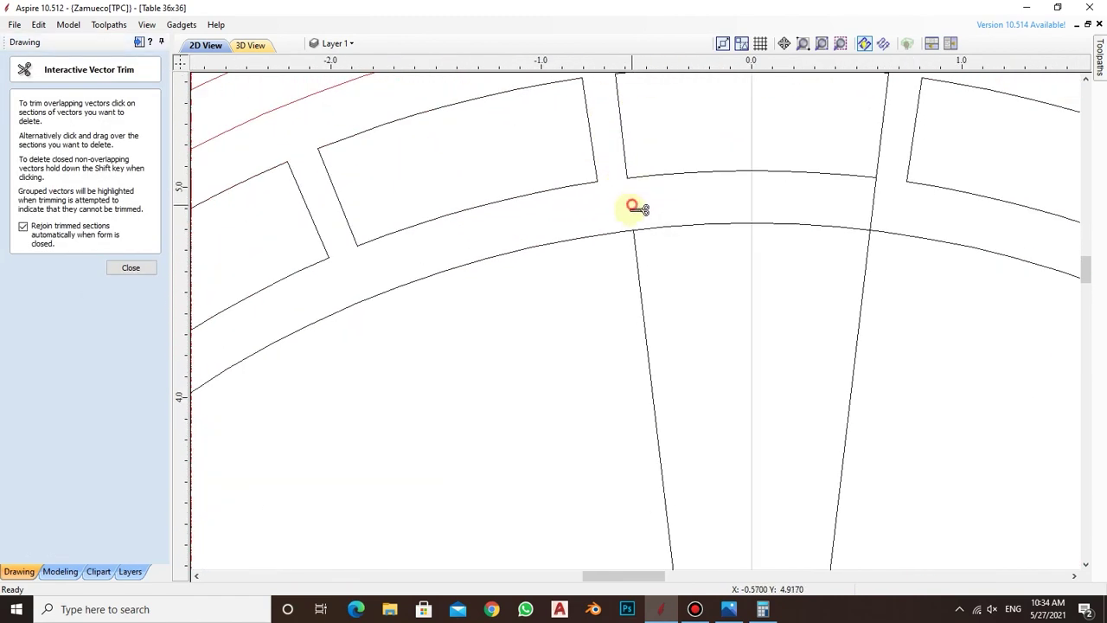
left_click(887, 230)
scroll(786, 206, "down", 2)
scroll(789, 328, "down", 3)
scroll(781, 421, "up", 2)
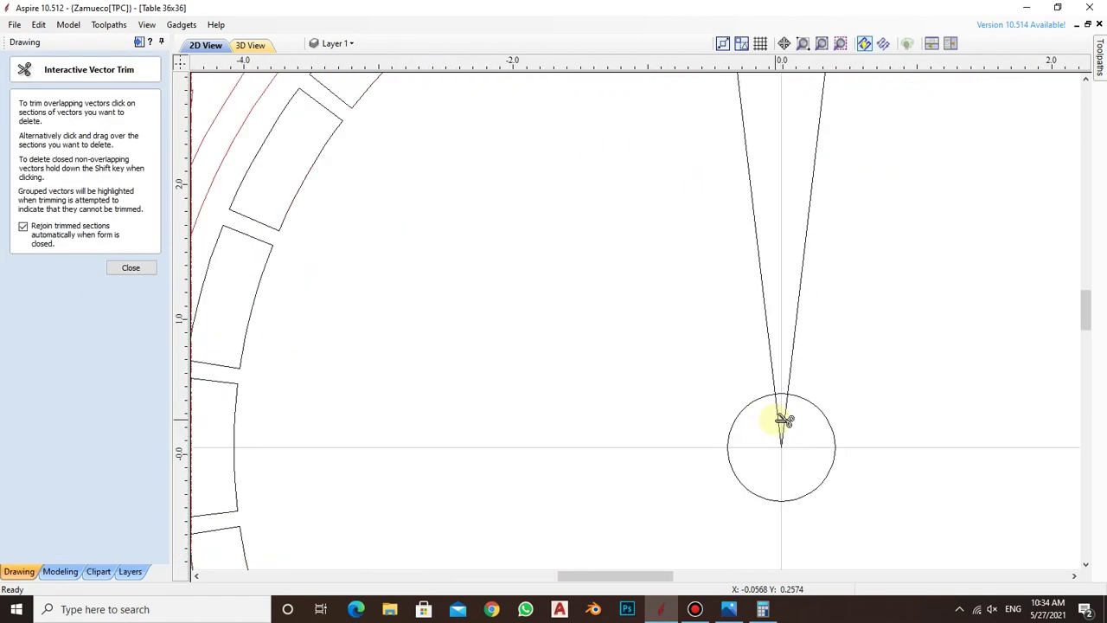
scroll(781, 414, "up", 2)
left_click(788, 413)
left_click(805, 399)
scroll(803, 402, "down", 1)
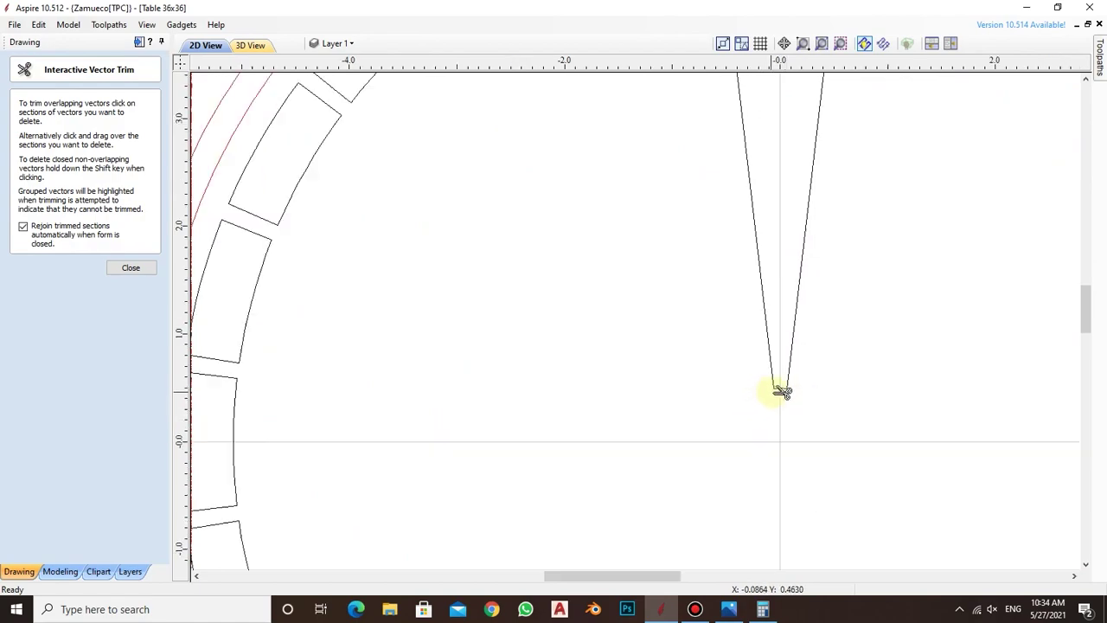
scroll(791, 391, "down", 2)
scroll(798, 387, "down", 1)
scroll(805, 384, "up", 1)
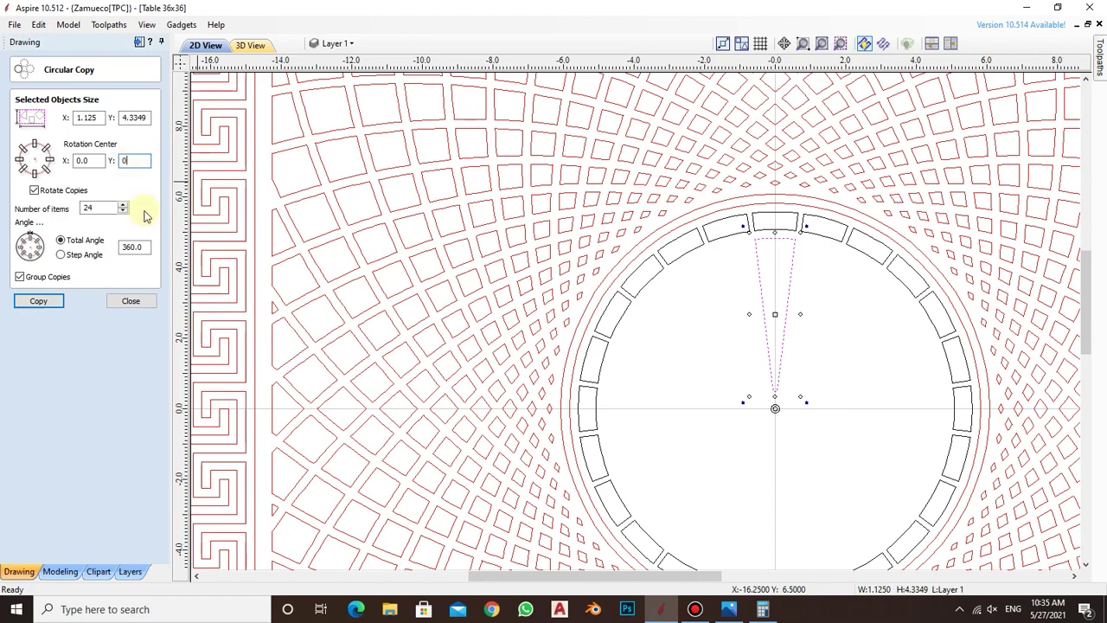
- Copy the trimmed wedge 24 times around 0,0 over 360° to form the spokes
left_click(38, 300)
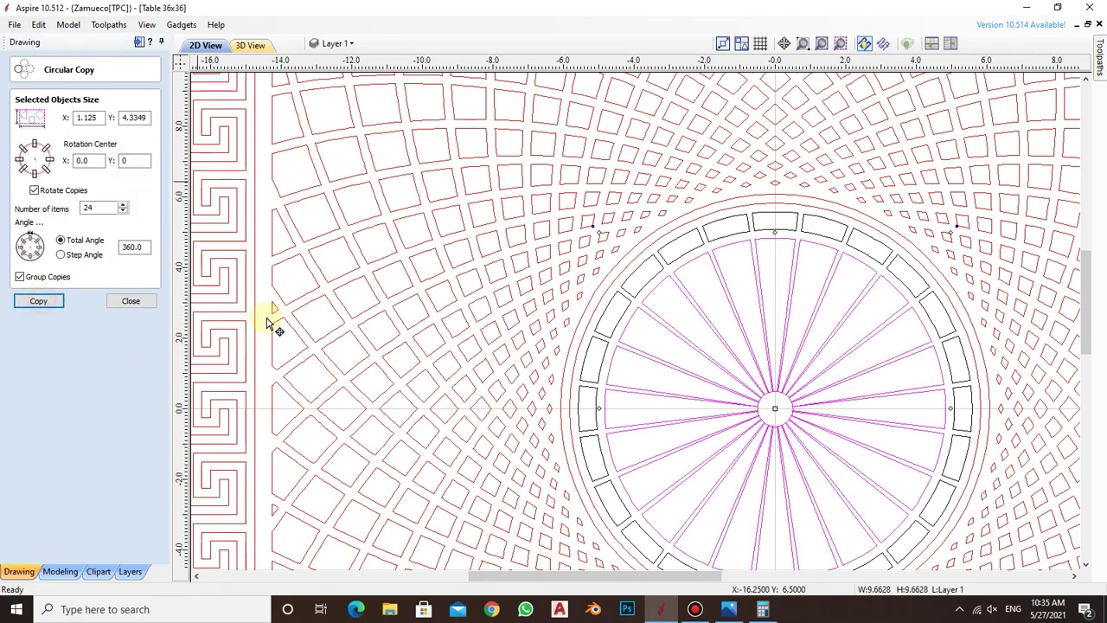
scroll(625, 247, "down", 1)
scroll(672, 327, "down", 2)
scroll(704, 316, "up", 3)
scroll(711, 303, "up", 3)
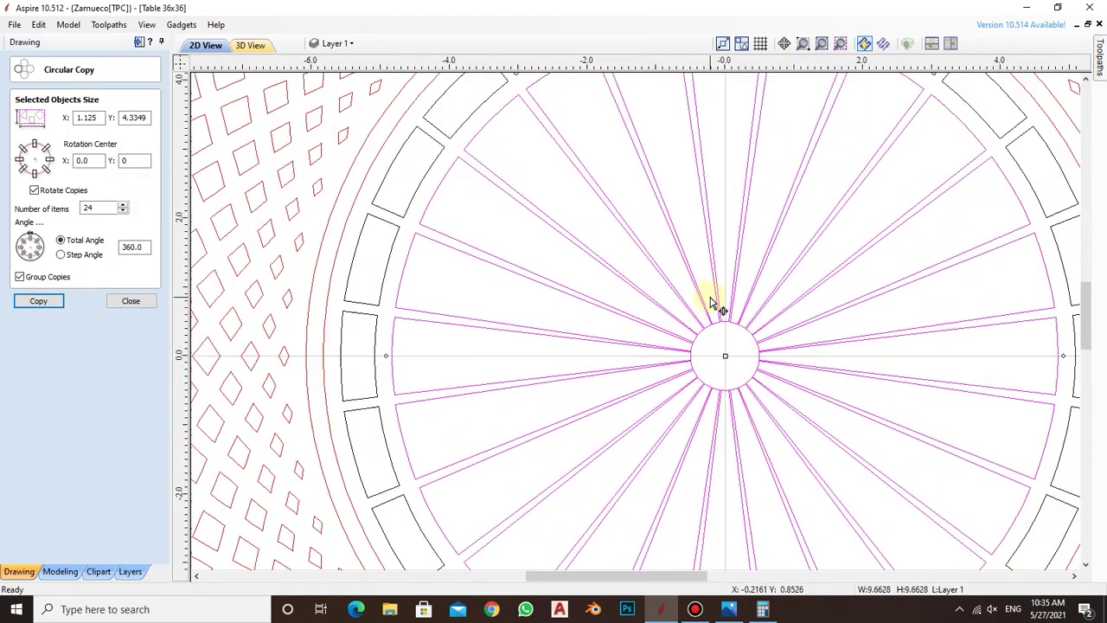
scroll(711, 303, "down", 1)
scroll(662, 203, "down", 2)
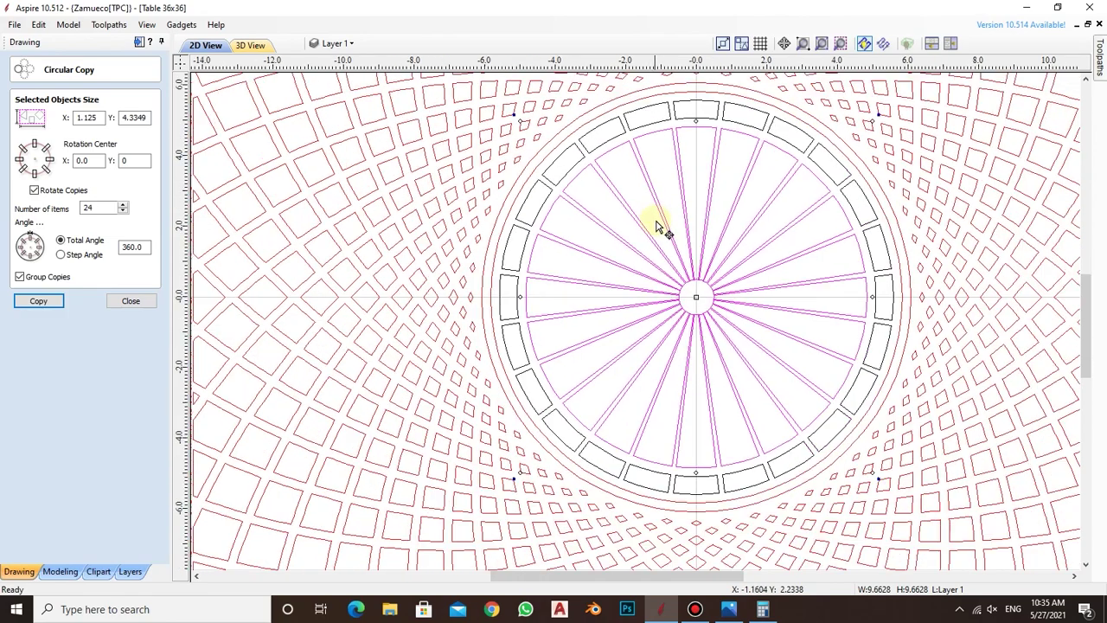
left_click(785, 254)
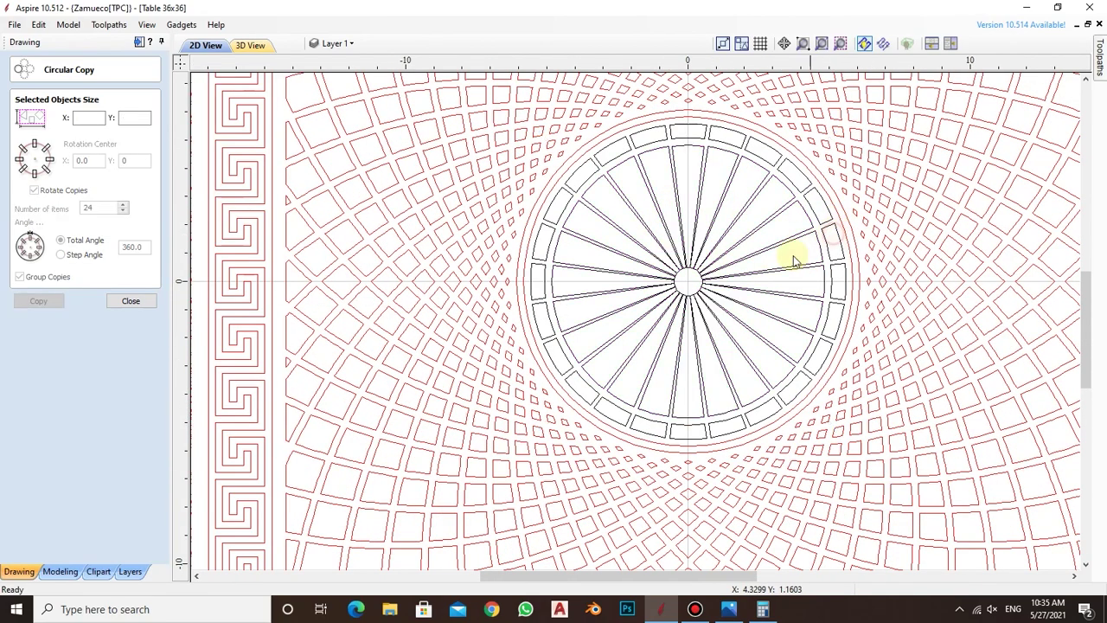
scroll(709, 265, "up", 1)
scroll(672, 279, "up", 2)
scroll(638, 296, "down", 1)
scroll(638, 296, "up", 1)
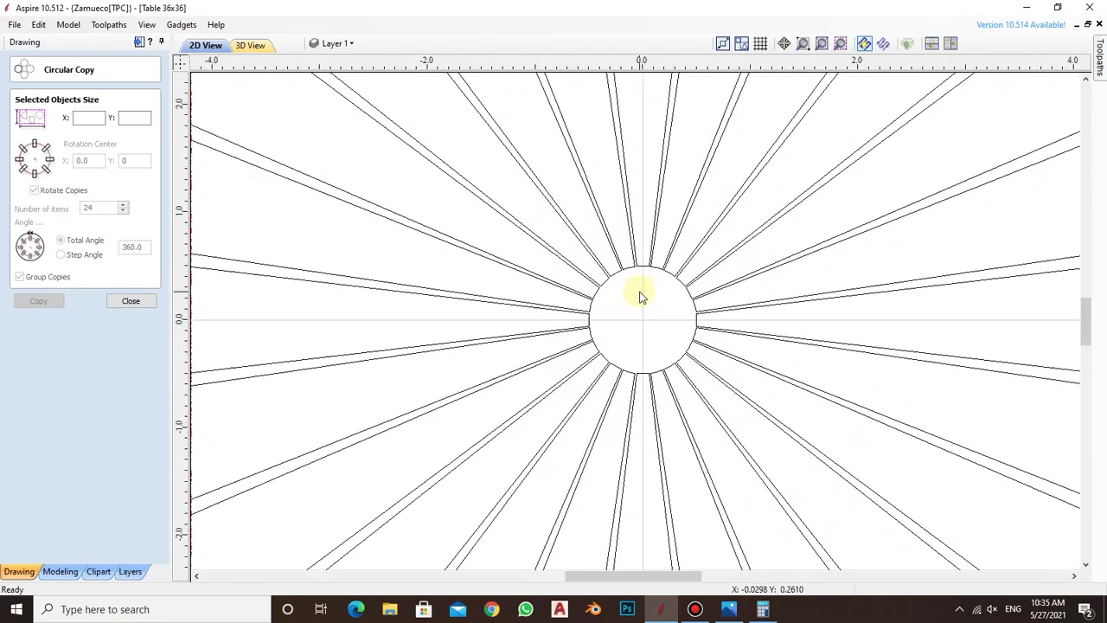
scroll(637, 291, "up", 1)
scroll(643, 285, "up", 1)
scroll(652, 254, "down", 1)
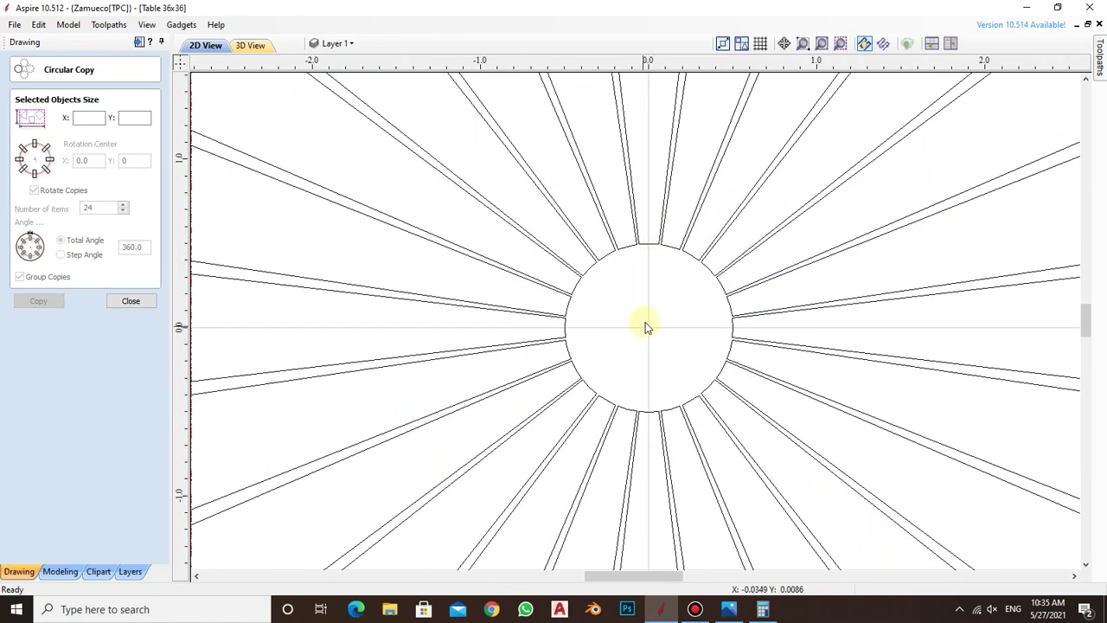
scroll(637, 311, "down", 2)
left_click(132, 299)
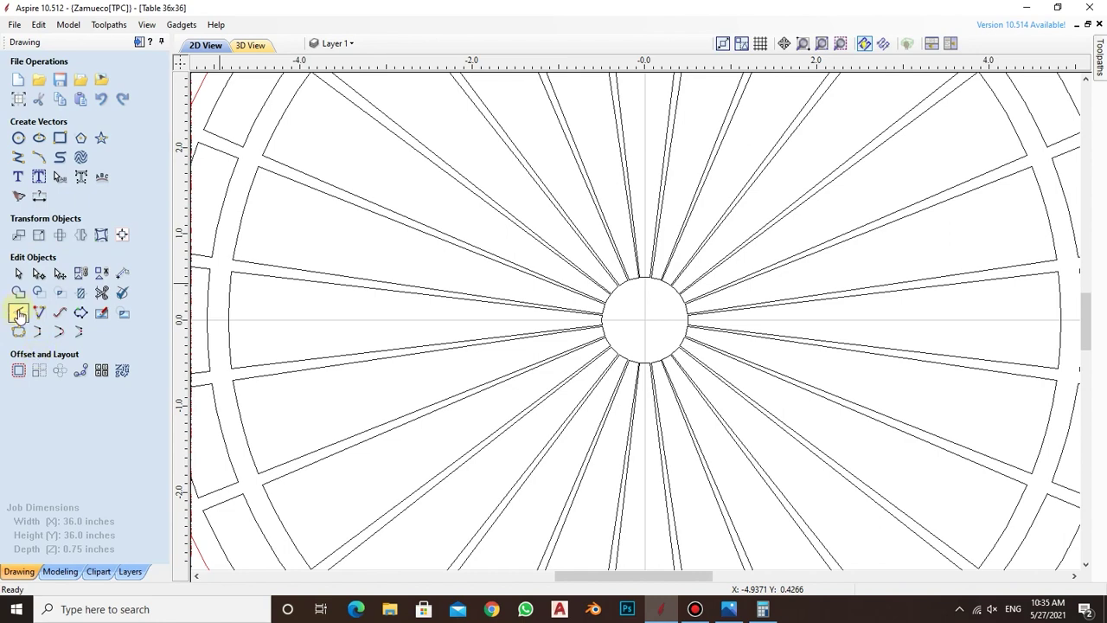
- Draw a 0.425-inch radius circle at the hub, then select the central rosette
left_click(18, 137)
scroll(613, 326, "up", 5)
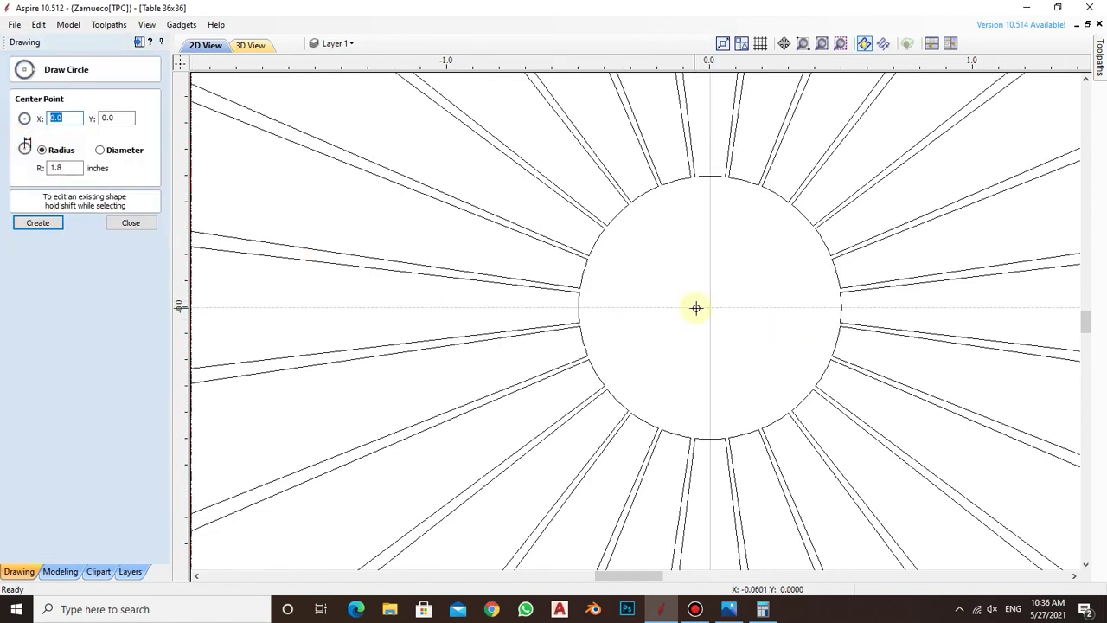
left_click_drag(709, 307, 736, 190)
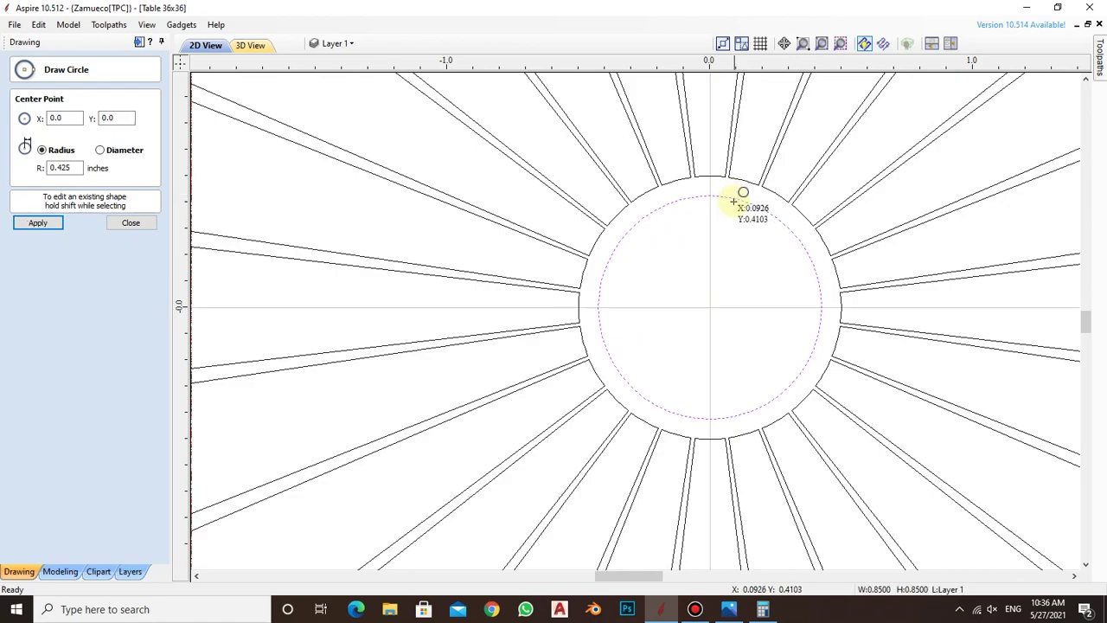
scroll(724, 267, "down", 3)
scroll(717, 296, "down", 4)
scroll(617, 285, "down", 4)
scroll(617, 284, "down", 2)
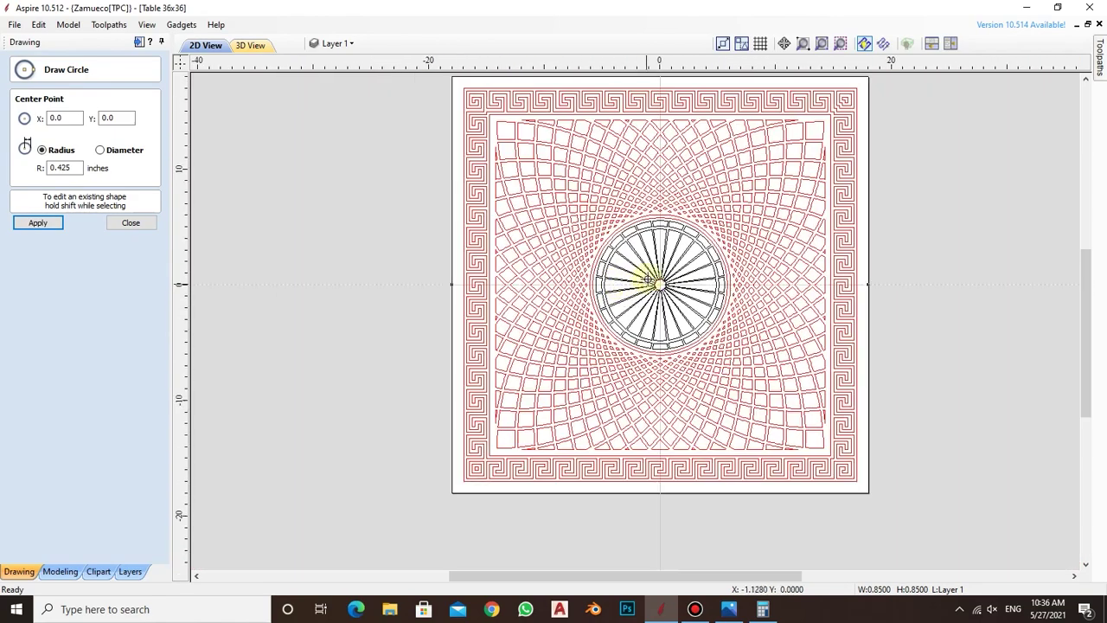
left_click(130, 222)
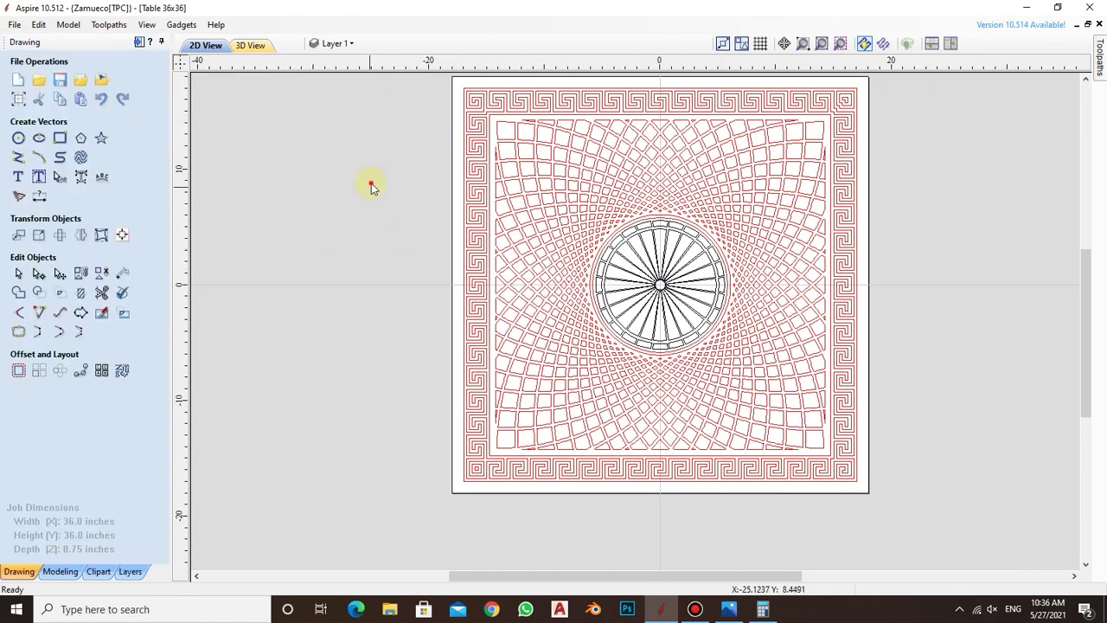
left_click_drag(370, 182, 791, 405)
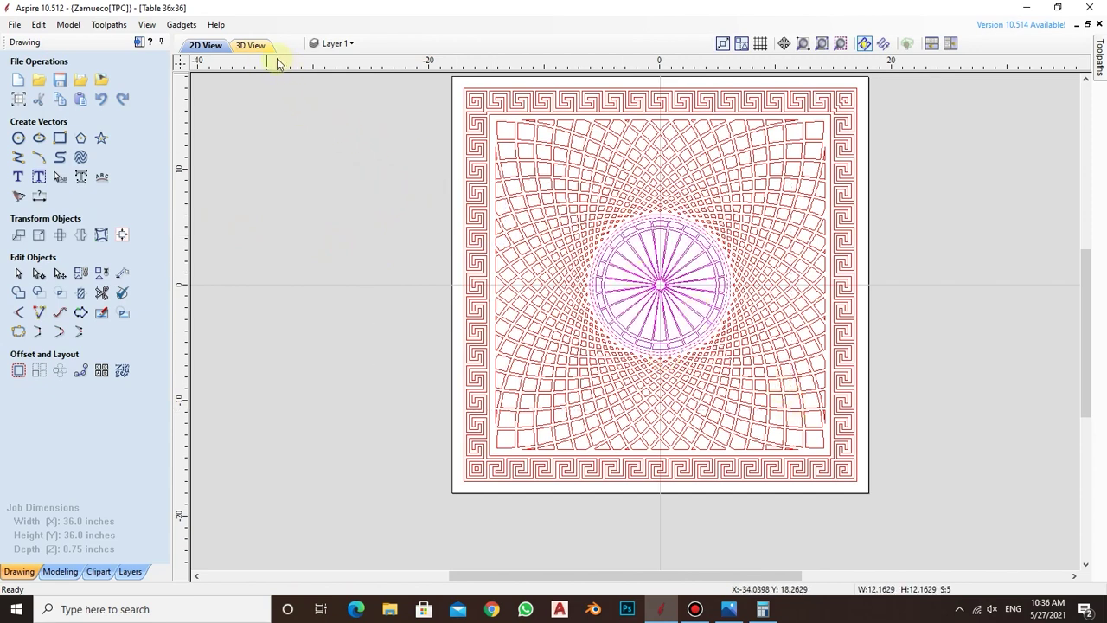
- Move the centre rosette onto the Dimensions layer
right_click(661, 287)
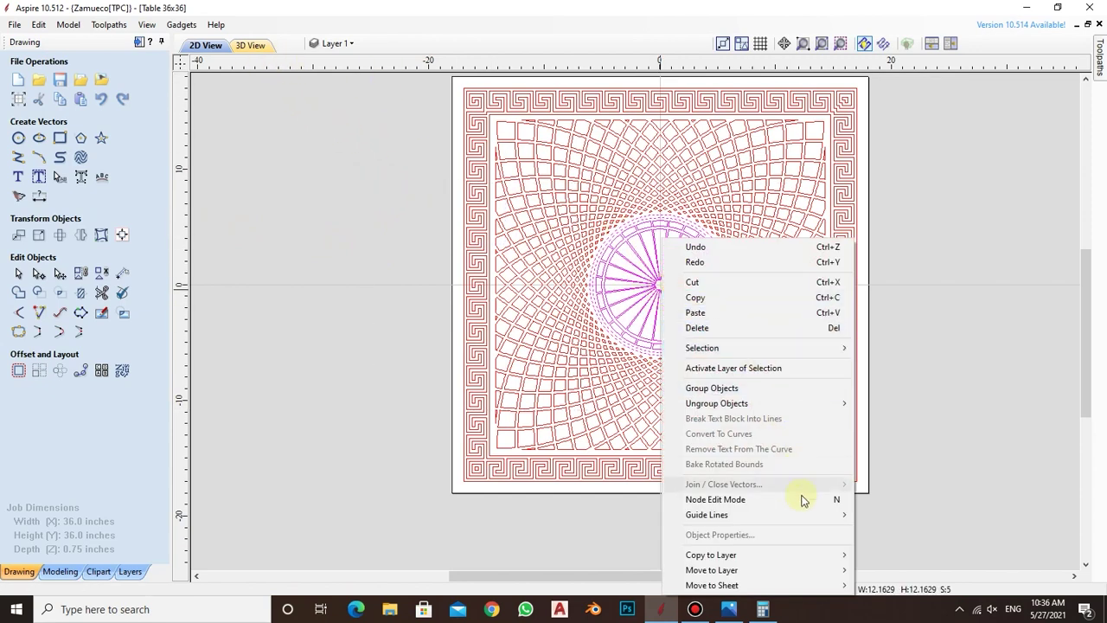
mouse_move(712, 570)
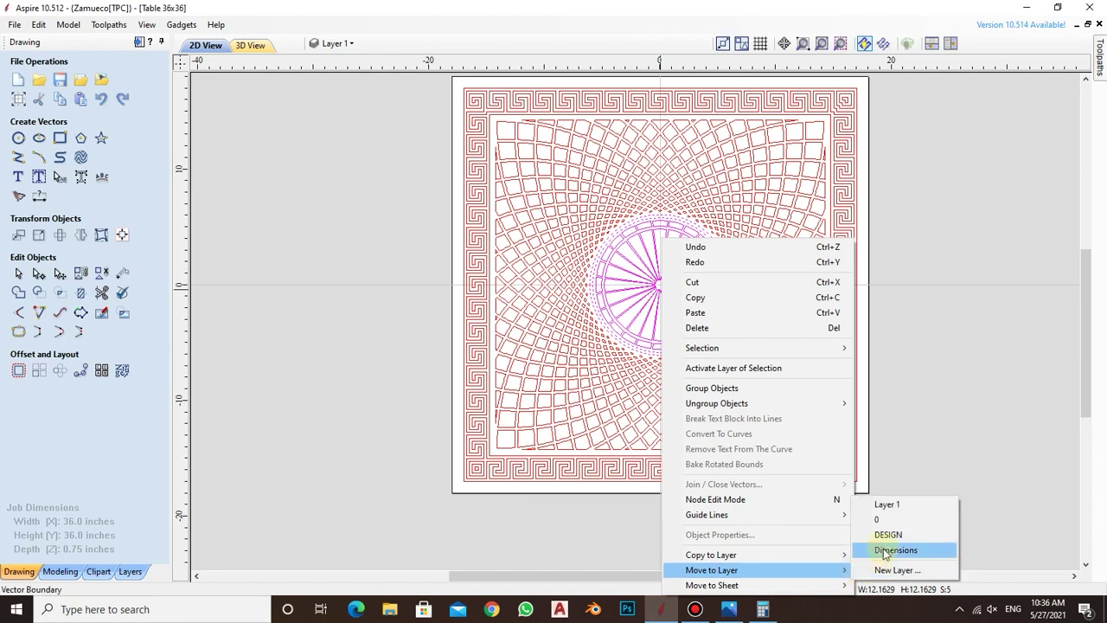
left_click(888, 535)
left_click(922, 296)
scroll(447, 317, "down", 1)
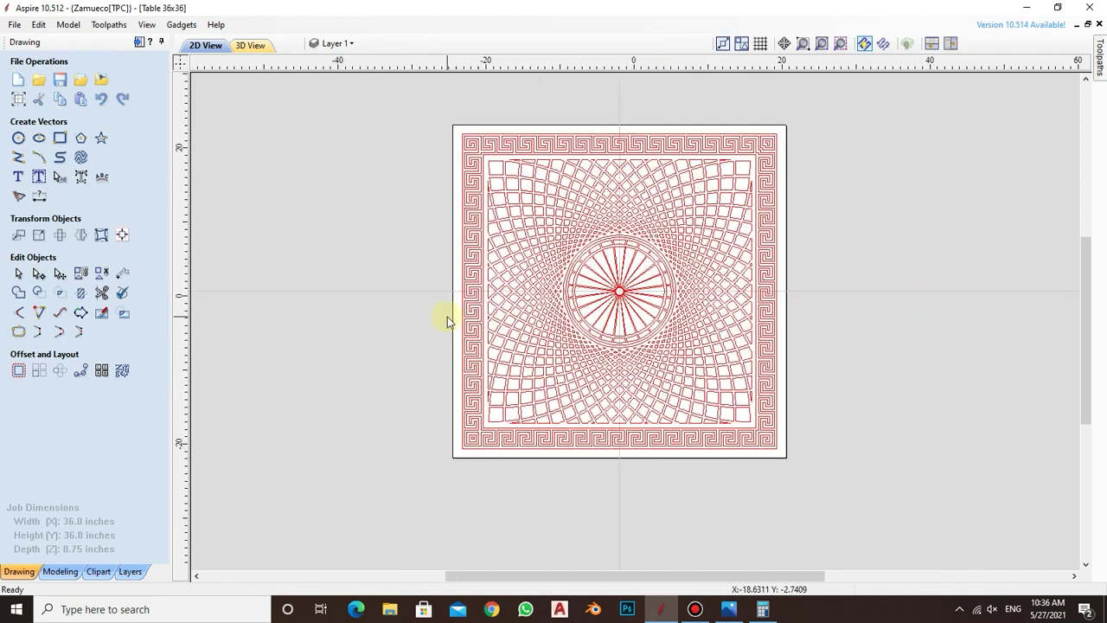
scroll(692, 284, "down", 1)
scroll(726, 282, "up", 1)
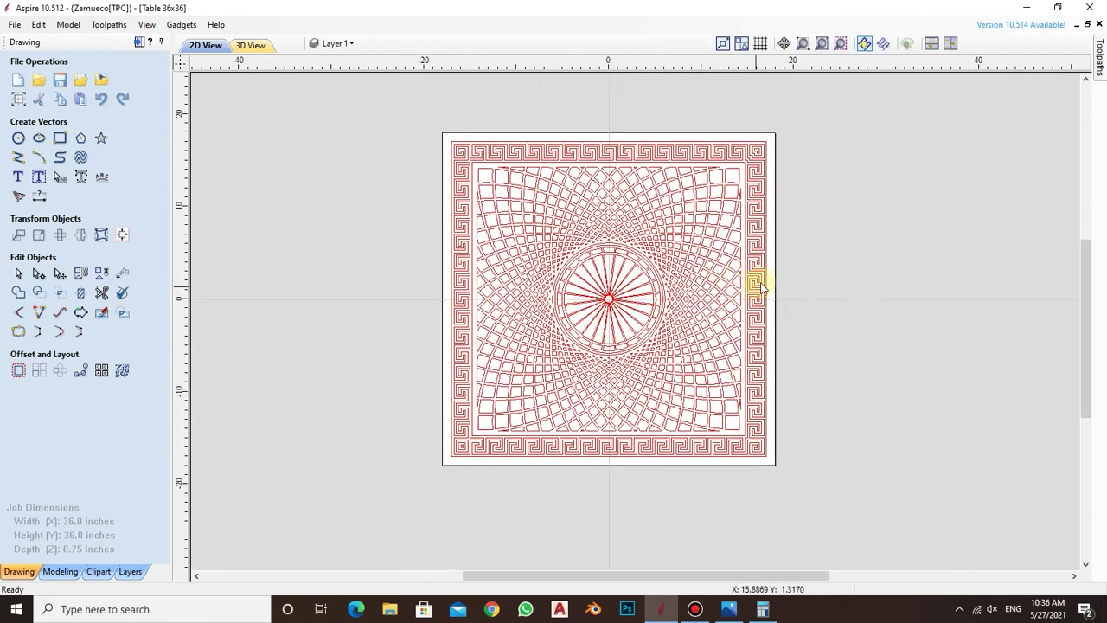
scroll(554, 250, "down", 1)
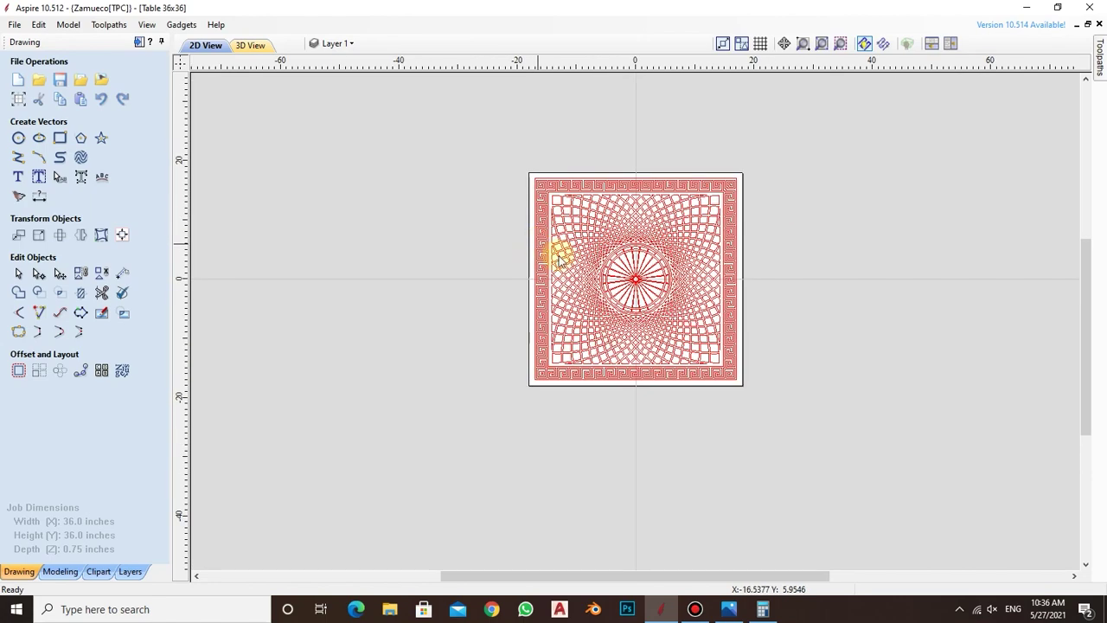
scroll(630, 260, "up", 2)
scroll(634, 267, "down", 1)
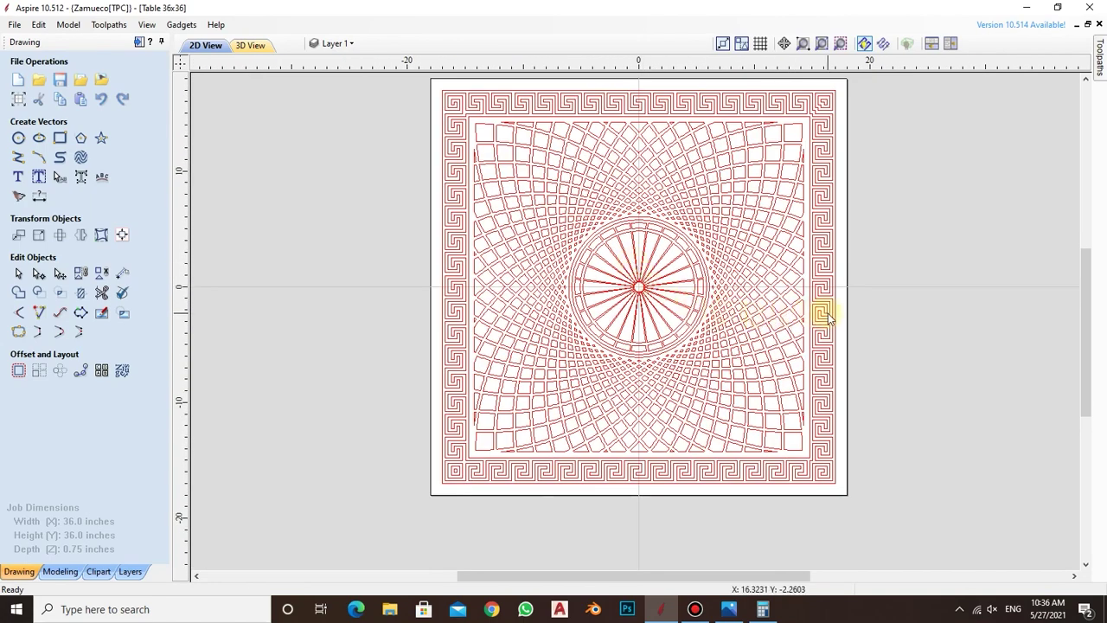
- Save the project with Ctrl+S and select the whole inner tile grid
key("ctrl+s")
scroll(600, 239, "down", 1)
scroll(759, 232, "up", 1)
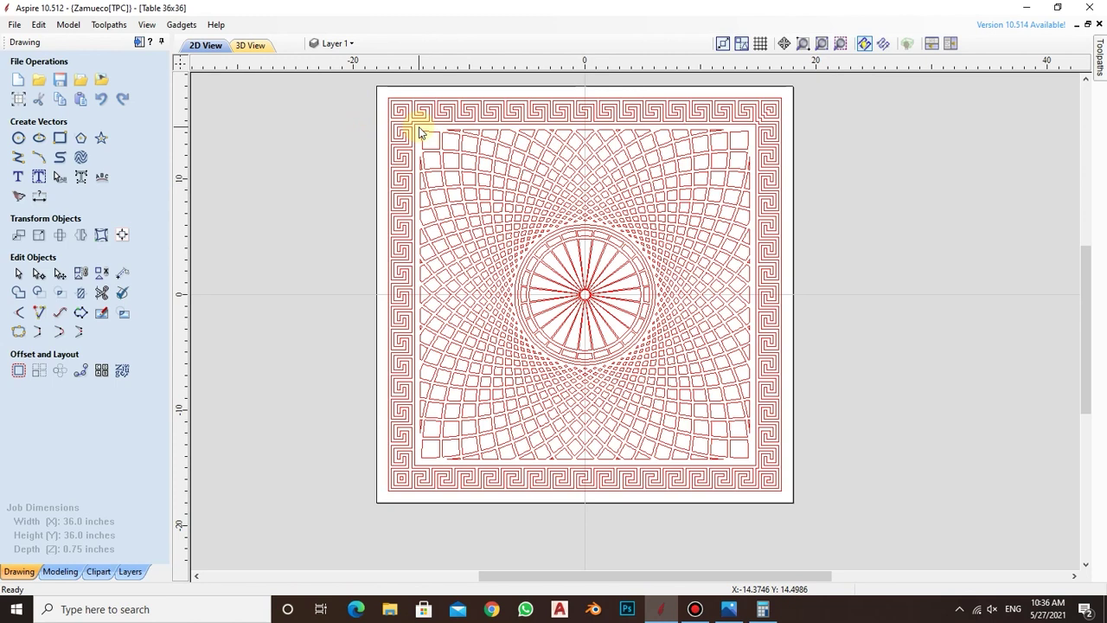
left_click_drag(419, 130, 757, 467)
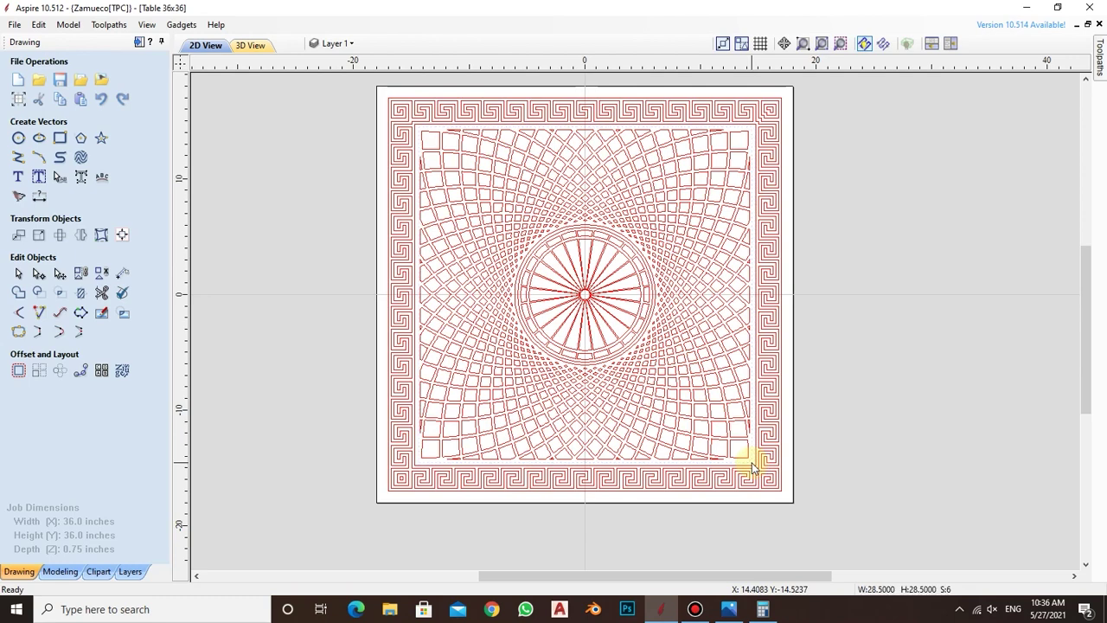
- Move the selected grid and rosette onto a new dark-green layer named V-Carve
right_click(640, 249)
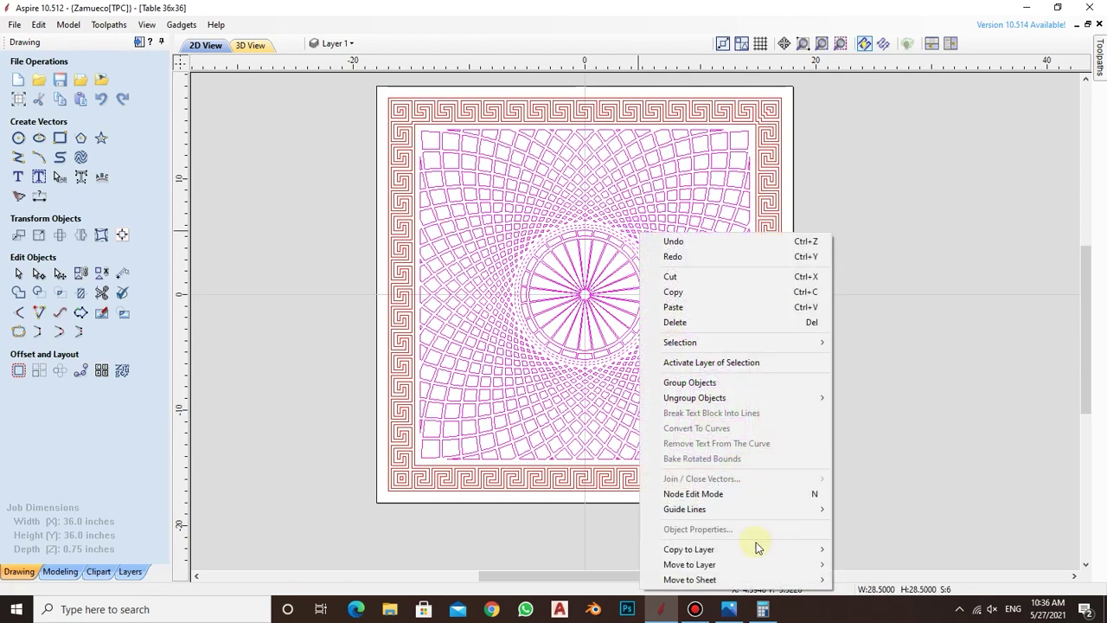
left_click(843, 564)
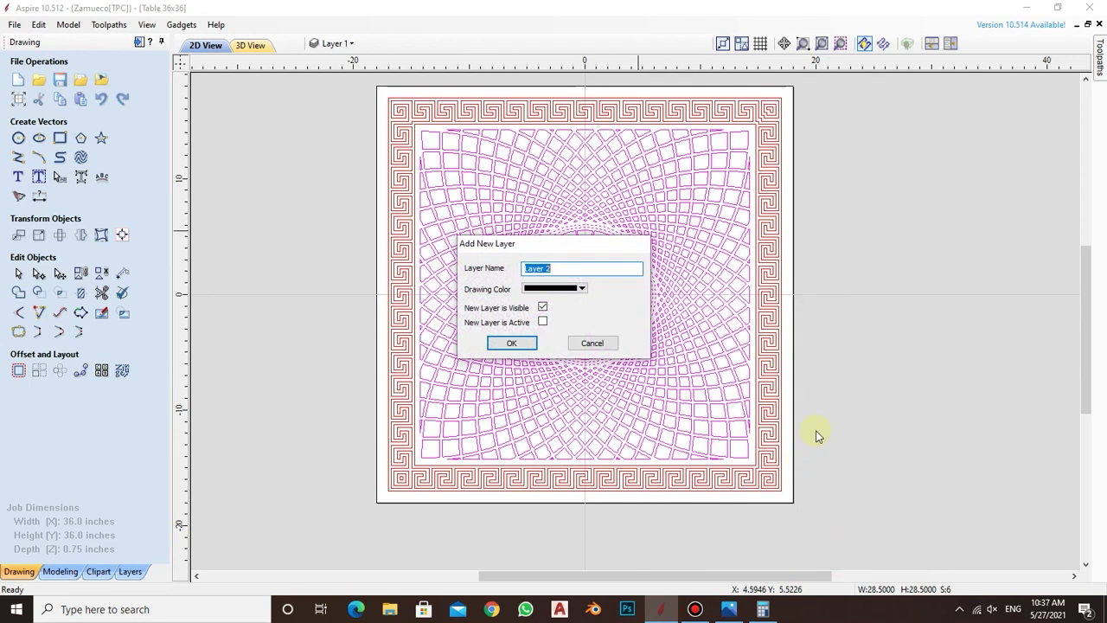
type("V-Carve")
left_click(582, 288)
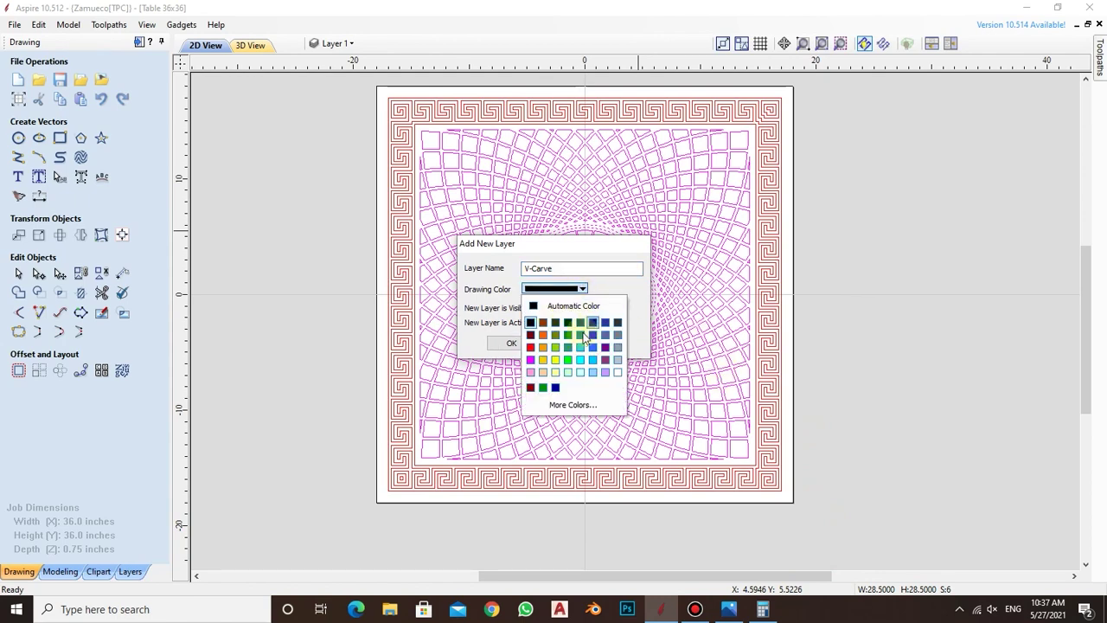
left_click(568, 335)
left_click(513, 352)
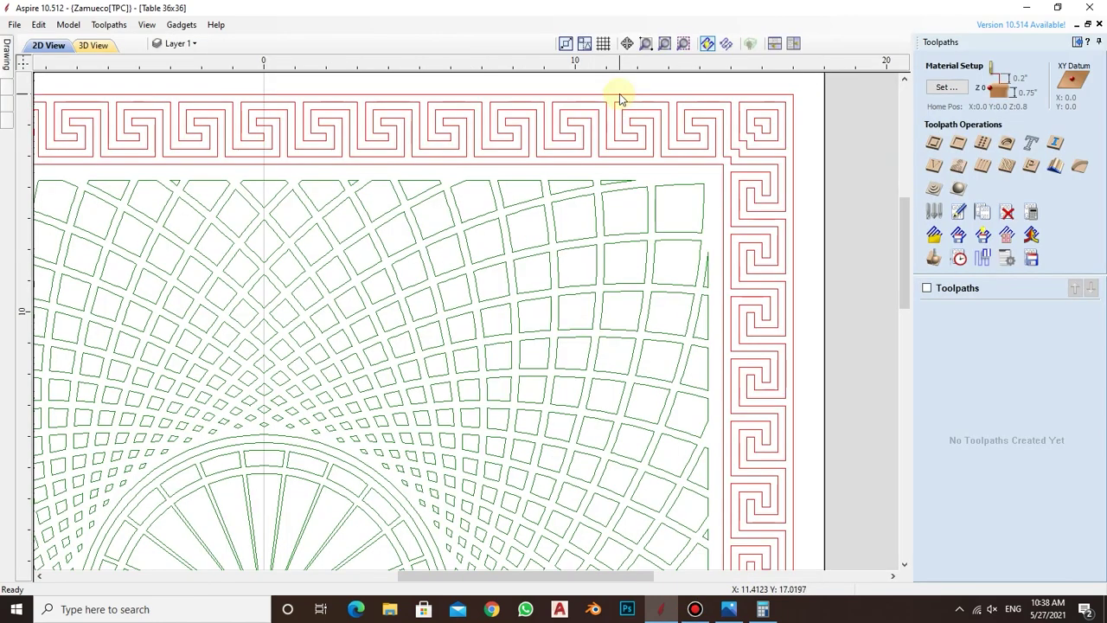
- Start a new Pocket toolpath from the Toolpaths panel
scroll(620, 93, "up", 2)
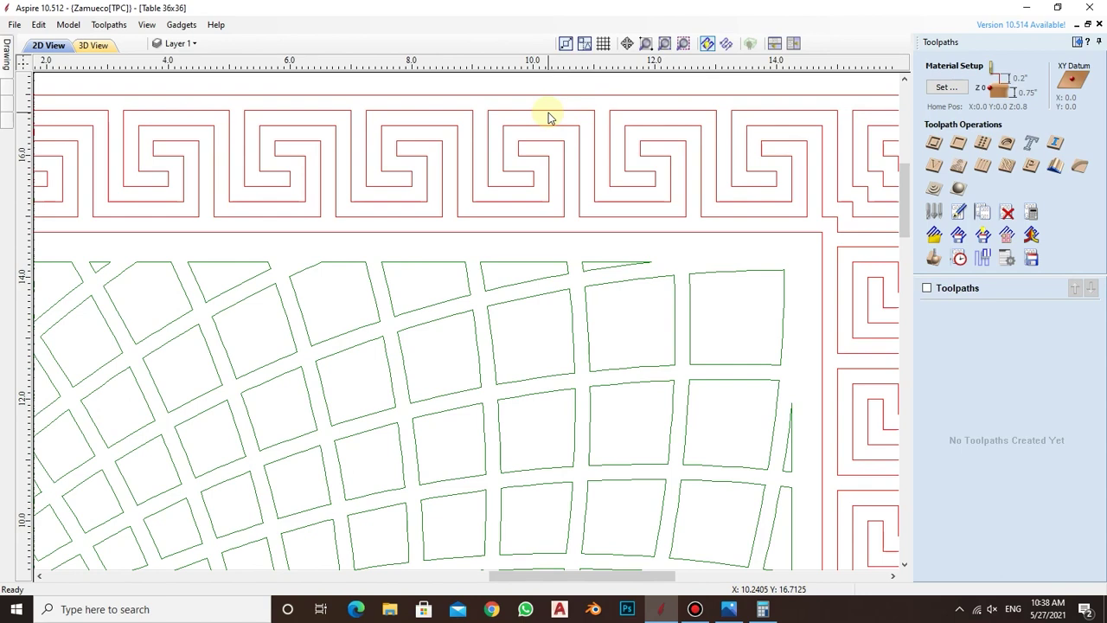
scroll(618, 121, "down", 1)
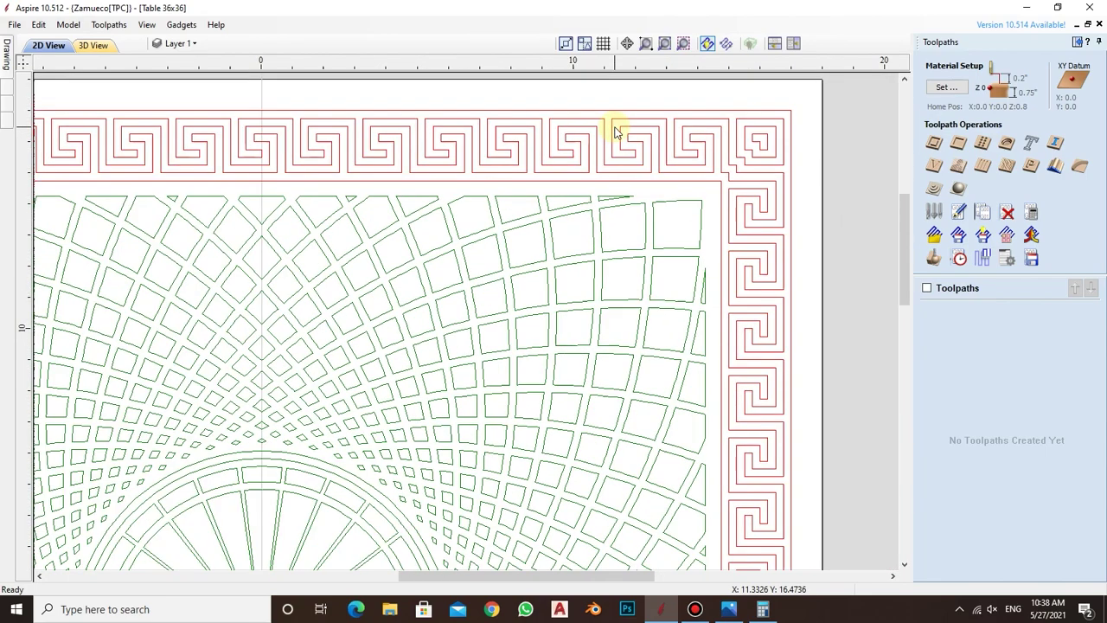
scroll(618, 112, "down", 1)
scroll(684, 143, "down", 1)
scroll(683, 154, "down", 1)
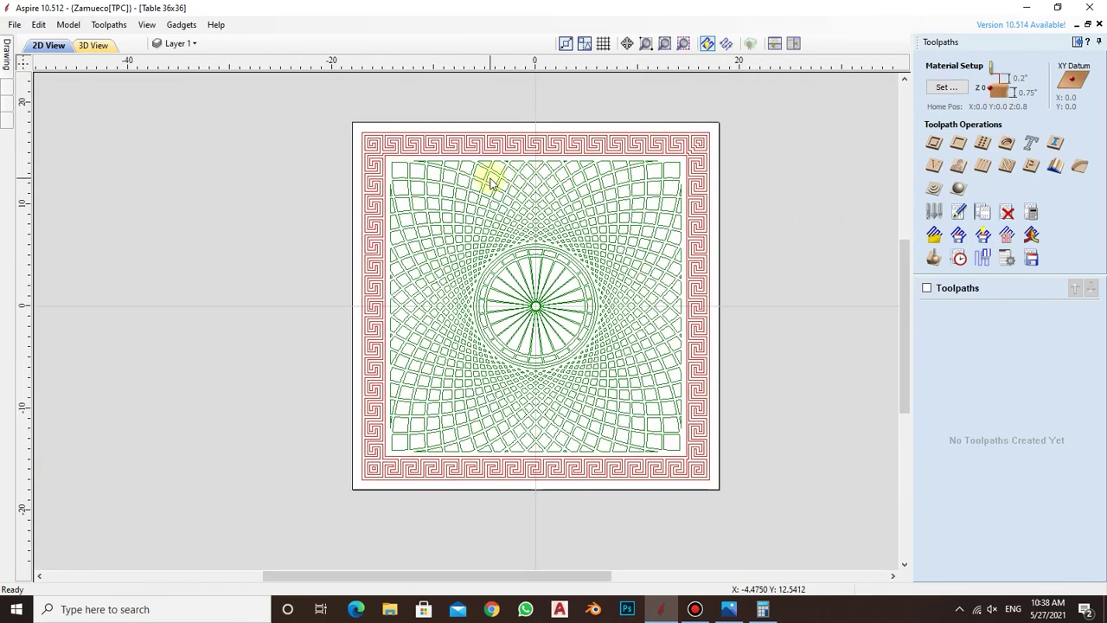
scroll(545, 197, "down", 1)
scroll(562, 225, "down", 1)
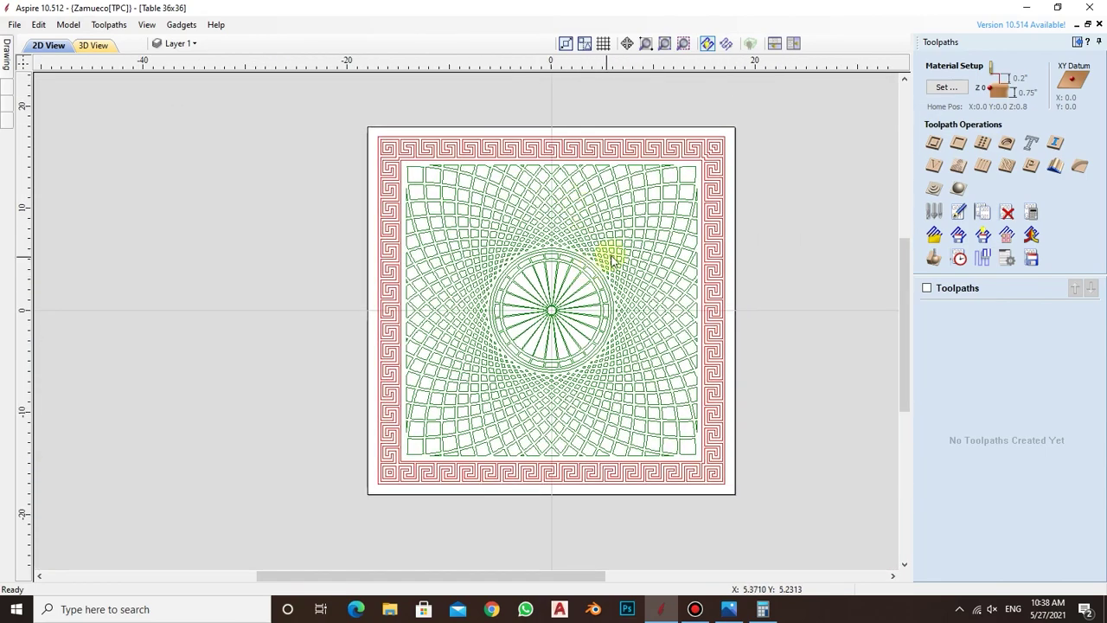
left_click(958, 149)
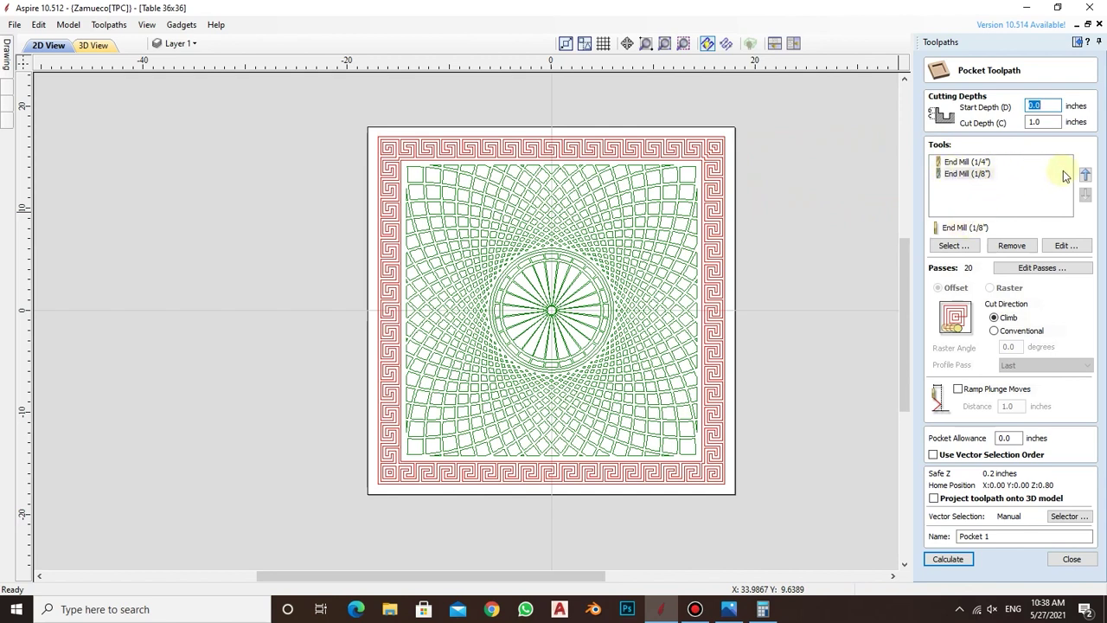
- Remove both the 1/8-inch and 1/4-inch end mills, then bring up the Tool Database
left_click(968, 162)
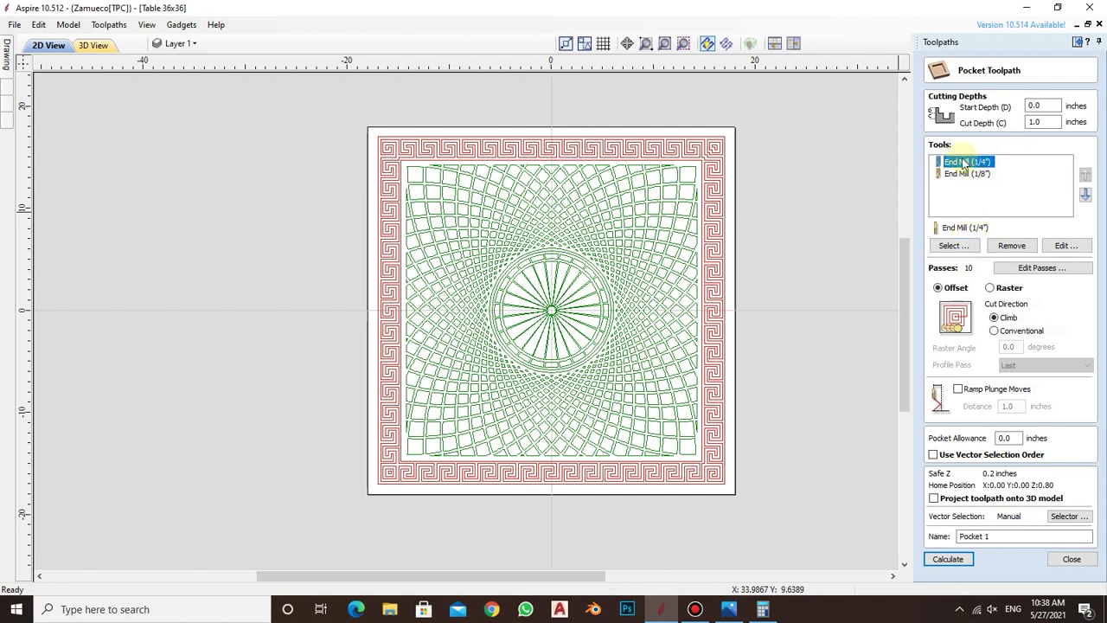
left_click(969, 175)
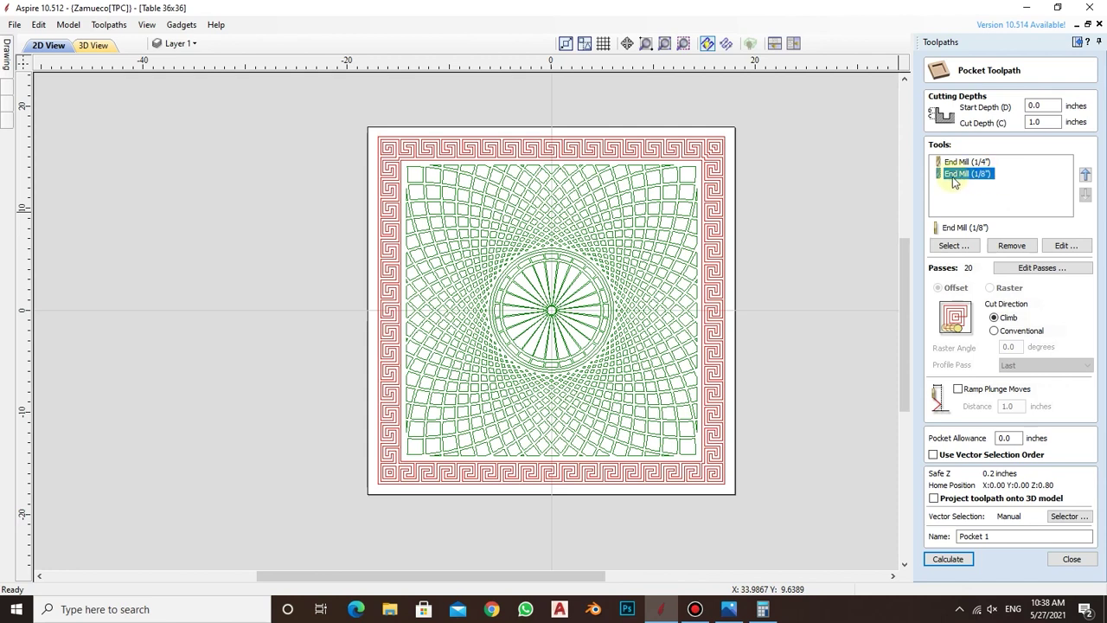
left_click(1012, 247)
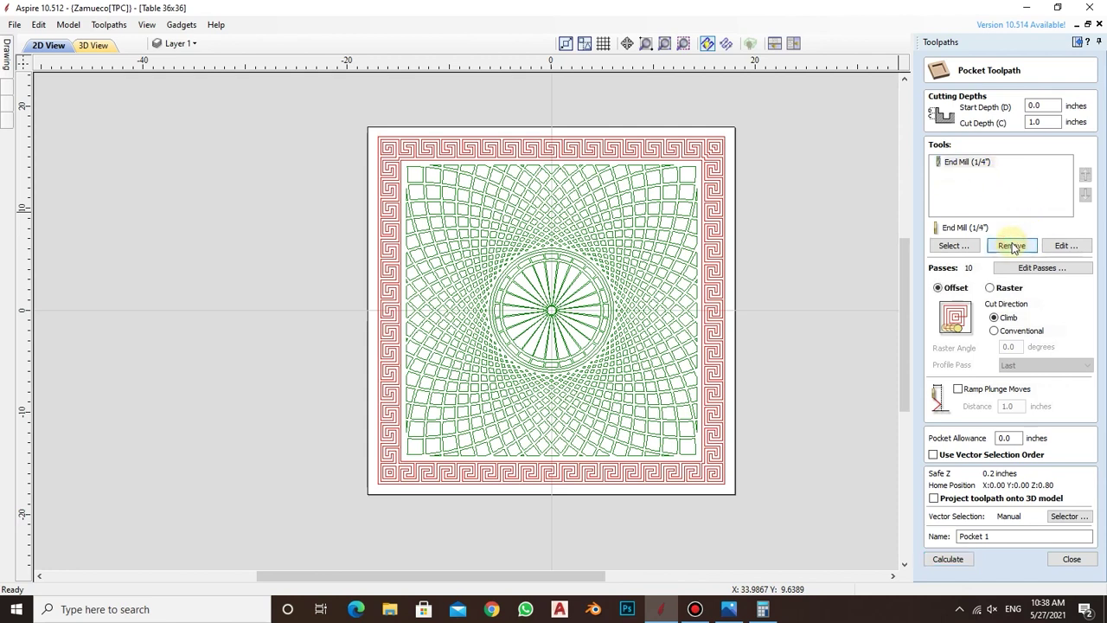
left_click(1012, 246)
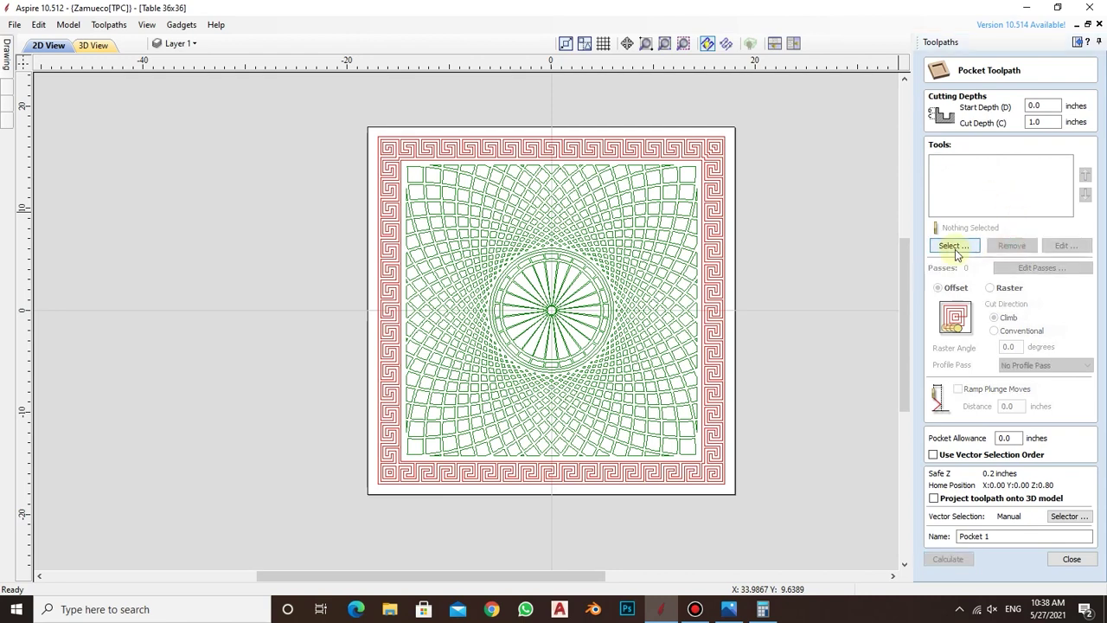
left_click(955, 246)
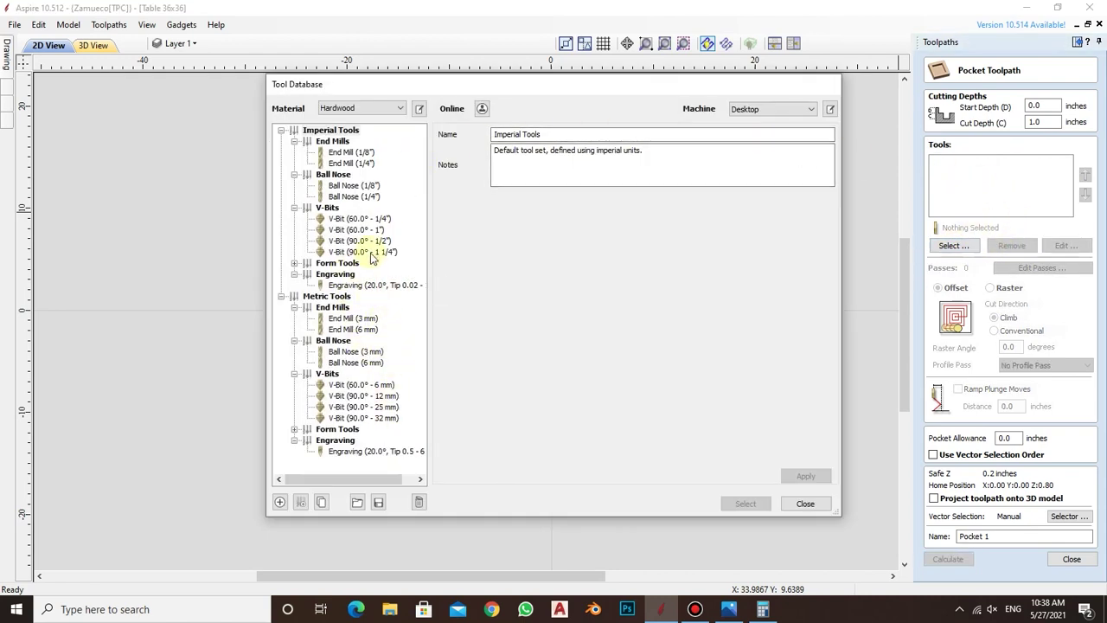
- Duplicate the metric End Mill (3 mm) and select its diameter to change it to 5 mm
left_click(294, 141)
left_click(281, 131)
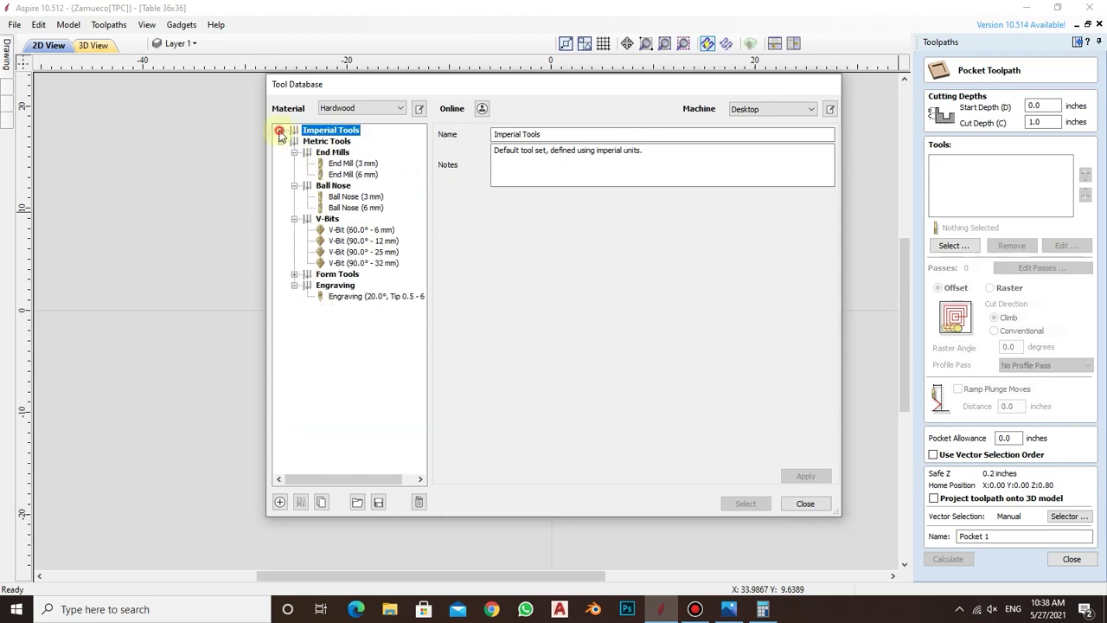
left_click(316, 141)
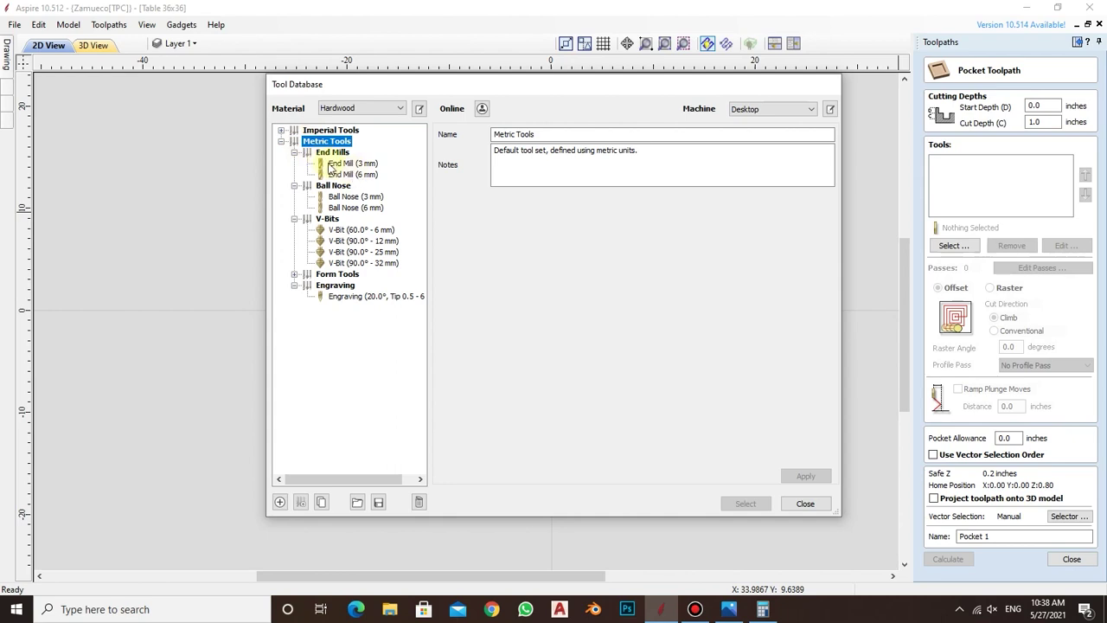
left_click(353, 165)
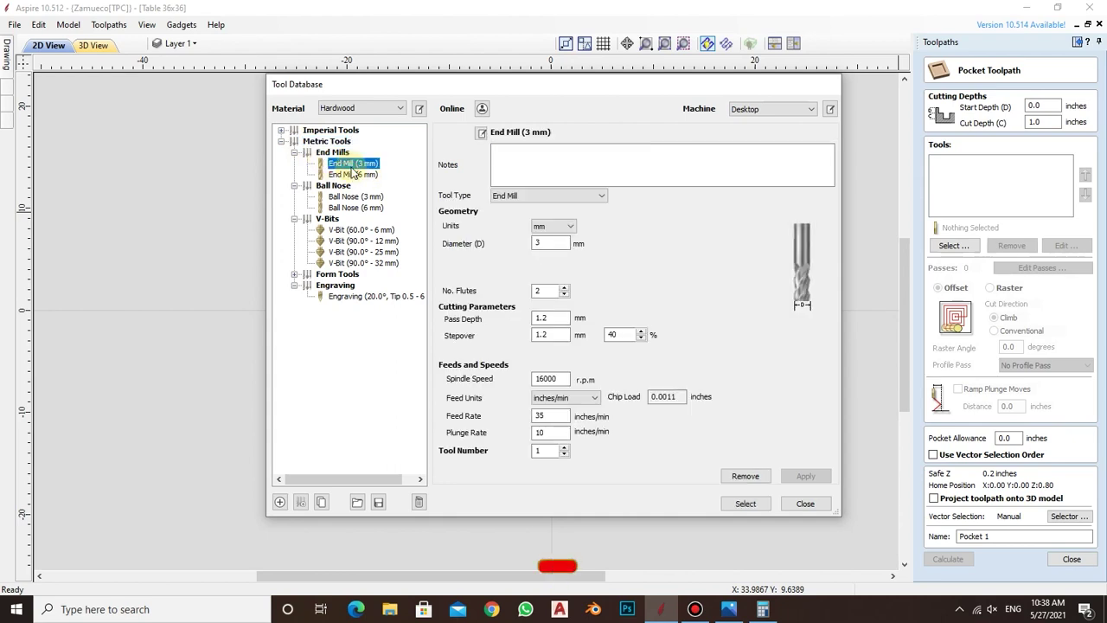
left_click(322, 503)
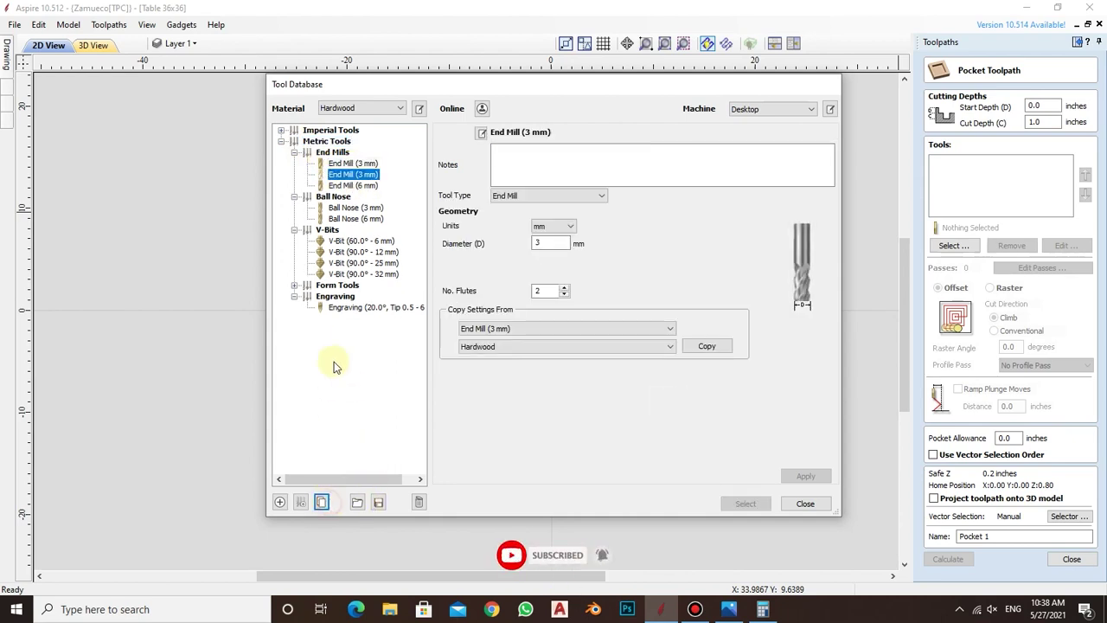
double_click(531, 244)
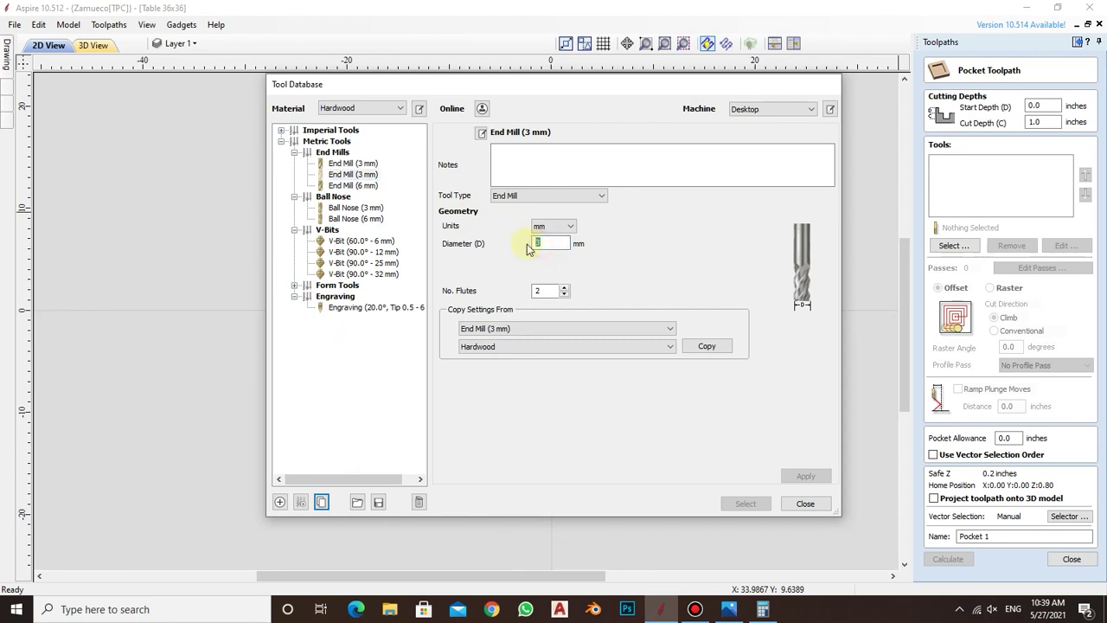
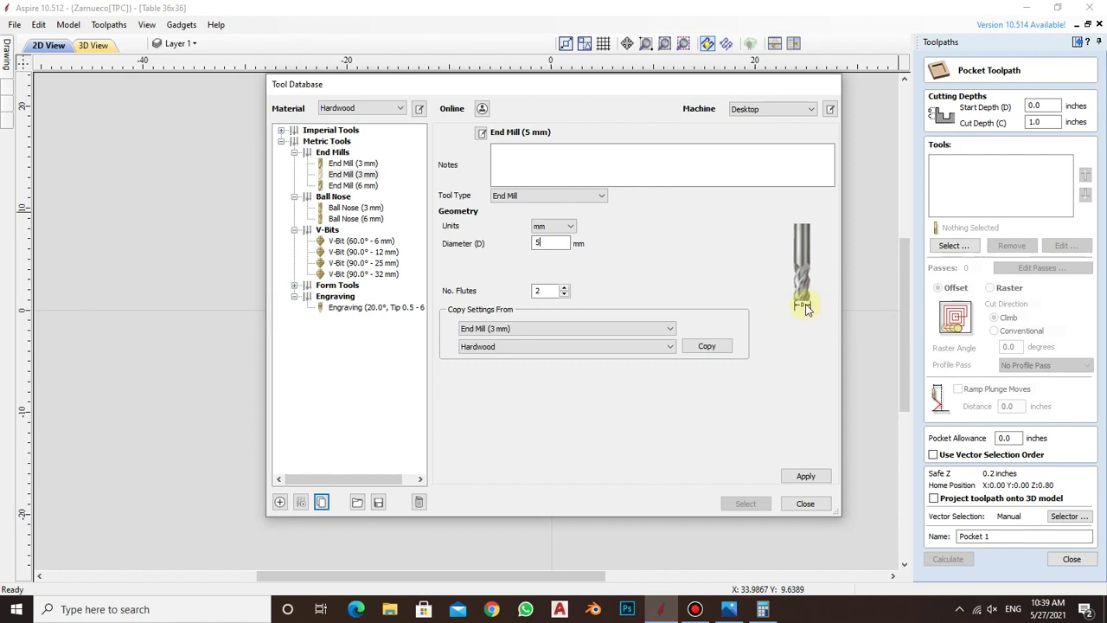
- Give the End Mill (5 mm) a 5 mm pass depth and 40% stepover, and assign it to the pocket toolpath
left_click(668, 333)
left_click(666, 331)
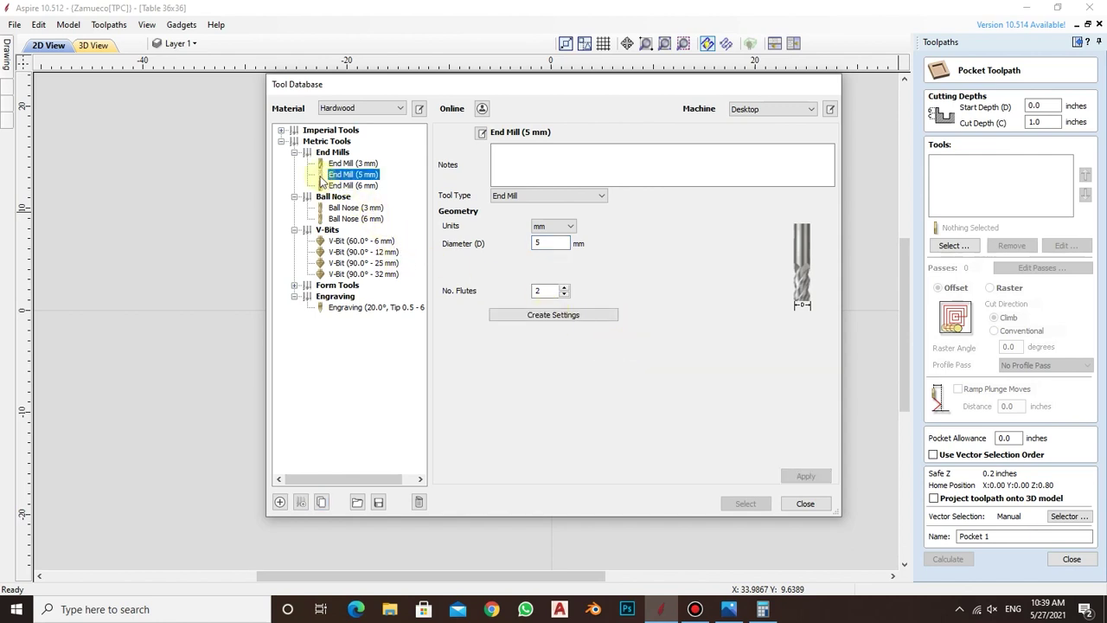
left_click(575, 319)
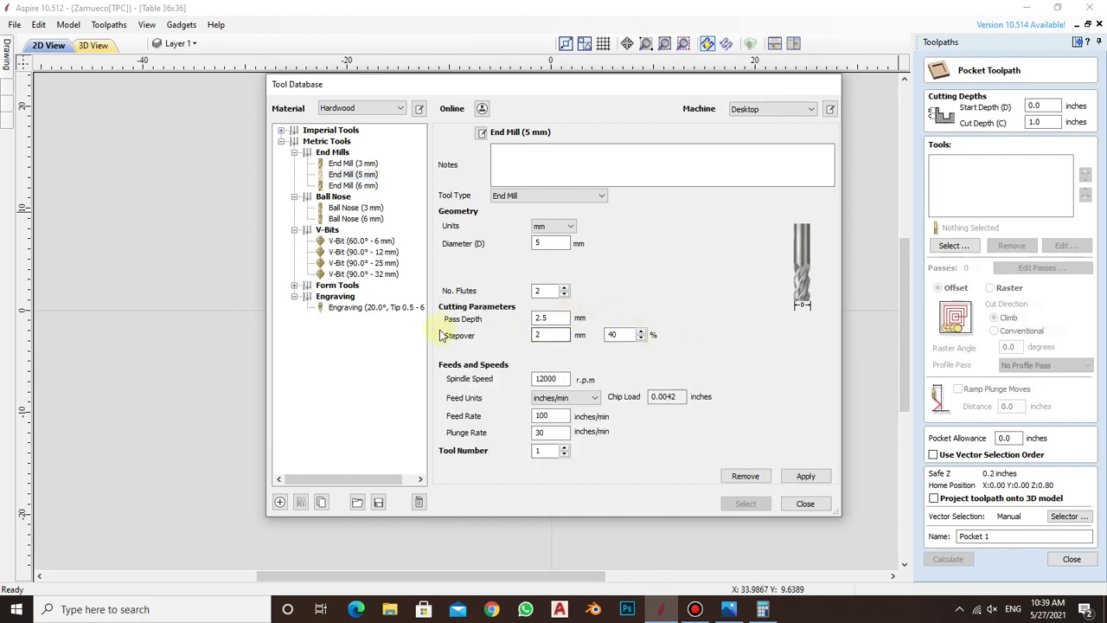
left_click(552, 318)
left_click_drag(553, 318, 522, 320)
key("Tab")
left_click(644, 331)
type("40")
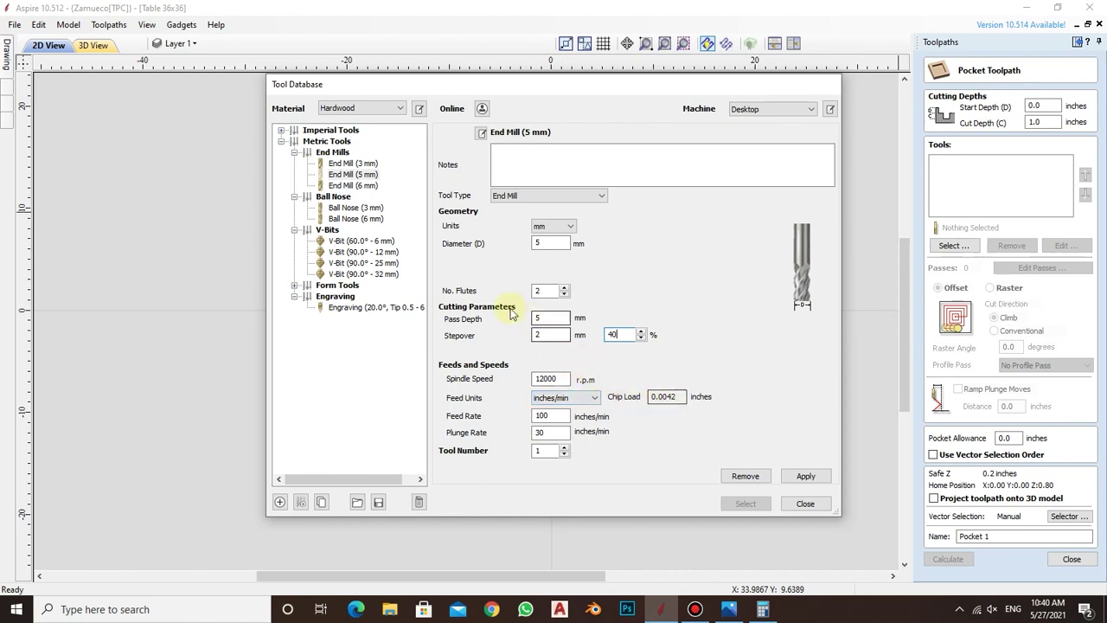
left_click(803, 476)
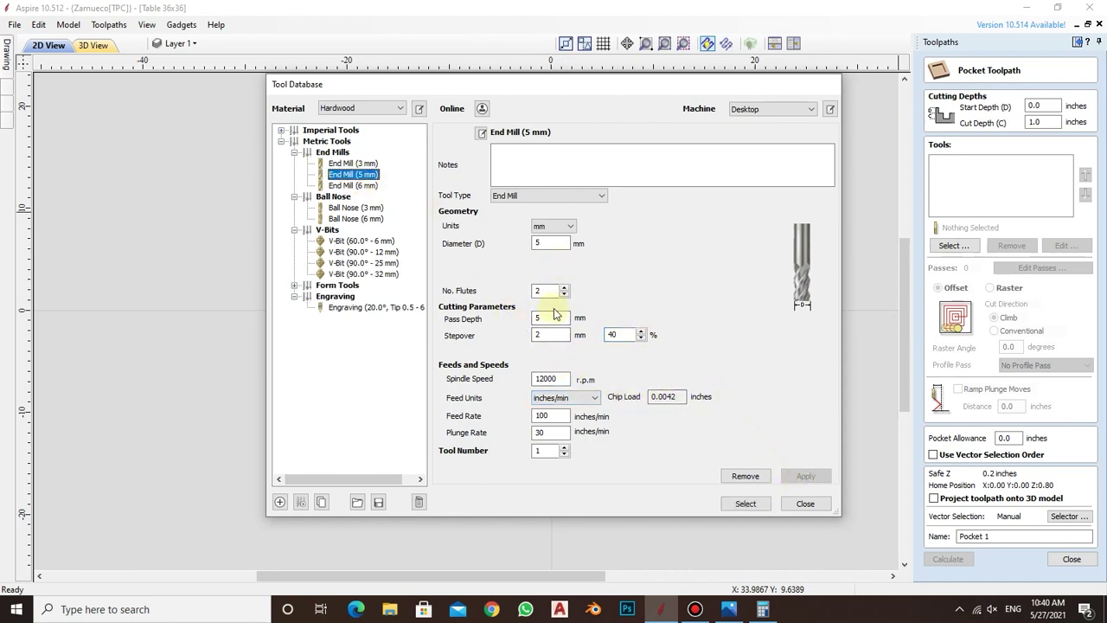
left_click(745, 504)
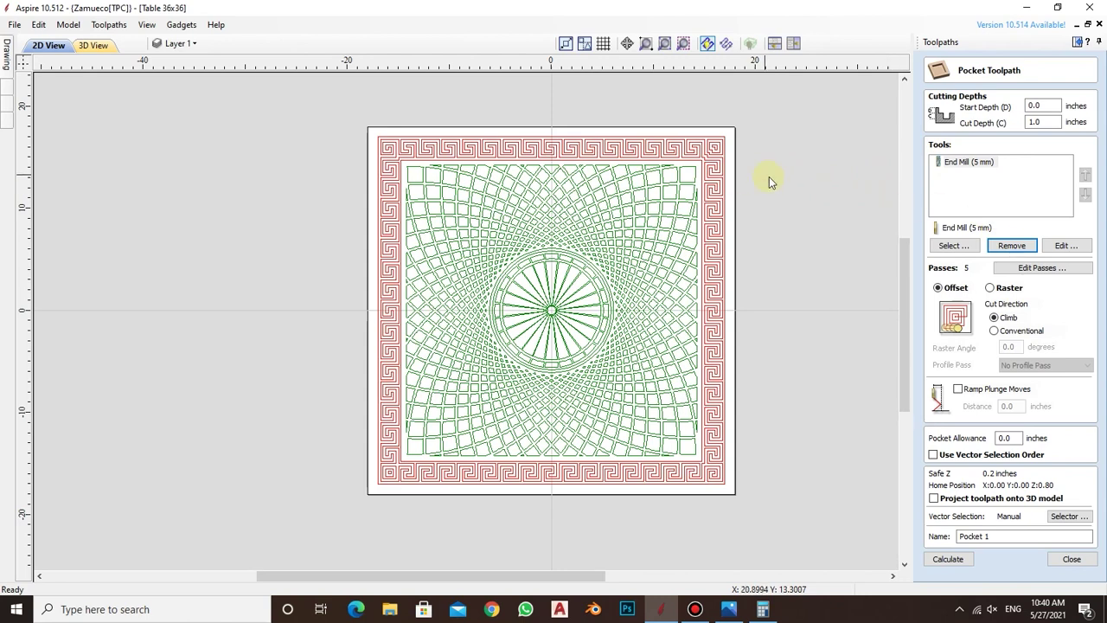
- Select the 68 closed DESIGN-layer vectors and calculate, triggering the 0.750 material-thickness warning
left_click(1066, 517)
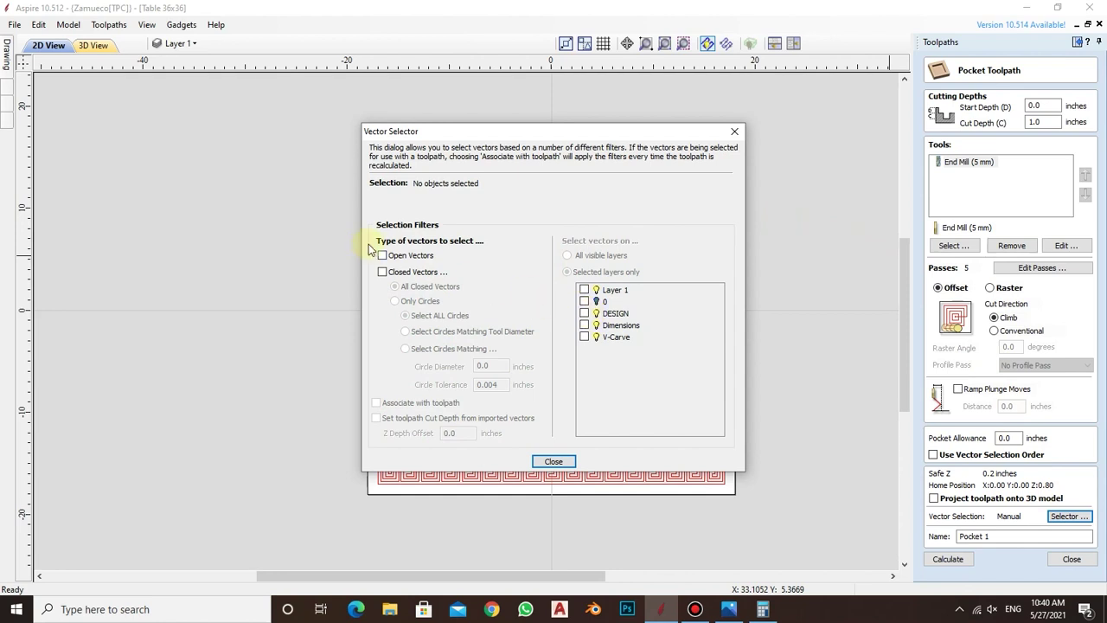
left_click(382, 273)
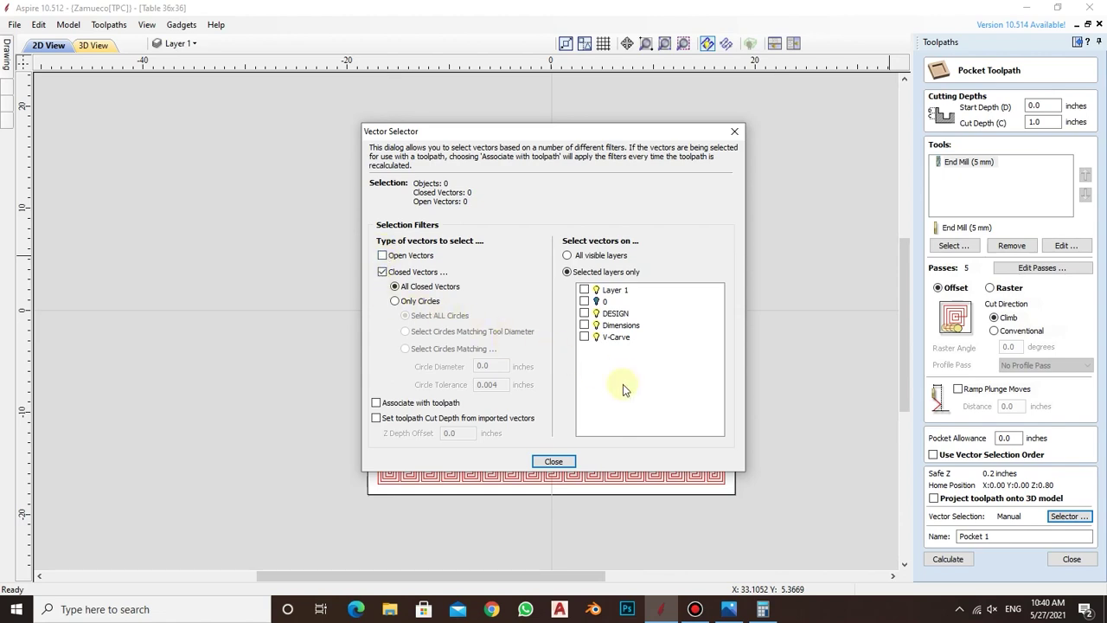
left_click(554, 461)
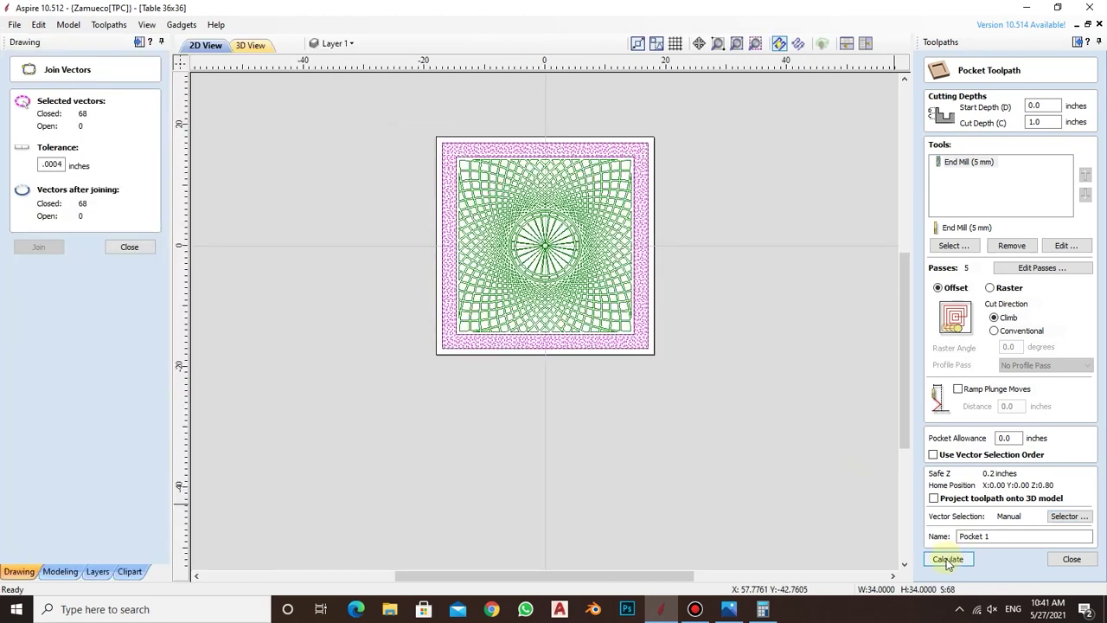
left_click(947, 559)
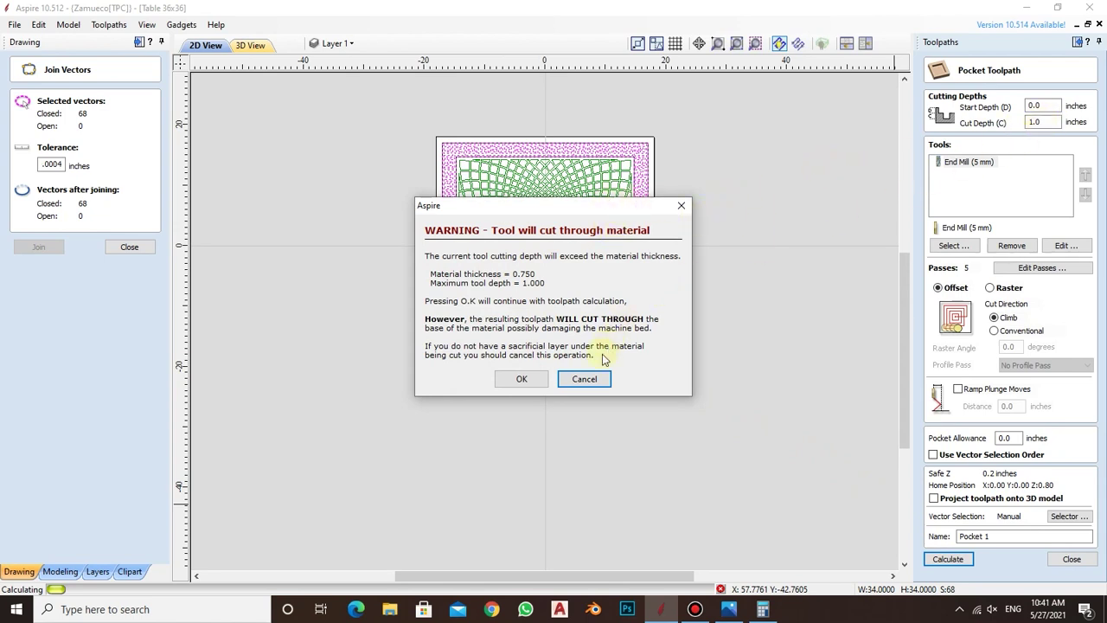
- Dismiss the warning and set the pocket cut depth to 0.125 with Offset clearing
left_click(584, 379)
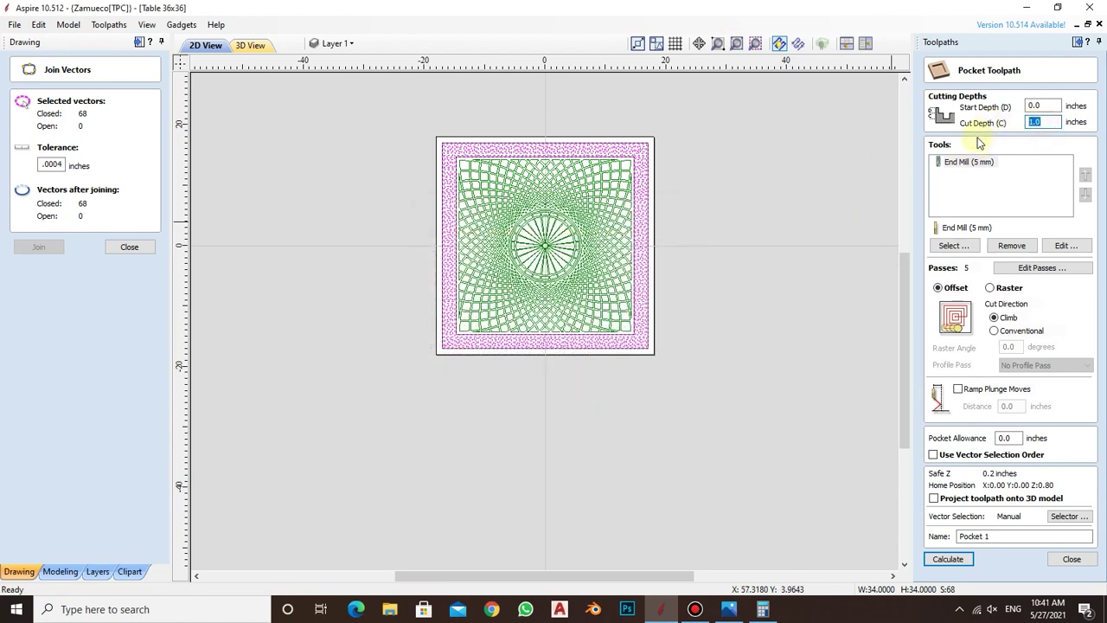
type(".125")
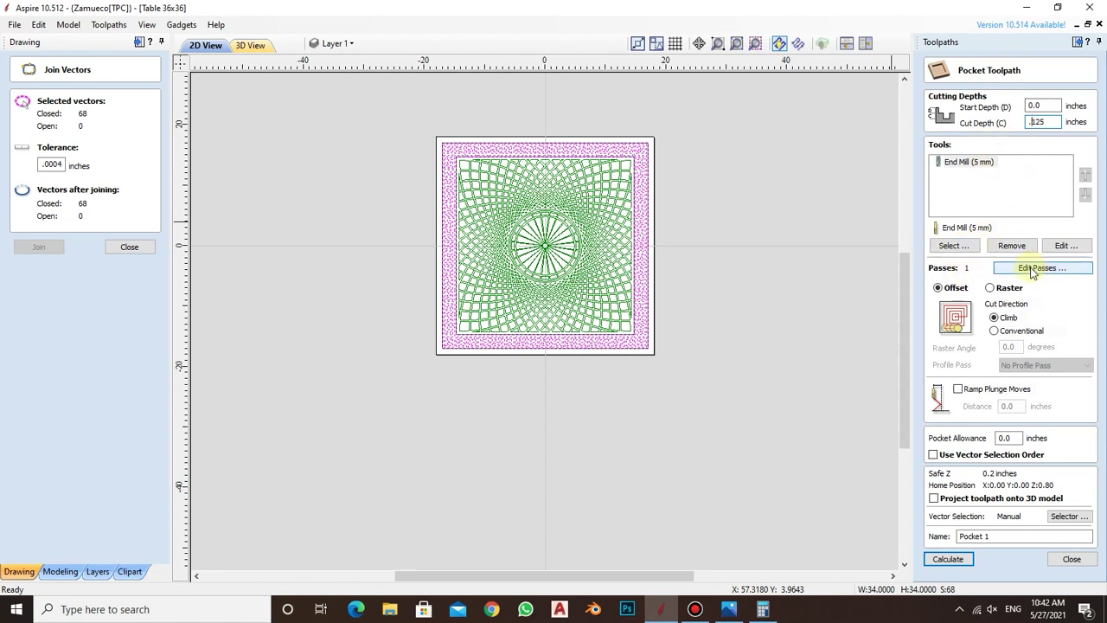
left_click(990, 287)
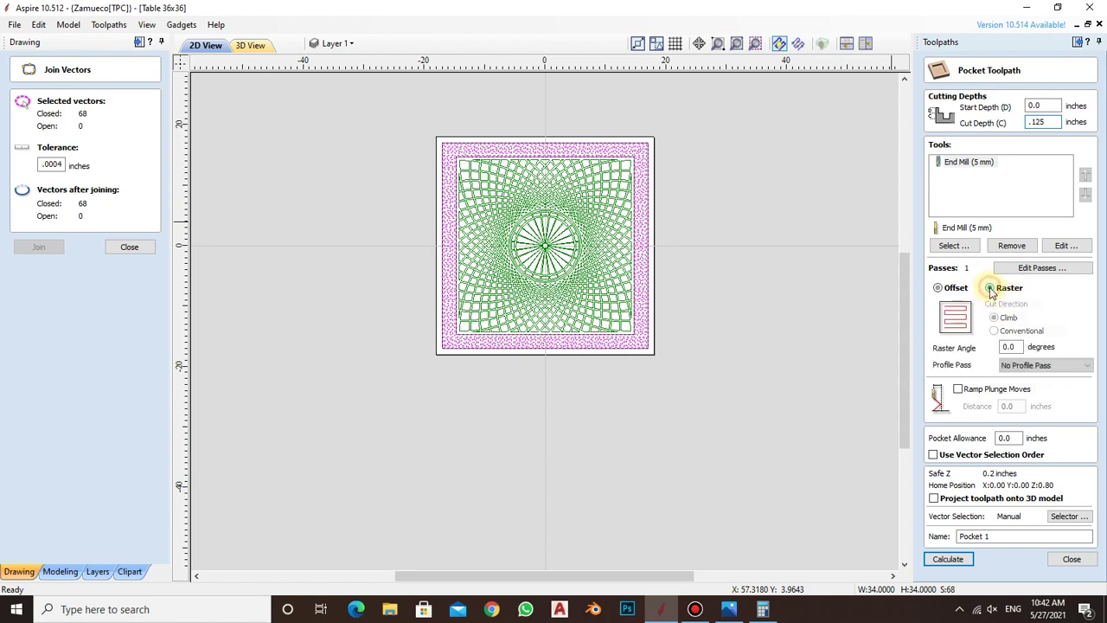
left_click(939, 288)
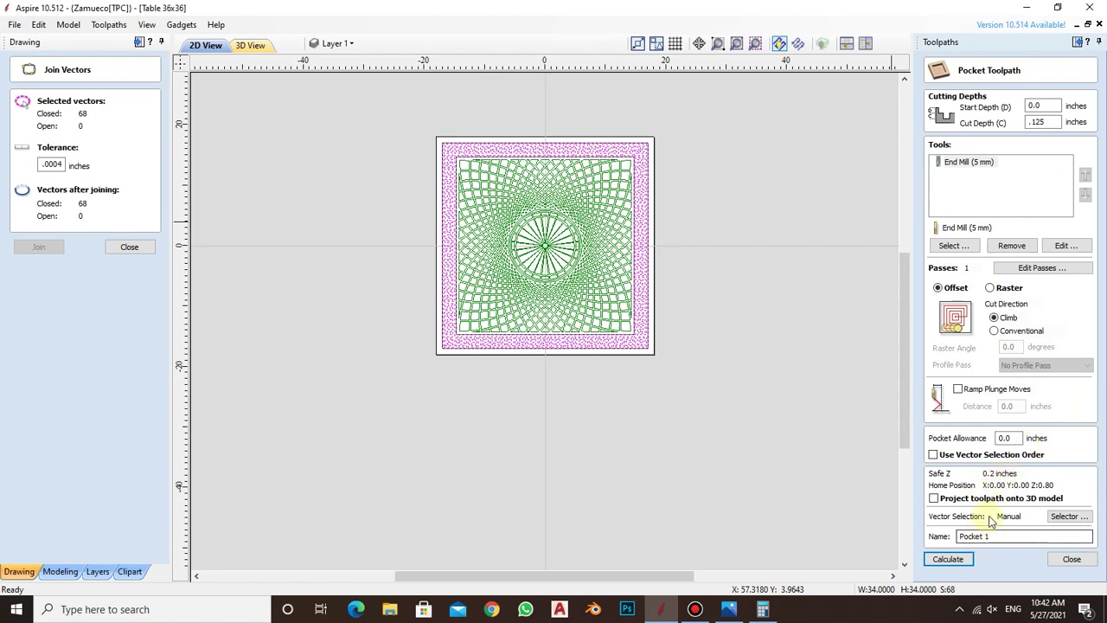
- Reselect the closed design vectors and calculate Pocket 1
left_click(1068, 517)
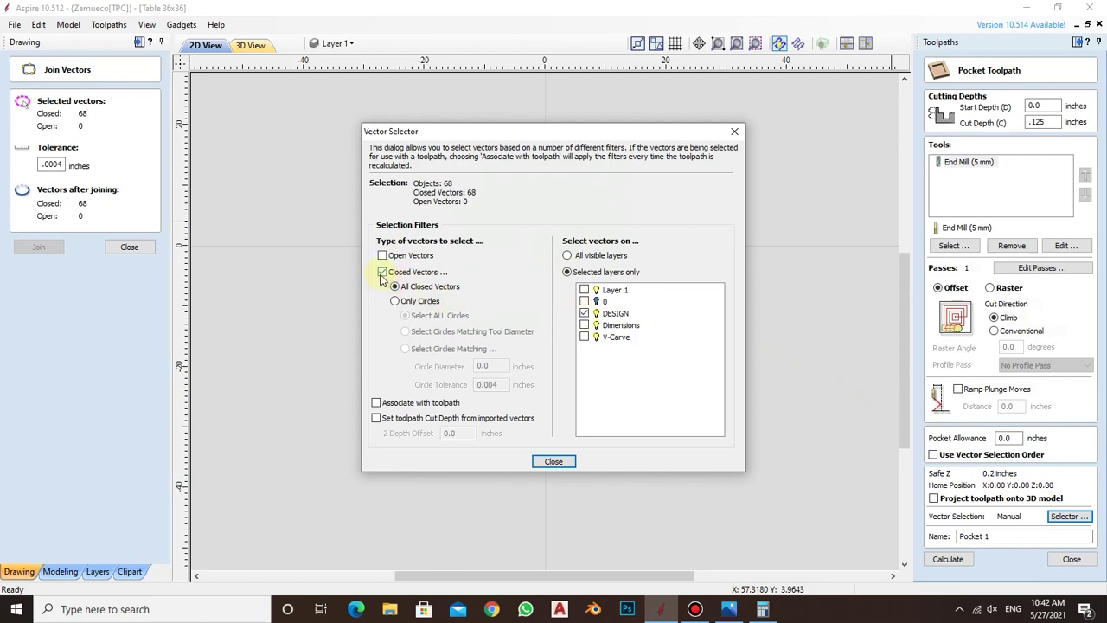
left_click(543, 461)
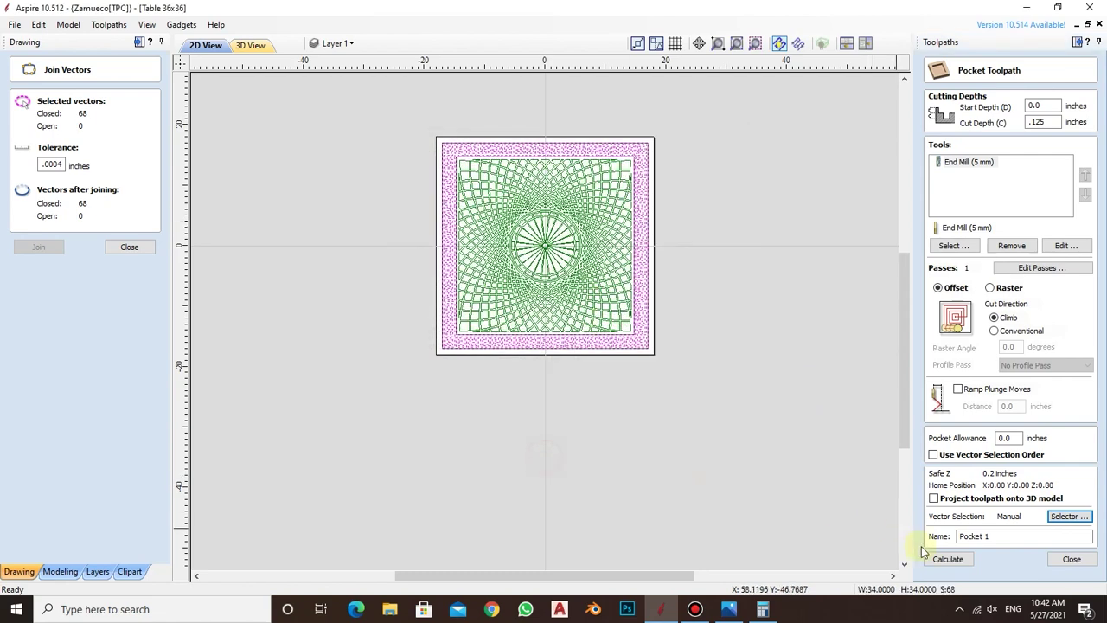
left_click(947, 559)
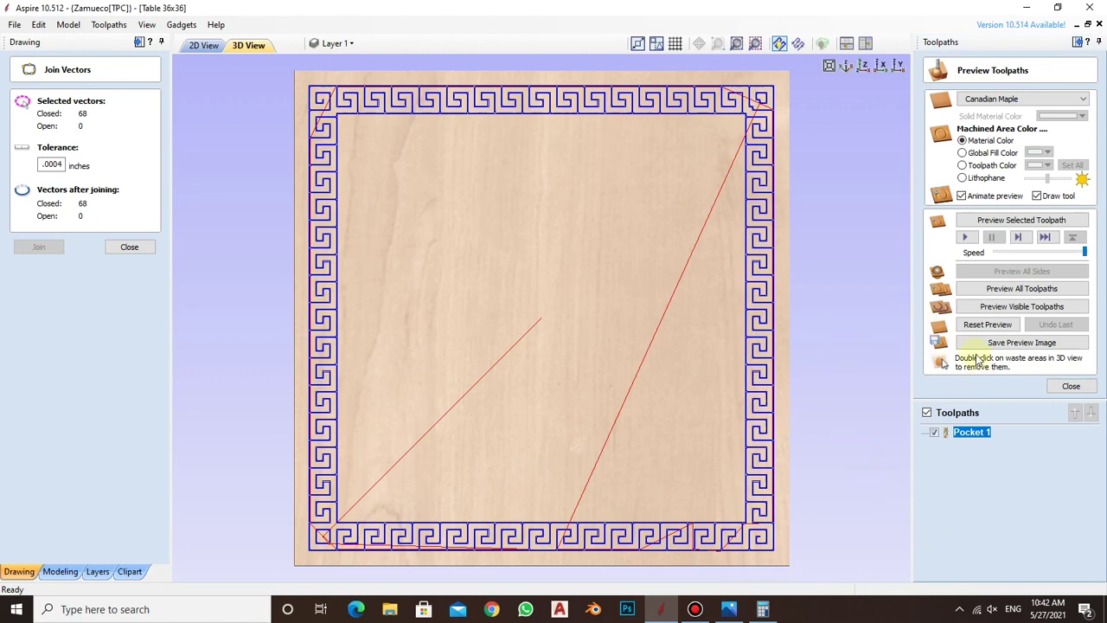
- Run the Pocket 1 carving simulation, adjusting the simulation speed
left_click(1063, 252)
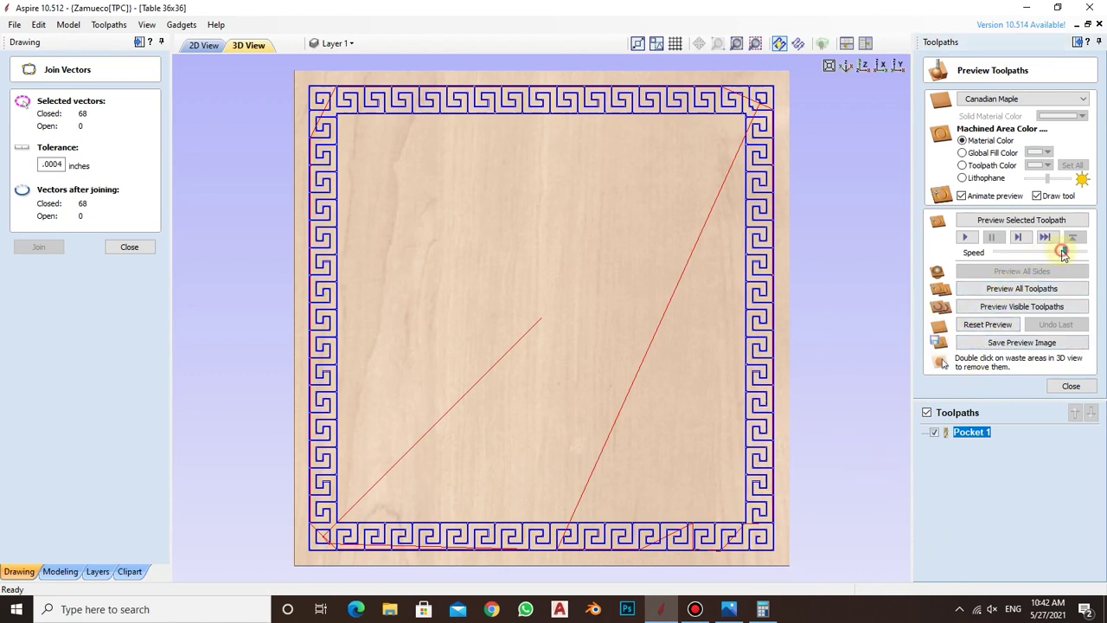
left_click_drag(1063, 252, 1055, 253)
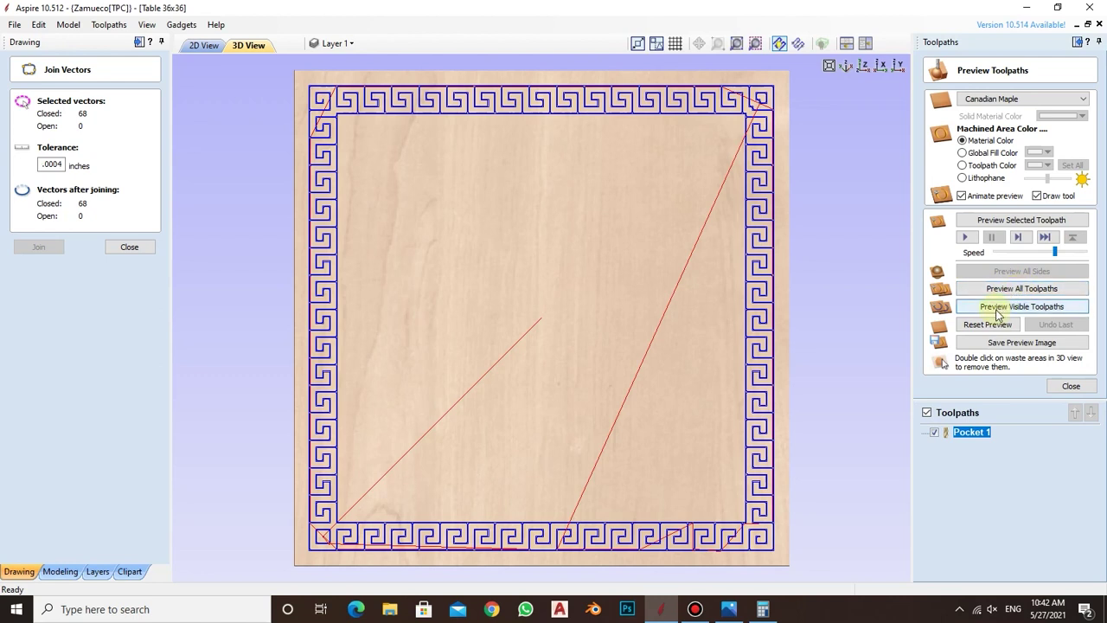
left_click(1002, 312)
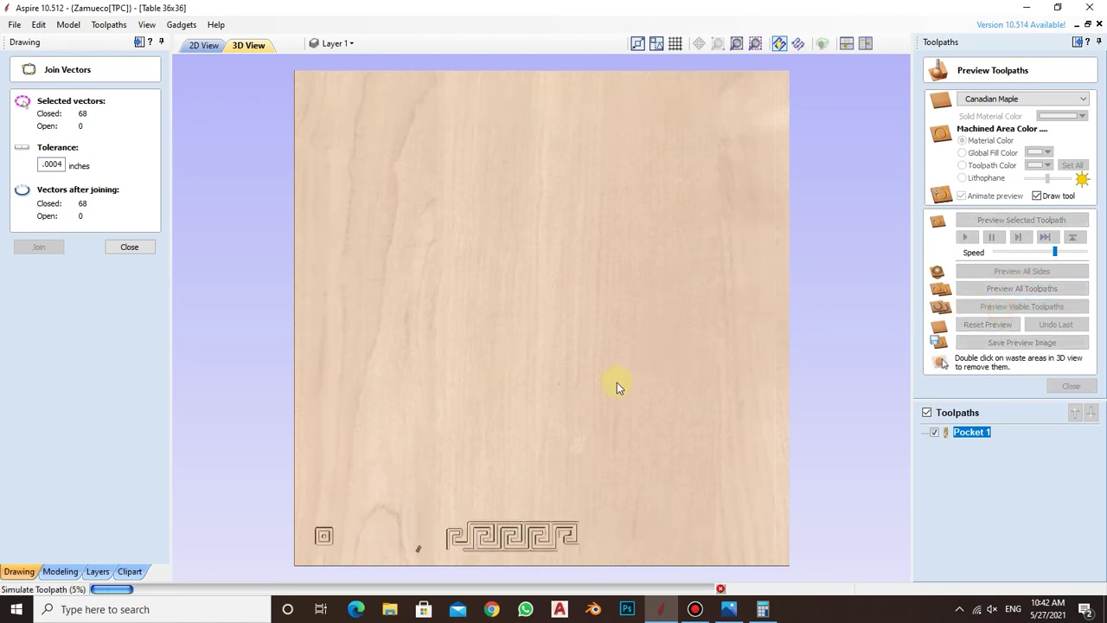
left_click_drag(1054, 252, 1085, 252)
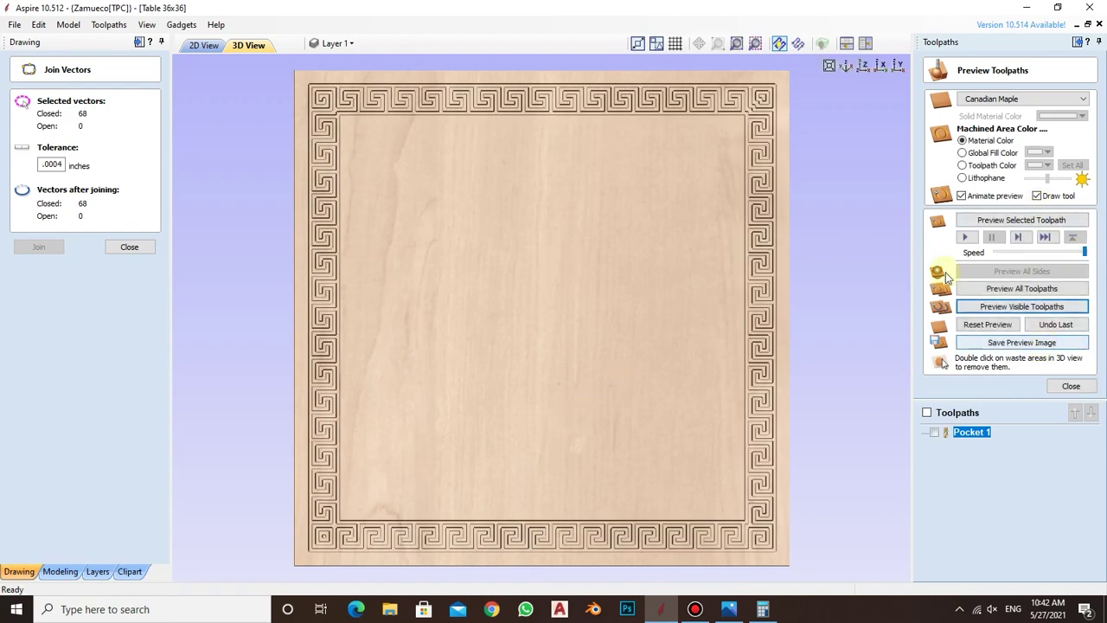
- Orbit and zoom to inspect the carved Greek-key border, then close the preview
mouse_move(692, 225)
left_mouse_down()
mouse_move(644, 132)
mouse_move(358, 469)
left_mouse_up()
scroll(354, 514, "up", 3)
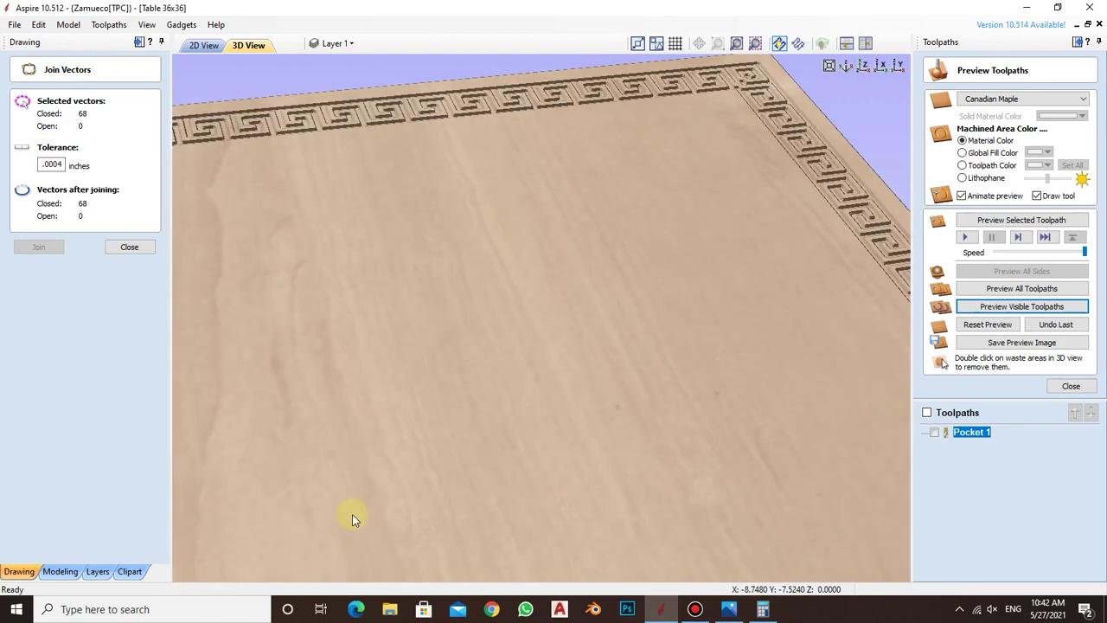
scroll(354, 514, "up", 2)
mouse_move(588, 282)
left_mouse_down()
mouse_move(539, 393)
mouse_move(639, 255)
mouse_move(685, 335)
mouse_move(289, 272)
mouse_move(612, 316)
mouse_move(583, 323)
mouse_move(538, 357)
mouse_move(527, 391)
mouse_move(538, 402)
left_mouse_up()
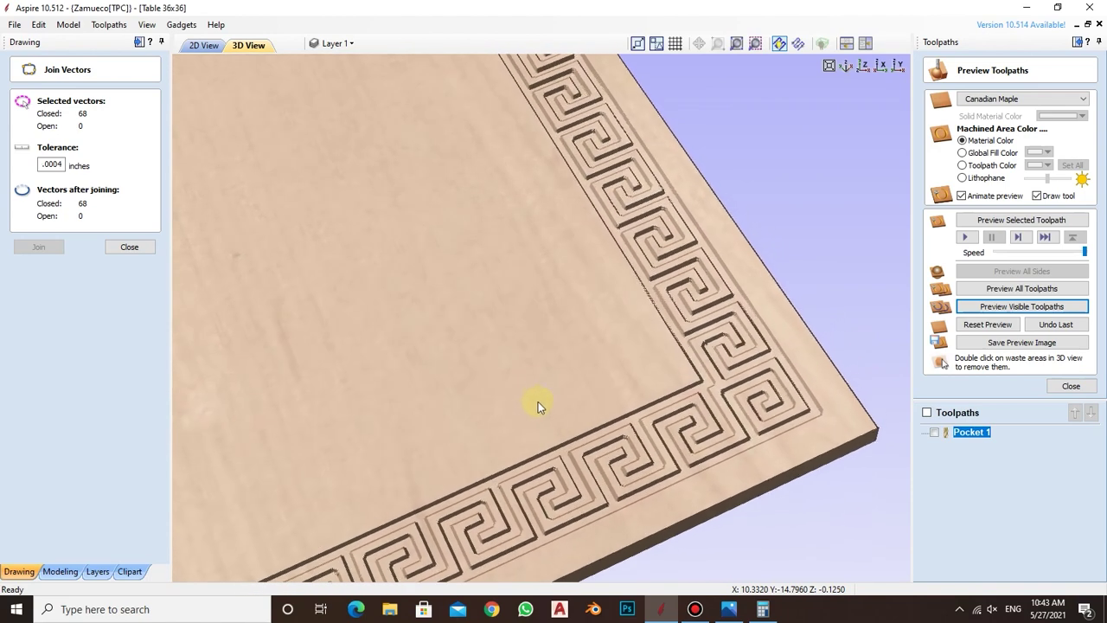
left_click(1070, 386)
scroll(857, 424, "down", 3)
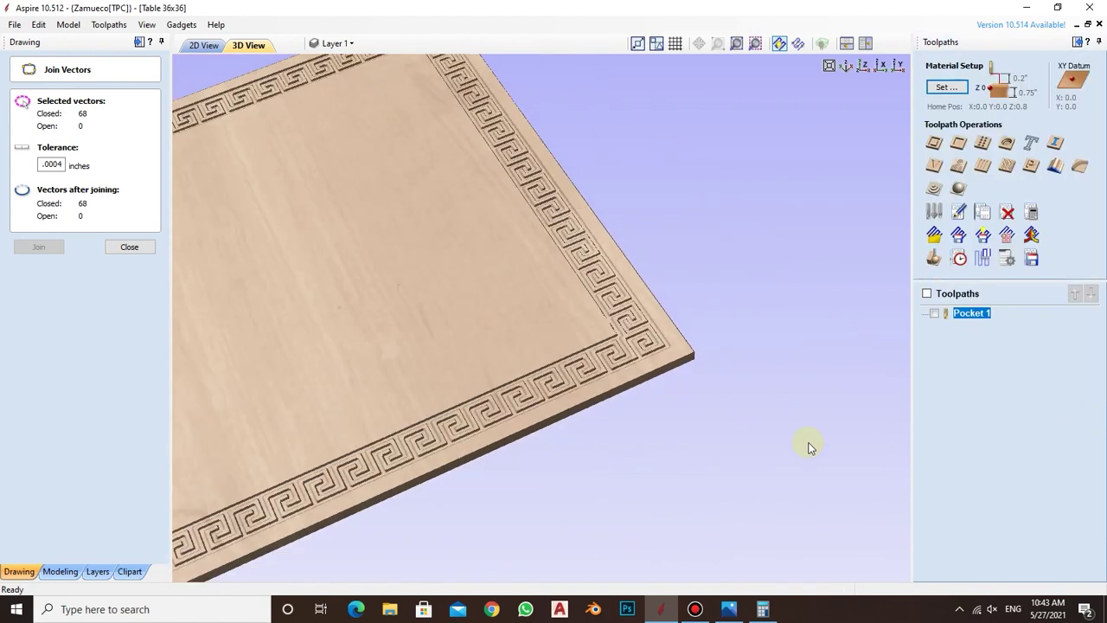
scroll(802, 476, "down", 3)
scroll(275, 251, "up", 1)
- Back in the 2D view, start a new V-Carve 1 toolpath and bring up the Tool Database
left_click(205, 44)
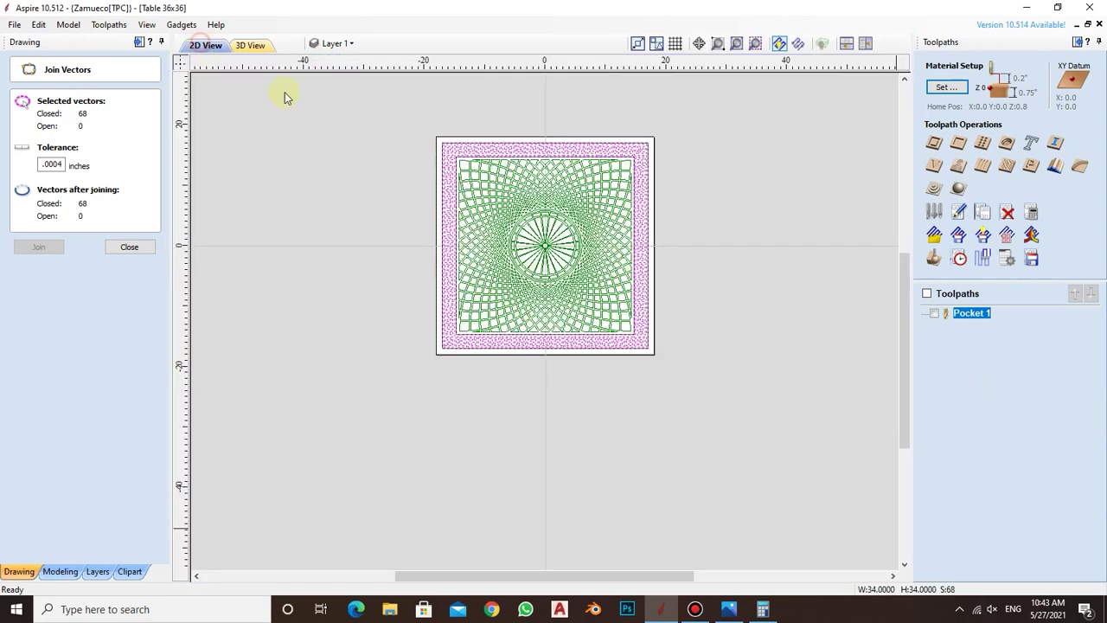
scroll(500, 172, "up", 1)
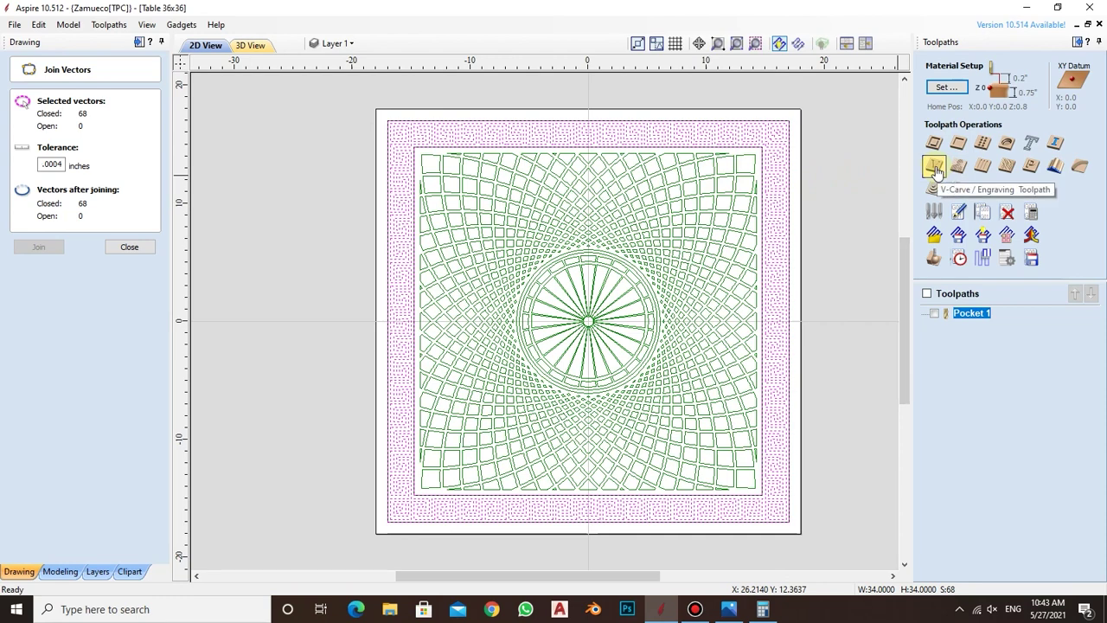
left_click(935, 169)
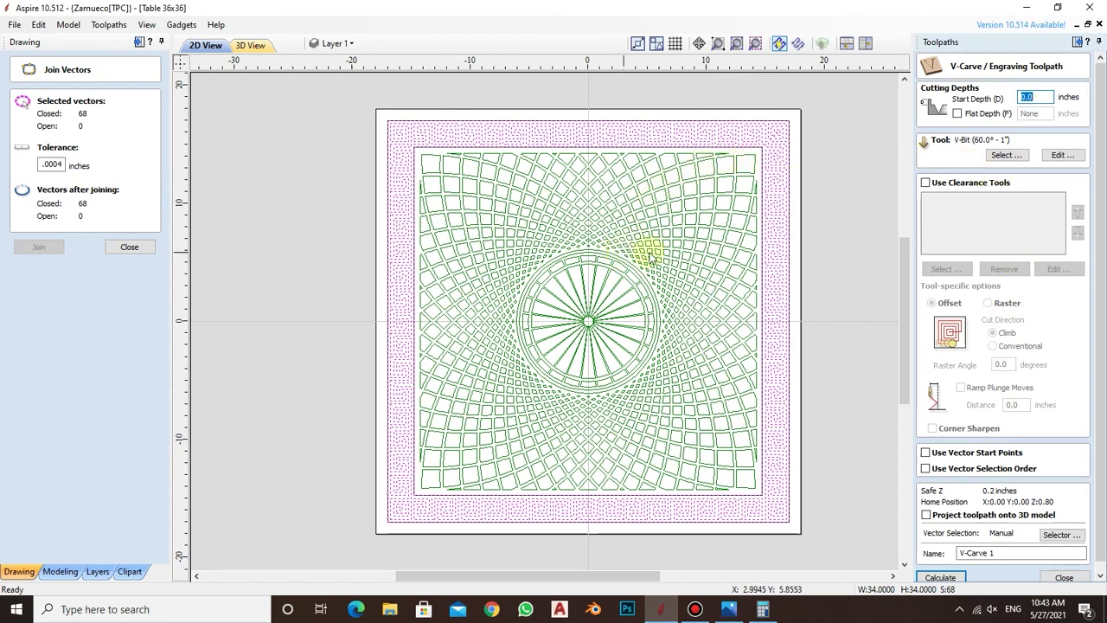
left_click(1006, 155)
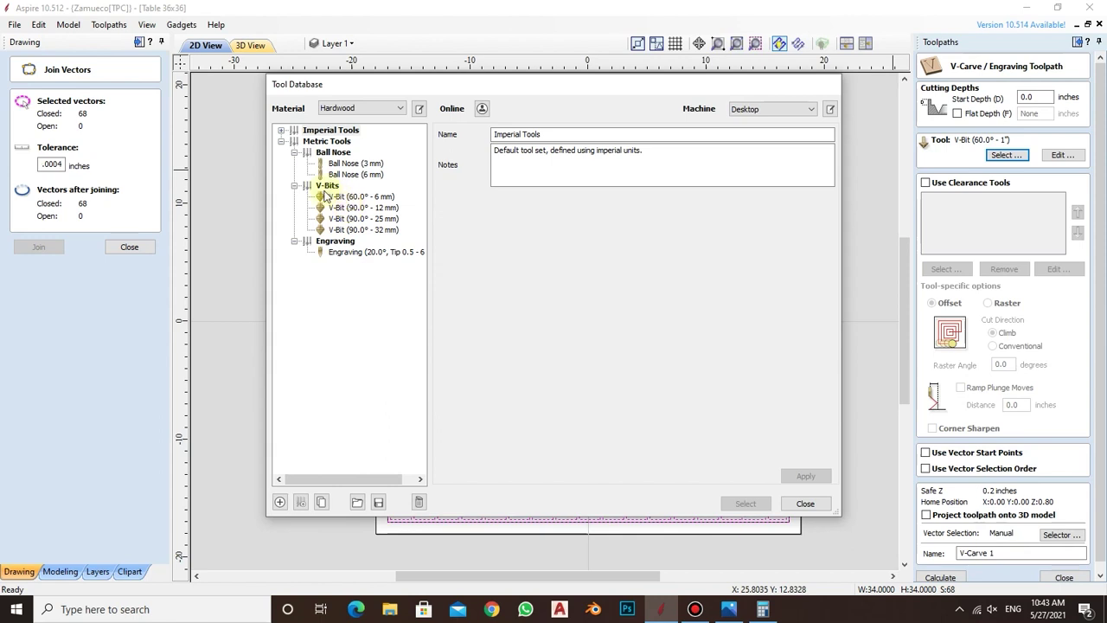
- Choose the V-Bit (90° - 25 mm) as the V-Carve 1 tool
left_click(365, 219)
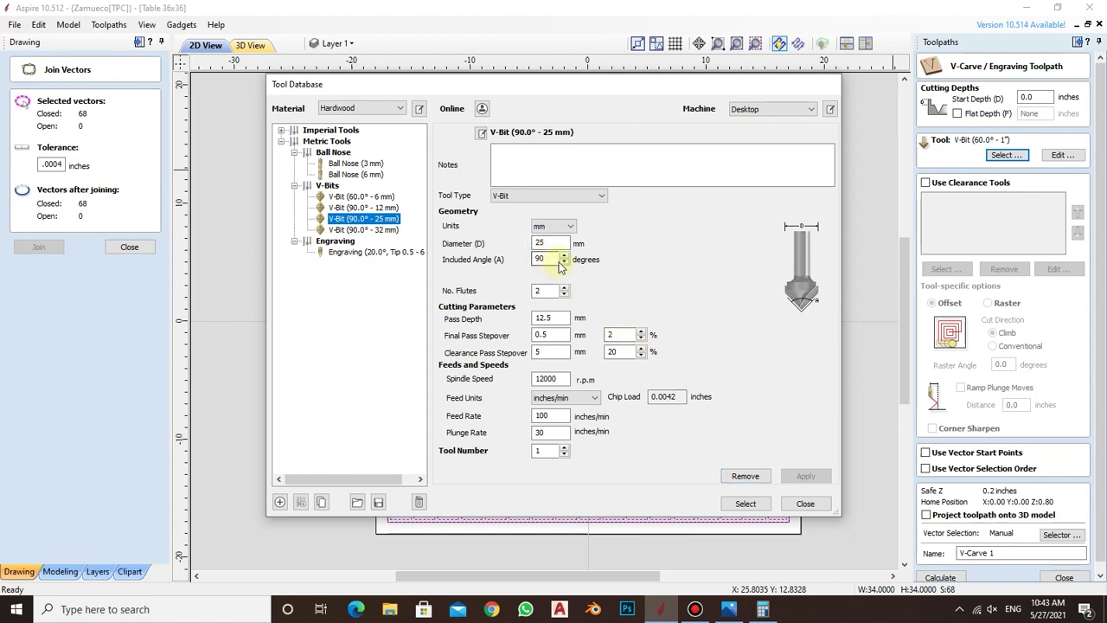
left_click(746, 503)
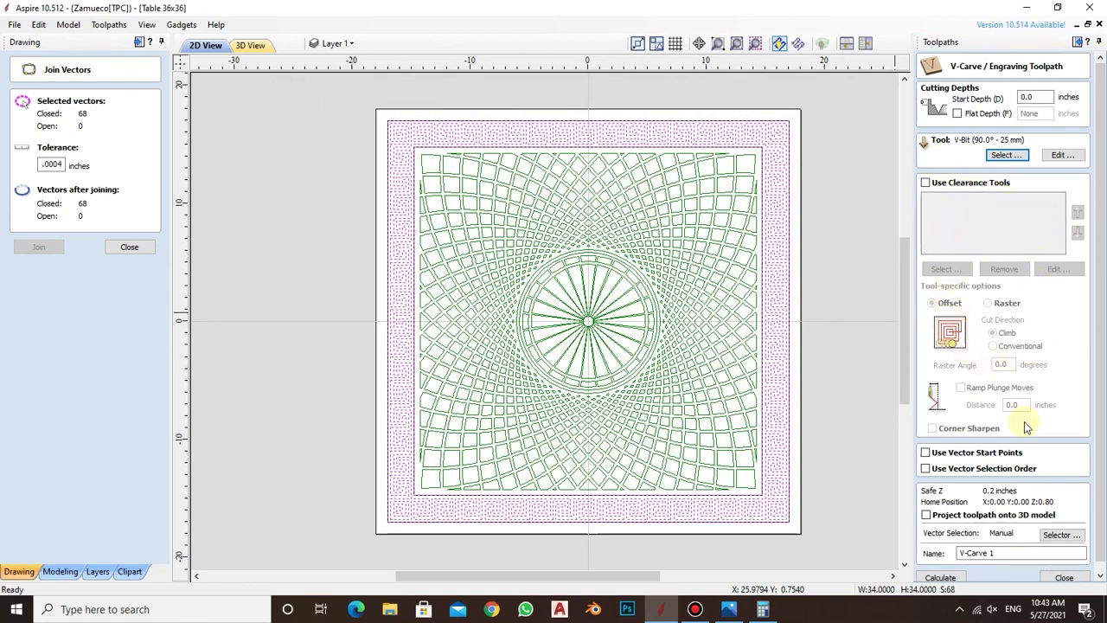
- Select all closed vectors on the V-Carve layer instead of the DESIGN layer
left_click(1044, 537)
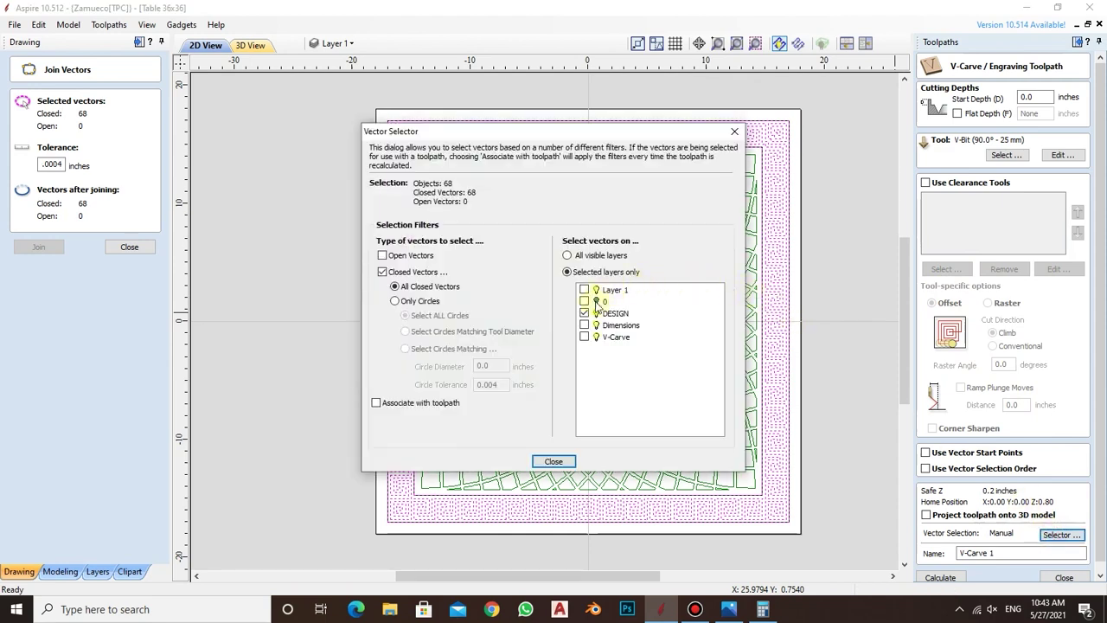
left_click(585, 313)
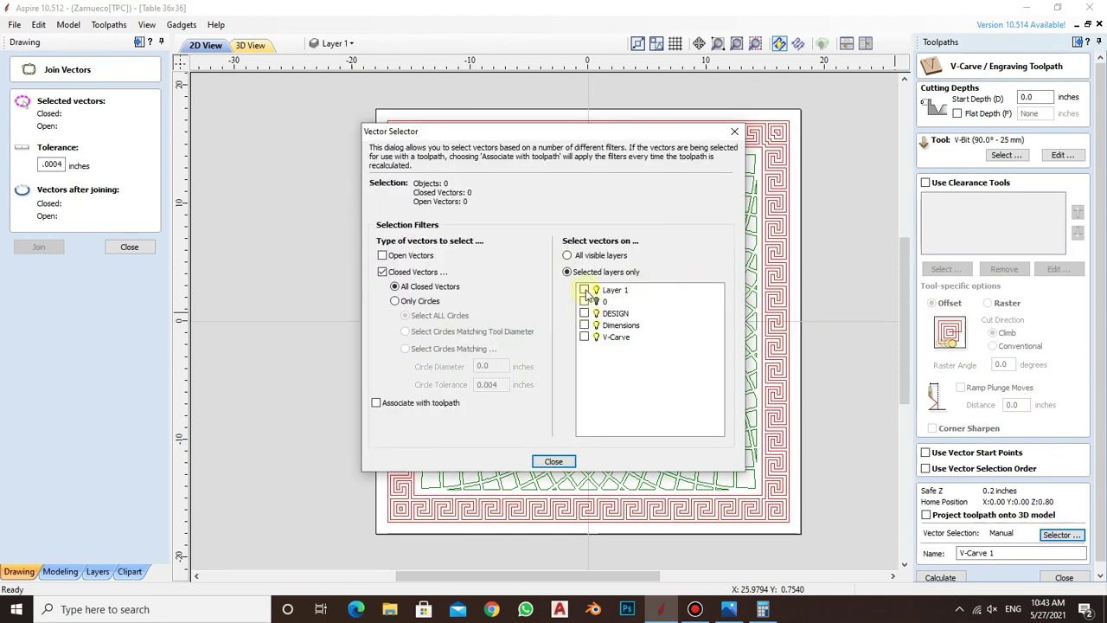
left_click(585, 337)
left_click(554, 461)
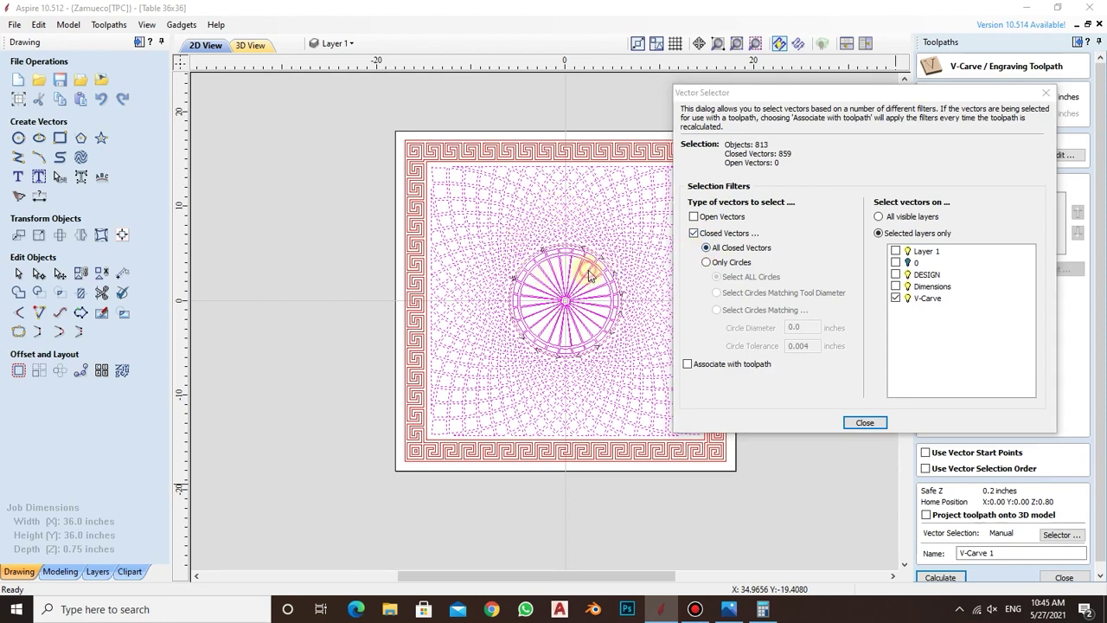
key("Escape")
- Try picking the centre starburst manually; after a no-vectors-selected message, reopen the Vector Selector
left_click(773, 255)
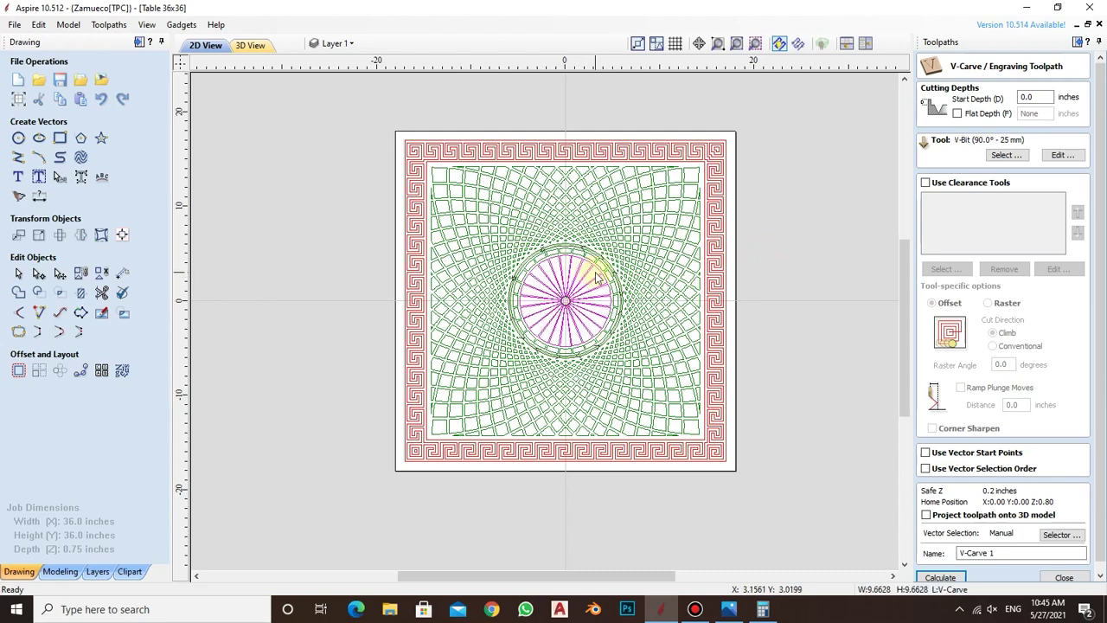
left_click(607, 277)
scroll(575, 255, "up", 3)
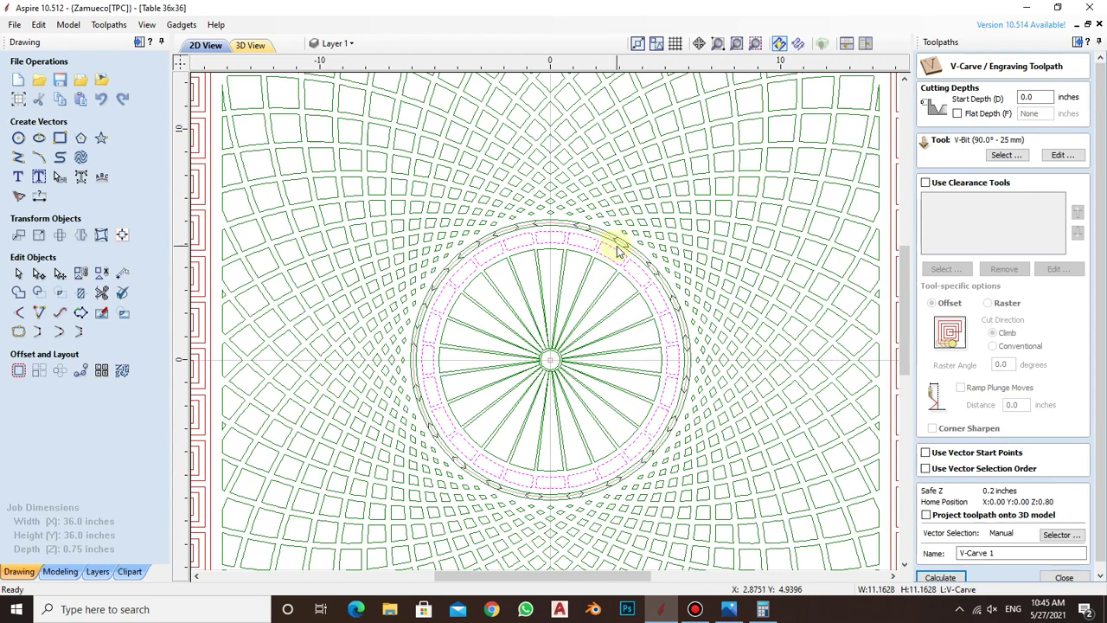
scroll(605, 240, "down", 4)
scroll(605, 229, "down", 2)
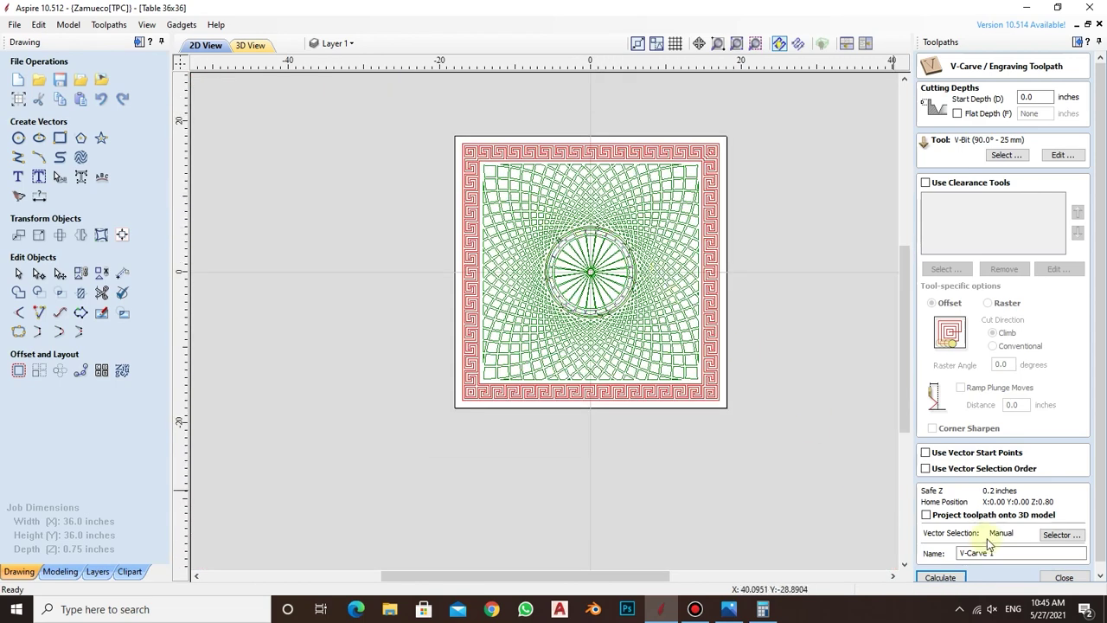
left_click(942, 577)
key("Return")
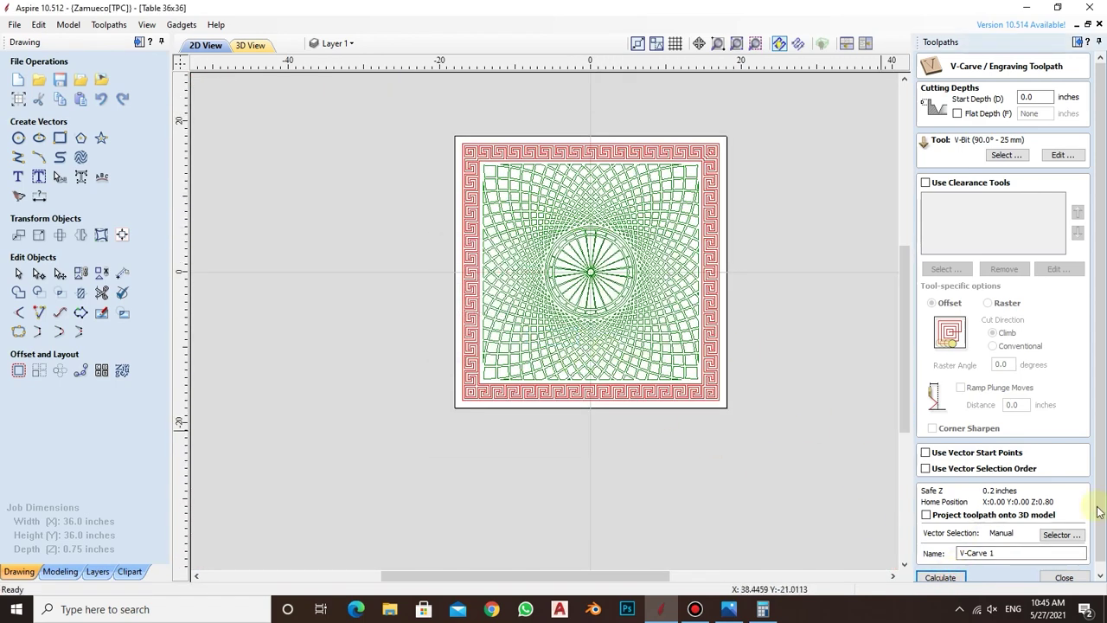
left_click(1063, 534)
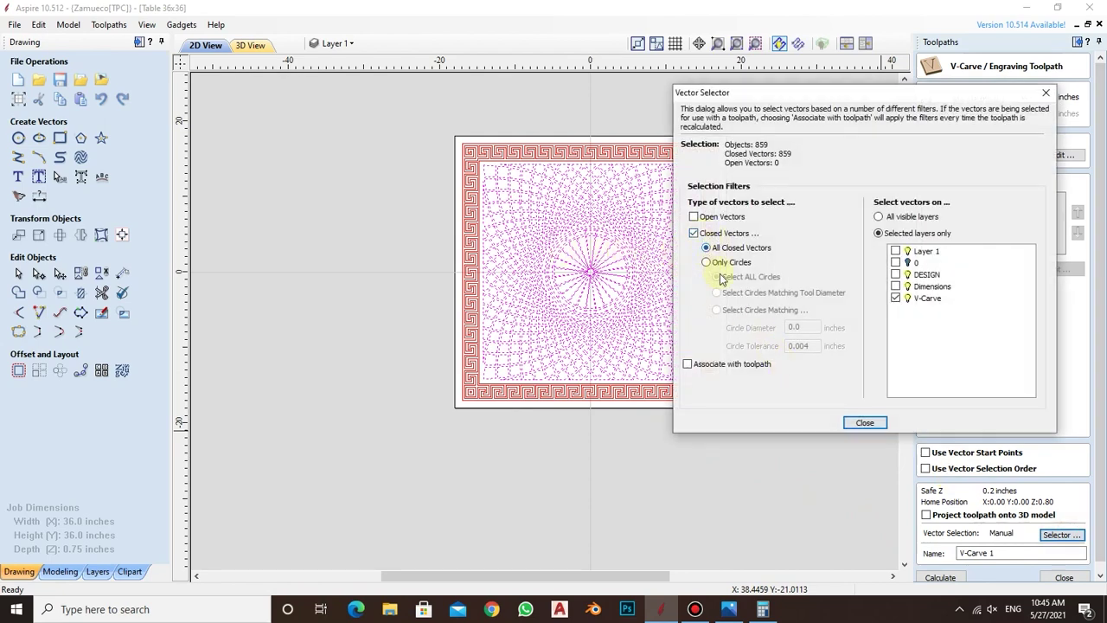
- Calculate V-Carve 1, continuing past the overlap and 0.764 cut-through warnings
left_click(865, 423)
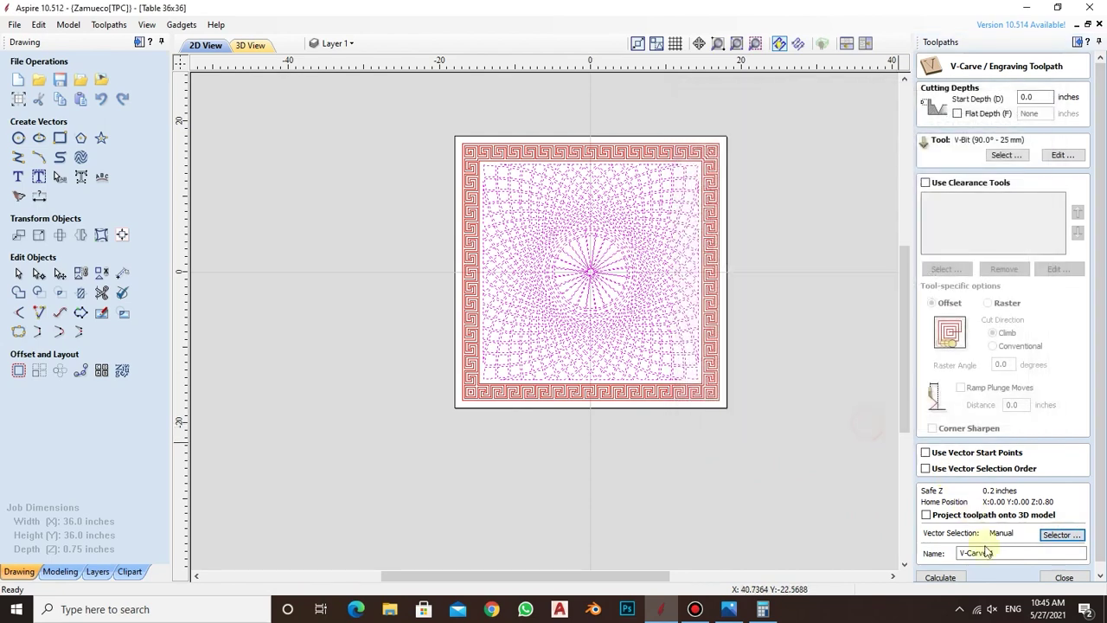
left_click(941, 577)
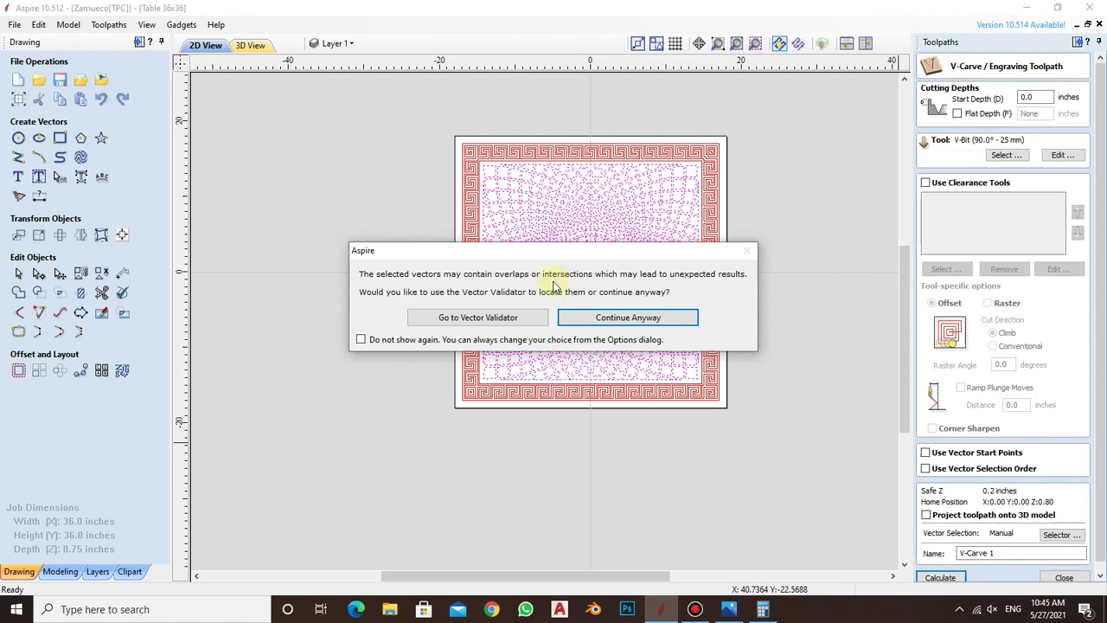
left_click(638, 327)
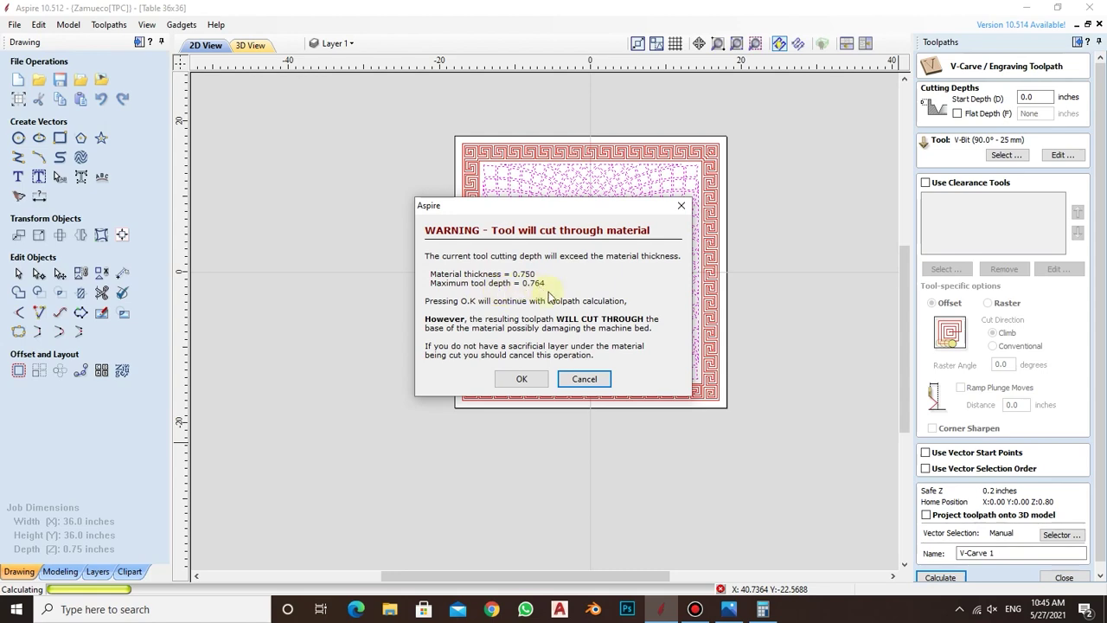
left_click(521, 379)
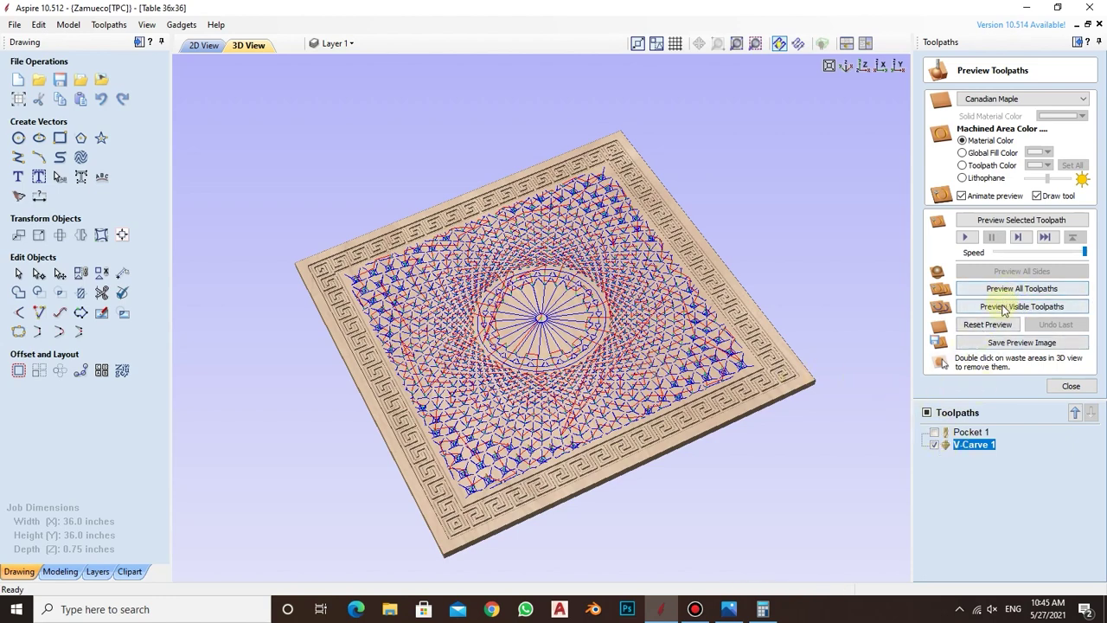
- Simulate the V-Carve 1 carving on the maple panel and orbit to a flatter angle
left_click(993, 305)
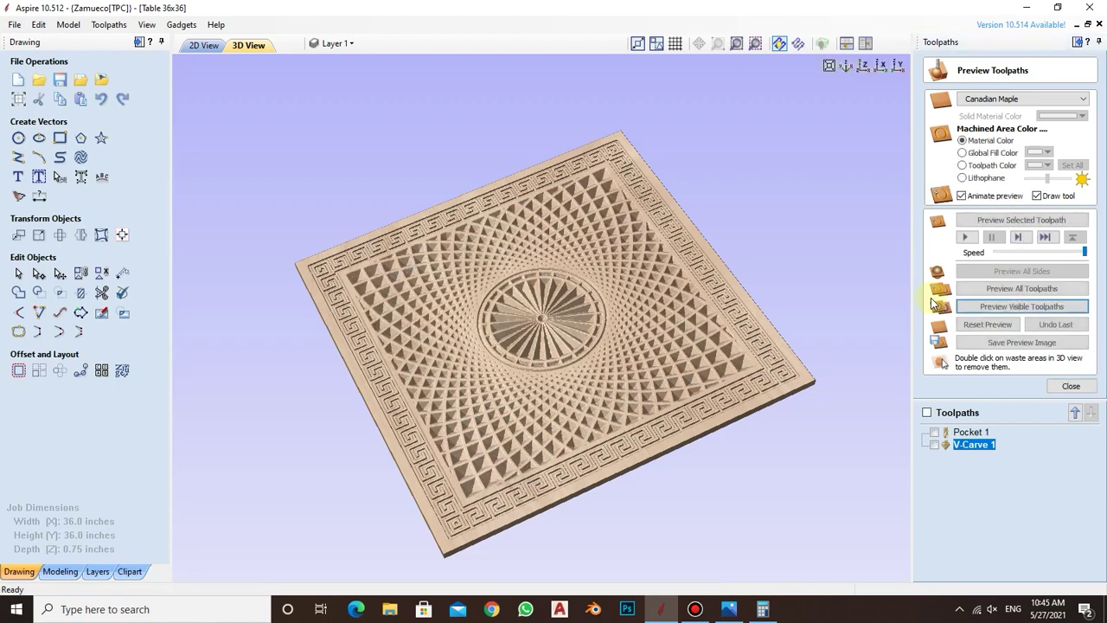
left_click_drag(619, 335, 559, 460)
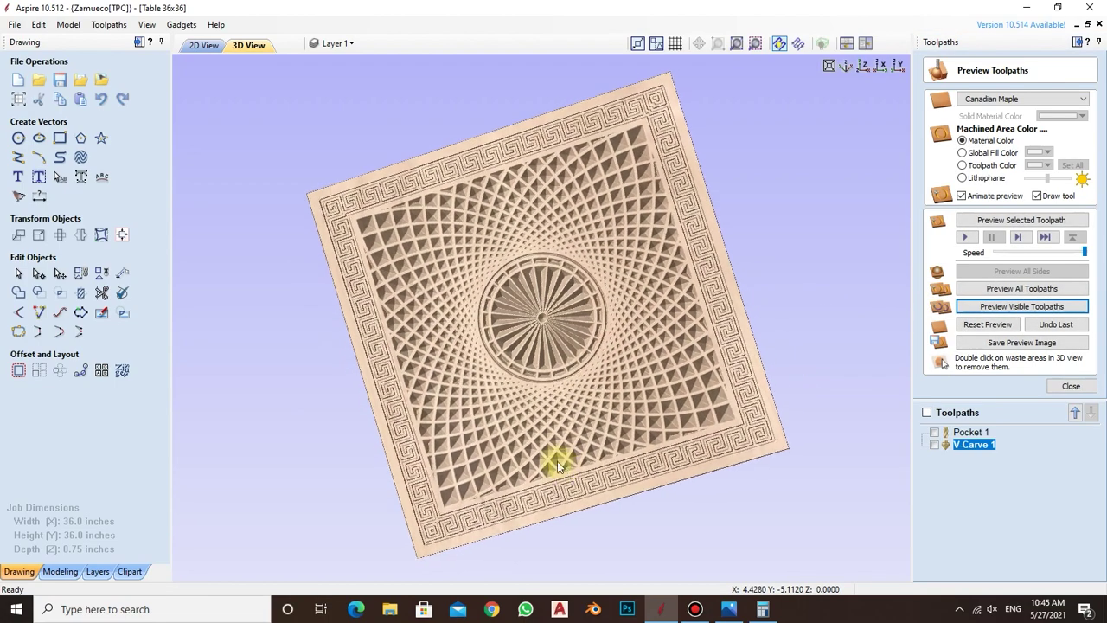
left_click_drag(460, 359, 484, 324)
- Zoom and orbit to inspect the carved coffers, border corner and whole panel
scroll(402, 231, "up", 3)
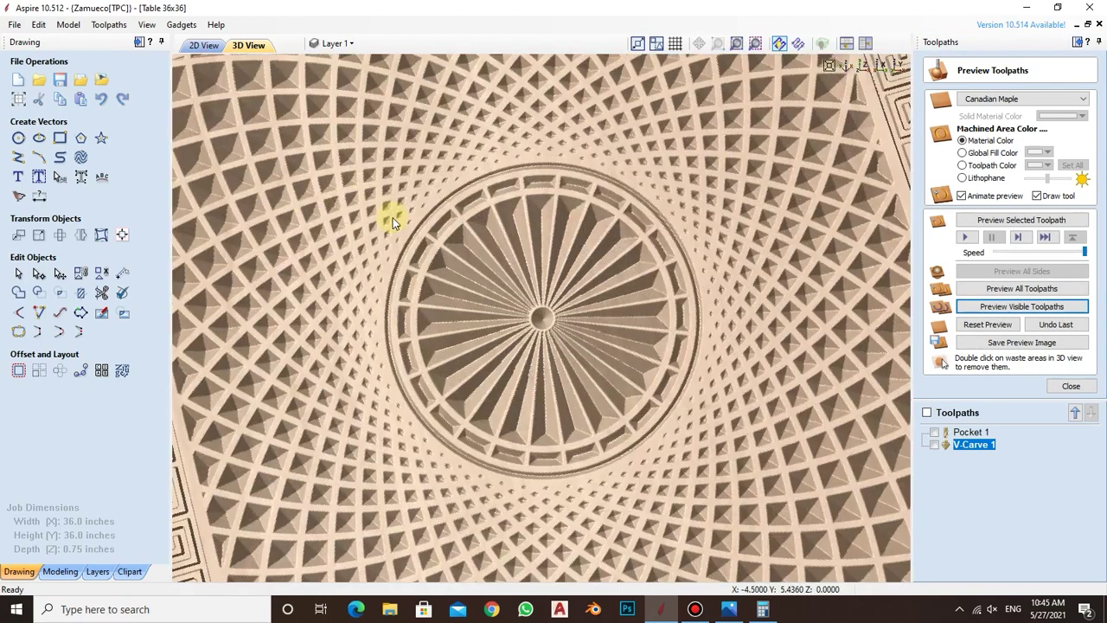
scroll(418, 233, "up", 1)
scroll(266, 151, "up", 2)
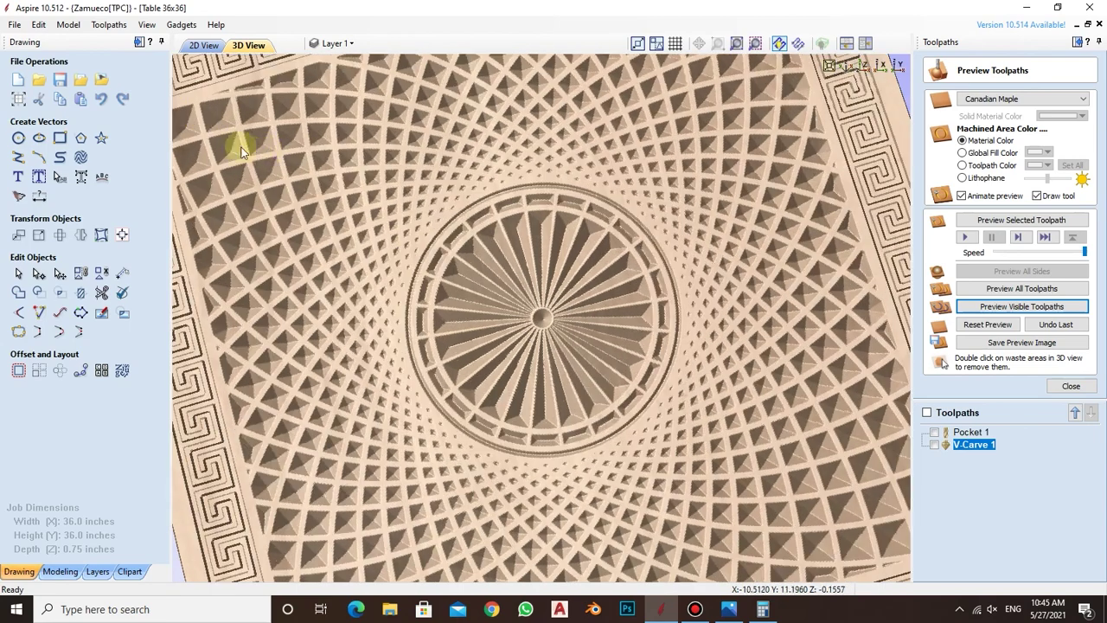
scroll(294, 190, "down", 3)
scroll(270, 176, "up", 2)
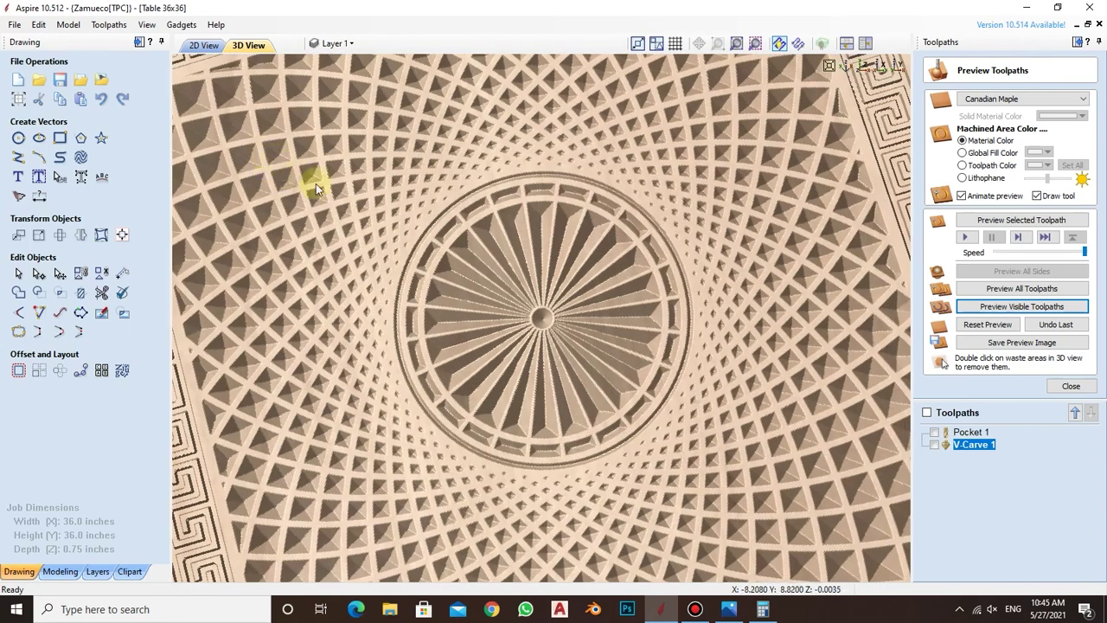
scroll(381, 224, "down", 2)
left_click_drag(448, 269, 358, 218)
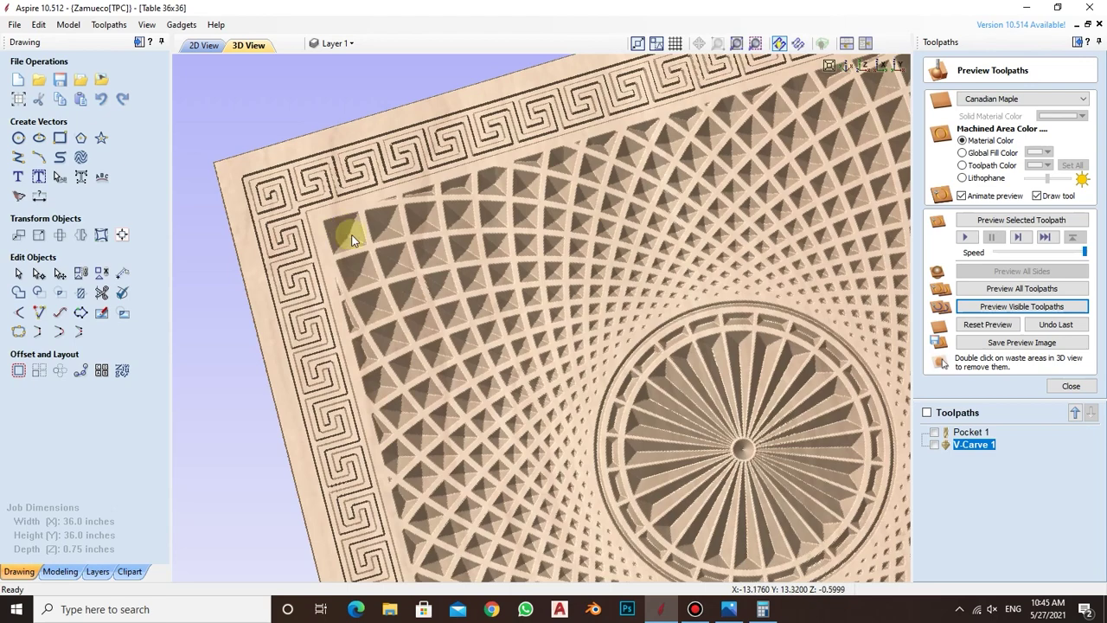
scroll(415, 282, "down", 2)
mouse_move(527, 272)
left_mouse_down()
mouse_move(637, 334)
mouse_move(573, 562)
mouse_move(530, 478)
mouse_move(570, 282)
mouse_move(527, 283)
mouse_move(535, 261)
mouse_move(502, 267)
mouse_move(649, 376)
mouse_move(631, 385)
mouse_move(630, 289)
mouse_move(581, 417)
mouse_move(605, 391)
mouse_move(586, 346)
mouse_move(744, 294)
mouse_move(684, 336)
mouse_move(711, 278)
left_mouse_up()
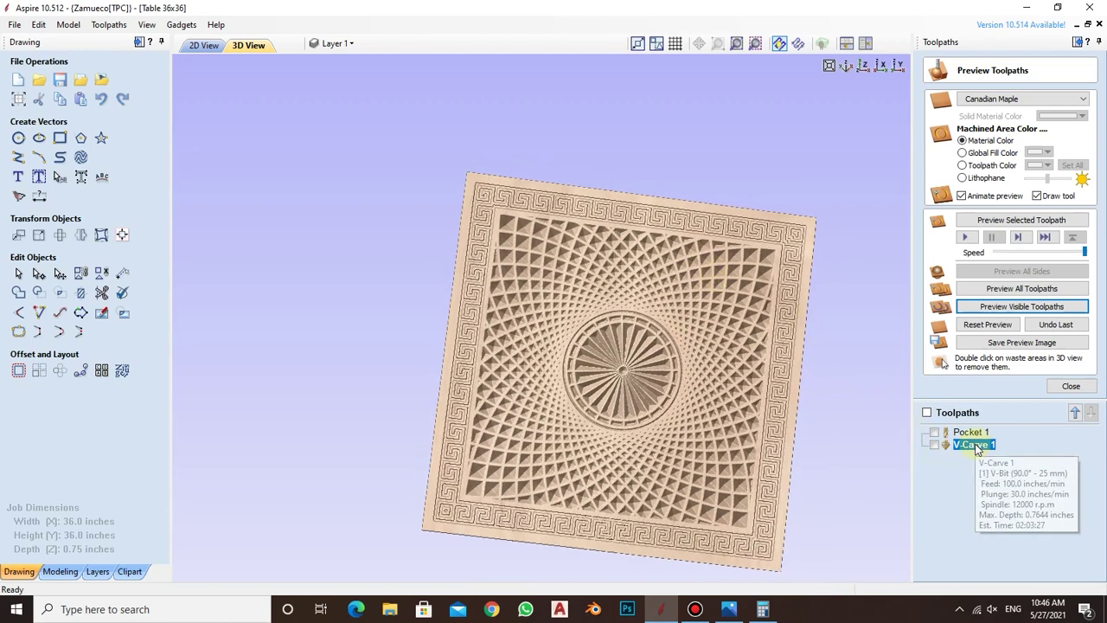
mouse_move(975, 445)
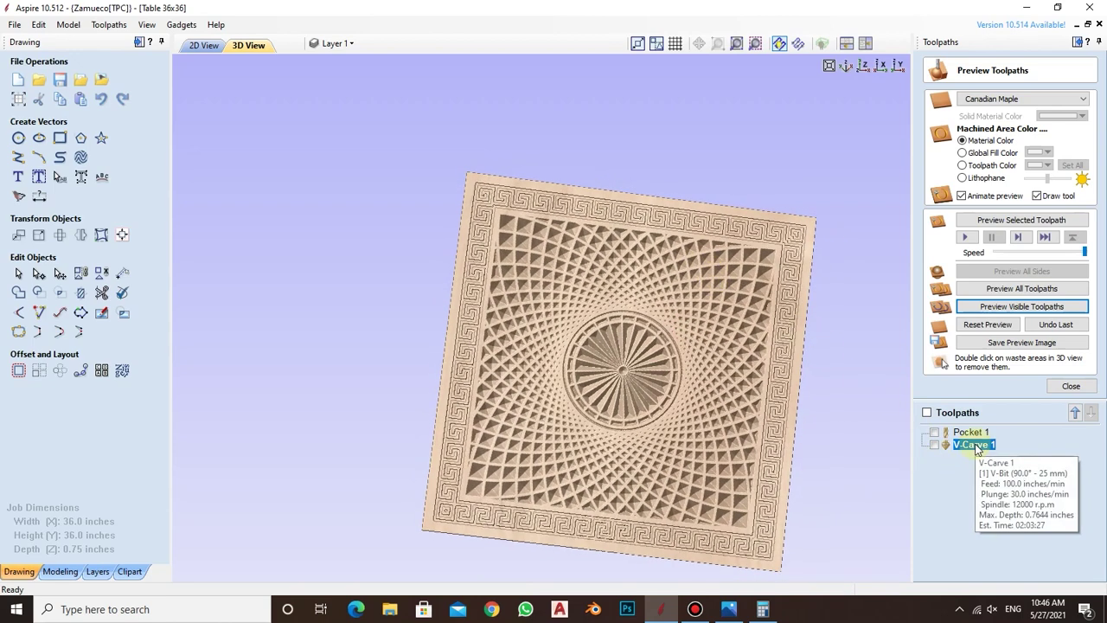
double_click(976, 446)
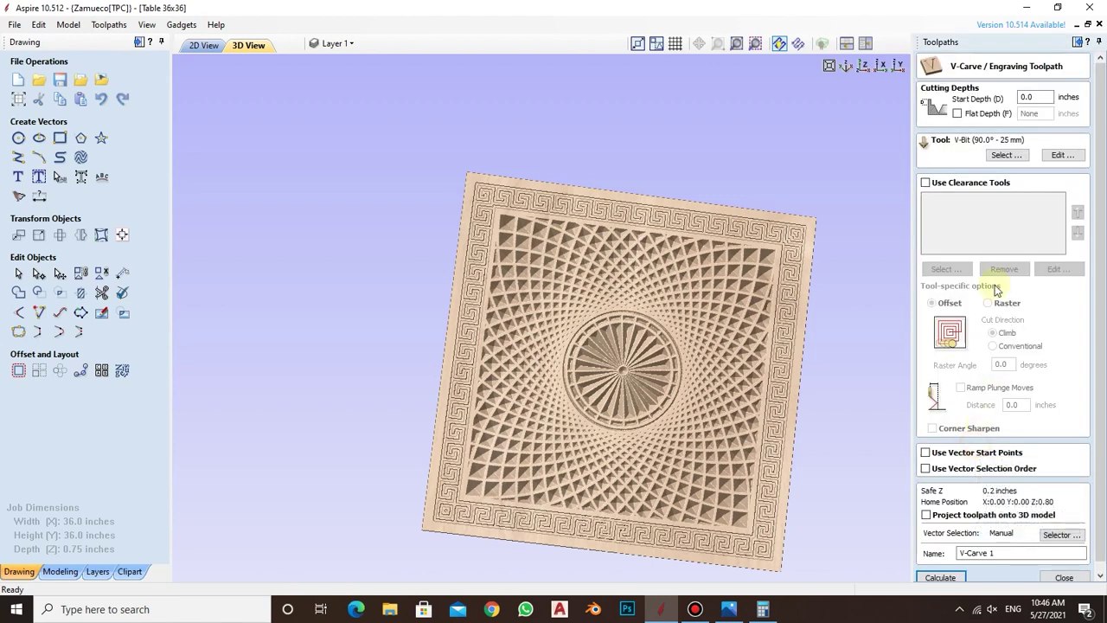
left_click(957, 115)
type(".375")
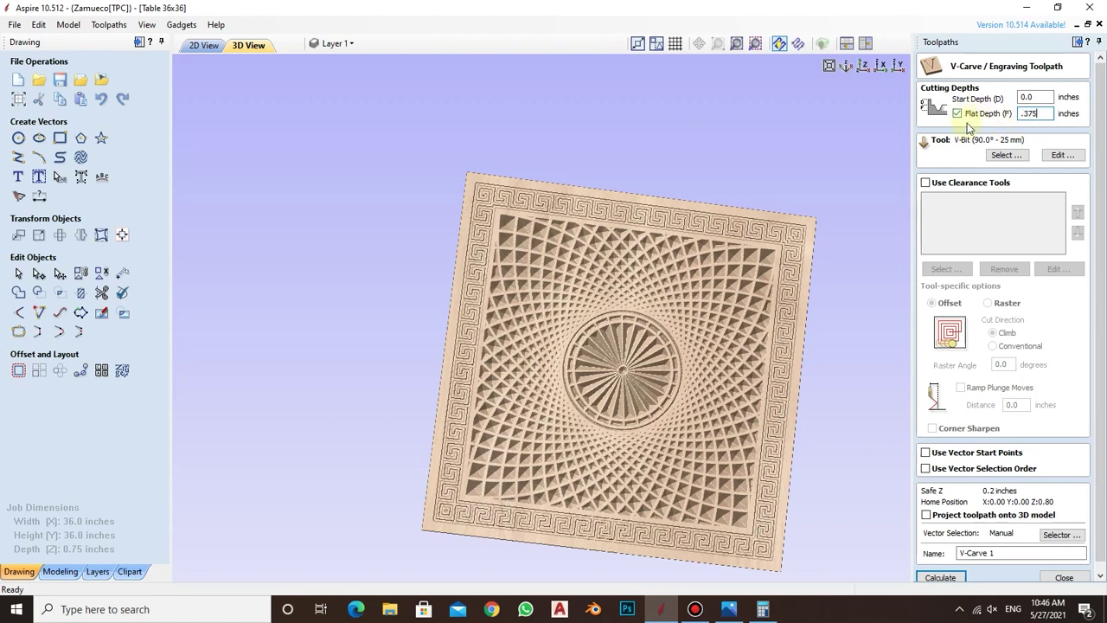
left_click_drag(1101, 186, 1104, 290)
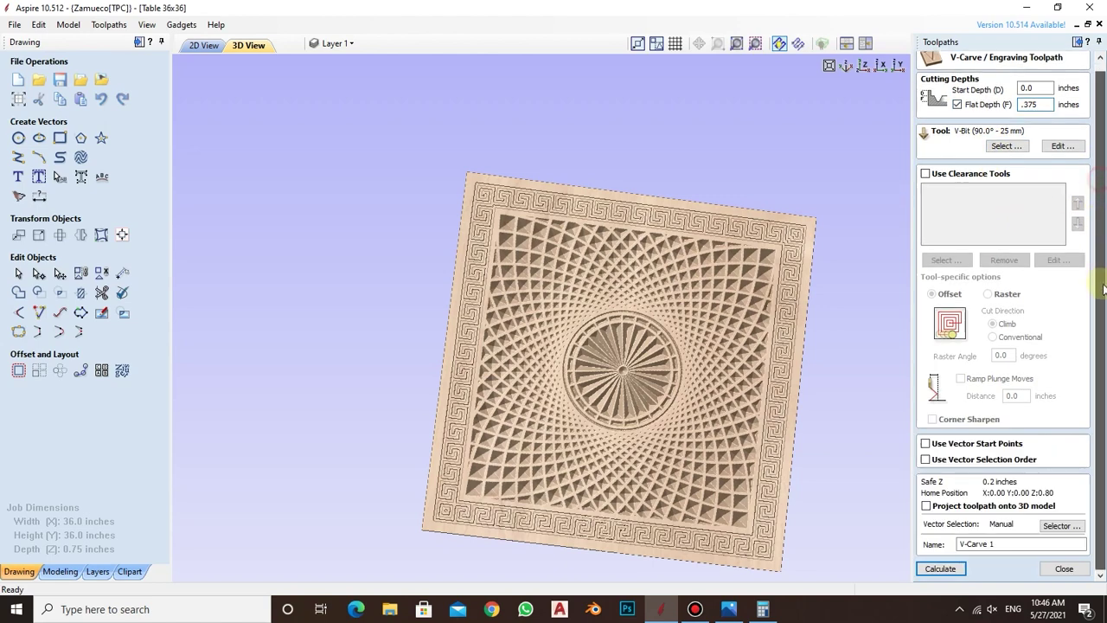
left_click(940, 570)
left_click(606, 320)
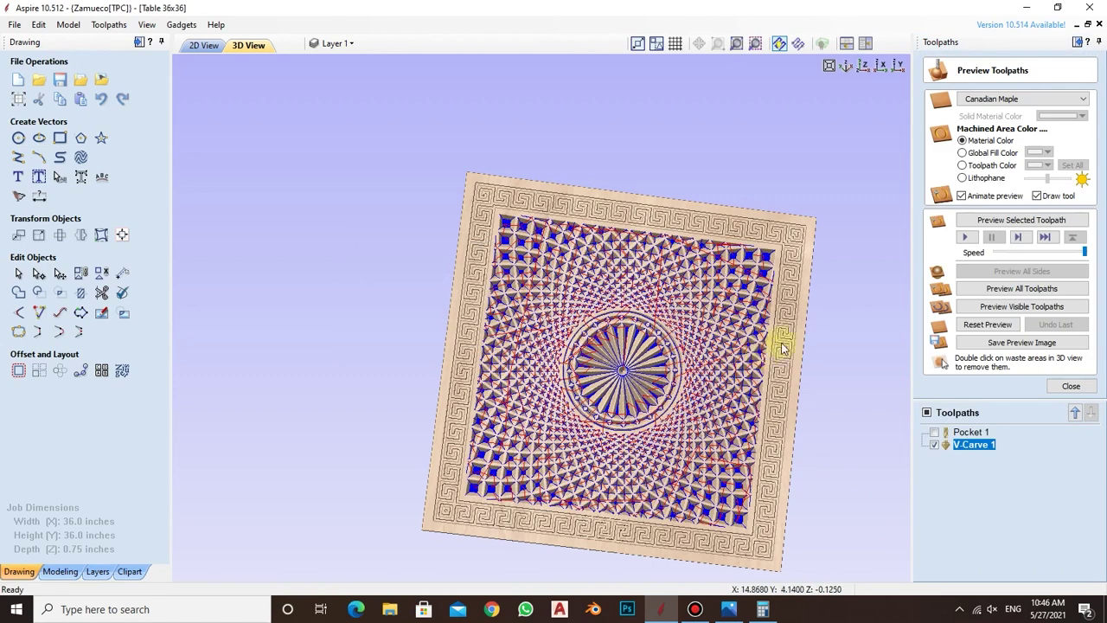
left_click(971, 326)
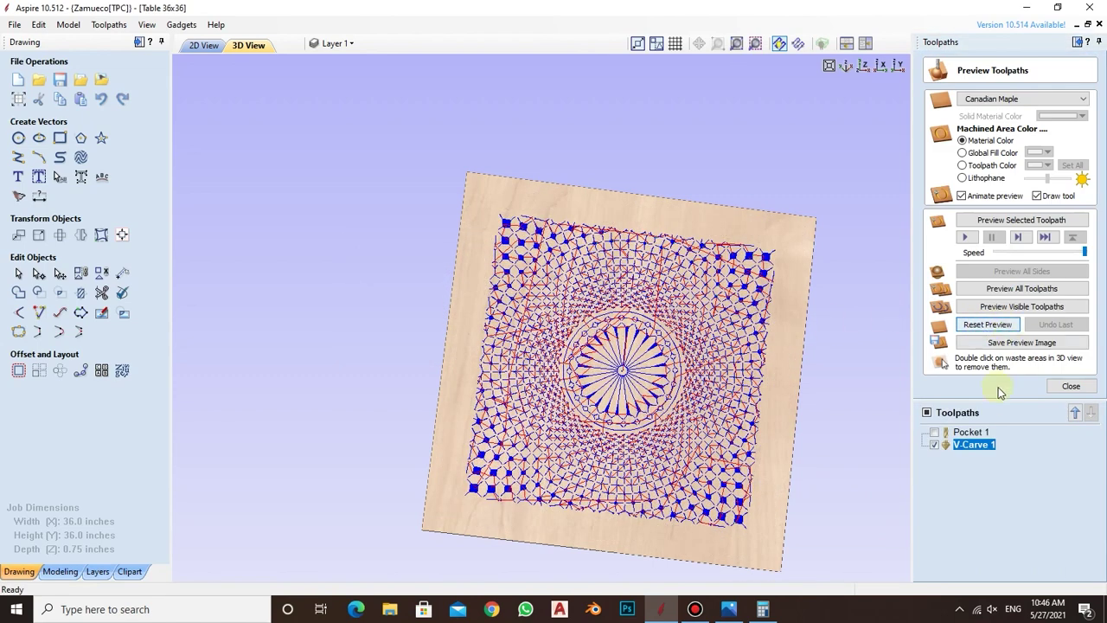
left_click(935, 432)
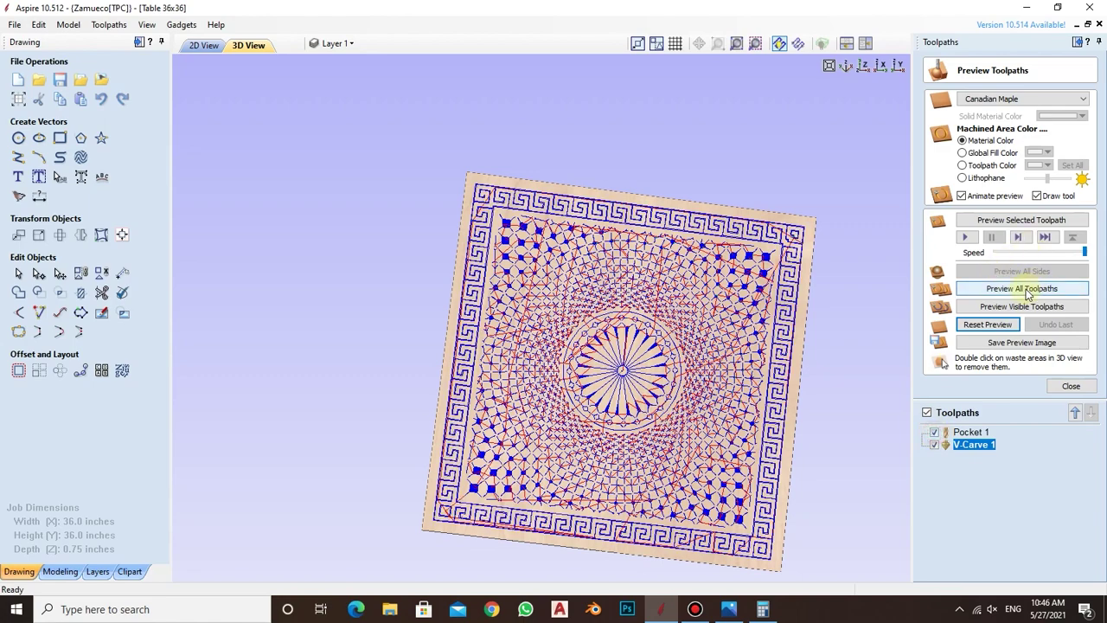
left_click(1026, 291)
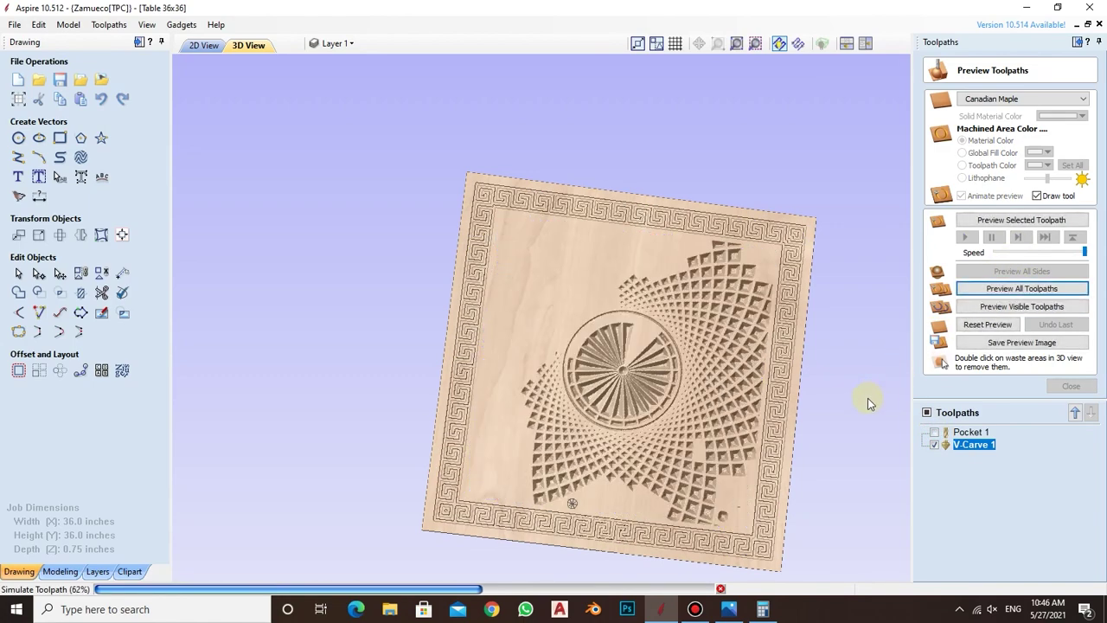
scroll(551, 240, "up", 3)
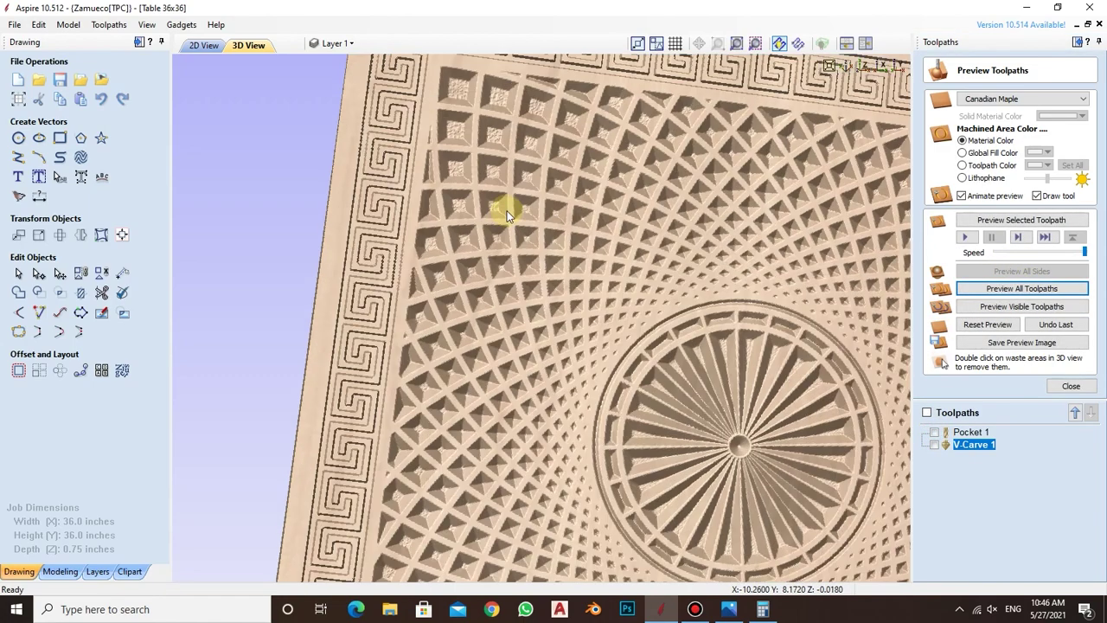
scroll(482, 178, "up", 3)
scroll(381, 103, "down", 3)
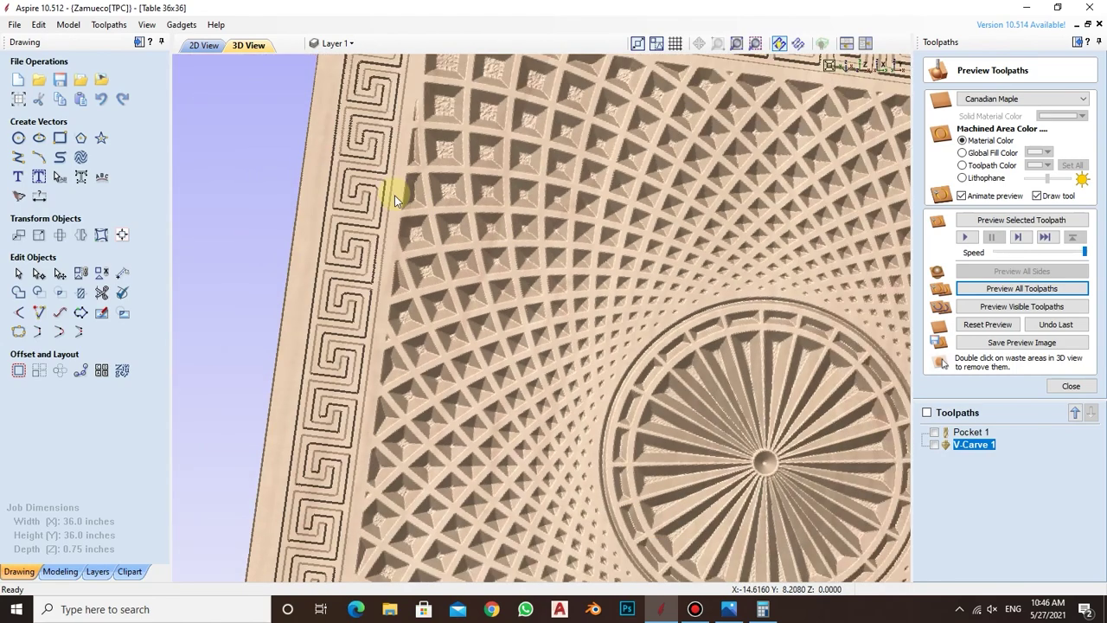
scroll(396, 185, "down", 2)
scroll(494, 104, "down", 1)
scroll(709, 314, "down", 3)
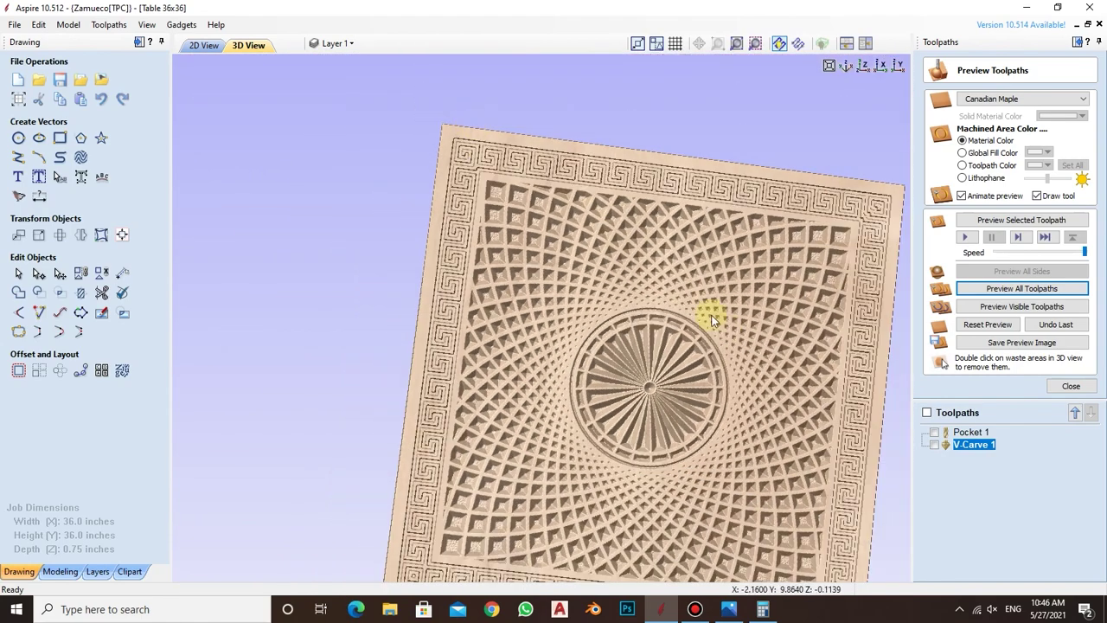
scroll(687, 240, "down", 1)
scroll(669, 338, "up", 2)
scroll(680, 374, "up", 2)
mouse_move(680, 374)
left_mouse_down()
mouse_move(649, 282)
mouse_move(669, 307)
mouse_move(657, 340)
left_mouse_up()
scroll(657, 340, "up", 3)
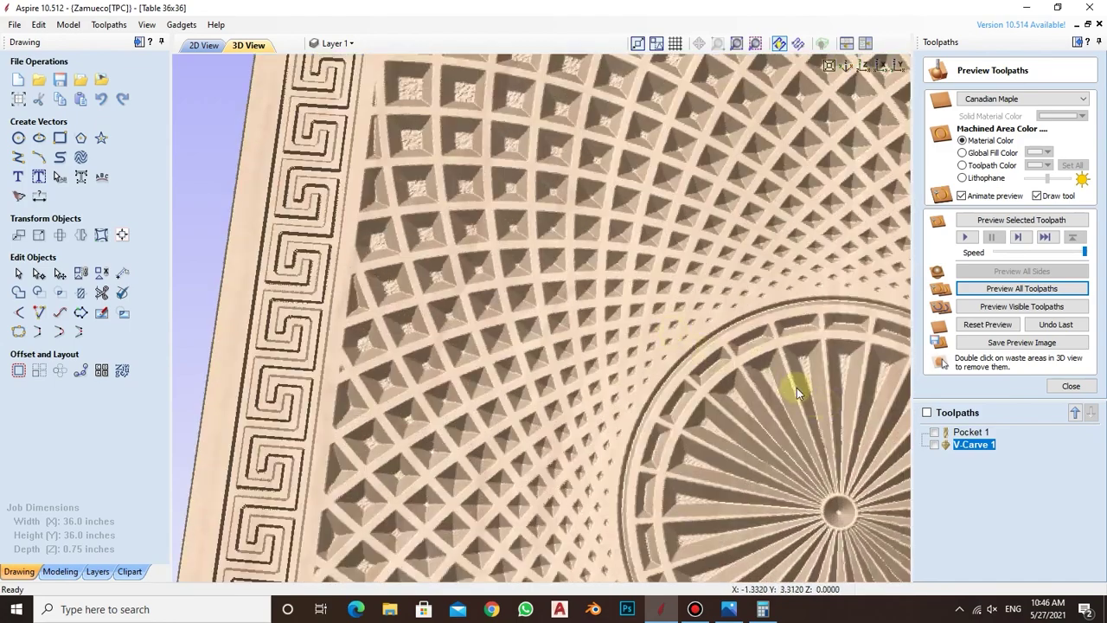
scroll(764, 375, "down", 3)
scroll(675, 314, "down", 2)
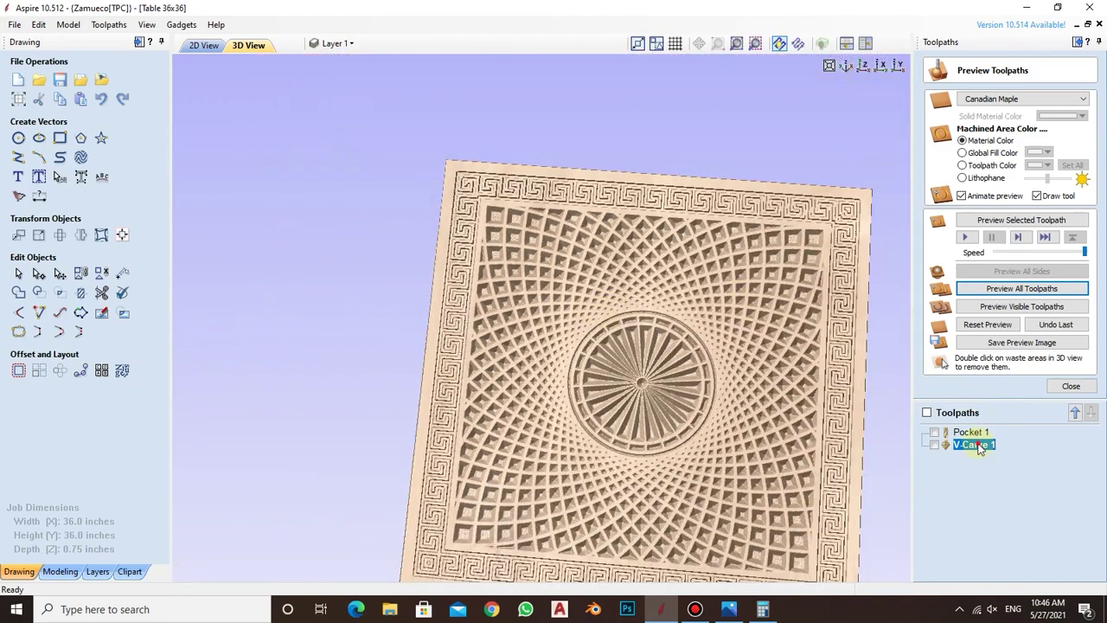
- Recalculate V-Carve 1 with its 0.25 inch flat depth, continuing past the overlap warning
double_click(974, 444)
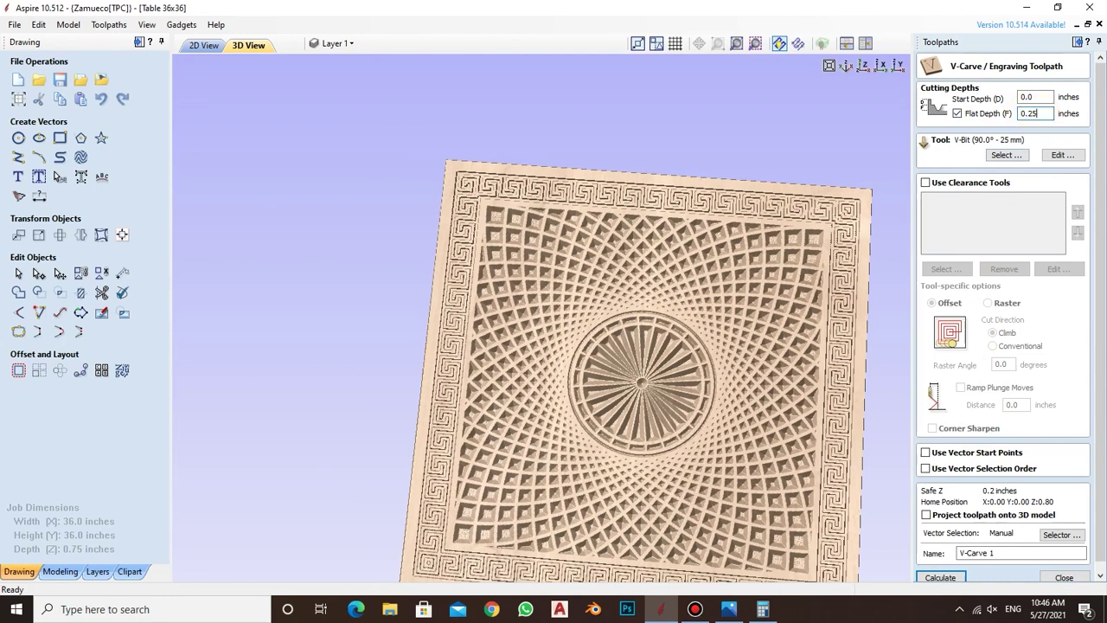
scroll(1007, 450, "down", 1)
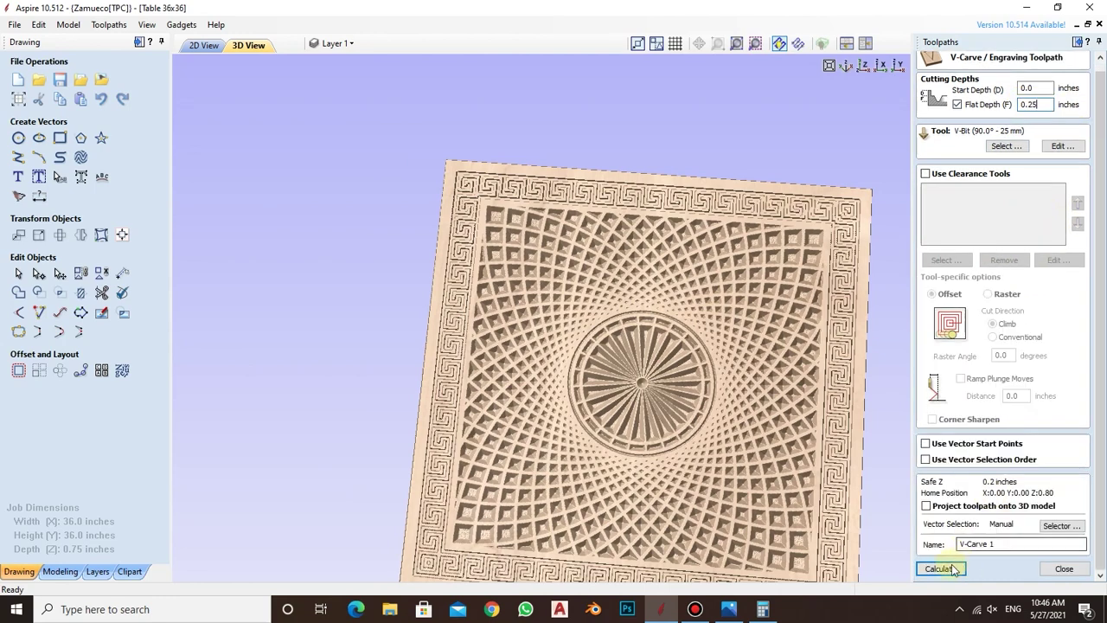
left_click(940, 568)
left_click(679, 319)
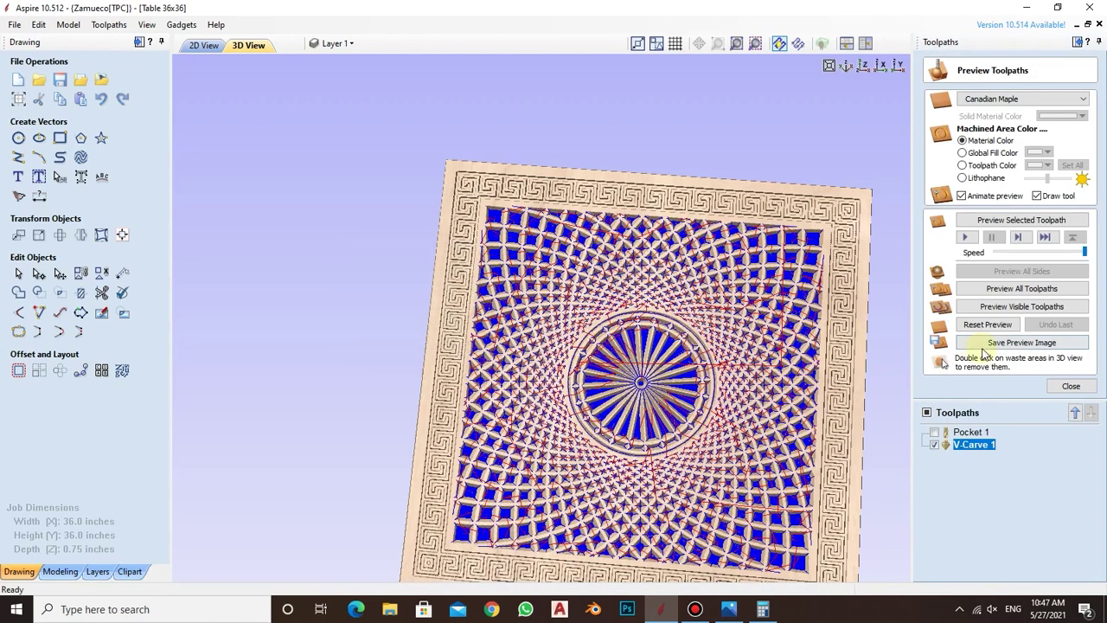
- Reset the preview, simulate all toolpaths on the table top, and rotate to inspect it
left_click(987, 324)
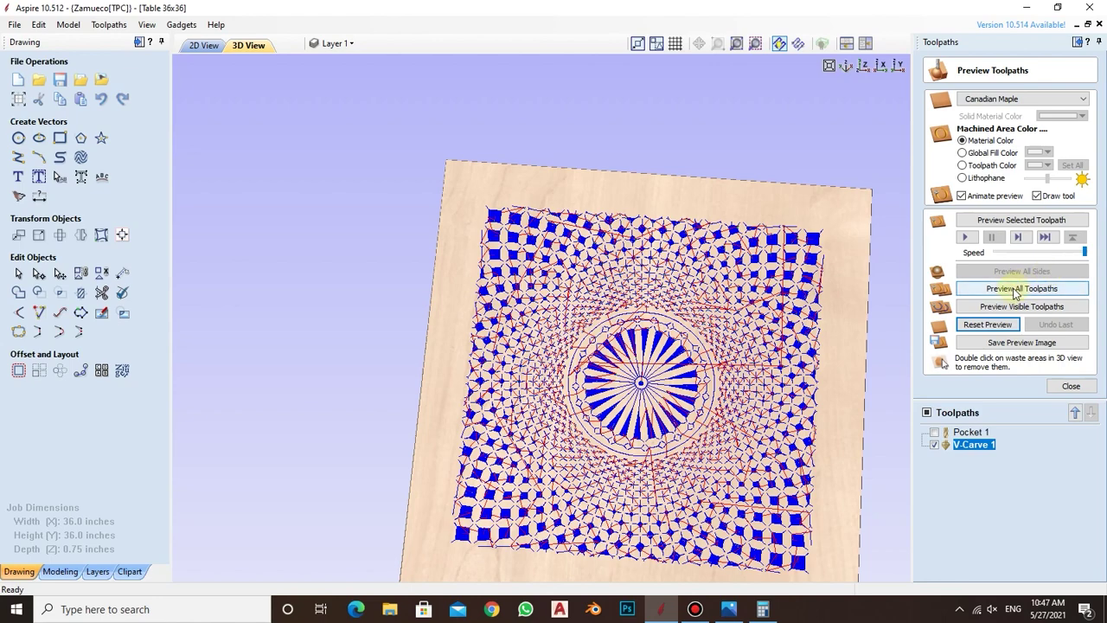
left_click(1021, 289)
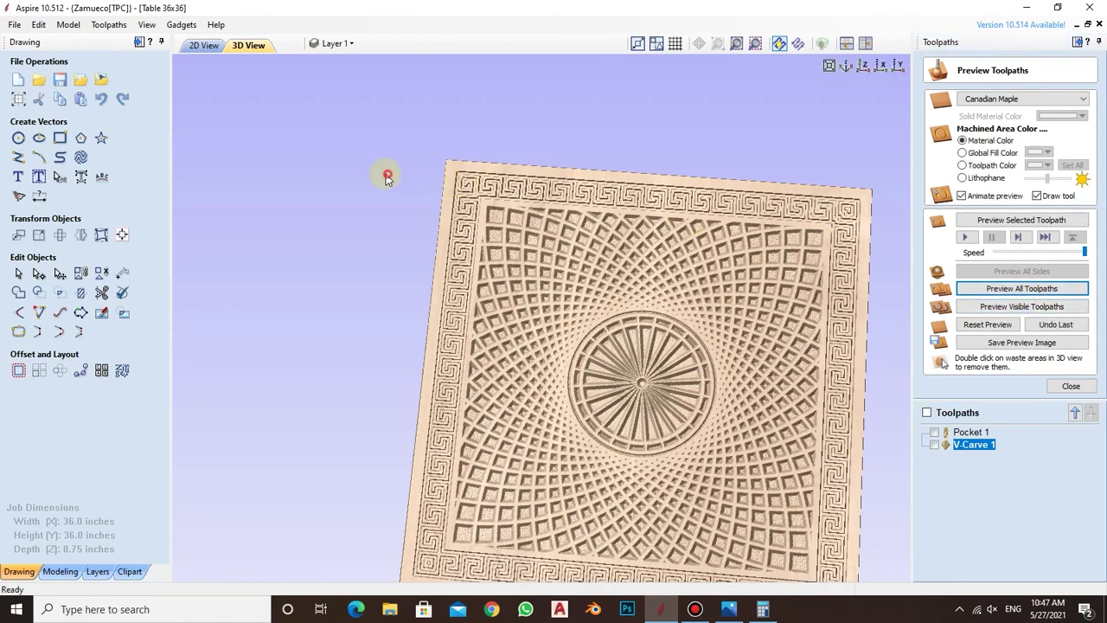
scroll(377, 207, "up", 3)
scroll(432, 307, "down", 4)
mouse_move(734, 470)
left_mouse_down()
mouse_move(667, 371)
mouse_move(625, 433)
mouse_move(739, 382)
mouse_move(699, 450)
mouse_move(517, 321)
mouse_move(414, 192)
left_mouse_up()
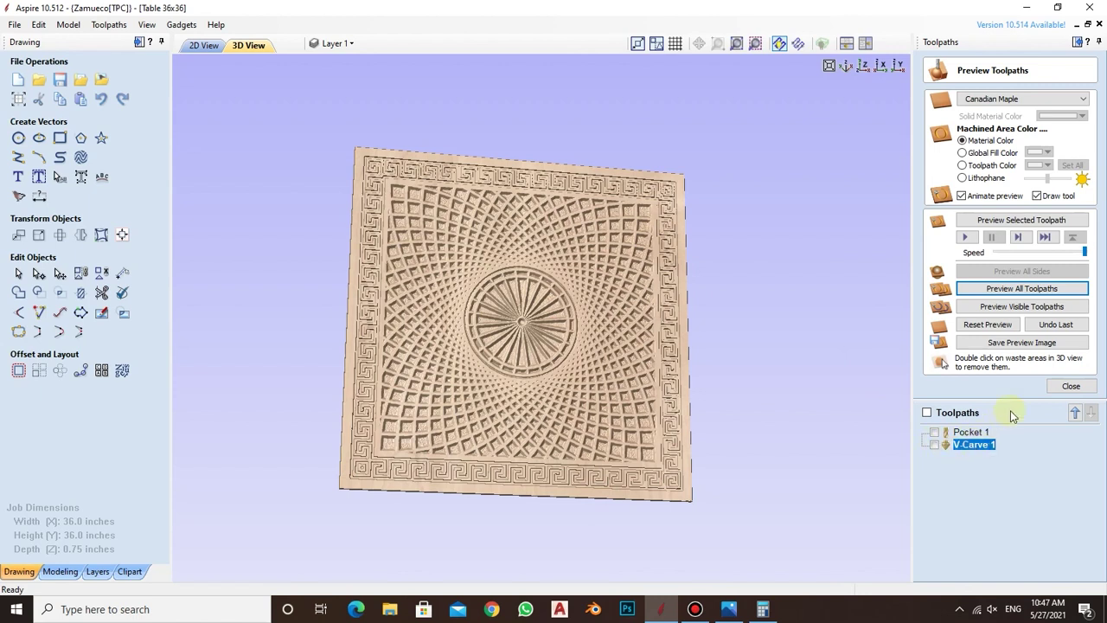
- Start a second V-carve toolpath and browse the Tool Database's V-bits, settling on the 90° 25 mm V-bit
left_click(1071, 386)
left_click(935, 167)
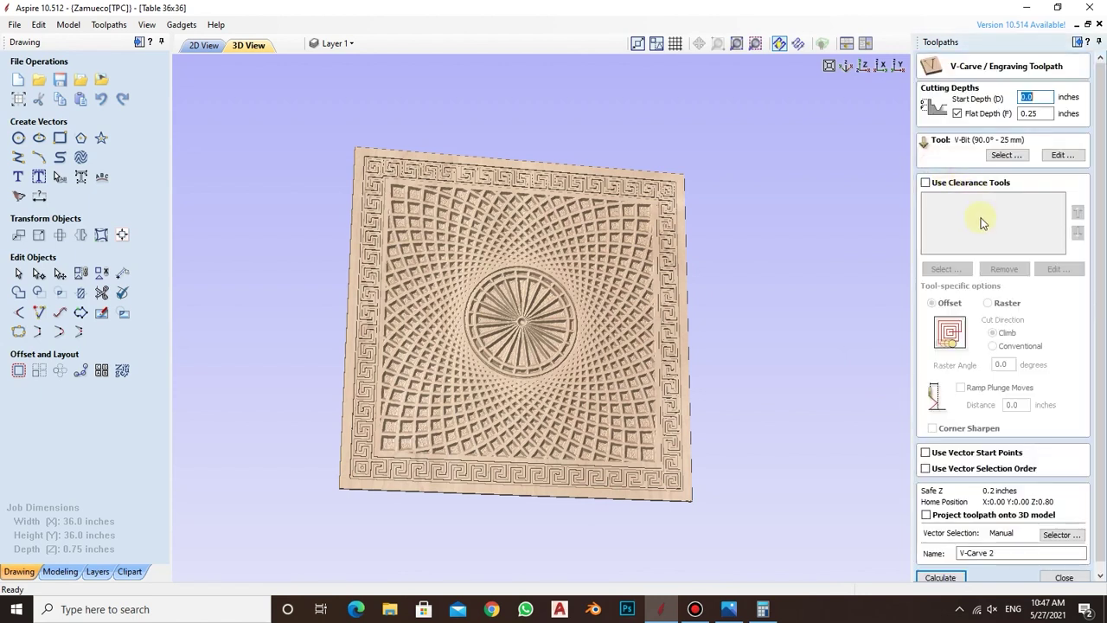
left_click(1006, 154)
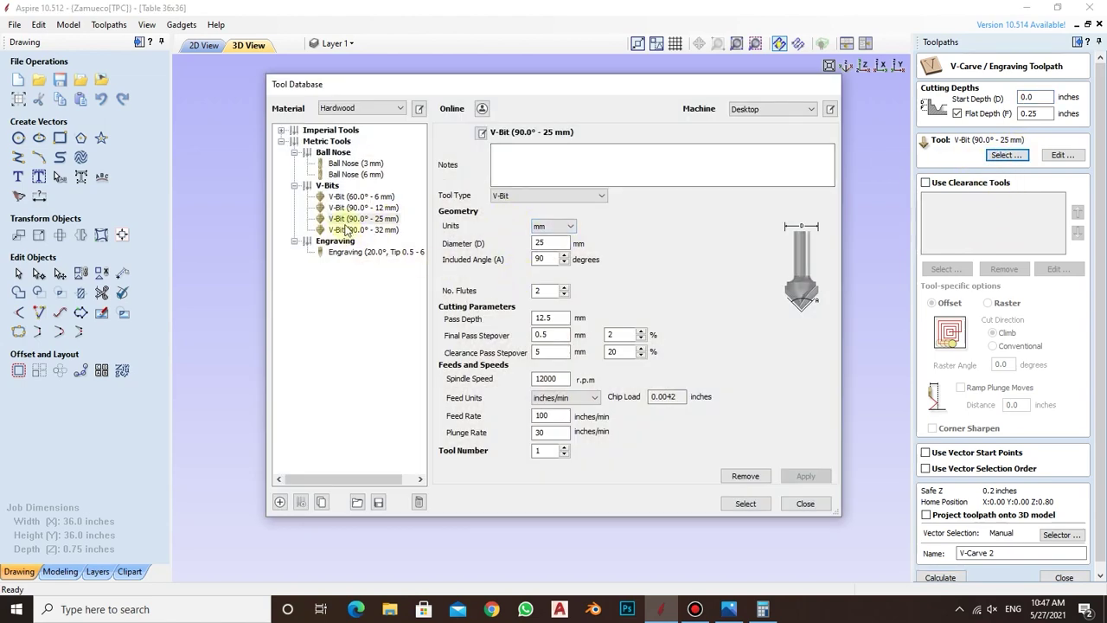
left_click(281, 130)
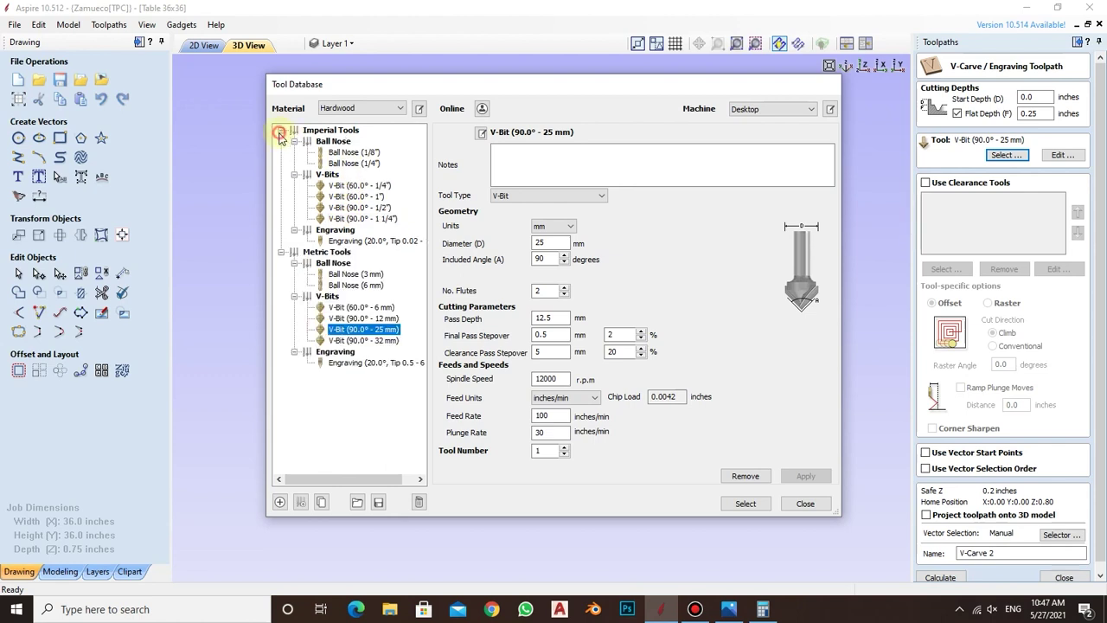
left_click(353, 197)
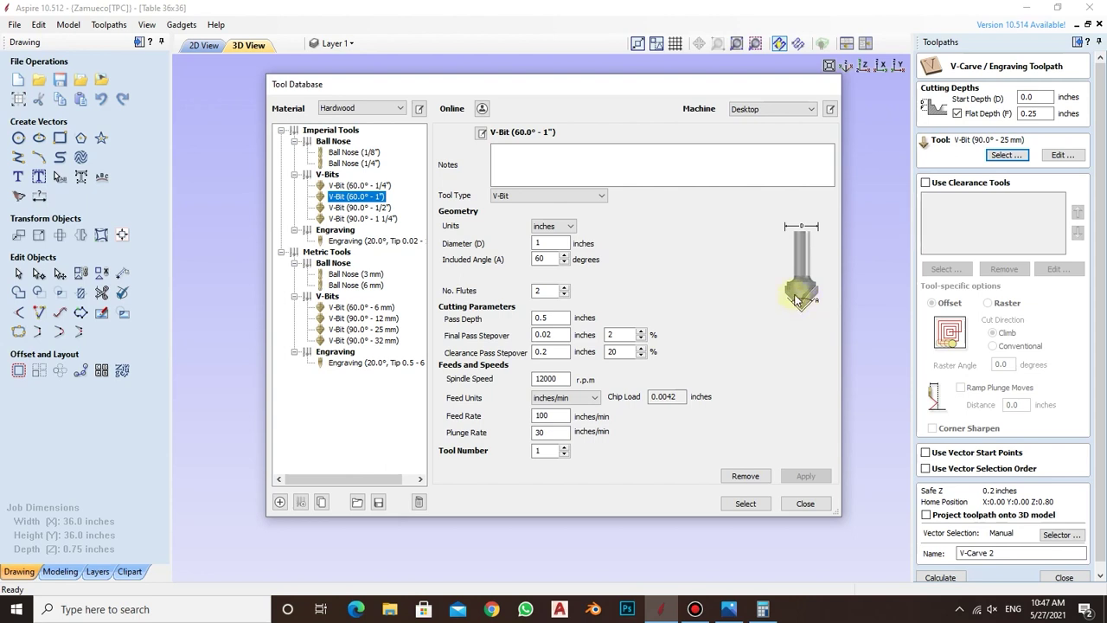
left_click(362, 331)
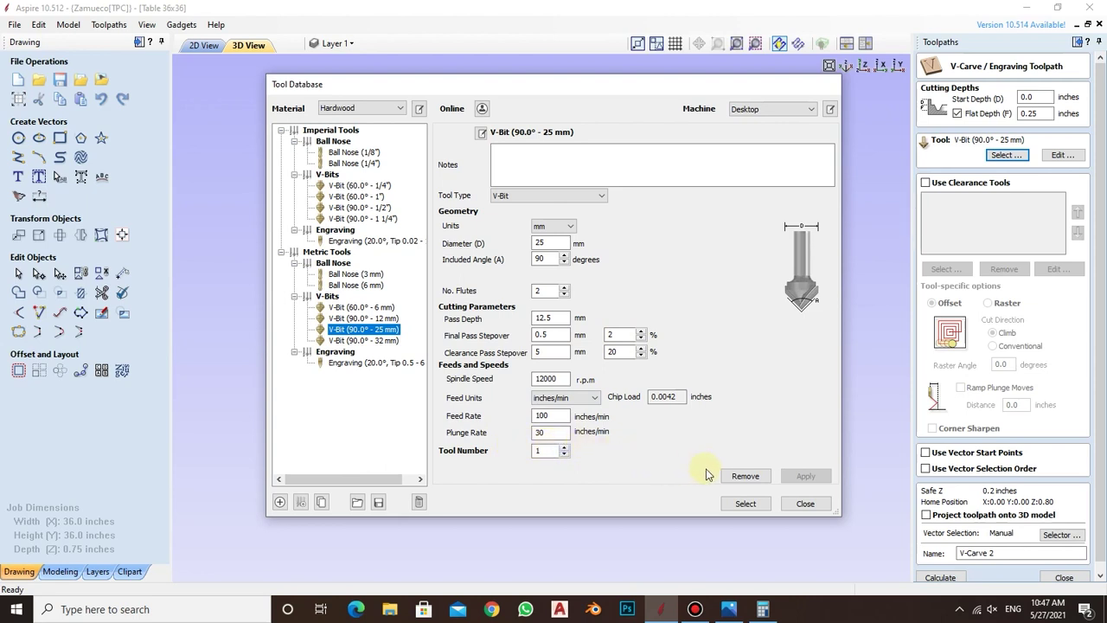
- Copy the 90° 25 mm V-bit and save the copy with a 120° included angle
left_click(328, 505)
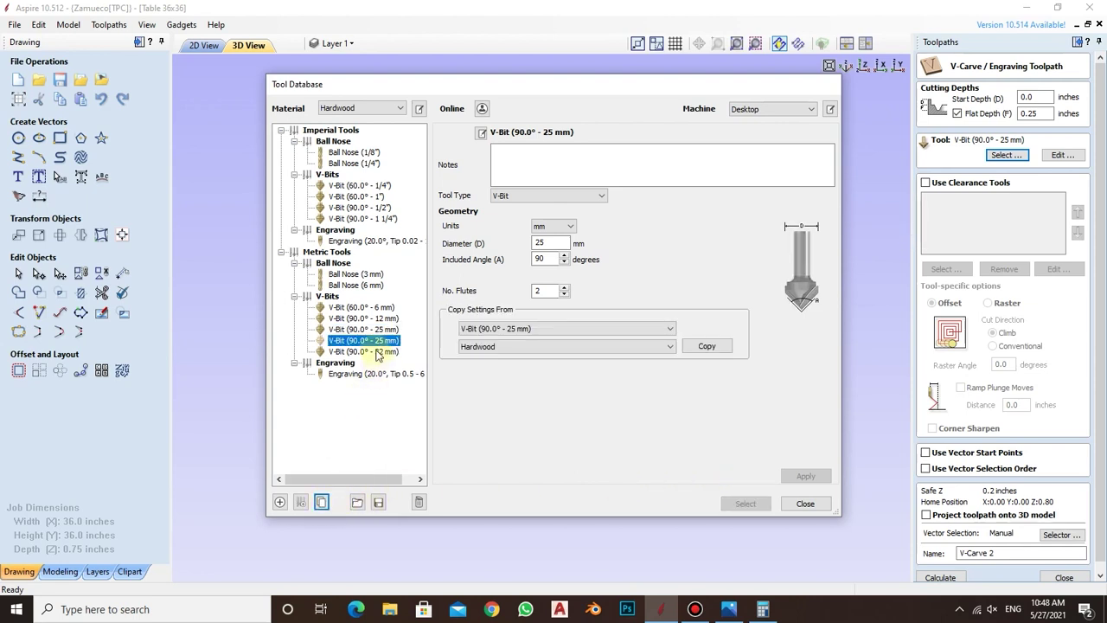
left_click(563, 257)
left_click(563, 257)
left_click(563, 257)
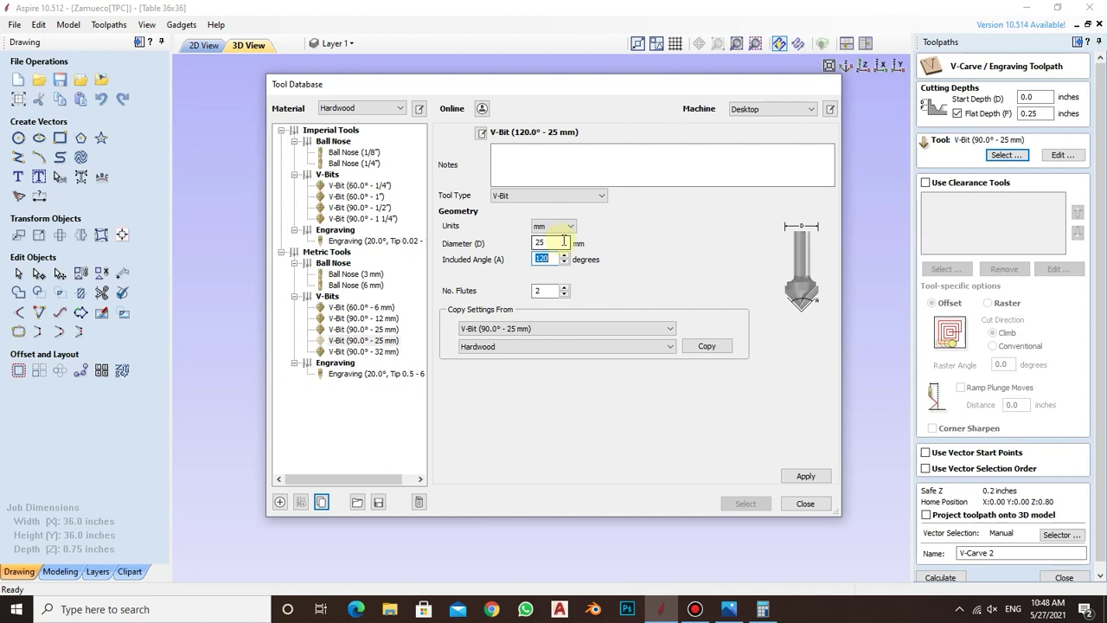
left_click(801, 477)
- Create cutting settings for the 120° bit with a 6 mm pass depth and select it for V-Carve 2
left_click(558, 316)
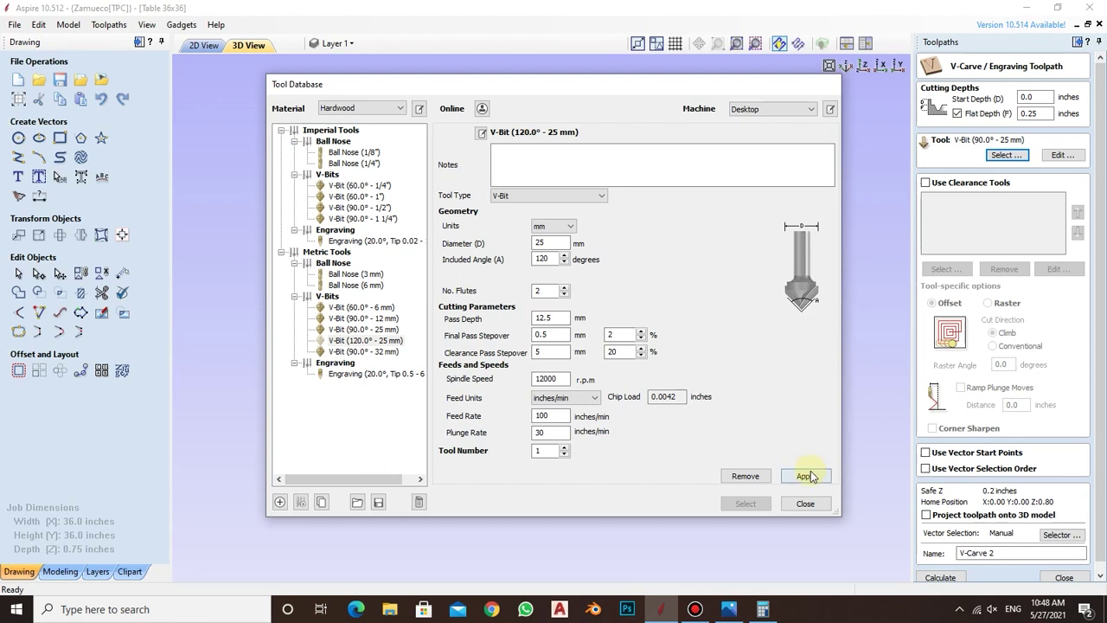
left_click(805, 478)
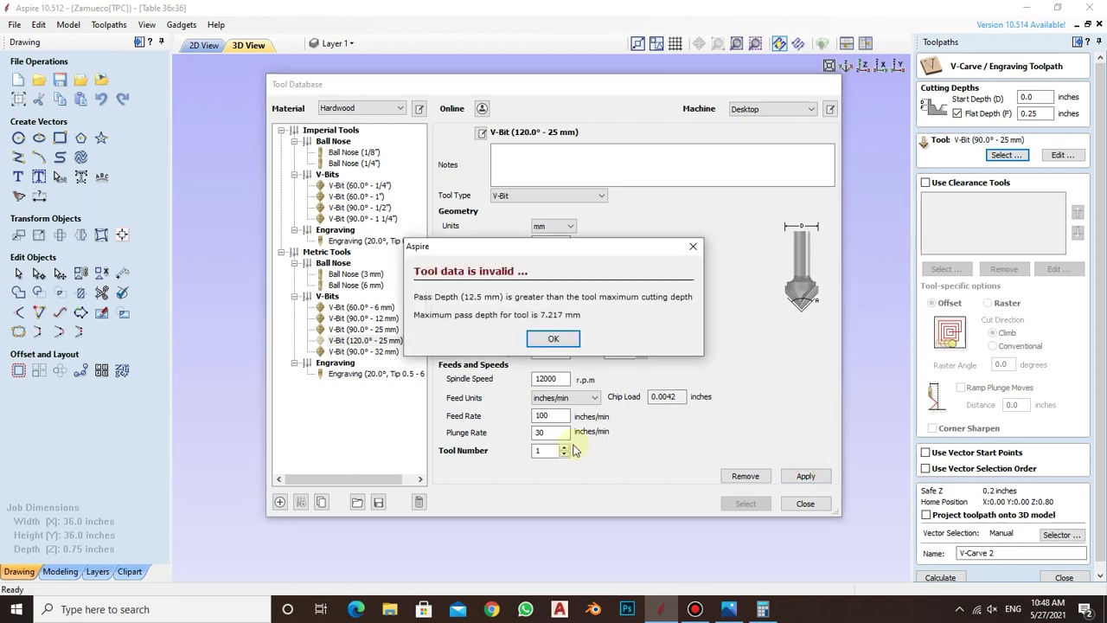
left_click_drag(545, 245, 567, 223)
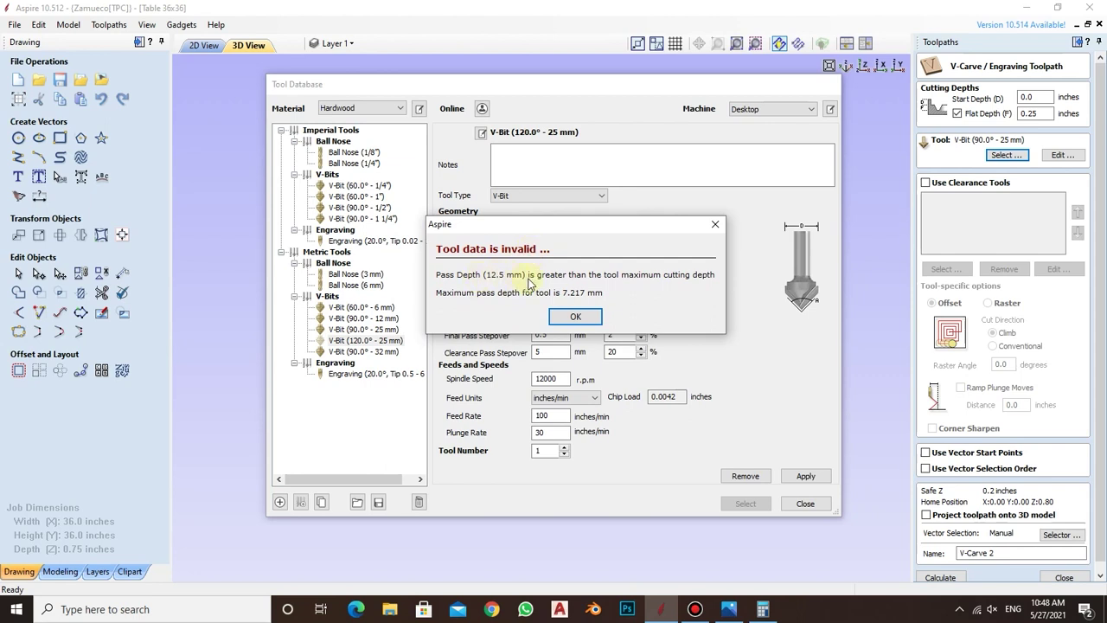
left_click(593, 316)
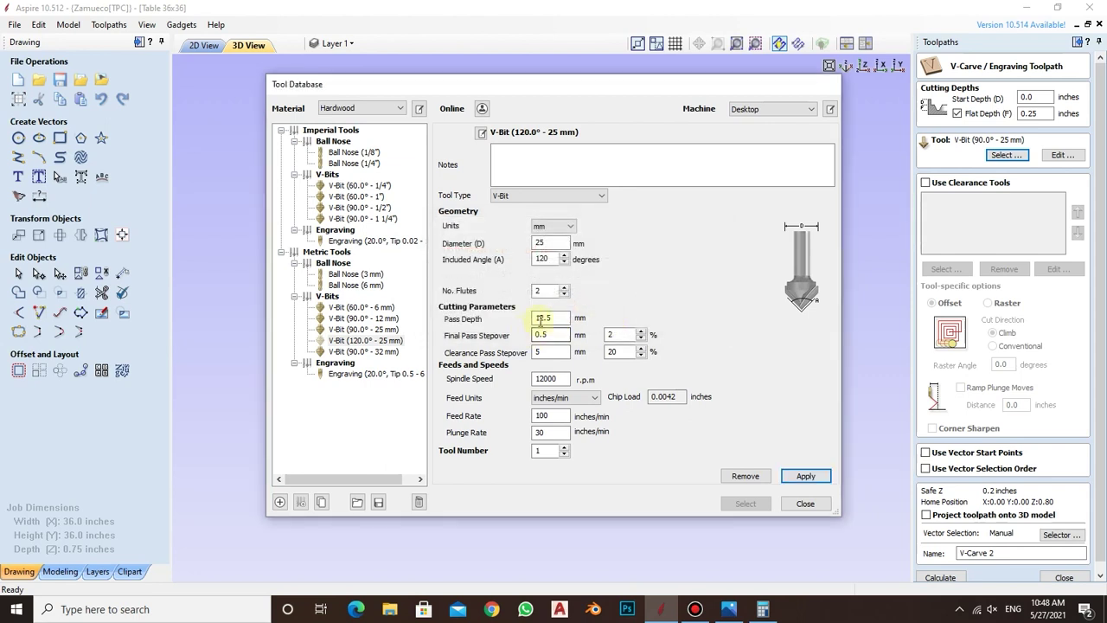
left_click_drag(566, 319, 530, 318)
type("6")
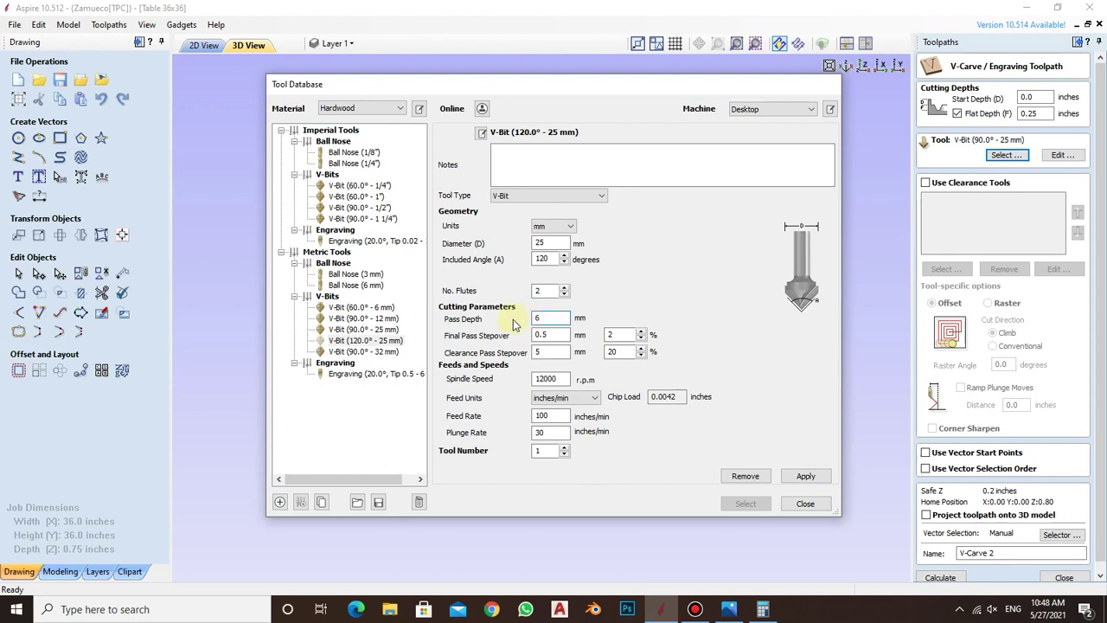
left_click(800, 477)
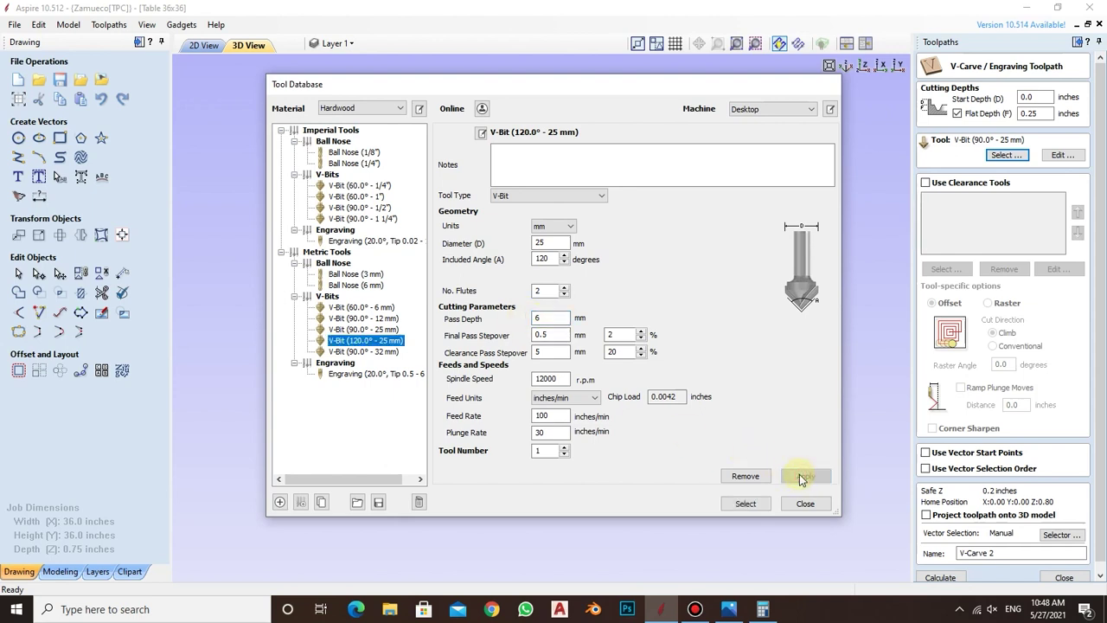
left_click(746, 504)
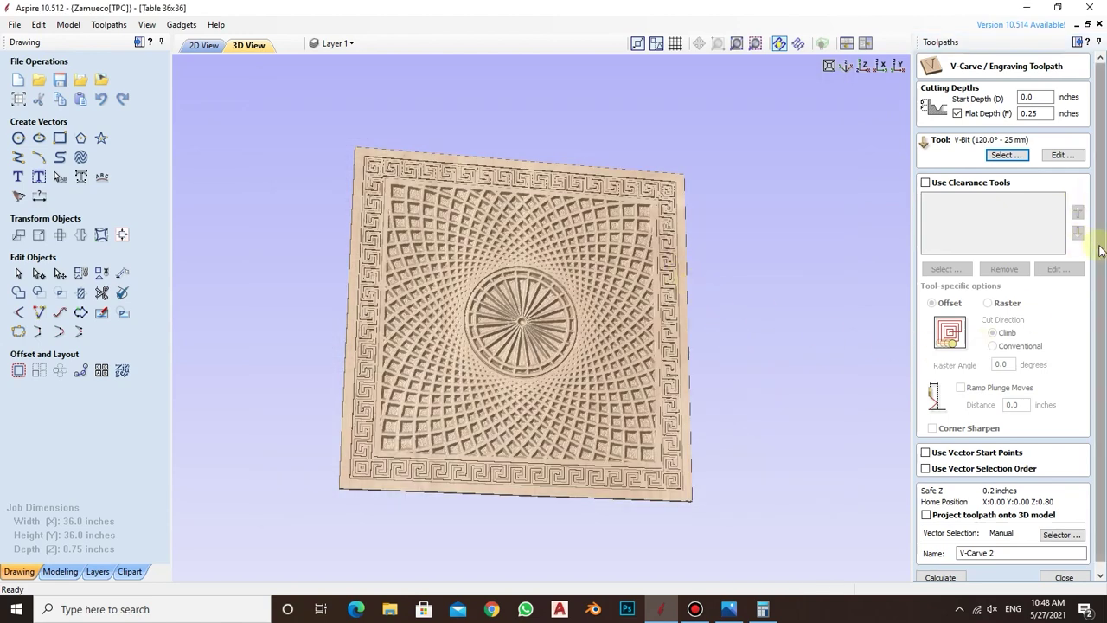
- Calculate V-Carve 2 on the V-Carve layer's vectors, suppressing the overlapping-vectors warning
scroll(1098, 260, "down", 1)
left_click(1059, 527)
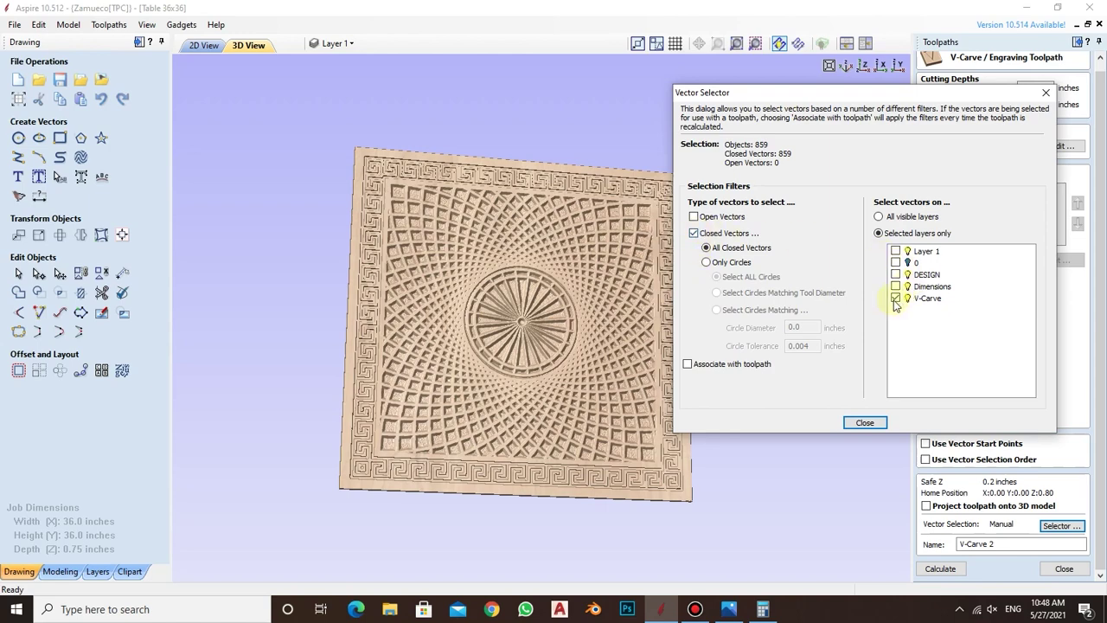
left_click(865, 423)
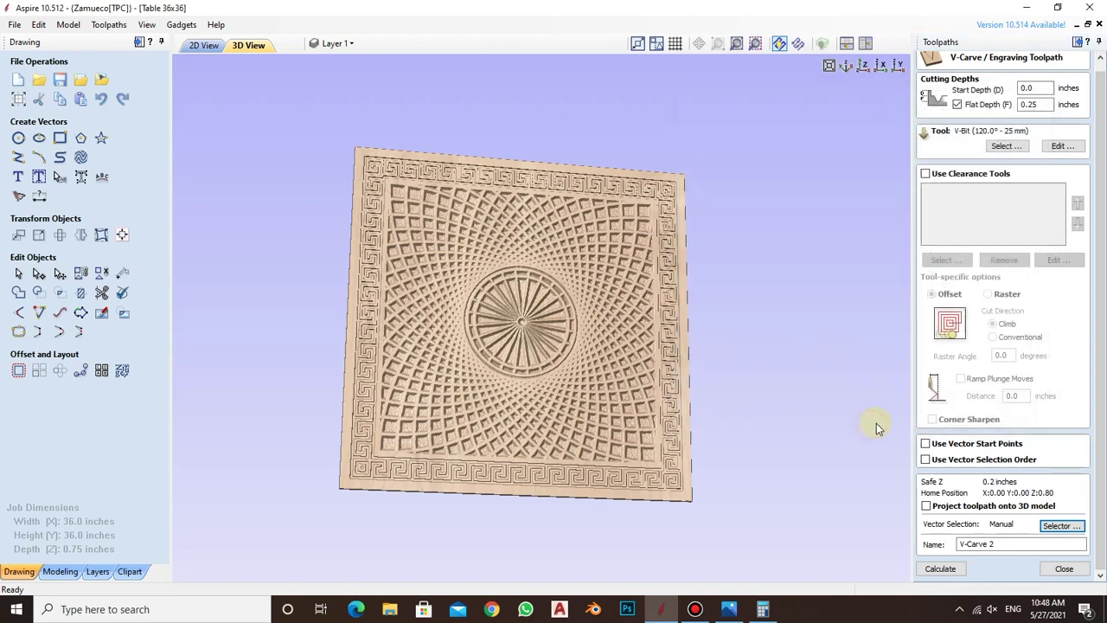
left_click(942, 570)
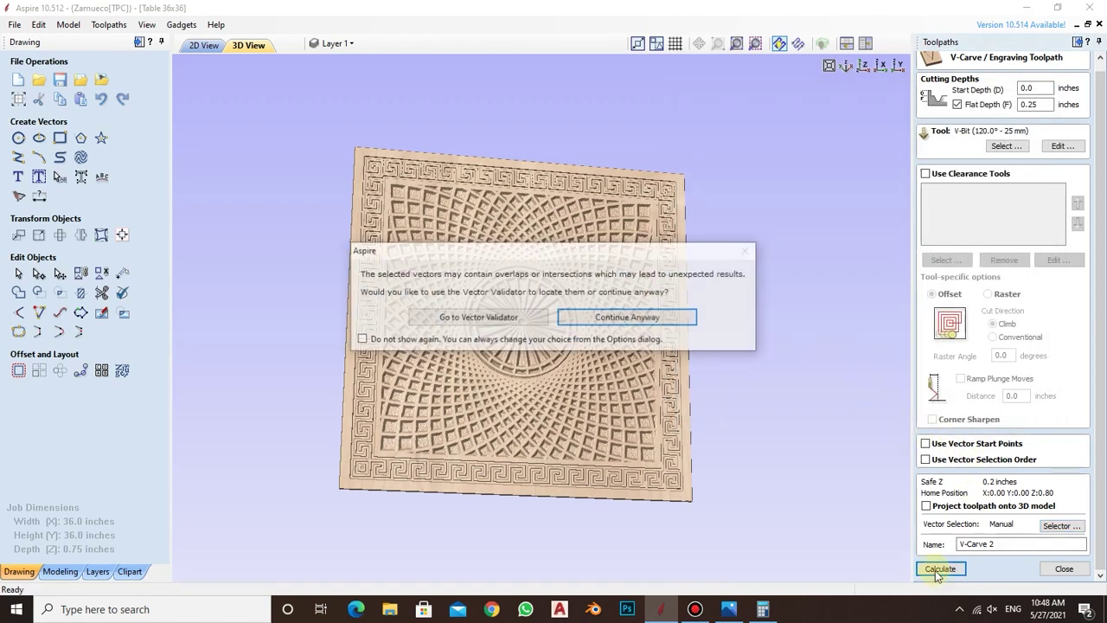
left_click(360, 340)
left_click(602, 320)
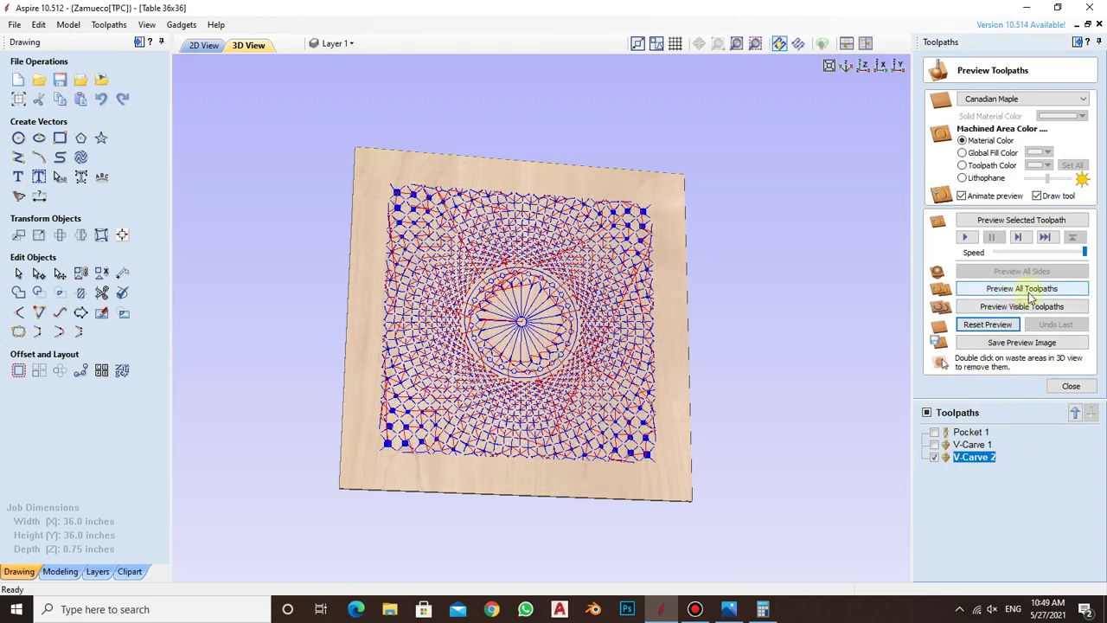
- Simulate V-Carve 2 on the board and orbit to inspect the coffer grid and starburst
left_click(1003, 308)
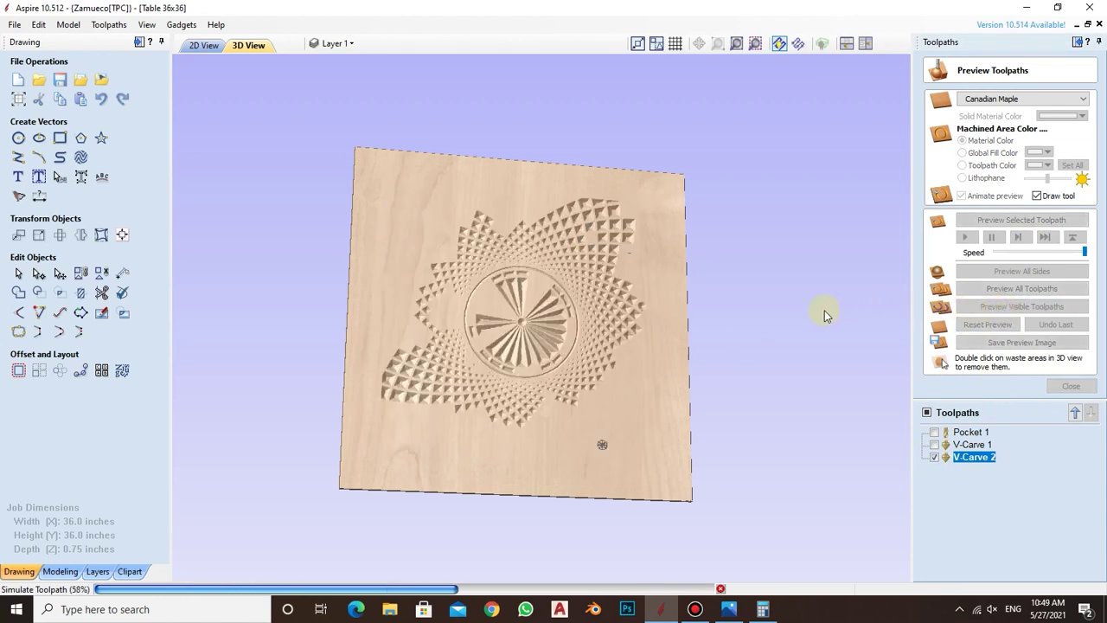
mouse_move(712, 296)
left_mouse_down()
mouse_move(421, 349)
mouse_move(376, 346)
mouse_move(396, 366)
left_mouse_up()
scroll(521, 260, "up", 3)
scroll(521, 260, "up", 2)
scroll(526, 297, "down", 3)
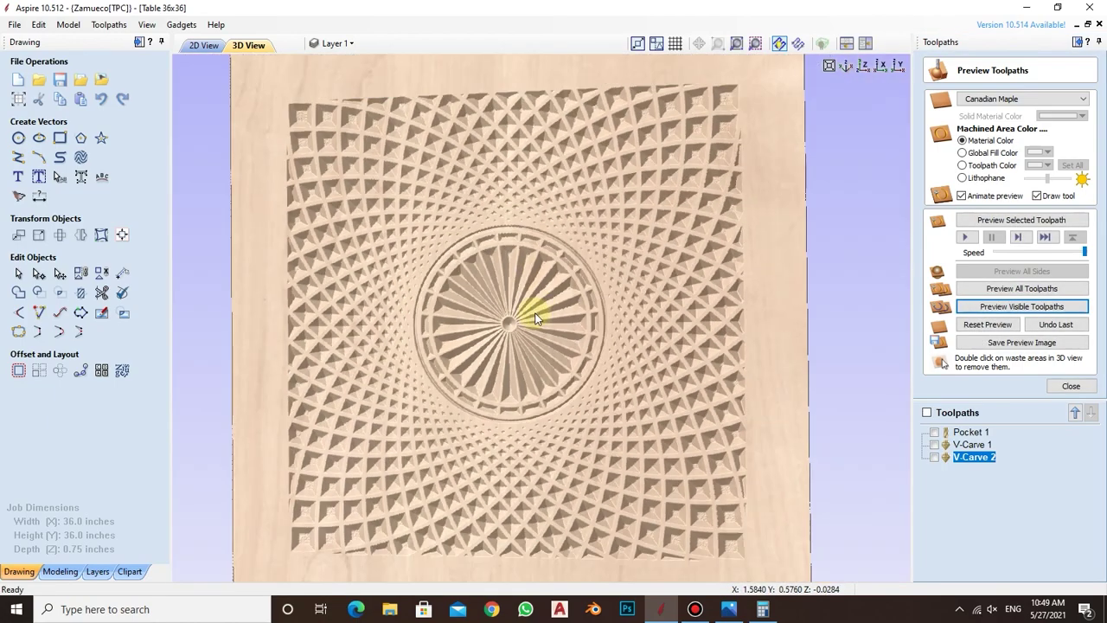
- Reopen the V-Carve 2 toolpath settings and turn off Flat Depth
mouse_move(526, 314)
left_mouse_down()
mouse_move(526, 247)
mouse_move(551, 263)
left_mouse_up()
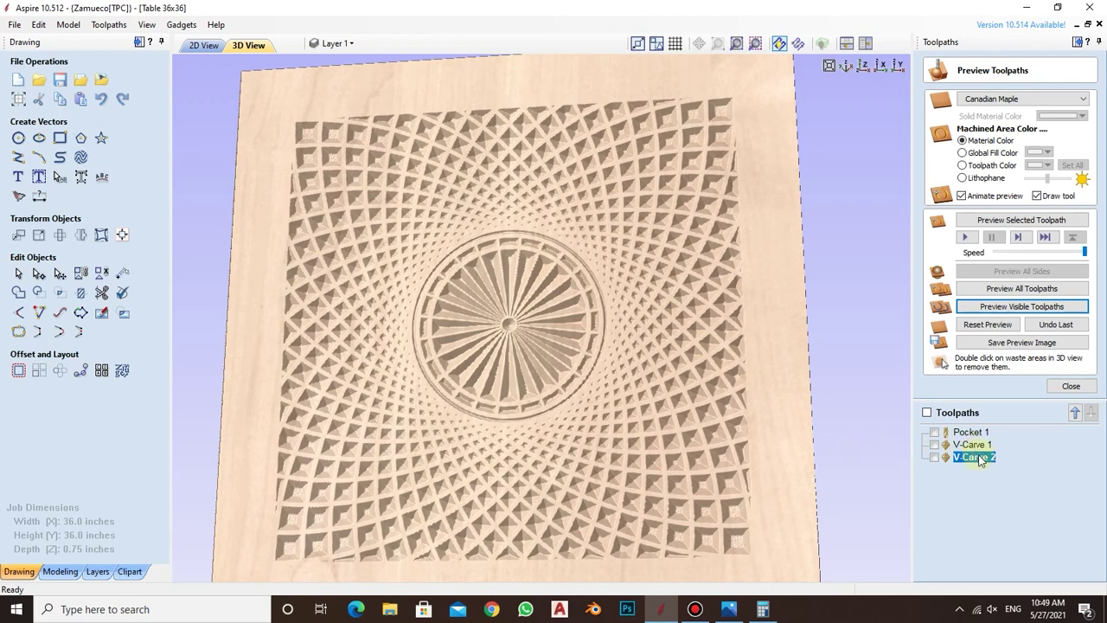
double_click(974, 456)
left_click(957, 113)
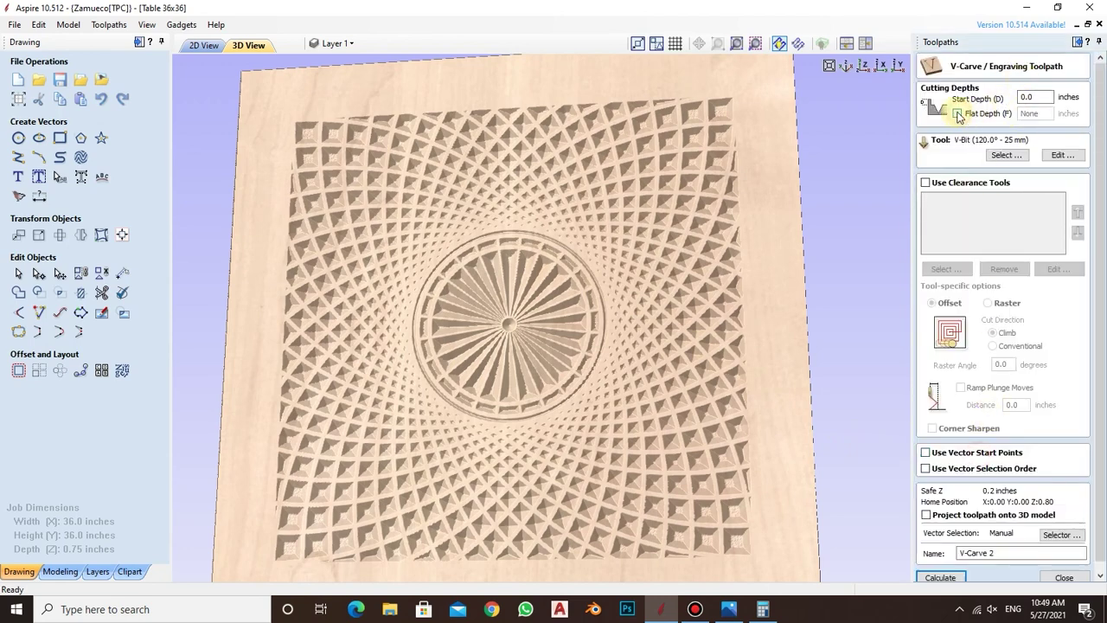
- Recalculate V-Carve 2 and re-simulate it on a reset board, viewed nearly top-down
left_click(943, 577)
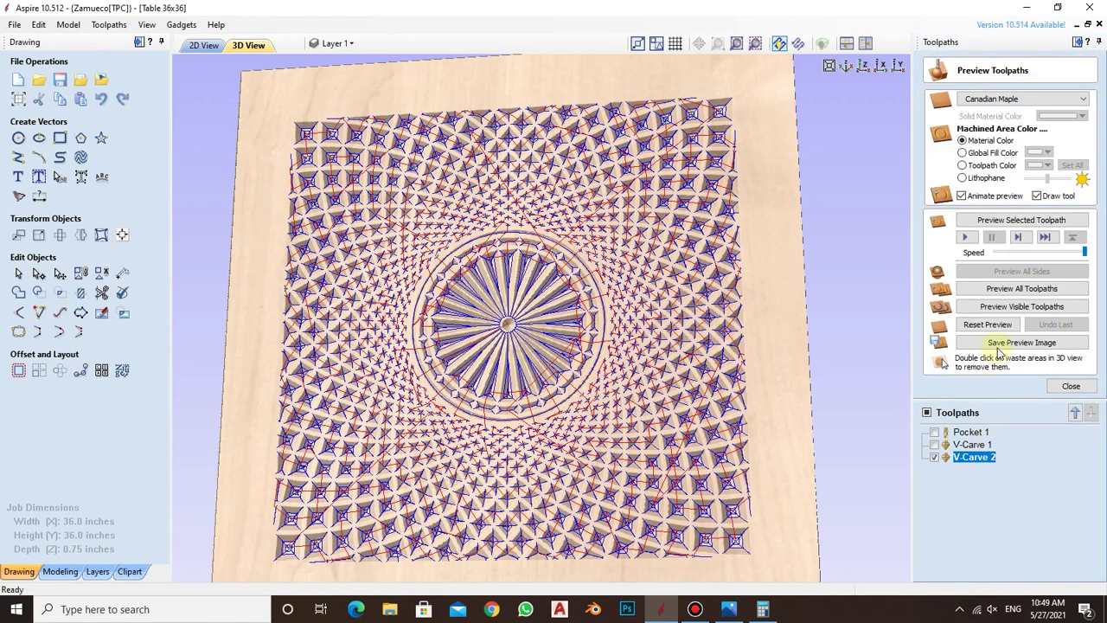
left_click(985, 326)
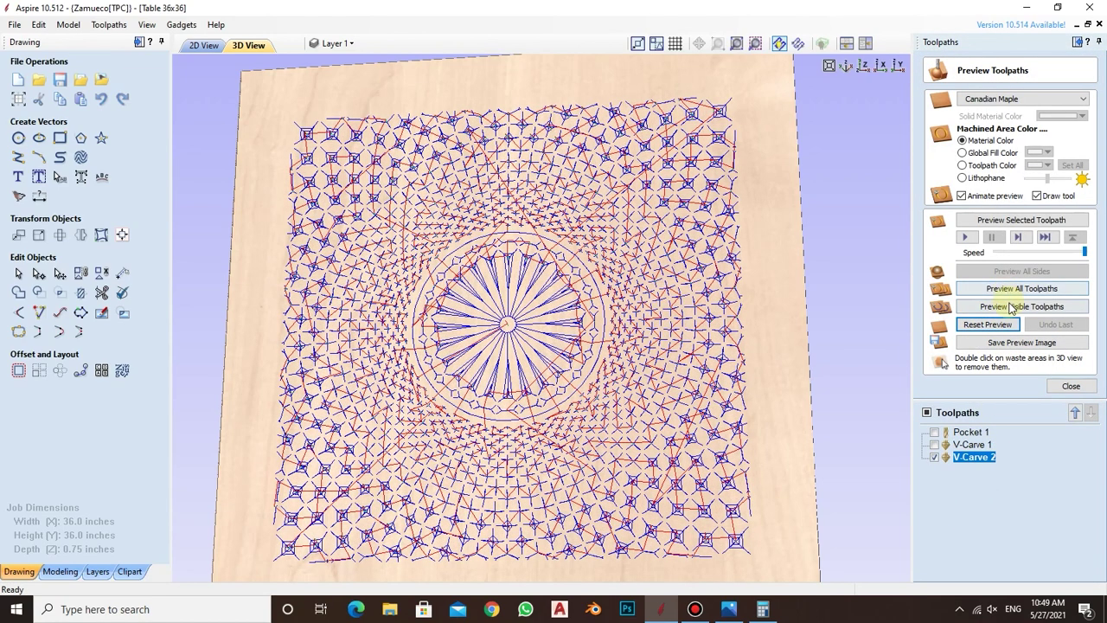
left_click(1013, 308)
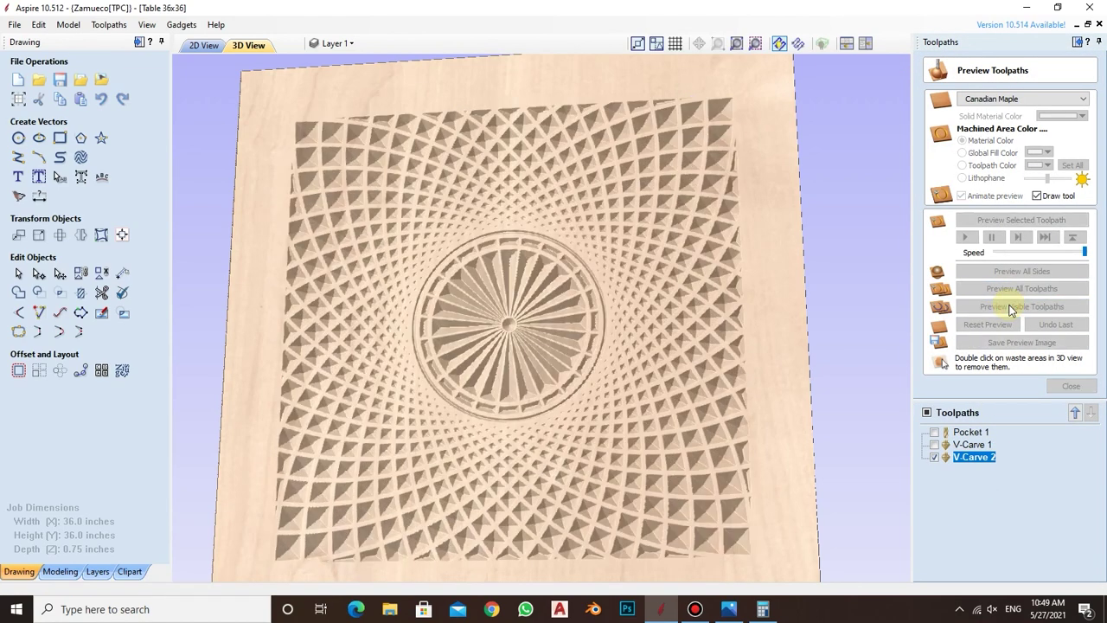
mouse_move(567, 336)
left_mouse_down()
mouse_move(586, 381)
mouse_move(693, 370)
mouse_move(616, 393)
mouse_move(600, 292)
mouse_move(620, 423)
mouse_move(413, 303)
mouse_move(384, 316)
mouse_move(529, 296)
mouse_move(527, 312)
mouse_move(542, 265)
left_mouse_up()
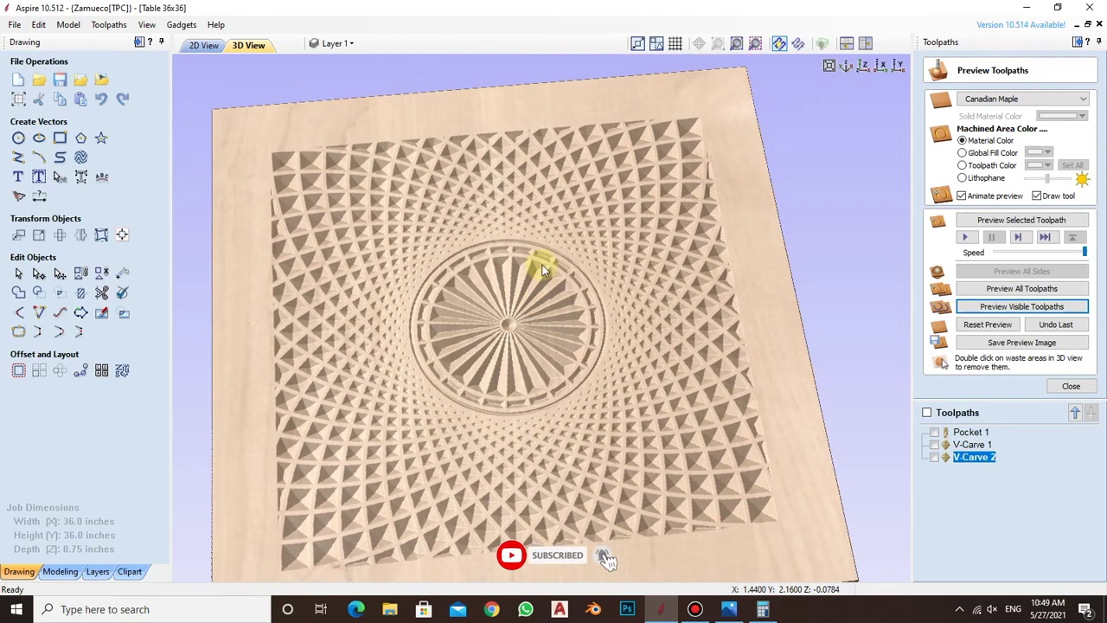
- Make only V-Carve 1 visible and simulate it on a reset board
left_click(945, 447)
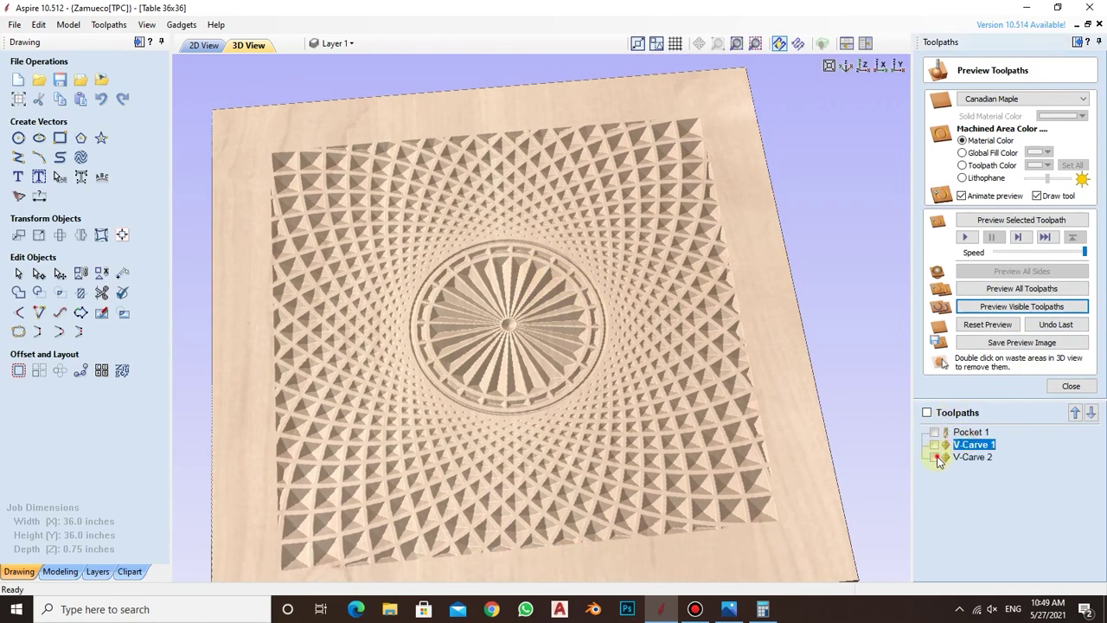
left_click(936, 456)
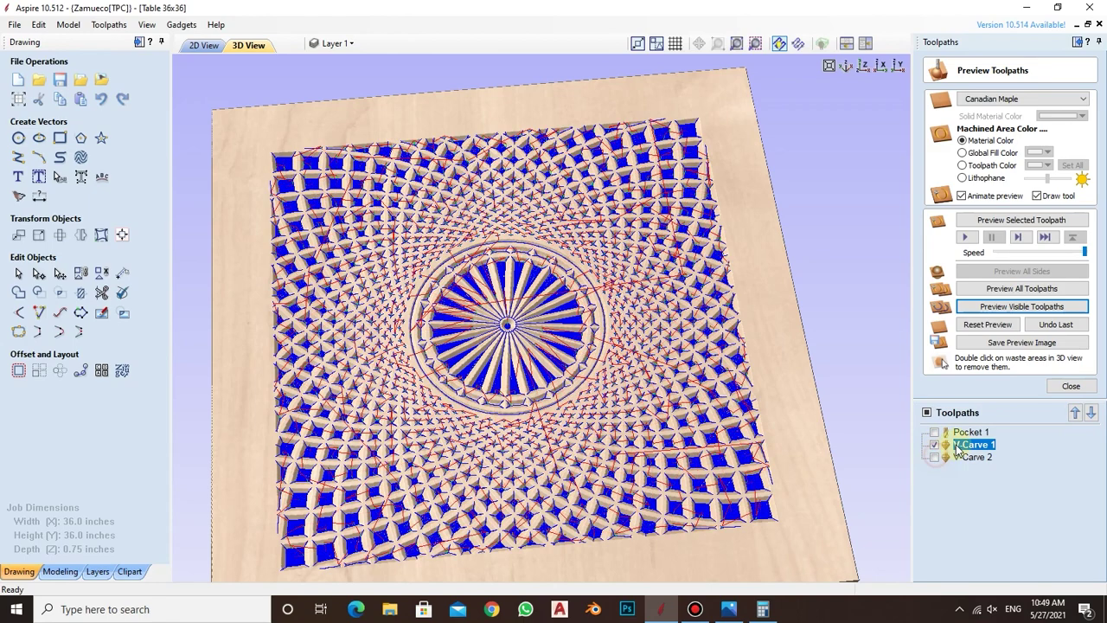
left_click(1001, 323)
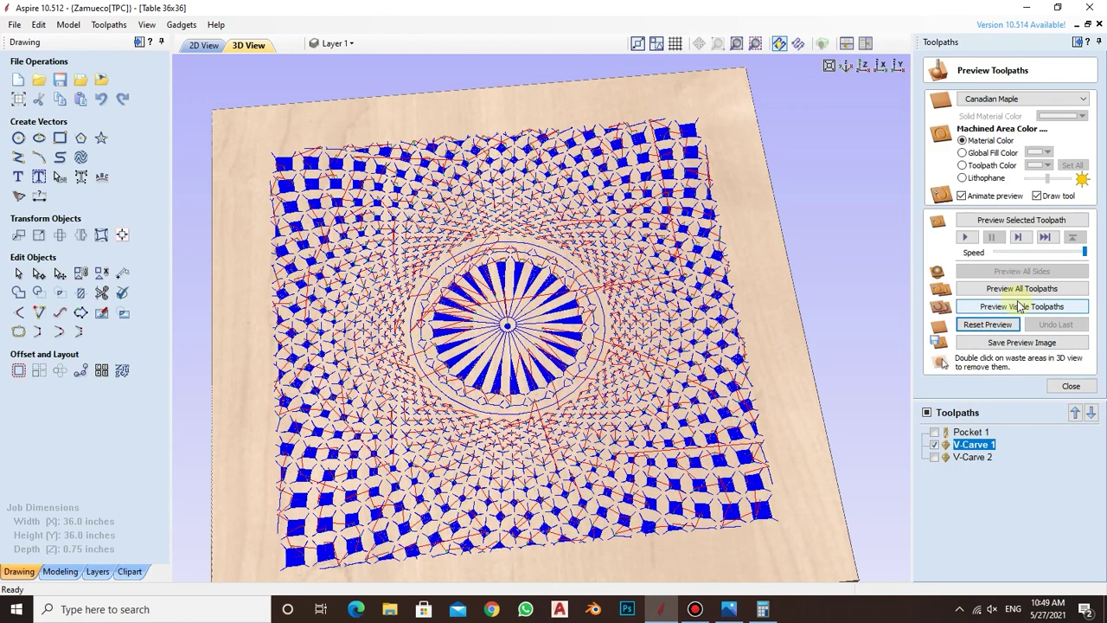
left_click(1008, 308)
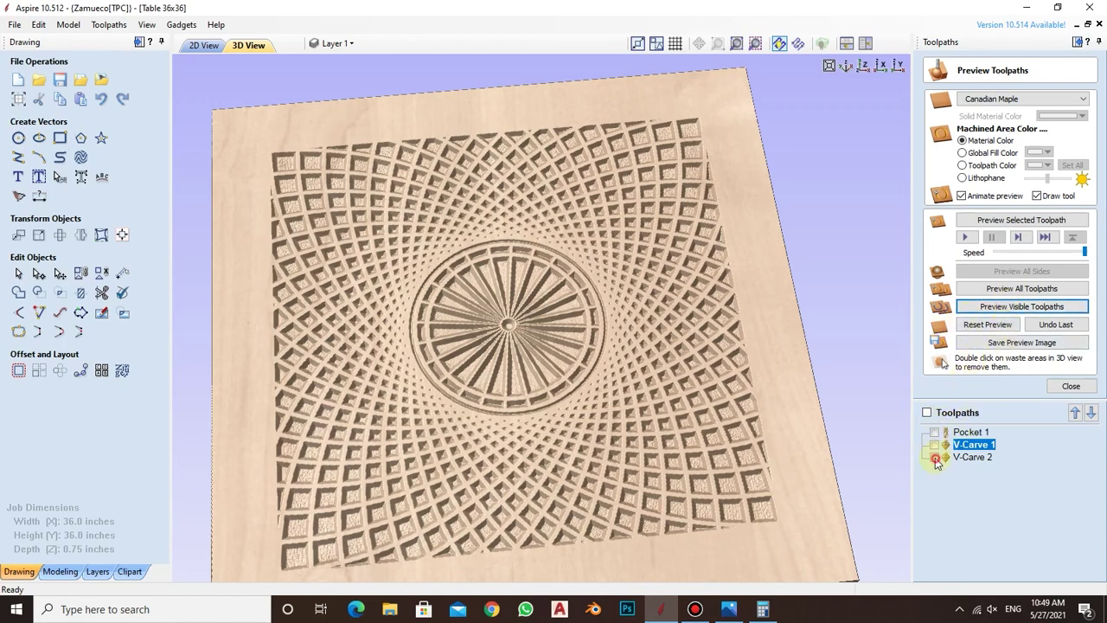
- Make Pocket 1 and V-Carve 2 visible and simulate them on a reset board, viewed from the top
left_click(934, 457)
left_click(935, 432)
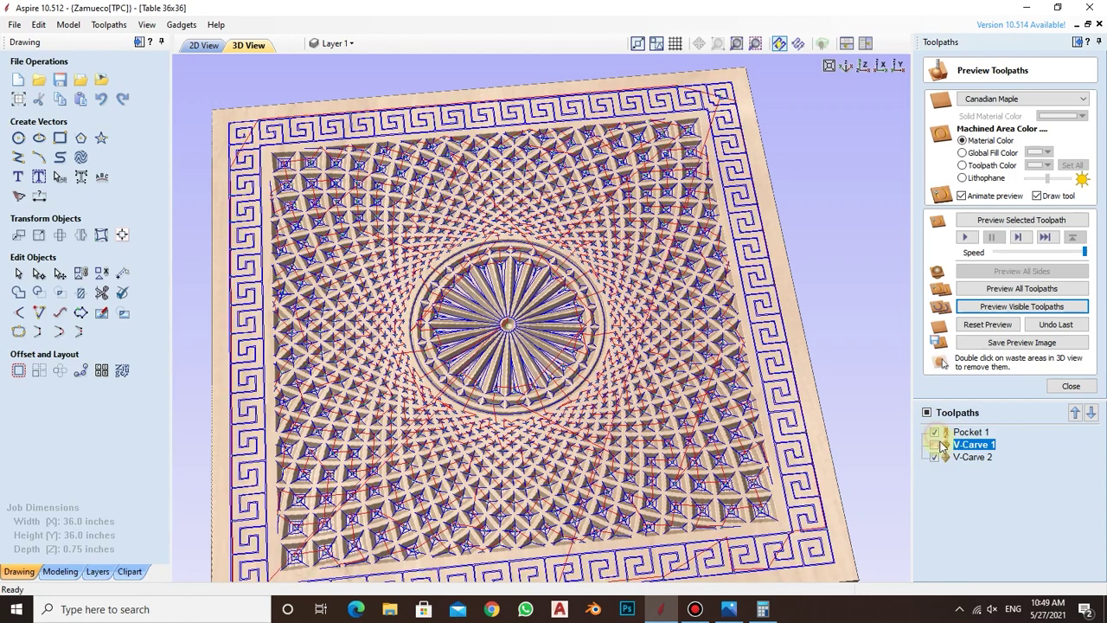
left_click(988, 326)
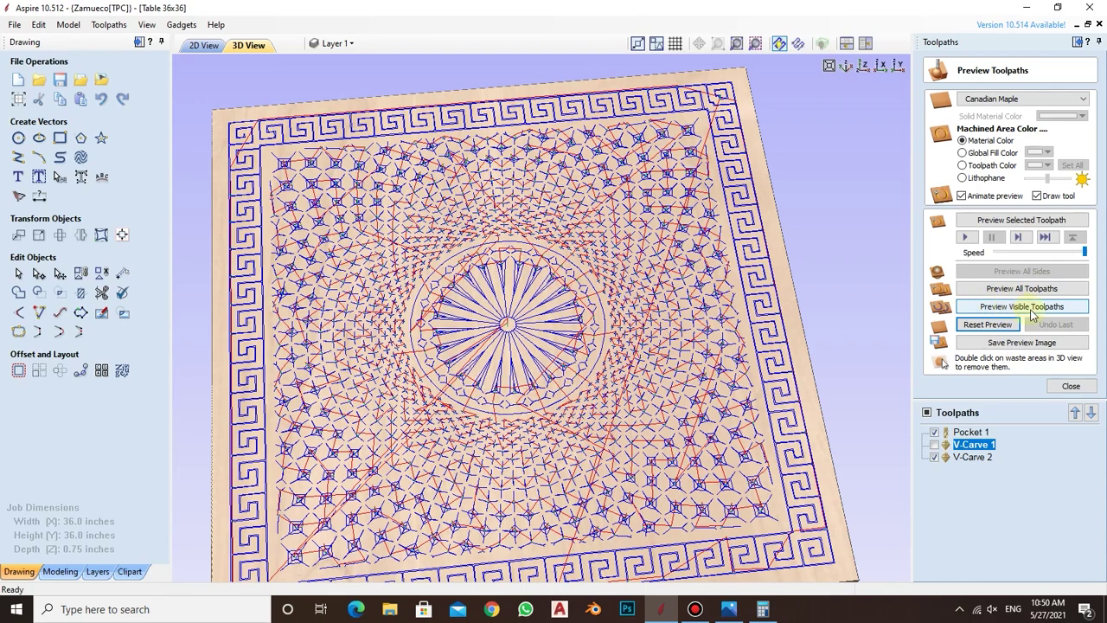
left_click(1022, 308)
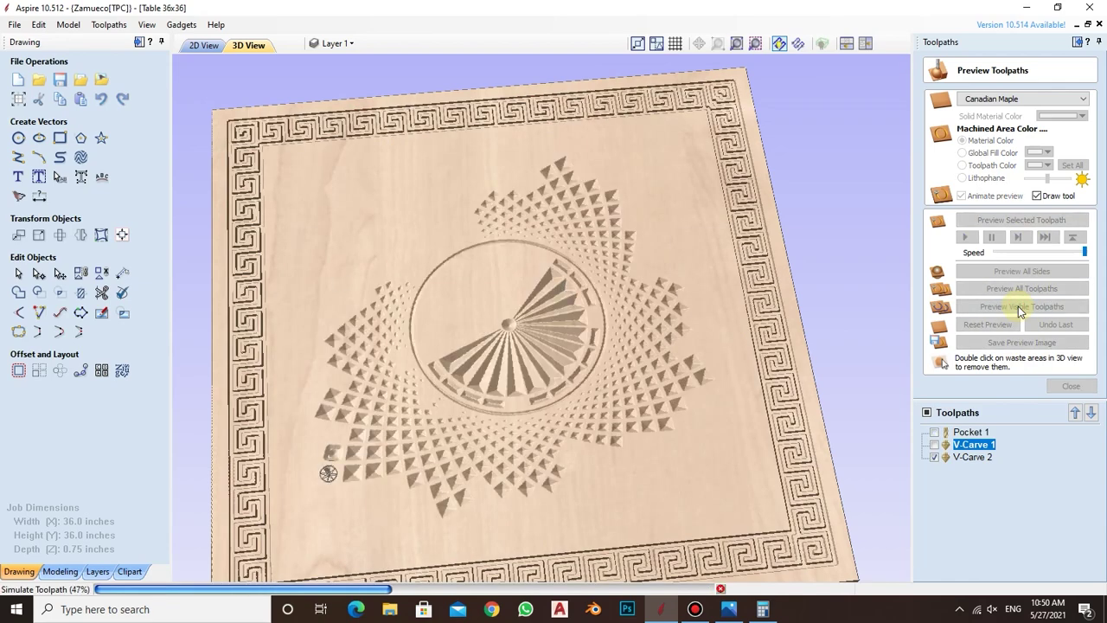
mouse_move(689, 241)
left_mouse_down()
mouse_move(630, 395)
mouse_move(684, 396)
mouse_move(380, 276)
left_mouse_up()
scroll(675, 388, "down", 2)
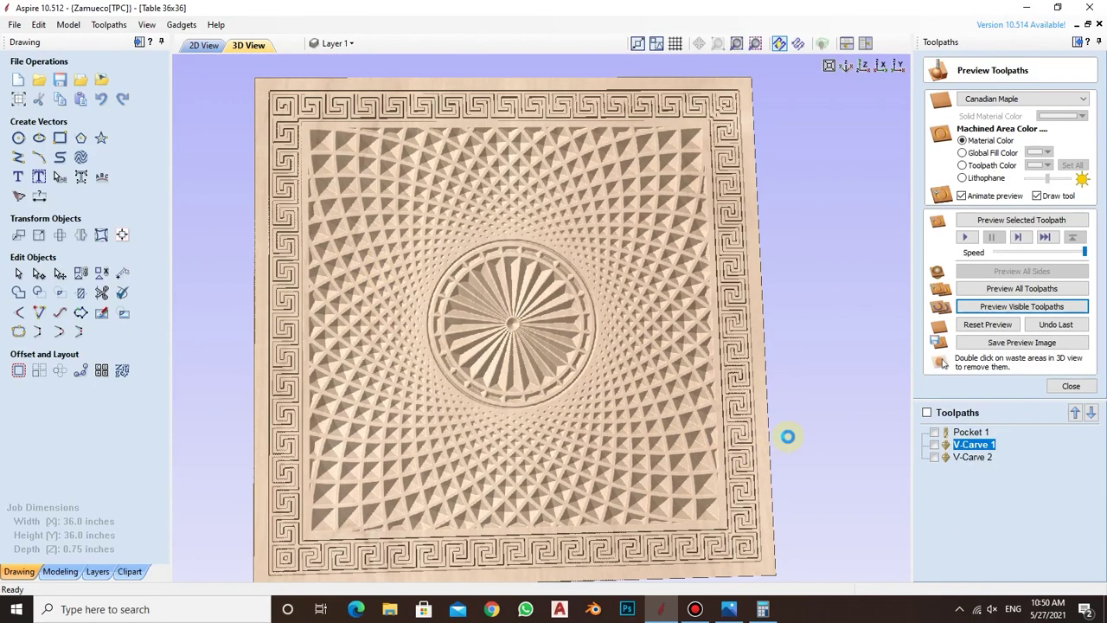
- Fill machined areas with orange Global Fill Color, then try a green Toolpath Color
left_click(971, 154)
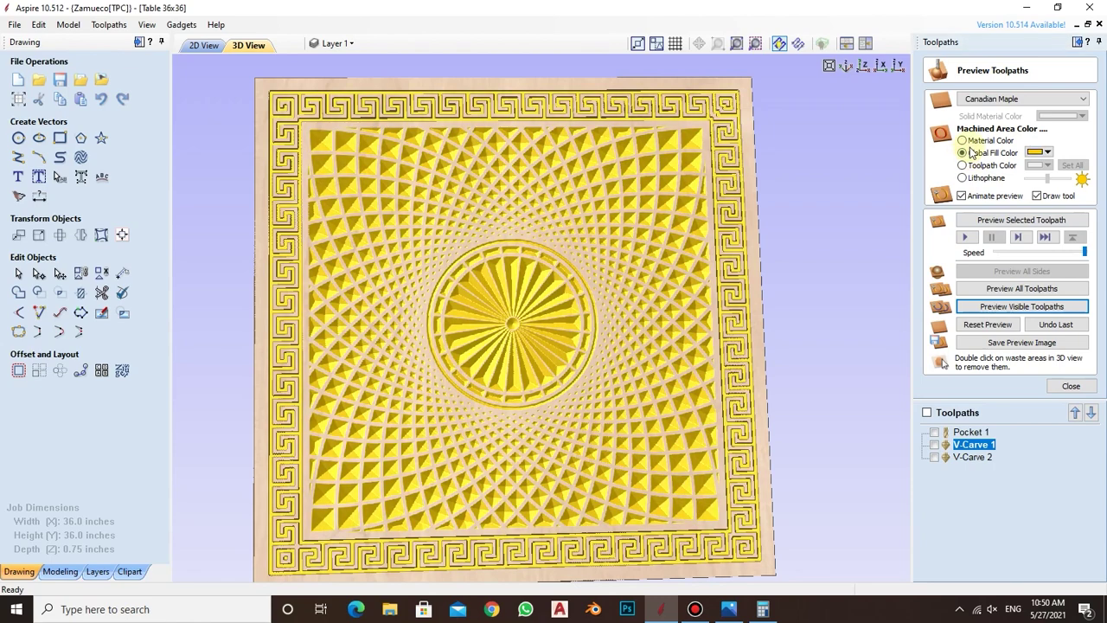
left_click(1044, 152)
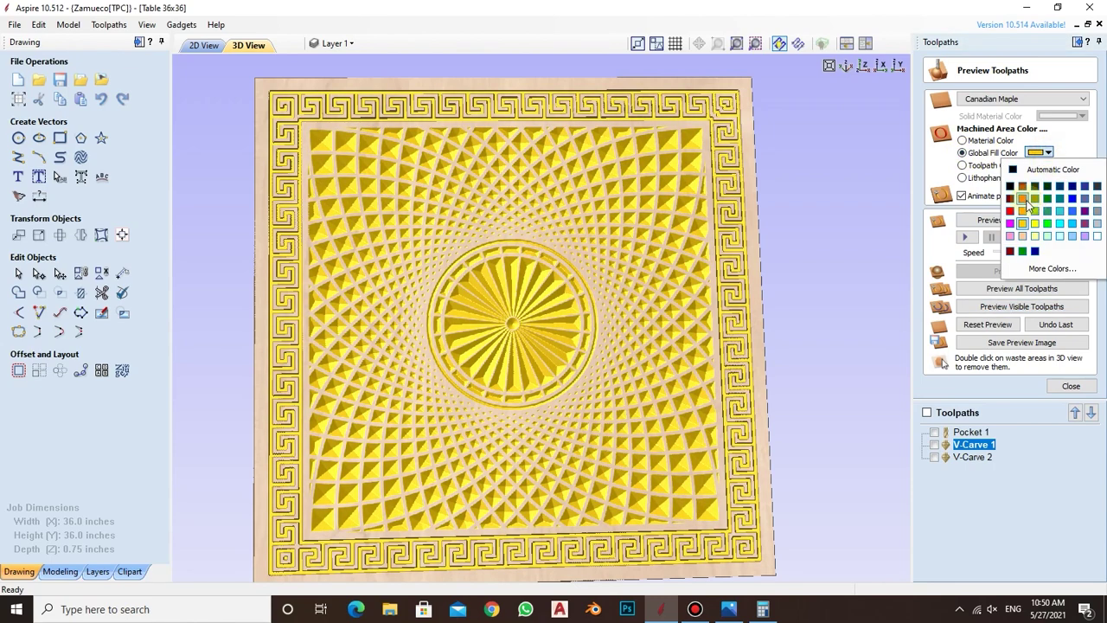
left_click(1026, 201)
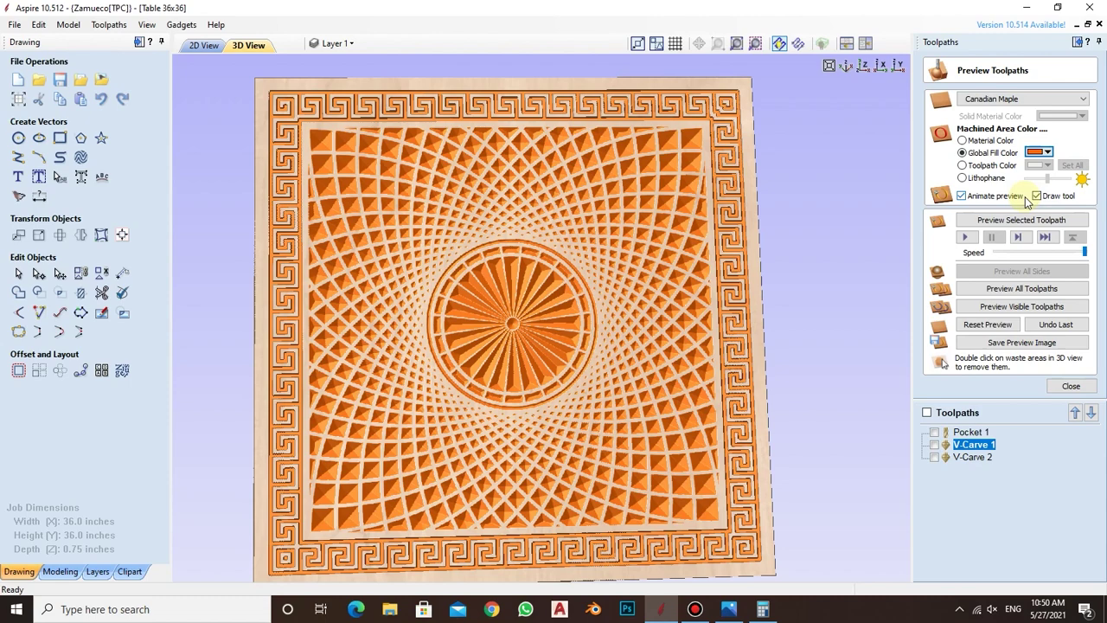
left_click(963, 165)
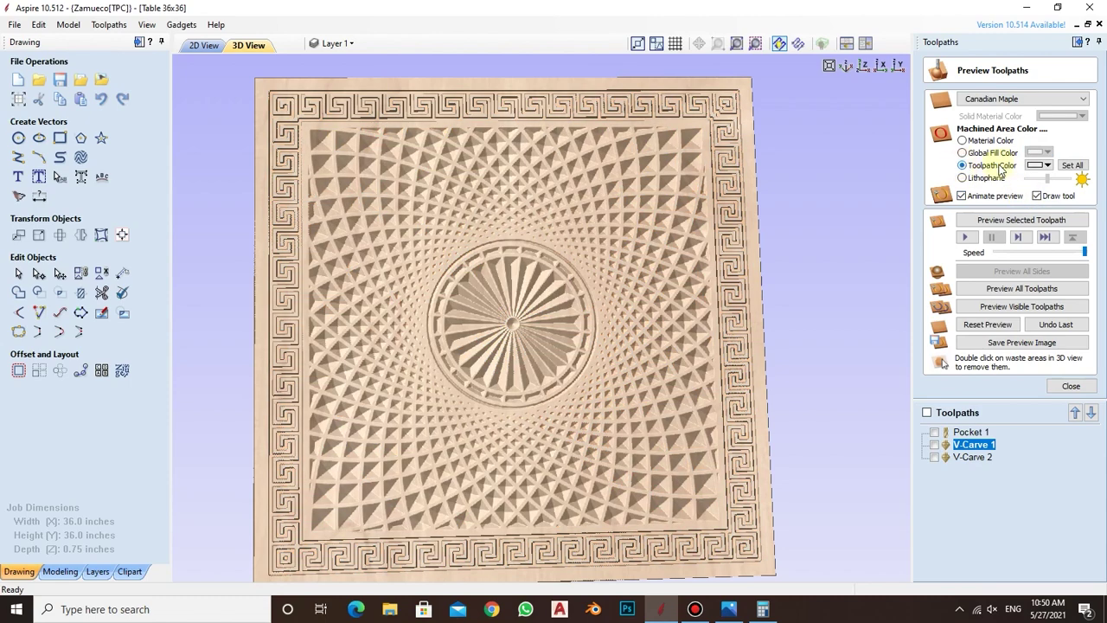
left_click(1046, 165)
left_click(1036, 212)
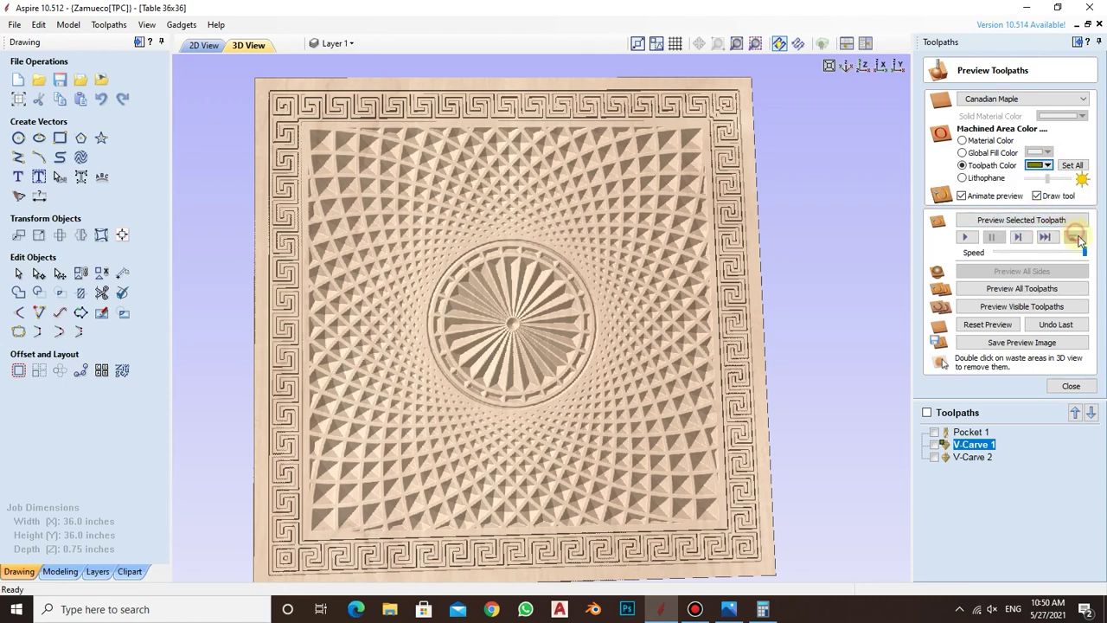
- Try Lithophane shading at different strengths, then return to the orange Global Fill Color
left_click(963, 178)
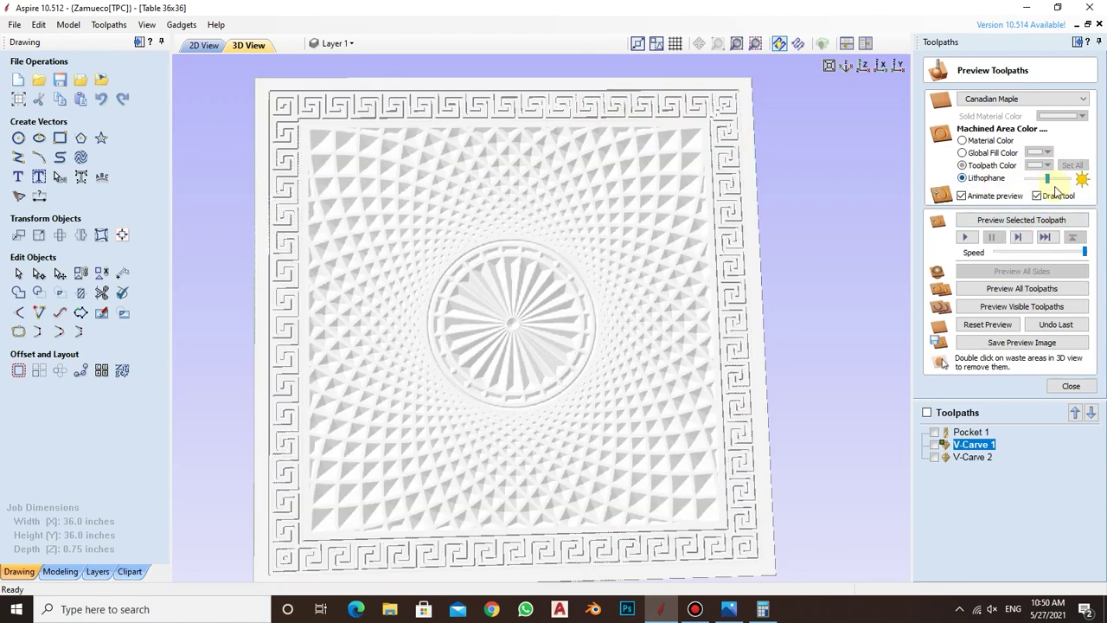
mouse_move(1048, 180)
left_mouse_down()
mouse_move(1063, 180)
mouse_move(1052, 180)
left_mouse_up()
left_click_drag(1057, 180, 1044, 180)
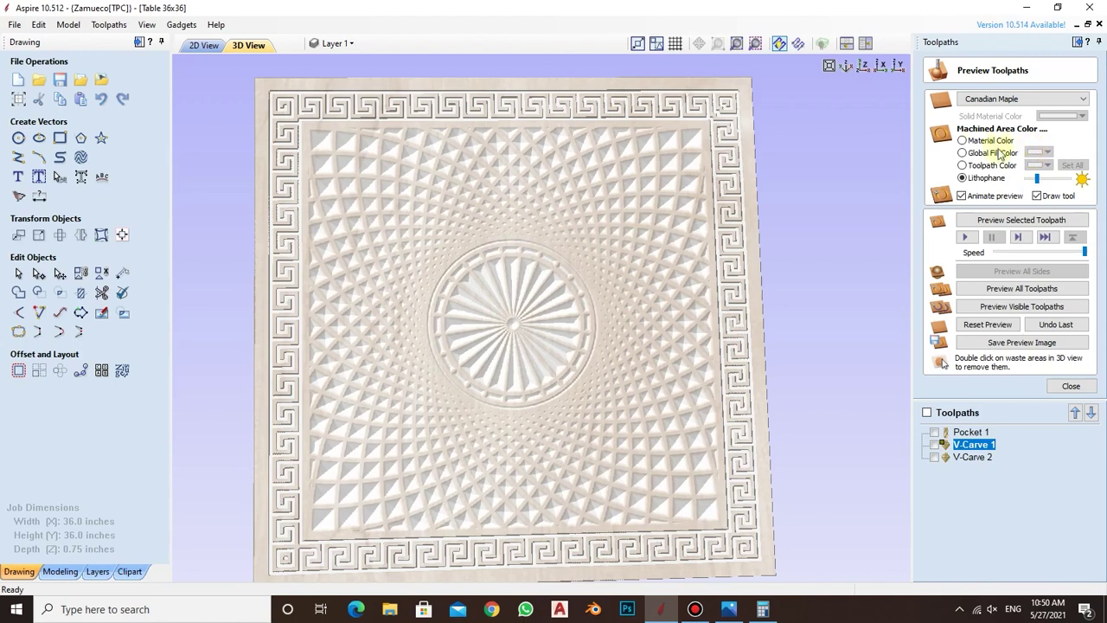
left_click(963, 152)
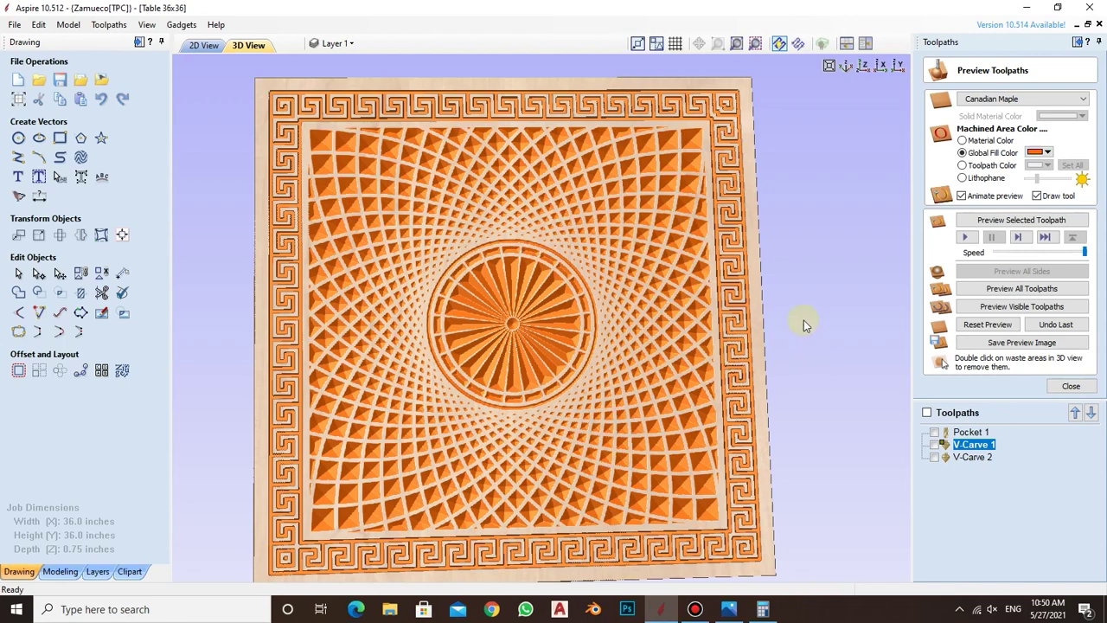
left_click_drag(804, 324, 819, 319)
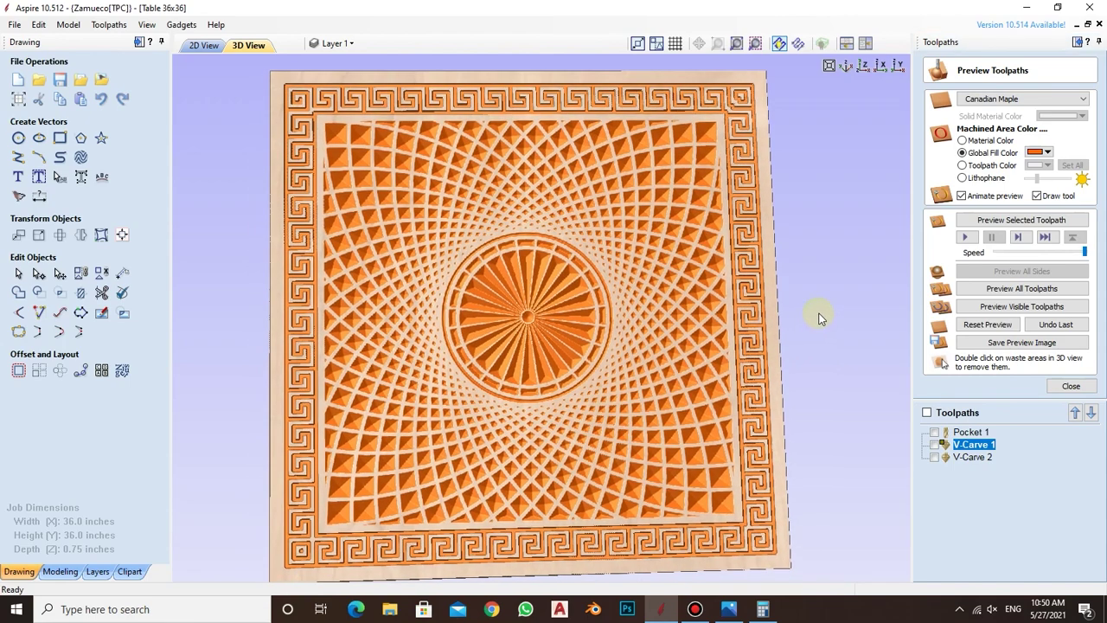
left_click_drag(726, 241, 708, 251)
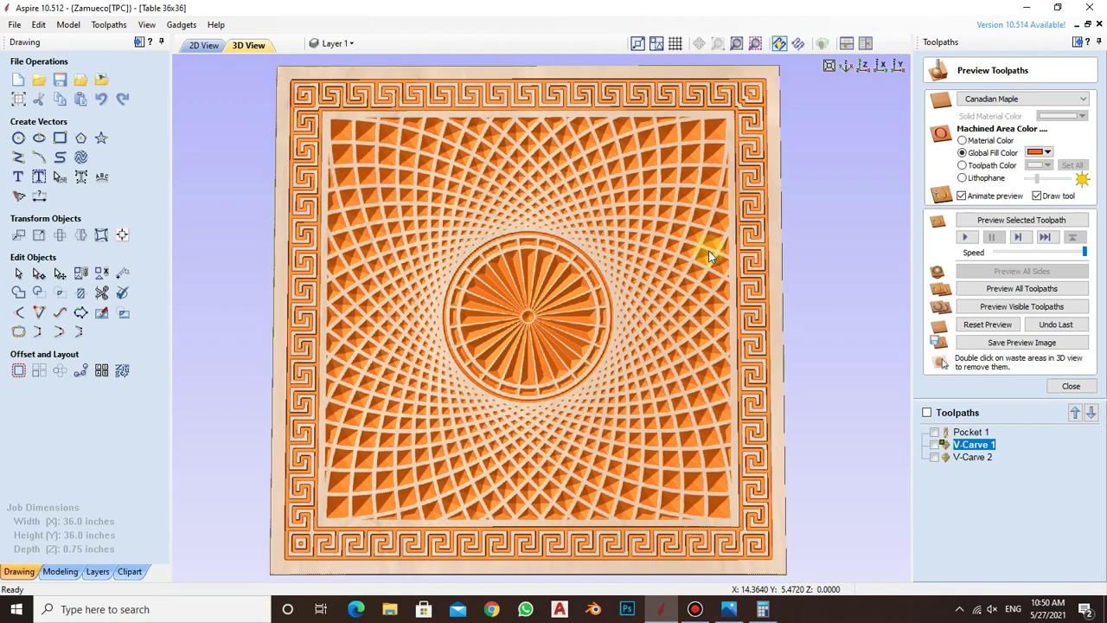